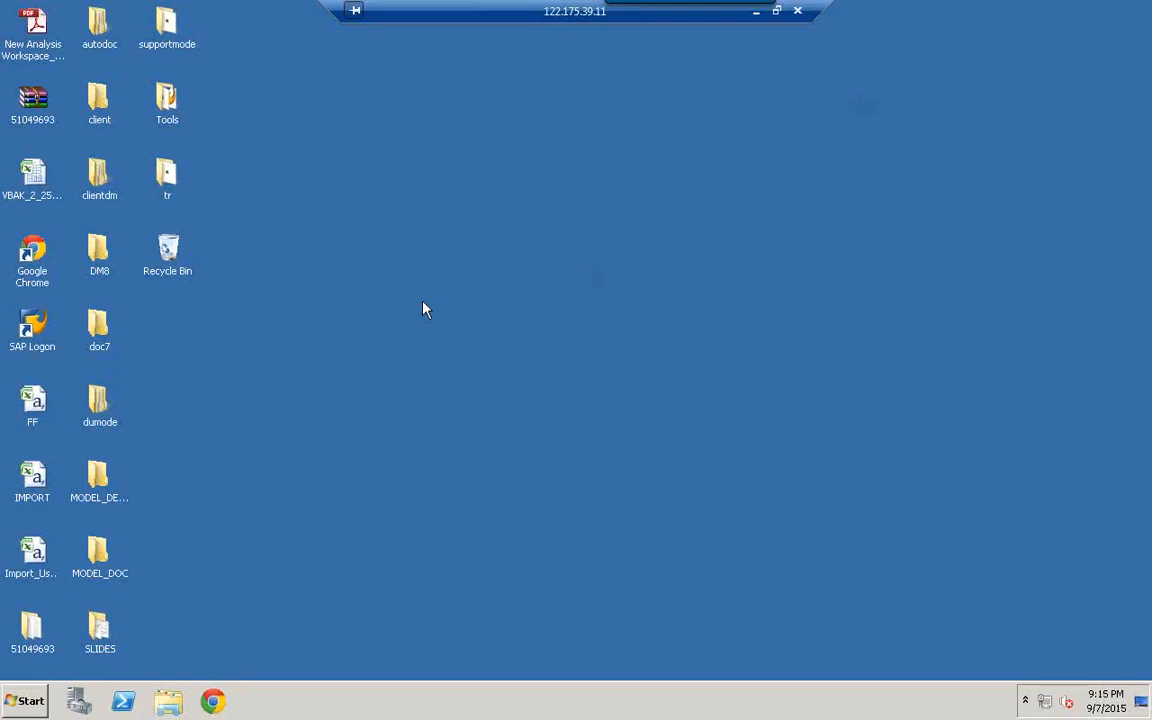
Launch SAP HANA Studio from the Start menu into the BW Modeling workspace.
{"action": "left_click", "coordinate": [16, 708]}
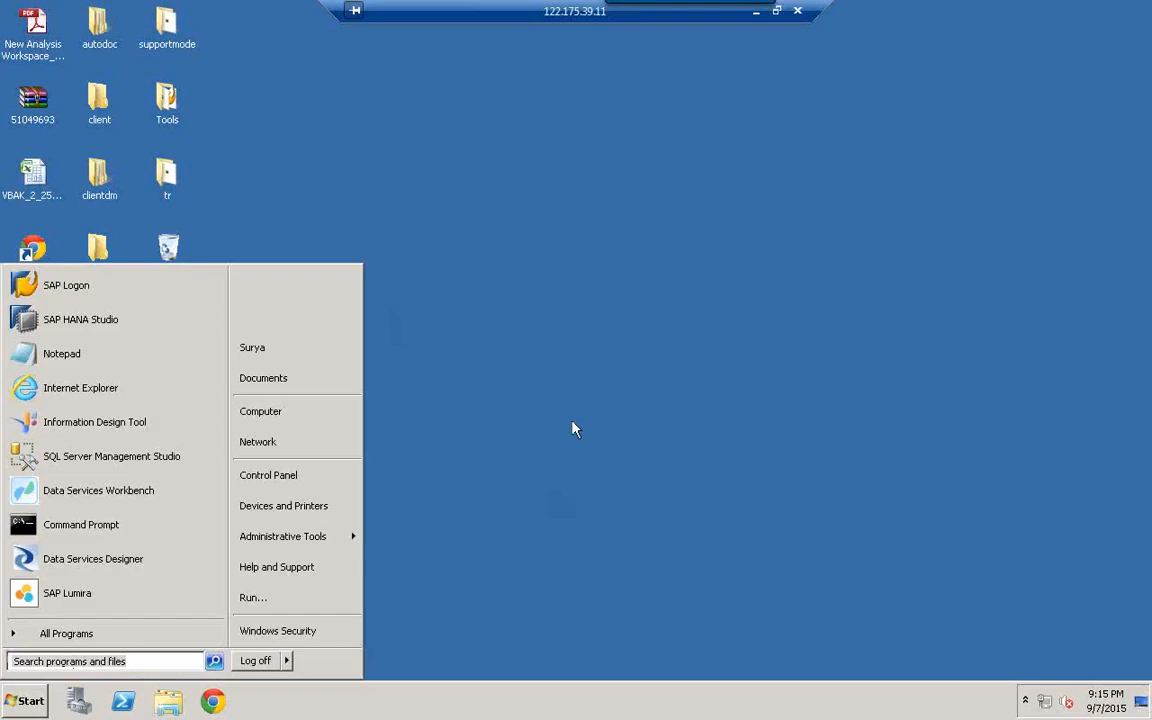
{"action": "left_click", "coordinate": [579, 393]}
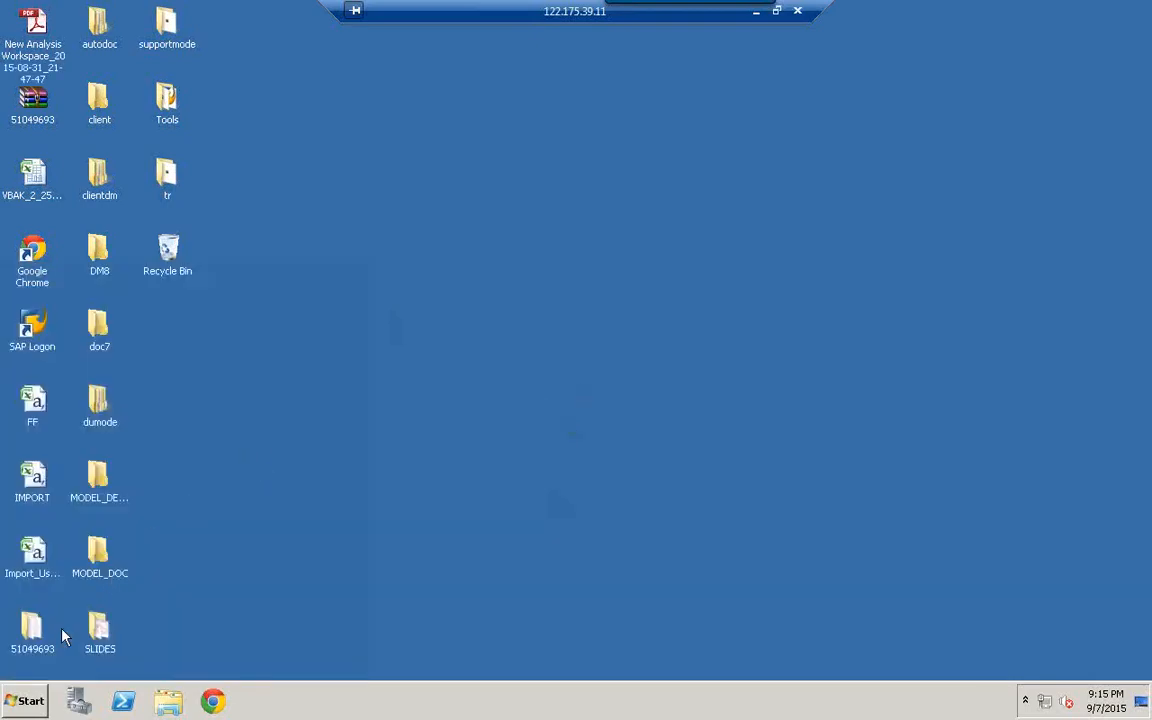
{"action": "left_click", "coordinate": [24, 701]}
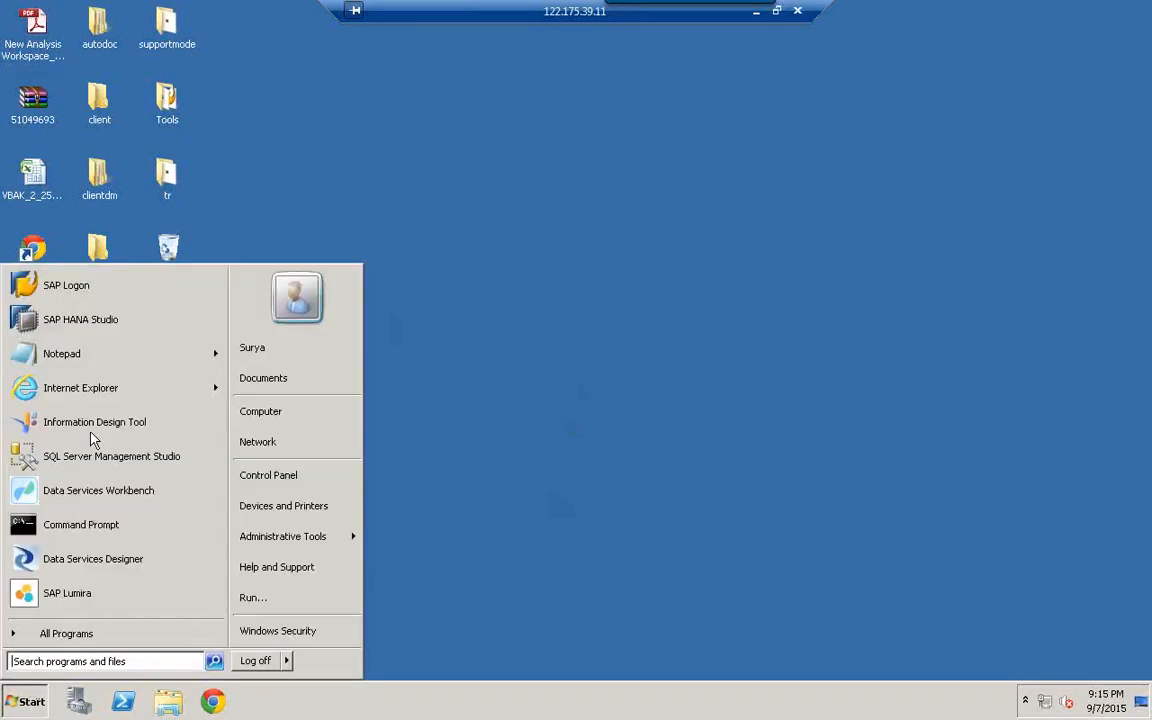
{"action": "left_click", "coordinate": [92, 328]}
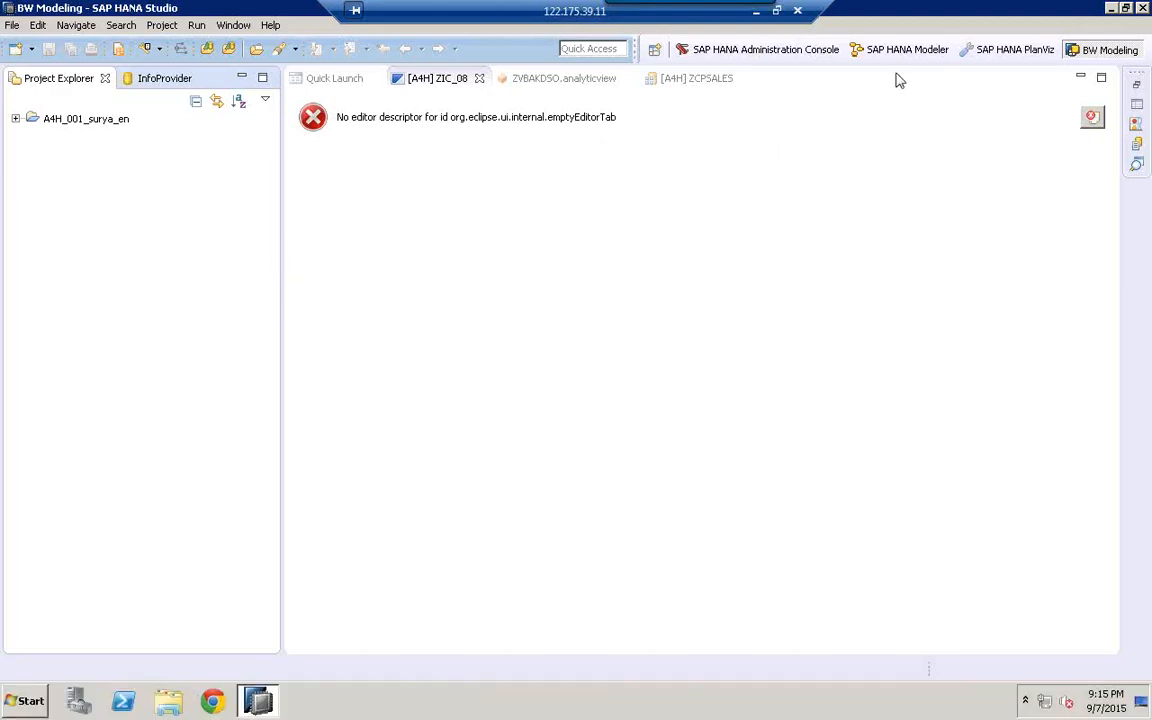
Widen Project Explorer, close all editors including ZIC_08, and expand the A4H project.
{"action": "left_click", "coordinate": [285, 300]}
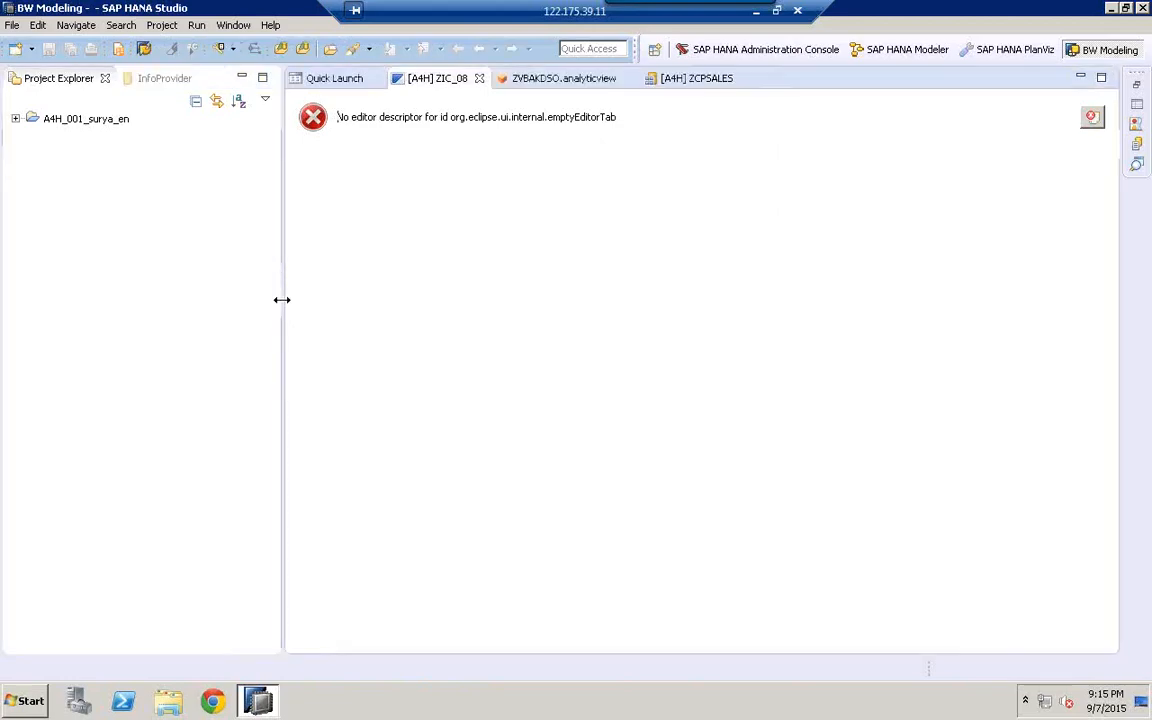
{"action": "left_click_drag", "start_coordinate": [282, 300], "coordinate": [355, 296]}
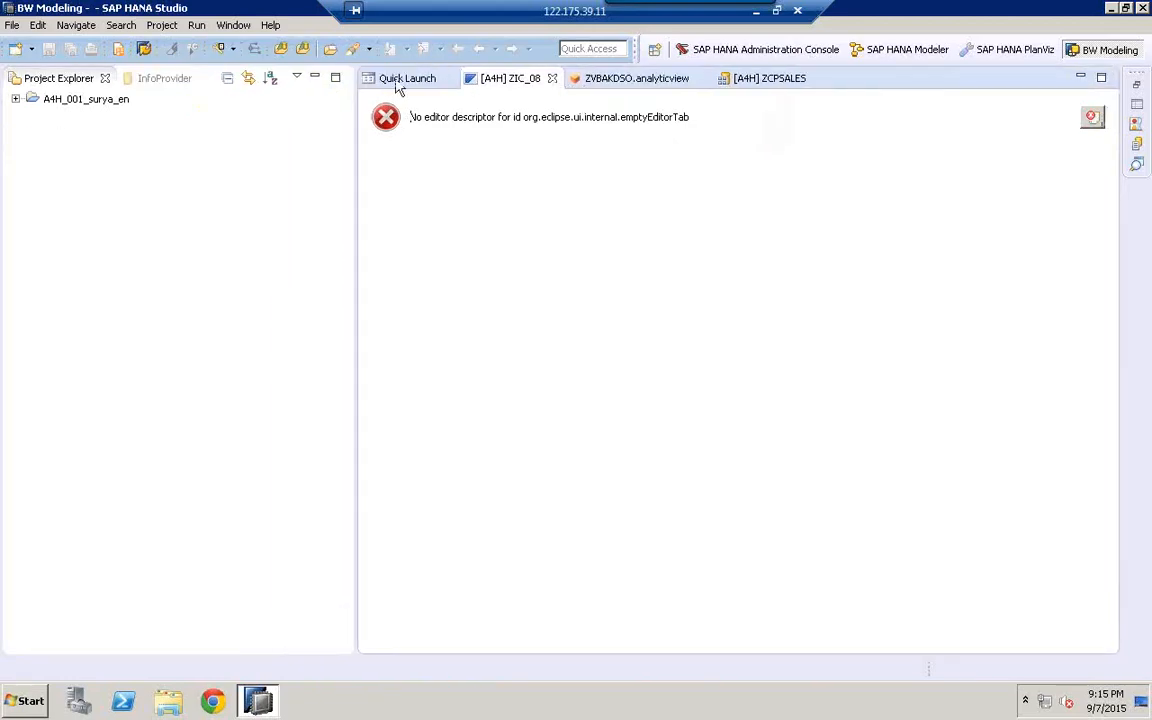
{"action": "right_click", "coordinate": [408, 86]}
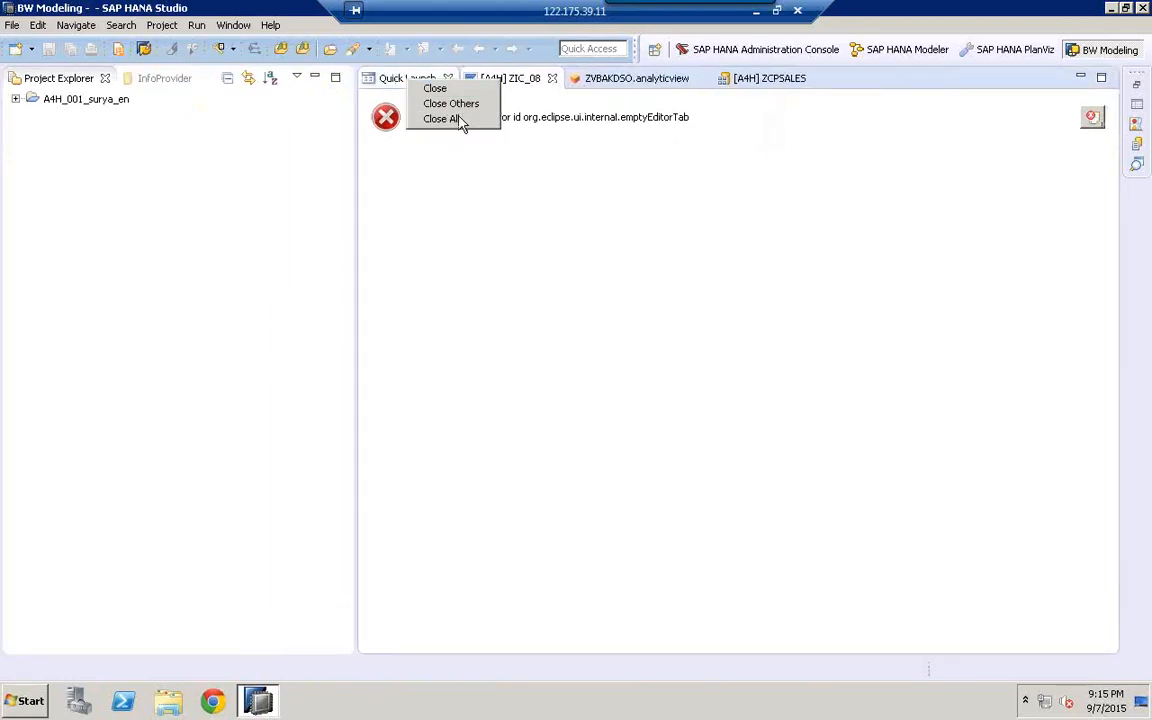
{"action": "left_click", "coordinate": [444, 119]}
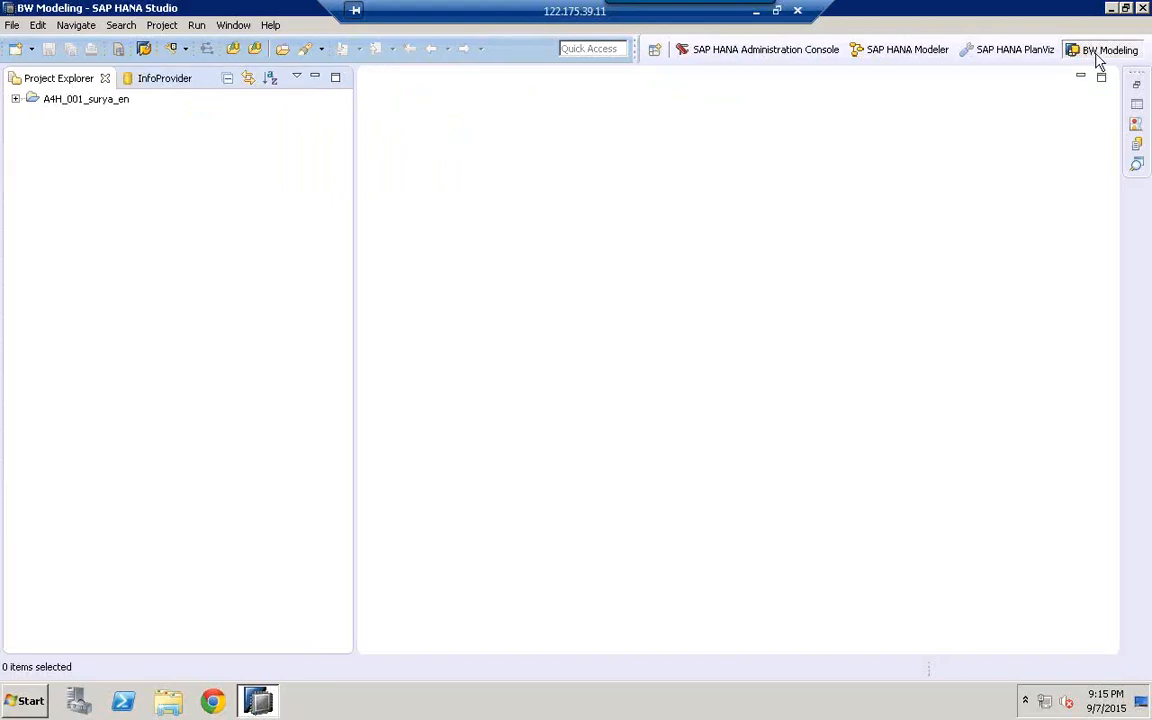
{"action": "left_click", "coordinate": [38, 100]}
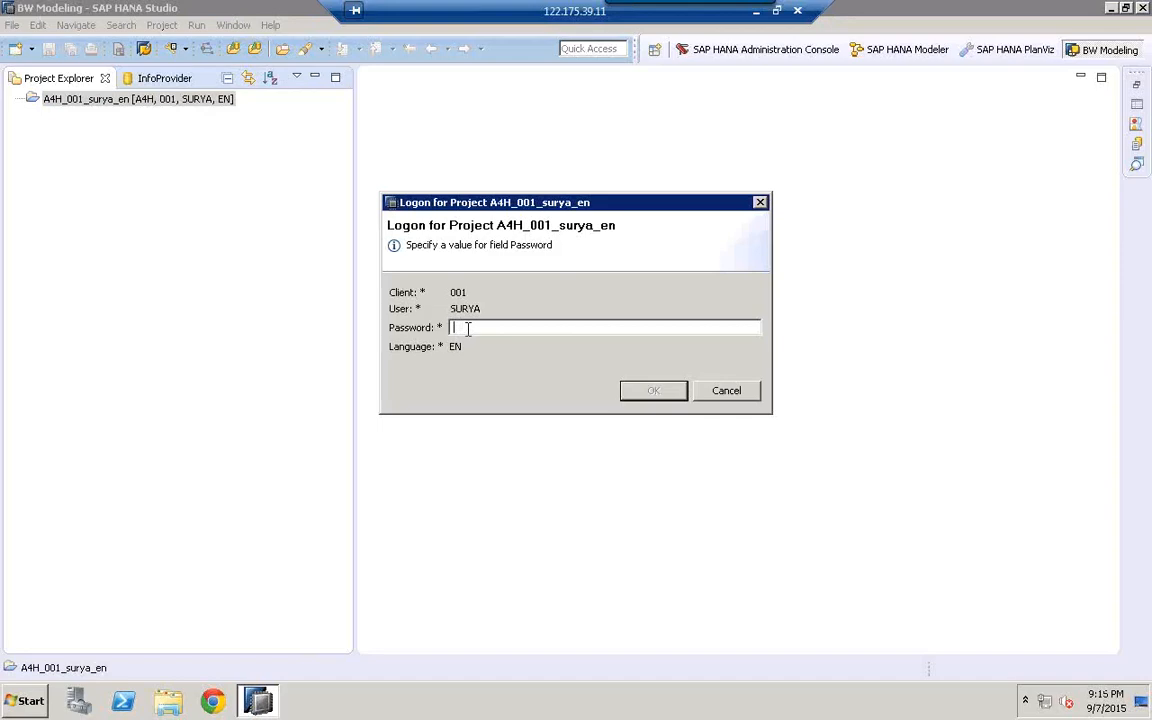
Log on to A4H_001 with the password, refresh the SAP HANA System Library, and expand InfoProvider.
{"action": "type", "text": "*********"}
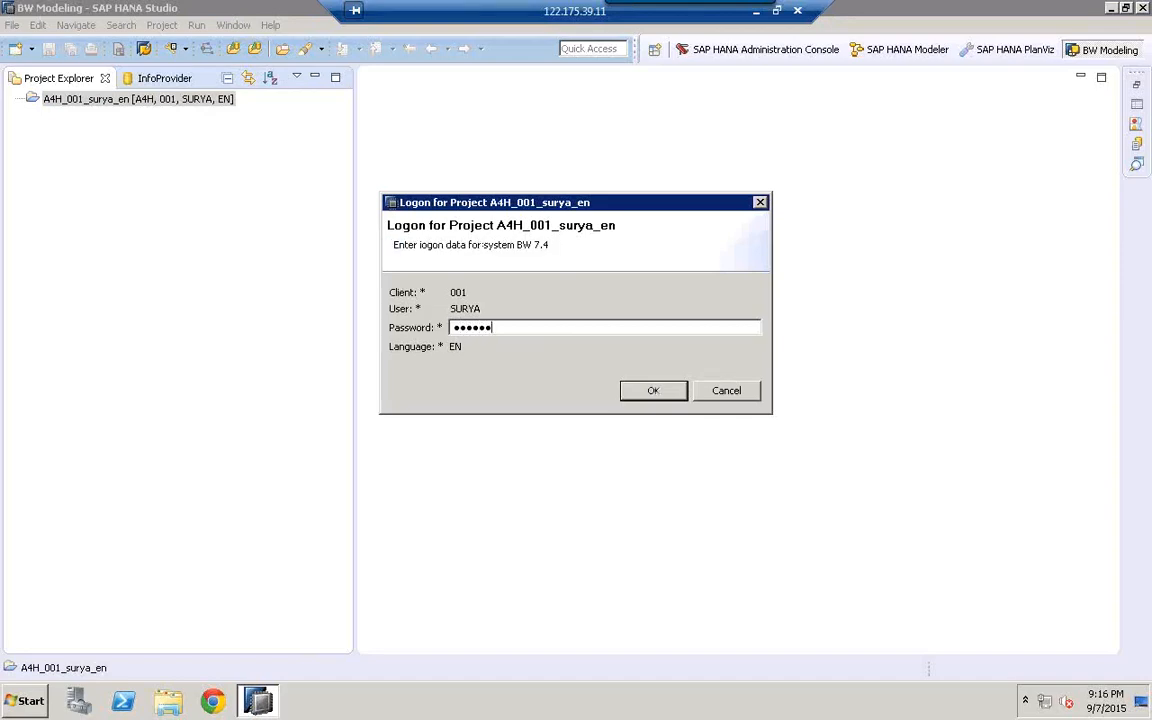
{"action": "key", "text": "Return"}
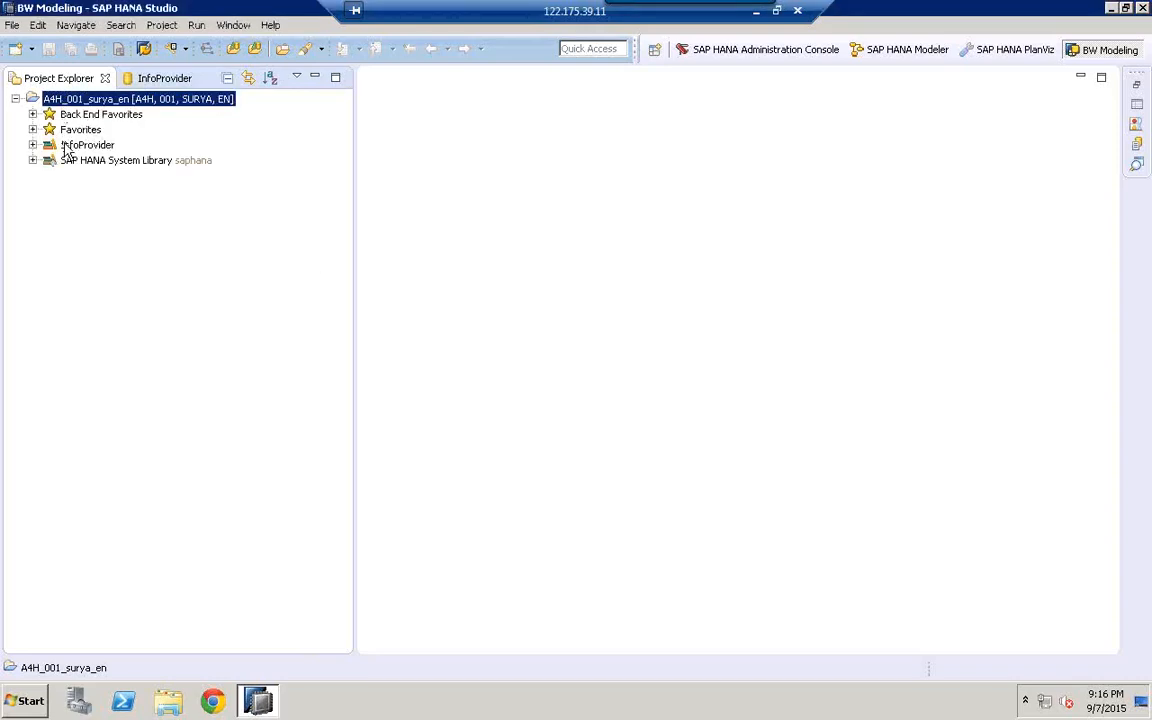
{"action": "left_click", "coordinate": [75, 146]}
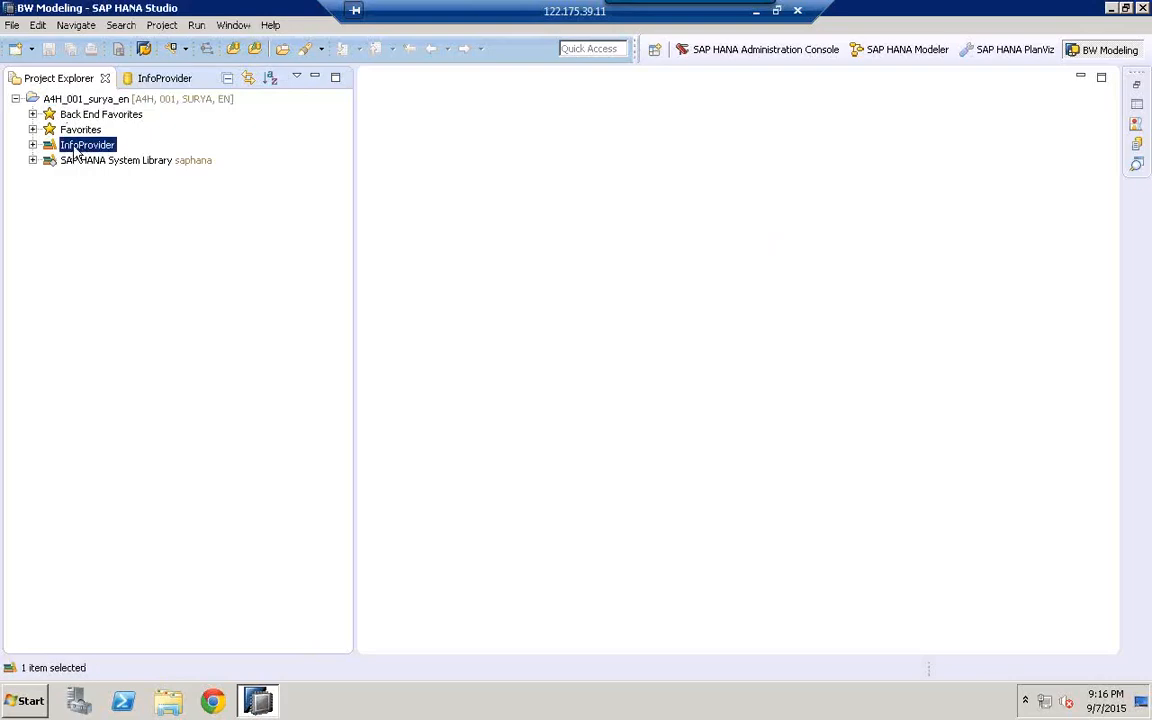
{"action": "left_click", "coordinate": [75, 162]}
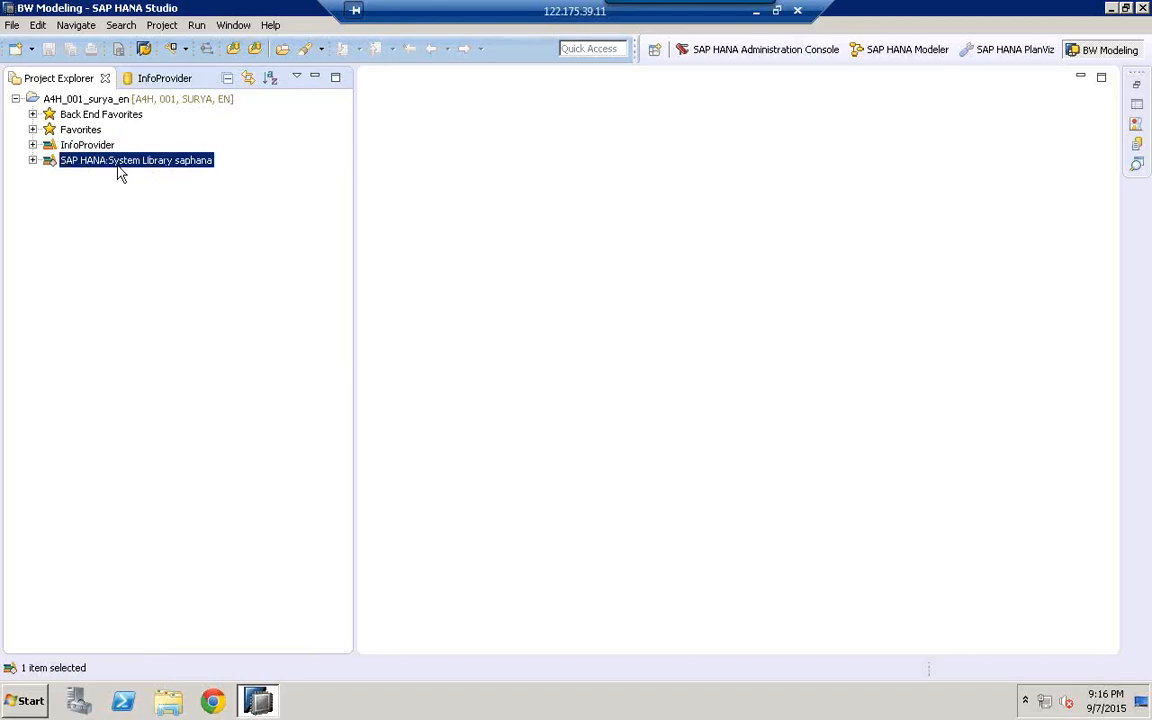
{"action": "right_click", "coordinate": [119, 174]}
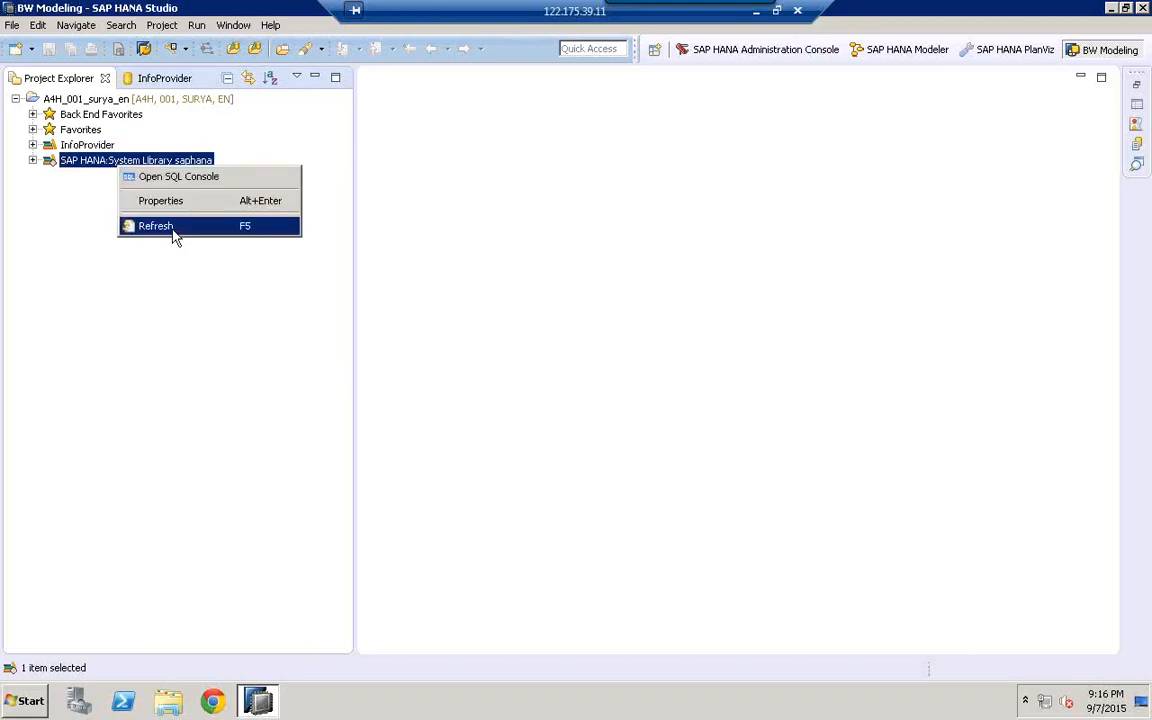
{"action": "left_click", "coordinate": [156, 226]}
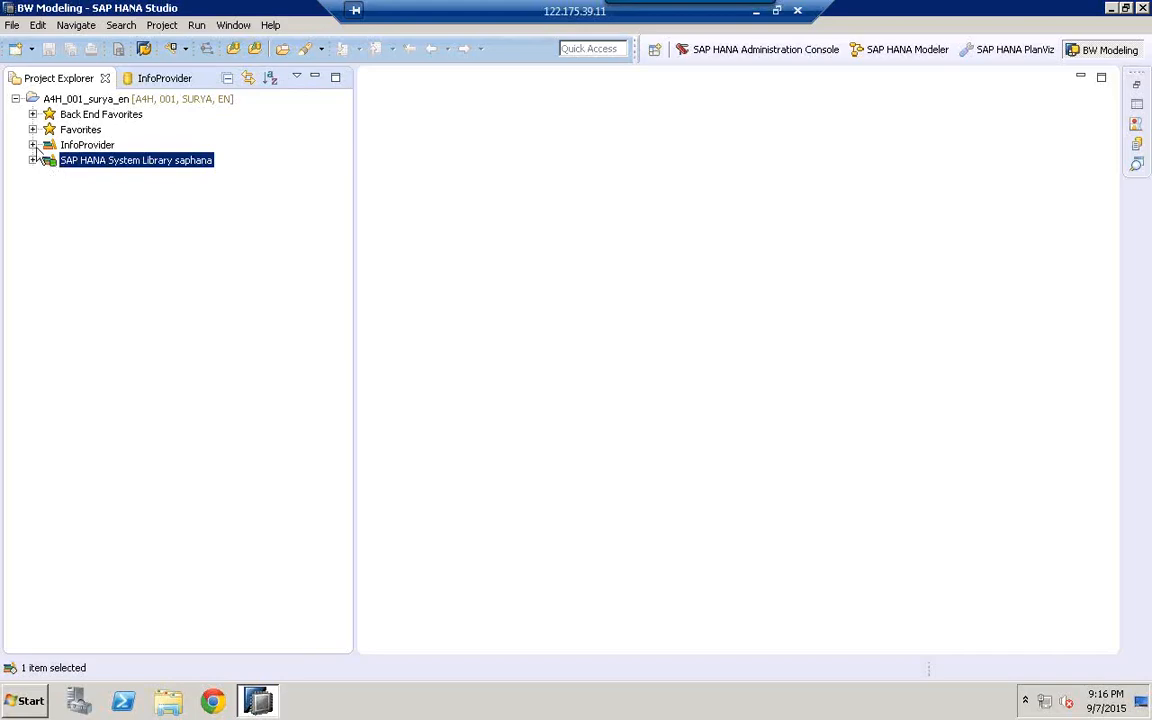
{"action": "left_click", "coordinate": [33, 145]}
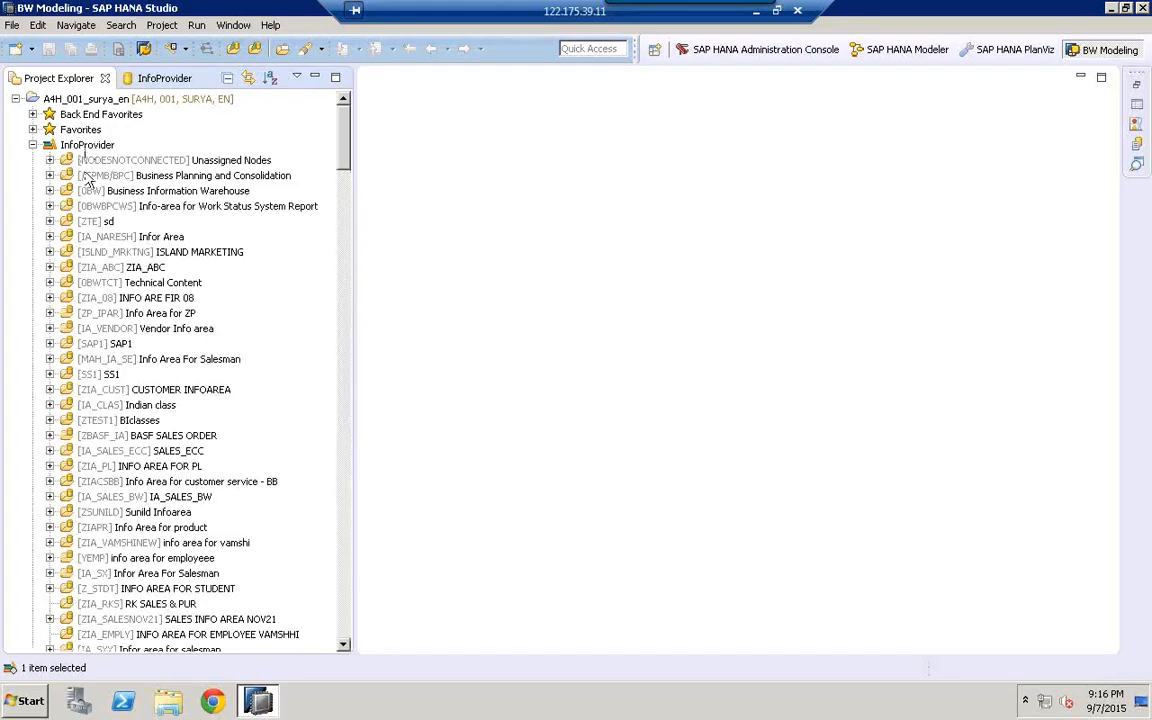
From the SS1 info area's context menu, choose New > Open ODS View.
{"action": "left_click", "coordinate": [100, 375]}
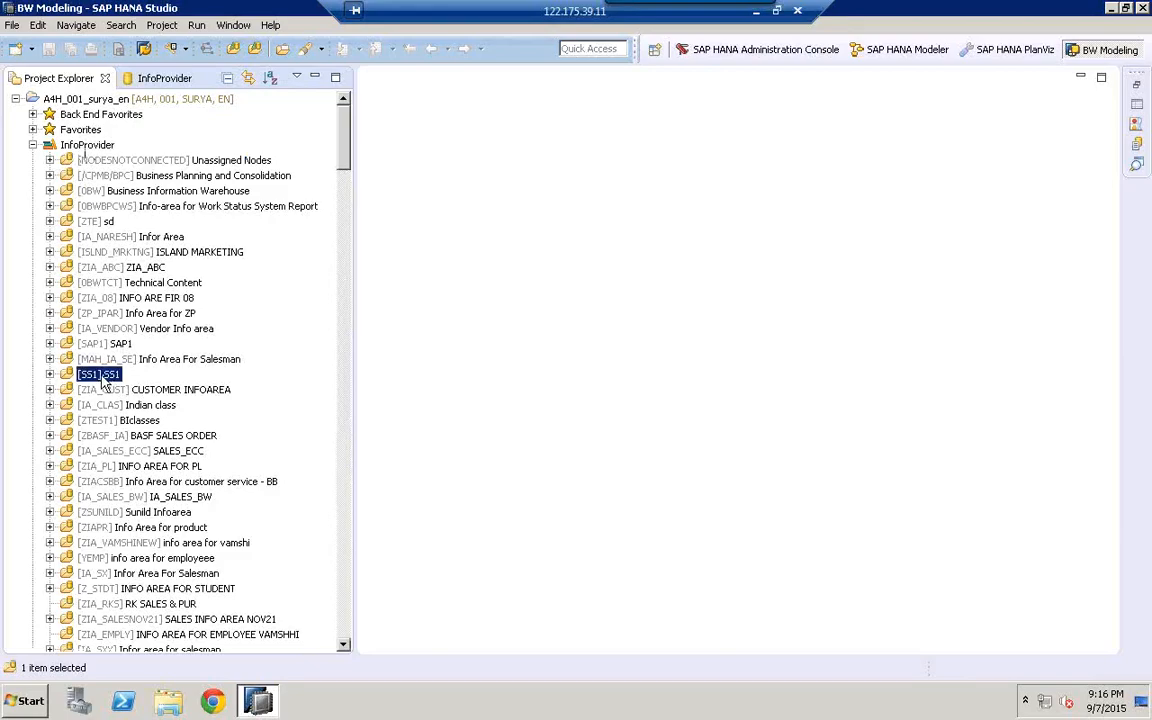
{"action": "right_click", "coordinate": [104, 382]}
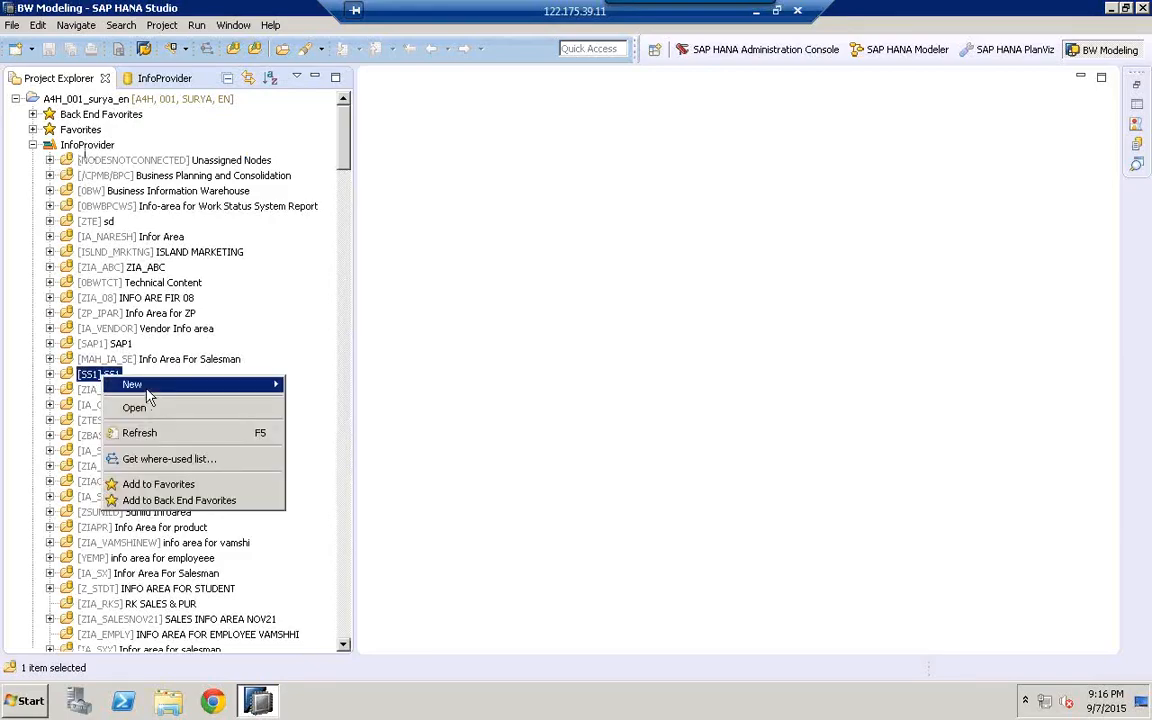
{"action": "mouse_move", "coordinate": [140, 385]}
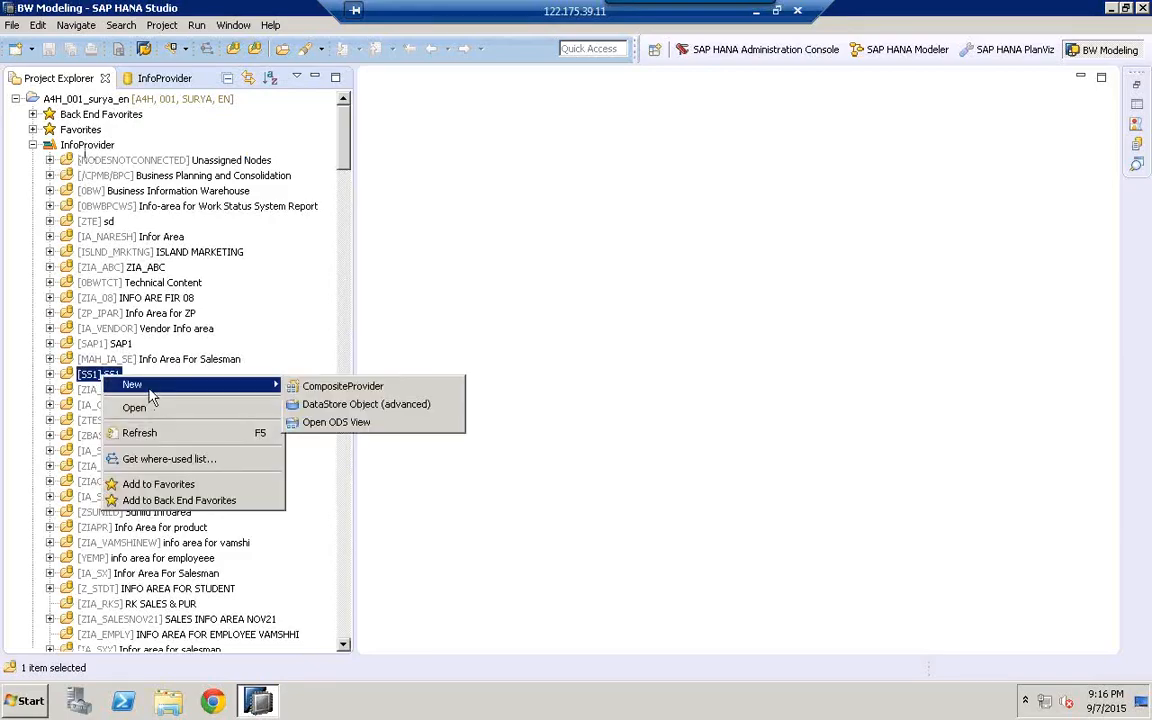
{"action": "left_click", "coordinate": [331, 424]}
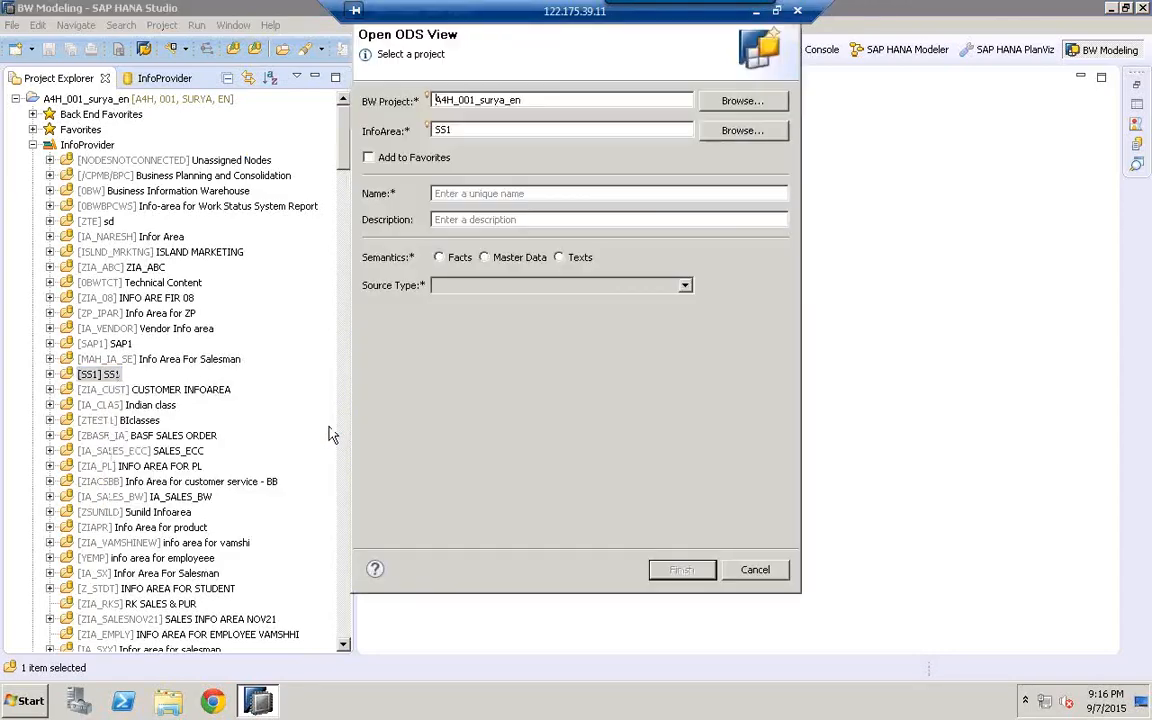
Set the source type to DataSource (BW) and the semantics to Facts.
{"action": "left_click", "coordinate": [455, 193]}
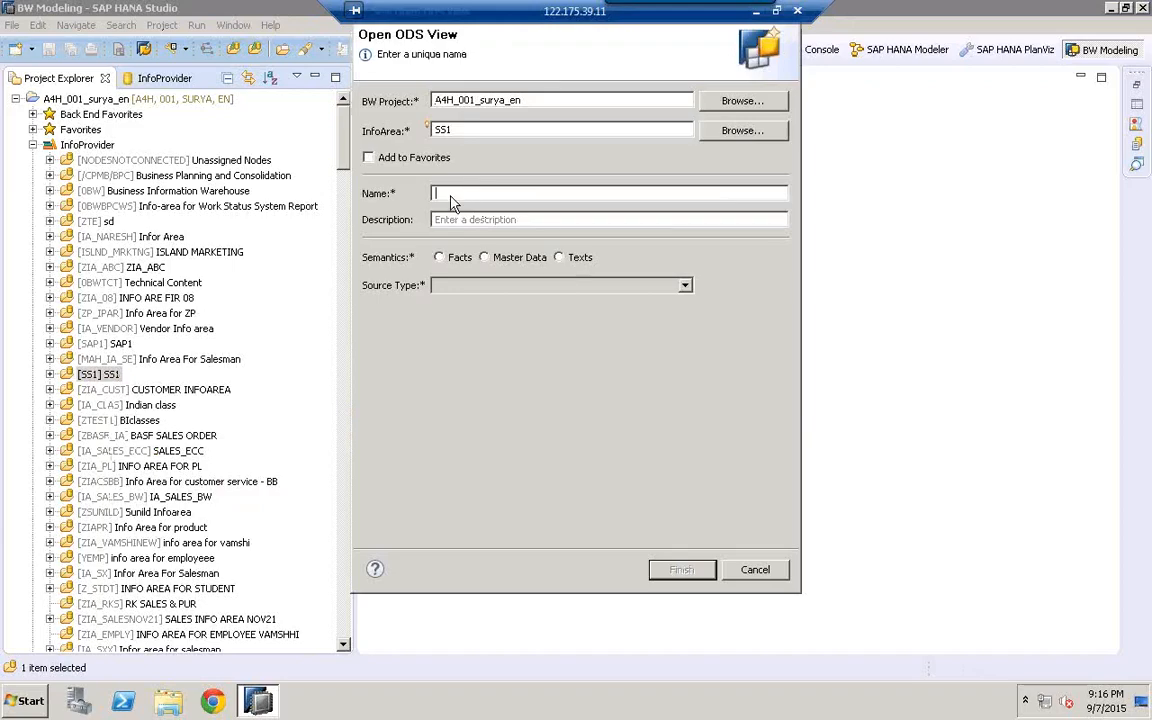
{"action": "left_click", "coordinate": [685, 287]}
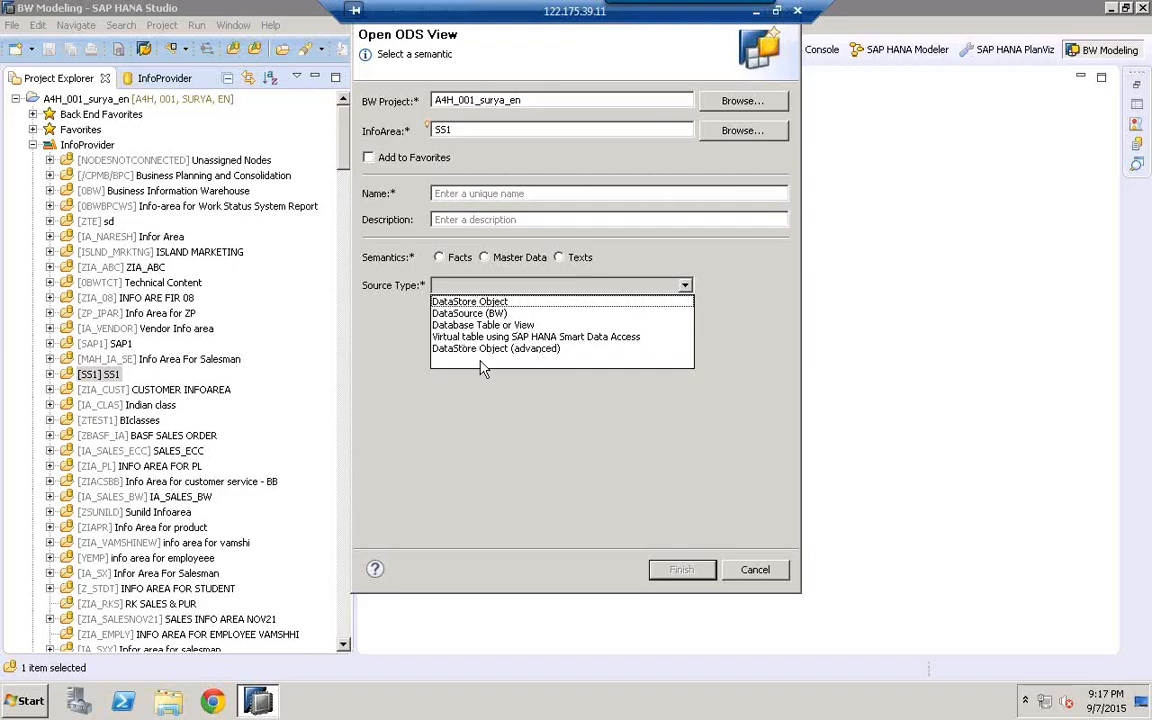
{"action": "left_click", "coordinate": [457, 315]}
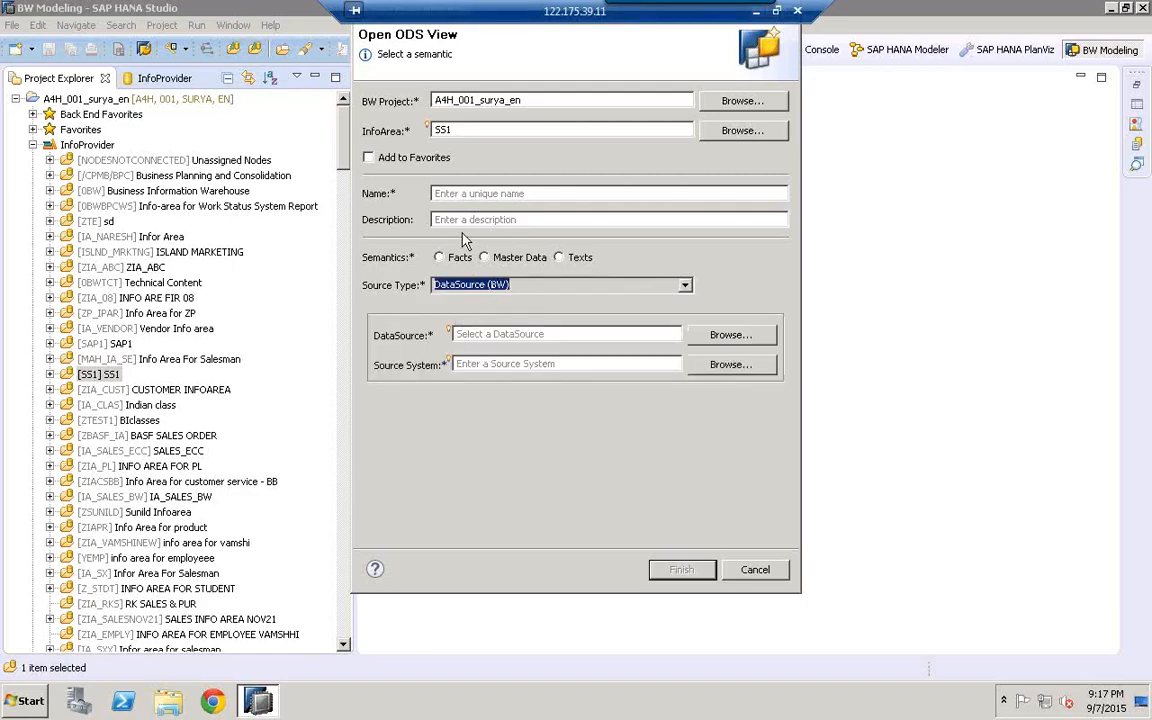
{"action": "left_click", "coordinate": [440, 258]}
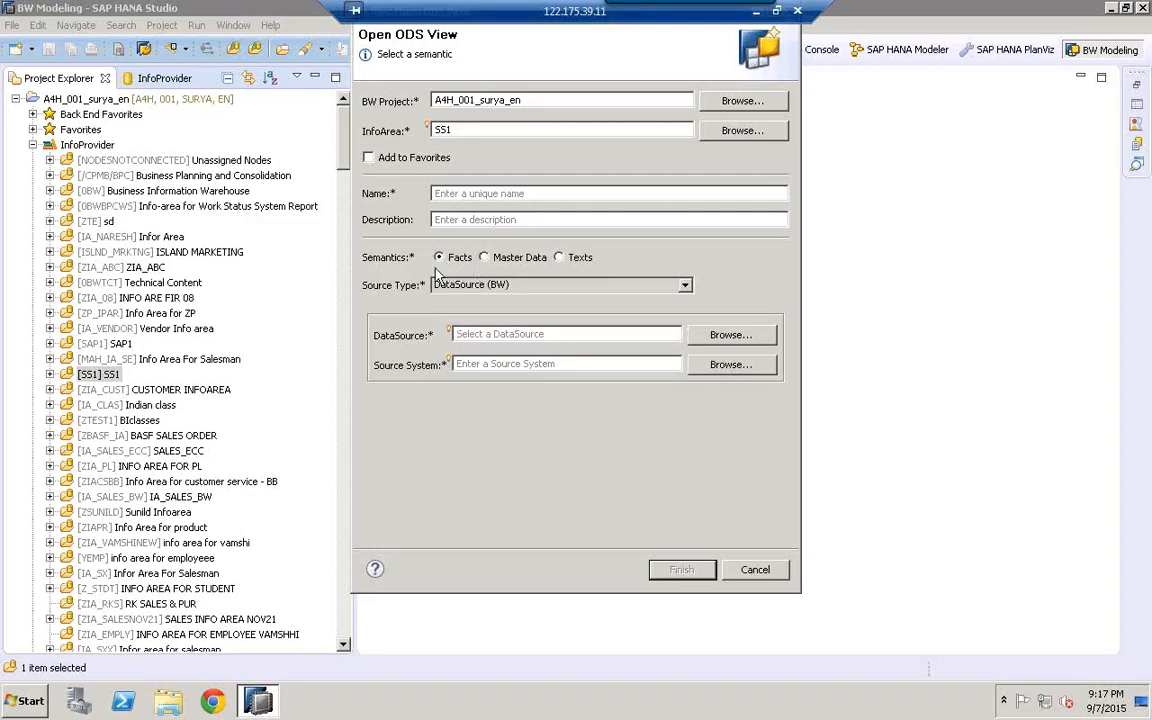
Name the view ZODS10 with description 'sales ods view'.
{"action": "left_click", "coordinate": [457, 193]}
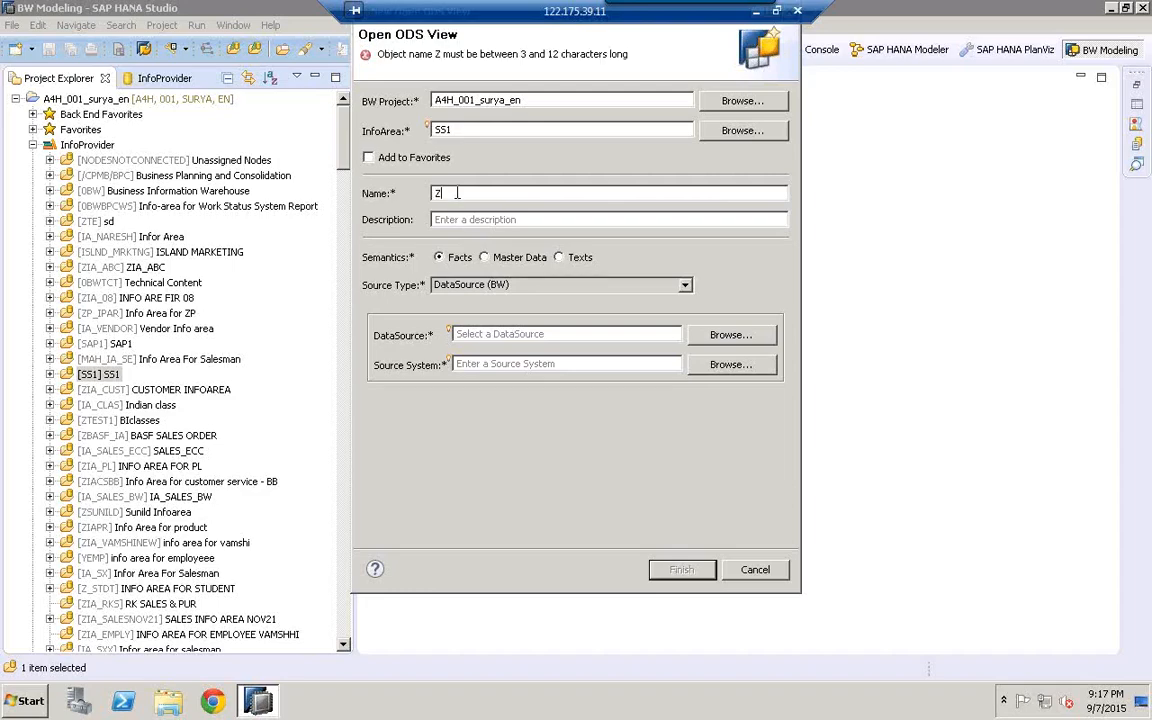
{"action": "type", "text": "OPS"}
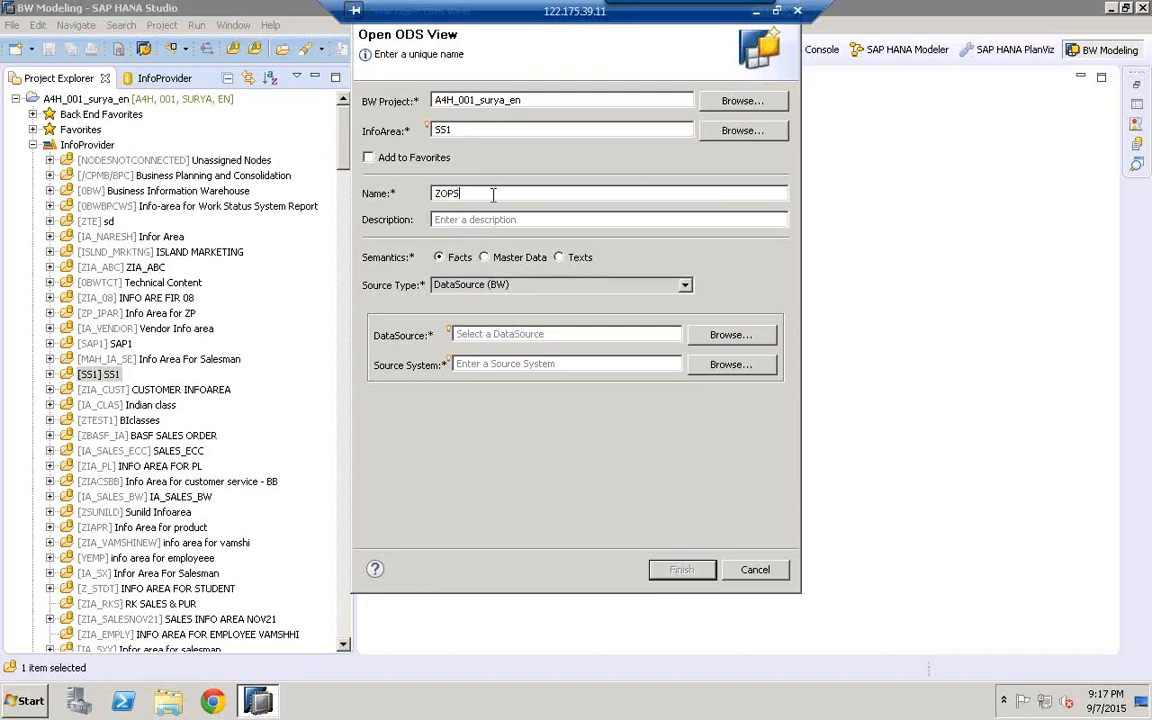
{"action": "key", "text": "BackSpace"}
{"action": "key", "text": "BackSpace"}
{"action": "type", "text": "DS10"}
{"action": "left_click_drag", "start_coordinate": [410, 194], "coordinate": [404, 194]}
{"action": "key", "text": "ctrl+c"}
{"action": "left_click", "coordinate": [464, 218]}
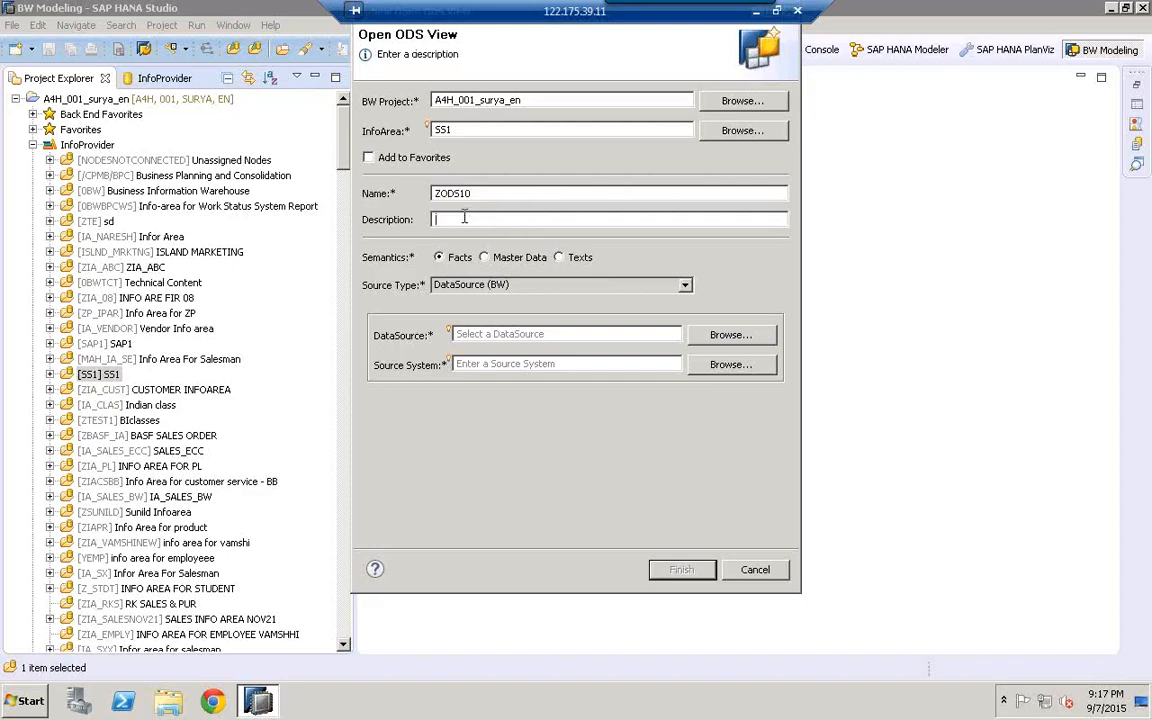
{"action": "key", "text": "ctrl+v"}
{"action": "key", "text": "BackSpace"}
{"action": "key", "text": "BackSpace"}
{"action": "key", "text": "BackSpace"}
{"action": "key", "text": "BackSpace"}
{"action": "key", "text": "BackSpace"}
{"action": "key", "text": "BackSpace"}
{"action": "type", "text": "sales ods view"}
Pick DataSource ZDS10 from source system T90CLNT090 and finish the ZODS10 wizard.
{"action": "left_click", "coordinate": [727, 336]}
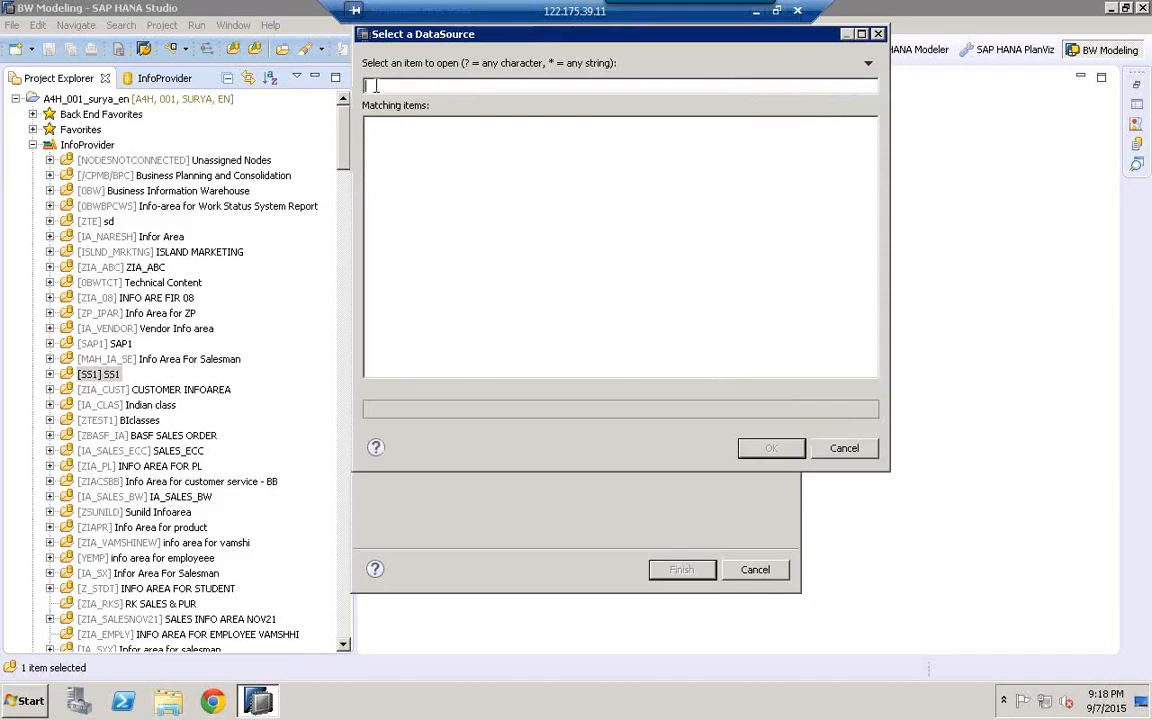
{"action": "type", "text": "z"}
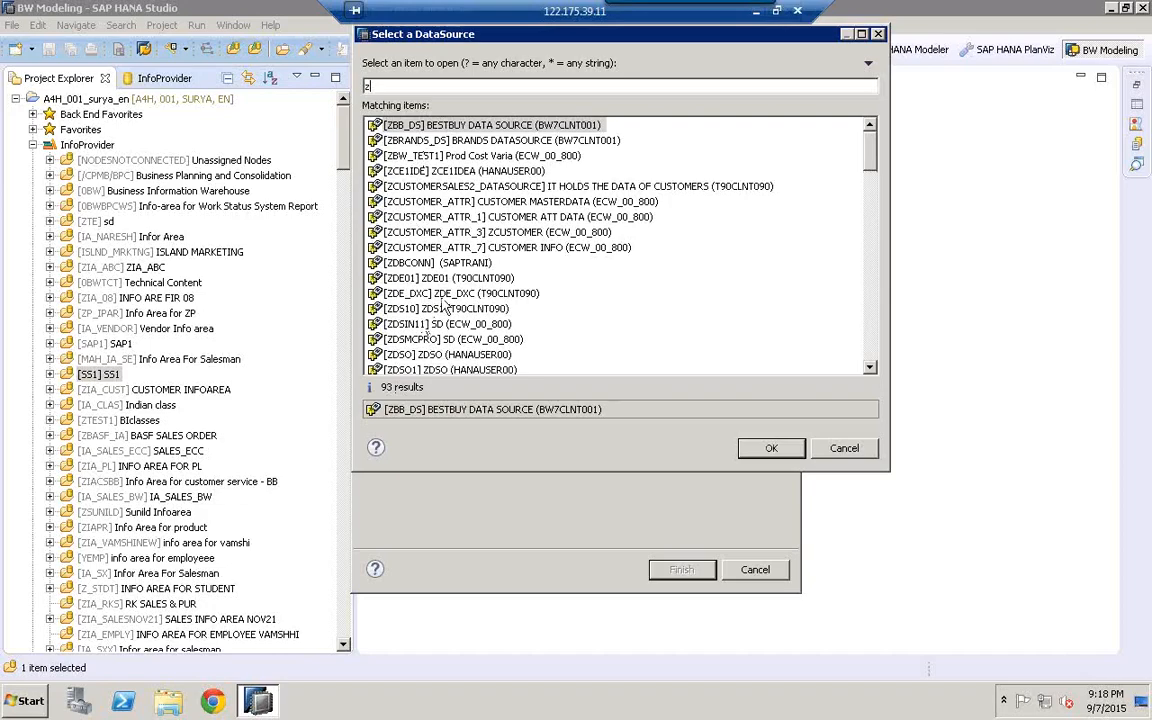
{"action": "left_click", "coordinate": [869, 370]}
{"action": "left_click", "coordinate": [869, 370]}
{"action": "left_click", "coordinate": [869, 370]}
{"action": "left_click", "coordinate": [869, 370]}
{"action": "left_click", "coordinate": [869, 370]}
{"action": "left_click", "coordinate": [869, 370]}
{"action": "left_click", "coordinate": [869, 370]}
{"action": "left_click", "coordinate": [869, 370]}
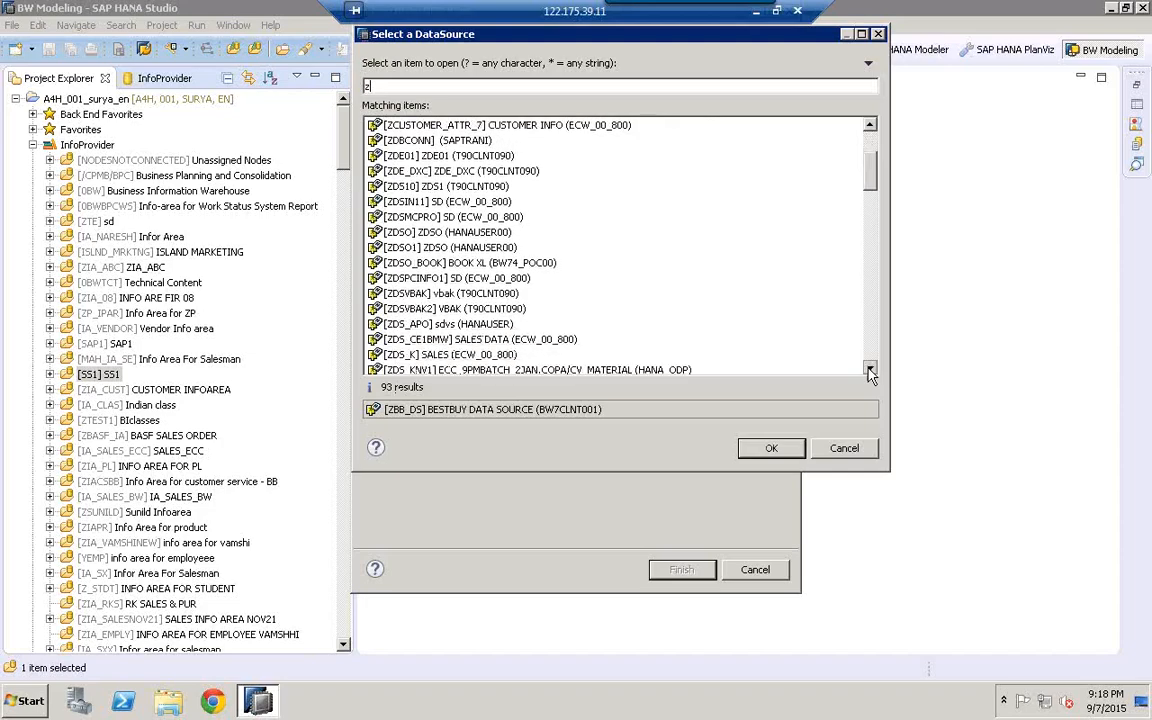
{"action": "left_click", "coordinate": [869, 370]}
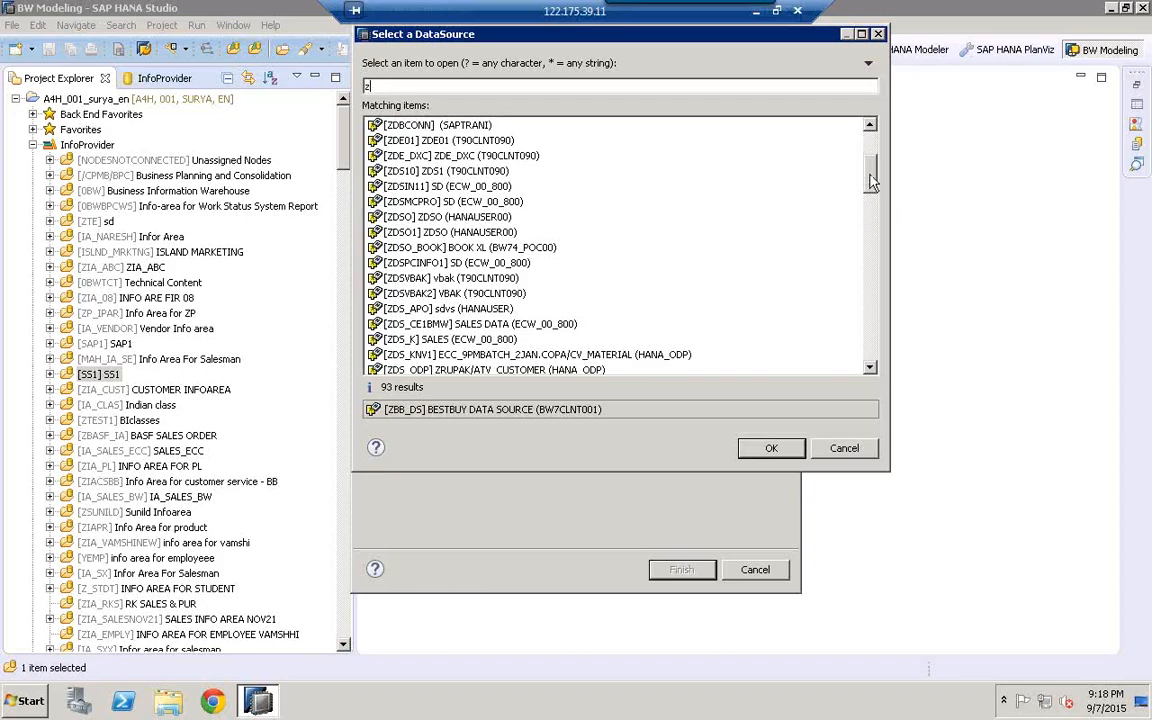
{"action": "scroll", "coordinate": [786, 140], "scroll_direction": "up", "scroll_amount": 3}
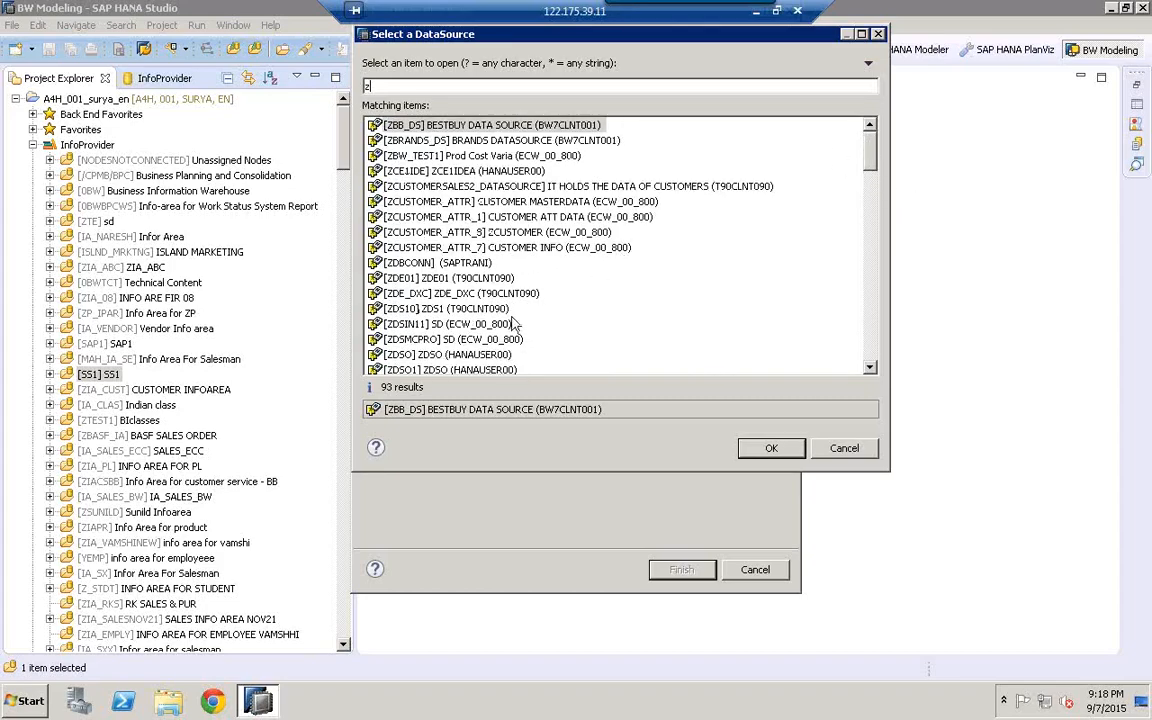
{"action": "left_click", "coordinate": [422, 309]}
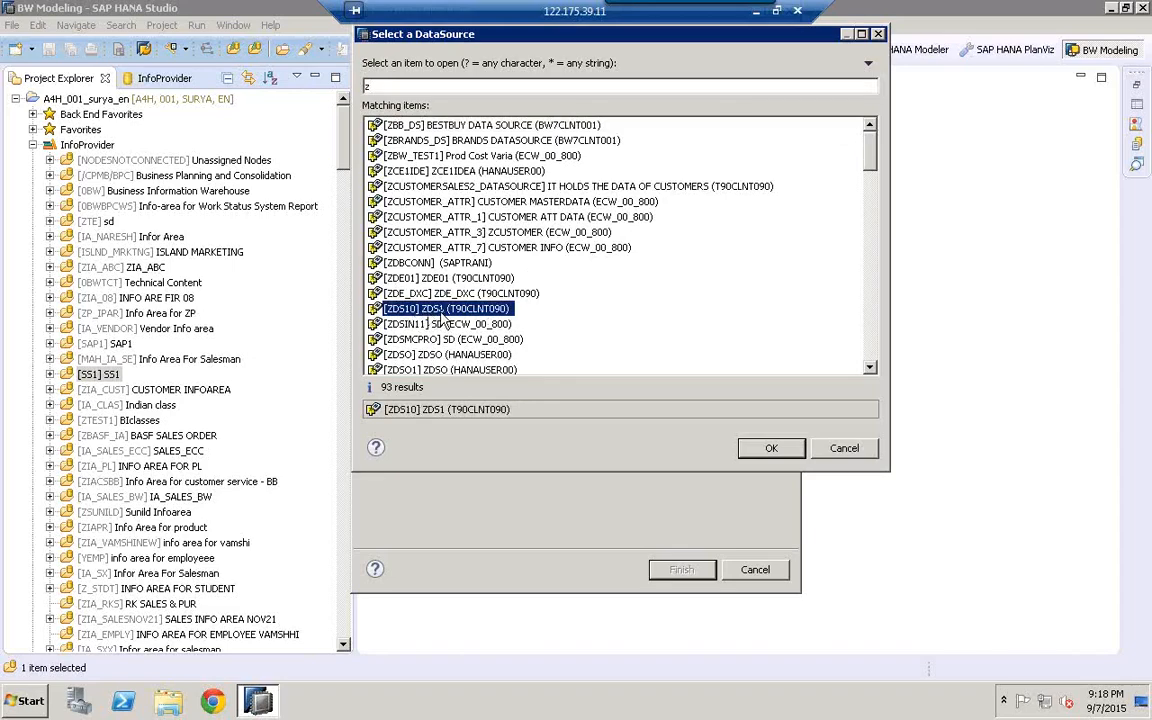
{"action": "double_click", "coordinate": [440, 312]}
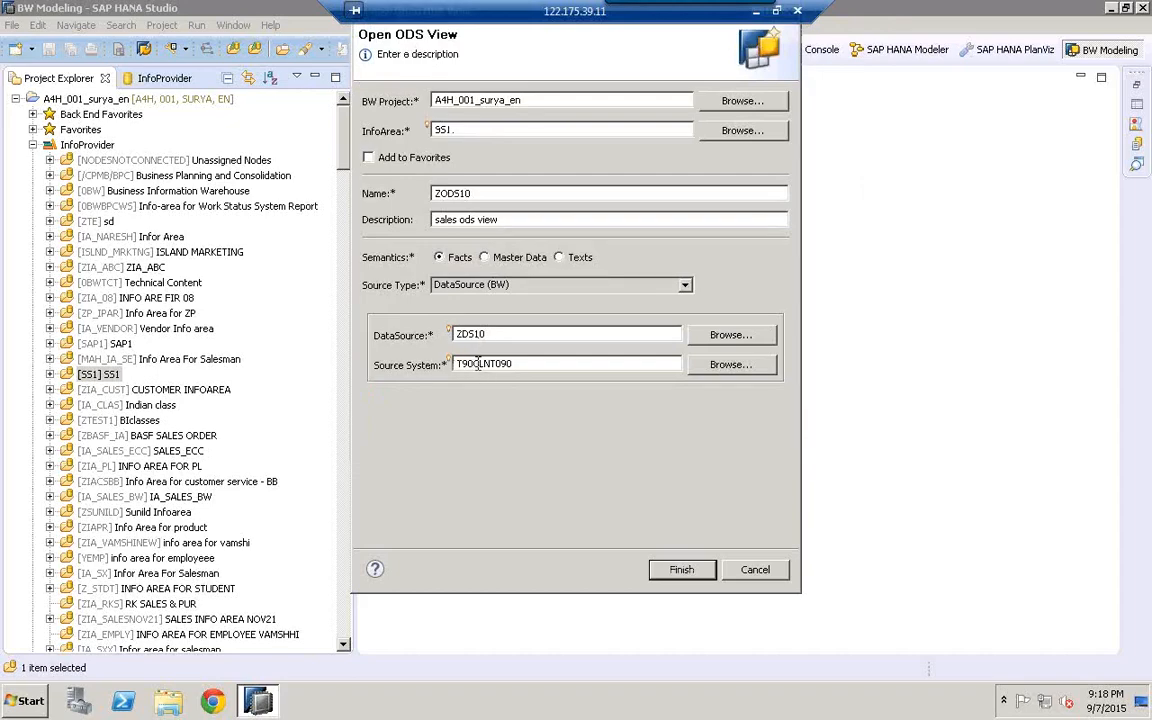
{"action": "left_click", "coordinate": [680, 574]}
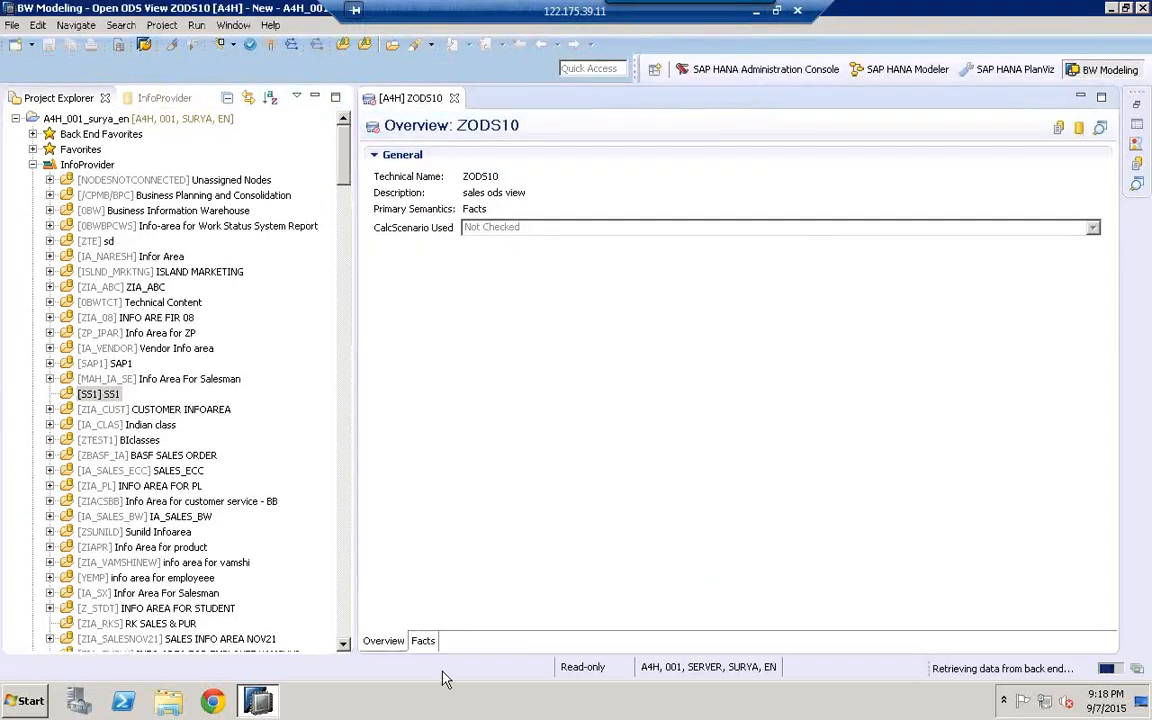
Review ZODS10's Facts page, expanding its Characteristics and Key Figures fields.
{"action": "left_click", "coordinate": [422, 640]}
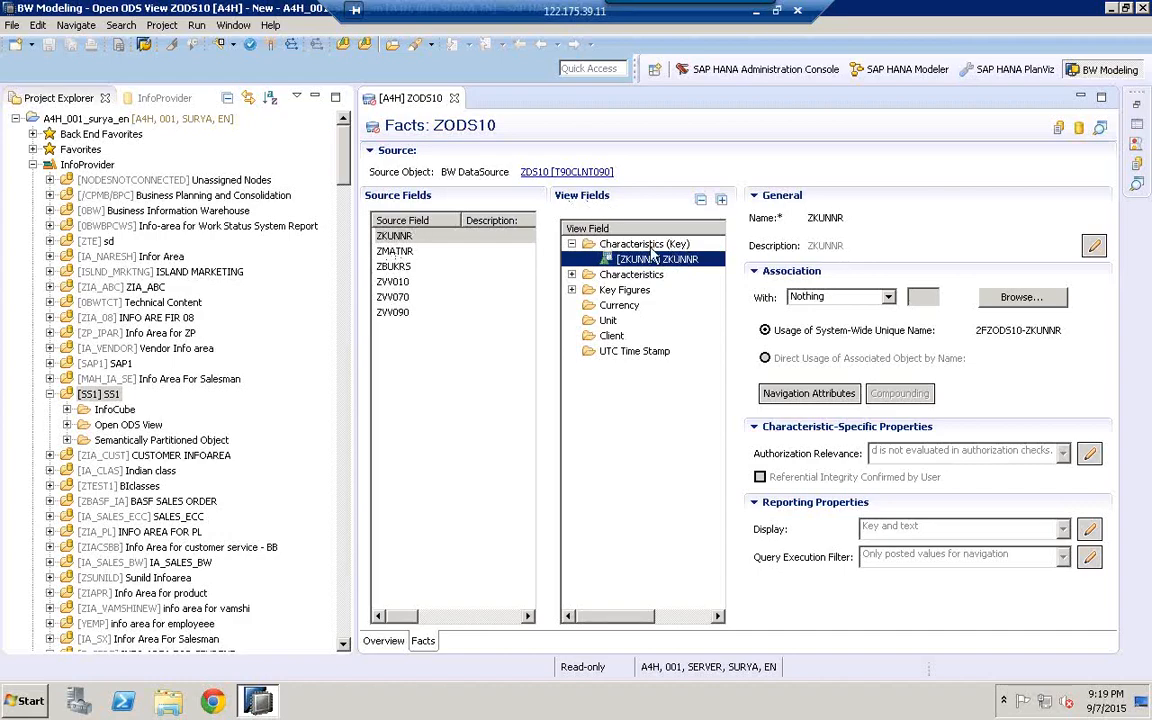
{"action": "left_click", "coordinate": [573, 276]}
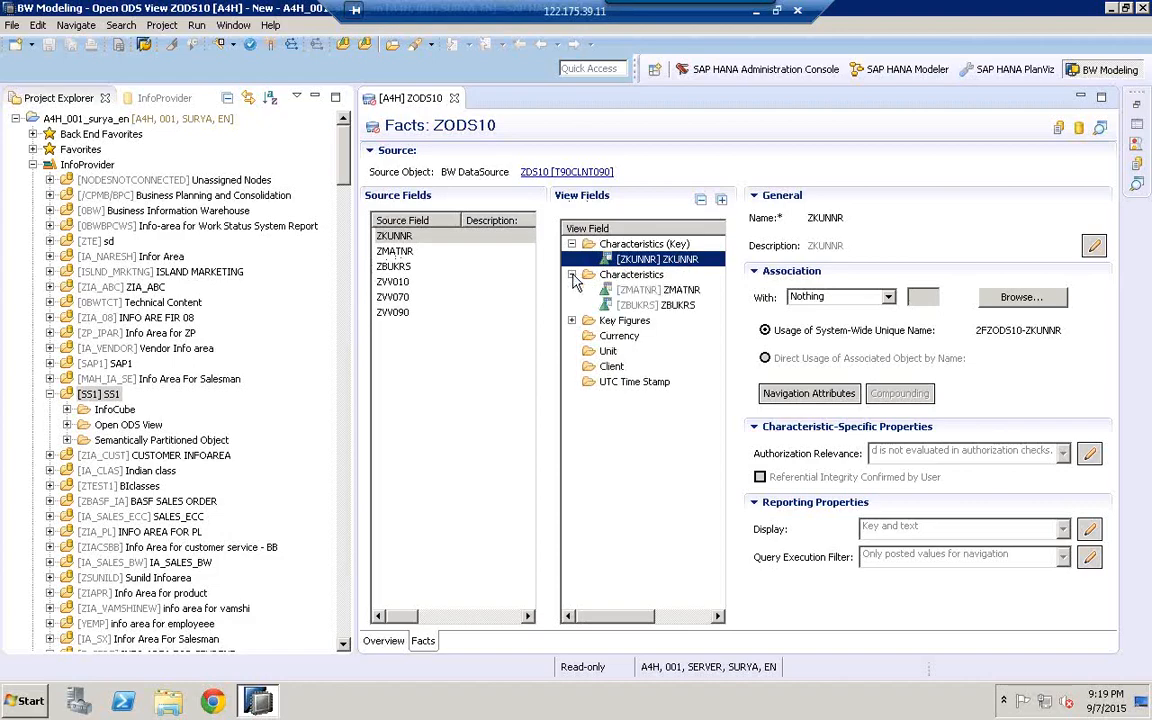
{"action": "left_click", "coordinate": [572, 321]}
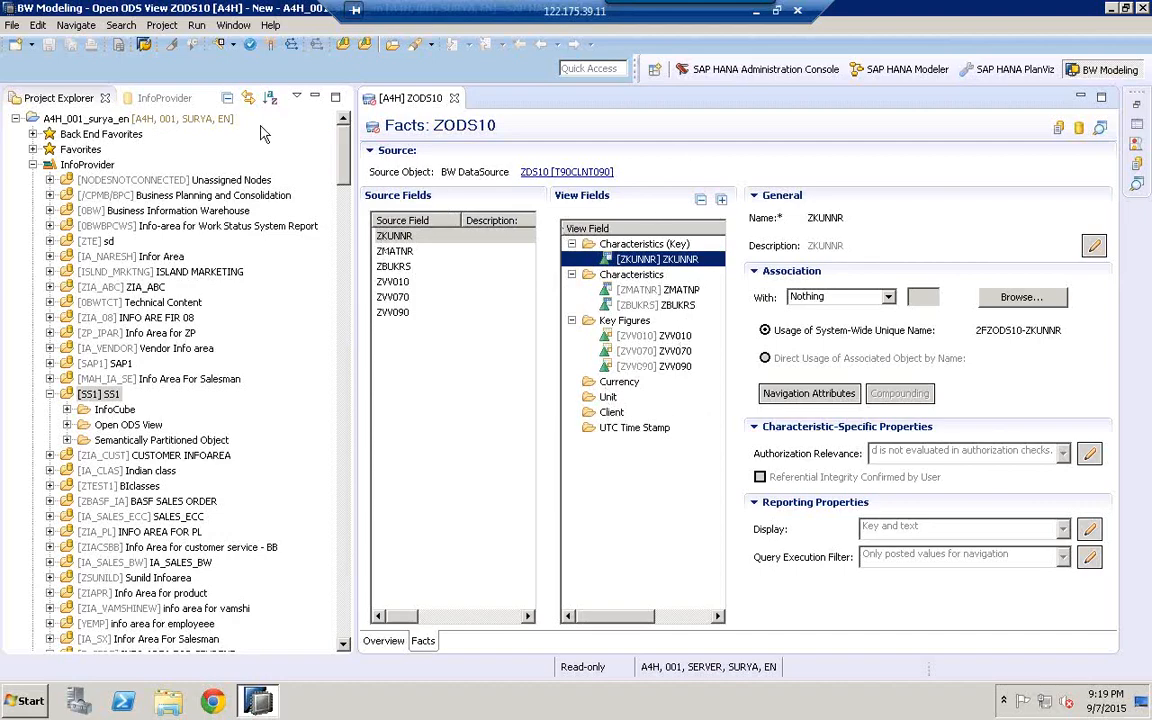
Check and activate the ZODS10 ODS view.
{"action": "left_click", "coordinate": [251, 48]}
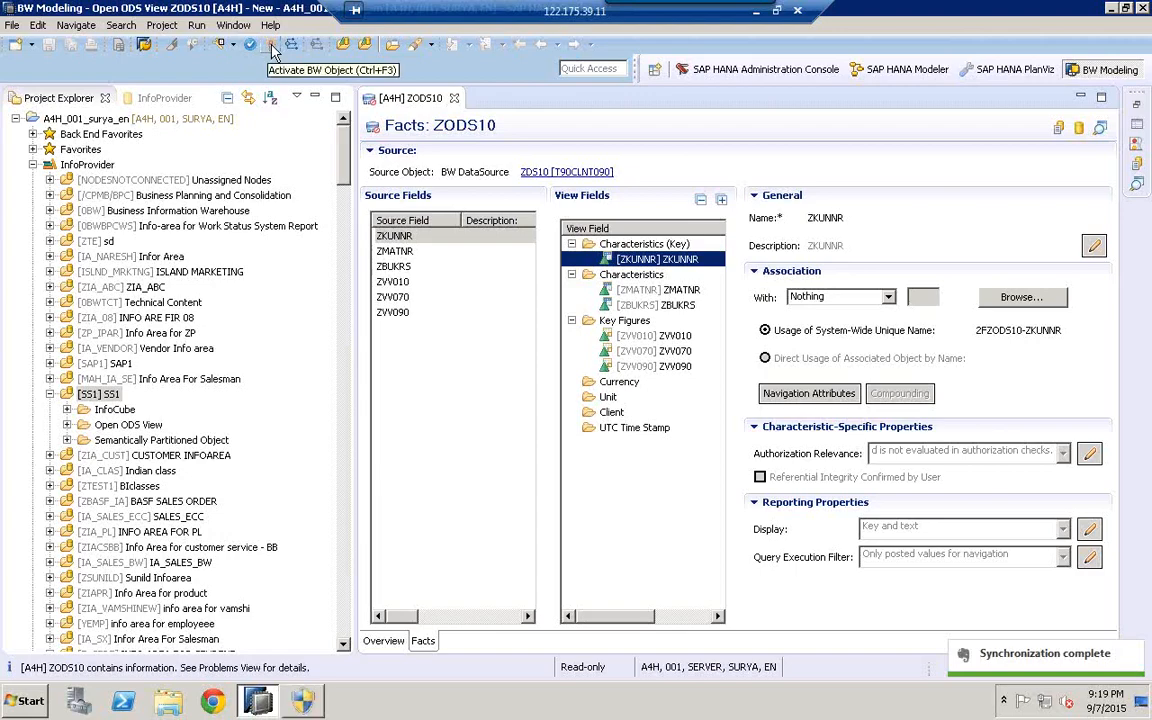
{"action": "left_click", "coordinate": [271, 48]}
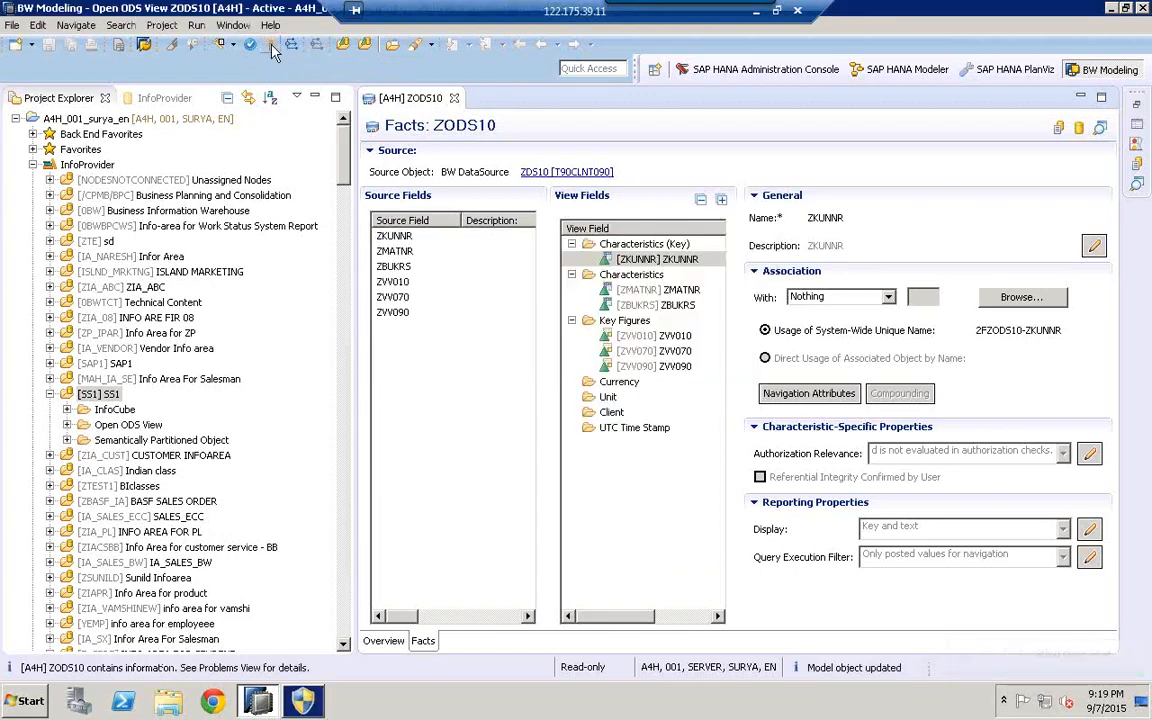
{"action": "left_click", "coordinate": [303, 703]}
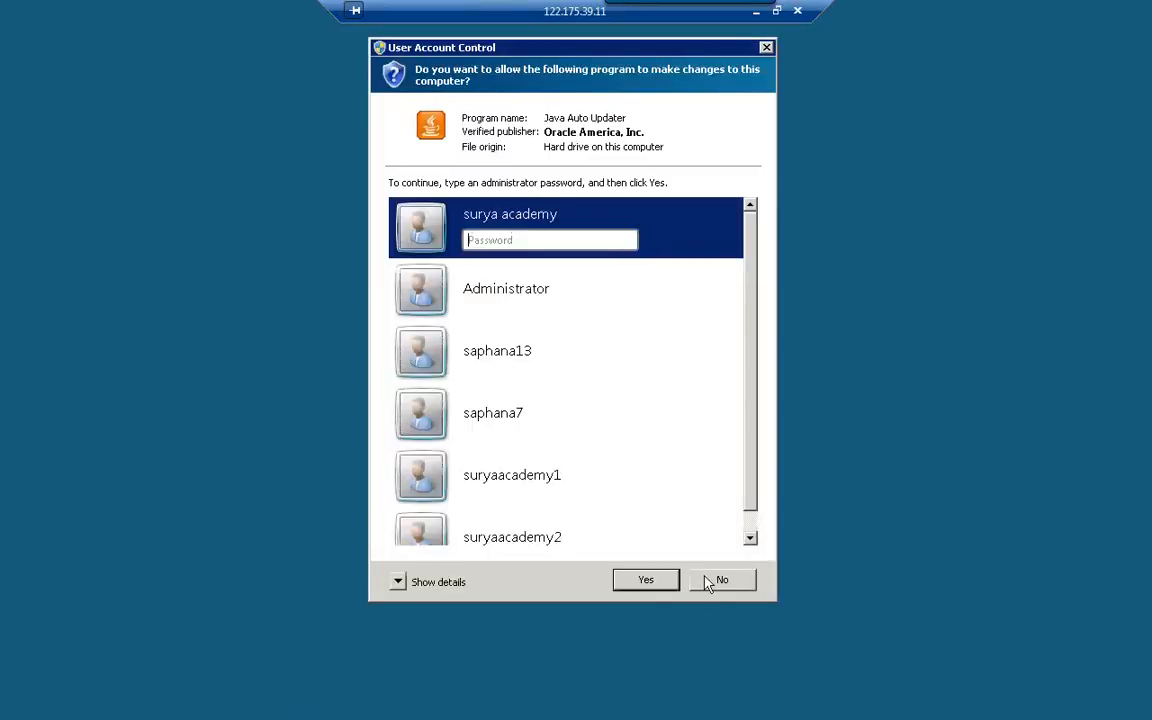
Decline the Java updater prompt and select ZODS10 under SS1 > Open ODS View.
{"action": "left_click", "coordinate": [705, 588]}
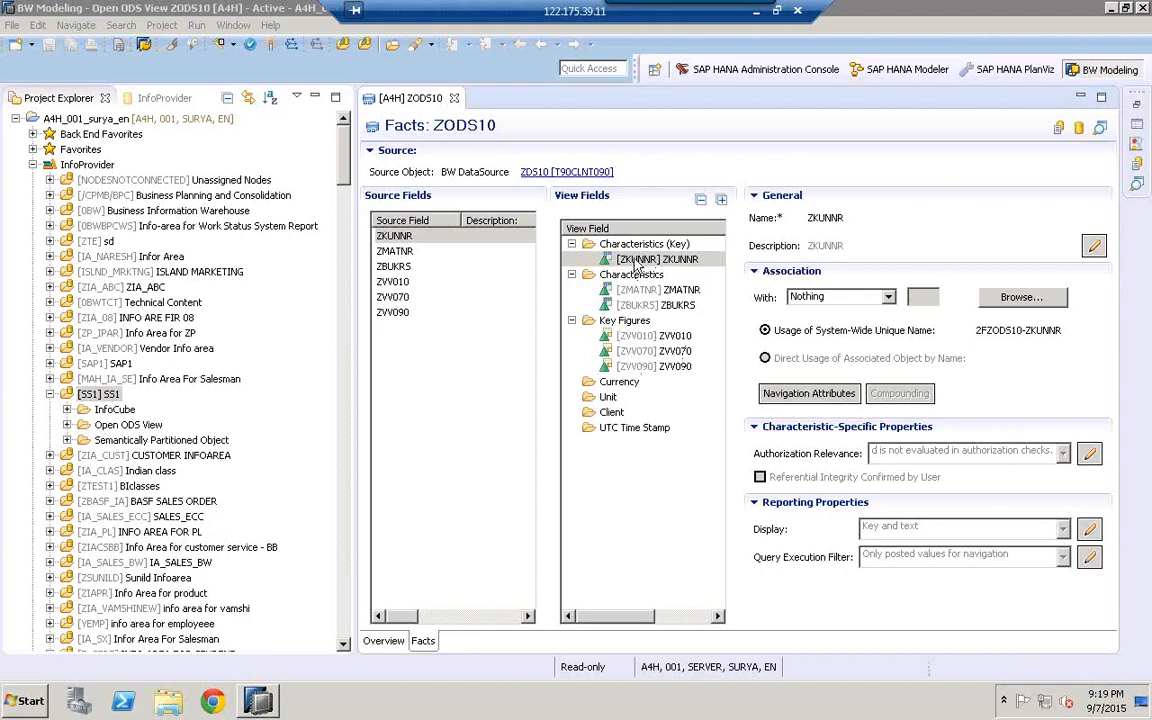
{"action": "left_click", "coordinate": [66, 426]}
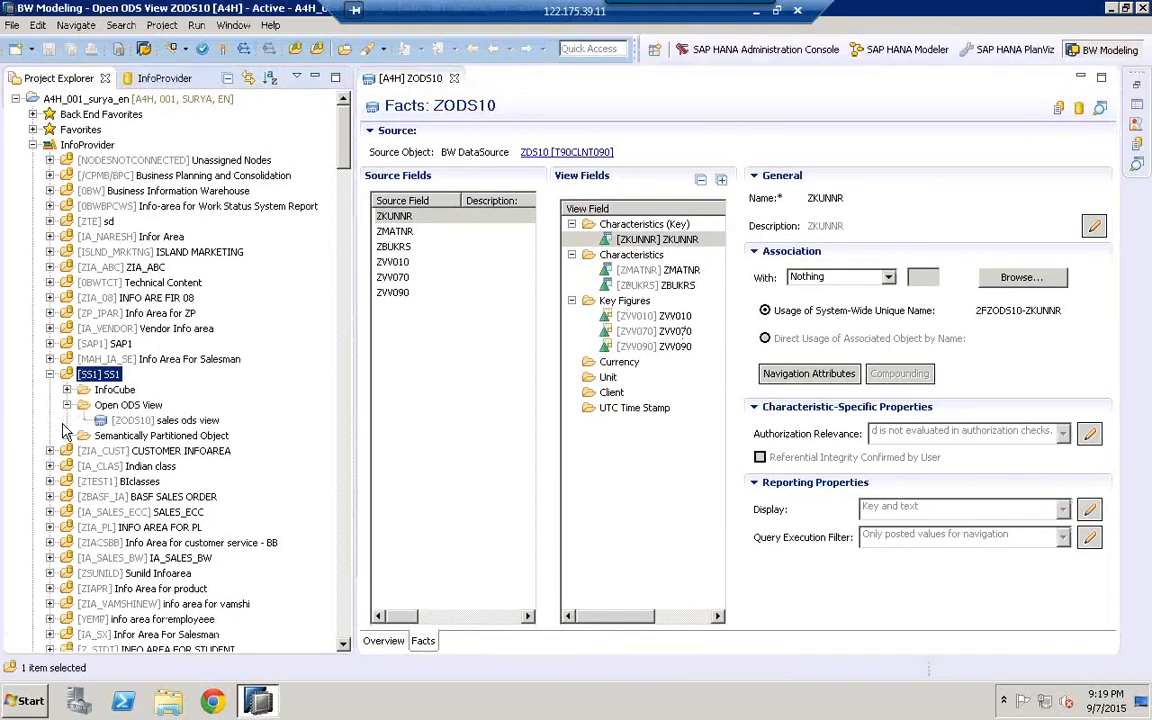
{"action": "left_click", "coordinate": [128, 421]}
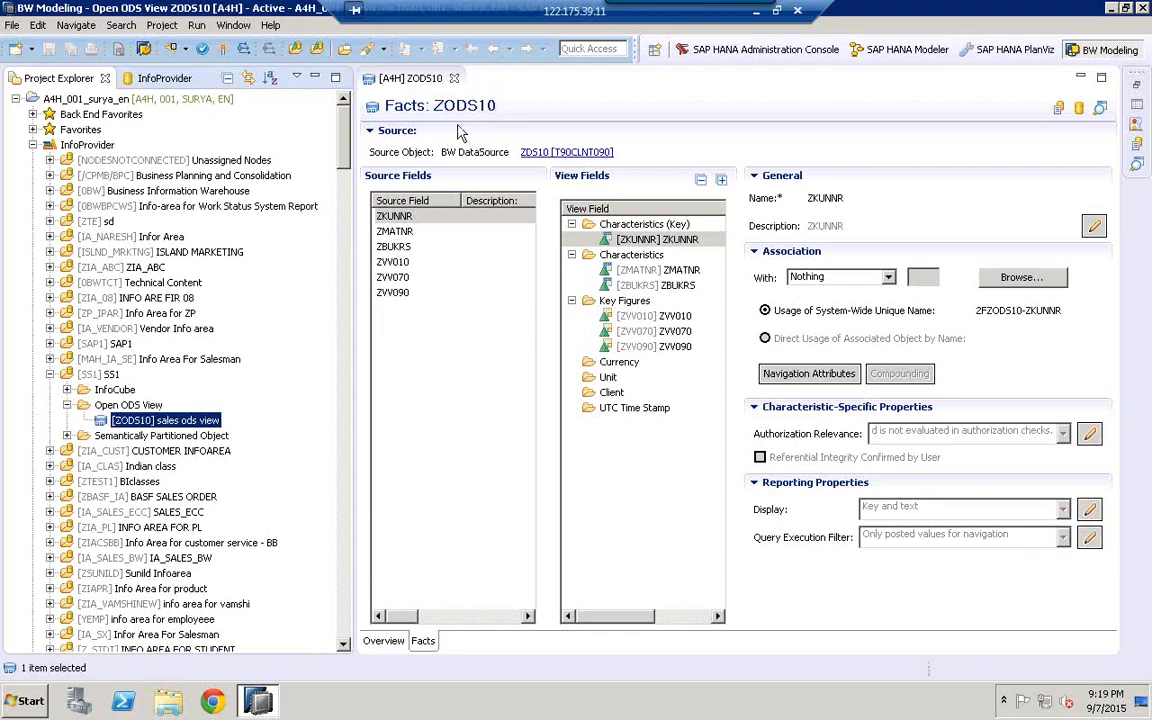
{"action": "left_click", "coordinate": [22, 701]}
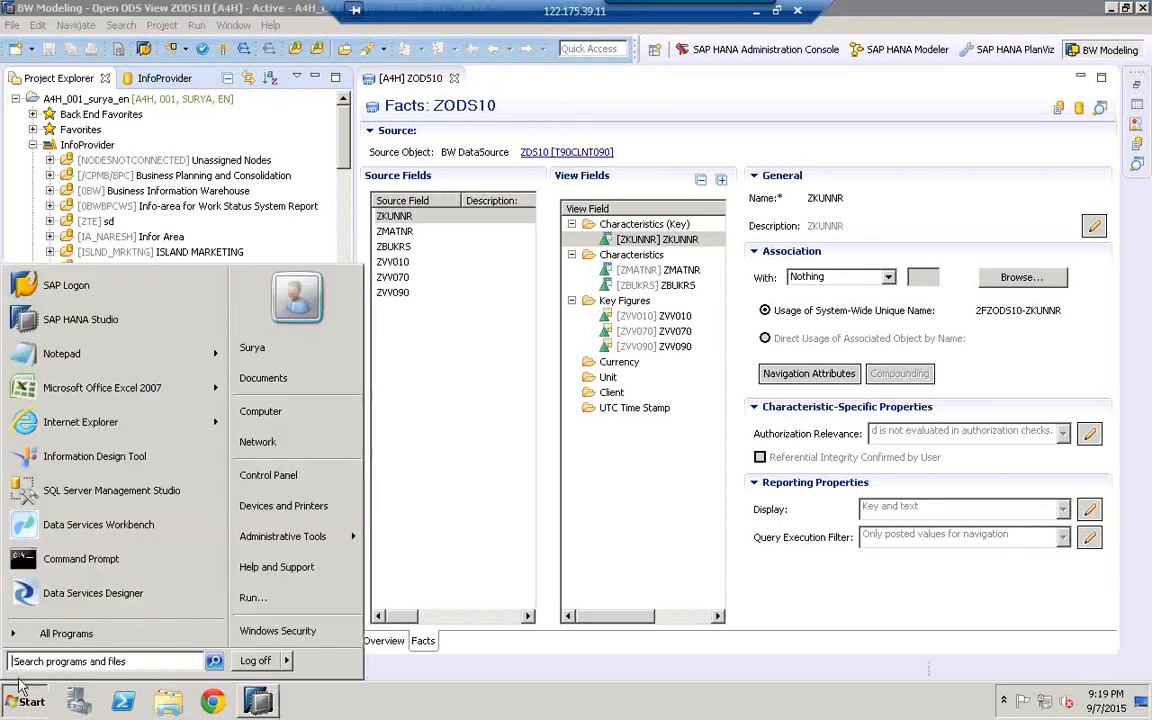
Log on to BW7.4 (BWT4, client 001) through SAP Logon with user and password.
{"action": "left_click", "coordinate": [83, 288]}
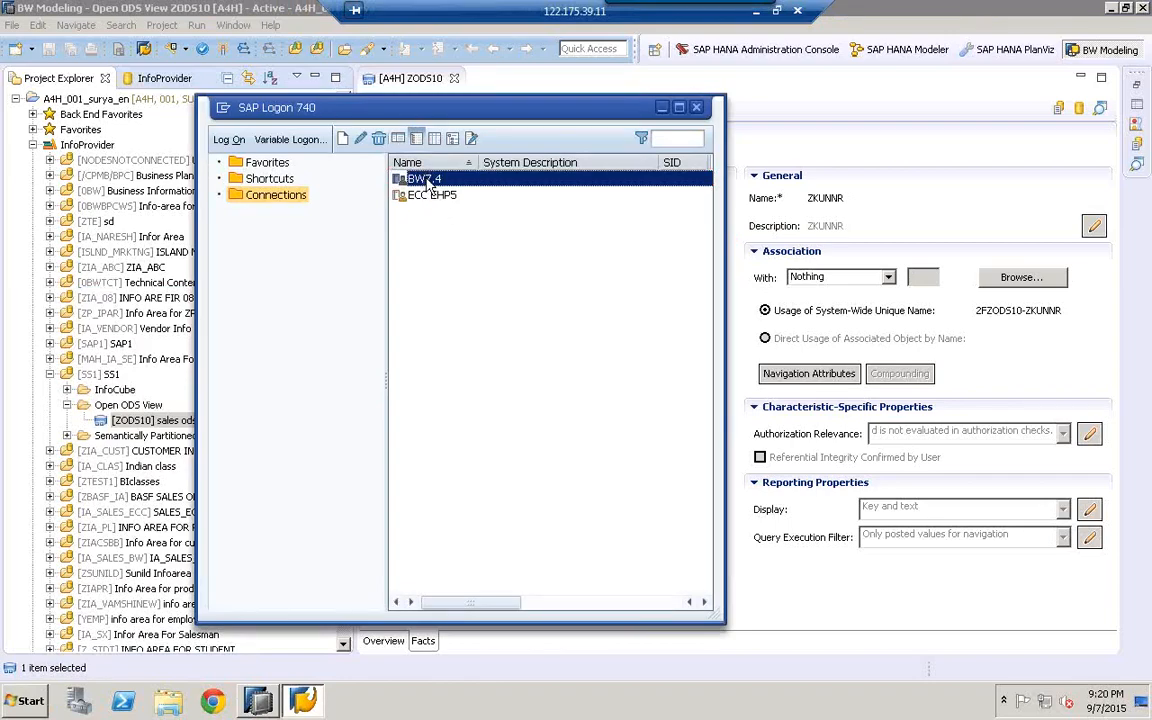
{"action": "double_click", "coordinate": [428, 183]}
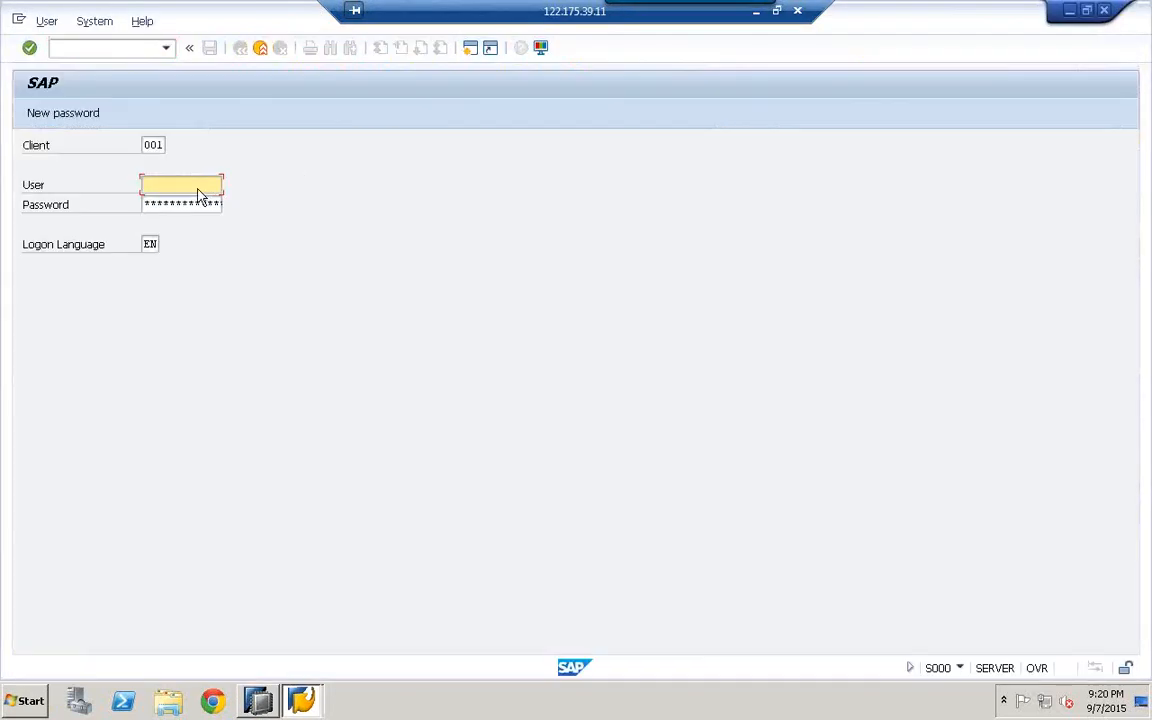
{"action": "type", "text": "surya"}
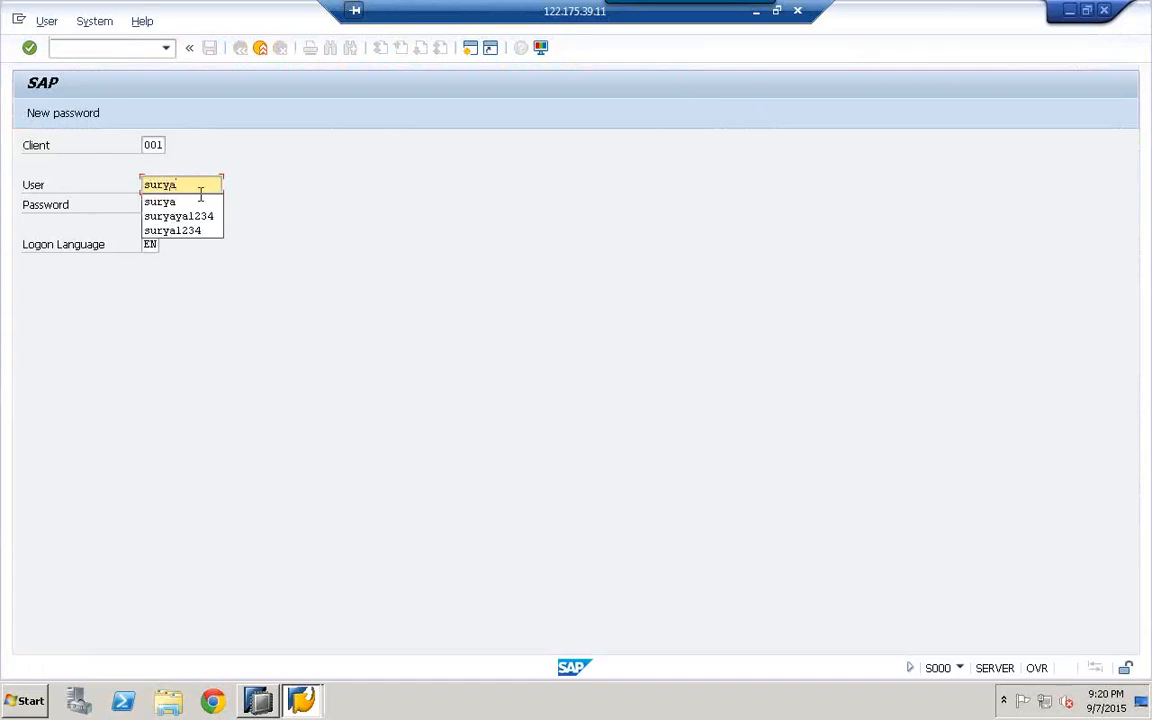
{"action": "left_click", "coordinate": [181, 204]}
{"action": "left_click", "coordinate": [181, 204]}
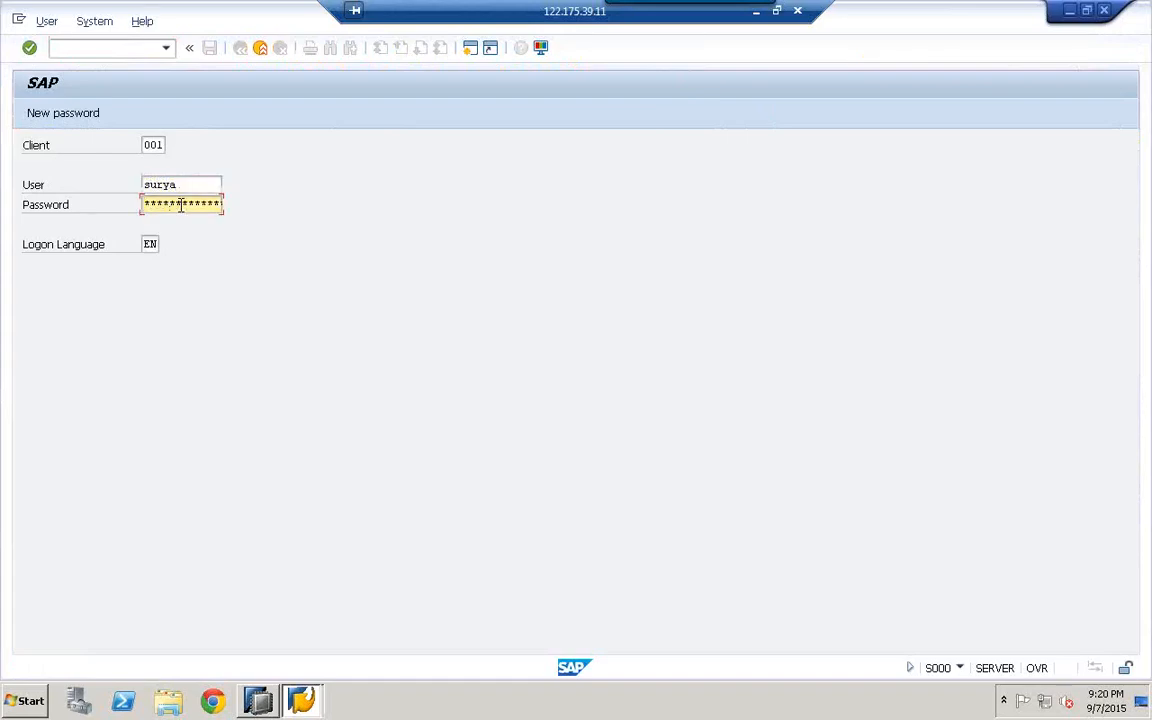
{"action": "key", "text": "Return"}
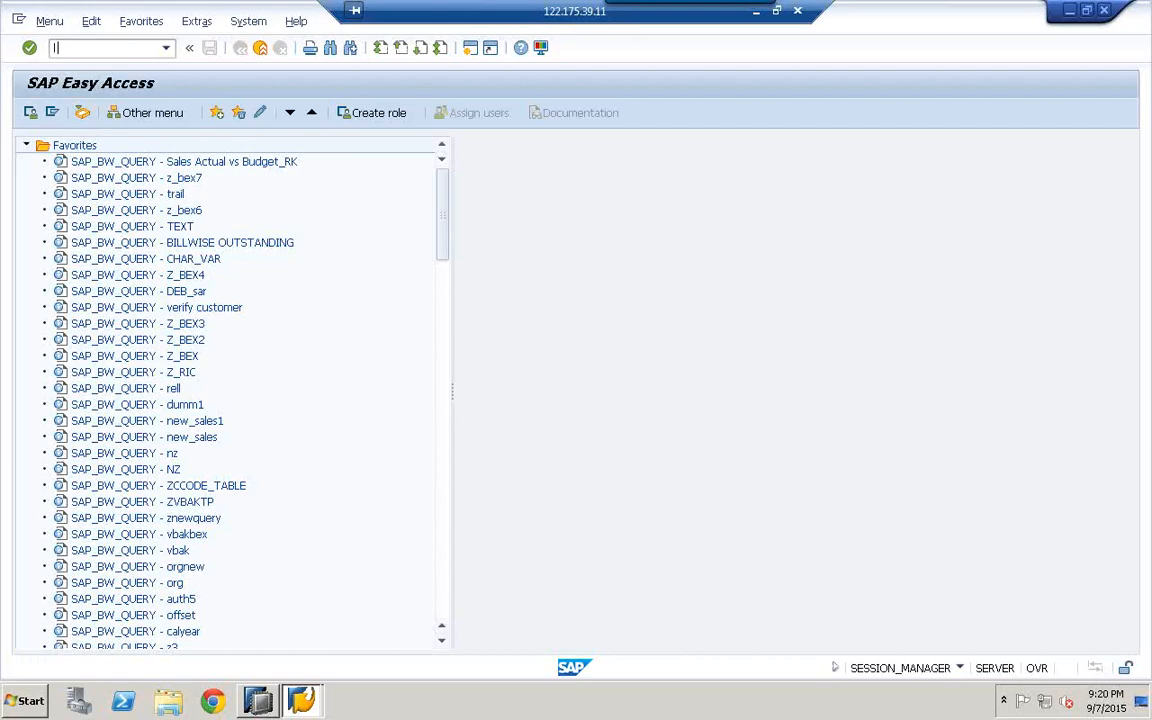
Run RSA1, show the InfoProvider tree, and open Object Search from the first InfoArea.
{"action": "type", "text": "rsa1"}
{"action": "key", "text": "Return"}
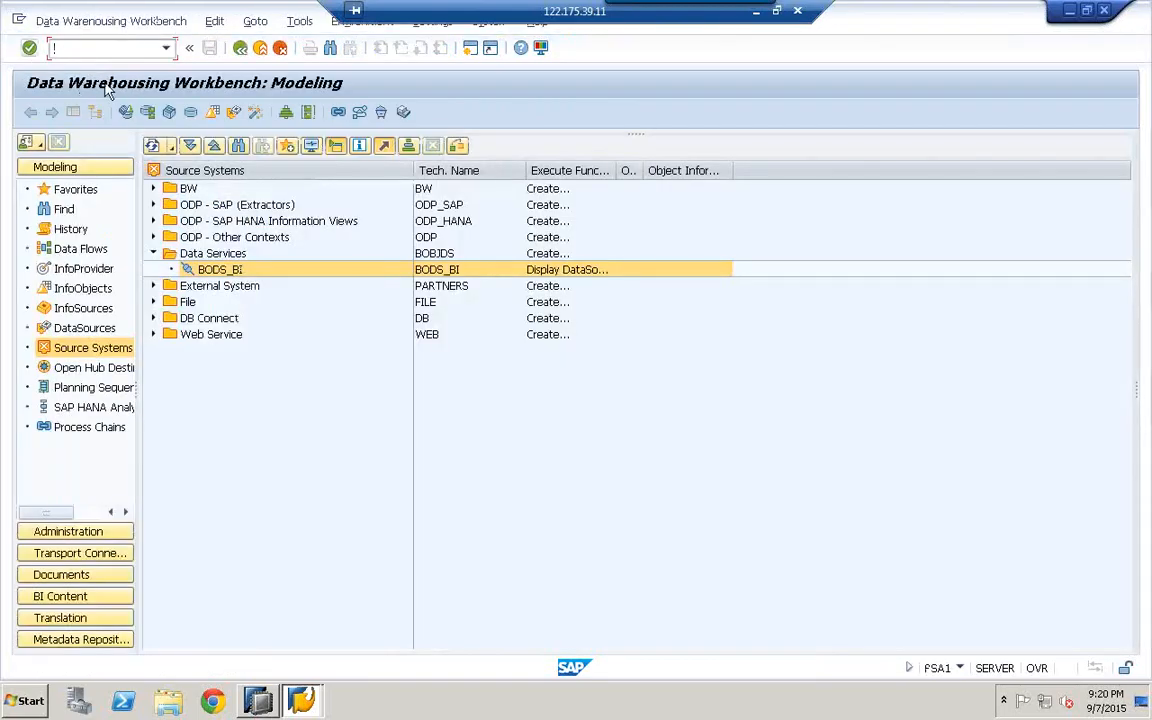
{"action": "left_click", "coordinate": [78, 270]}
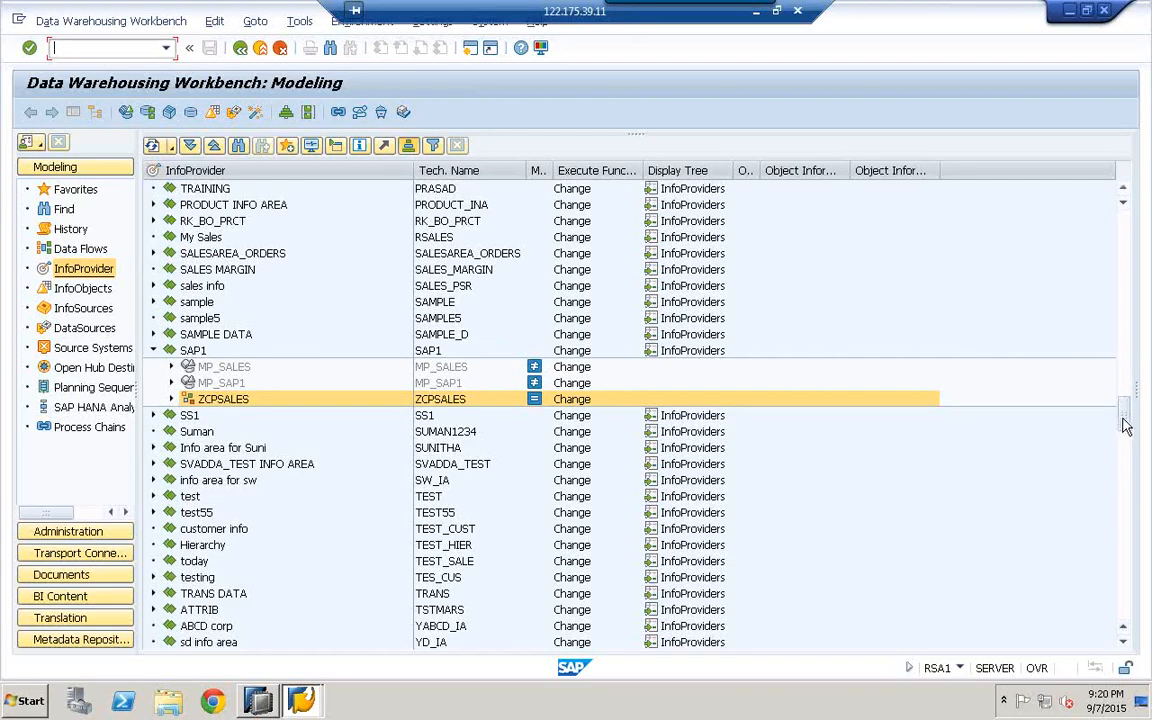
{"action": "left_click_drag", "start_coordinate": [1124, 425], "coordinate": [1115, 196]}
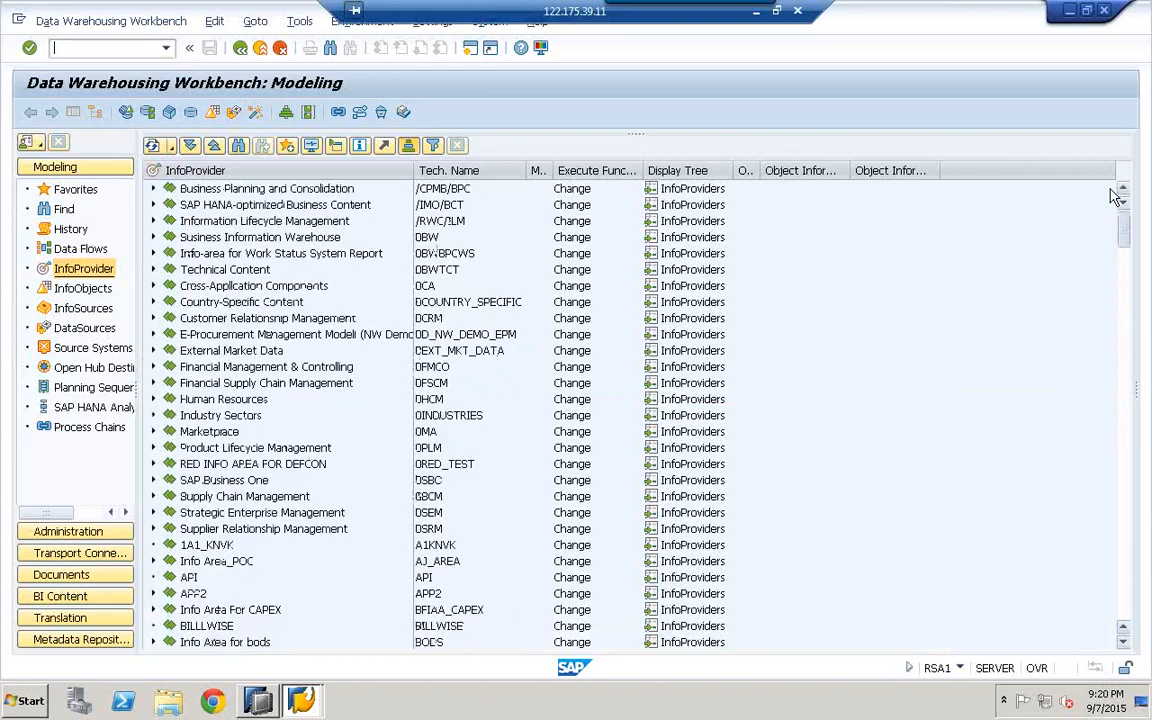
{"action": "left_click", "coordinate": [167, 194]}
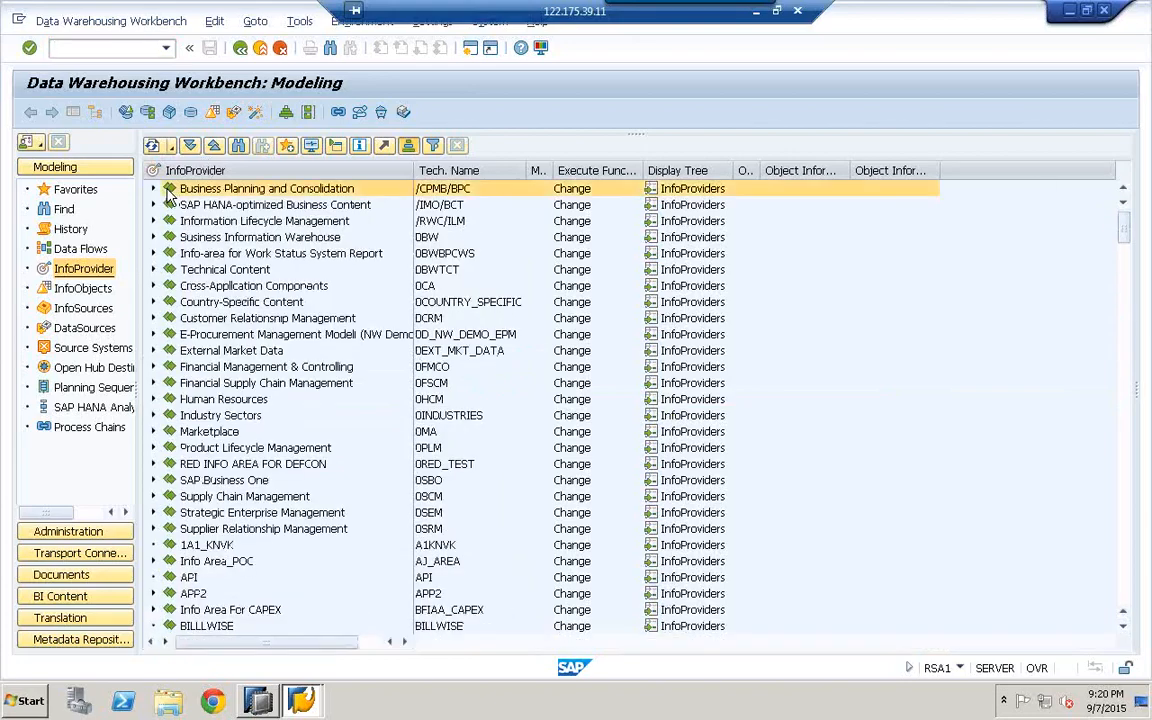
{"action": "left_click", "coordinate": [238, 147]}
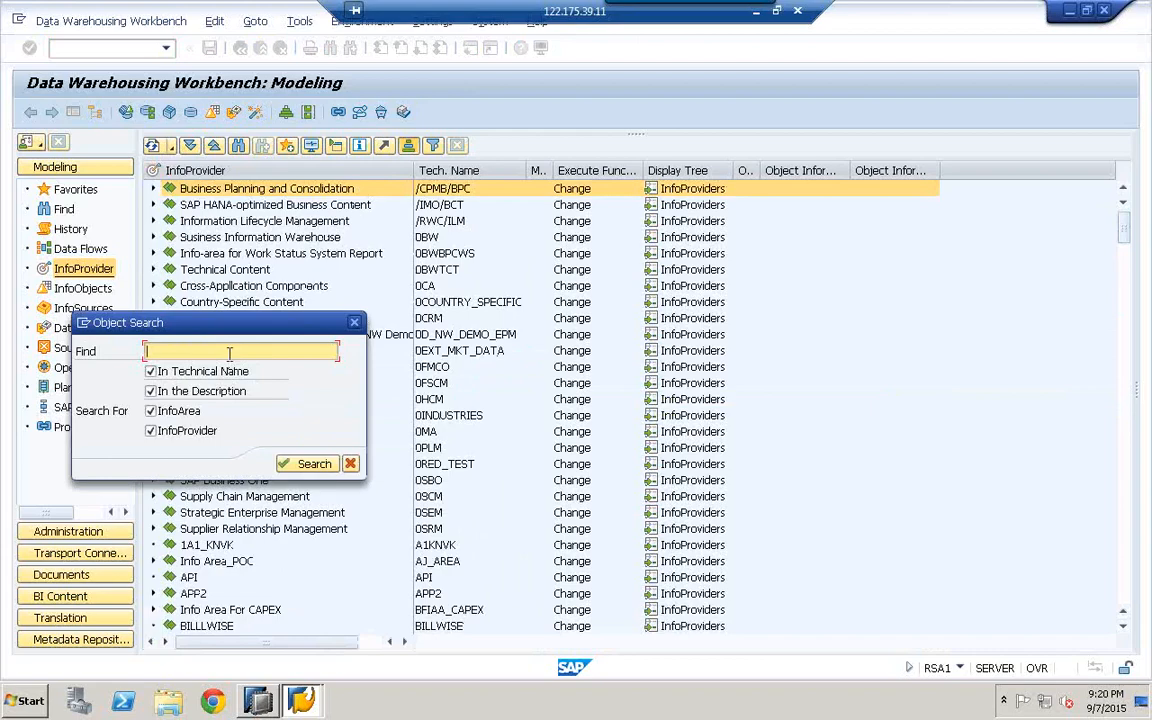
Search the workbench for zods10 and scroll to the 'sales ods view' row under SS1.
{"action": "left_click", "coordinate": [258, 703]}
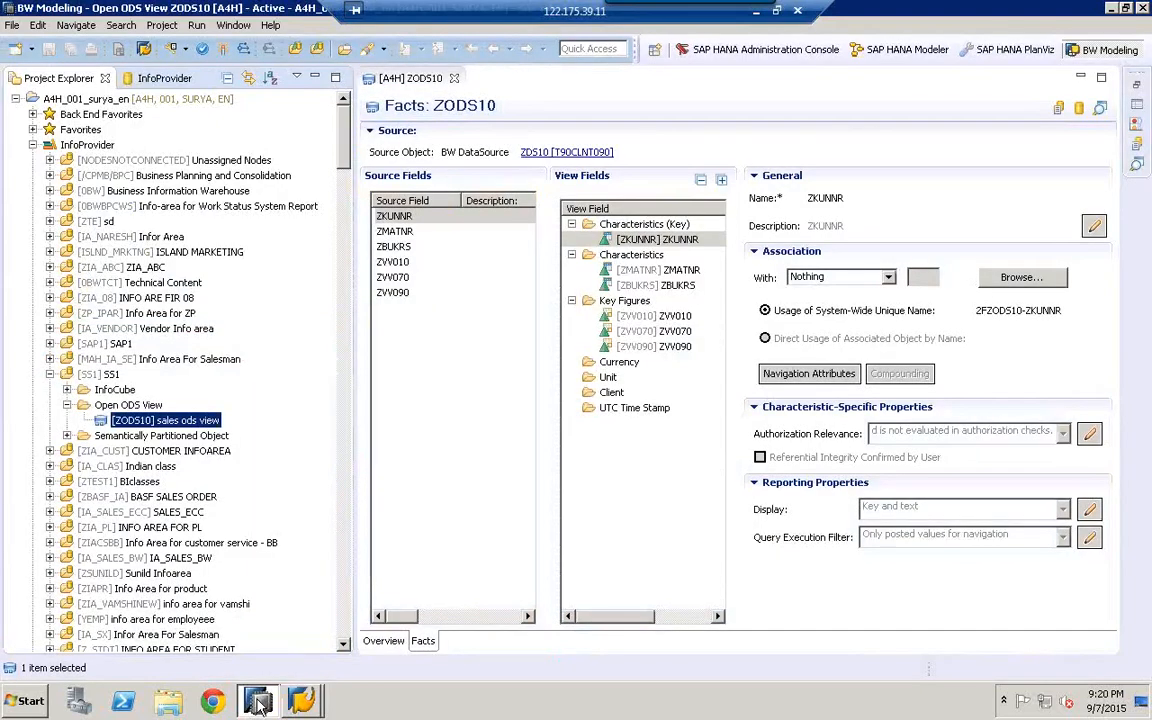
{"action": "left_click", "coordinate": [258, 703]}
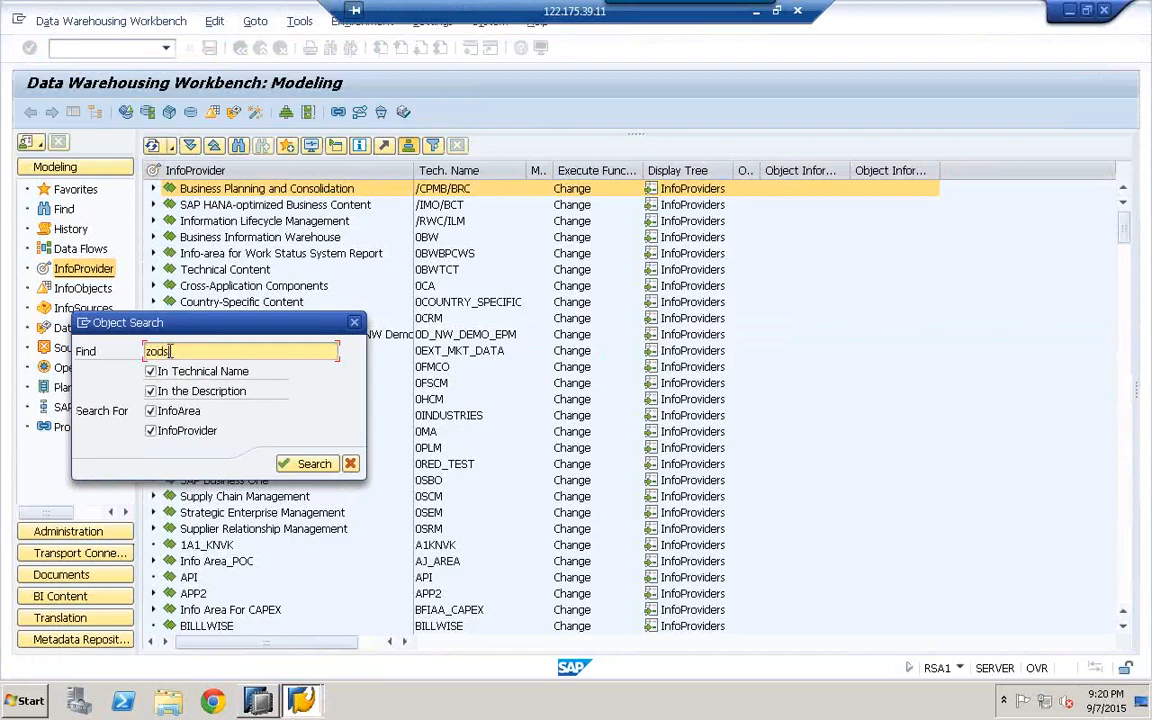
{"action": "left_click", "coordinate": [310, 465]}
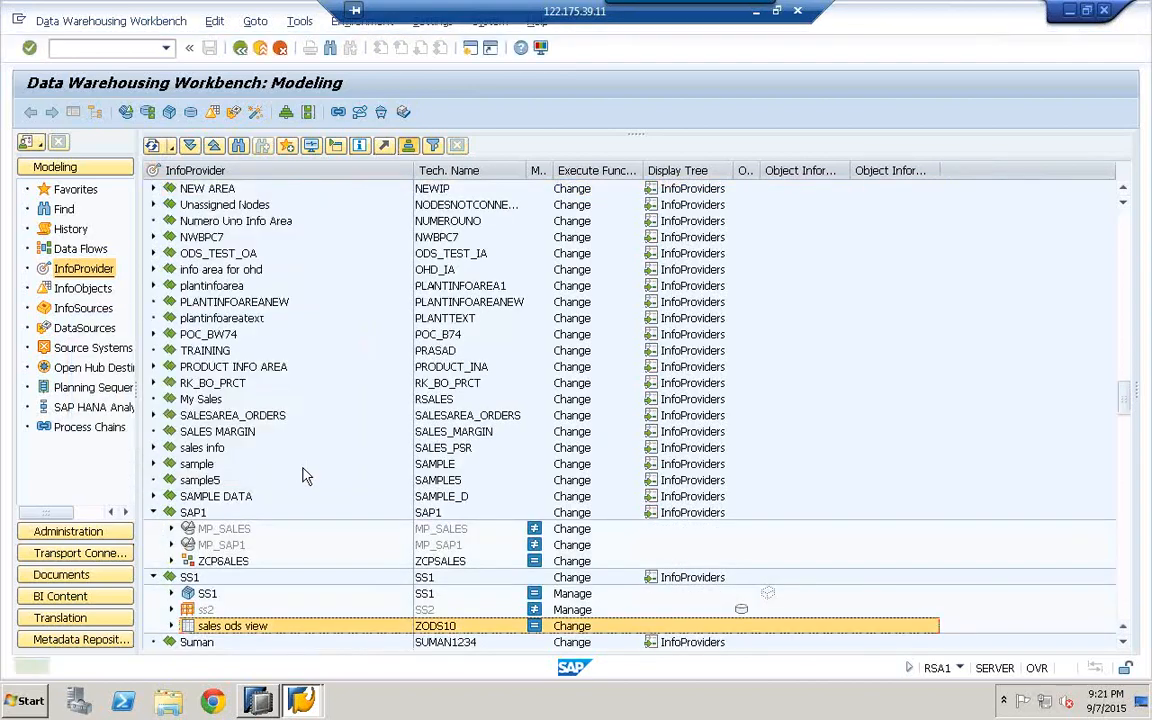
{"action": "left_click", "coordinate": [1124, 643]}
{"action": "left_click", "coordinate": [1124, 643]}
{"action": "left_click", "coordinate": [1124, 648]}
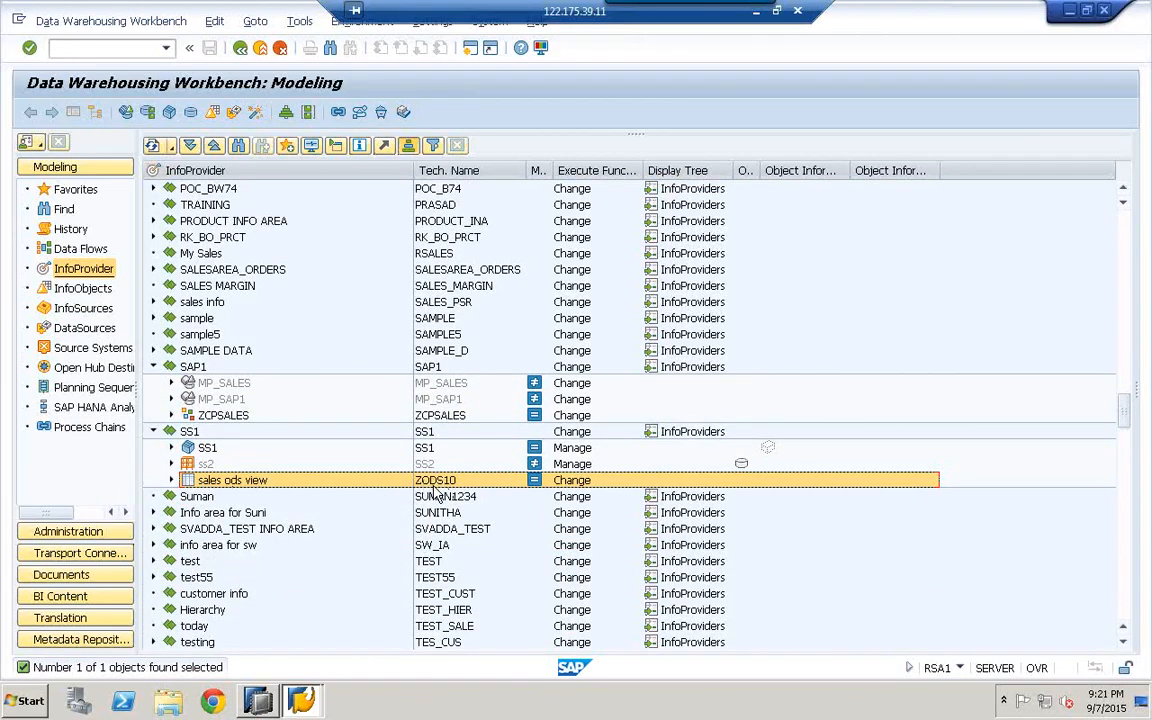
Choose Display Data on the 'sales ods view' (ZODS10) to reach its data selection screen.
{"action": "left_click", "coordinate": [171, 480]}
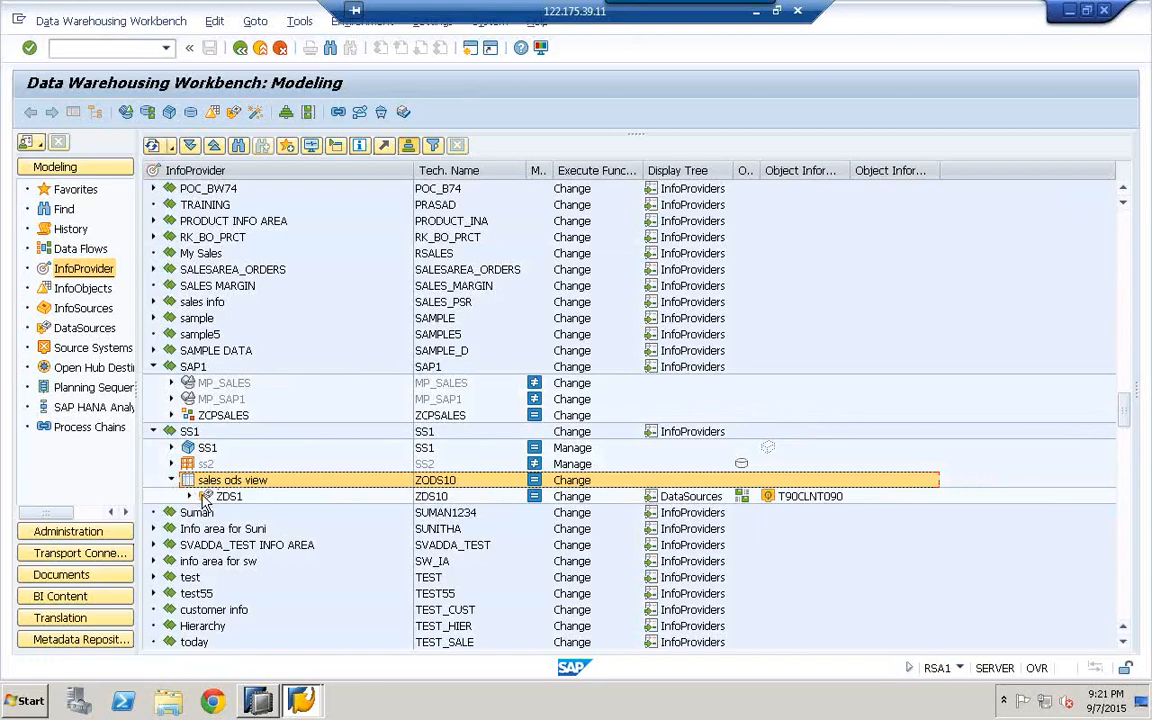
{"action": "left_click", "coordinate": [205, 497]}
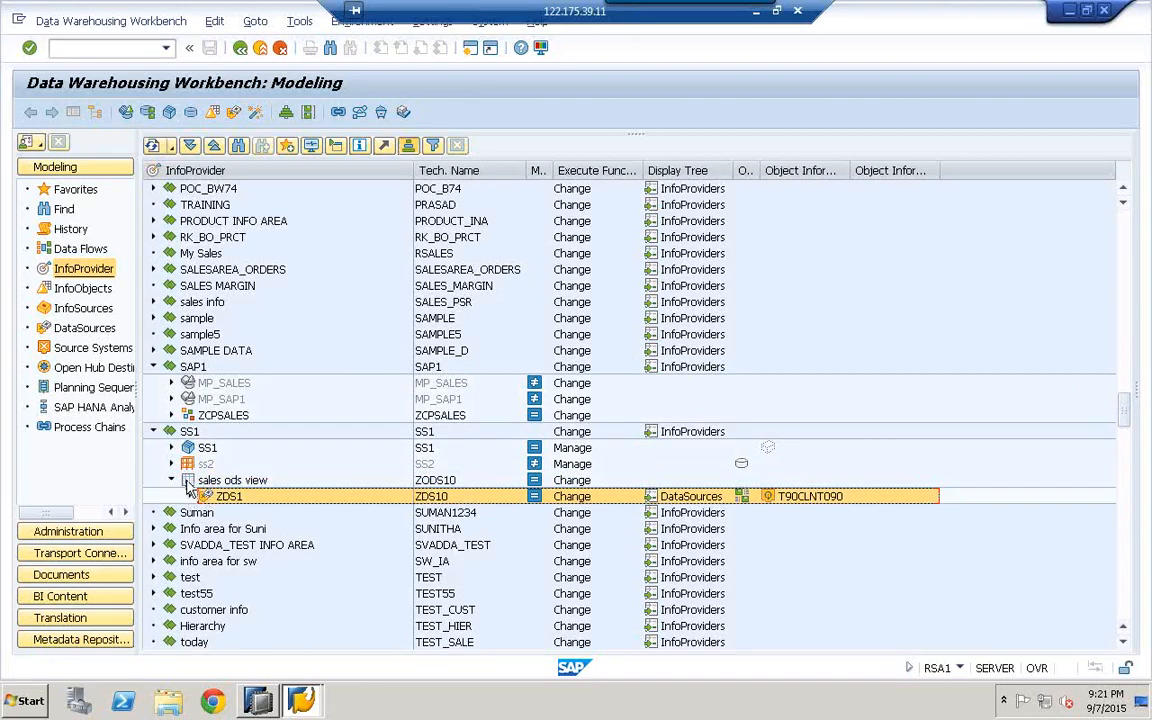
{"action": "left_click", "coordinate": [187, 482]}
{"action": "right_click", "coordinate": [189, 487]}
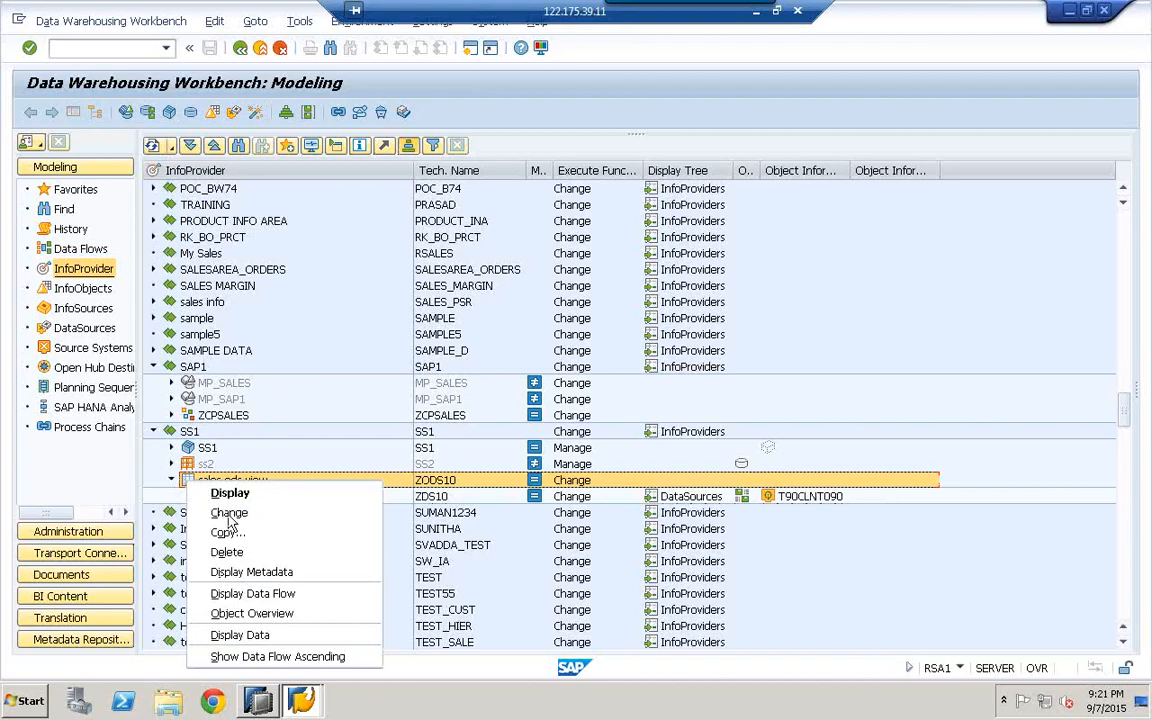
{"action": "left_click", "coordinate": [257, 640]}
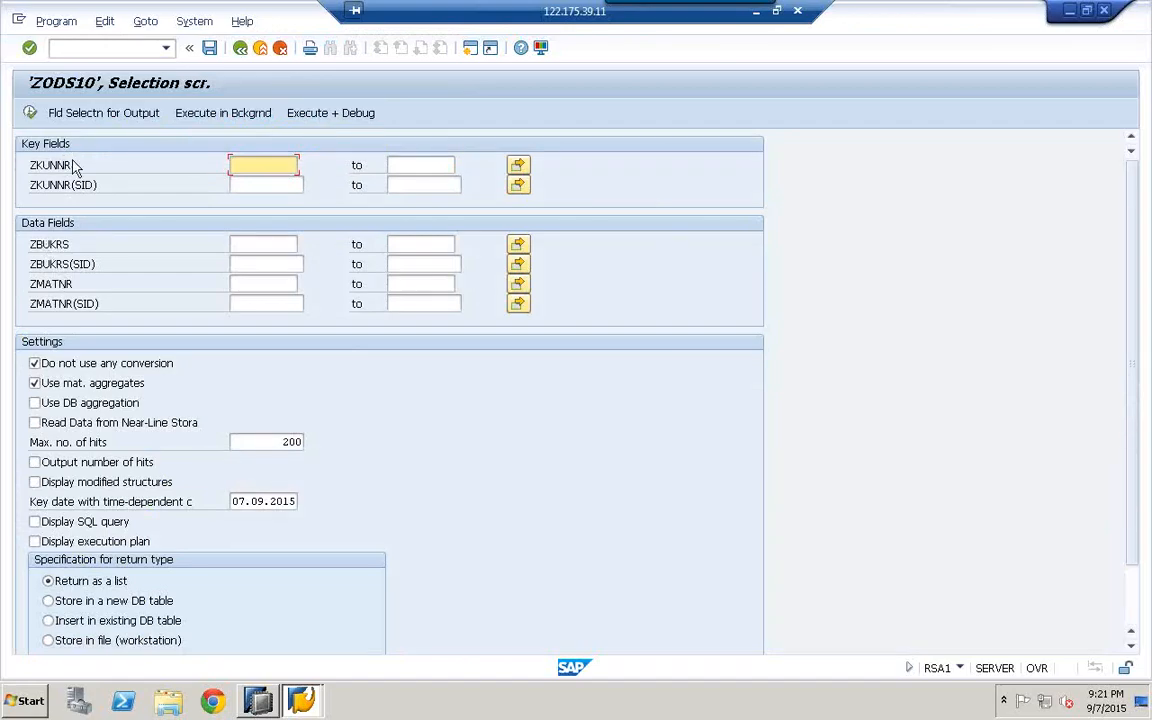
List ZODS10 records with output fields ZKUNNR, ZBUKRS and ZMATNR, then return to the InfoProvider tree.
{"action": "left_click", "coordinate": [107, 113]}
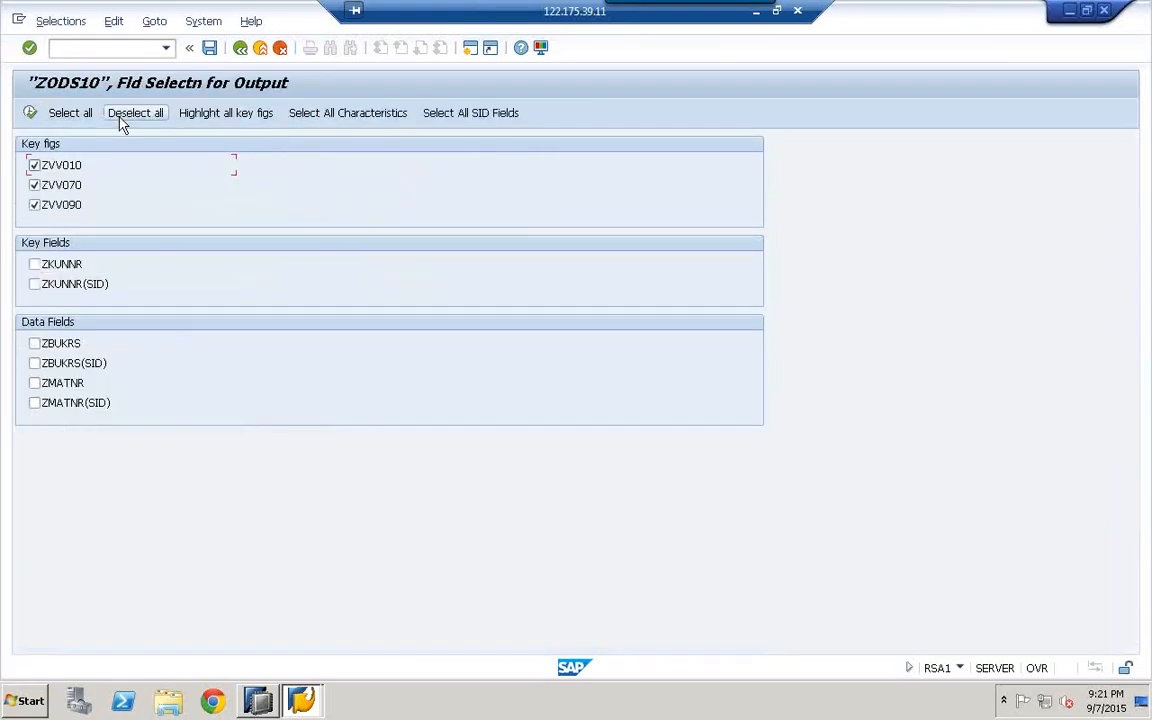
{"action": "left_click", "coordinate": [61, 263]}
{"action": "left_click", "coordinate": [63, 342]}
{"action": "left_click", "coordinate": [60, 385]}
{"action": "left_click", "coordinate": [31, 113]}
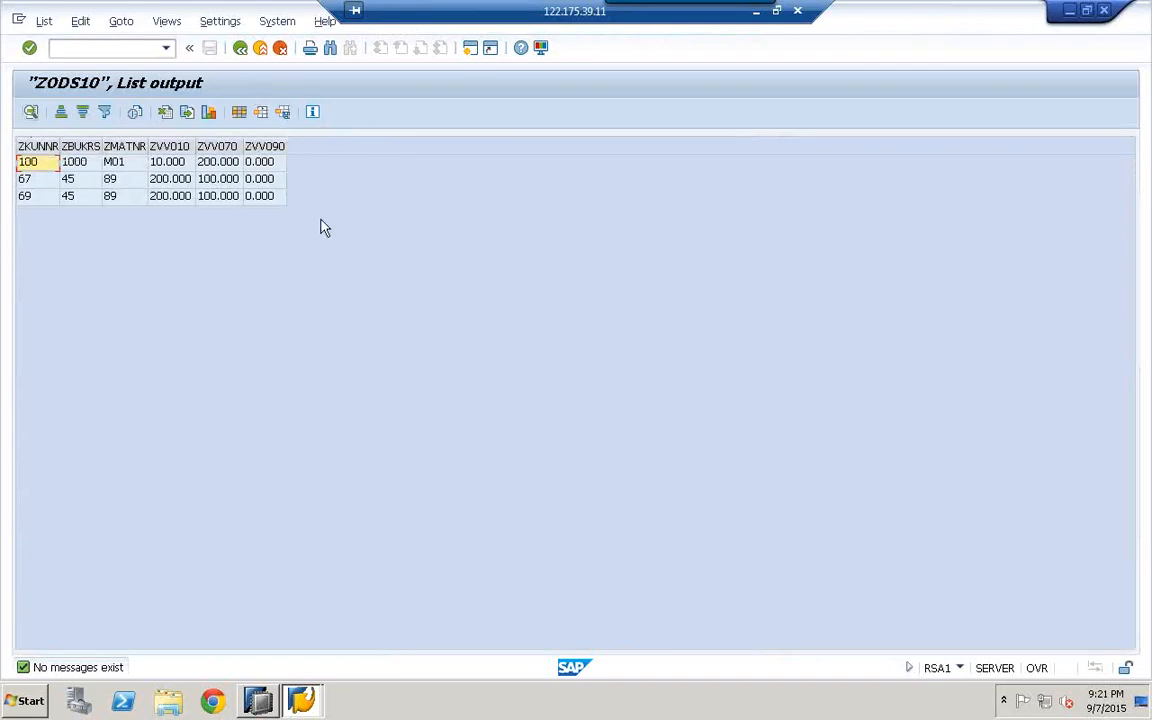
{"action": "left_click", "coordinate": [243, 52]}
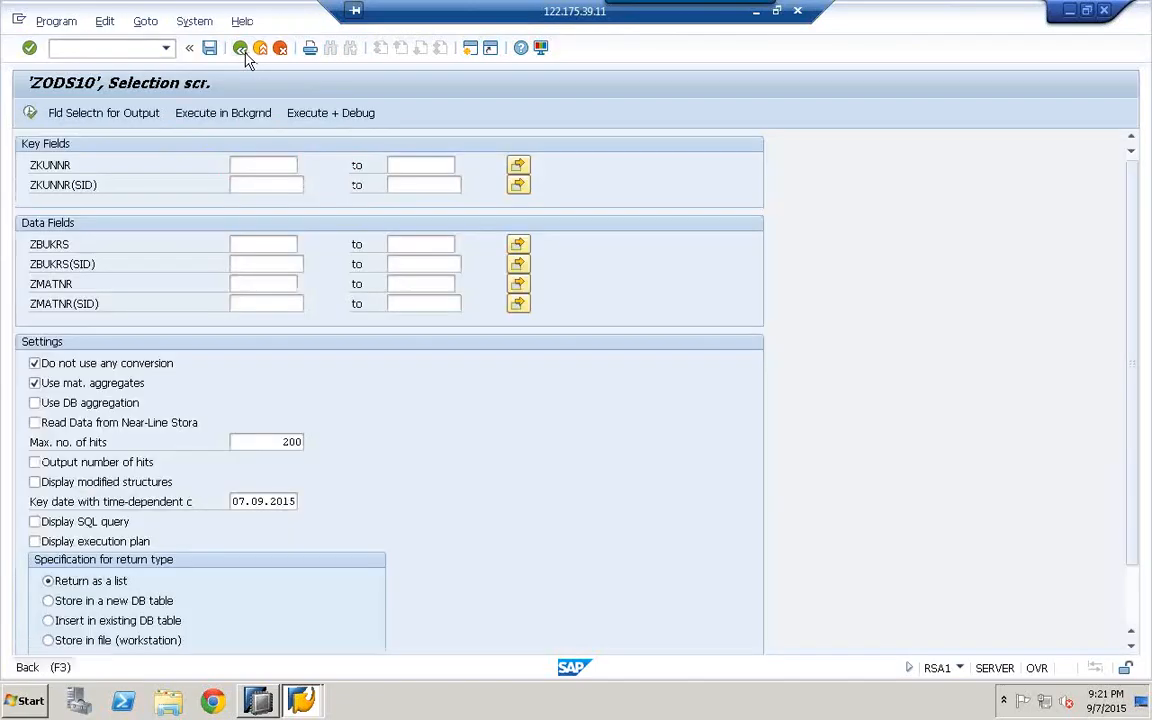
{"action": "left_click", "coordinate": [241, 50]}
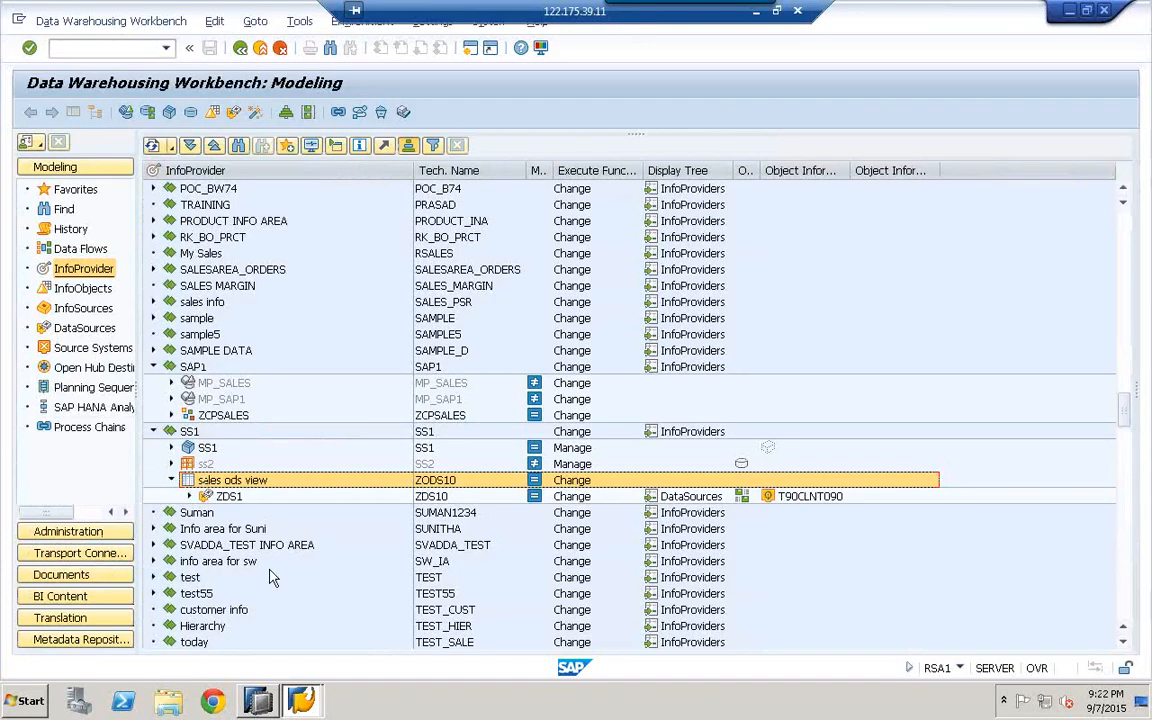
Bring the Data Warehousing Workbench forward and open the context menu of the SS1 InfoArea.
{"action": "left_click", "coordinate": [250, 703]}
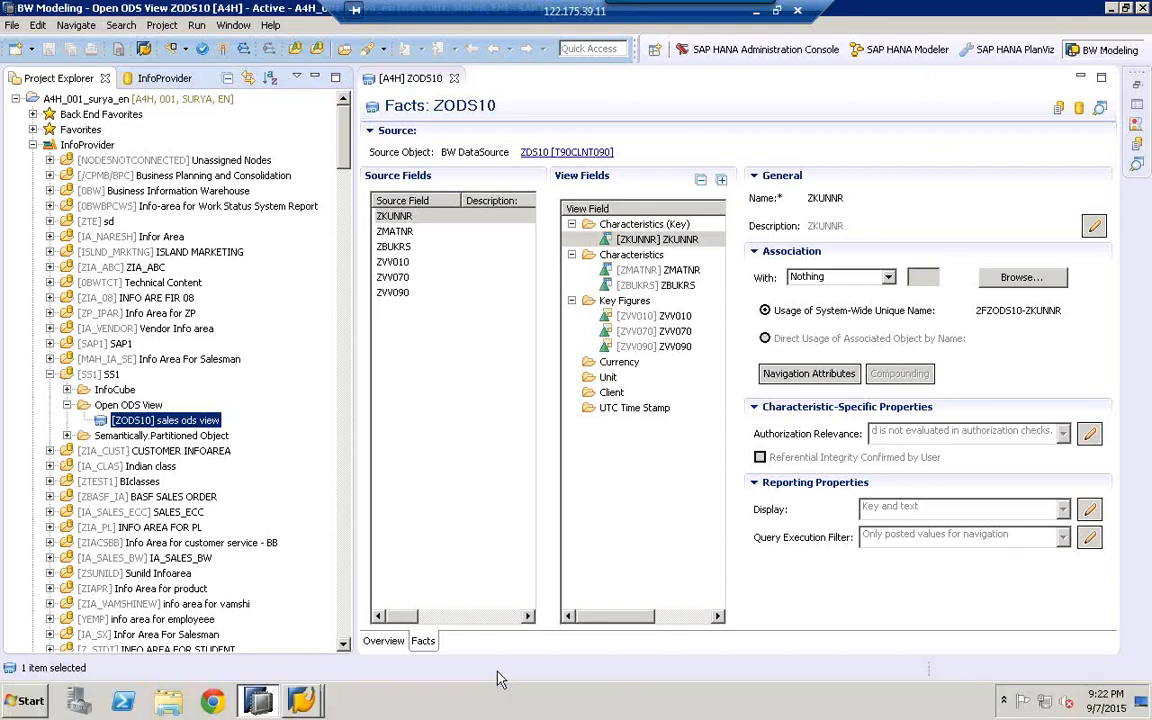
{"action": "left_click", "coordinate": [298, 705]}
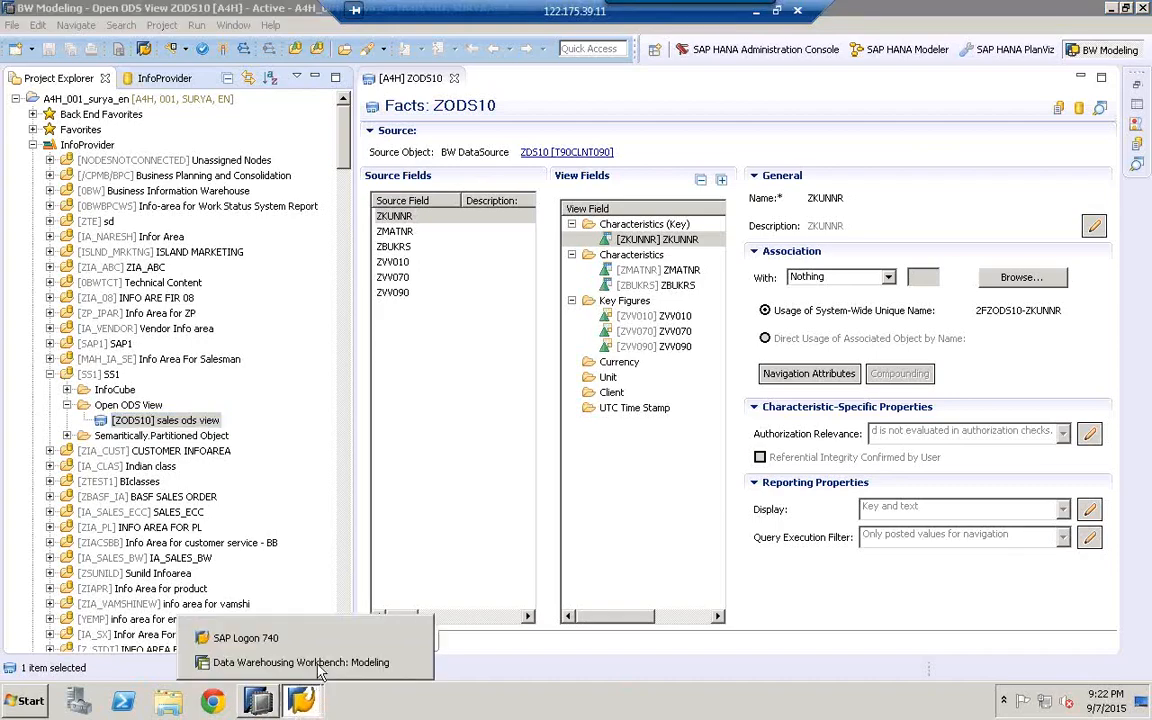
{"action": "left_click", "coordinate": [318, 667]}
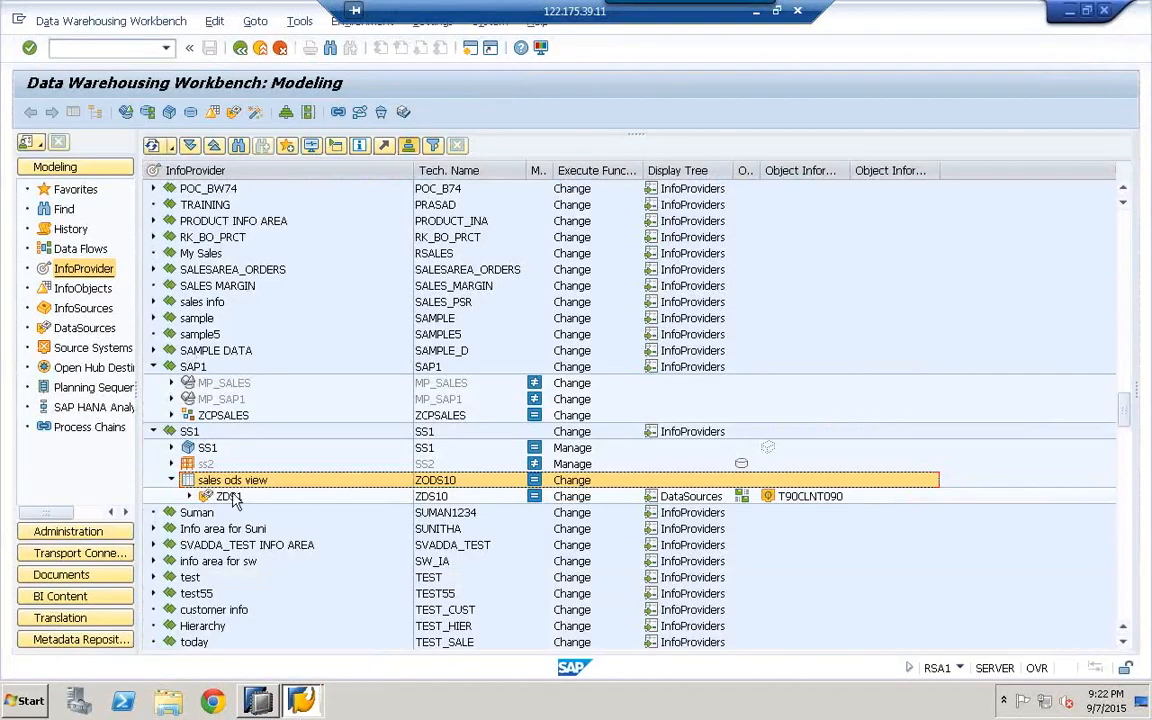
{"action": "left_click", "coordinate": [180, 433]}
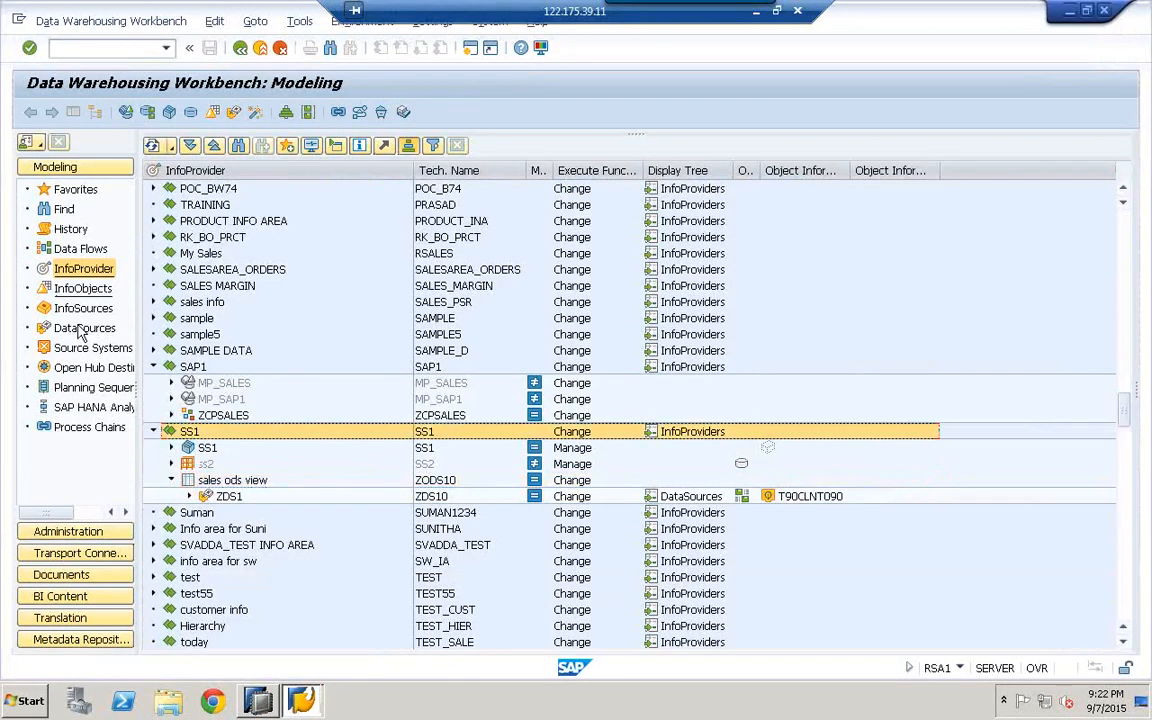
{"action": "right_click", "coordinate": [172, 427]}
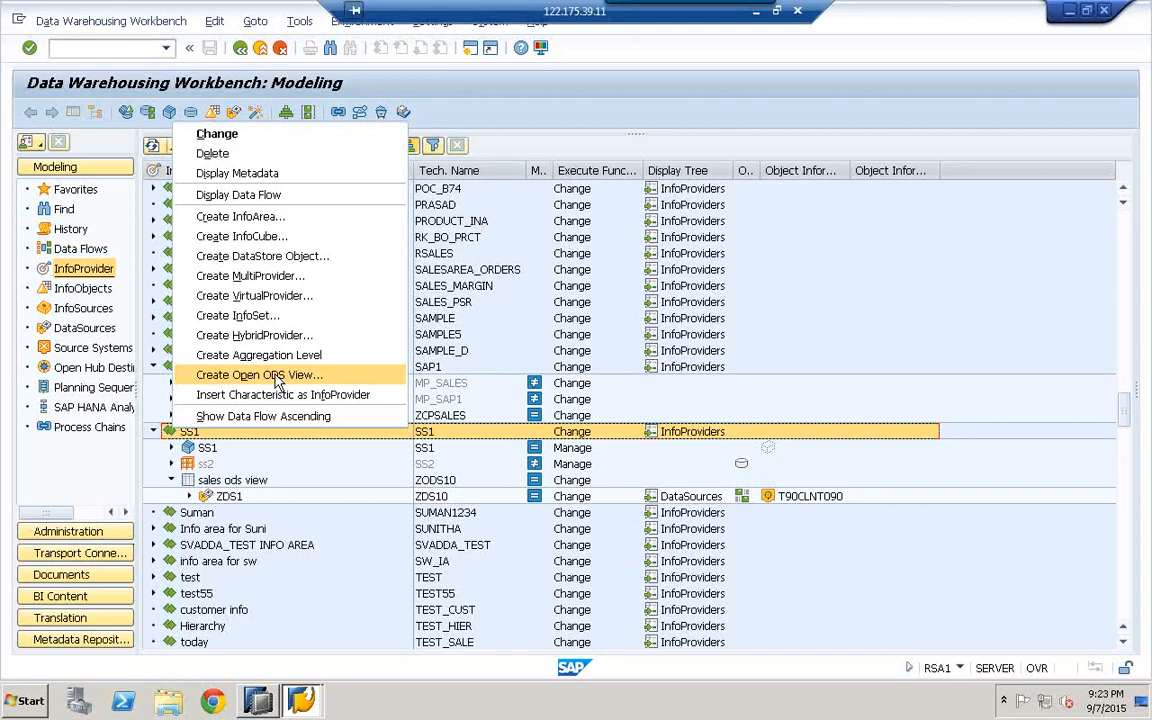
In BW Modeling, review the New options for SS1 without creating anything, then open Start.
{"action": "left_click", "coordinate": [266, 704]}
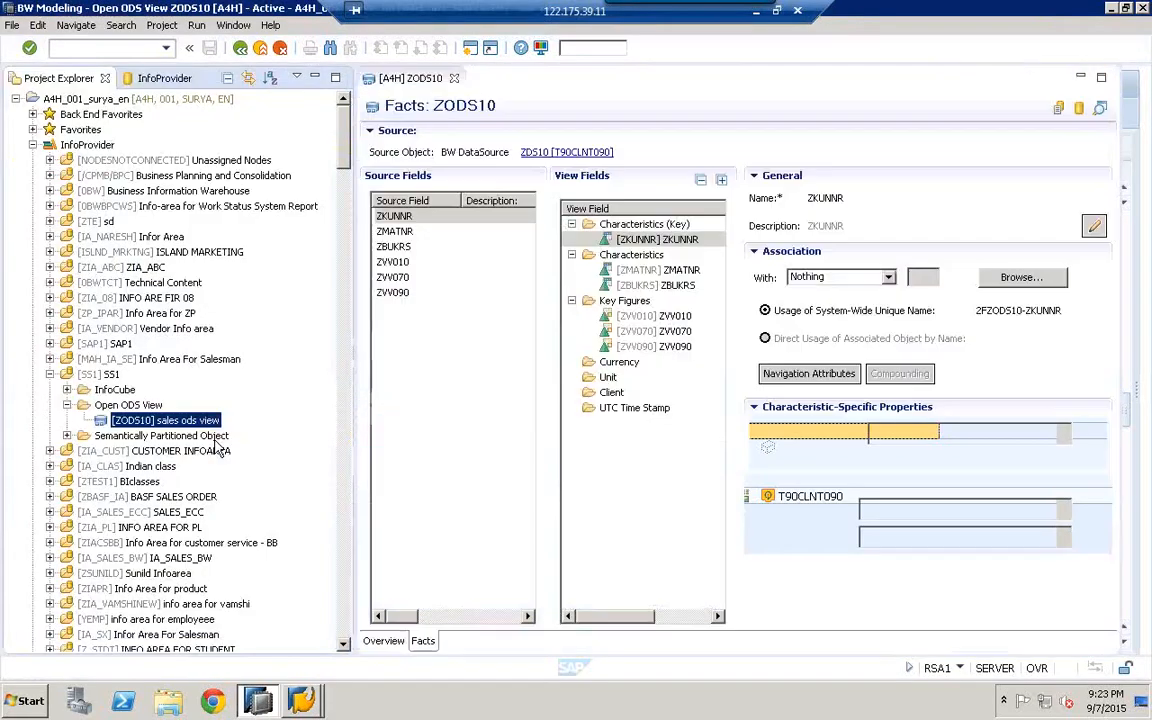
{"action": "left_click", "coordinate": [104, 378]}
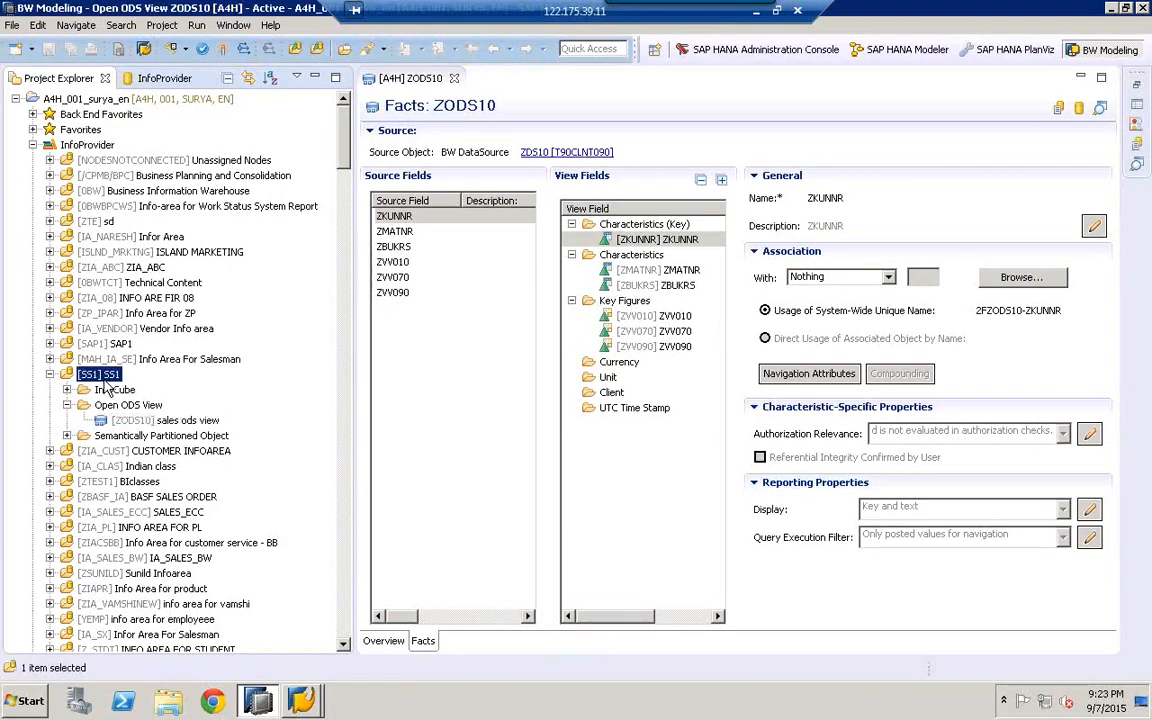
{"action": "right_click", "coordinate": [106, 388]}
{"action": "mouse_move", "coordinate": [240, 389]}
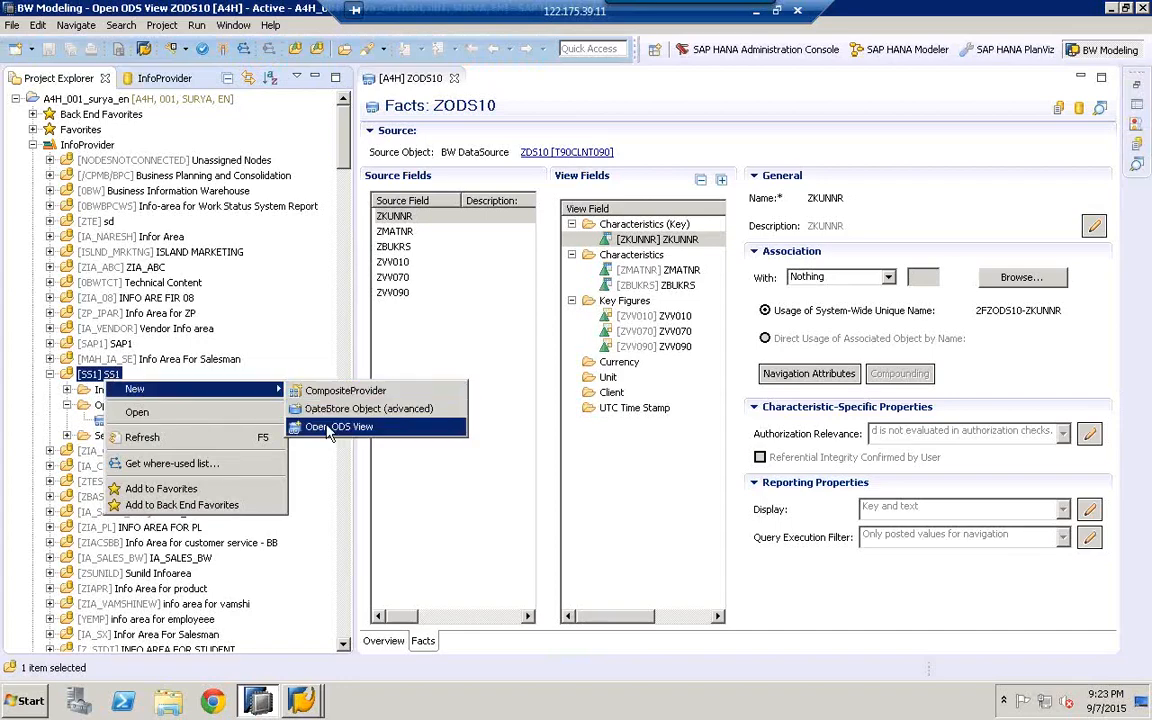
{"action": "left_click", "coordinate": [118, 377]}
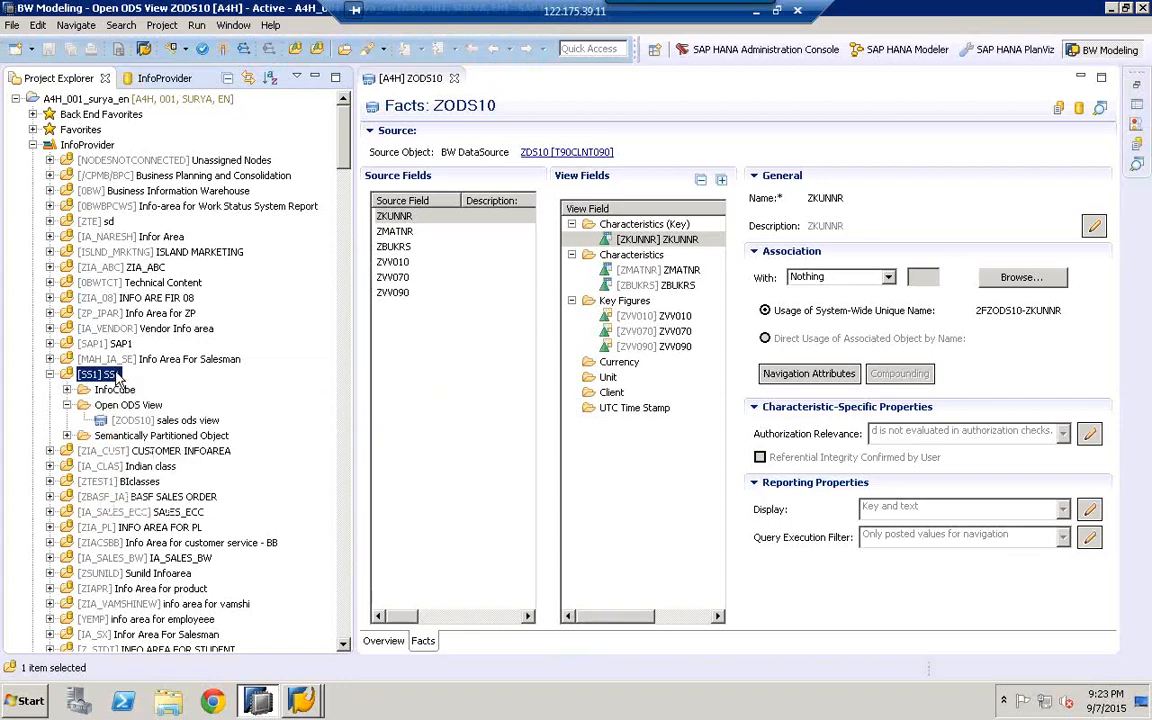
{"action": "left_click", "coordinate": [30, 705]}
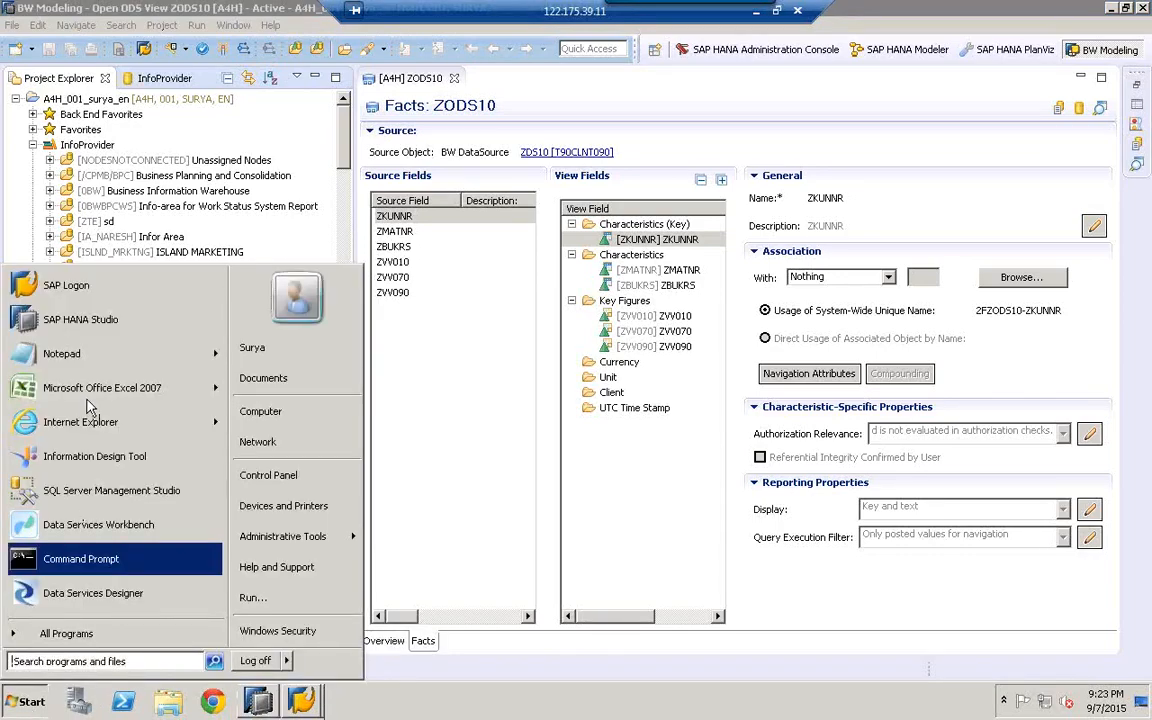
Launch Microsoft Paint by searching mspaint from the Start menu.
{"action": "left_click", "coordinate": [109, 660]}
{"action": "type", "text": "mspaint"}
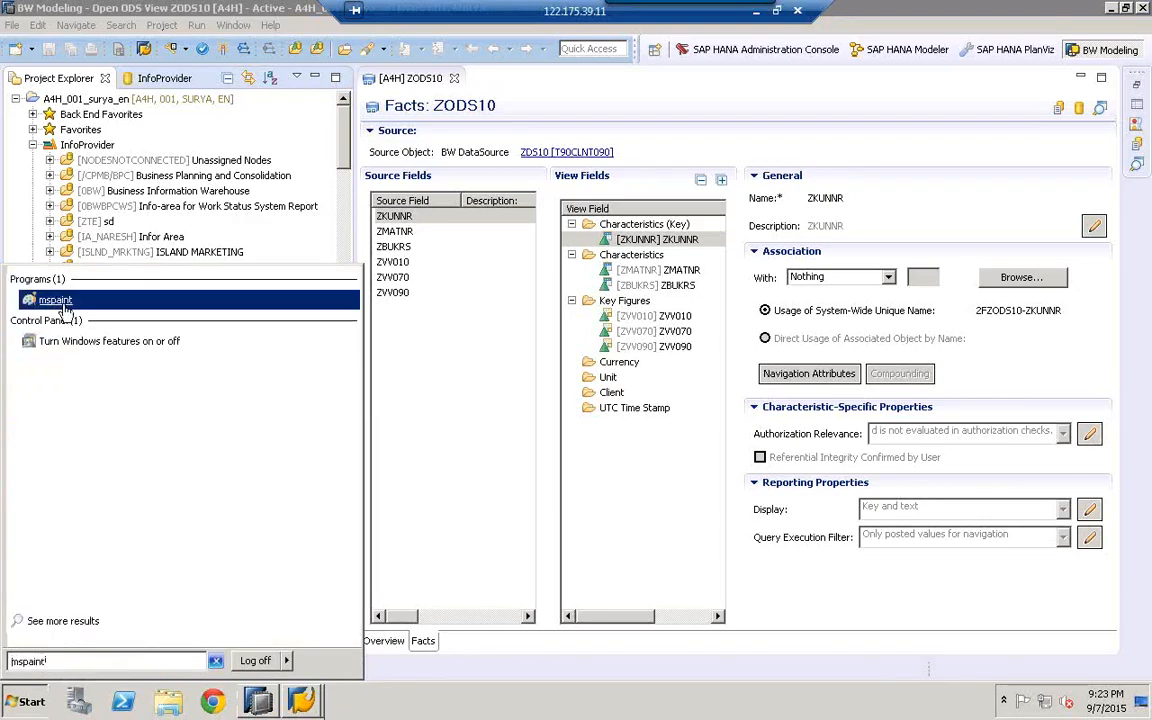
{"action": "left_click", "coordinate": [58, 300]}
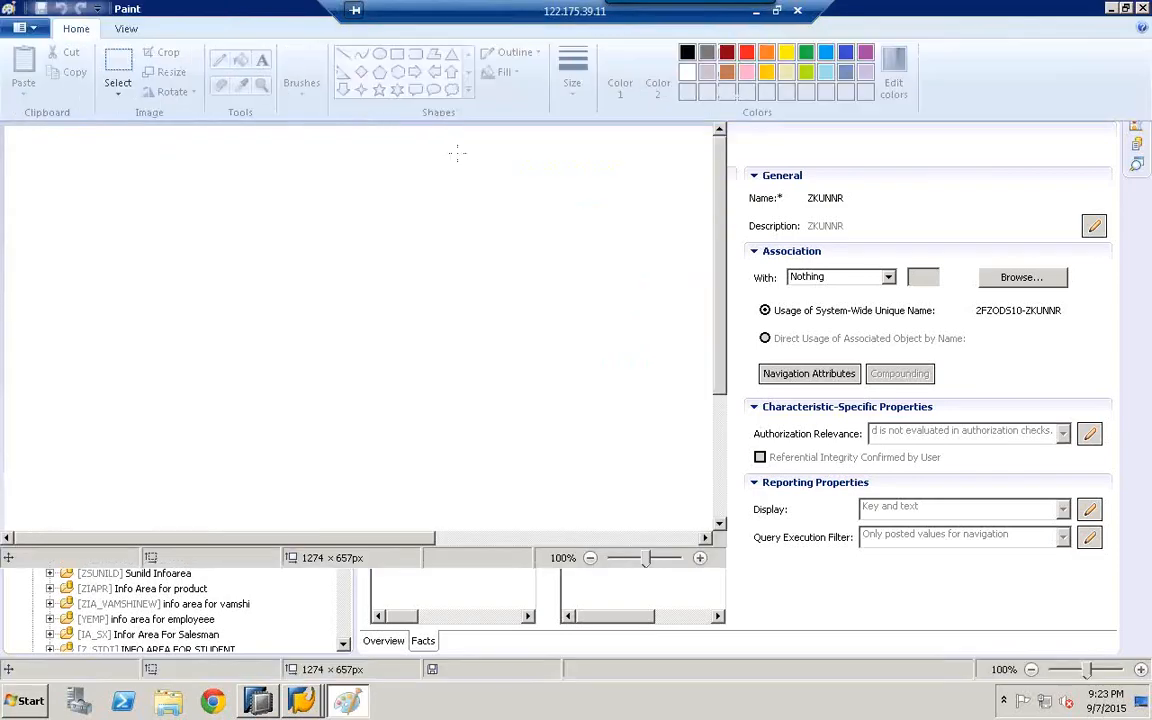
Draw a wide rectangle and label it 'bw'.
{"action": "left_click", "coordinate": [397, 54]}
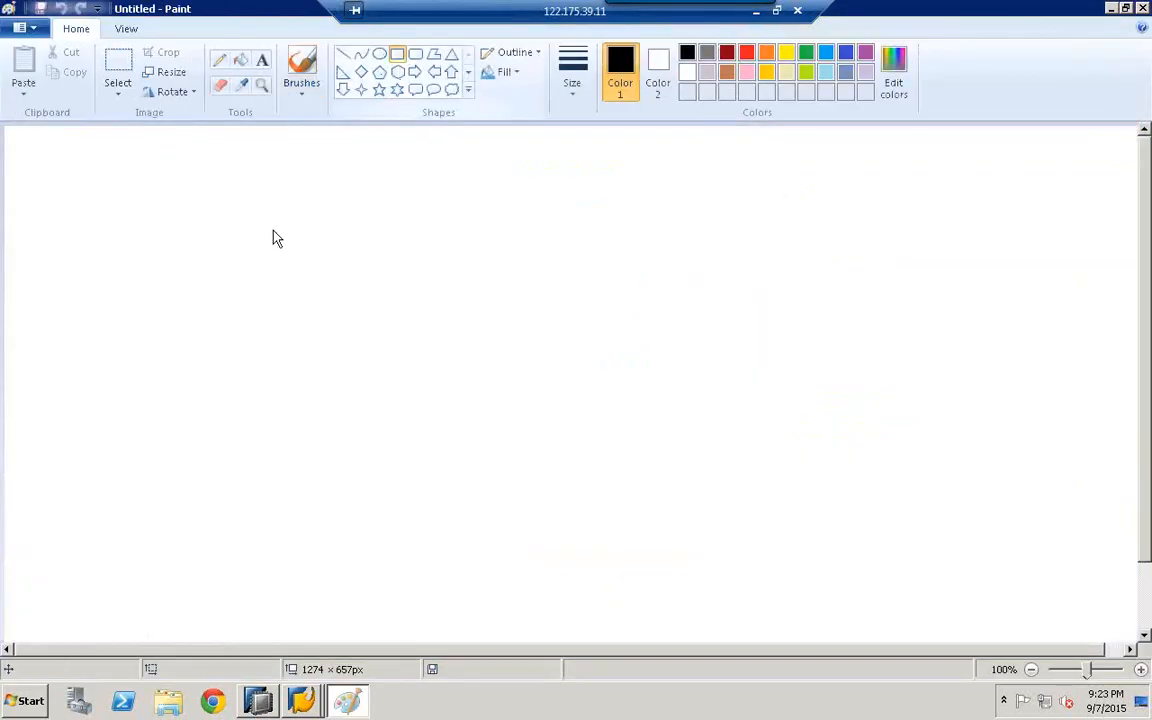
{"action": "left_click_drag", "start_coordinate": [262, 229], "coordinate": [579, 343]}
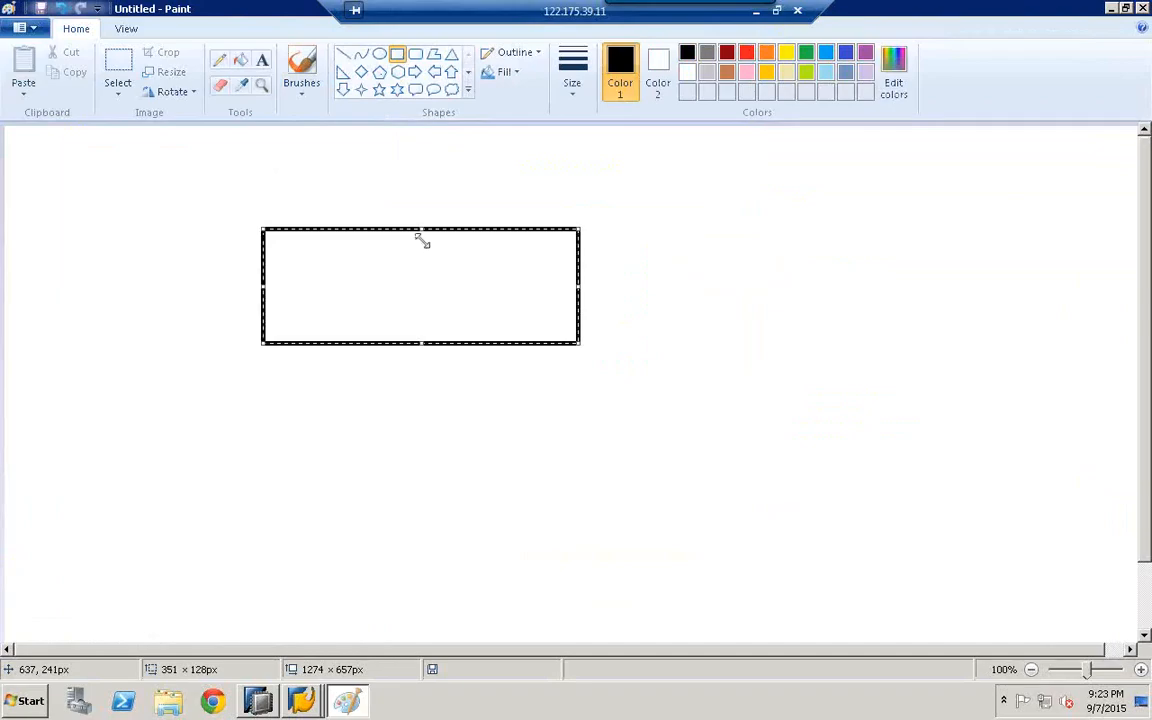
{"action": "left_click", "coordinate": [262, 60]}
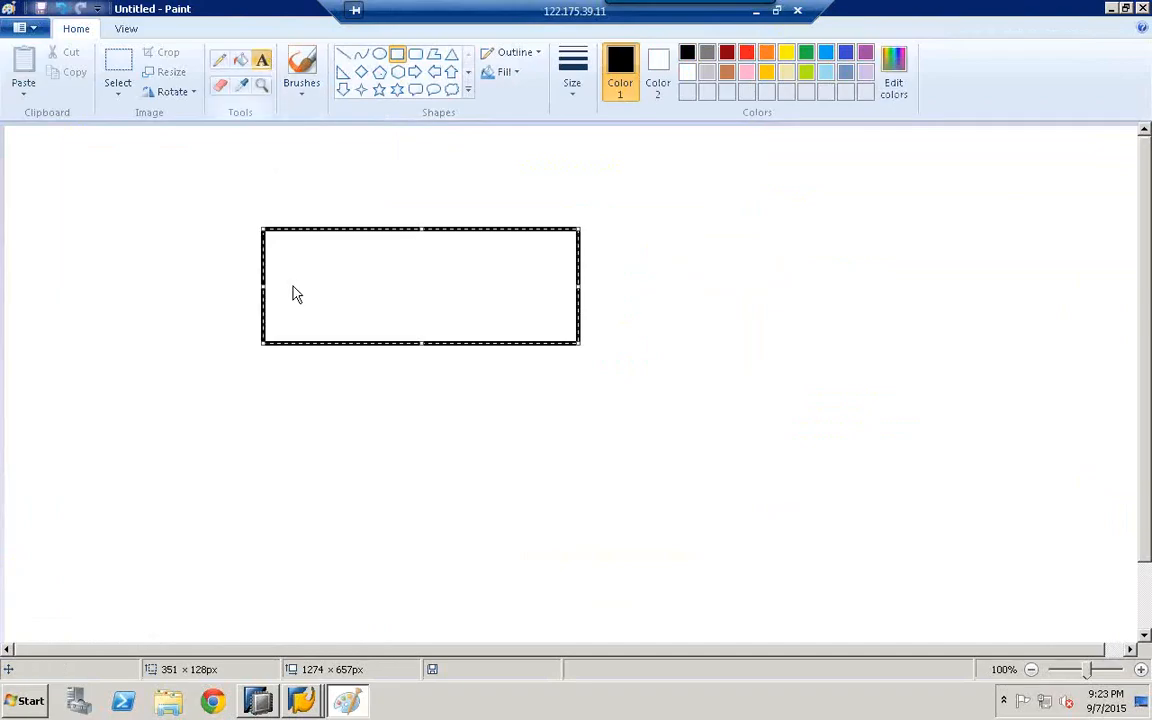
{"action": "left_click", "coordinate": [290, 280]}
{"action": "type", "text": "bw"}
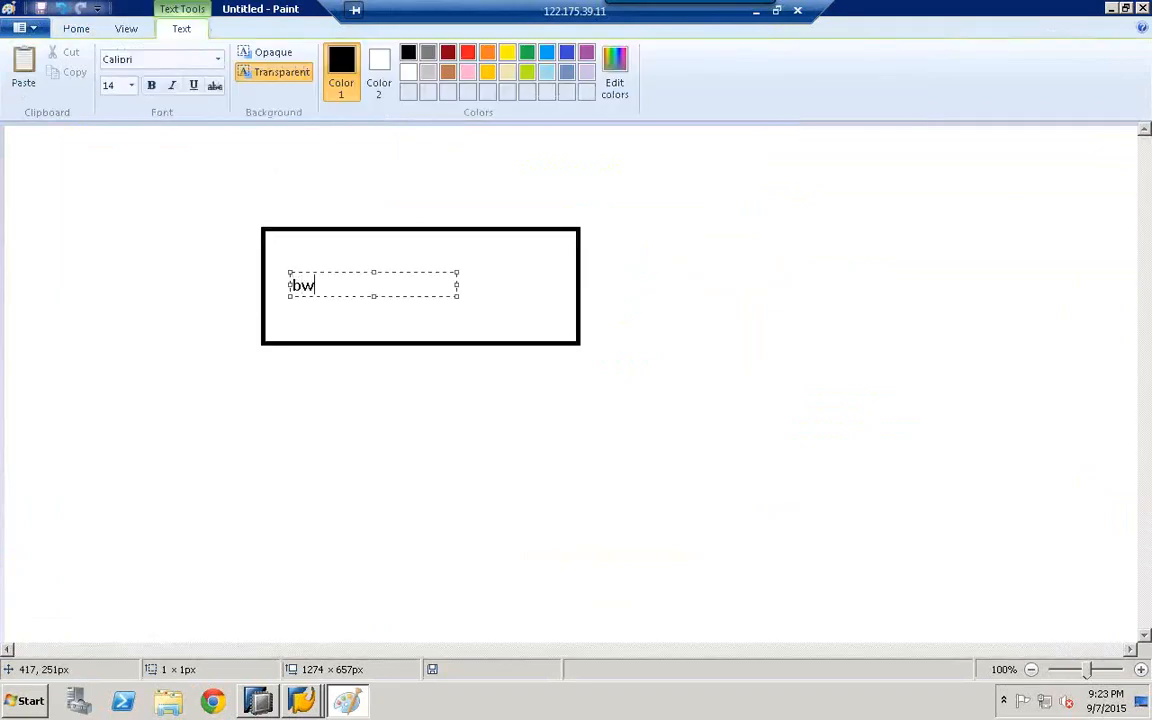
{"action": "left_click", "coordinate": [357, 140]}
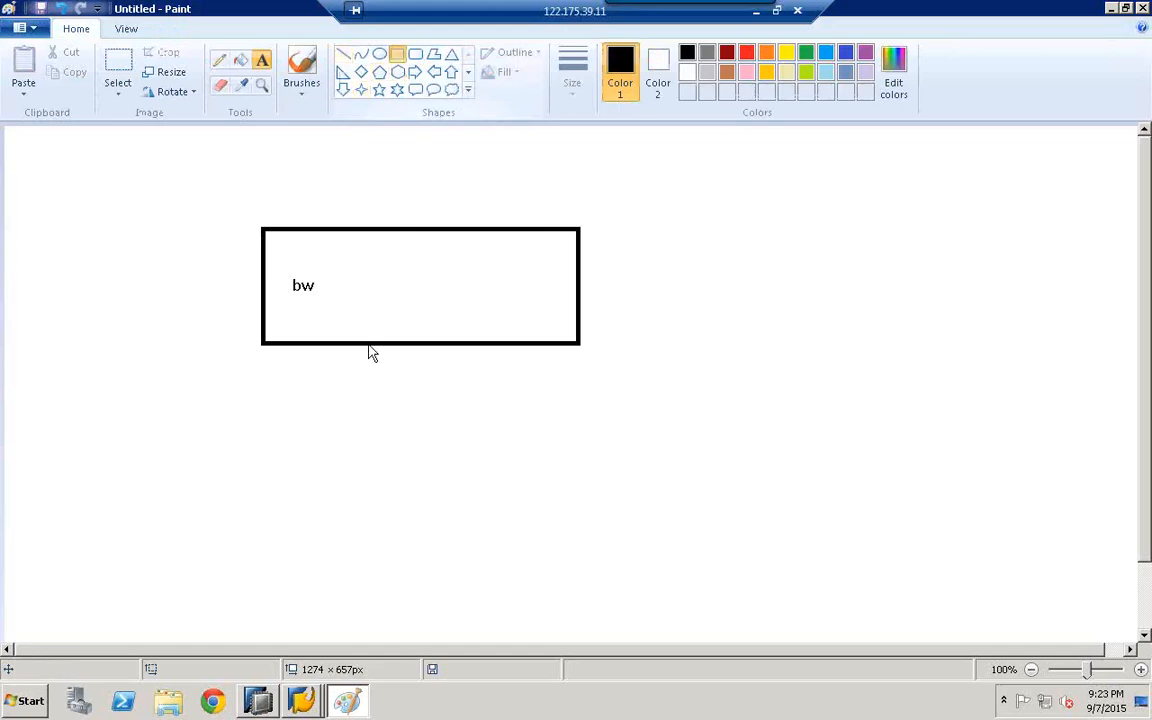
Draw a tall rectangle overlapping the bw box bottom and label it 'hana'.
{"action": "left_click_drag", "start_coordinate": [352, 316], "coordinate": [451, 486]}
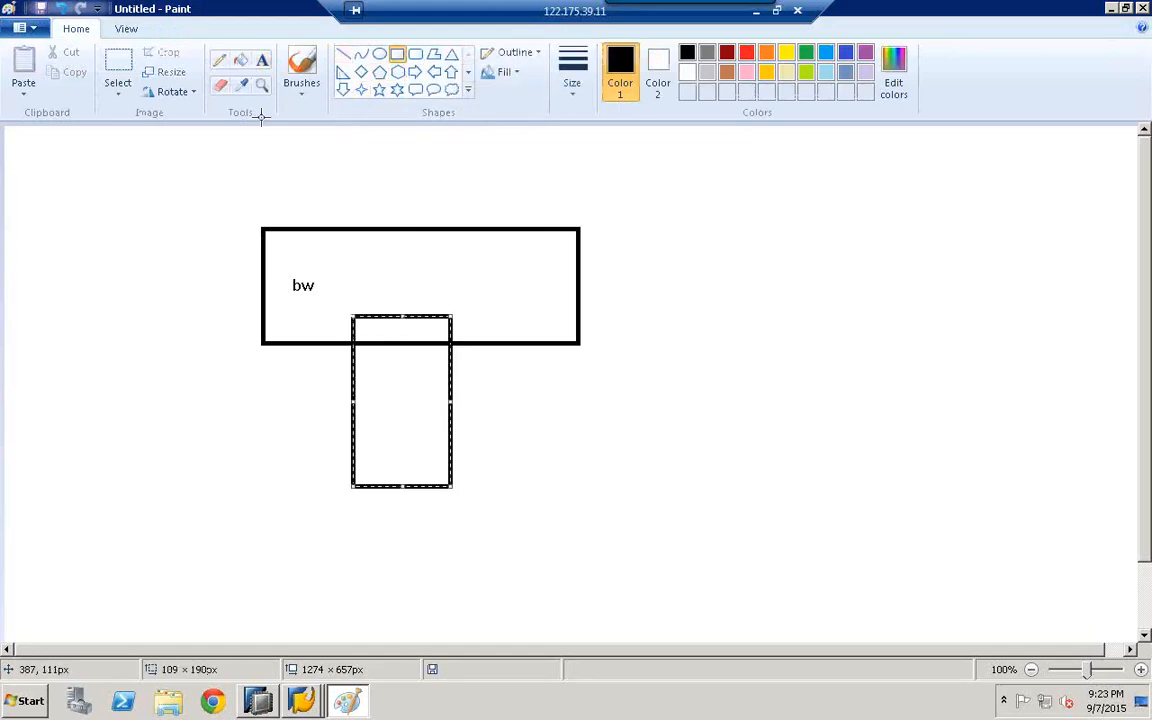
{"action": "left_click", "coordinate": [262, 60]}
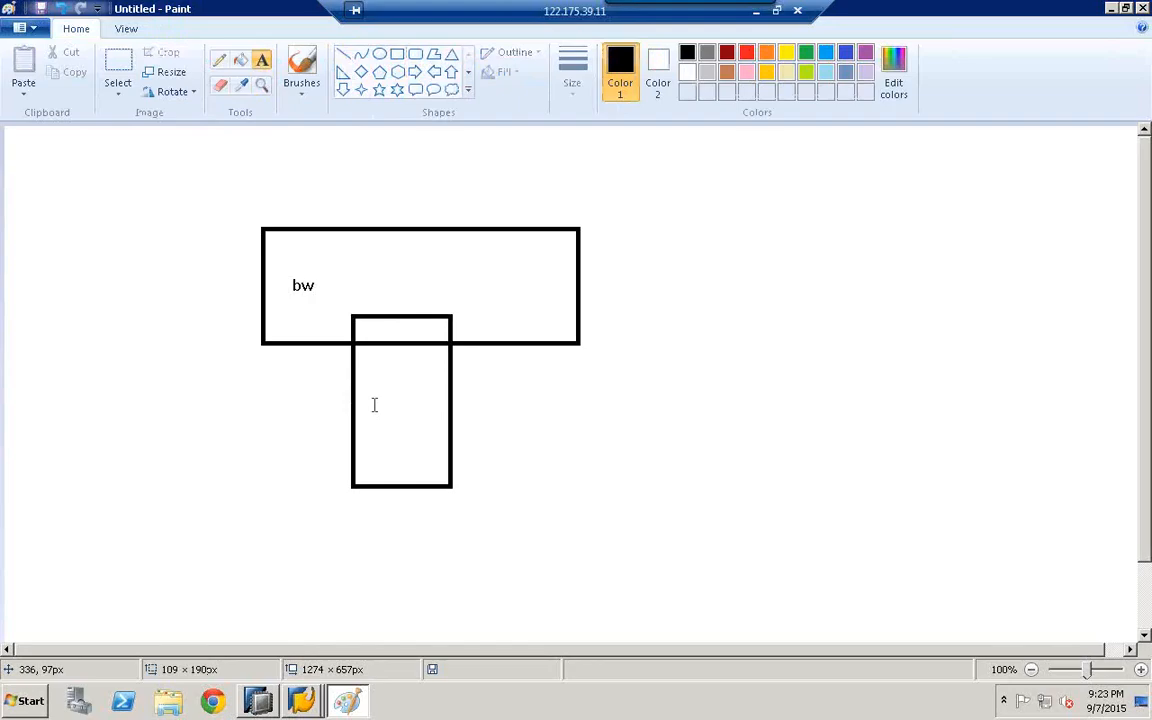
{"action": "left_click", "coordinate": [374, 404]}
{"action": "type", "text": "hana"}
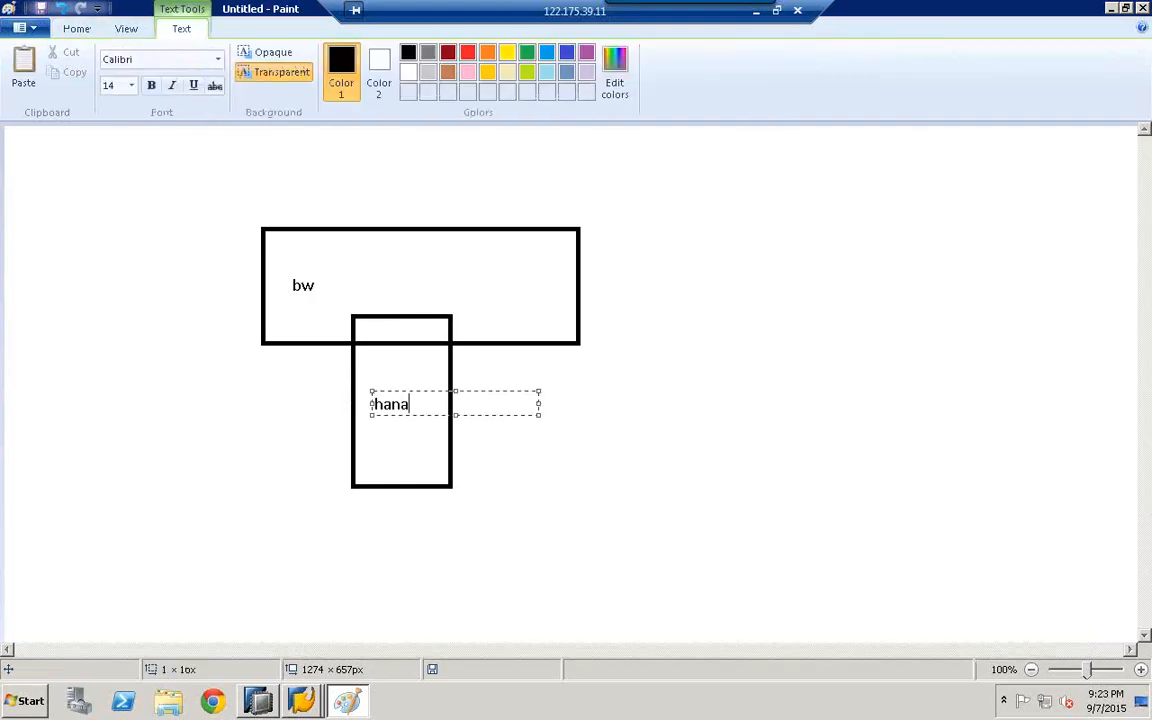
{"action": "left_click", "coordinate": [576, 364]}
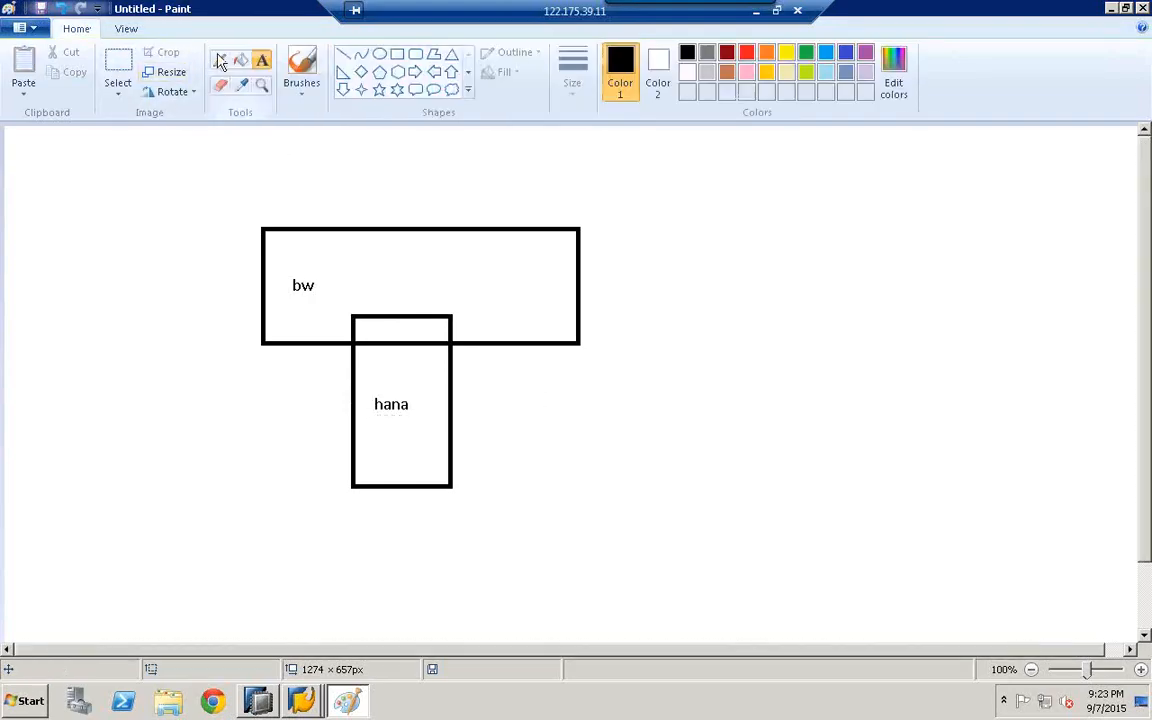
Sketch an arrow from hana up into bw and circle the hana label.
{"action": "mouse_move", "coordinate": [348, 262]}
{"action": "left_mouse_down"}
{"action": "mouse_move", "coordinate": [355, 256]}
{"action": "mouse_move", "coordinate": [381, 378]}
{"action": "left_mouse_up"}
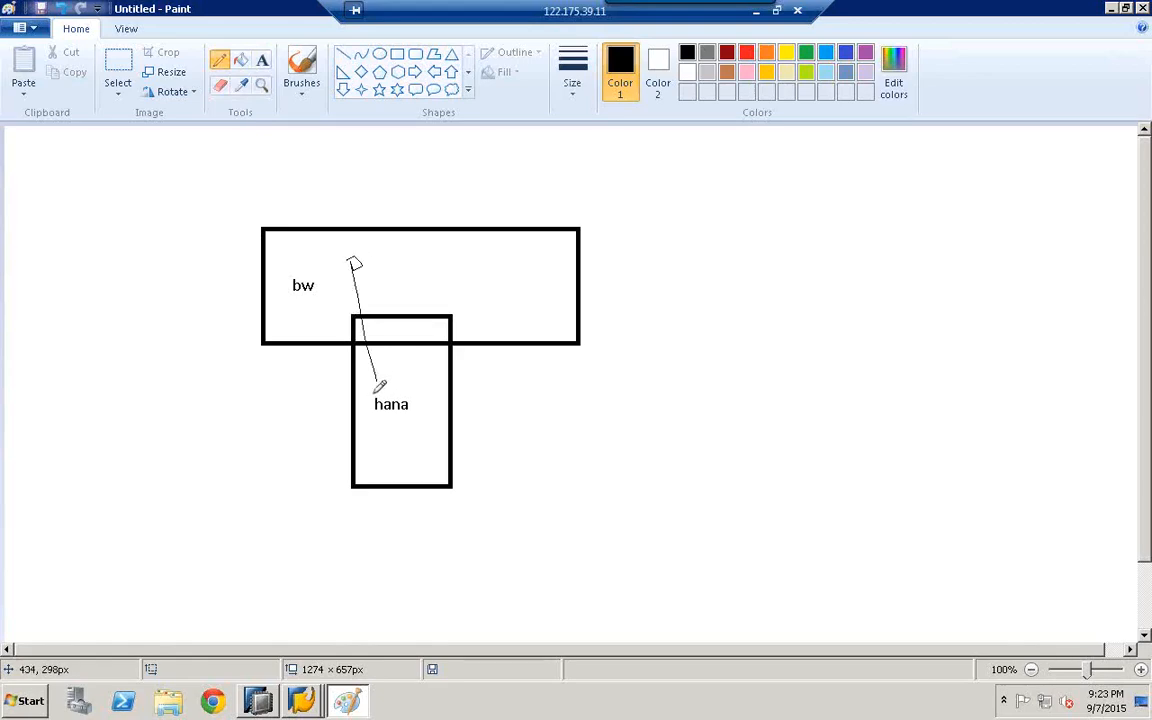
{"action": "mouse_move", "coordinate": [424, 398]}
{"action": "left_mouse_down"}
{"action": "mouse_move", "coordinate": [372, 410]}
{"action": "mouse_move", "coordinate": [370, 395]}
{"action": "mouse_move", "coordinate": [445, 258]}
{"action": "left_mouse_up"}
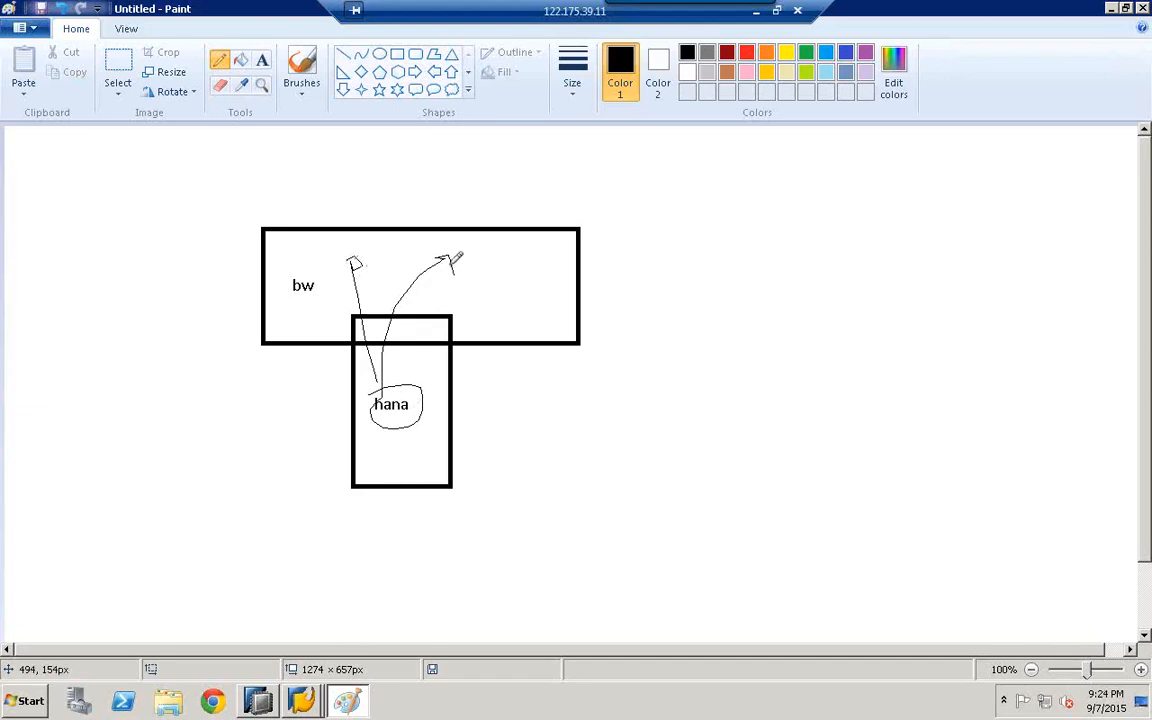
{"action": "left_click", "coordinate": [409, 403]}
Write 'rsdd_hm_publish' at the arrow tip inside the bw box and circle it freehand.
{"action": "left_click", "coordinate": [263, 62]}
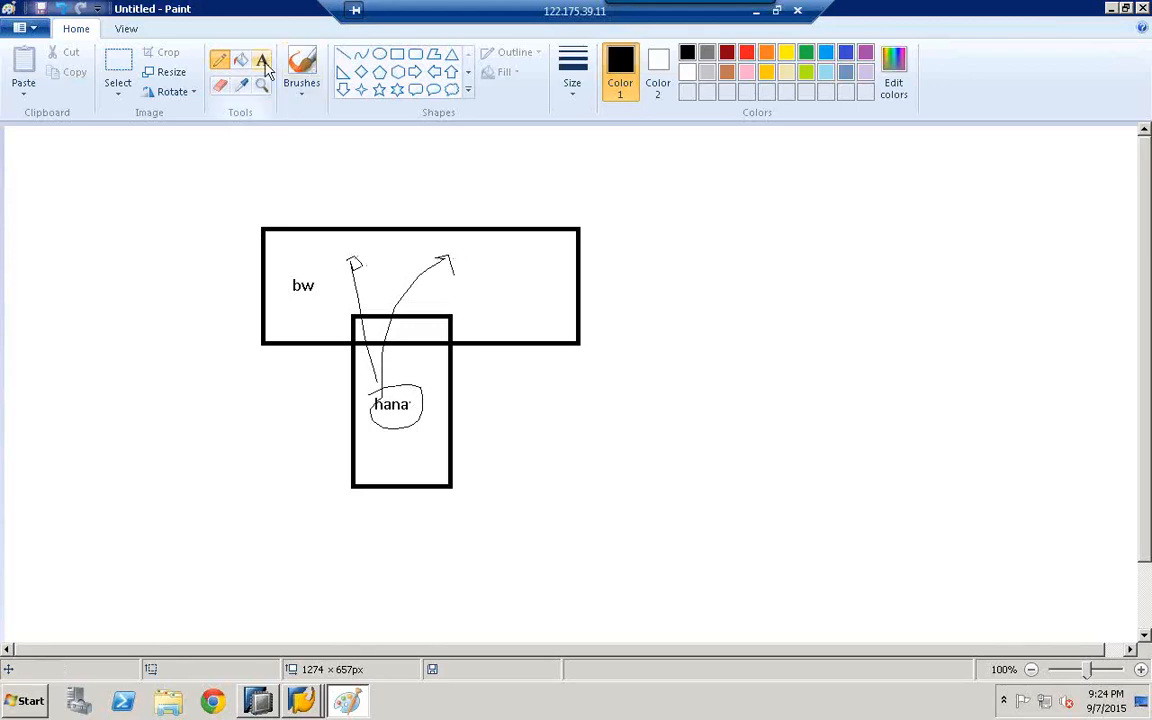
{"action": "left_click", "coordinate": [458, 257]}
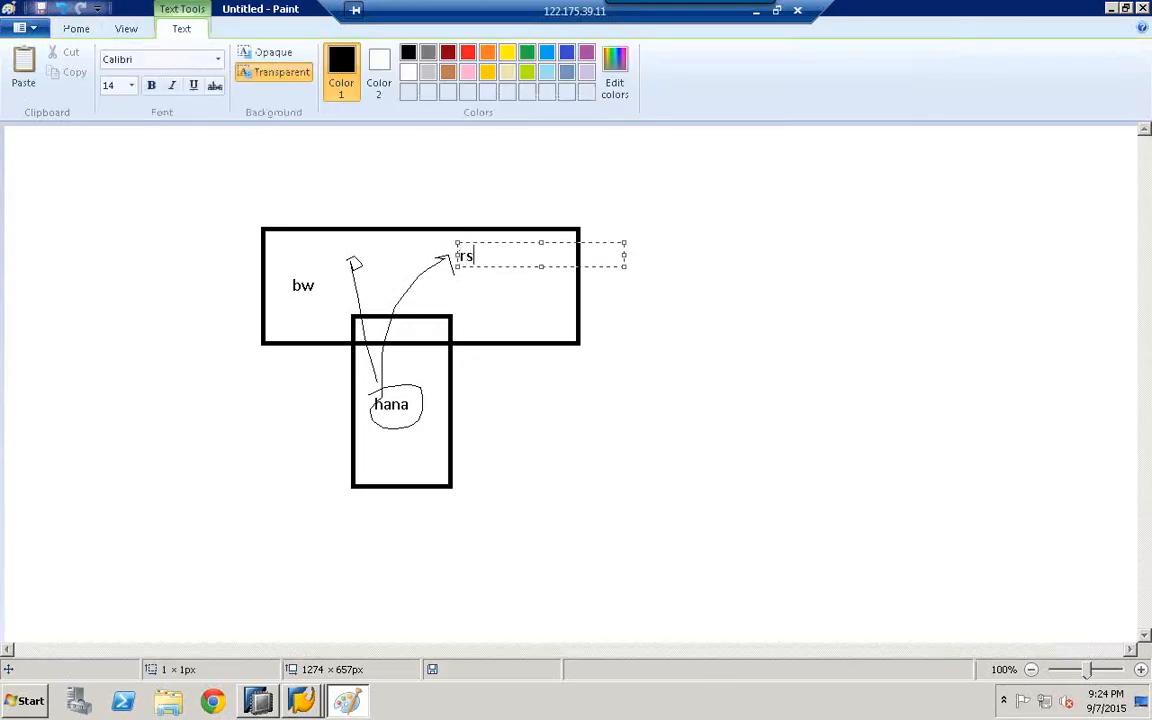
{"action": "type", "text": "rsdd_hm"}
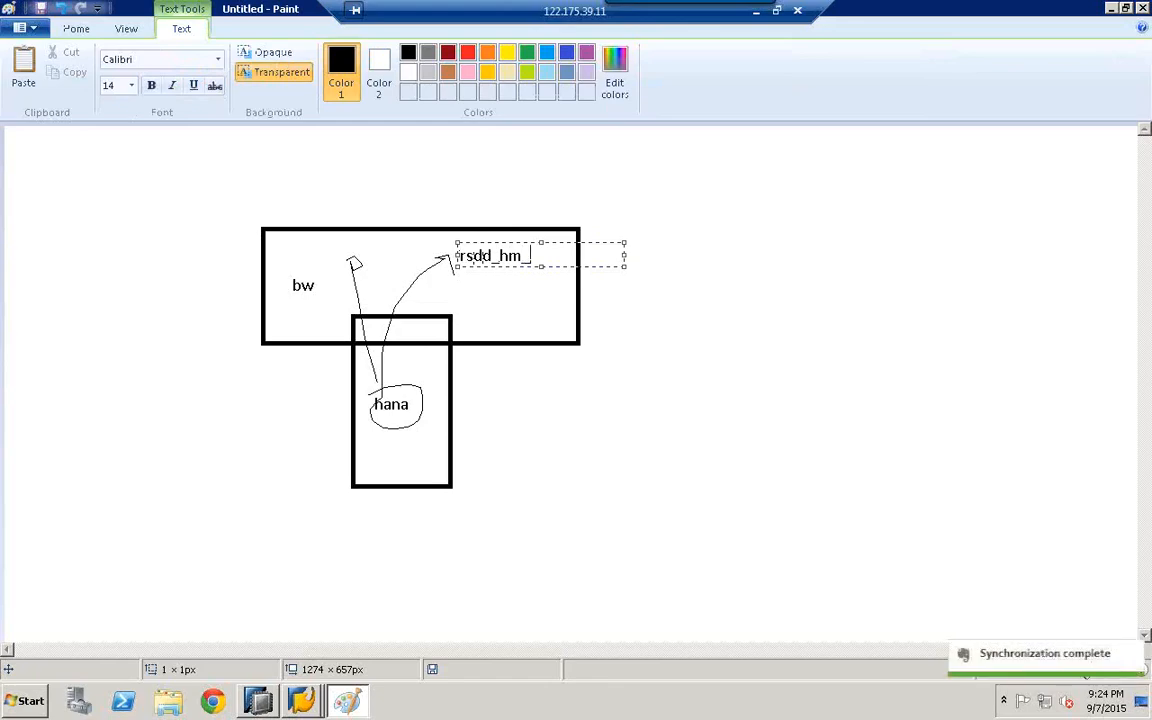
{"action": "type", "text": "_publish"}
{"action": "left_click", "coordinate": [589, 266]}
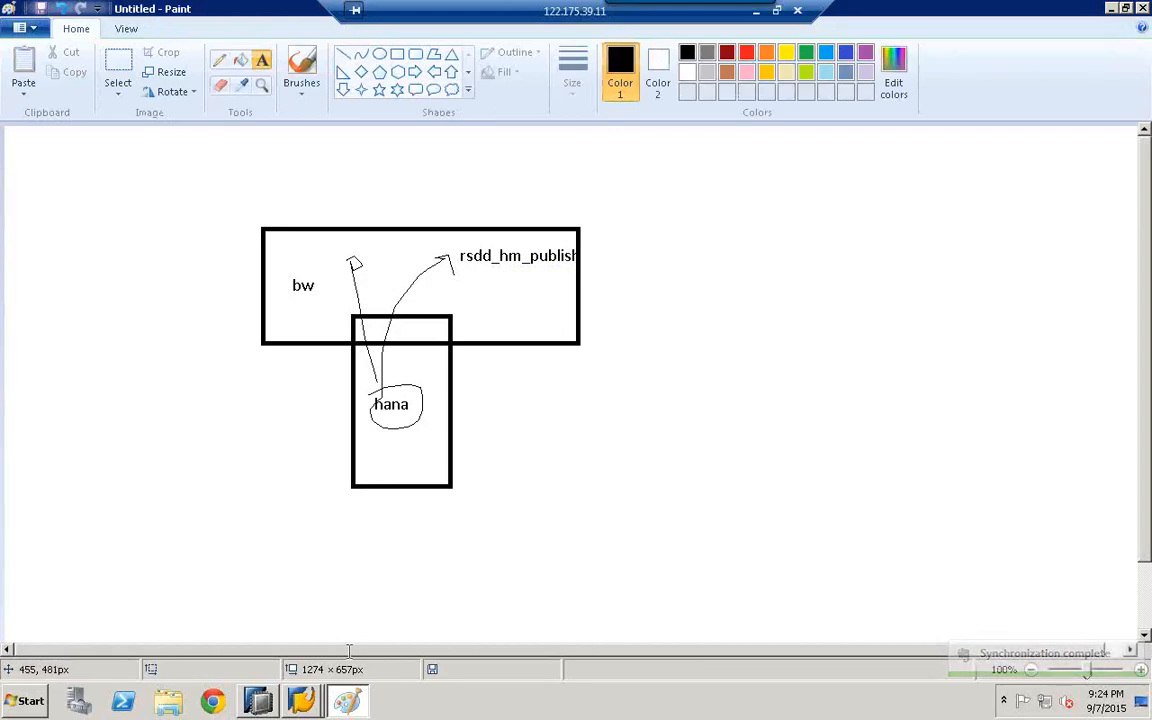
{"action": "left_click", "coordinate": [220, 60]}
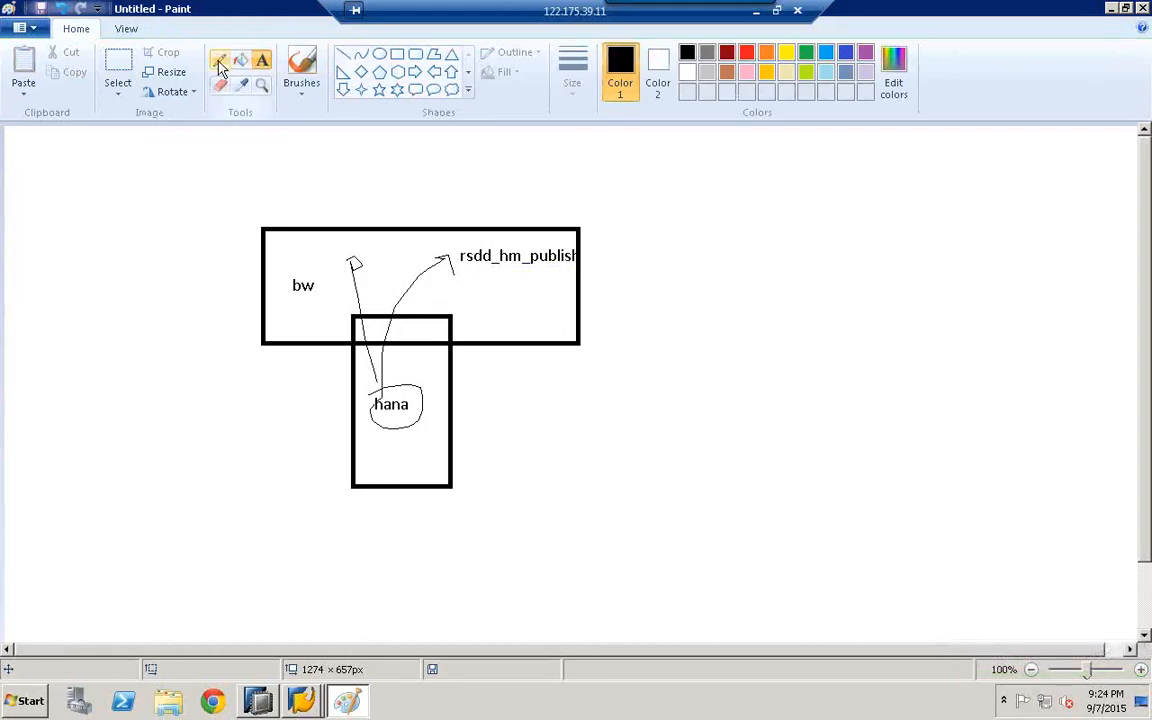
{"action": "mouse_move", "coordinate": [459, 247]}
{"action": "left_mouse_down"}
{"action": "mouse_move", "coordinate": [586, 234]}
{"action": "mouse_move", "coordinate": [522, 281]}
{"action": "mouse_move", "coordinate": [450, 256]}
{"action": "left_mouse_up"}
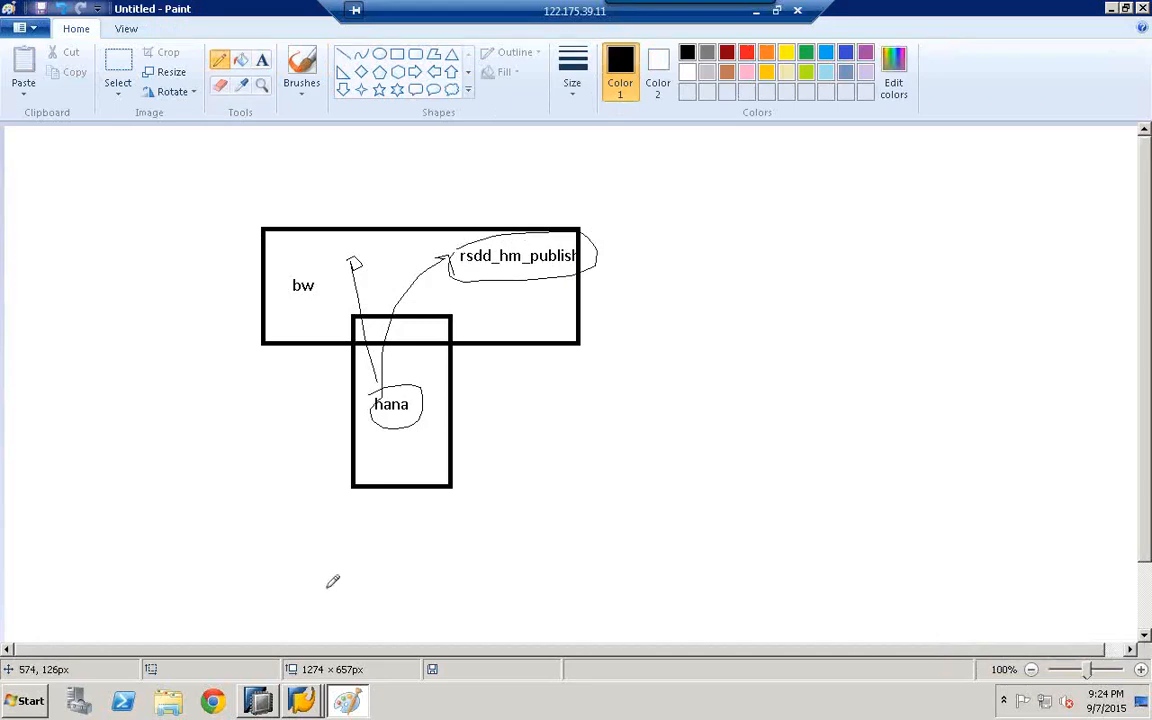
{"action": "left_click", "coordinate": [306, 702]}
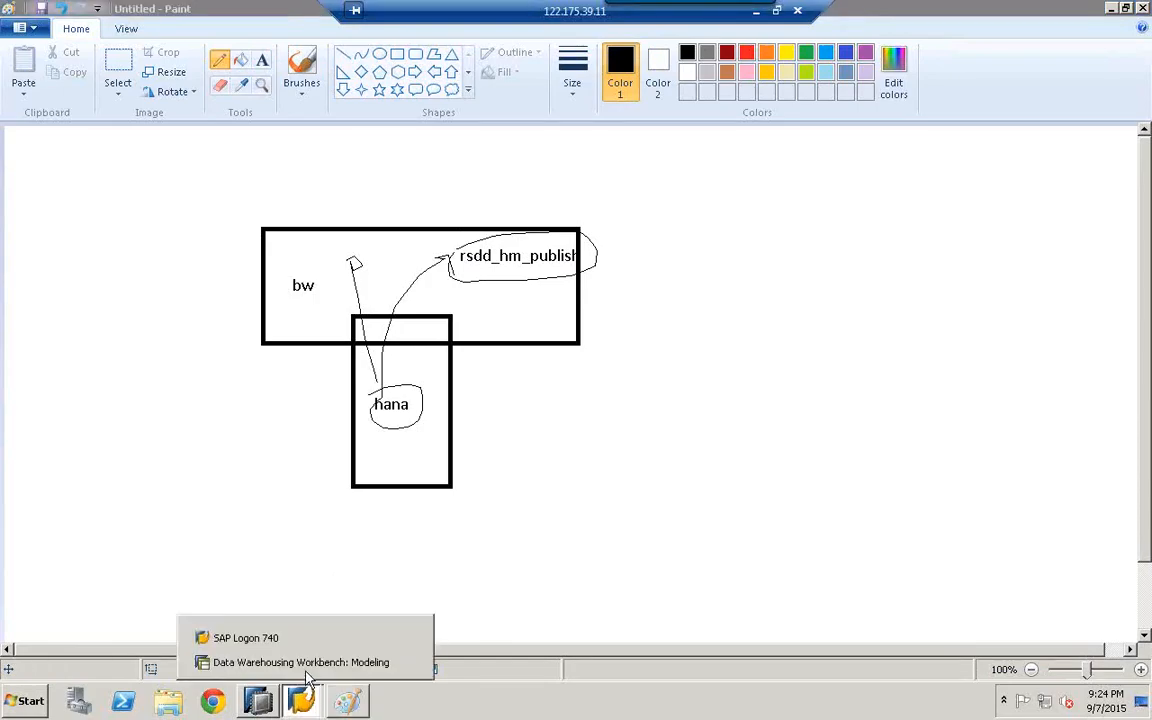
Go back to SAP Easy Access and run transaction RSDD_HM_PUBLISH to open Publish SAP HANA Model.
{"action": "left_click", "coordinate": [308, 662]}
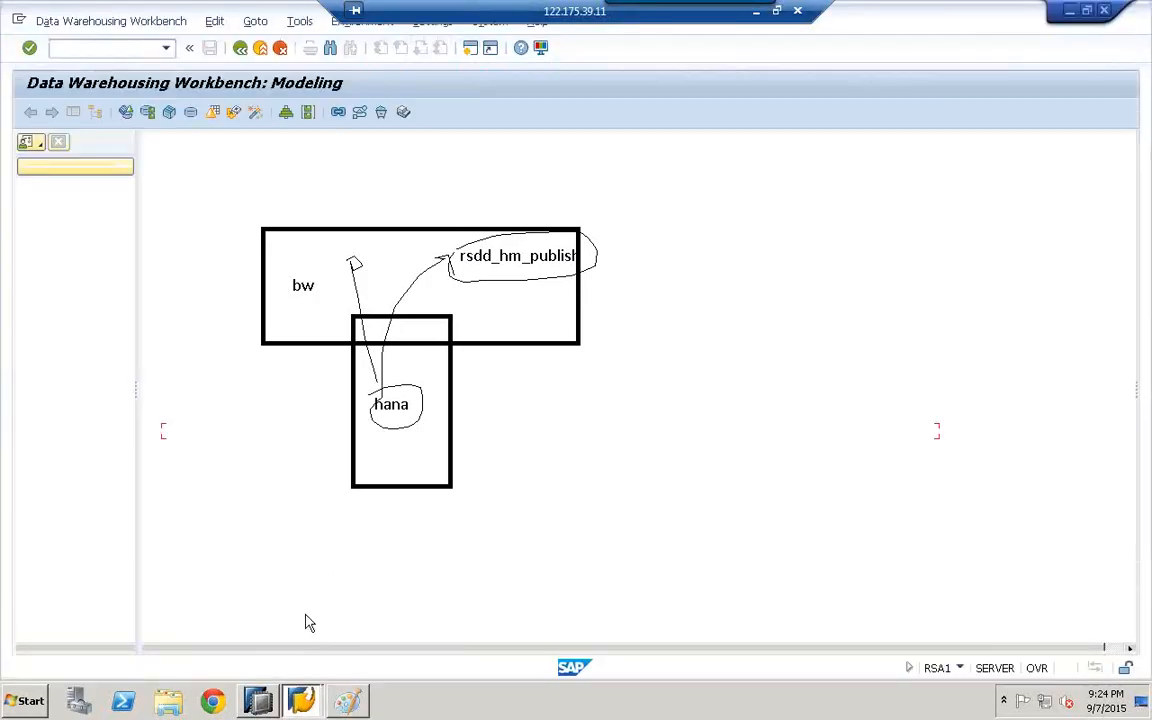
{"action": "left_click", "coordinate": [240, 49]}
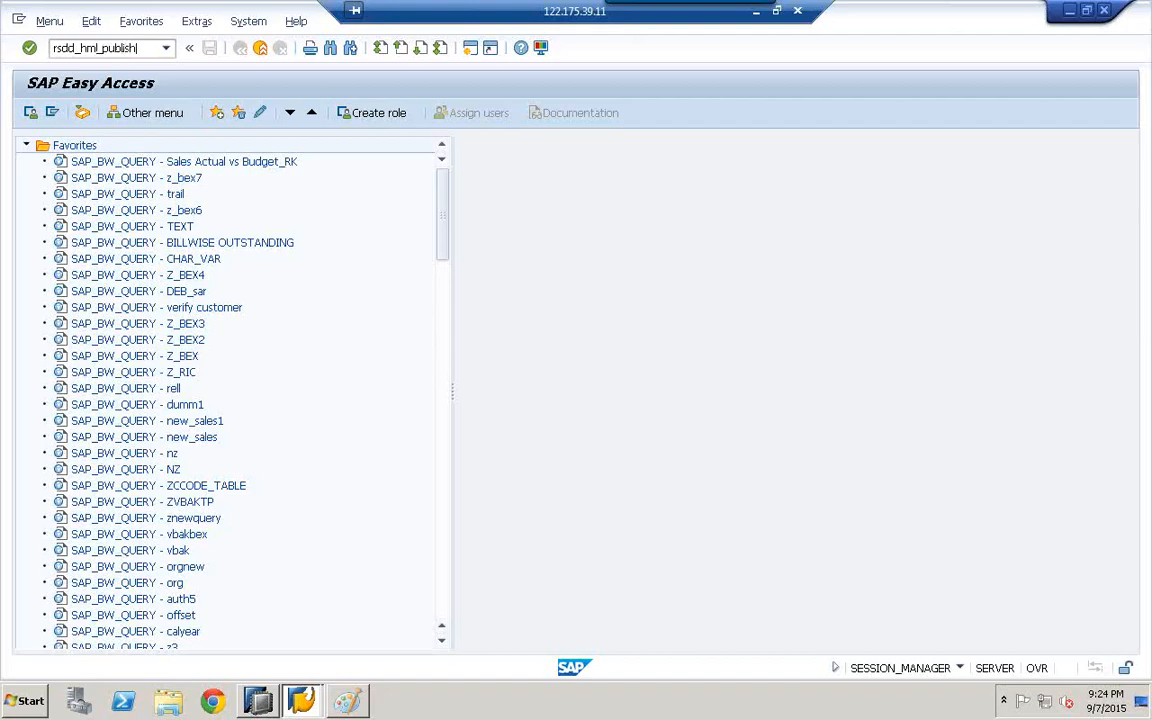
{"action": "key", "text": "Return"}
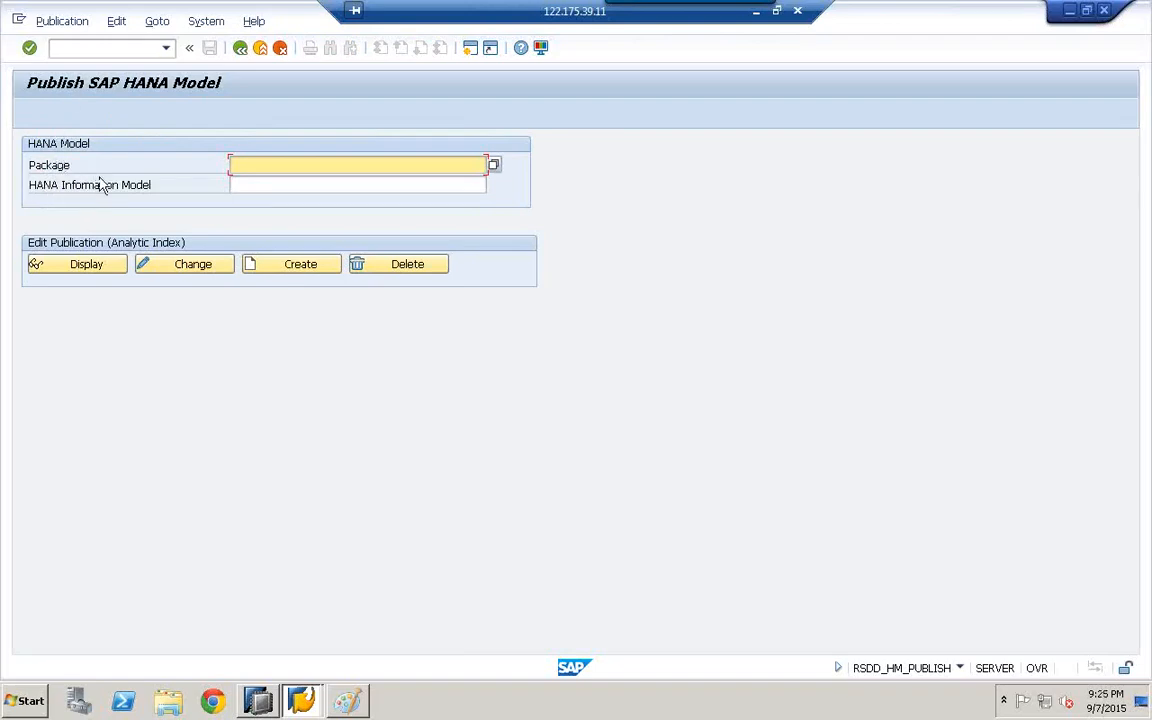
{"action": "left_click", "coordinate": [269, 709]}
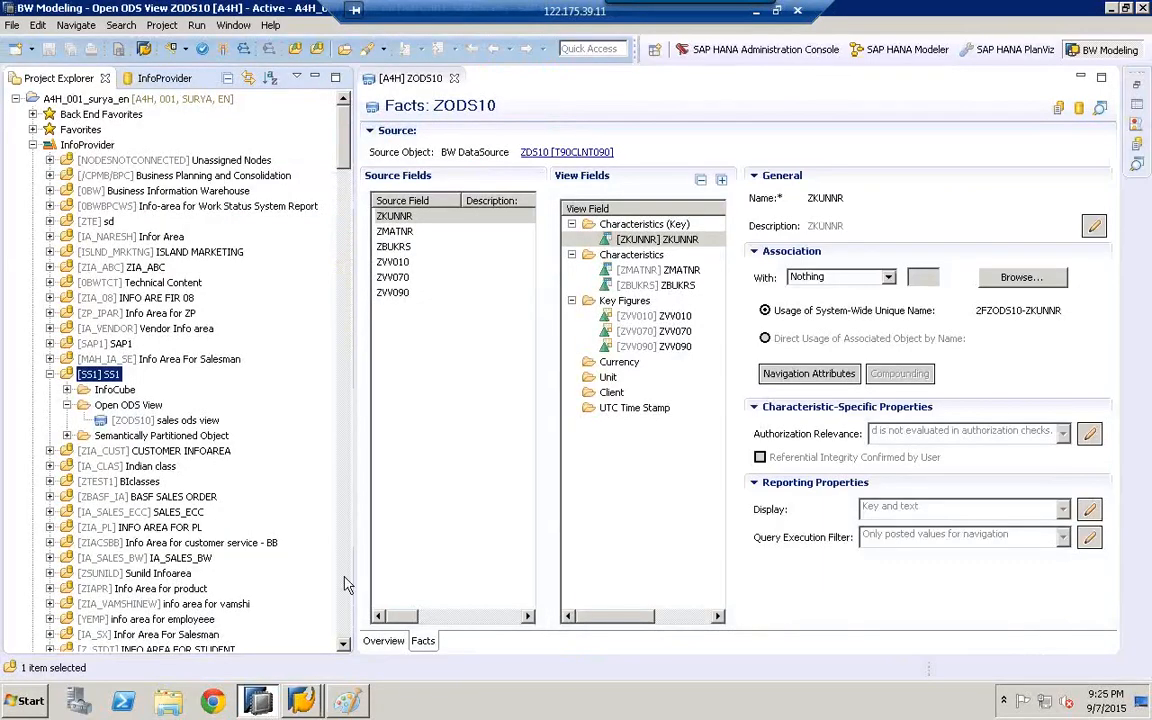
Switch to the SAP HANA Modeler perspective and expand HDB (HANAUSER), browsing then collapsing Content.
{"action": "left_click", "coordinate": [897, 57]}
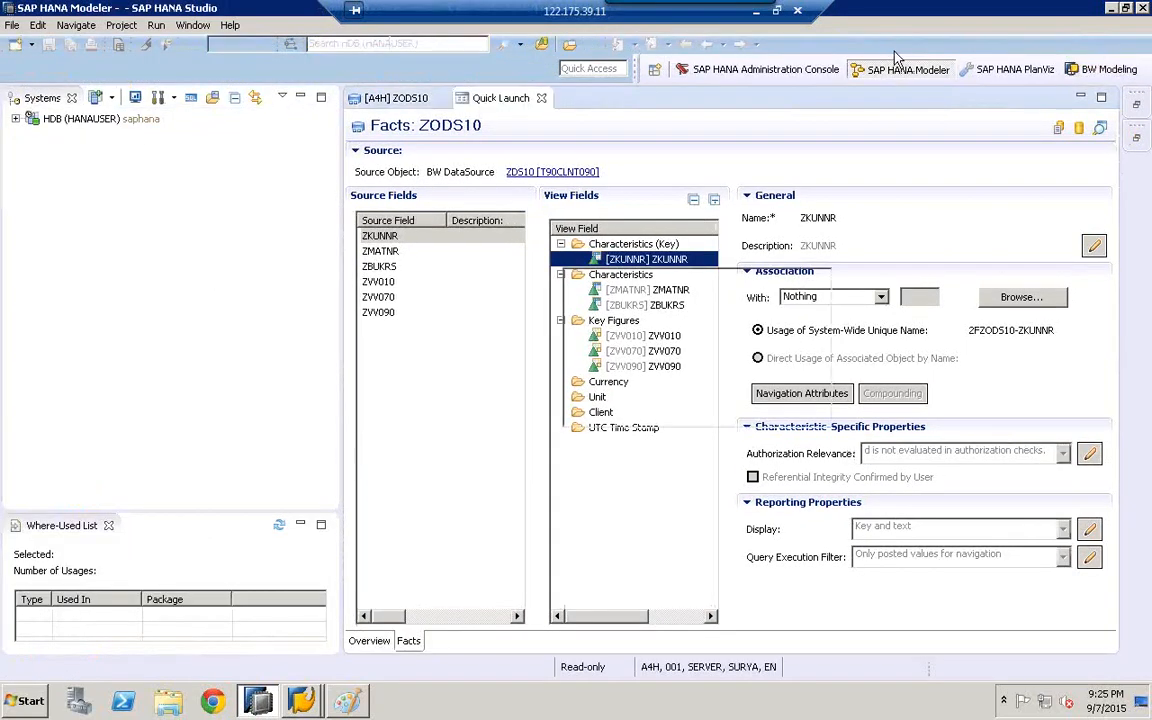
{"action": "left_click", "coordinate": [16, 120]}
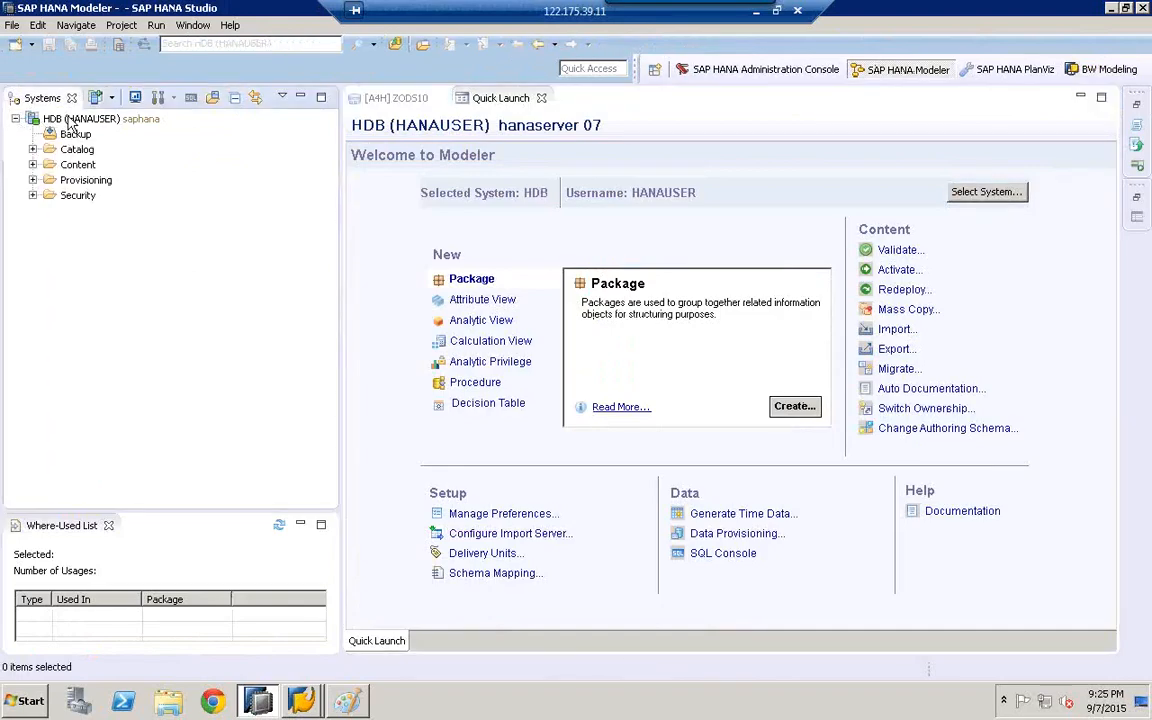
{"action": "left_click", "coordinate": [70, 168]}
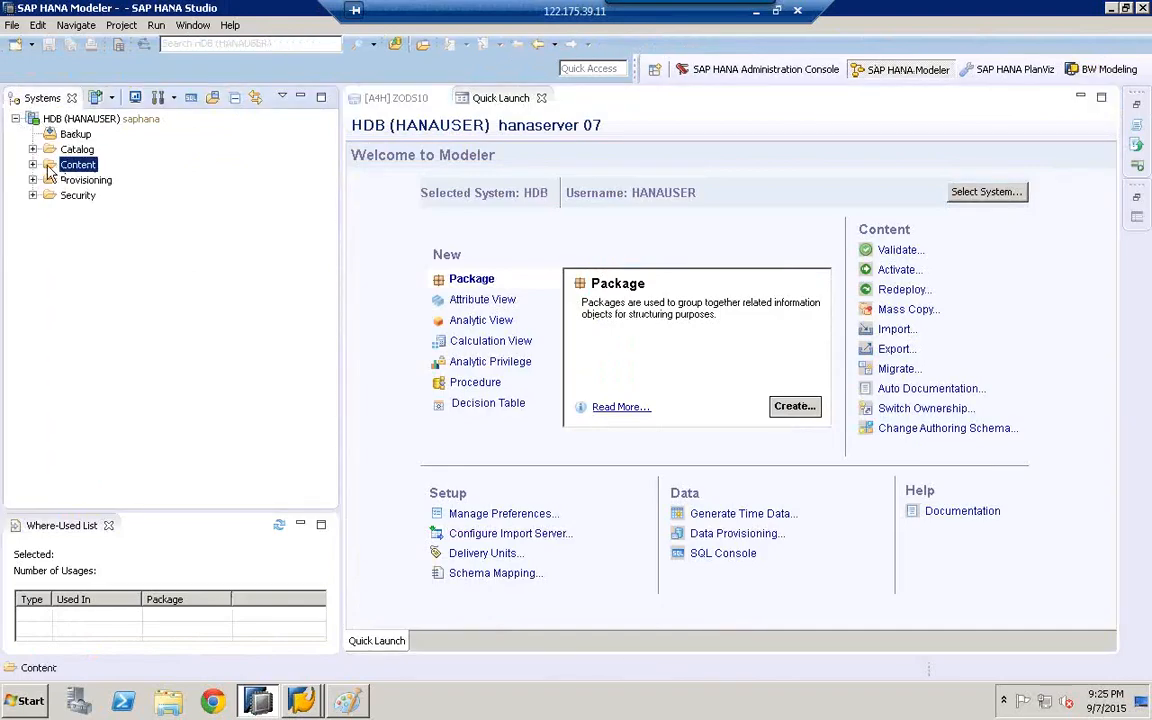
{"action": "left_click", "coordinate": [32, 165]}
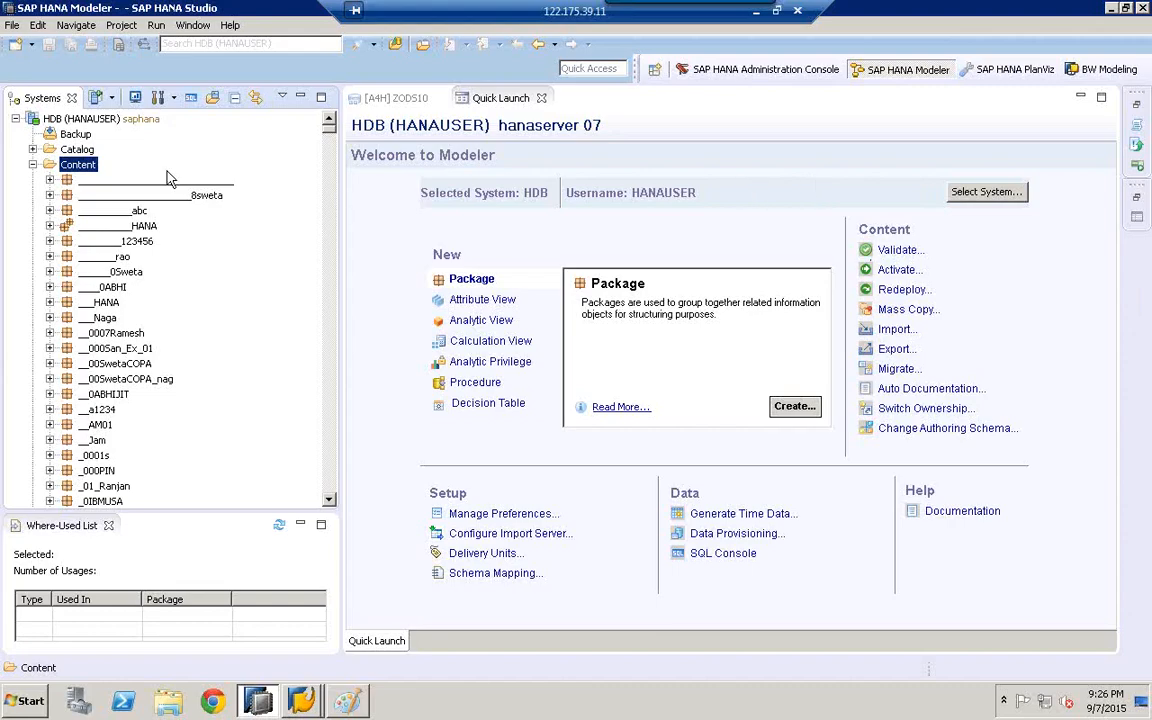
{"action": "left_click", "coordinate": [40, 150]}
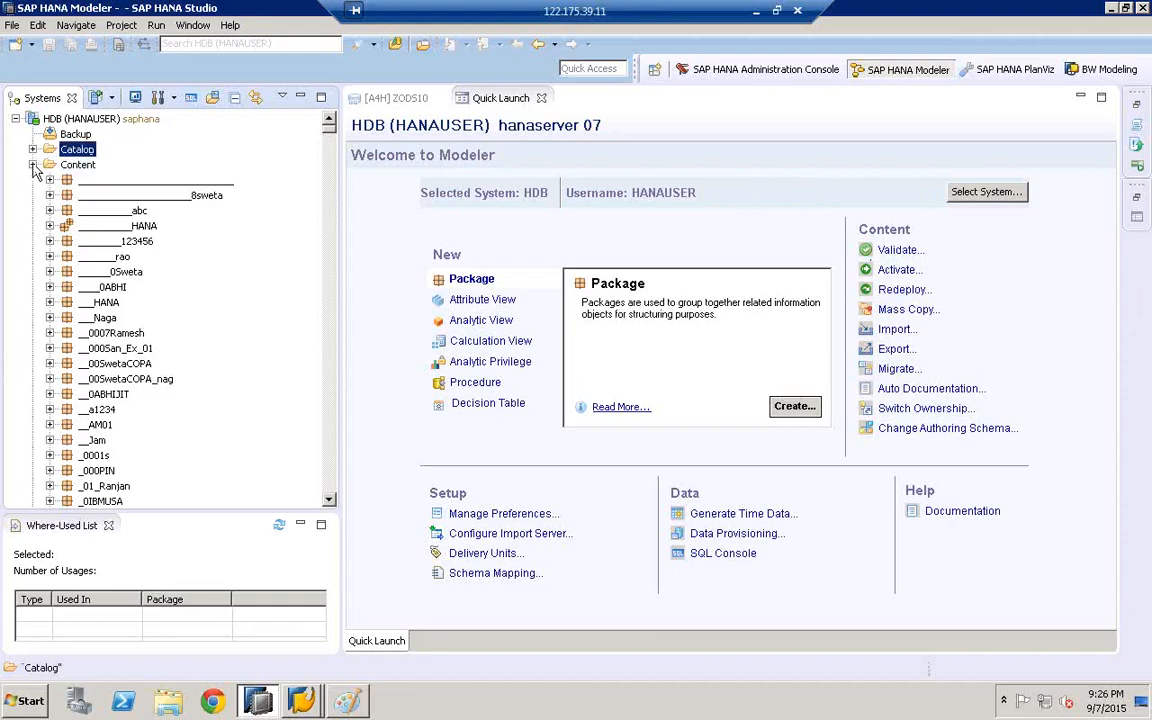
{"action": "left_click", "coordinate": [32, 165]}
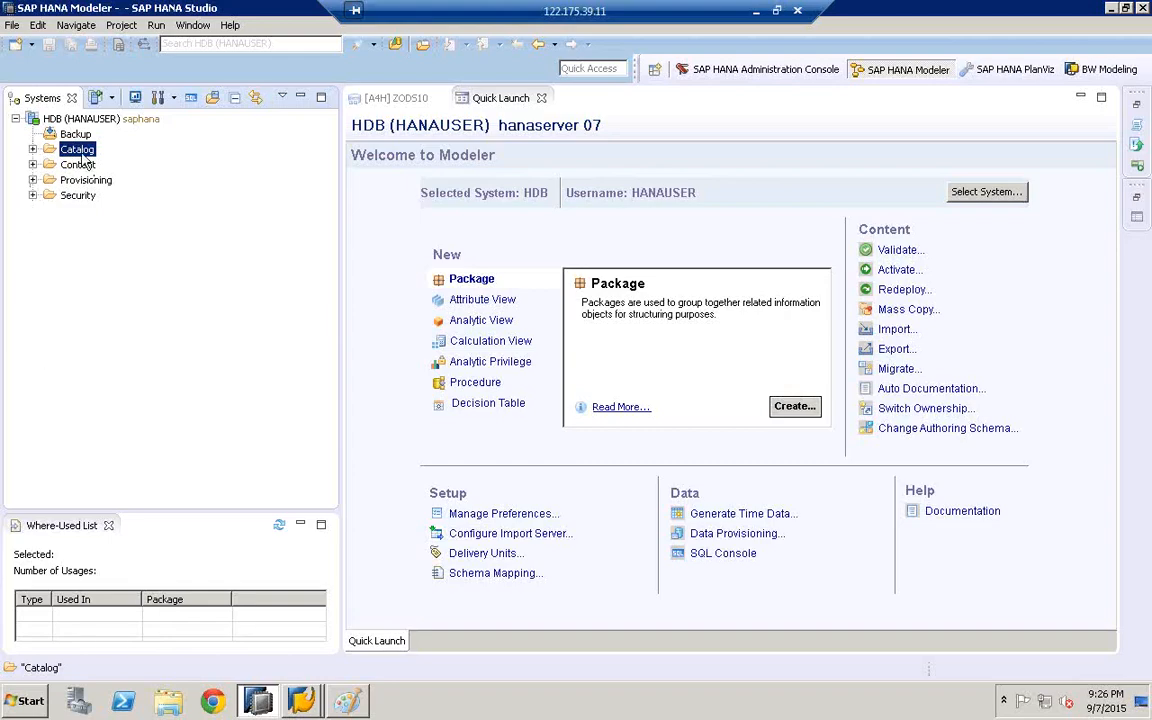
Expand Catalog and the HANAUSER schema, then open the context menu of its Tables folder.
{"action": "left_click", "coordinate": [33, 149]}
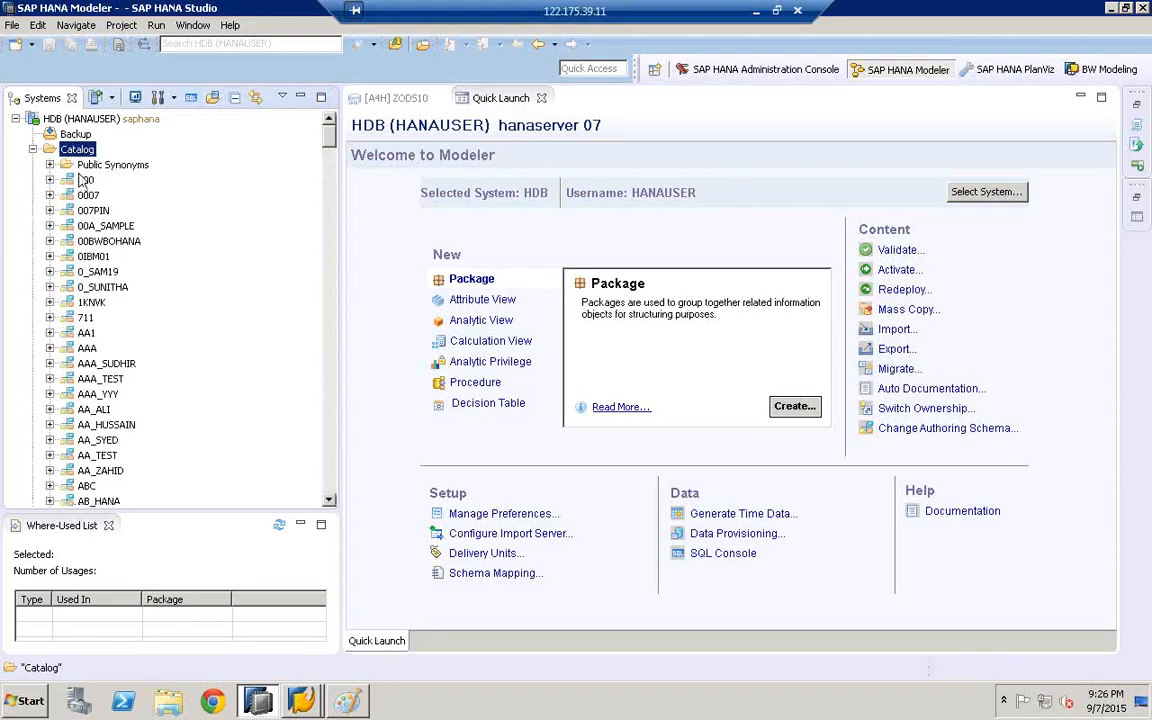
{"action": "left_click", "coordinate": [89, 288]}
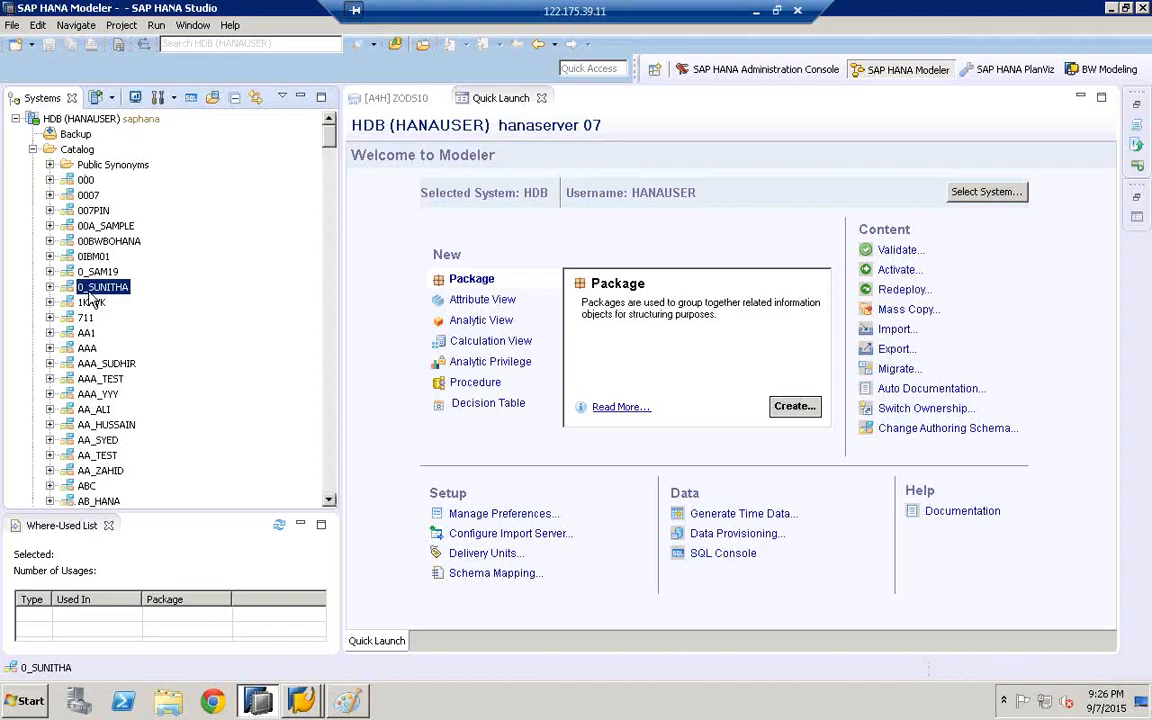
{"action": "key", "text": "h"}
{"action": "left_click", "coordinate": [328, 500]}
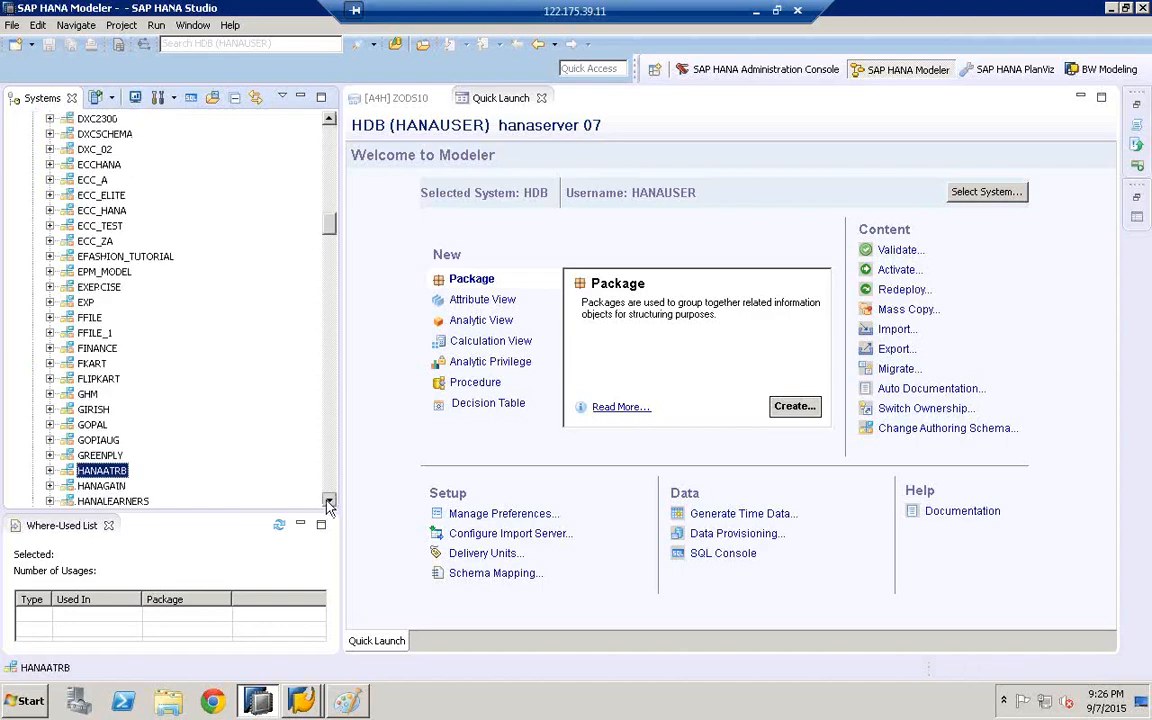
{"action": "scroll", "coordinate": [328, 500], "scroll_direction": "down", "scroll_amount": 6}
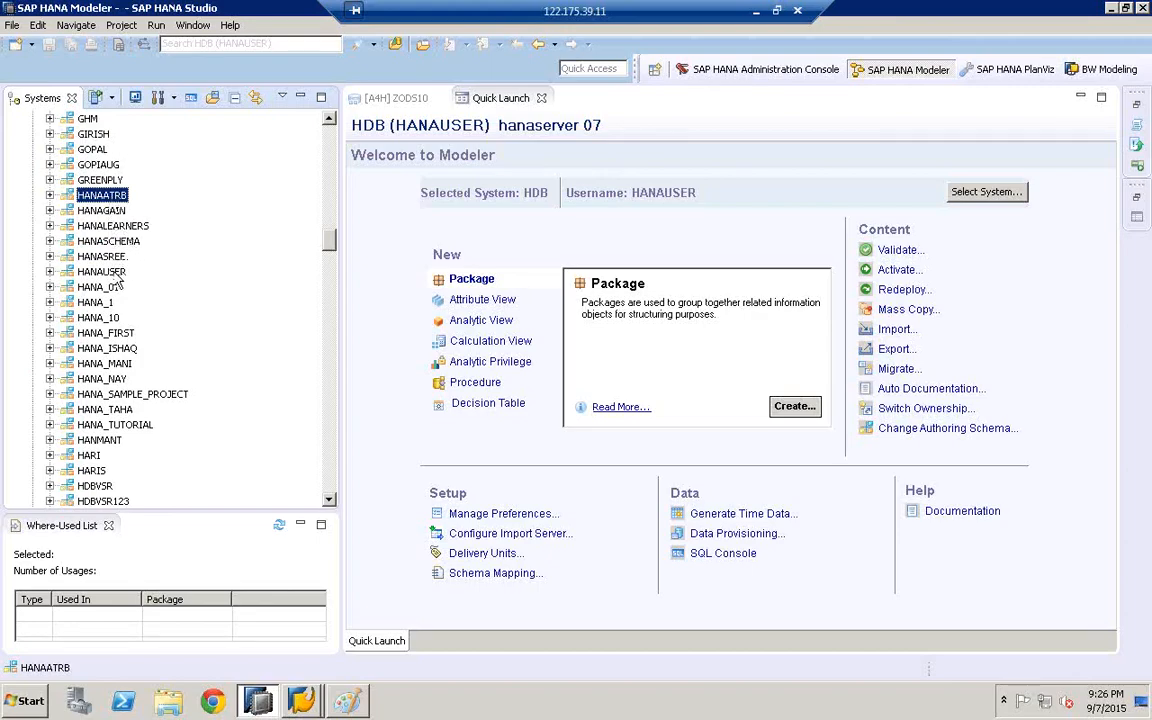
{"action": "left_click", "coordinate": [105, 272]}
{"action": "left_click", "coordinate": [50, 273]}
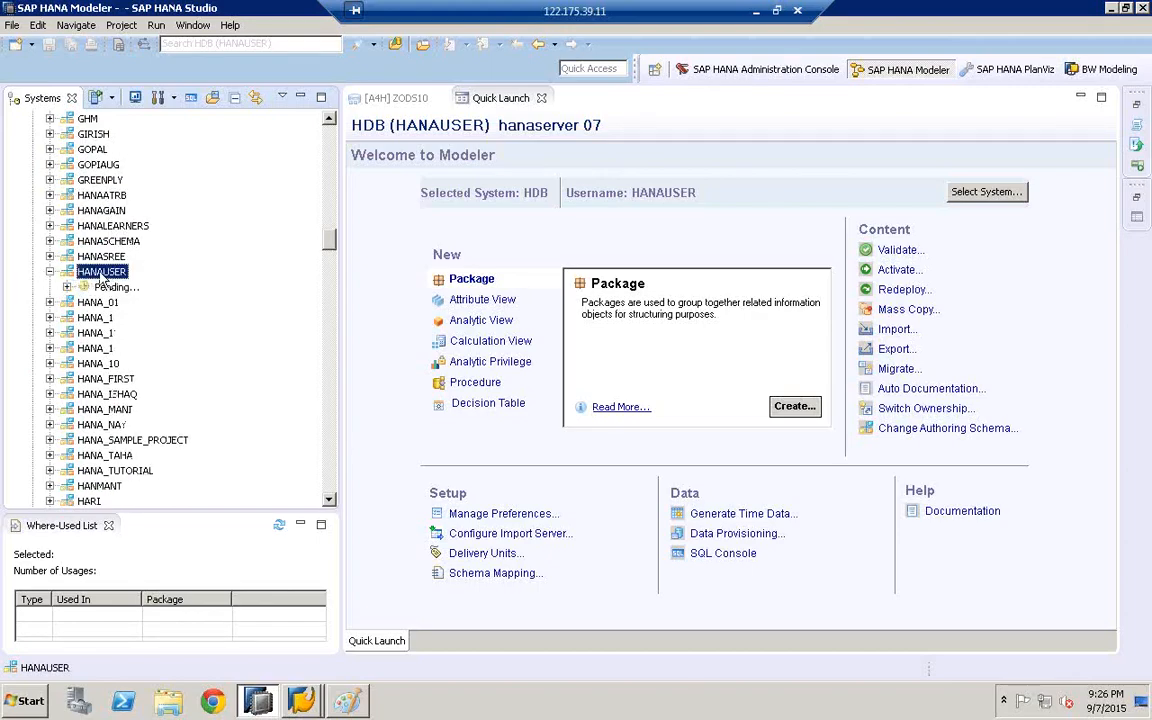
{"action": "left_click", "coordinate": [115, 412]}
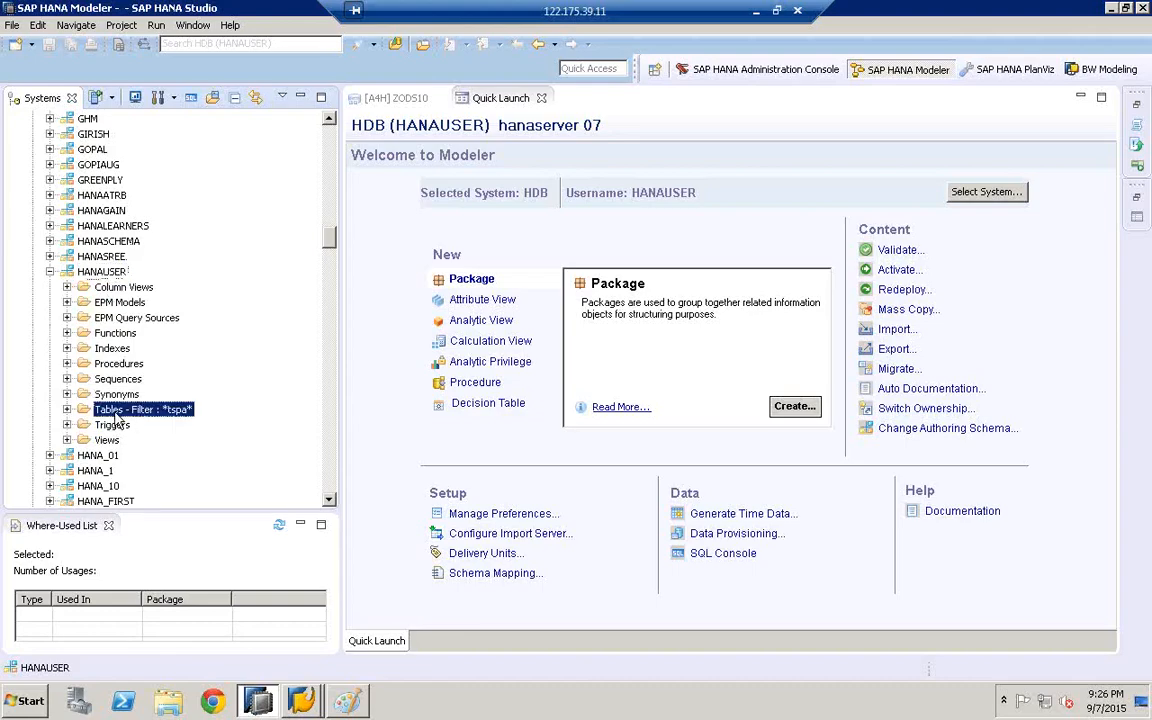
{"action": "right_click", "coordinate": [117, 418]}
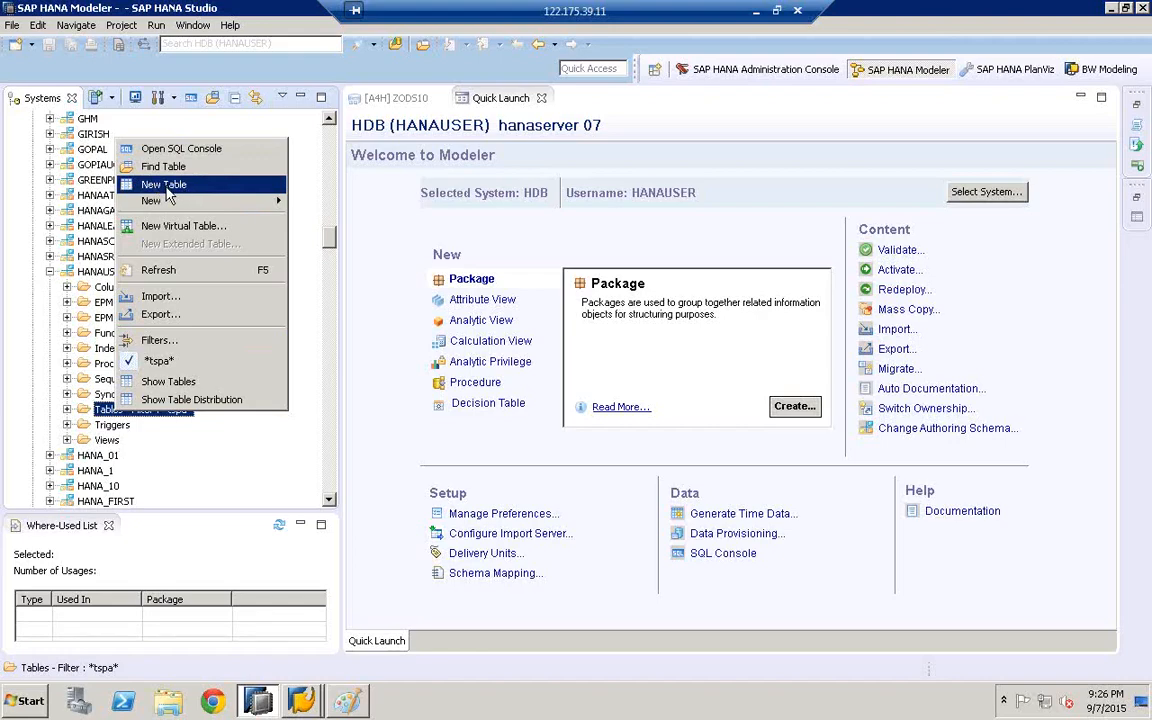
Start a new HANAUSER table ZVBAK78 with columns VBELN, BUKRS, VV010 and VV070.
{"action": "left_click", "coordinate": [167, 187]}
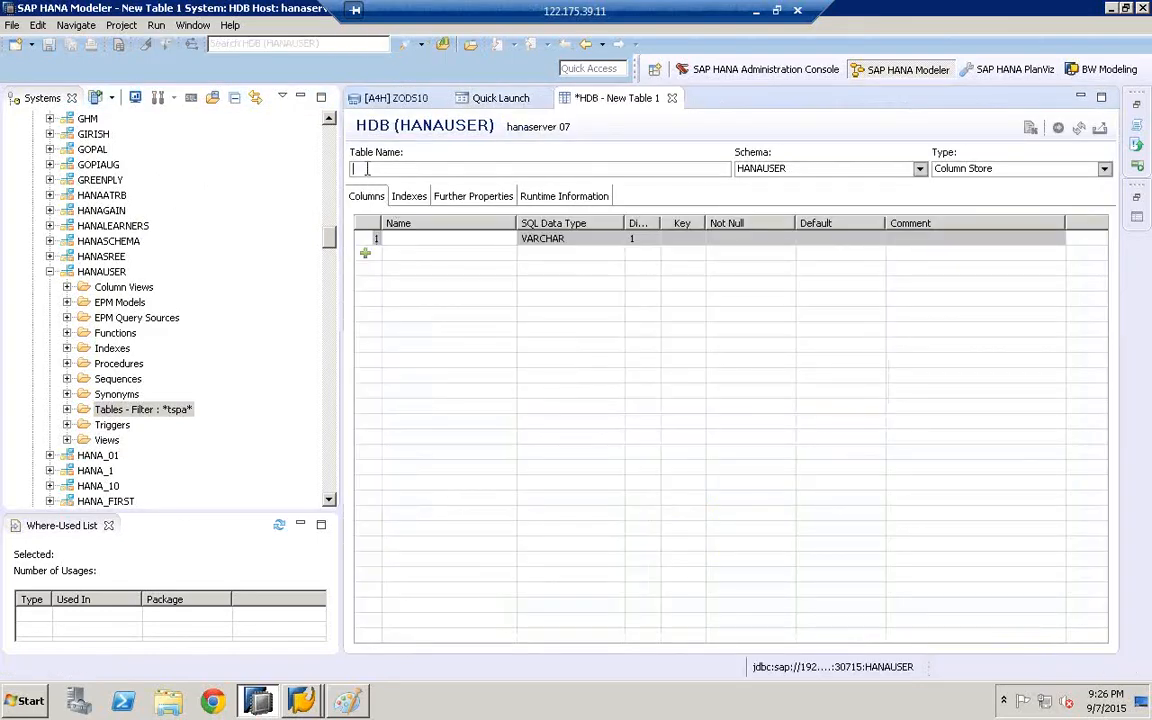
{"action": "type", "text": "Z"}
{"action": "type", "text": "VEAK"}
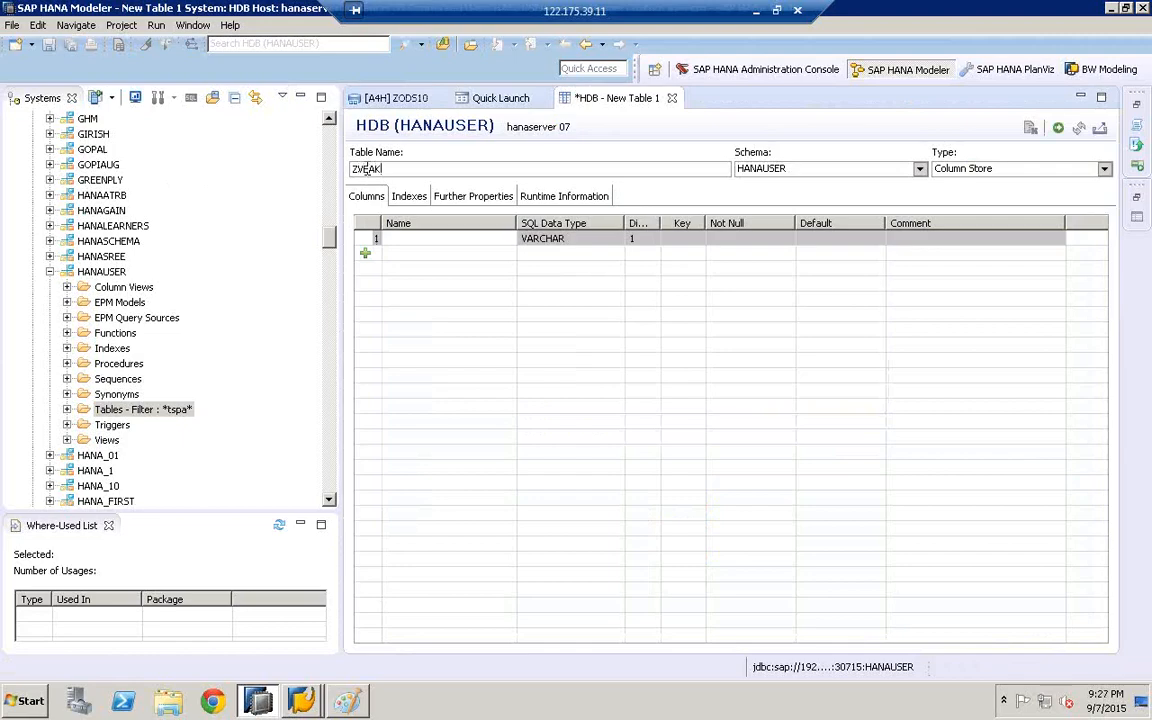
{"action": "type", "text": "78"}
{"action": "left_click", "coordinate": [400, 238]}
{"action": "type", "text": "VBELN"}
{"action": "left_click", "coordinate": [365, 253]}
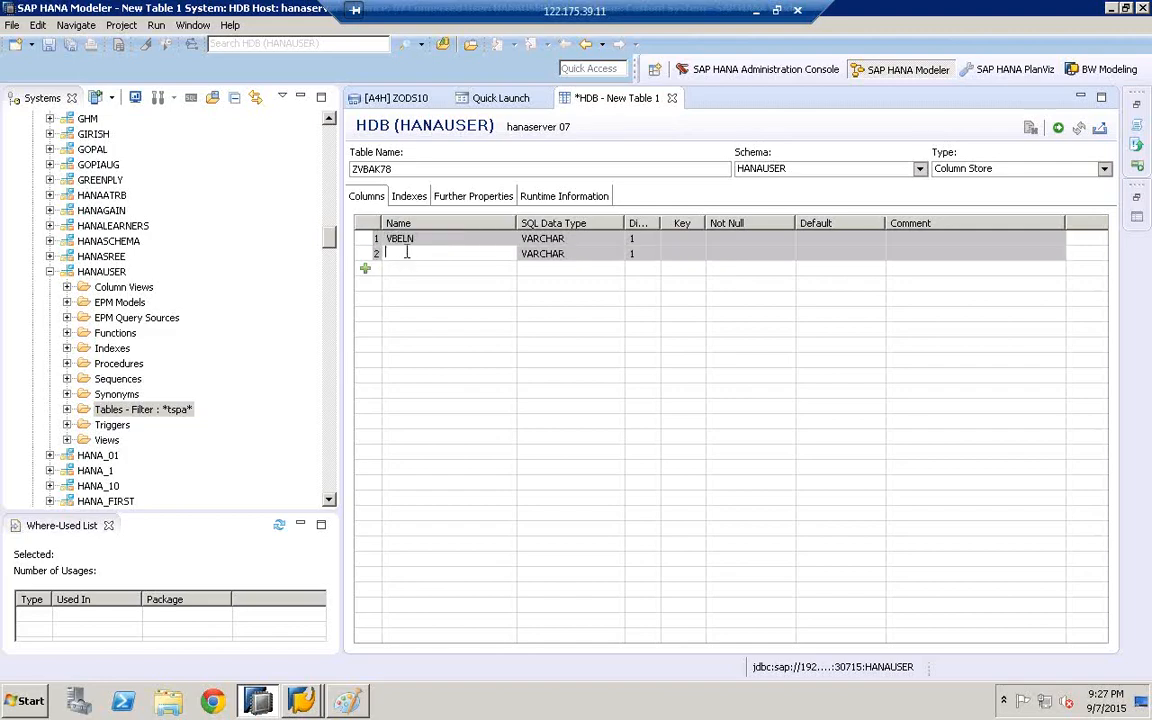
{"action": "type", "text": "BUKRS"}
{"action": "left_click", "coordinate": [407, 268]}
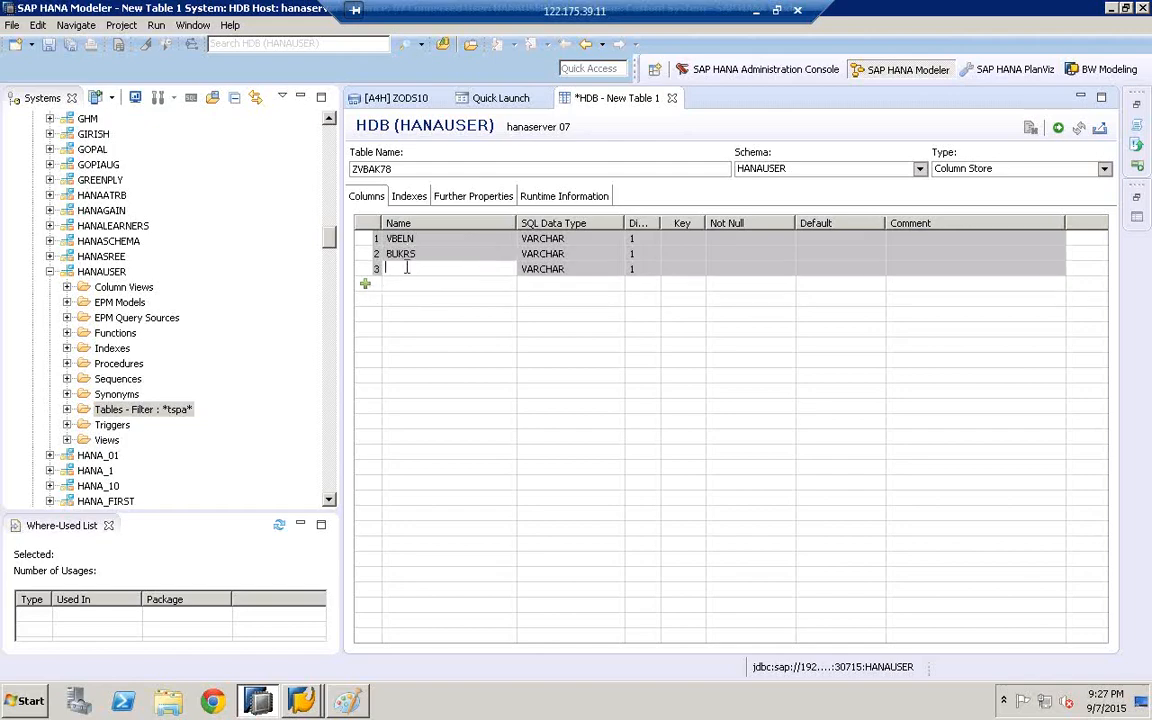
{"action": "type", "text": "VV010"}
{"action": "left_click", "coordinate": [365, 284]}
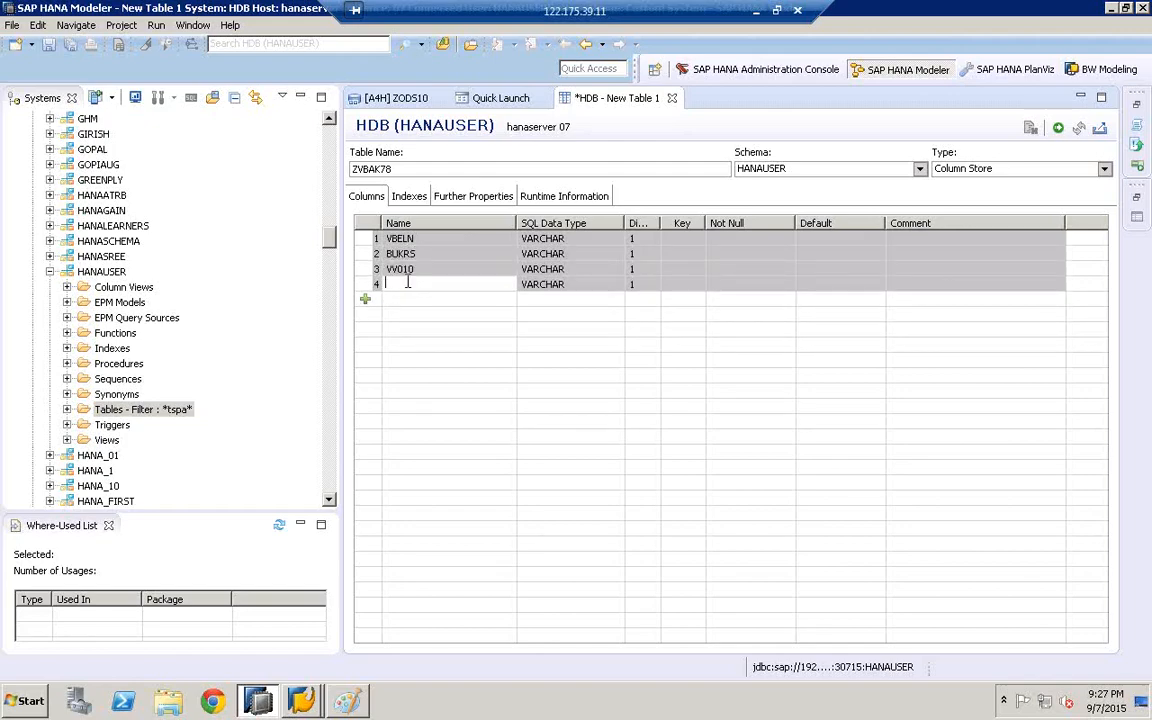
{"action": "type", "text": "VV070"}
{"action": "left_click", "coordinate": [374, 271]}
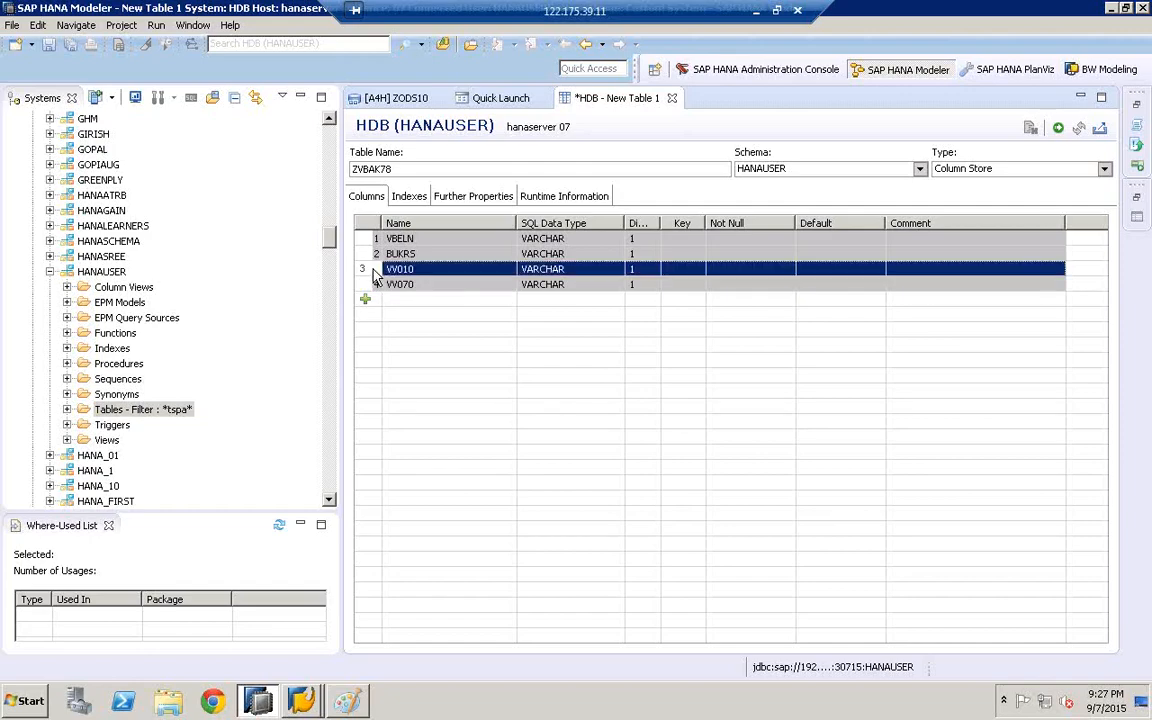
Add a fifth column row, then remove the empty fifth column.
{"action": "right_click", "coordinate": [375, 277]}
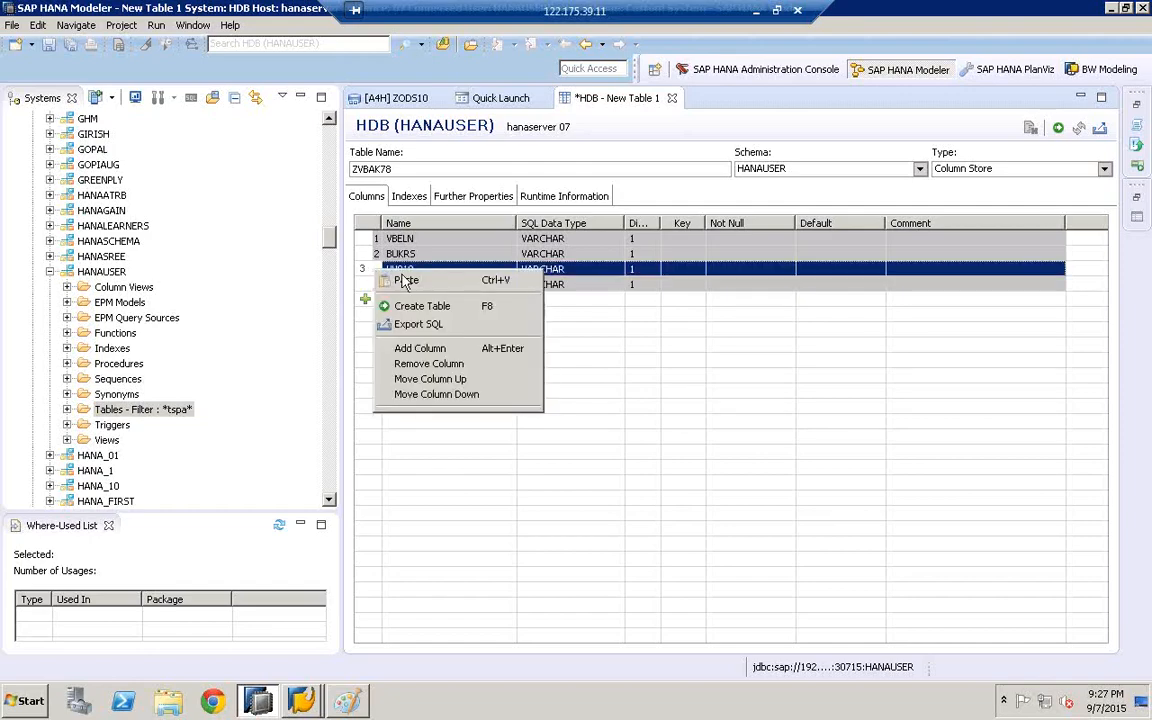
{"action": "left_click", "coordinate": [425, 348]}
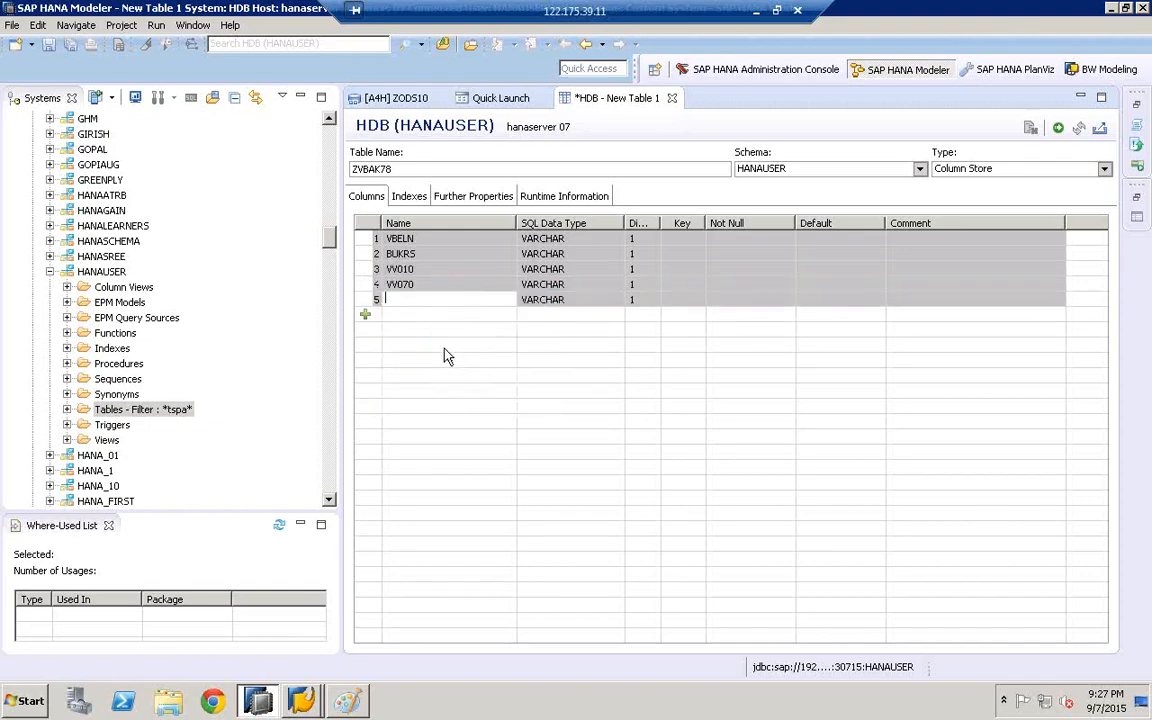
{"action": "left_click", "coordinate": [390, 303]}
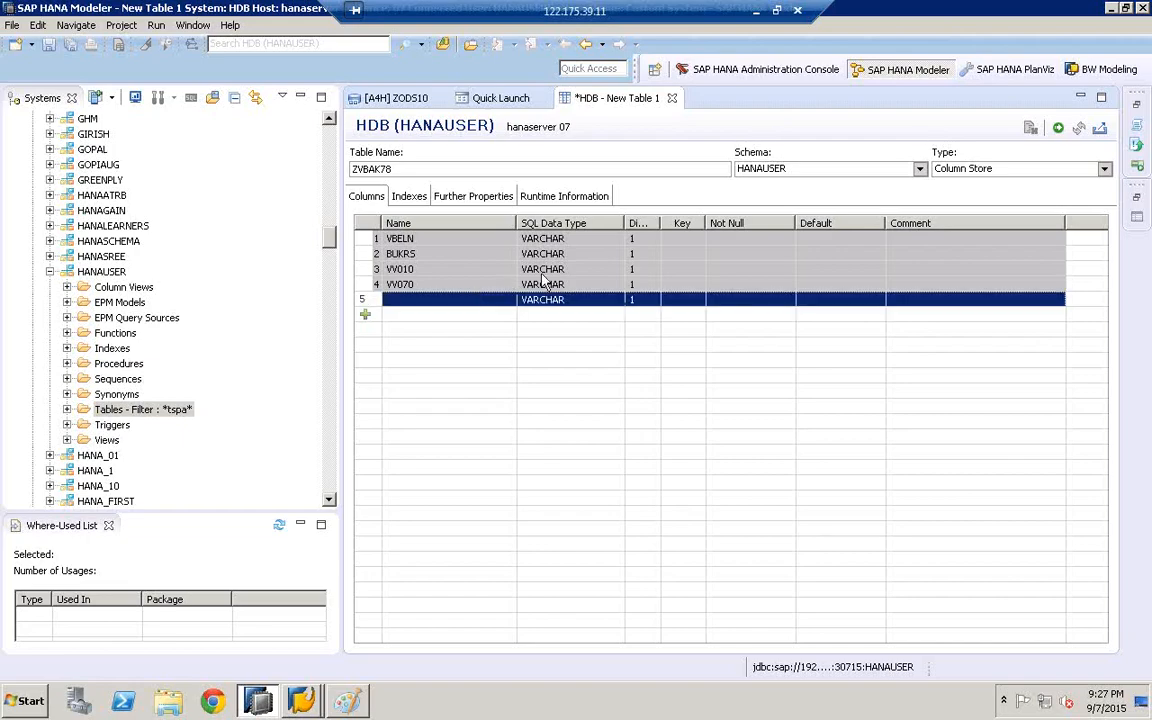
{"action": "right_click", "coordinate": [402, 305]}
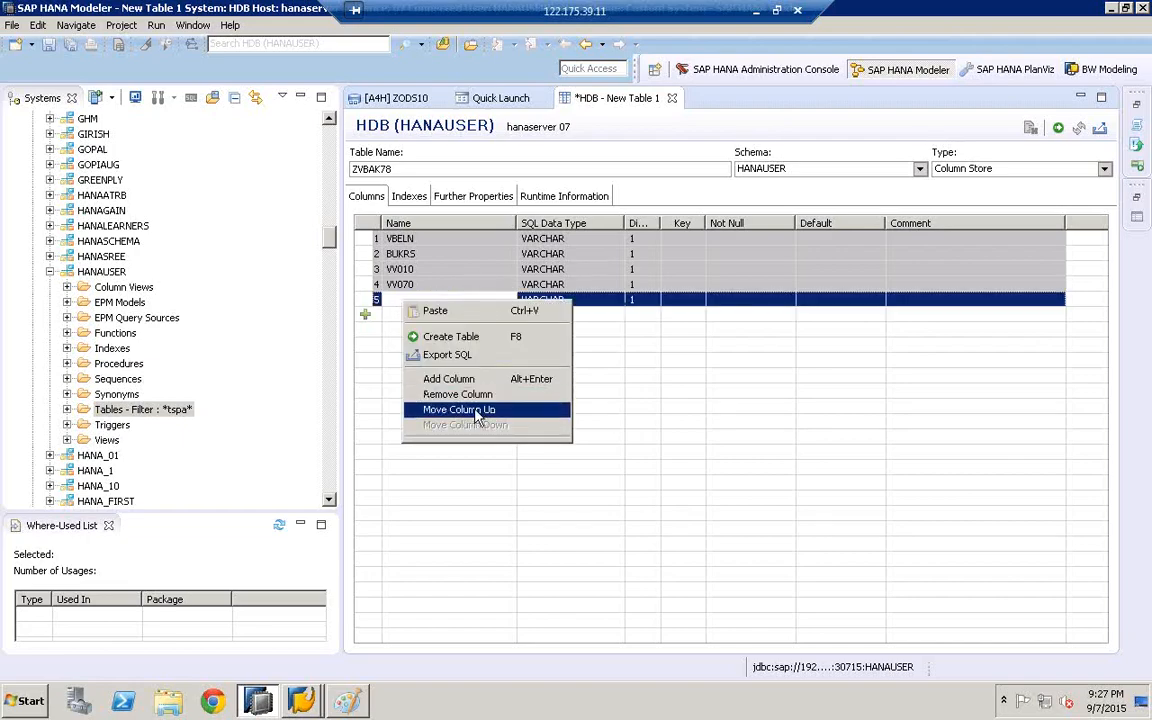
{"action": "left_click", "coordinate": [476, 394]}
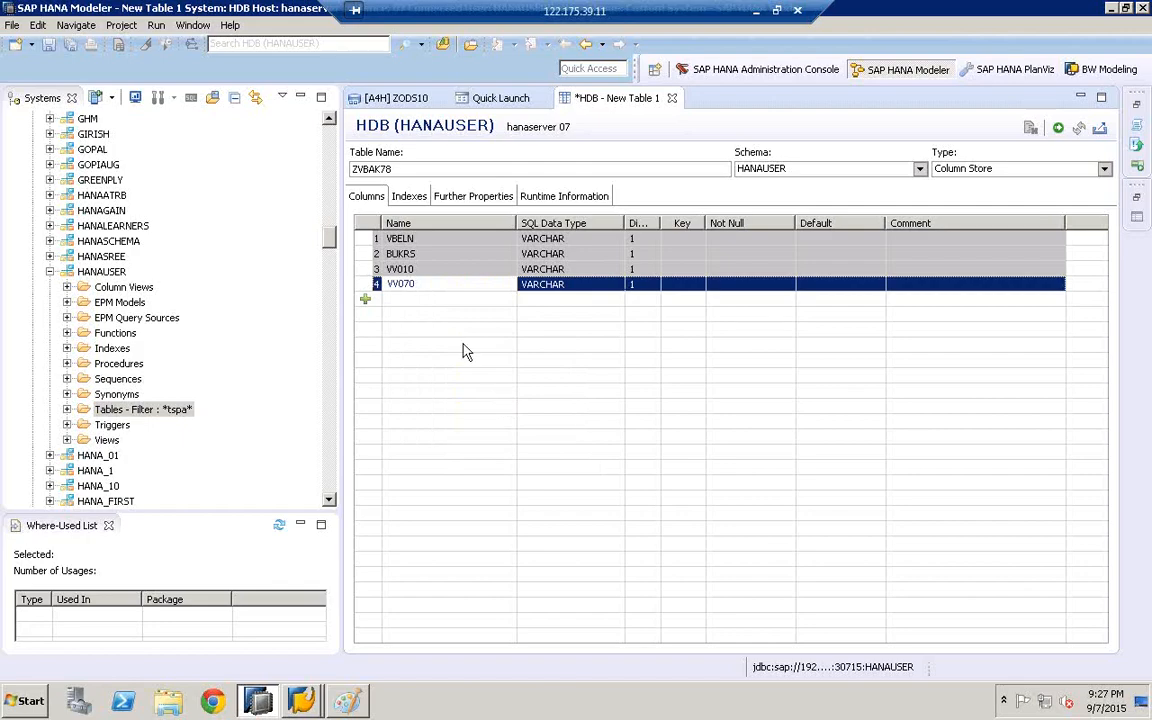
Set the length of VBELN and BUKRS to 10.
{"action": "left_click", "coordinate": [525, 238]}
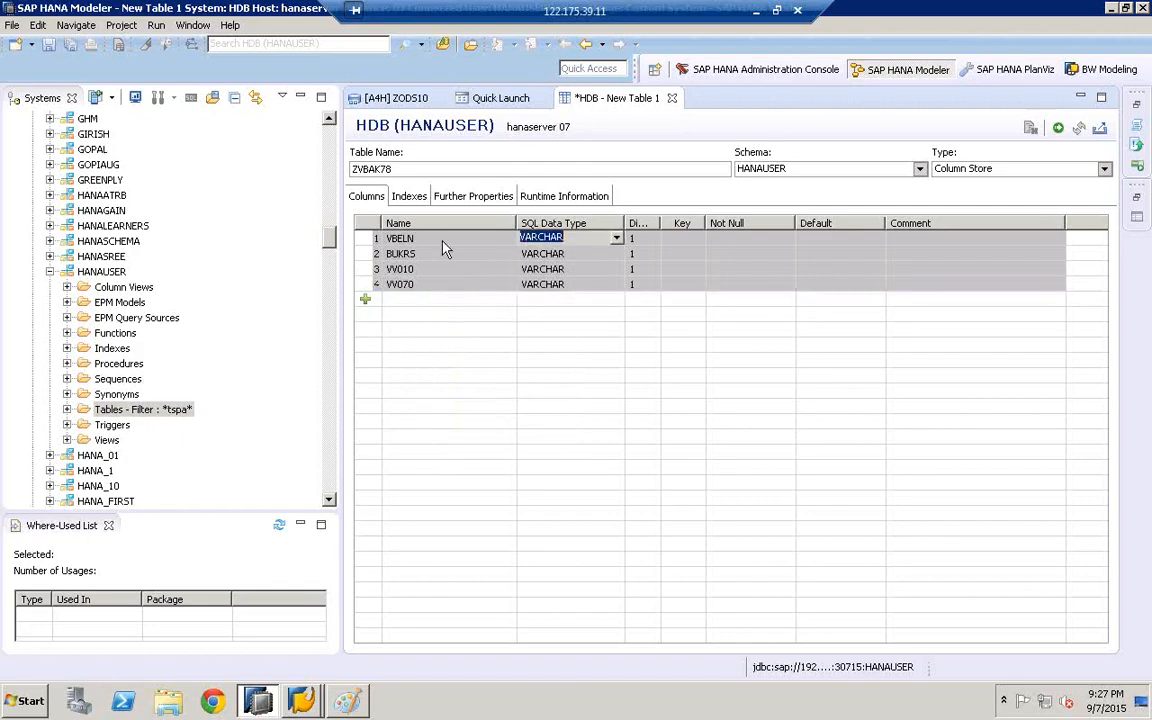
{"action": "left_click", "coordinate": [634, 239]}
{"action": "type", "text": "1"}
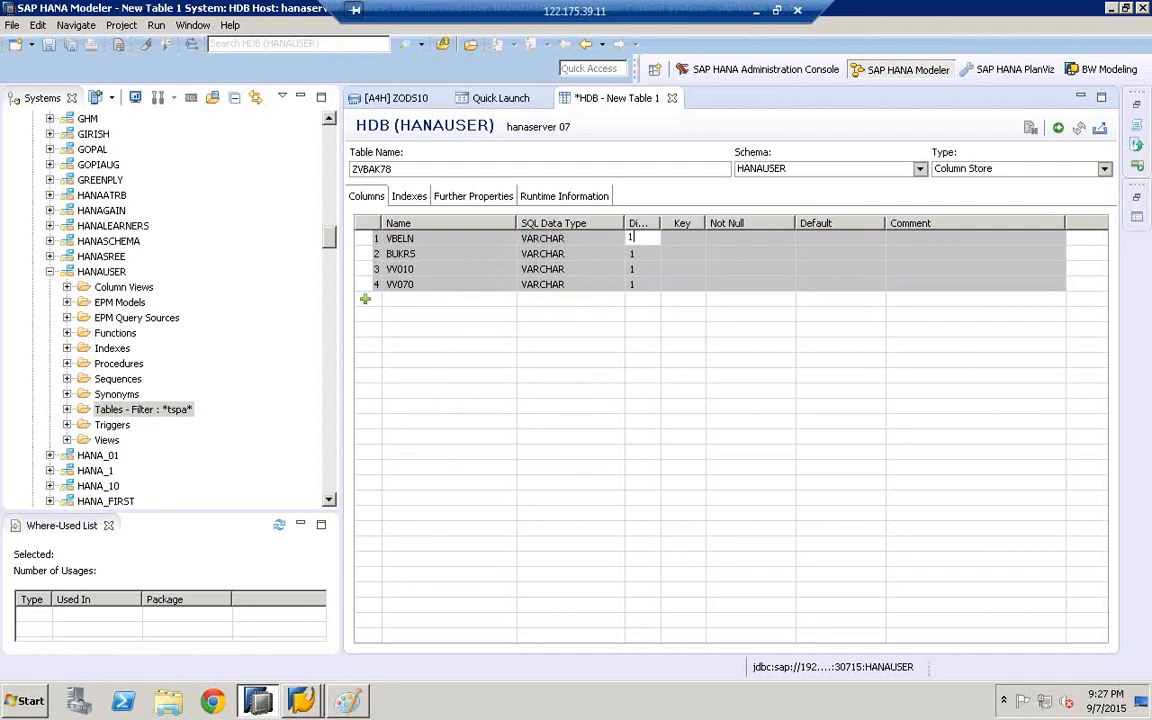
{"action": "type", "text": "0"}
{"action": "left_click", "coordinate": [636, 254]}
{"action": "type", "text": "1"}
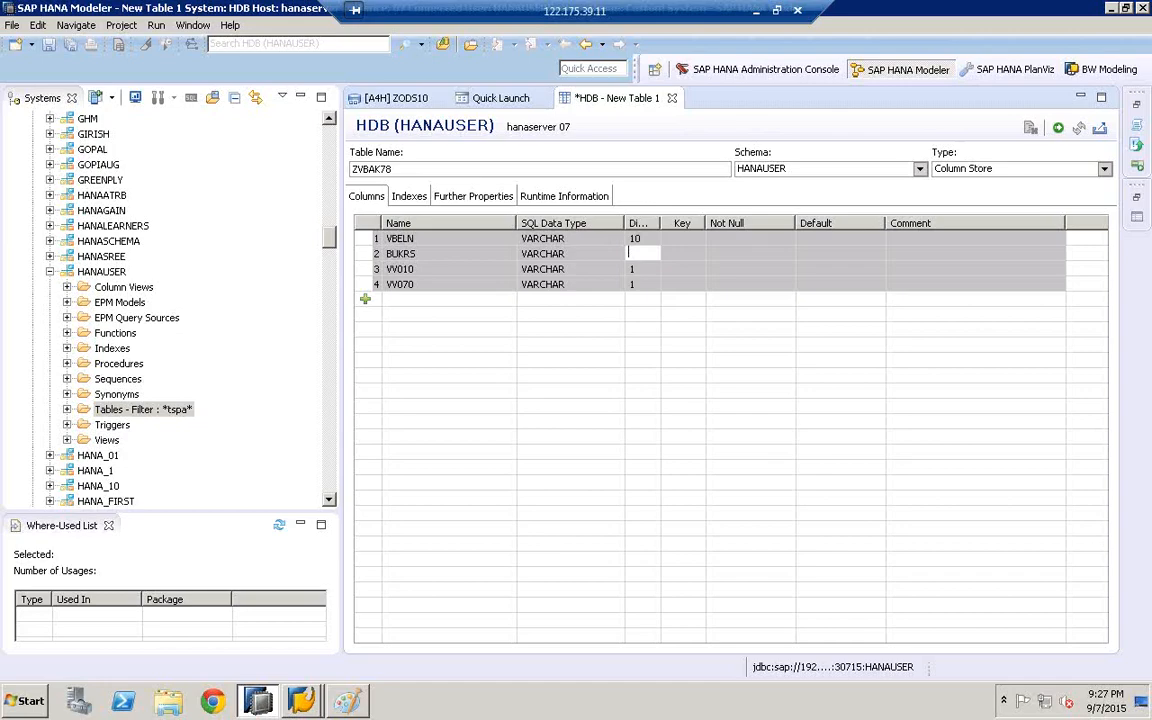
{"action": "type", "text": "10"}
Make VV010 a DECIMAL column of length 10 and clear its key flag.
{"action": "left_click", "coordinate": [553, 268]}
{"action": "left_click", "coordinate": [616, 269]}
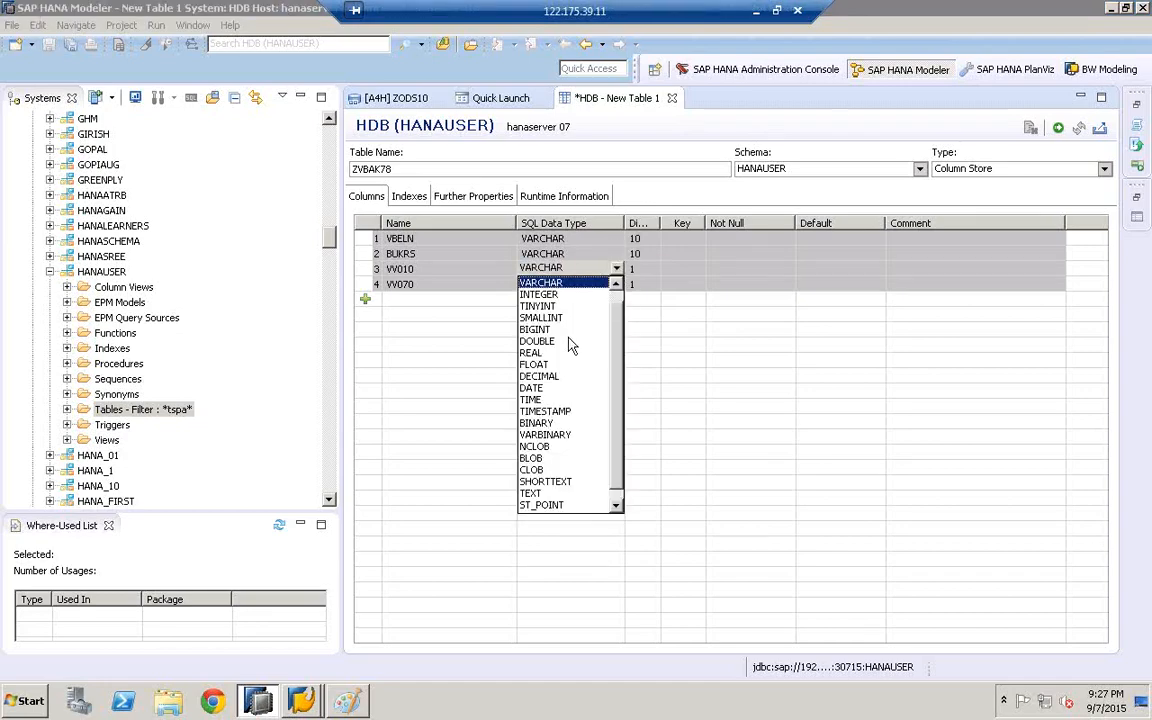
{"action": "left_click", "coordinate": [557, 385]}
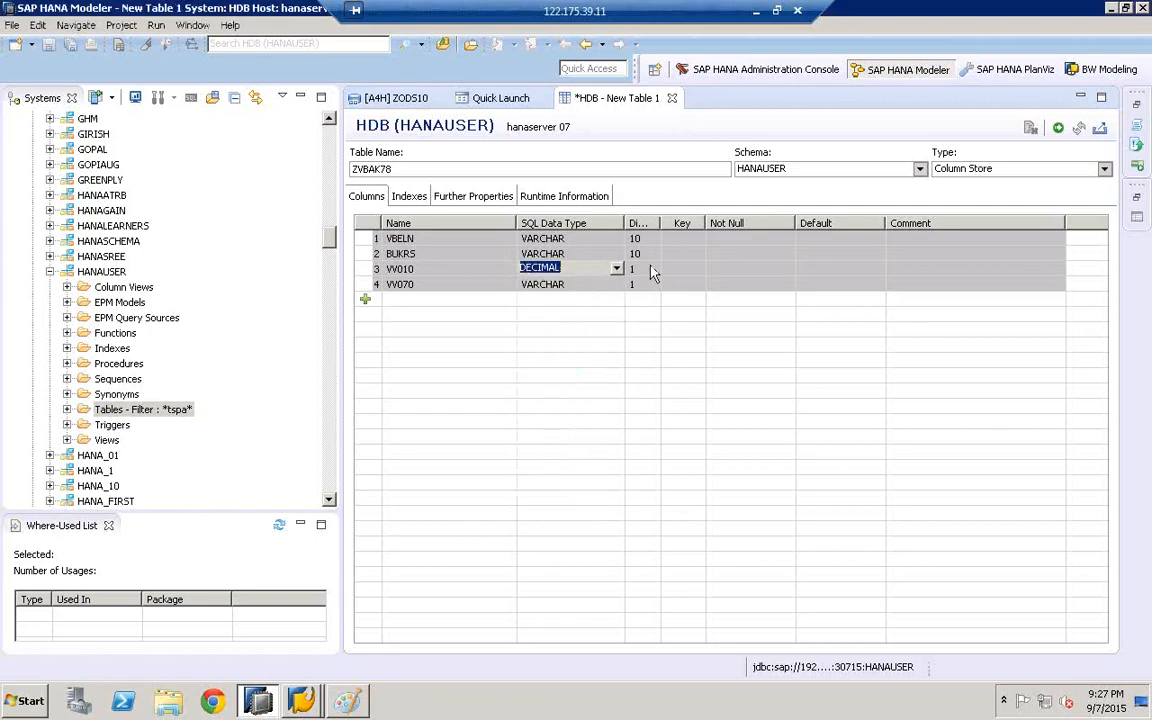
{"action": "left_click", "coordinate": [636, 268]}
{"action": "type", "text": "1"}
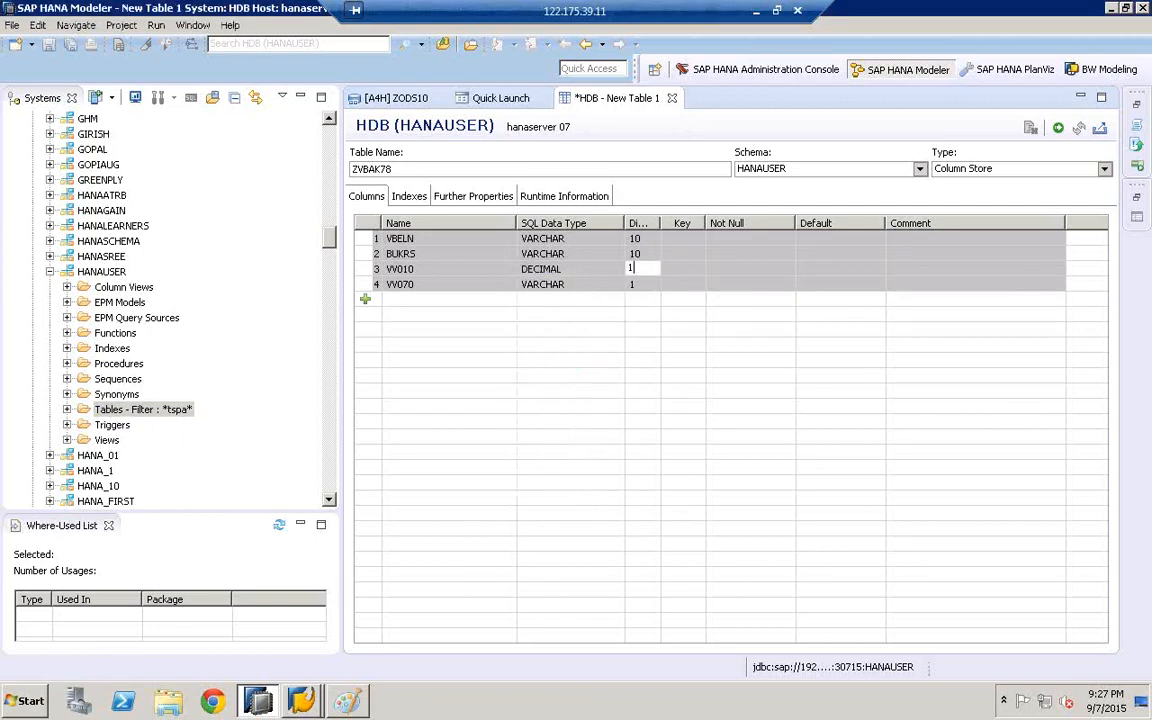
{"action": "left_click", "coordinate": [686, 269]}
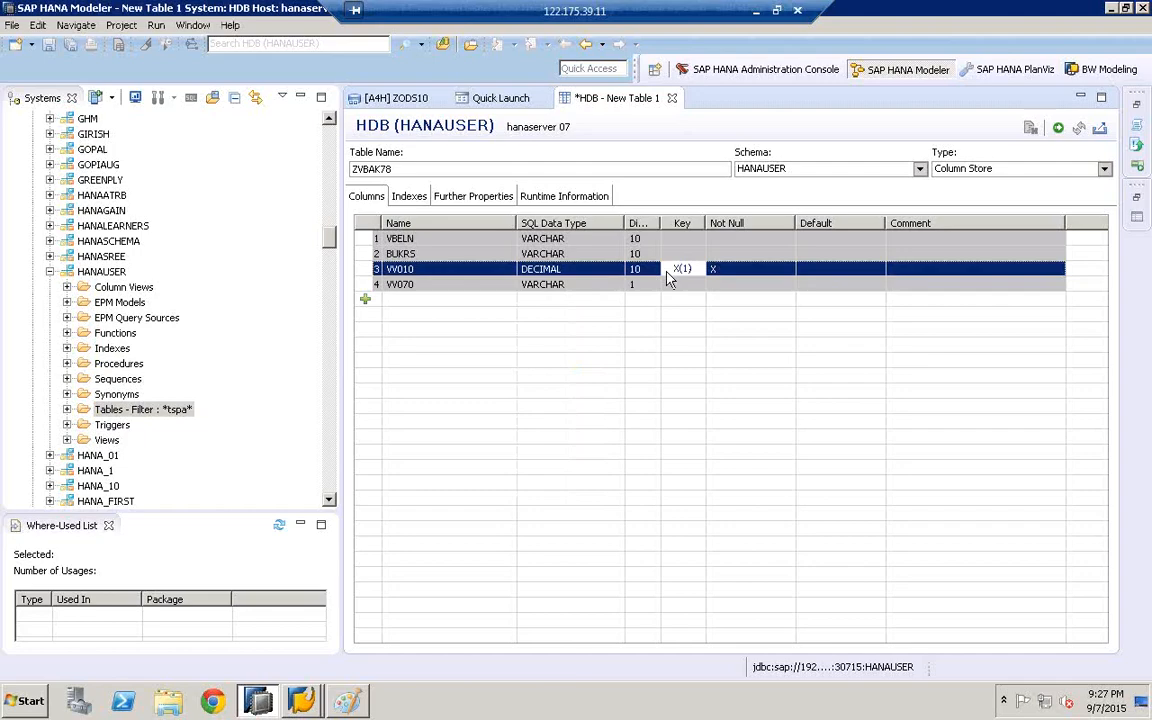
{"action": "left_click", "coordinate": [672, 271]}
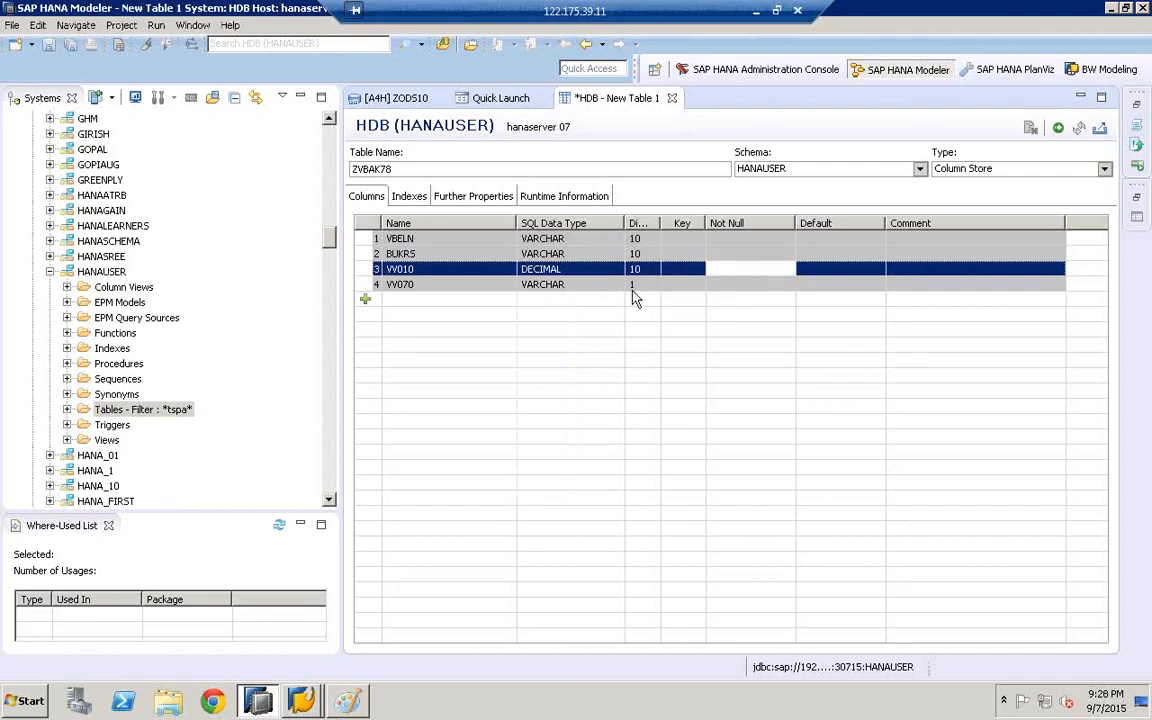
Make VV070 a DECIMAL column of length 10.
{"action": "left_click", "coordinate": [632, 285]}
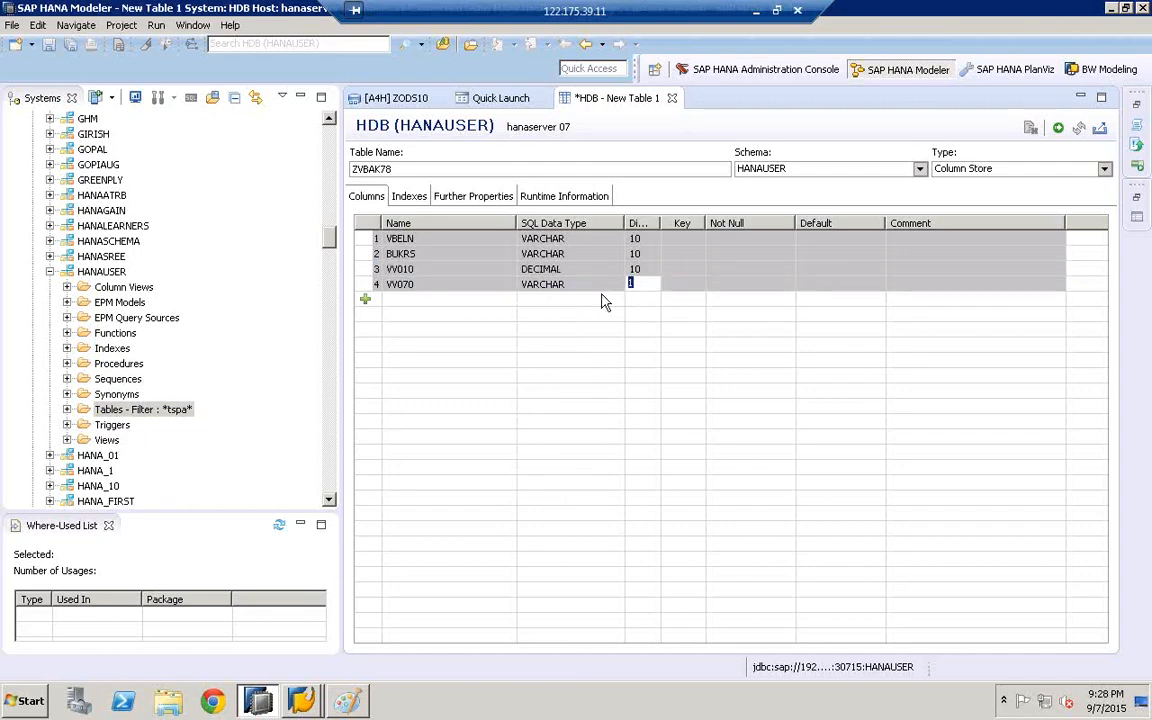
{"action": "left_click", "coordinate": [600, 291]}
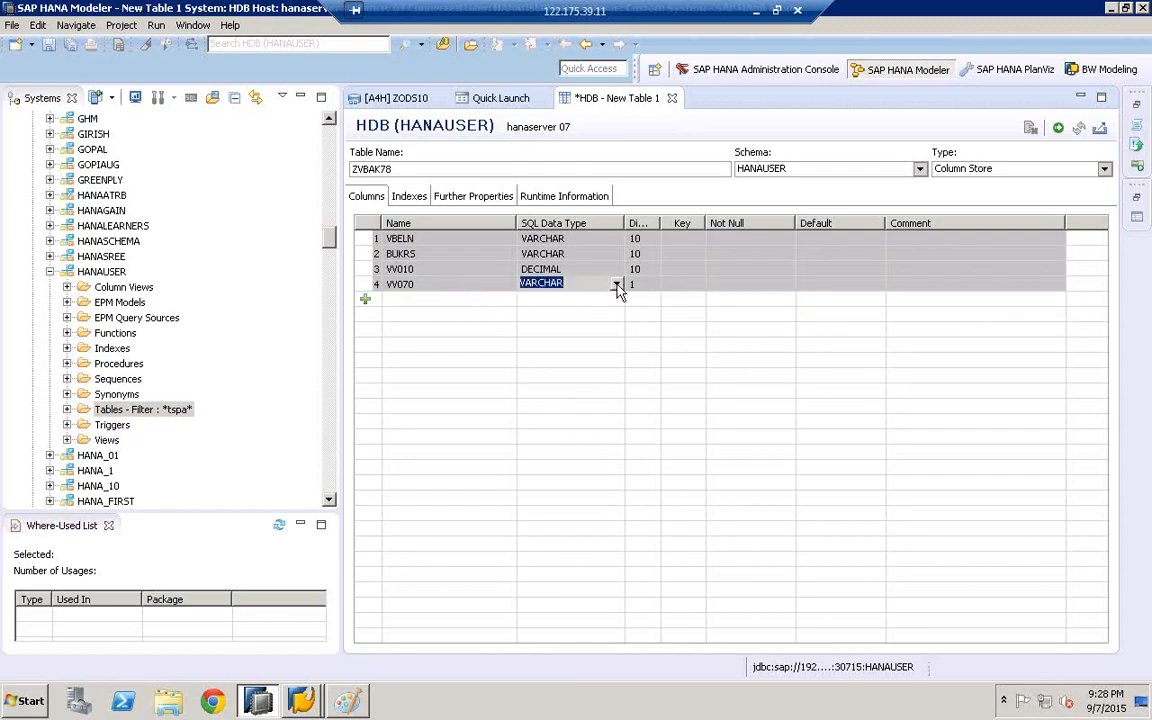
{"action": "left_click", "coordinate": [616, 285]}
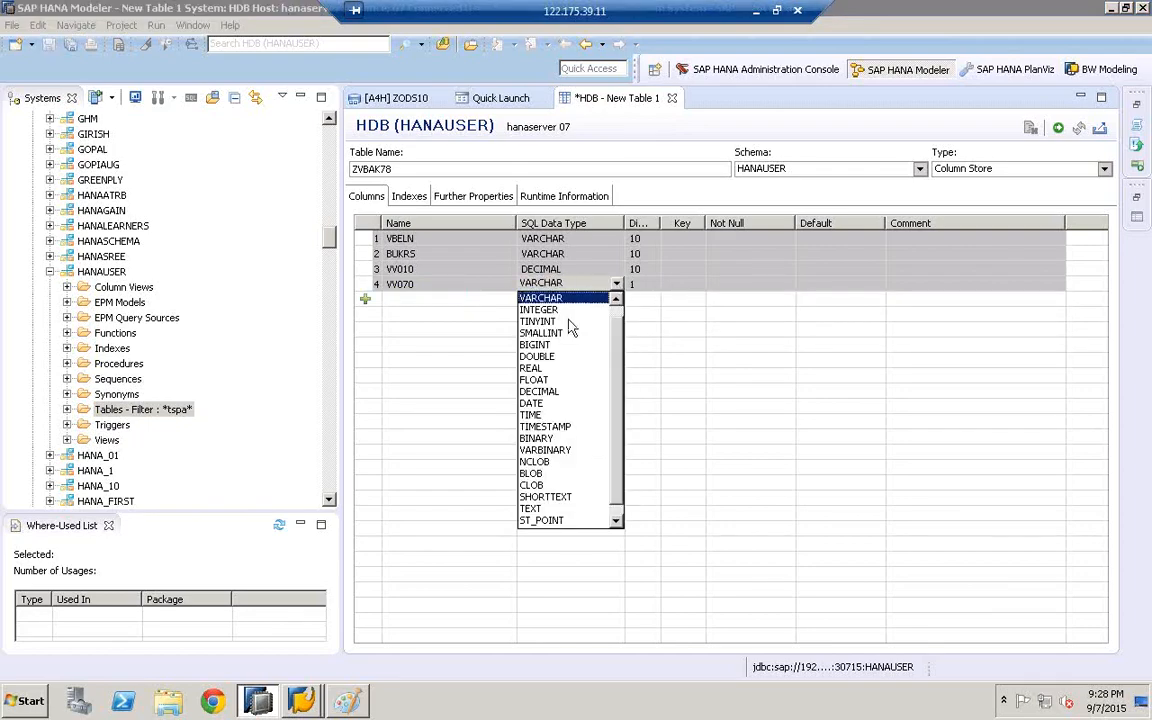
{"action": "left_click", "coordinate": [578, 391]}
{"action": "left_click", "coordinate": [641, 287]}
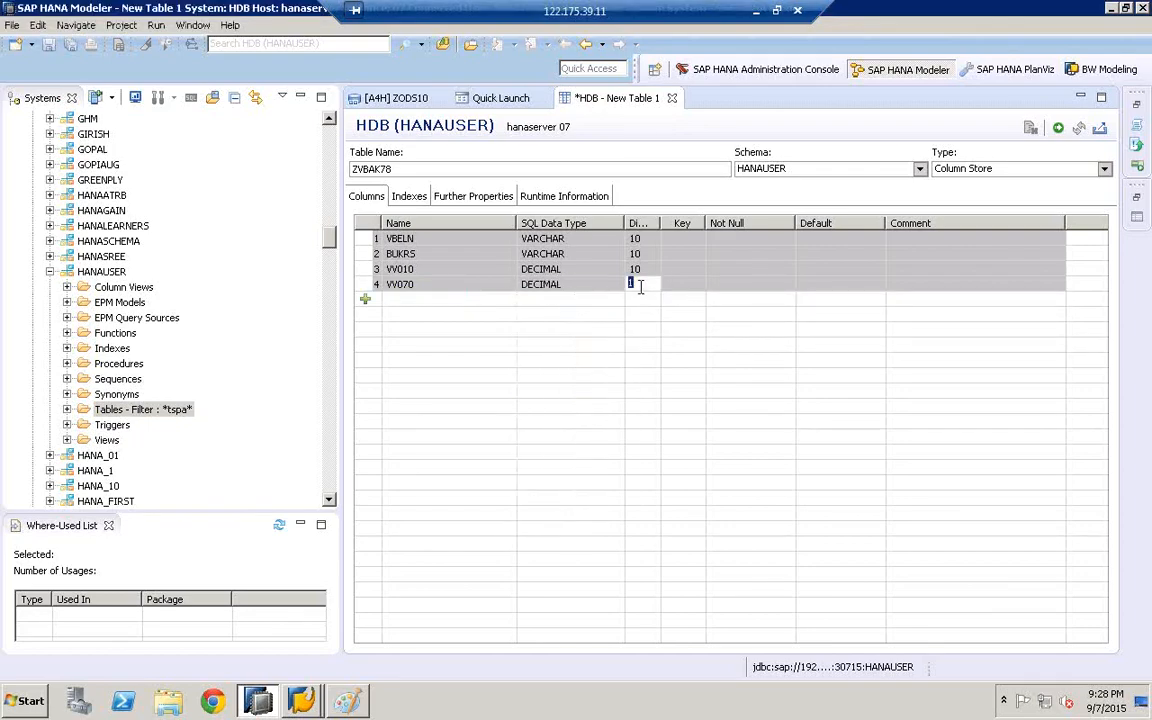
{"action": "type", "text": "10"}
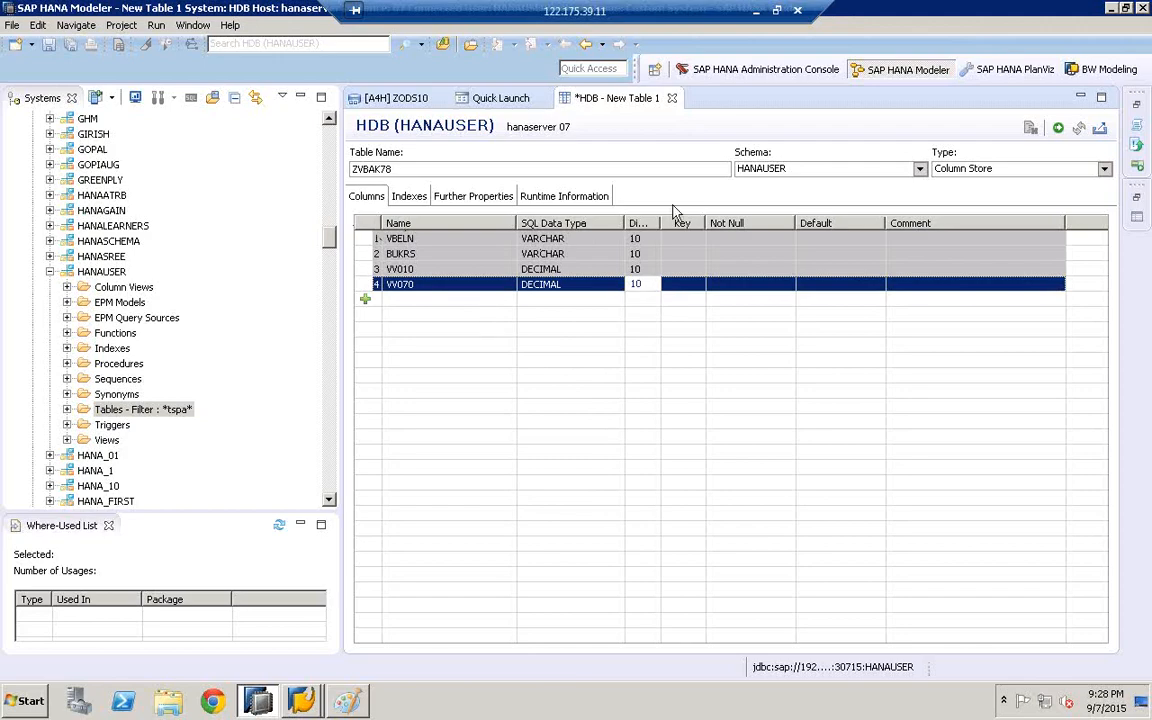
Execute the create statement for HANAUSER.ZVBAK78 and expand the Tables - Filter node.
{"action": "left_click", "coordinate": [1058, 130]}
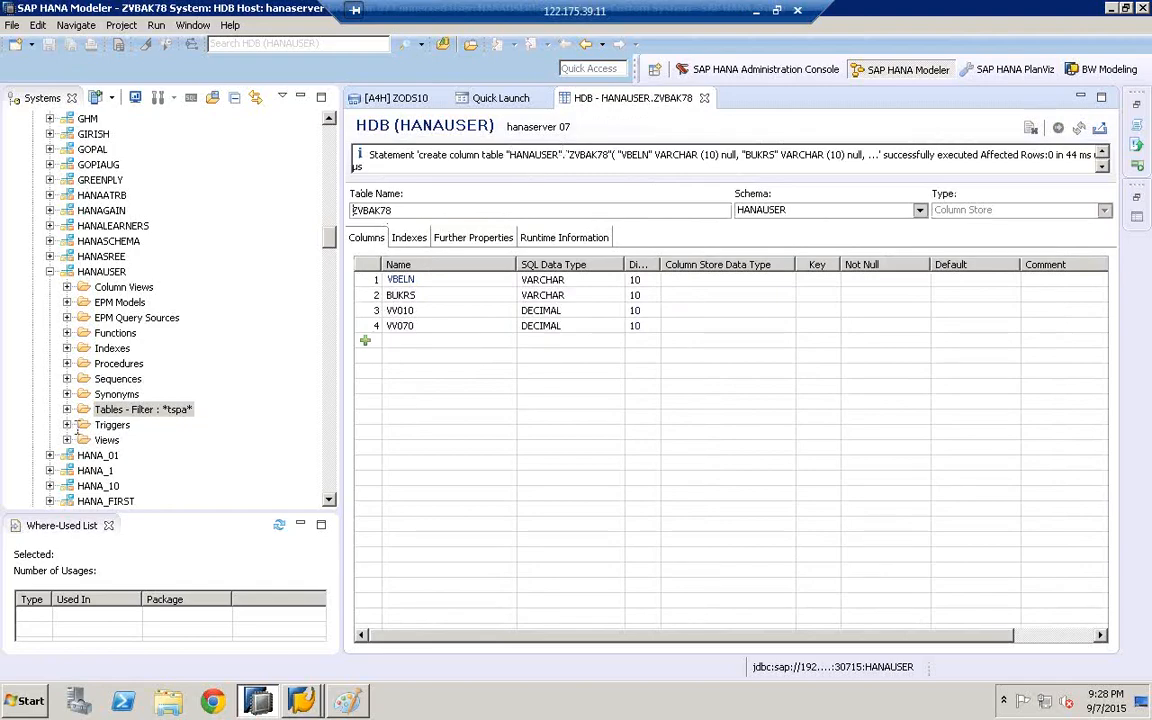
{"action": "double_click", "coordinate": [396, 210]}
{"action": "key", "text": "ctrl+c"}
{"action": "double_click", "coordinate": [112, 410]}
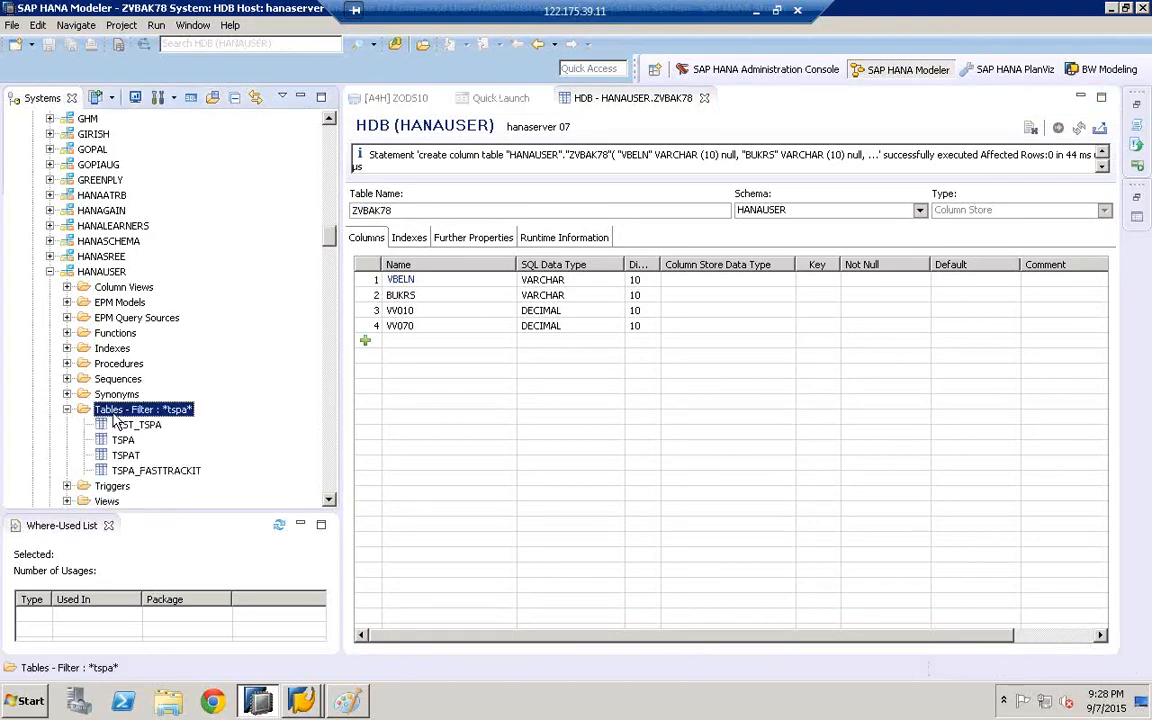
Filter HANAUSER's tables on ZVBAK78 as a whole word and select the ZVBAK78 table.
{"action": "right_click", "coordinate": [117, 412]}
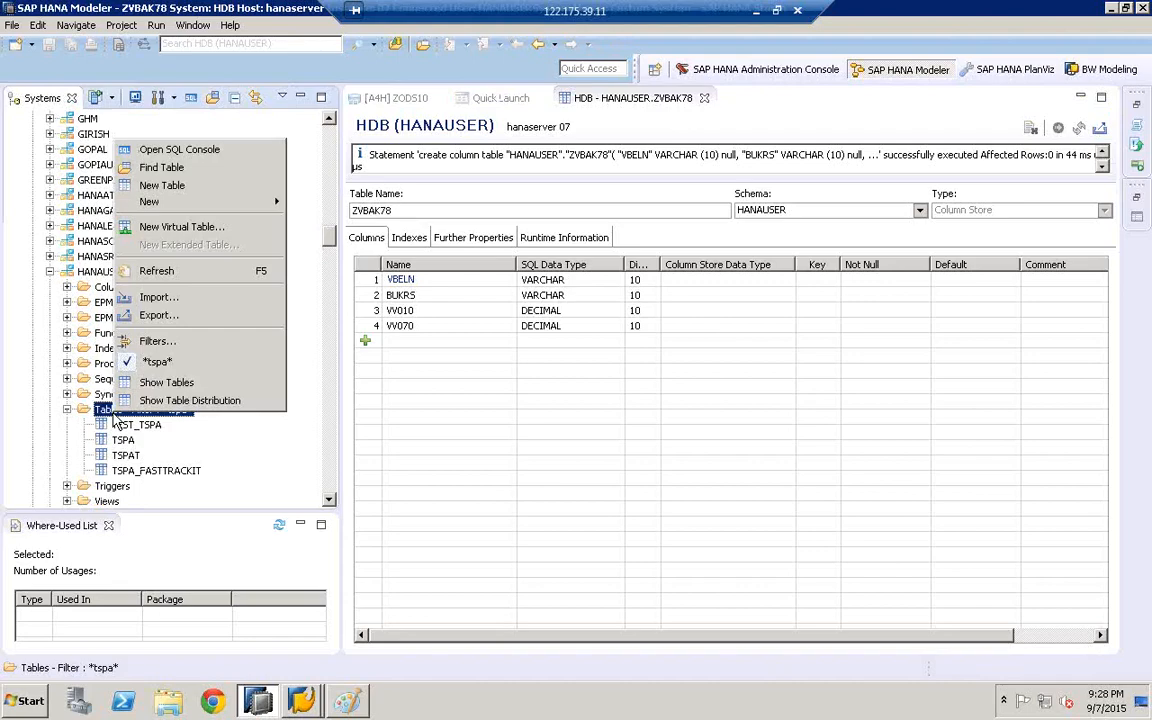
{"action": "left_click", "coordinate": [173, 345]}
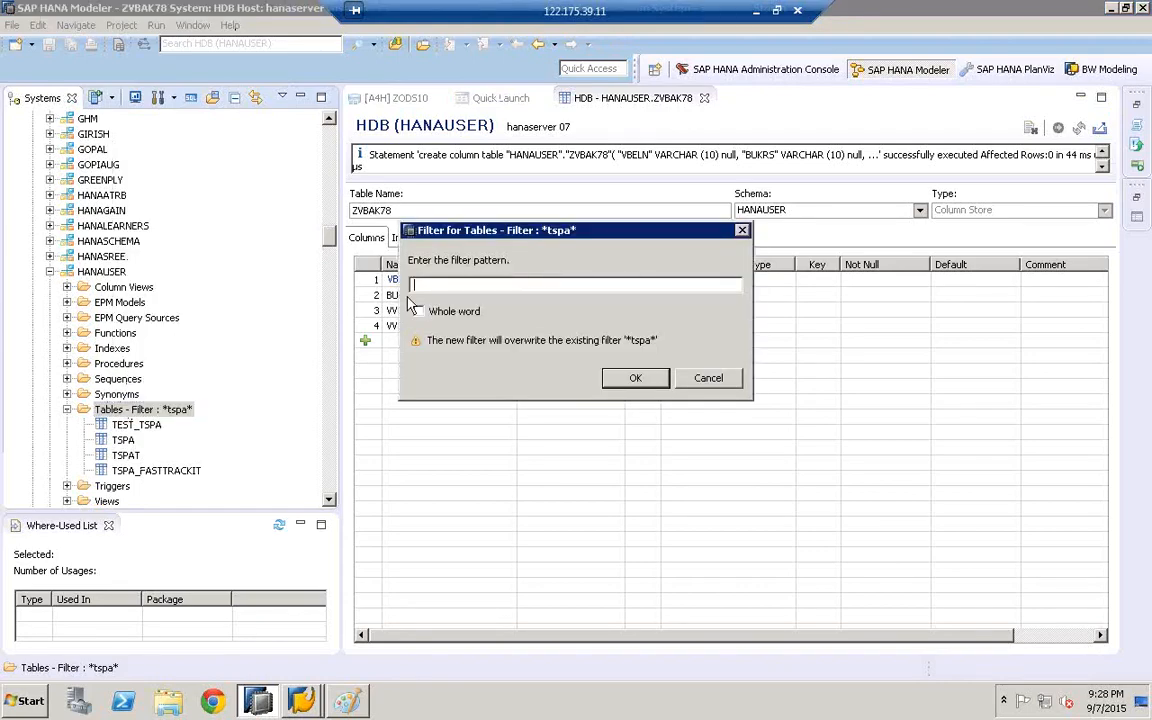
{"action": "key", "text": "ctrl+v"}
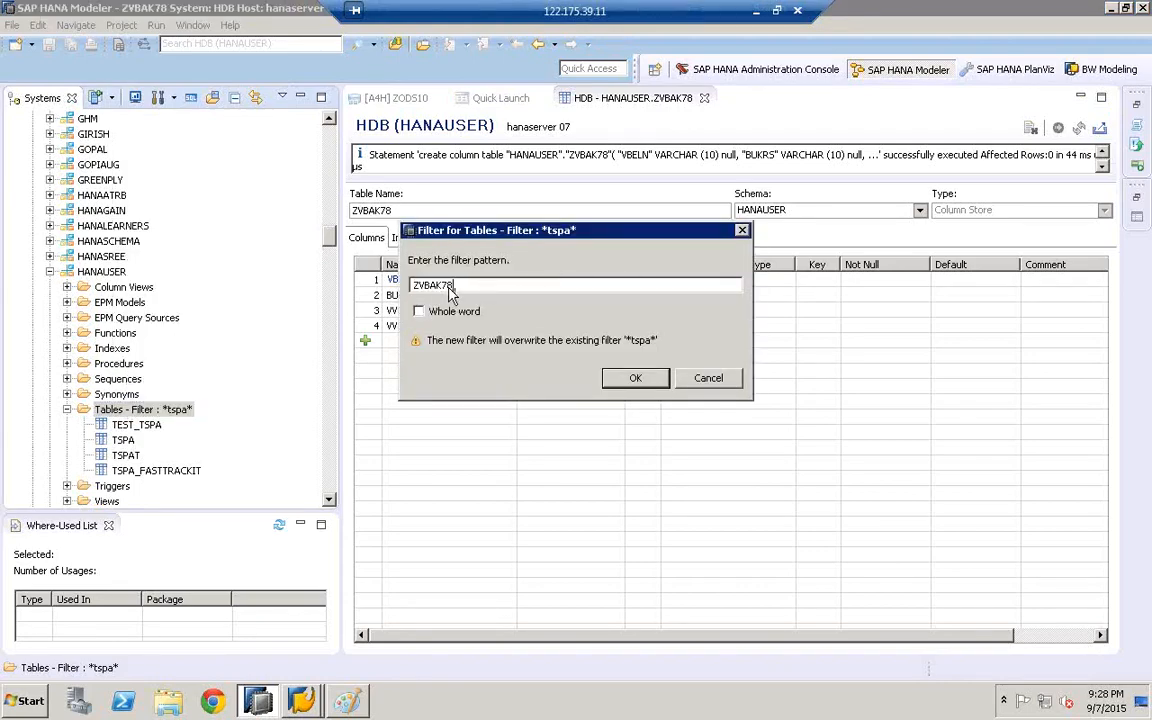
{"action": "left_click", "coordinate": [419, 312]}
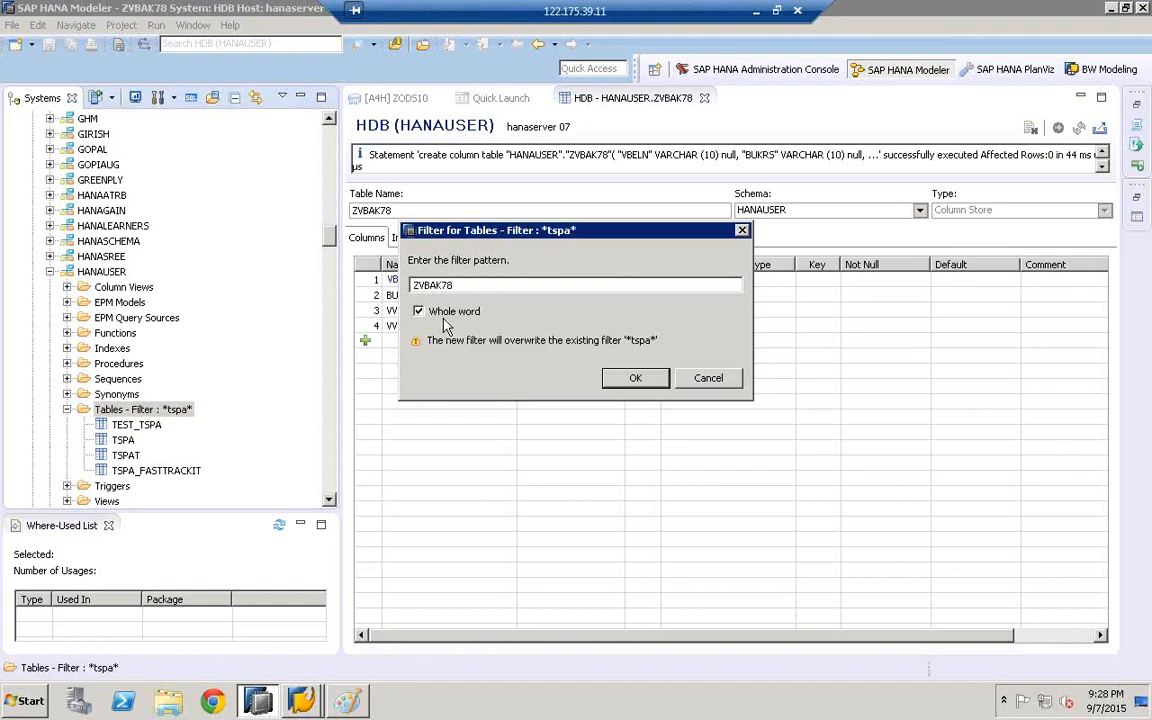
{"action": "left_click", "coordinate": [628, 378]}
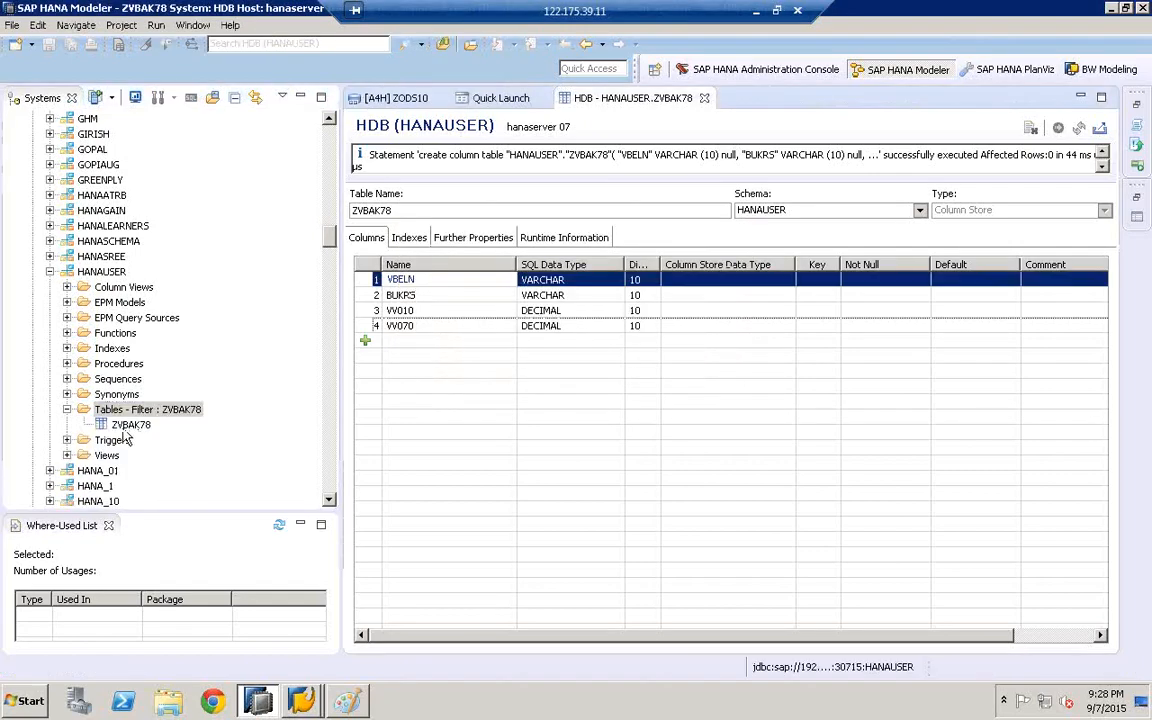
{"action": "left_click", "coordinate": [129, 430]}
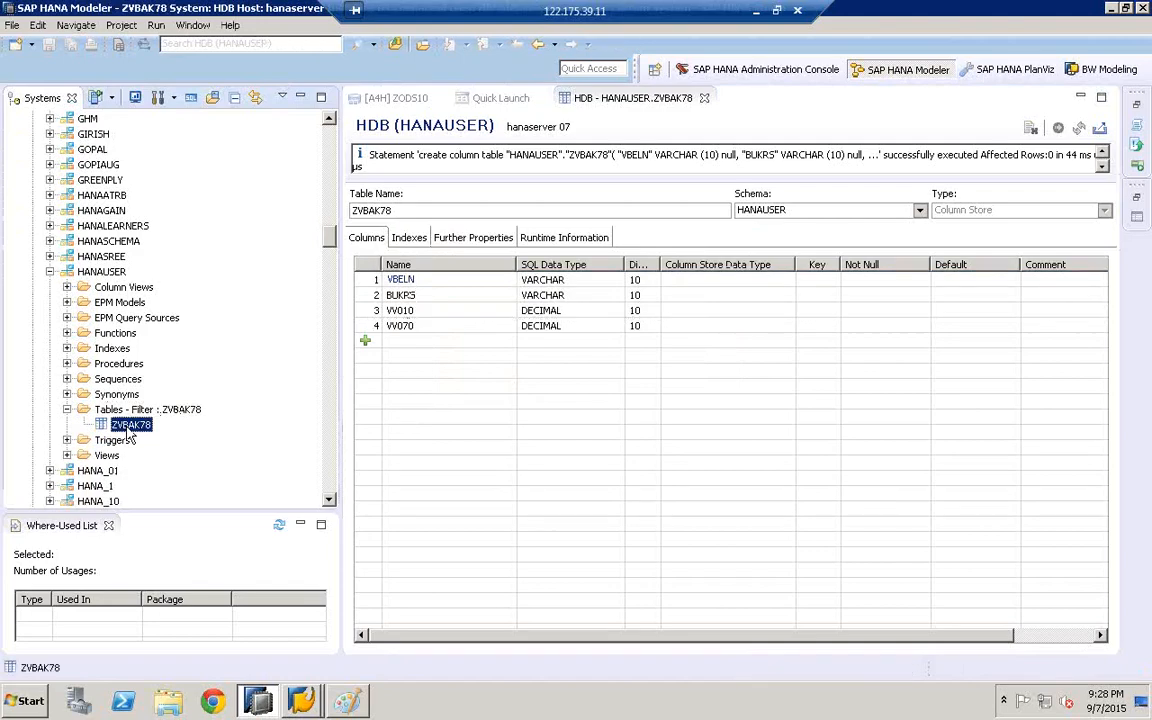
Generate an INSERT statement for ZVBAK78 and insert the row ('1000','2000',10,20).
{"action": "right_click", "coordinate": [128, 434]}
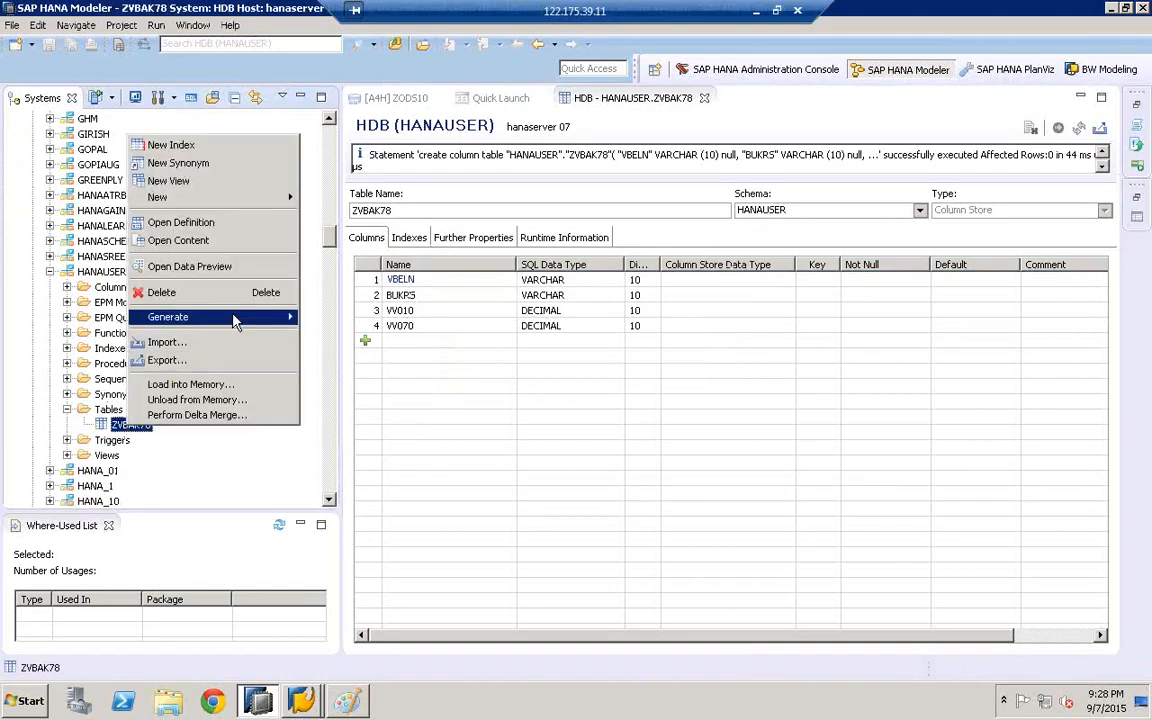
{"action": "mouse_move", "coordinate": [235, 318]}
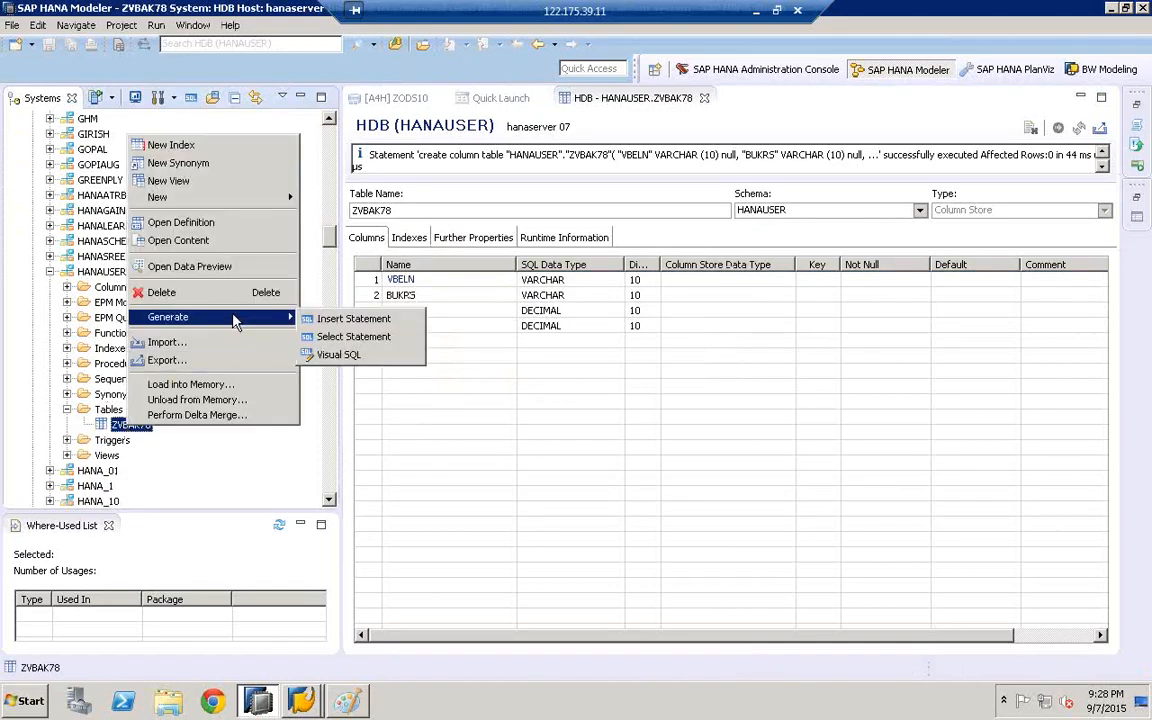
{"action": "left_click", "coordinate": [353, 320]}
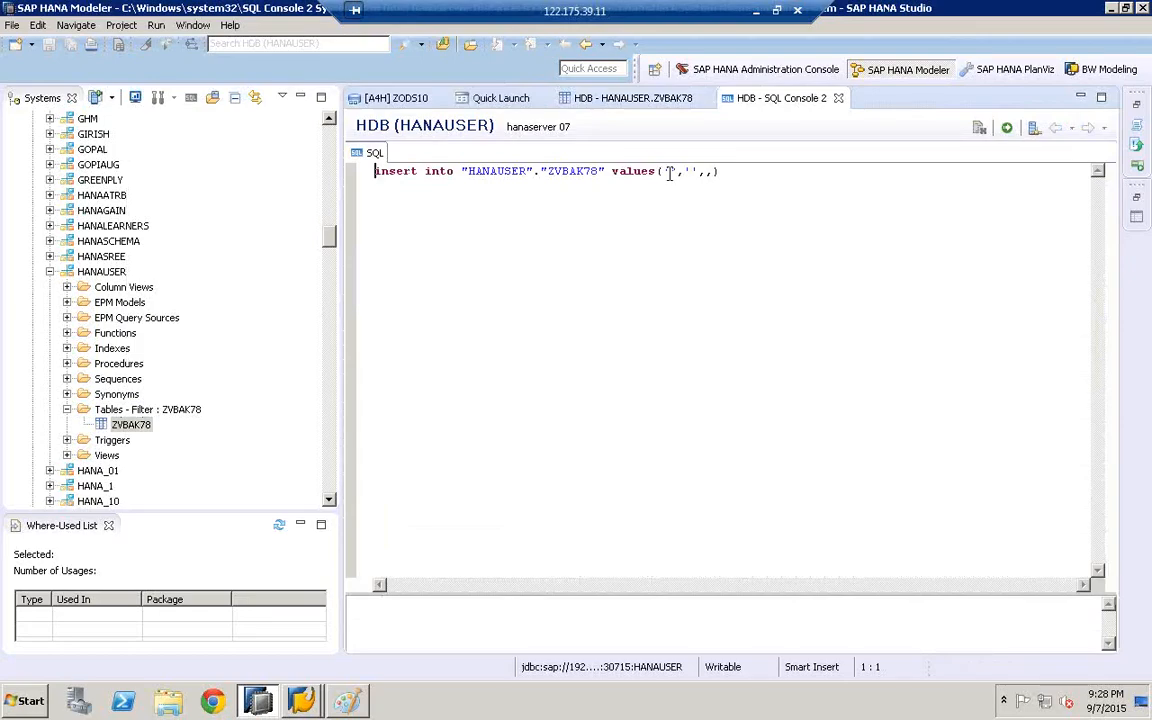
{"action": "left_click", "coordinate": [669, 173]}
{"action": "type", "text": "100"}
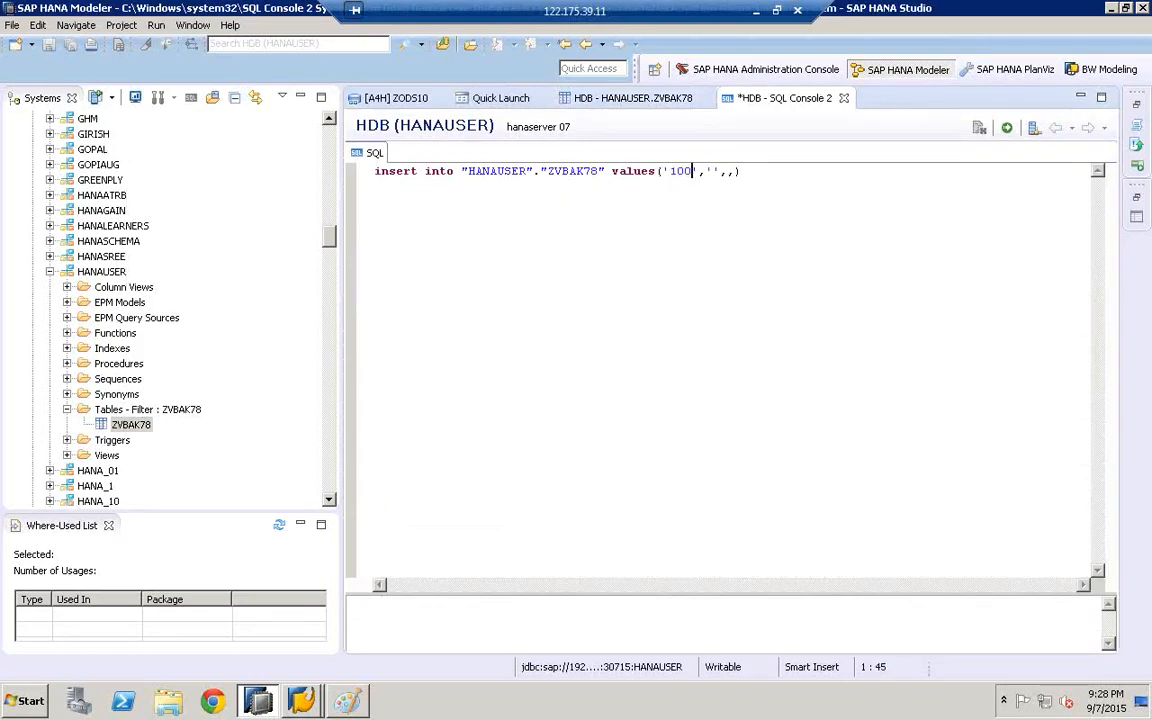
{"action": "key", "text": "BackSpace"}
{"action": "key", "text": "BackSpace"}
{"action": "key", "text": "BackSpace"}
{"action": "type", "text": "1000"}
{"action": "left_click", "coordinate": [722, 180]}
{"action": "type", "text": "2000',"}
{"action": "type", "text": "10"}
{"action": "type", "text": ","}
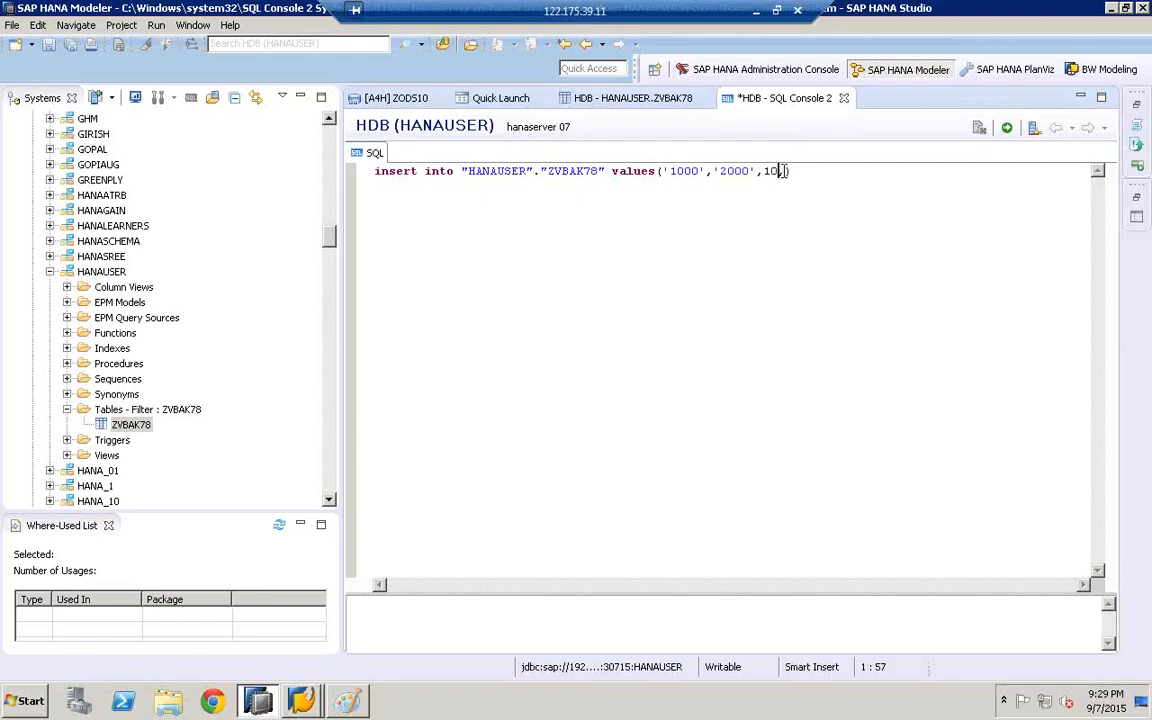
{"action": "type", "text": "20"}
{"action": "left_click", "coordinate": [1007, 130]}
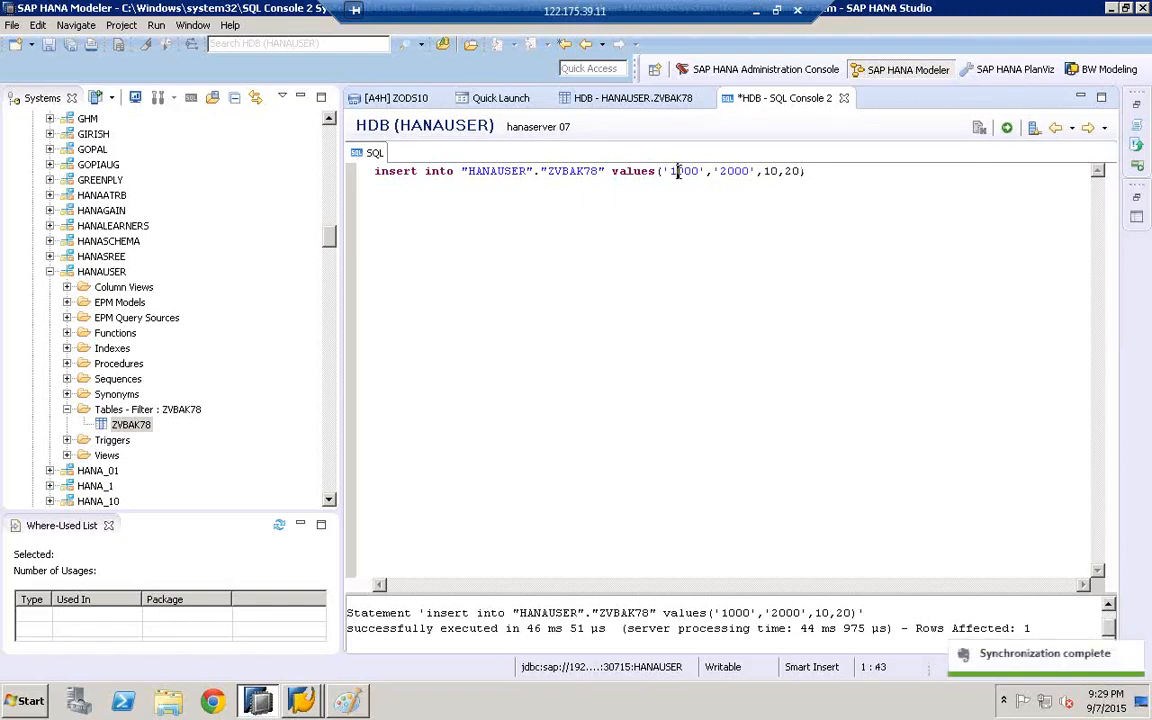
Change the values to ('2000','3000',80,90), run the insert, and right-click ZVBAK78.
{"action": "key", "text": "BackSpace"}
{"action": "type", "text": "2"}
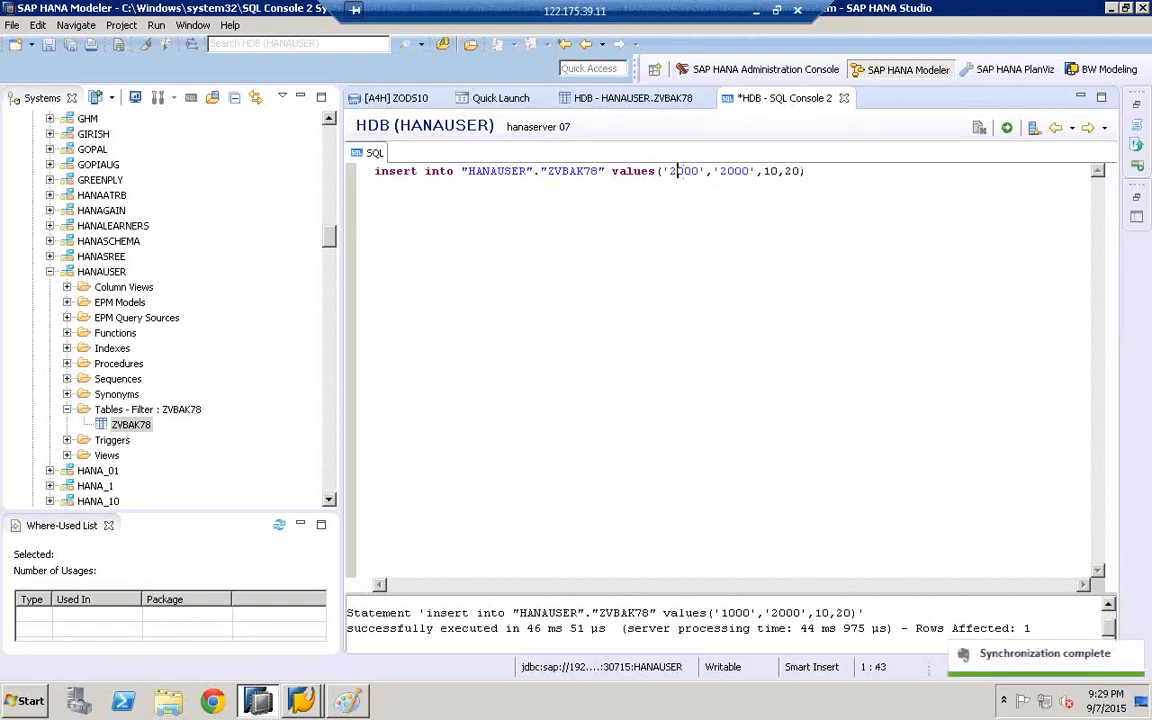
{"action": "left_click", "coordinate": [727, 171]}
{"action": "key", "text": "BackSpace"}
{"action": "type", "text": "3"}
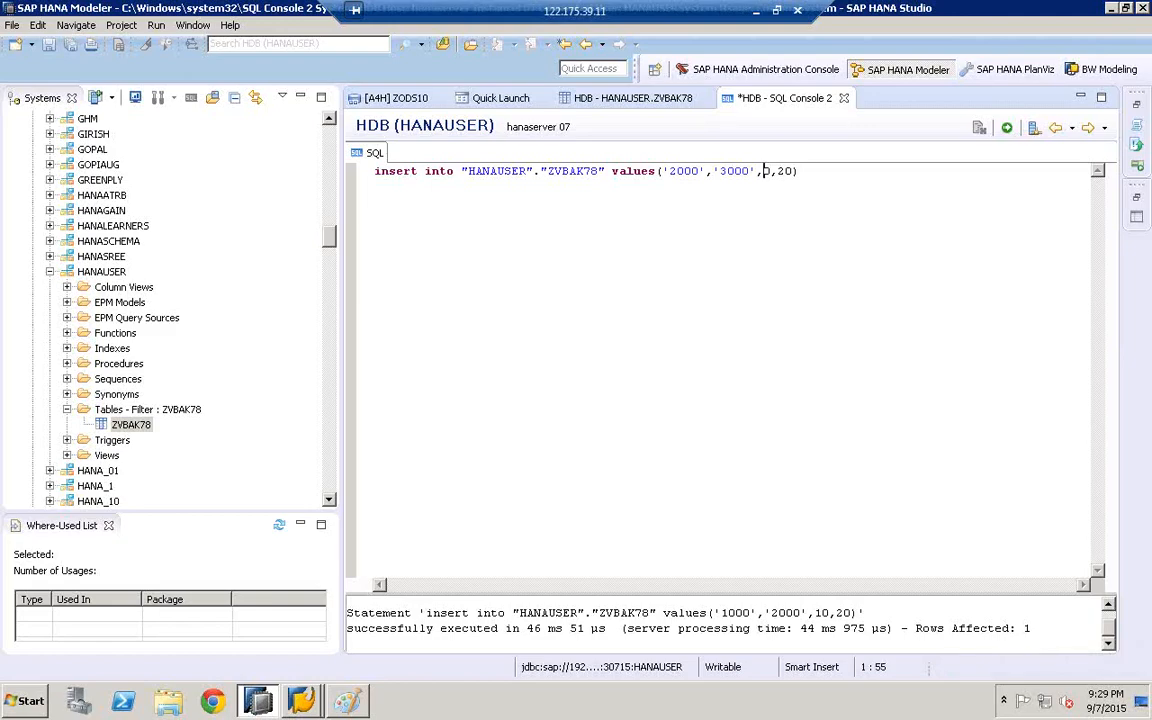
{"action": "key", "text": "BackSpace"}
{"action": "type", "text": "8"}
{"action": "left_click", "coordinate": [793, 172]}
{"action": "key", "text": "BackSpace"}
{"action": "type", "text": "9"}
{"action": "left_click", "coordinate": [1007, 130]}
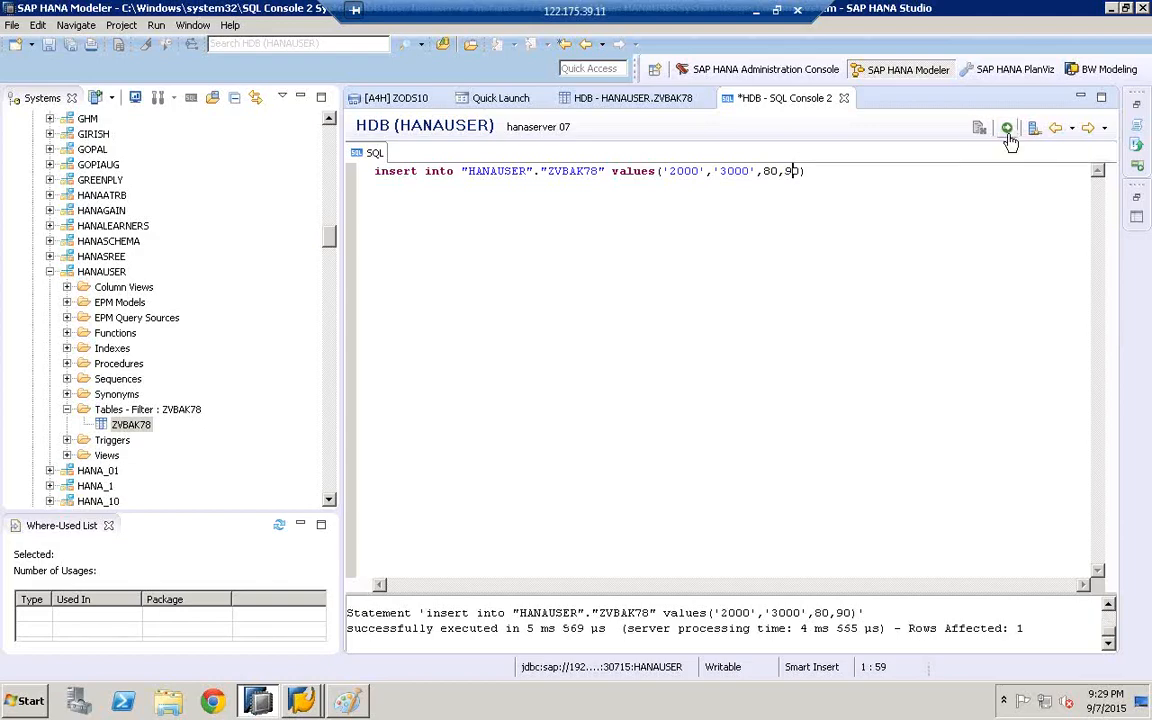
{"action": "left_click", "coordinate": [142, 429]}
{"action": "right_click", "coordinate": [140, 424]}
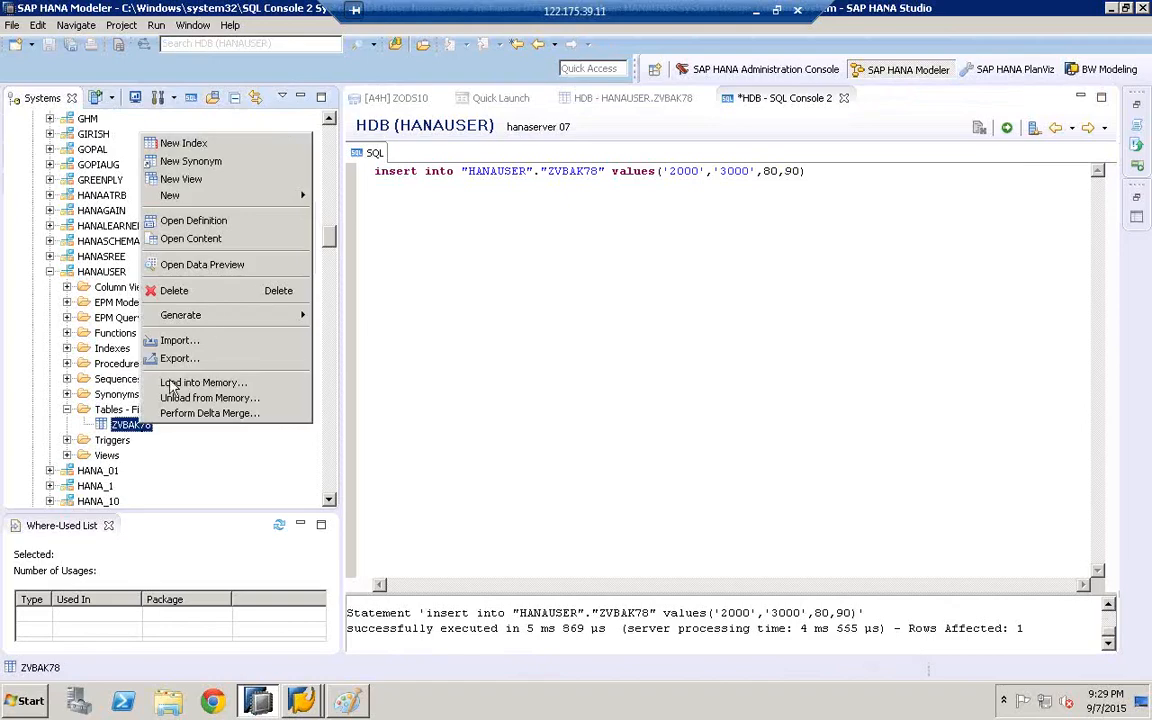
Open the data preview of ZVBAK78 to see both inserted rows.
{"action": "left_click", "coordinate": [236, 266]}
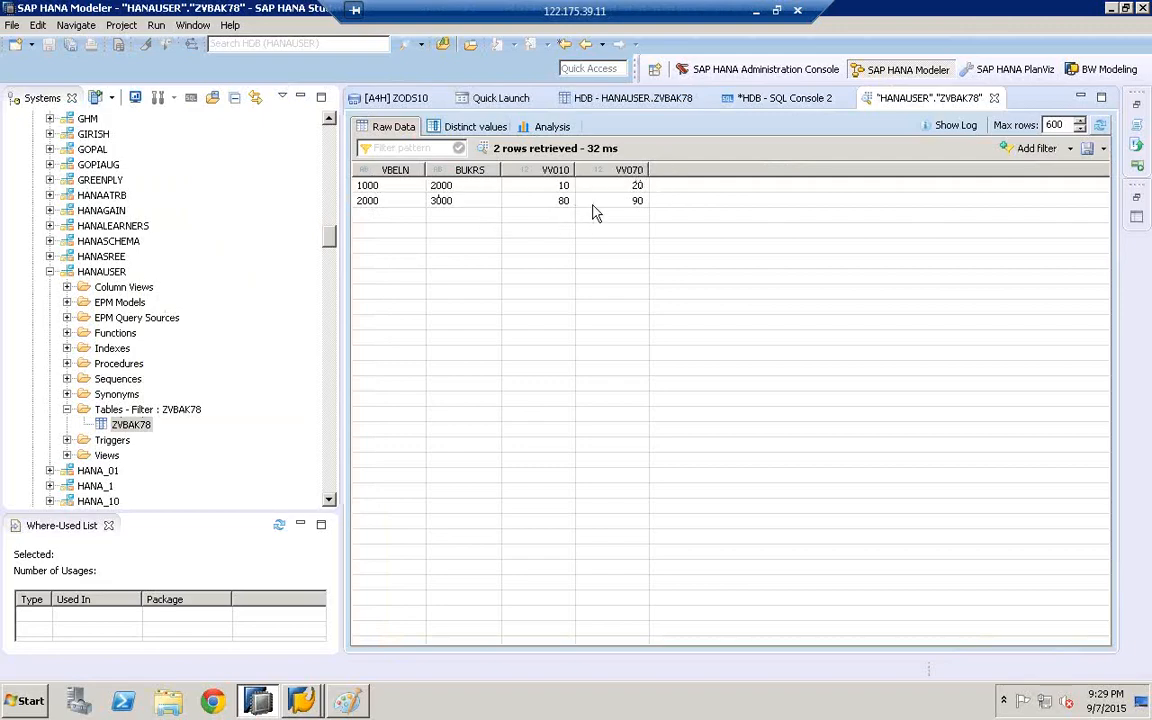
{"action": "left_click", "coordinate": [117, 428]}
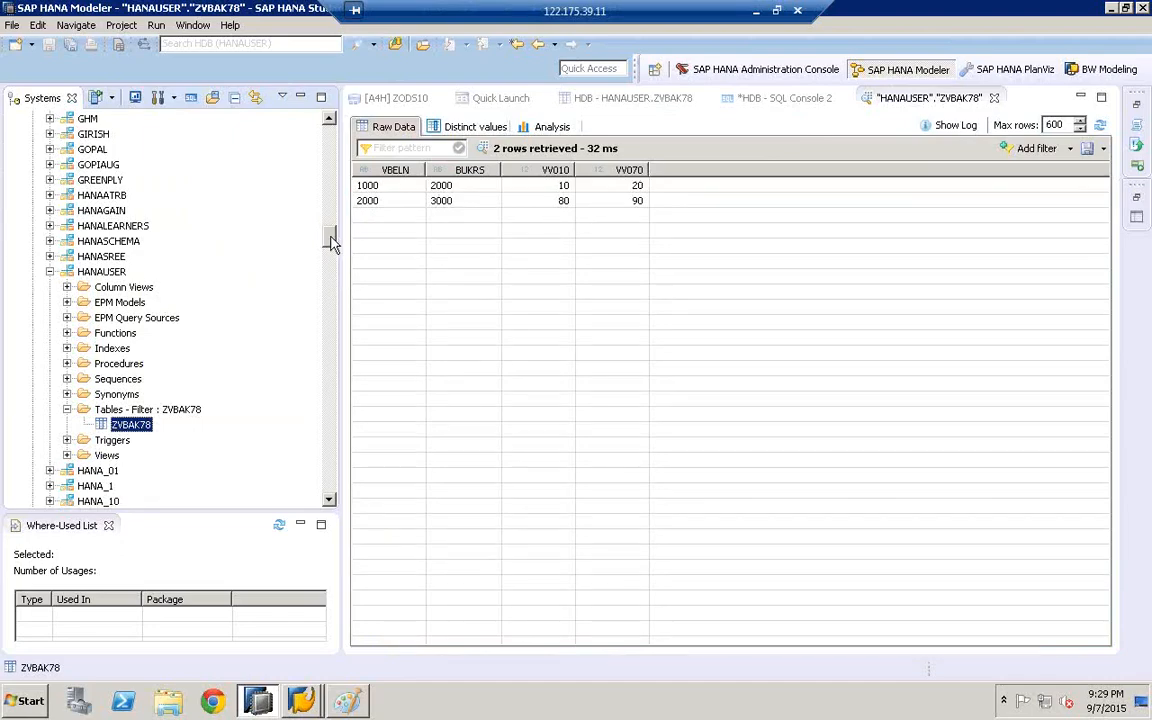
{"action": "left_click_drag", "start_coordinate": [331, 237], "coordinate": [329, 121]}
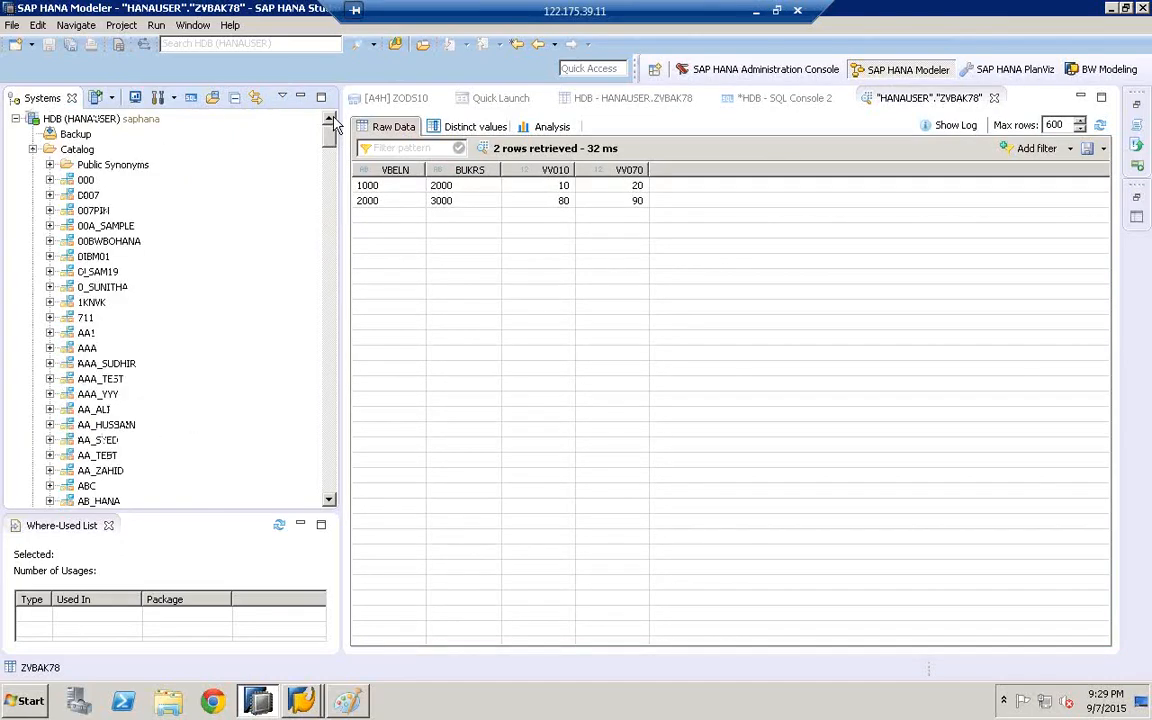
Collapse Catalog and create package bw89 under Content with description bw89.
{"action": "left_click", "coordinate": [32, 149]}
{"action": "left_click", "coordinate": [76, 165]}
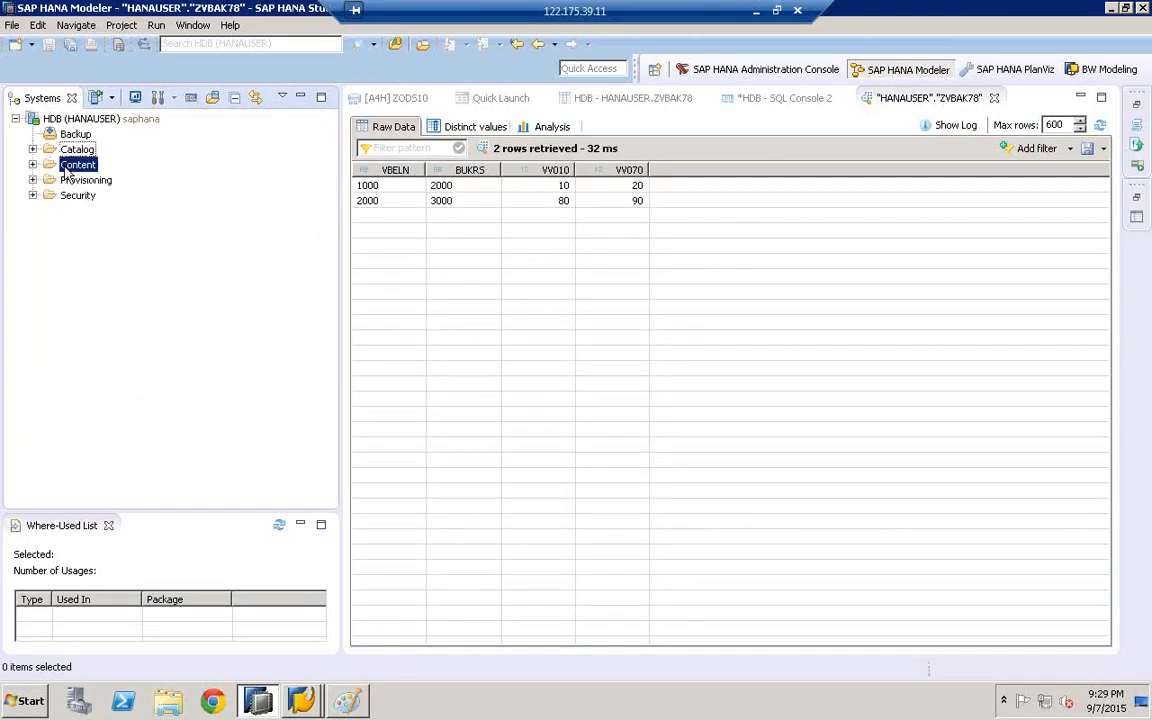
{"action": "right_click", "coordinate": [73, 171]}
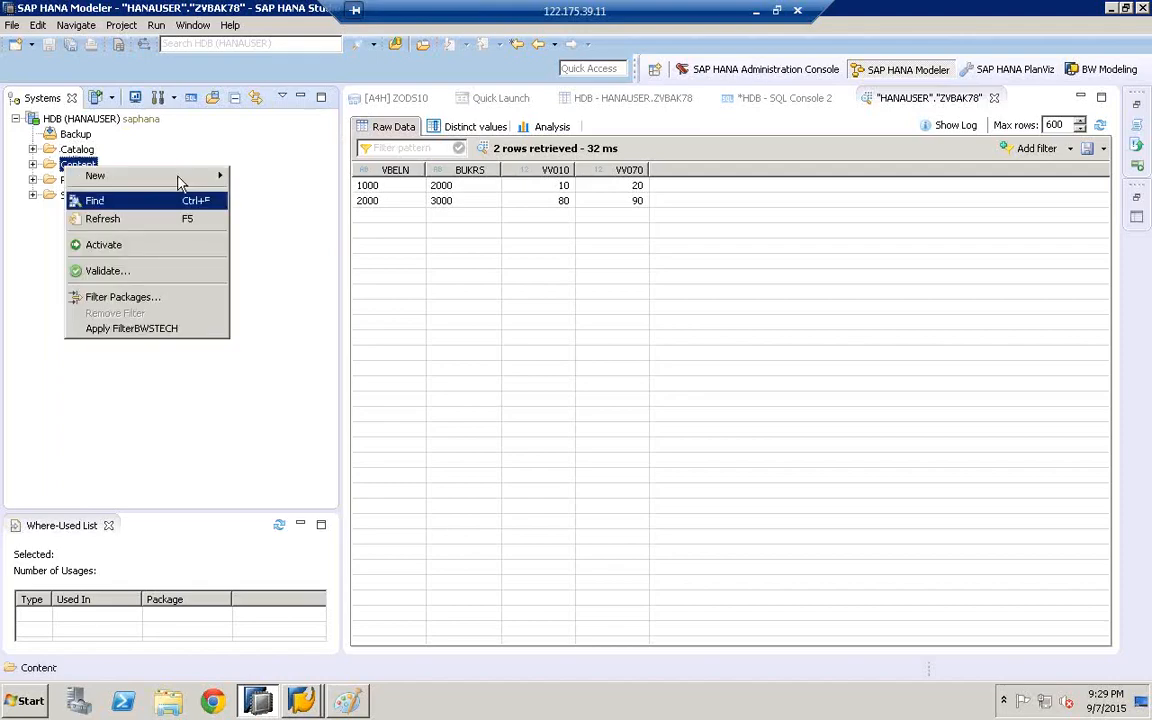
{"action": "mouse_move", "coordinate": [222, 176]}
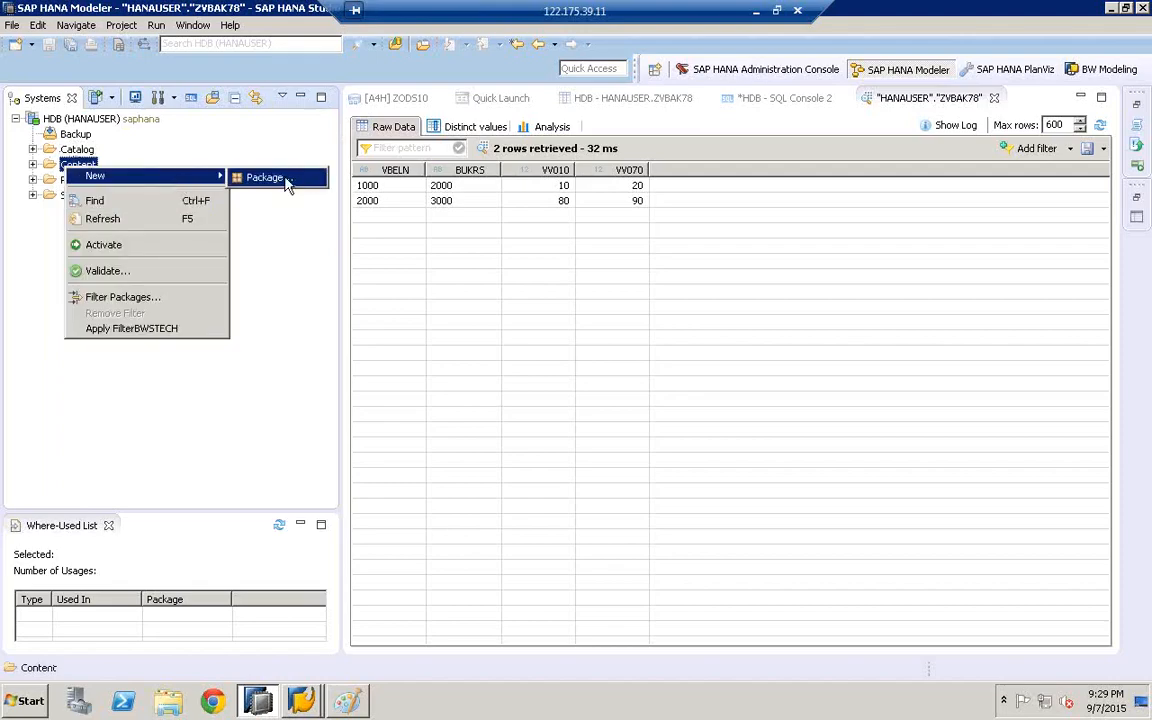
{"action": "left_click", "coordinate": [287, 182]}
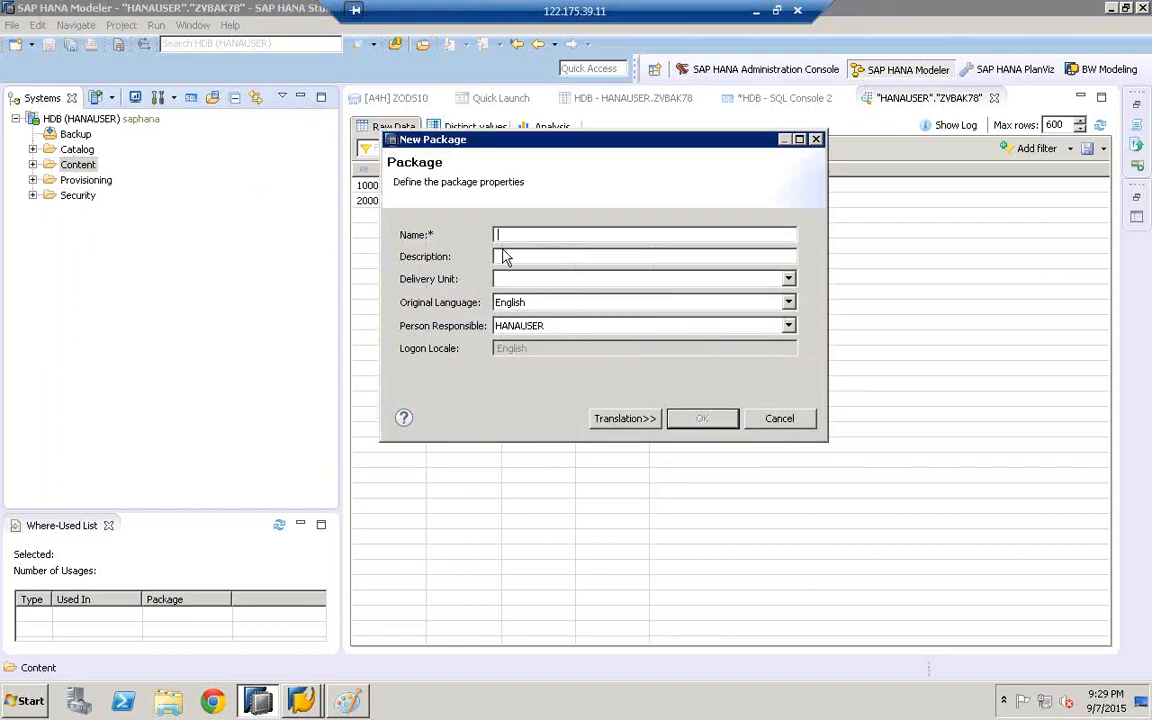
{"action": "type", "text": "bw89"}
{"action": "left_click", "coordinate": [508, 255]}
{"action": "left_click", "coordinate": [702, 418]}
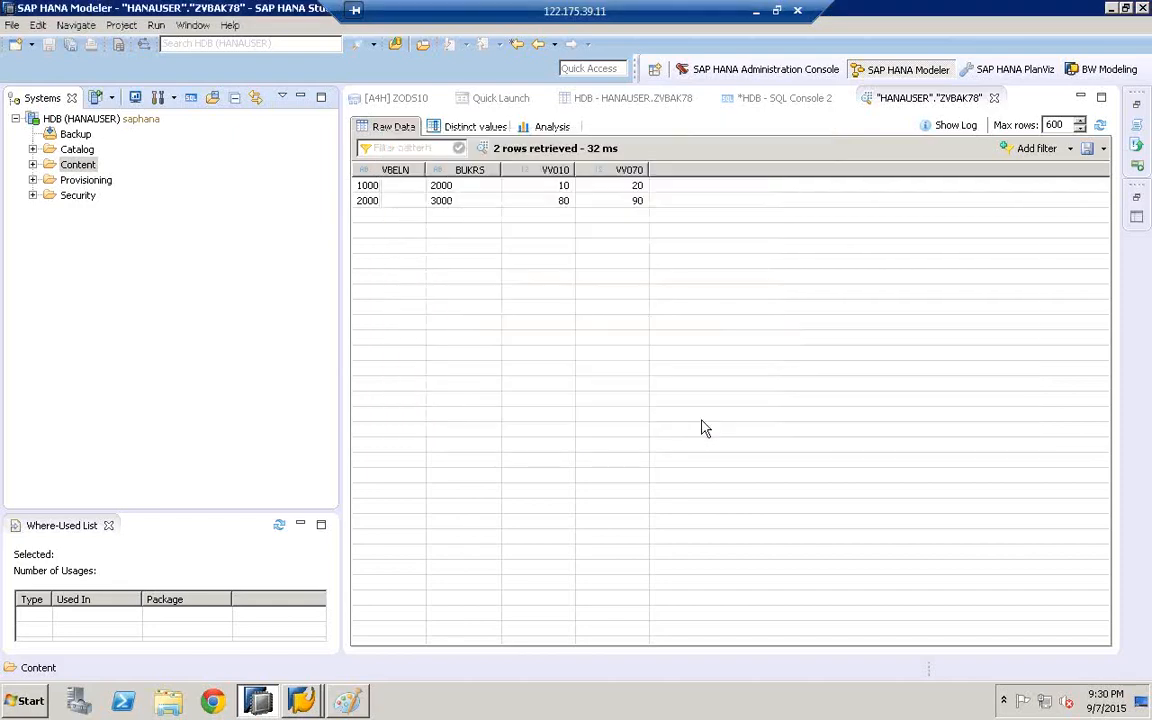
Expand Content, locate package bw89, and start a new Analytic View in it.
{"action": "left_click", "coordinate": [33, 164]}
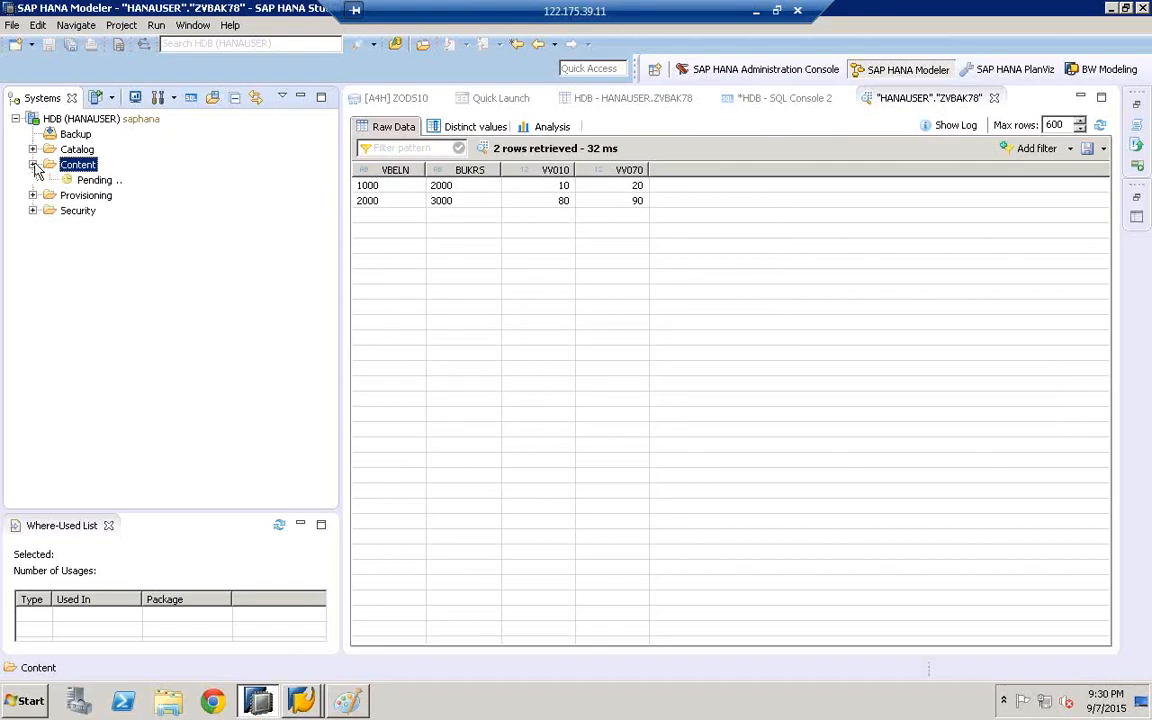
{"action": "left_click", "coordinate": [87, 197]}
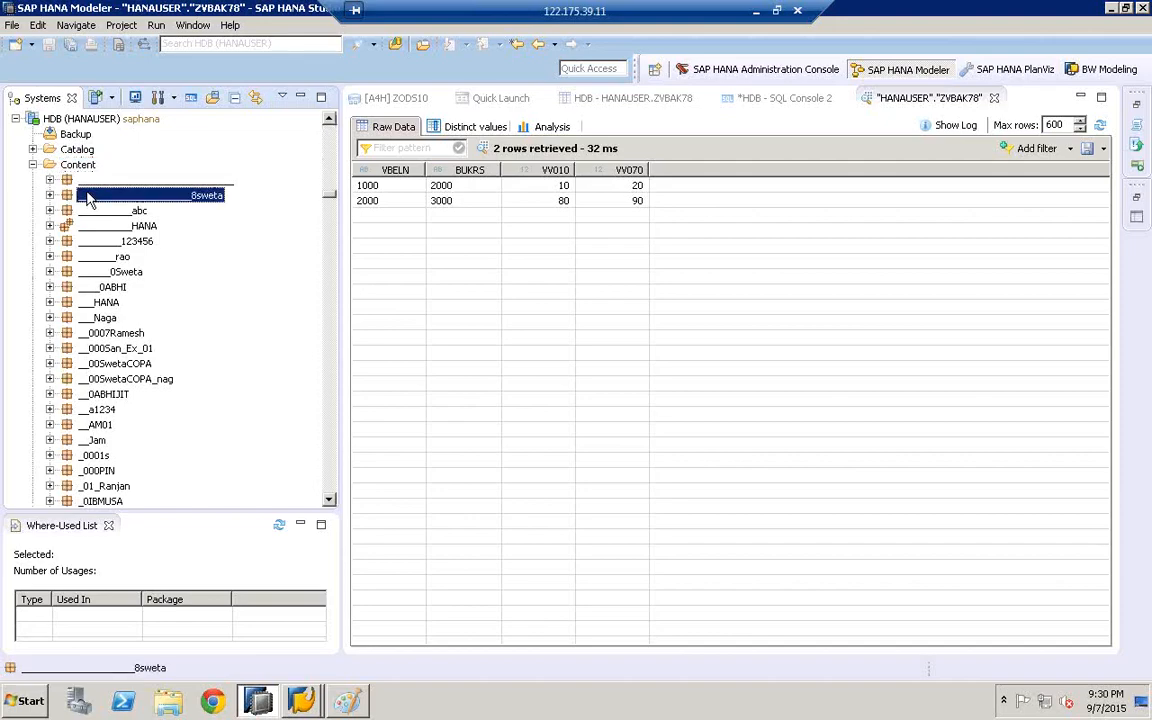
{"action": "type", "text": "bw89"}
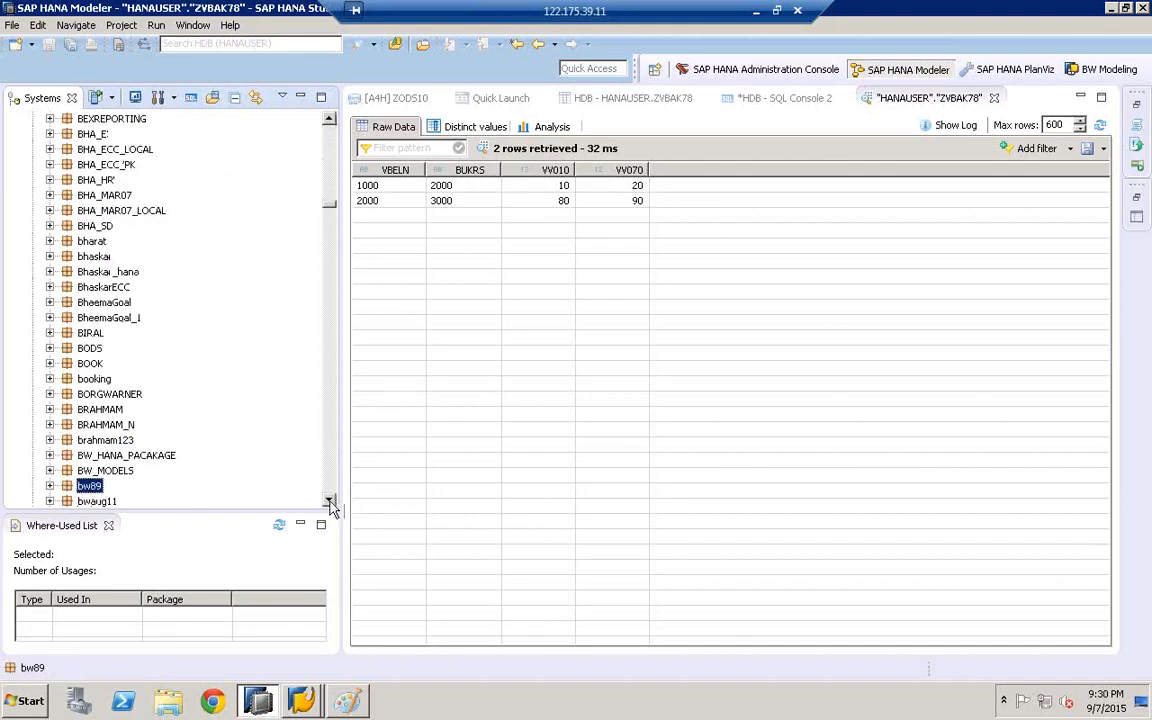
{"action": "left_click", "coordinate": [330, 500]}
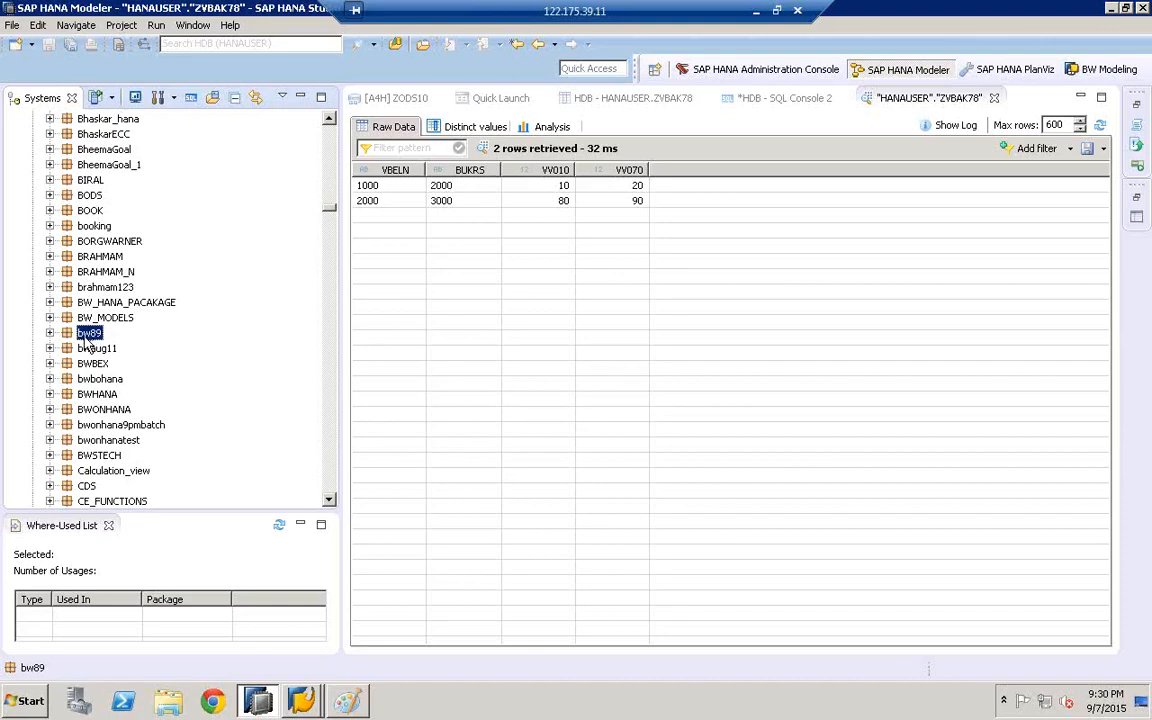
{"action": "right_click", "coordinate": [87, 340]}
{"action": "mouse_move", "coordinate": [150, 369]}
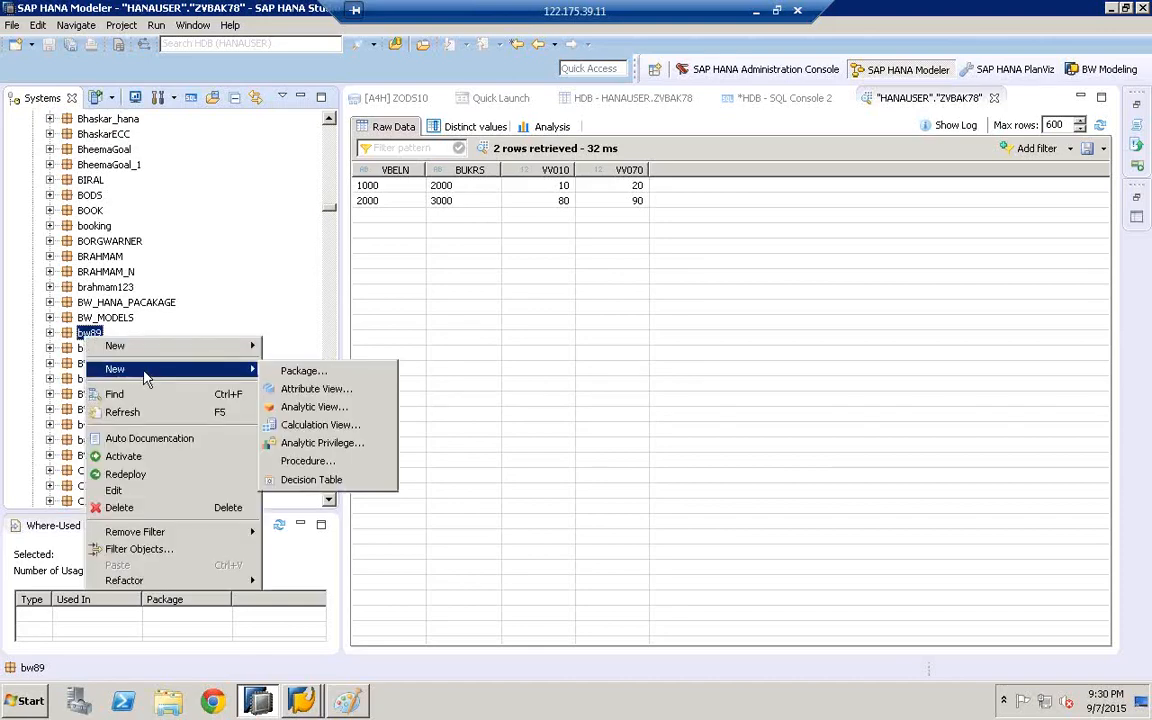
{"action": "left_click", "coordinate": [314, 407]}
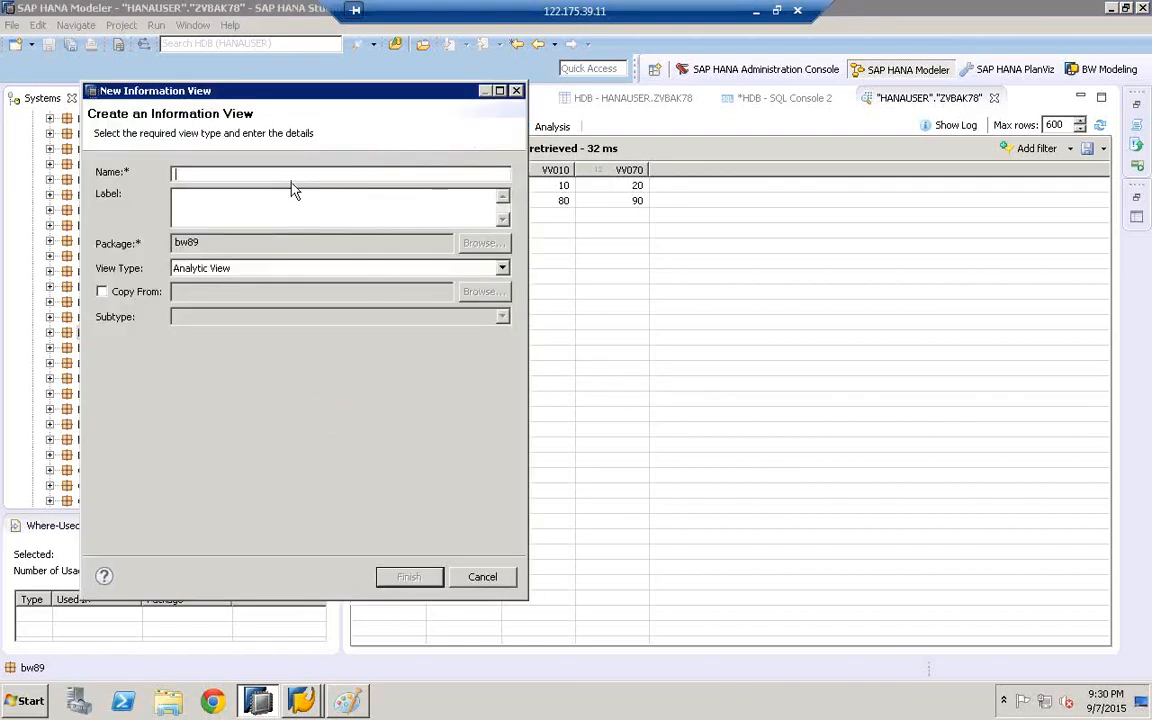
Name the analytic view ZVBAK89, copy ZVBAK89 into the label, and finish.
{"action": "type", "text": "ZVBAK89"}
{"action": "key", "text": "ctrl+a"}
{"action": "key", "text": "ctrl+c"}
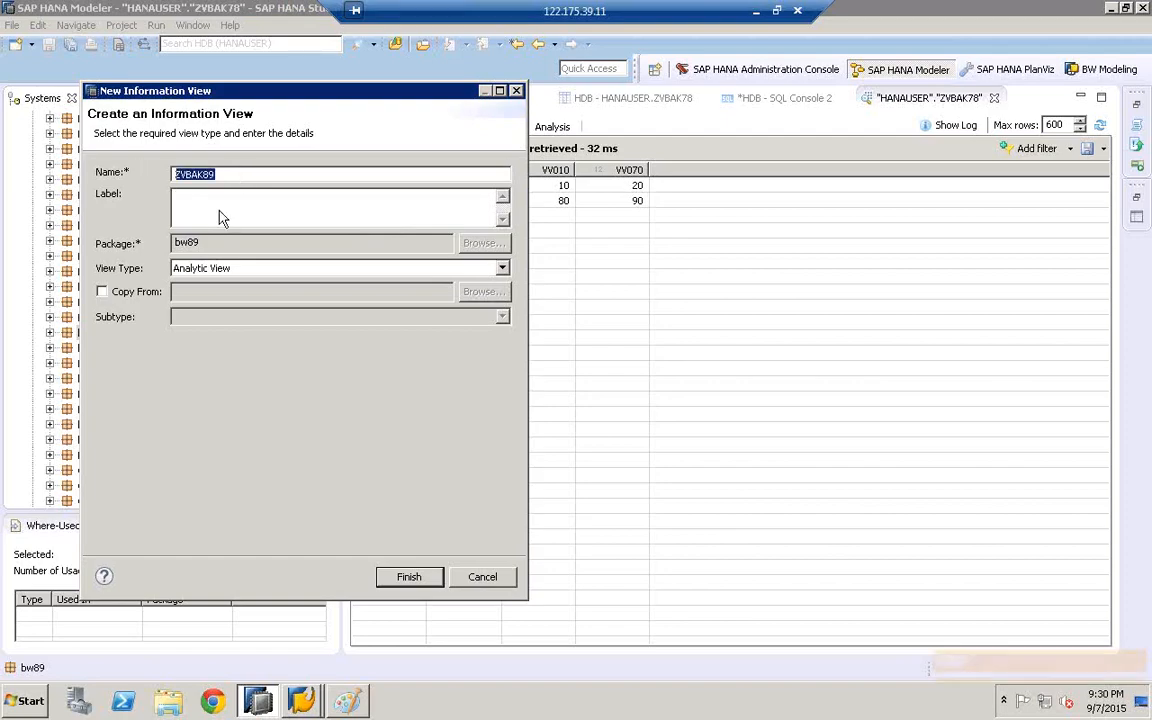
{"action": "left_click", "coordinate": [277, 207]}
{"action": "key", "text": "ctrl+v"}
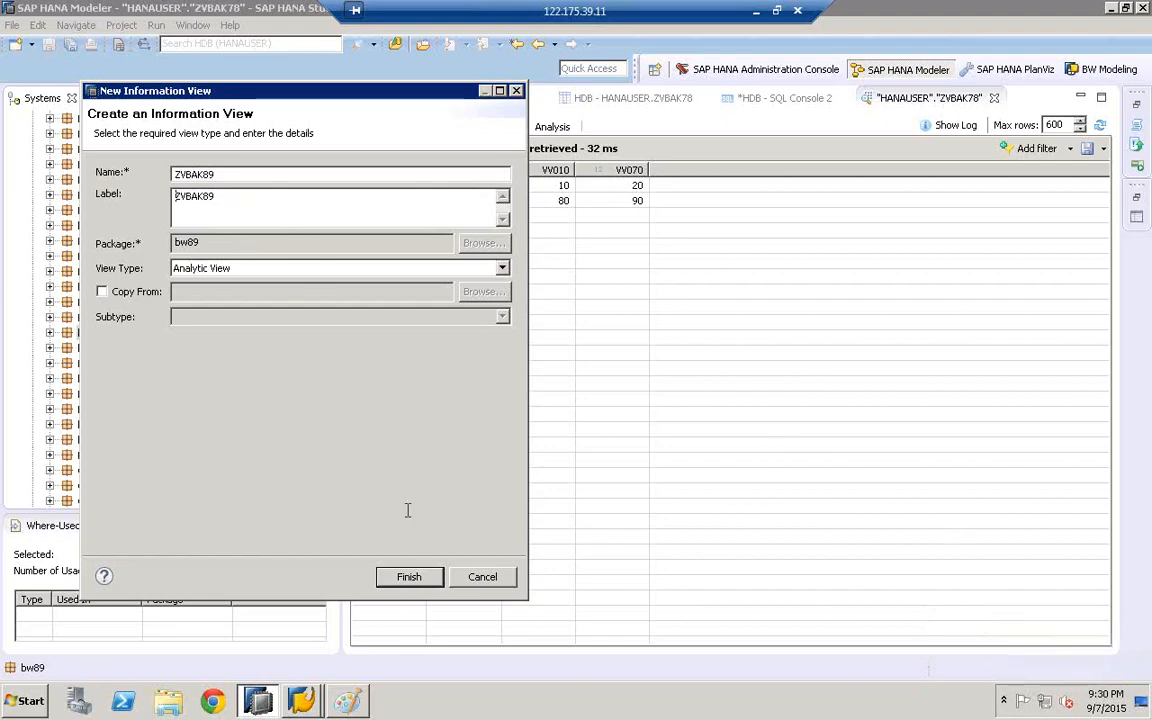
{"action": "left_click", "coordinate": [413, 584]}
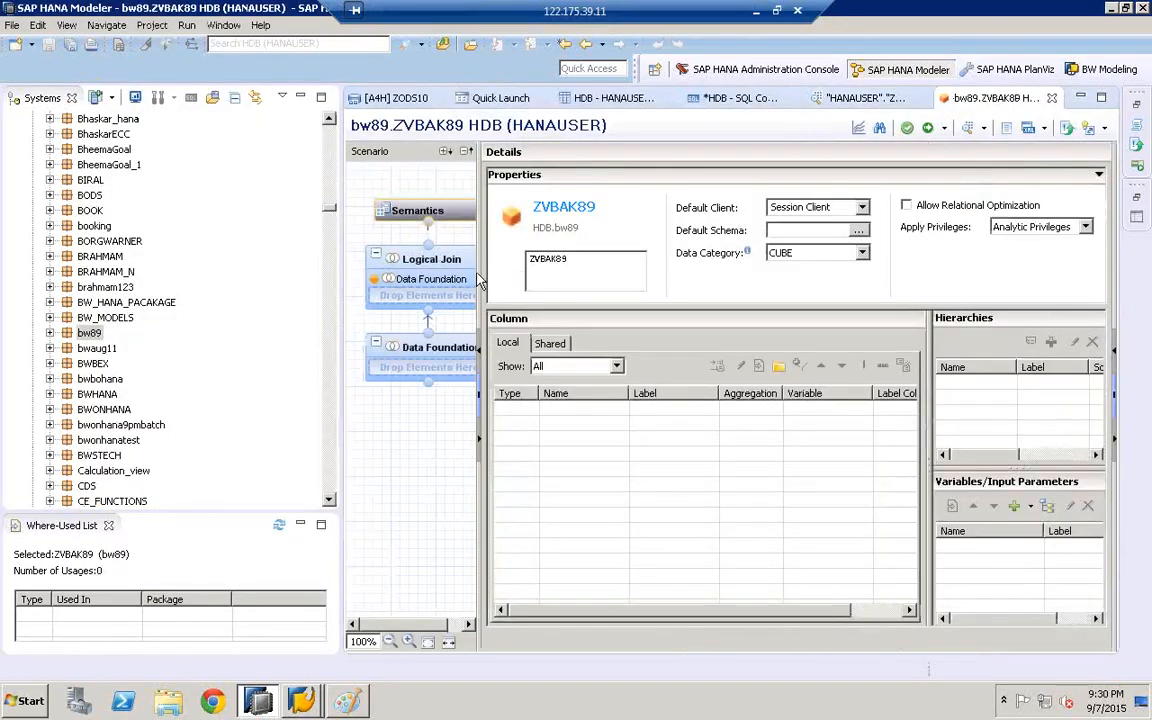
Add table HANAUSER.ZVBAK78 to the Data Foundation of view ZVBAK89.
{"action": "left_click_drag", "start_coordinate": [480, 272], "coordinate": [555, 272]}
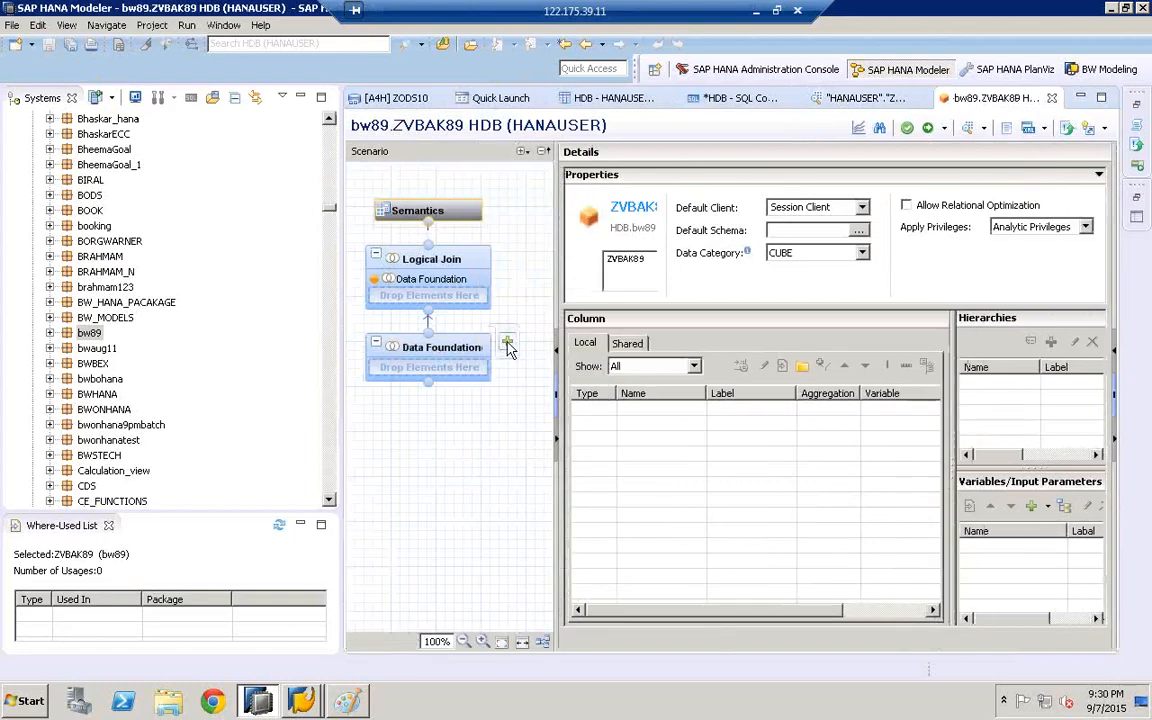
{"action": "left_click", "coordinate": [508, 344]}
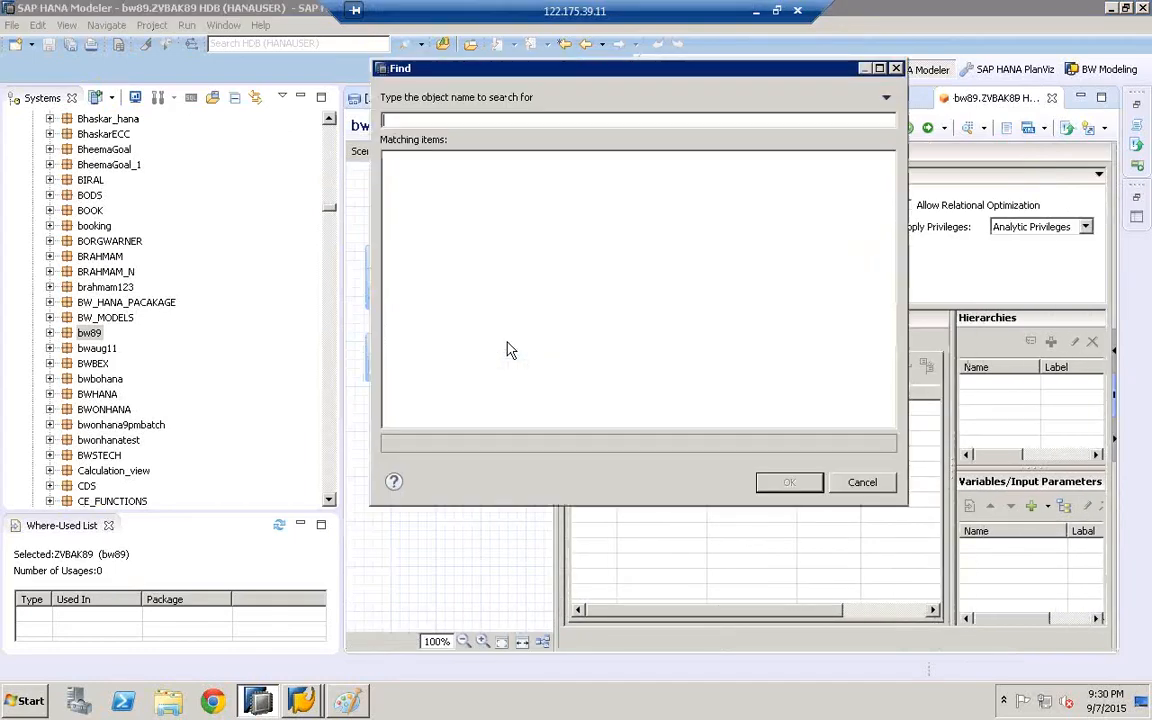
{"action": "type", "text": "zvbak78"}
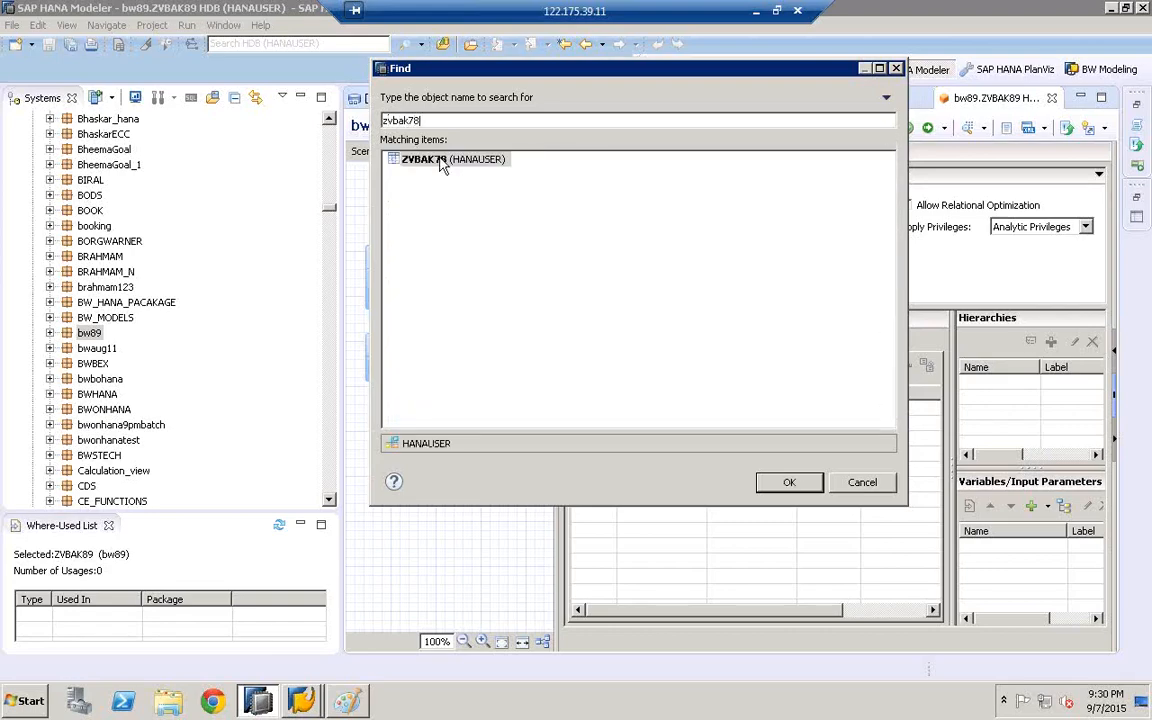
{"action": "left_click", "coordinate": [440, 168]}
{"action": "left_click", "coordinate": [808, 486]}
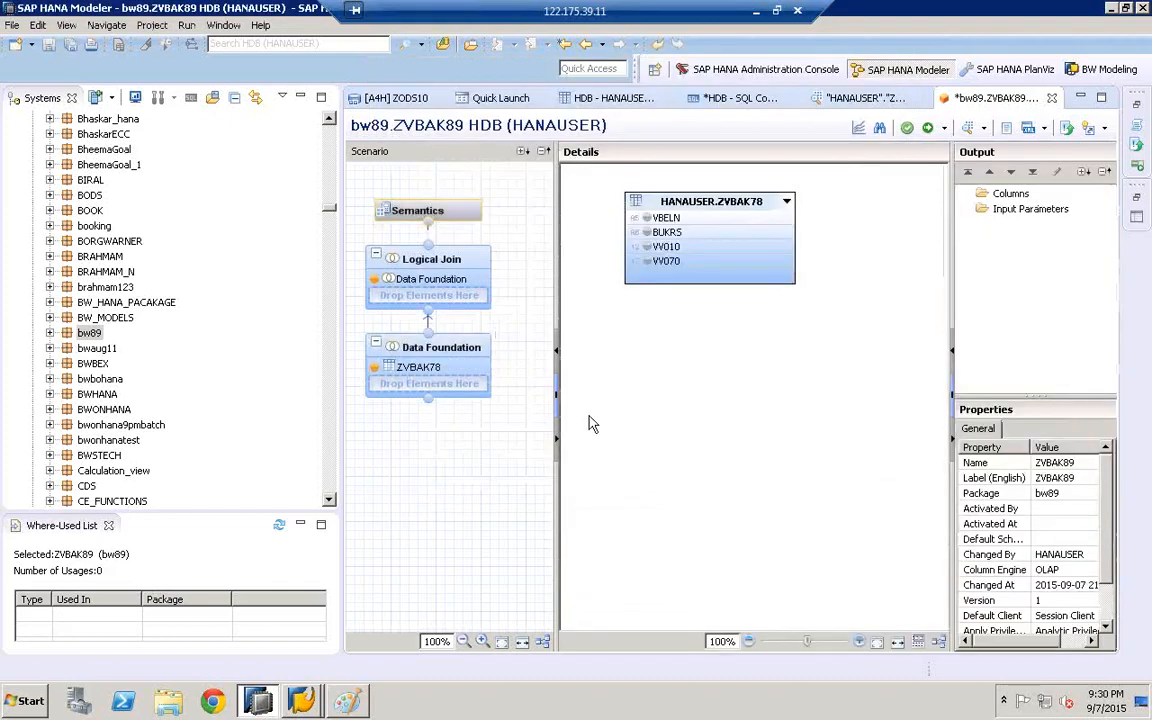
Mark VBELN, BUKRS and VV010 as output, select Semantics, and validate ZVBAK89.
{"action": "left_click", "coordinate": [647, 217]}
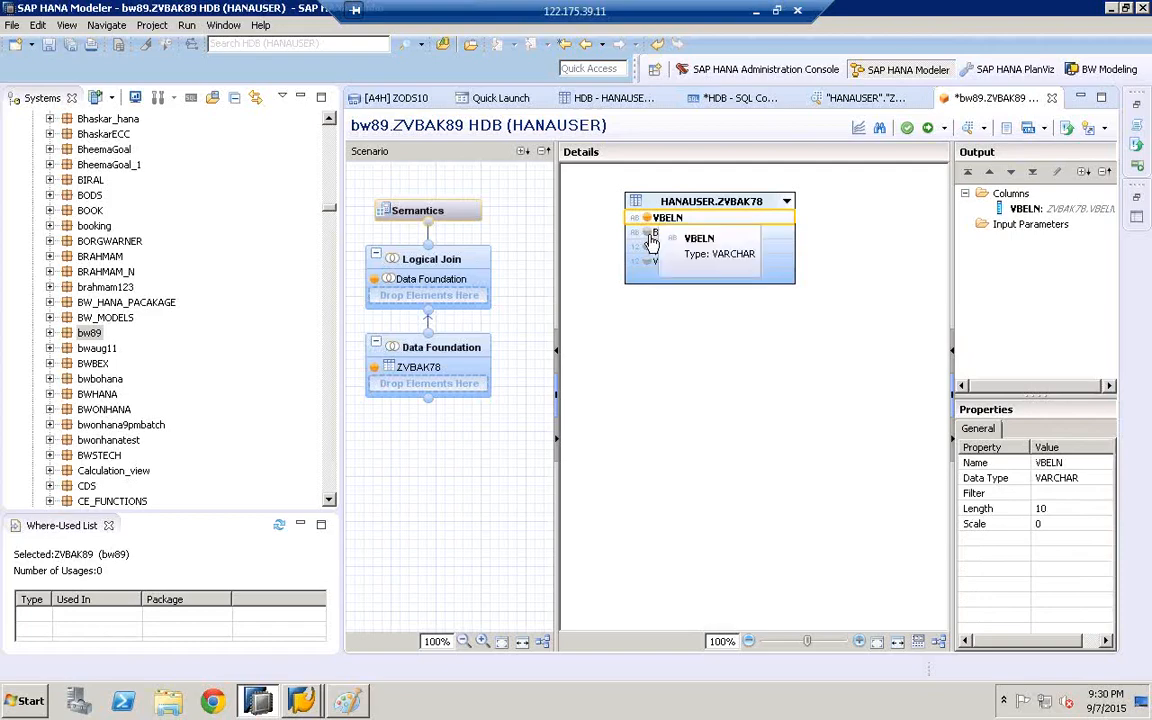
{"action": "left_click", "coordinate": [647, 232]}
{"action": "left_click", "coordinate": [647, 246]}
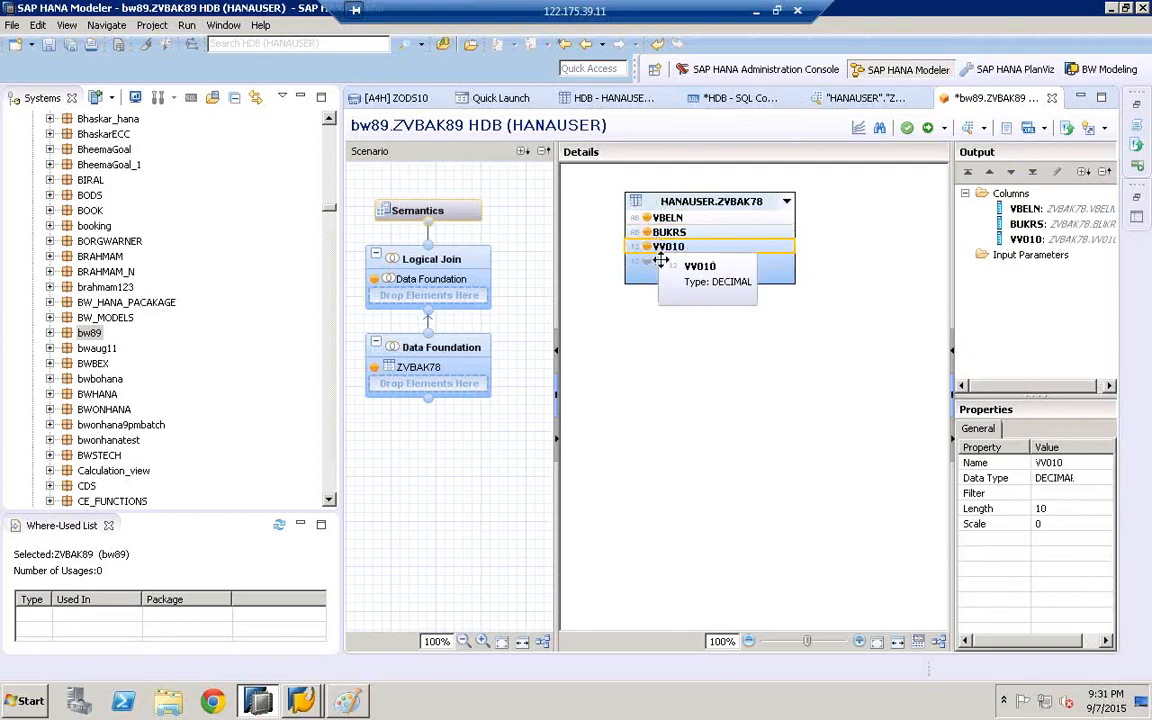
{"action": "left_click", "coordinate": [437, 214]}
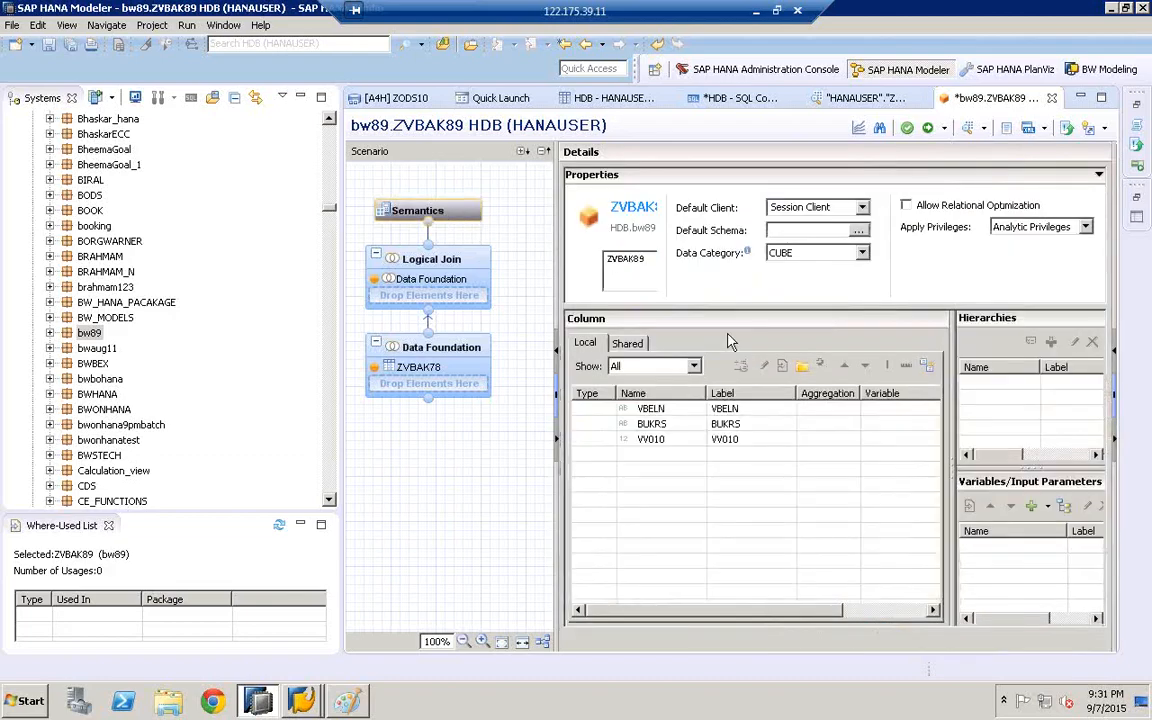
{"action": "left_click", "coordinate": [907, 127]}
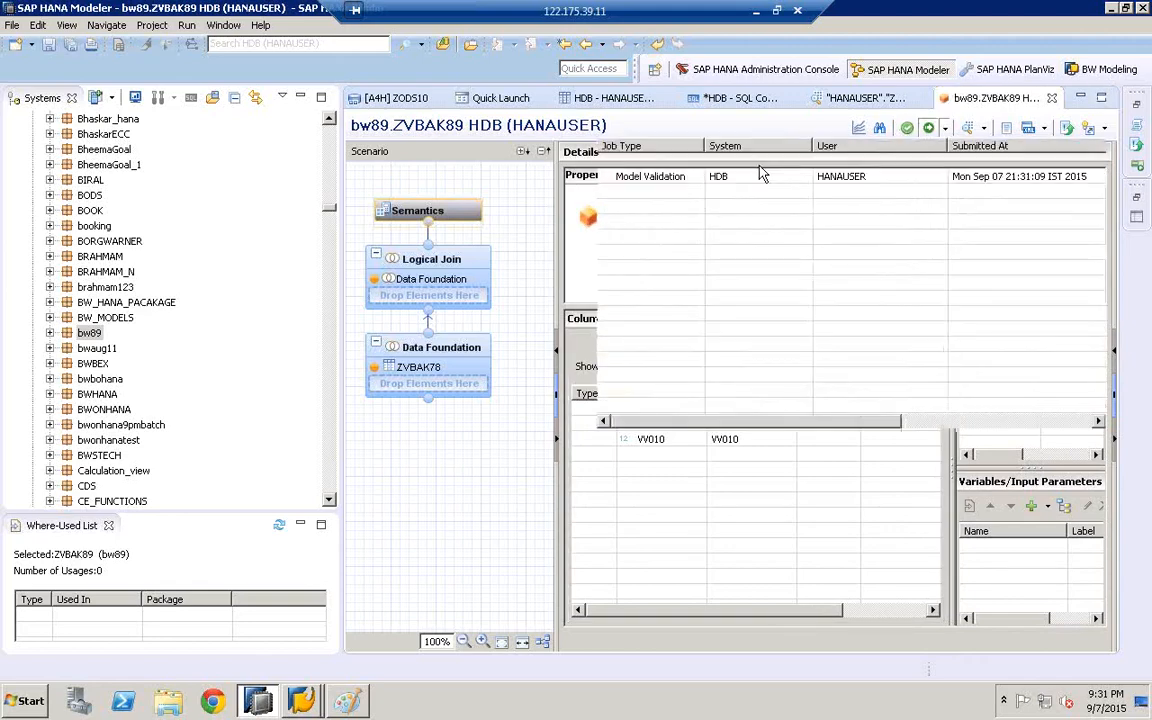
Expand bw89 > Analytic Views and launch a Data Preview of the ZVBAK89 analytic view.
{"action": "left_click", "coordinate": [51, 334]}
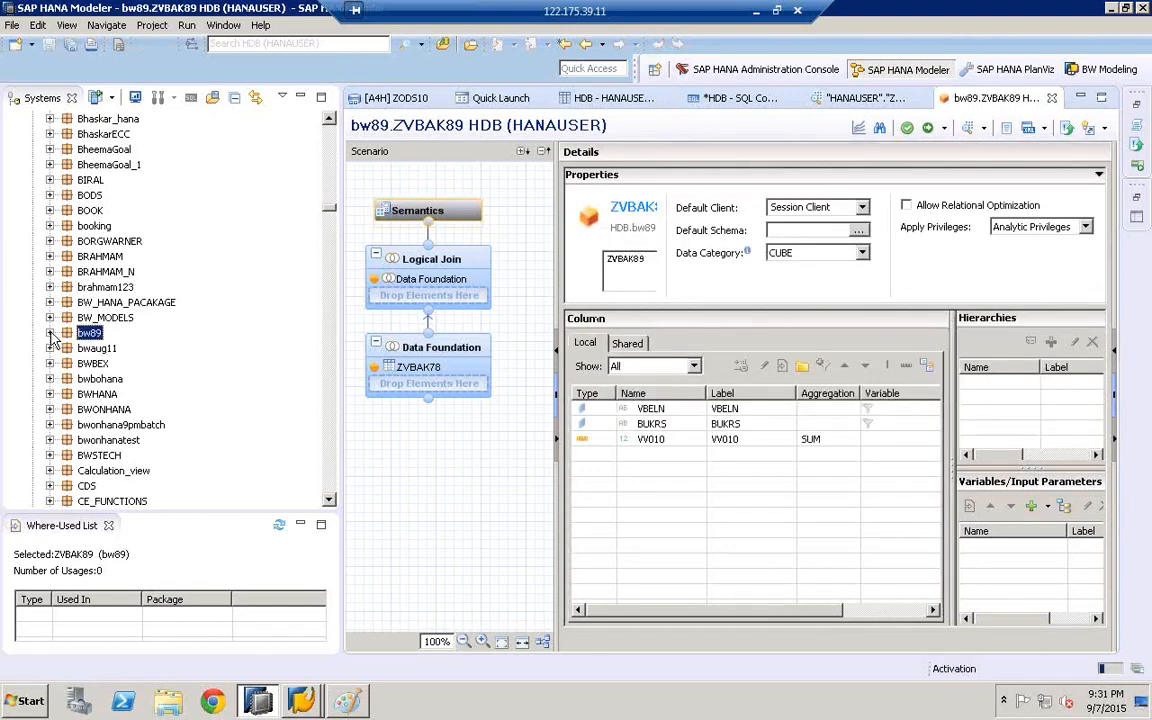
{"action": "left_click", "coordinate": [66, 348]}
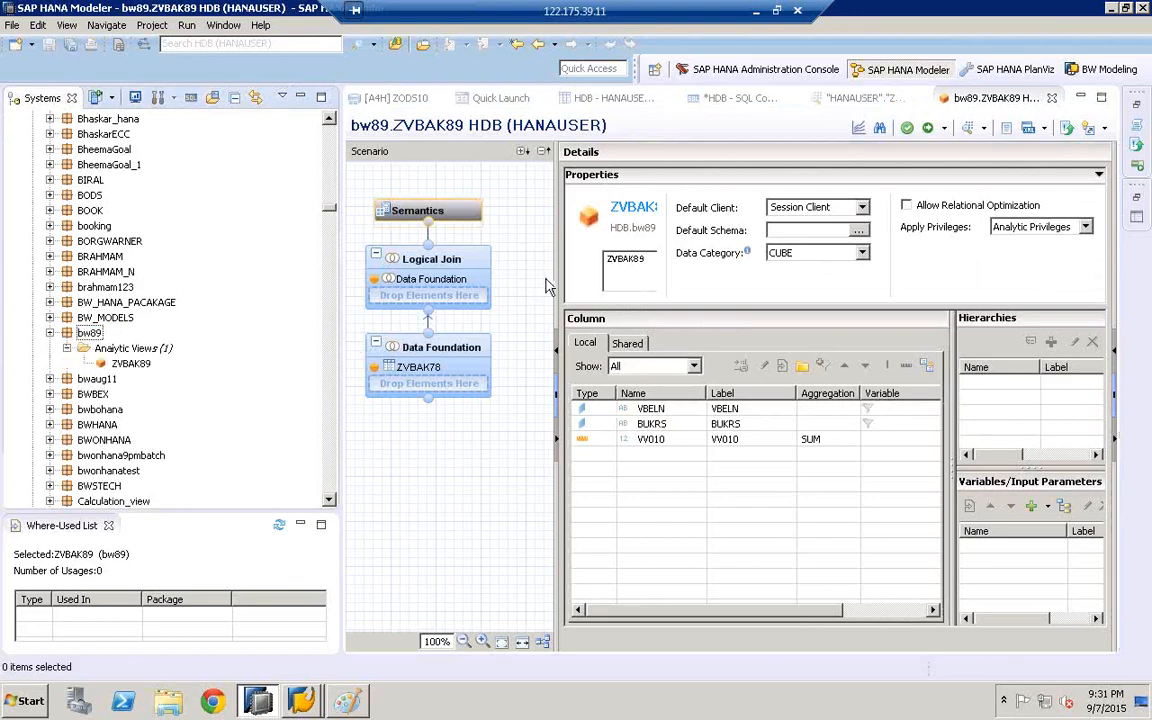
{"action": "left_click", "coordinate": [140, 366]}
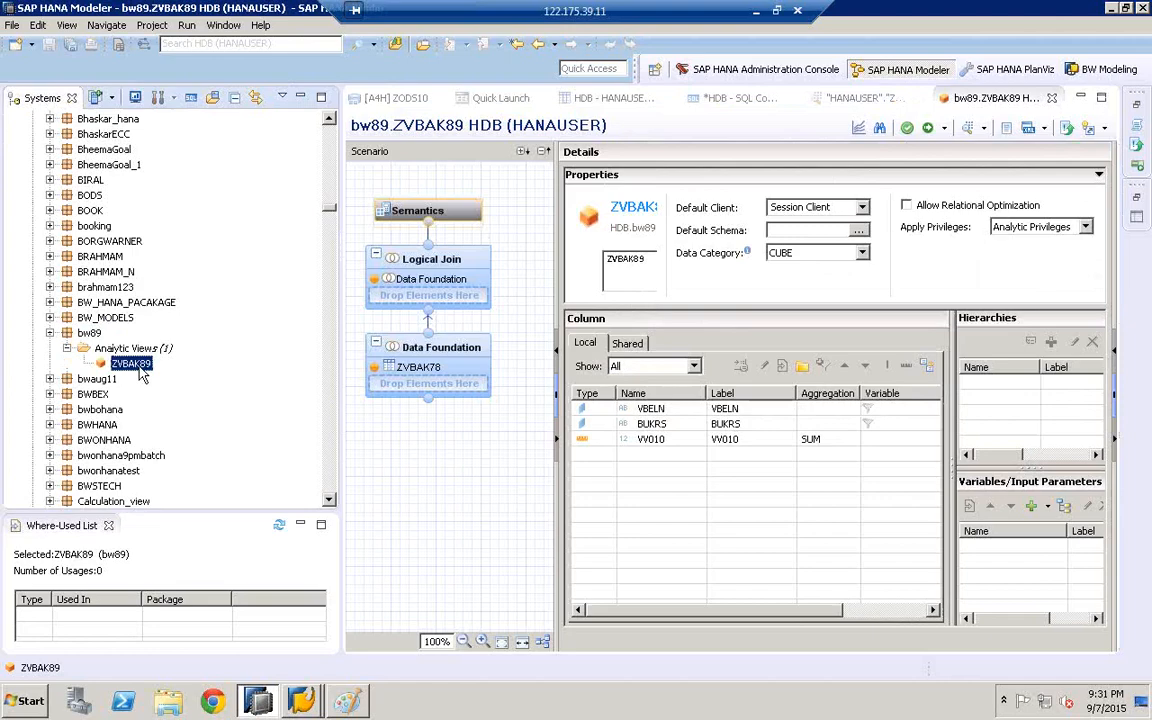
{"action": "right_click", "coordinate": [141, 369]}
{"action": "left_click", "coordinate": [238, 506]}
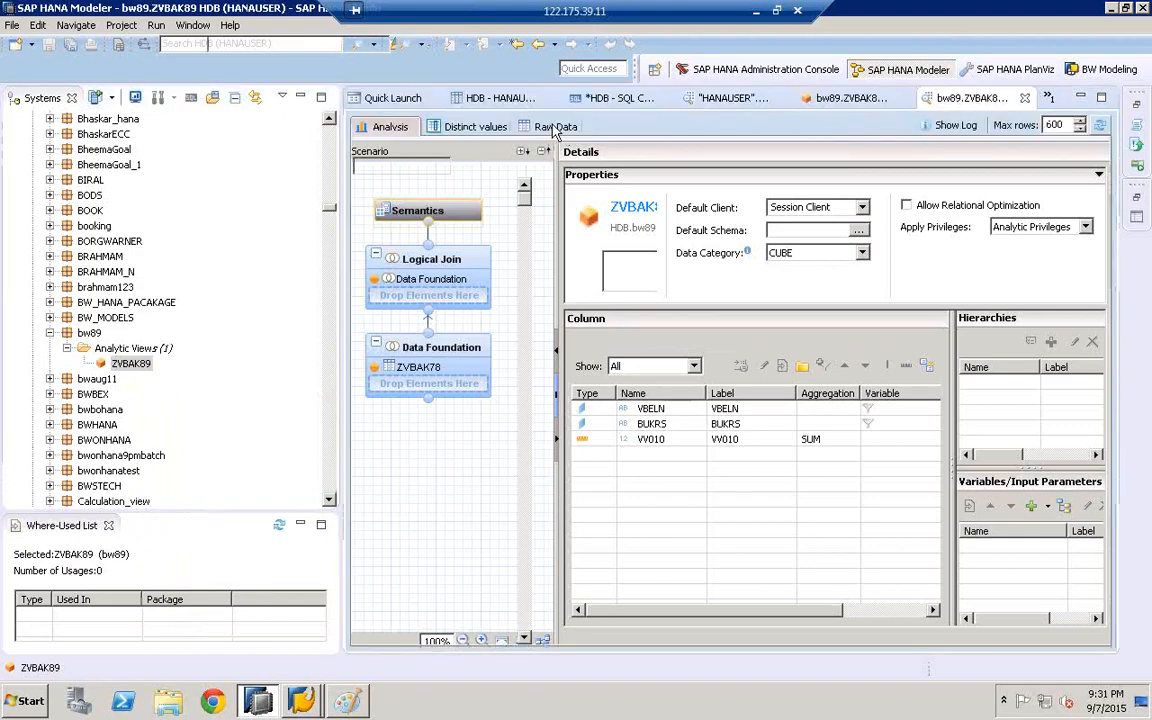
Show ZVBAK89's raw data: rows 1000/2000/10 and 2000/3000/80 for VBELN, BUKRS, VV010.
{"action": "left_click", "coordinate": [555, 127]}
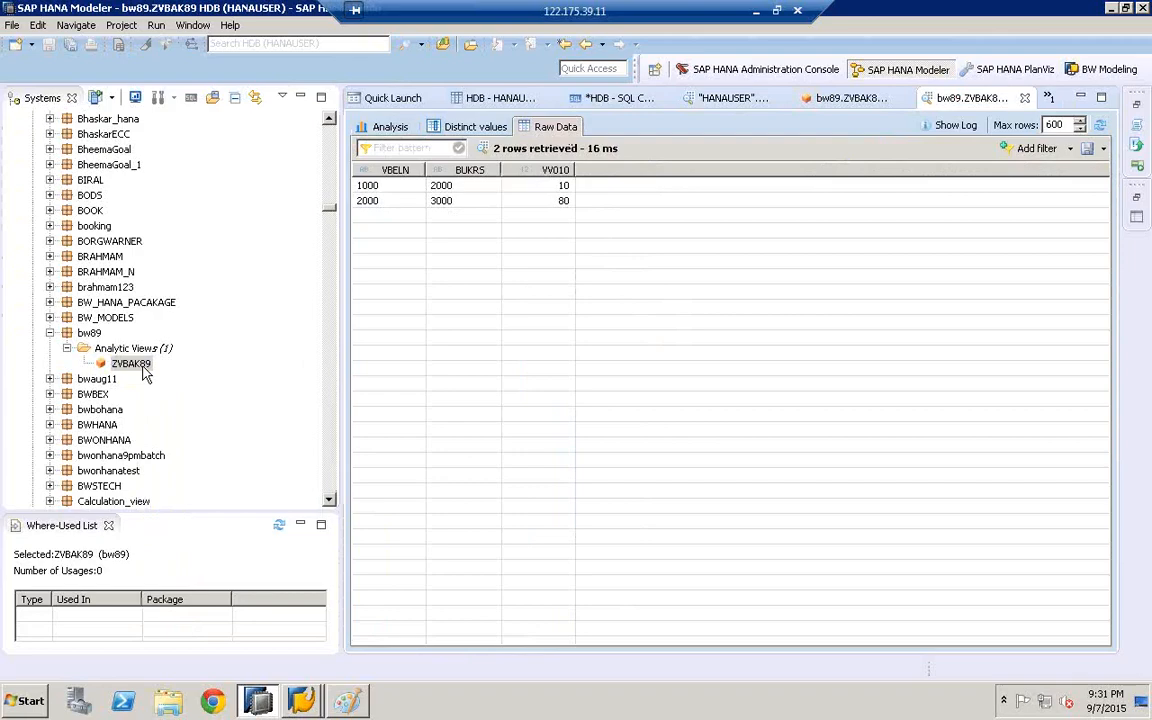
{"action": "left_click", "coordinate": [131, 366]}
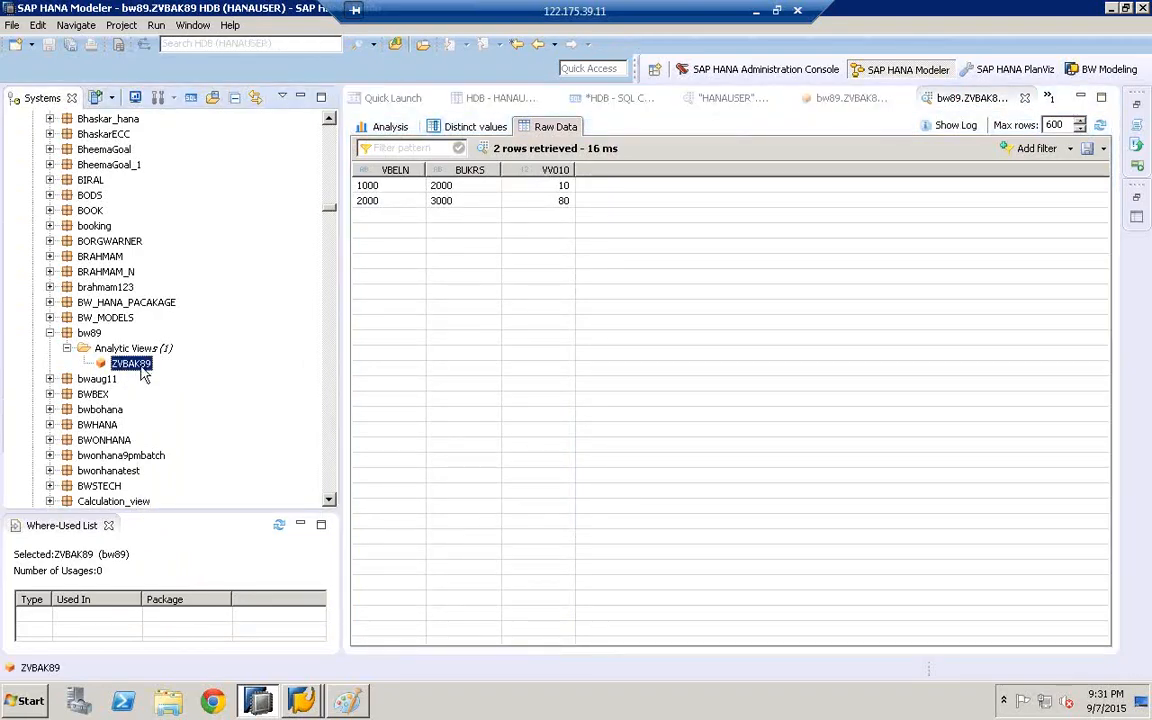
Bring up Publish SAP HANA Model and pick package bw89 from the package list via a 'bw8' search.
{"action": "mouse_move", "coordinate": [307, 700]}
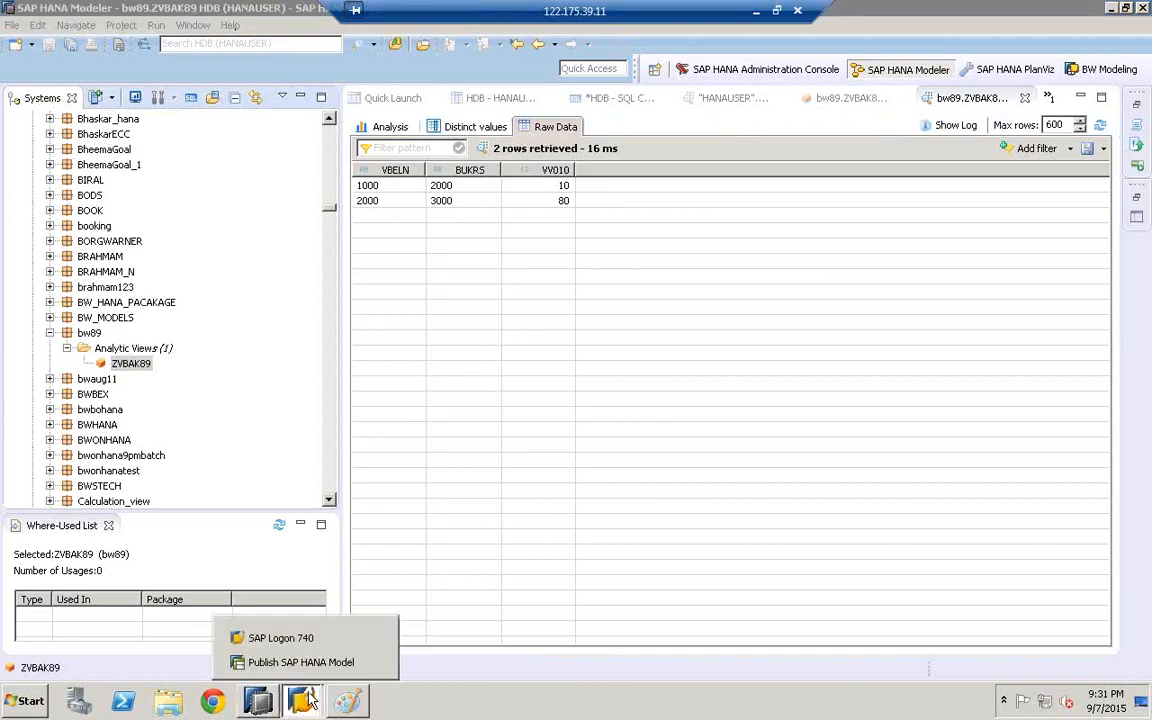
{"action": "left_click", "coordinate": [312, 665]}
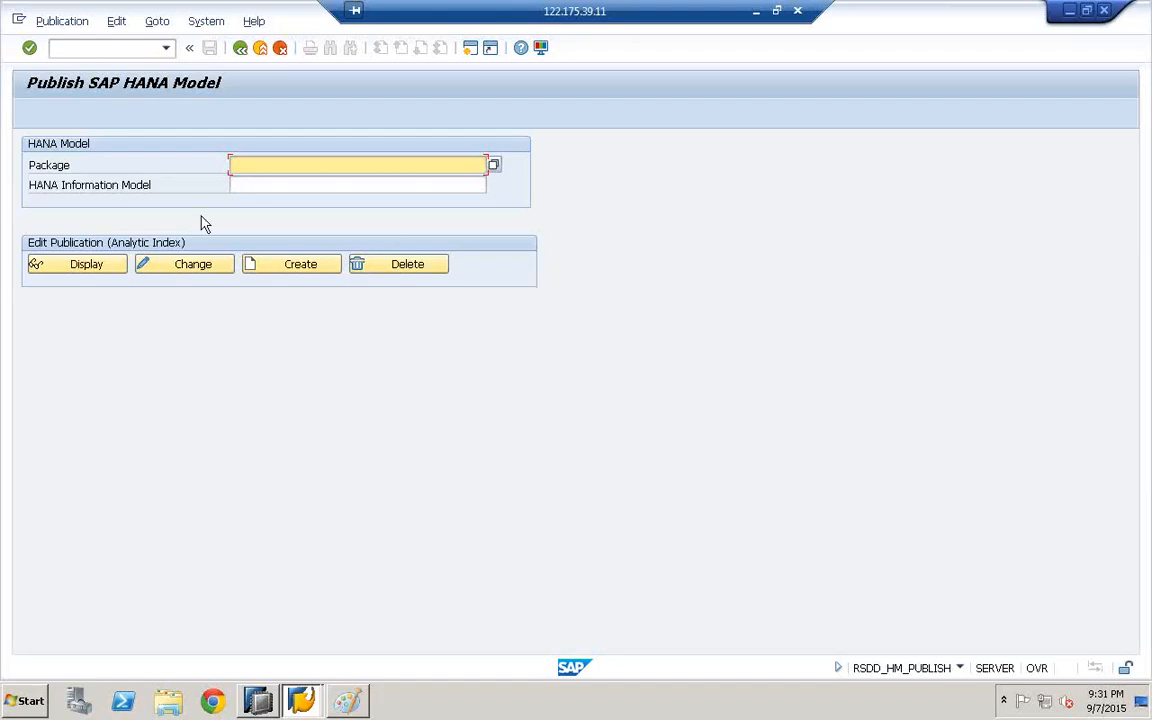
{"action": "left_click", "coordinate": [373, 166]}
{"action": "left_click", "coordinate": [493, 166]}
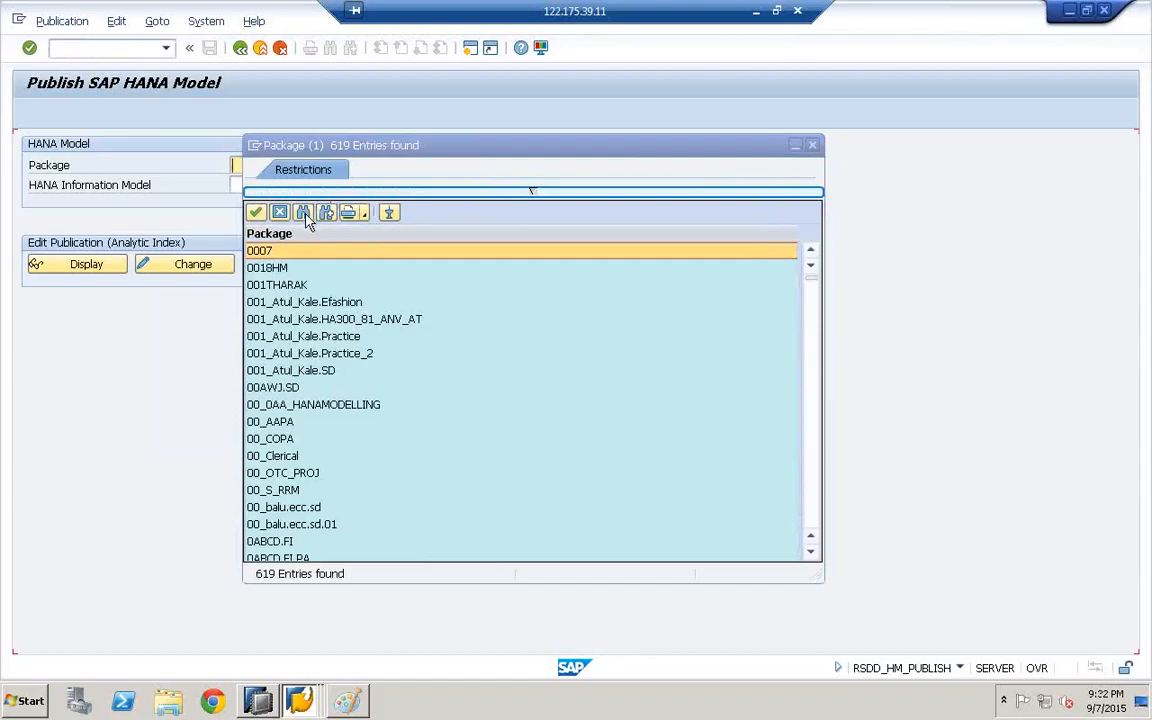
{"action": "left_click", "coordinate": [304, 214]}
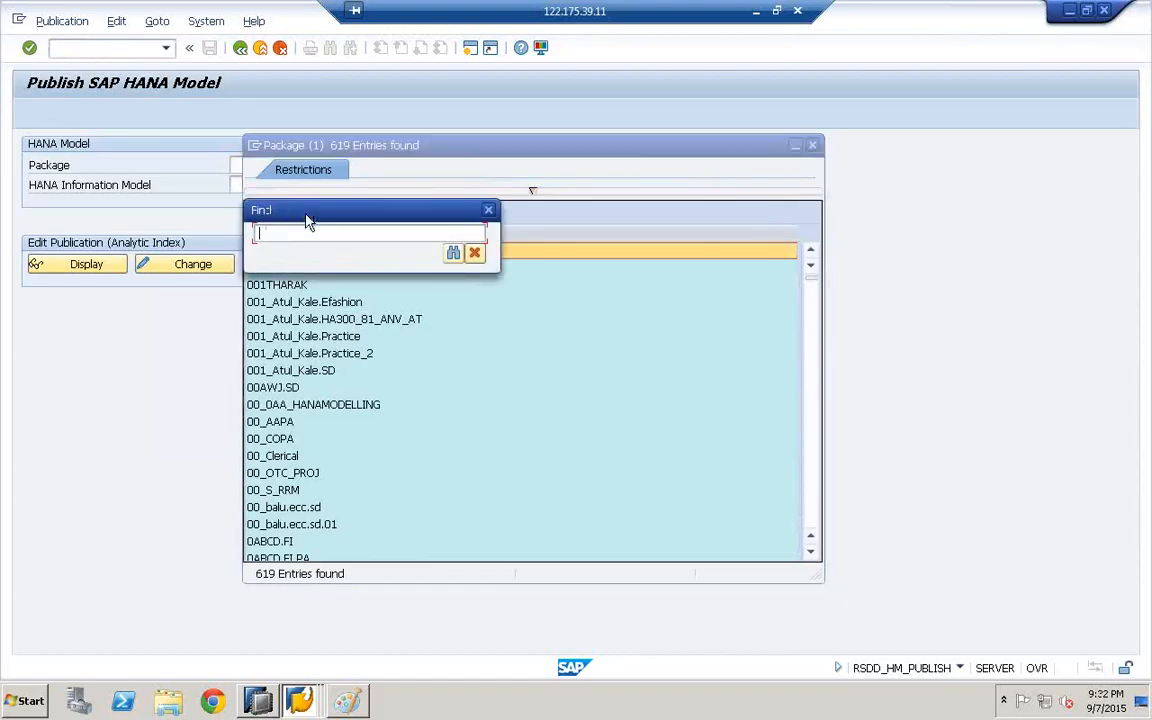
{"action": "type", "text": "bw8"}
{"action": "key", "text": "Return"}
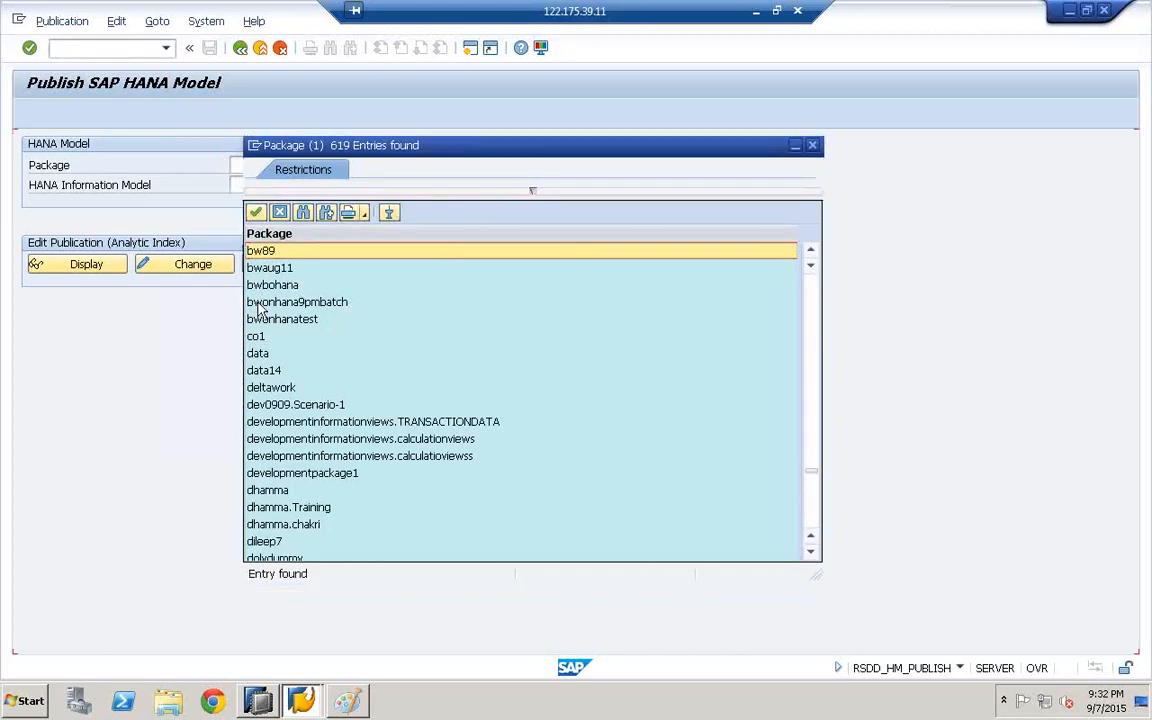
{"action": "key", "text": "Return"}
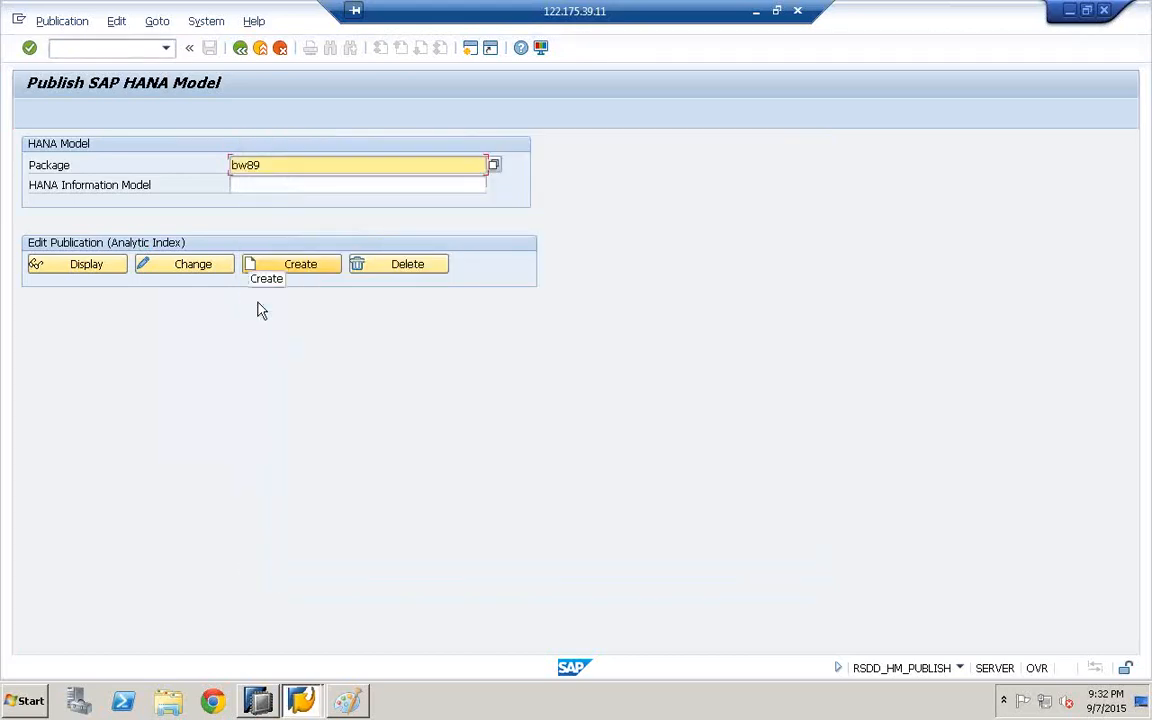
Enter zvbak89 as the HANA Information Model and attempt Create, which reports the model doesn't exist.
{"action": "left_click", "coordinate": [308, 185]}
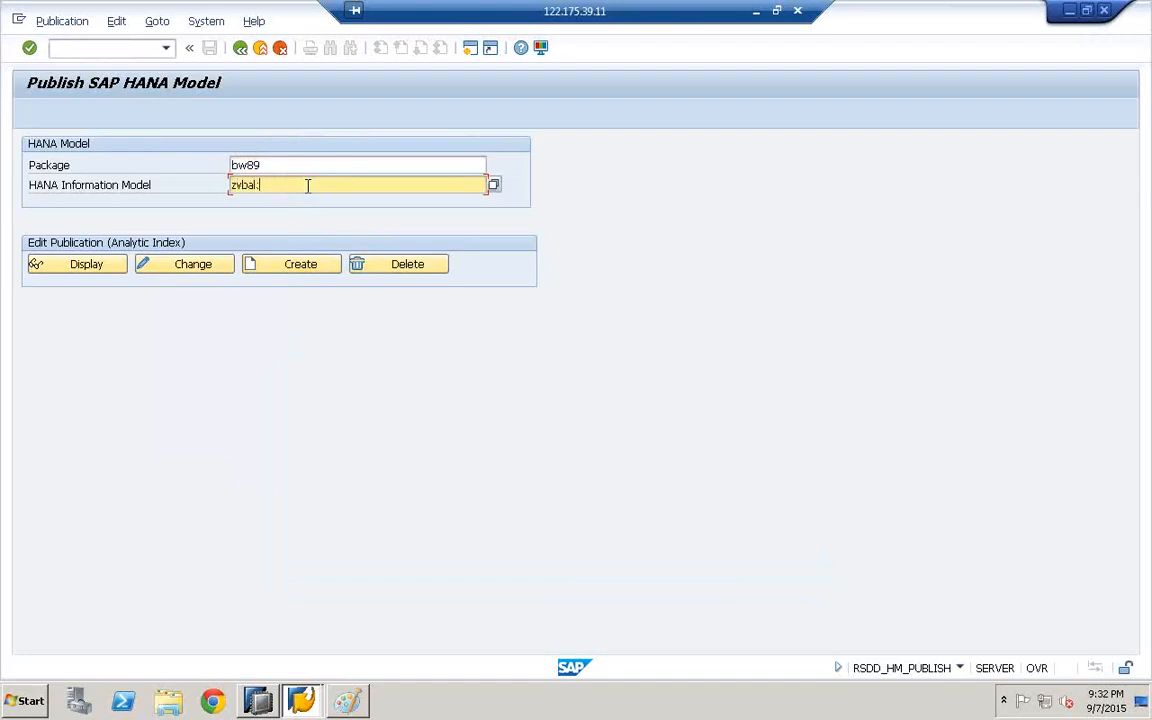
{"action": "type", "text": "zvbal:89"}
{"action": "left_click", "coordinate": [287, 265]}
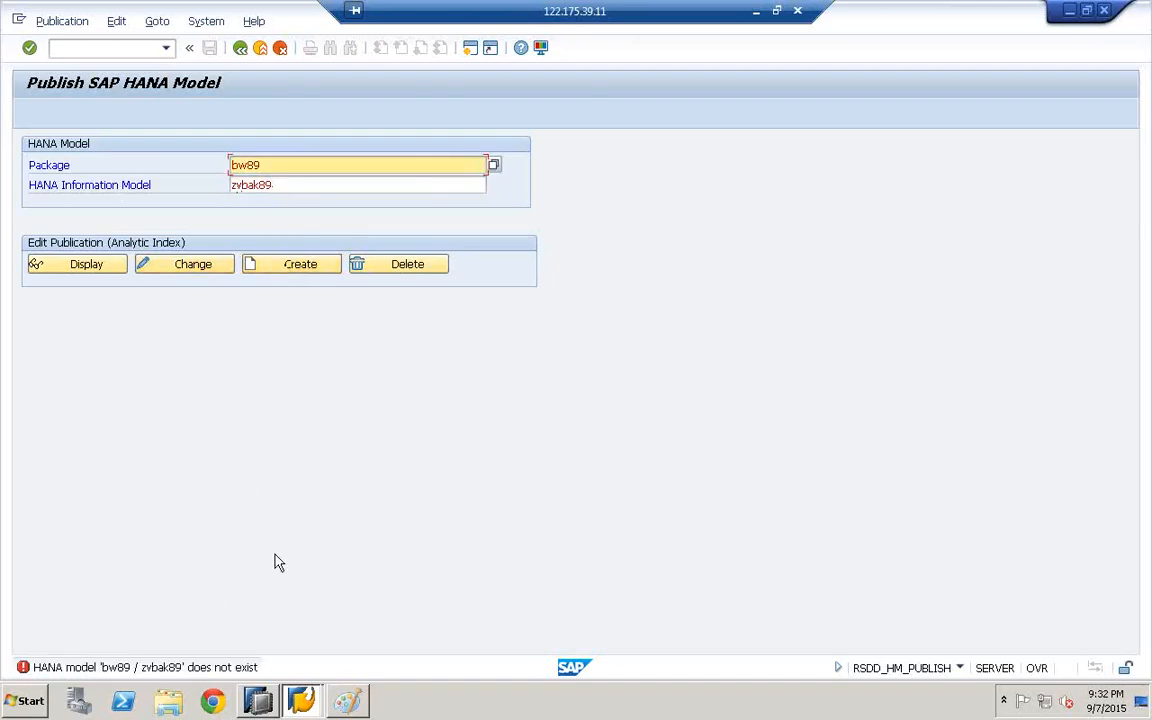
Check the model name in HANA Modeler, then return to the Publish SAP HANA Model screen.
{"action": "left_click", "coordinate": [262, 704]}
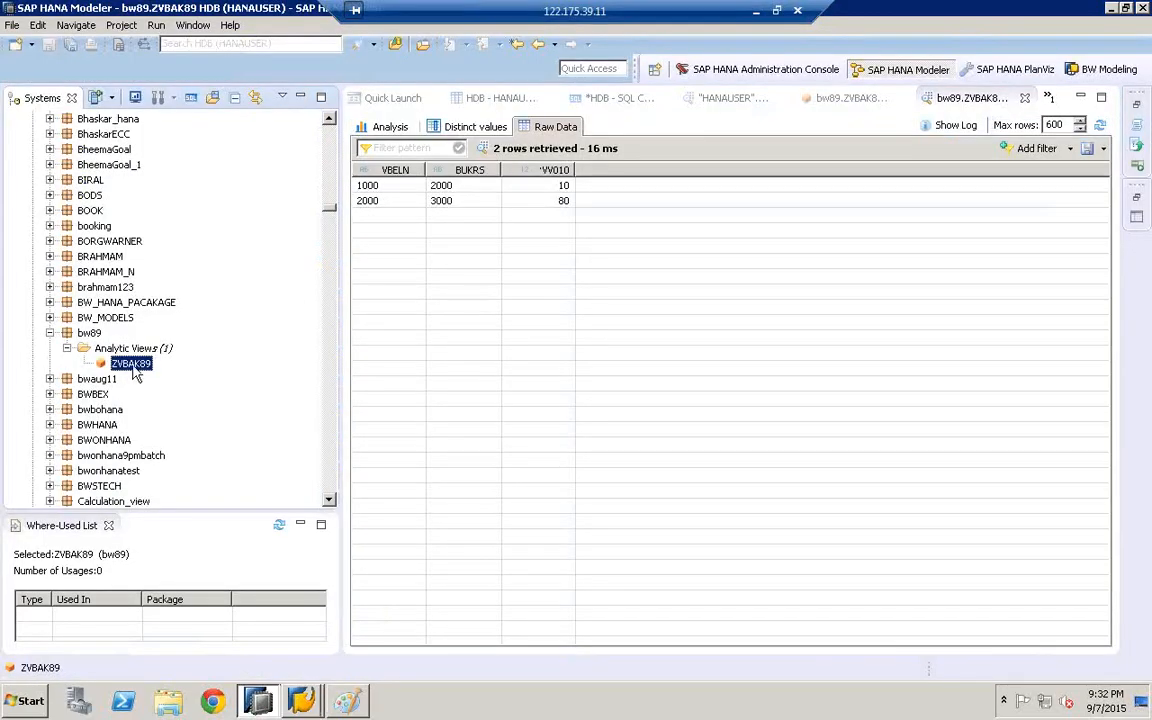
{"action": "left_click", "coordinate": [318, 705]}
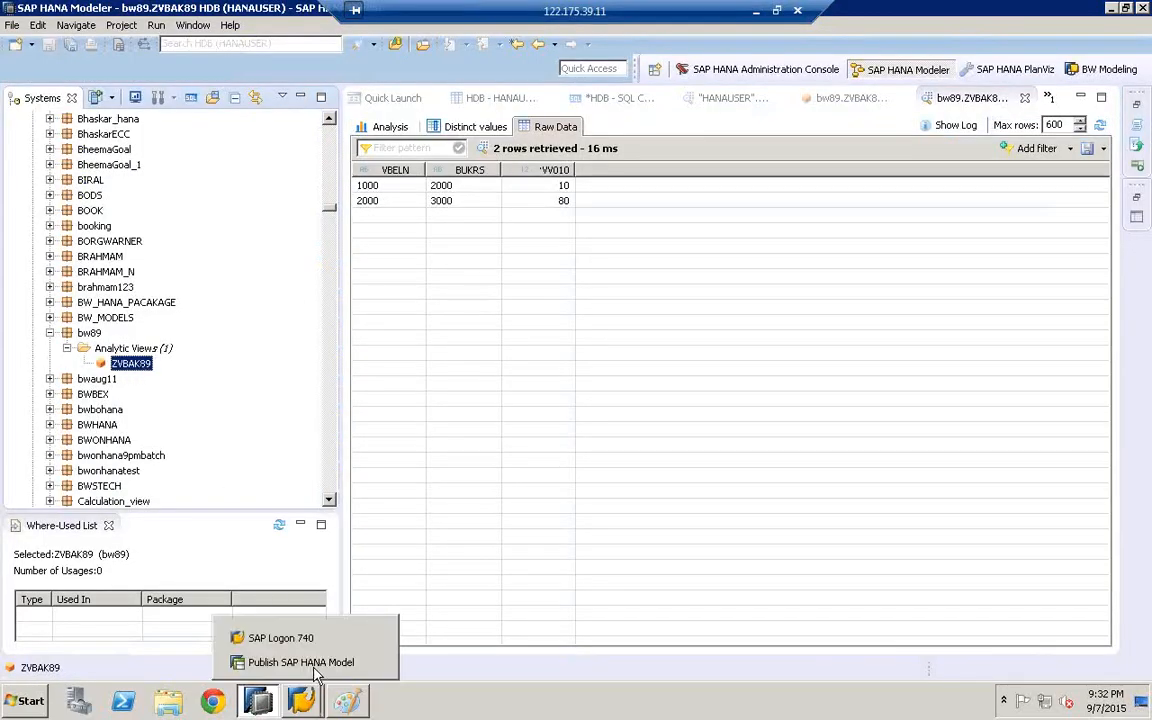
{"action": "left_click", "coordinate": [312, 663]}
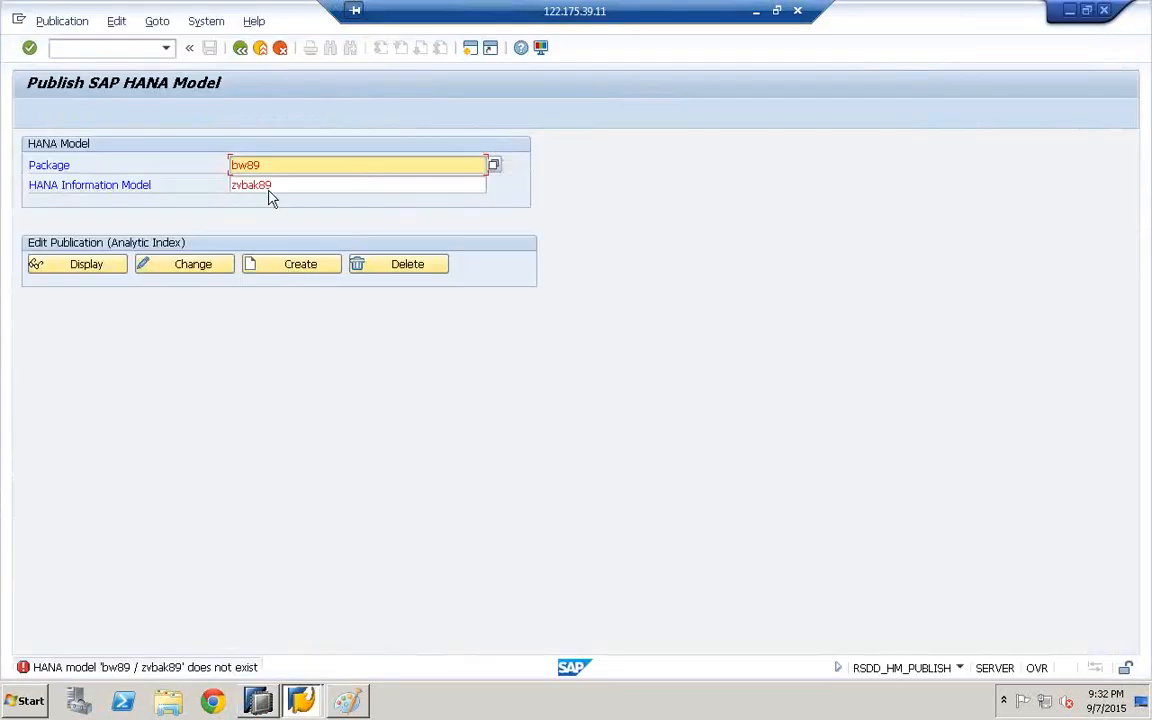
Pick package bw89 from its value list, then choose ZVBAK89 from the available information models.
{"action": "left_click", "coordinate": [285, 185]}
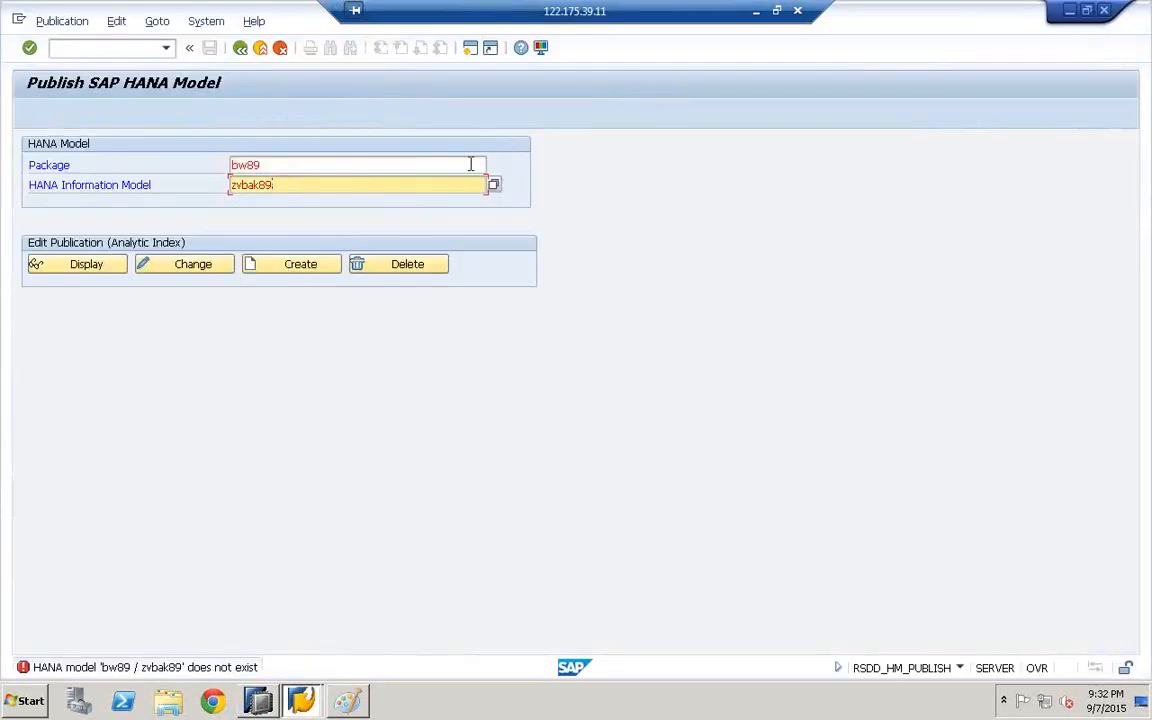
{"action": "left_click", "coordinate": [470, 164]}
{"action": "left_click", "coordinate": [494, 167]}
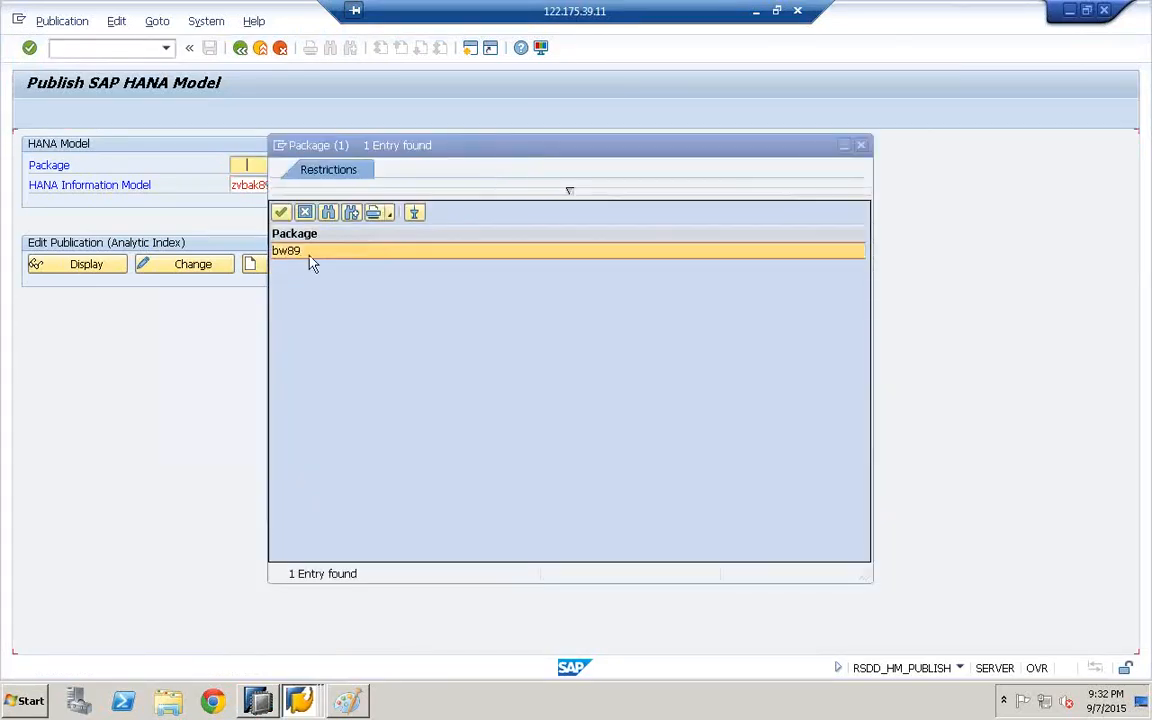
{"action": "double_click", "coordinate": [300, 252]}
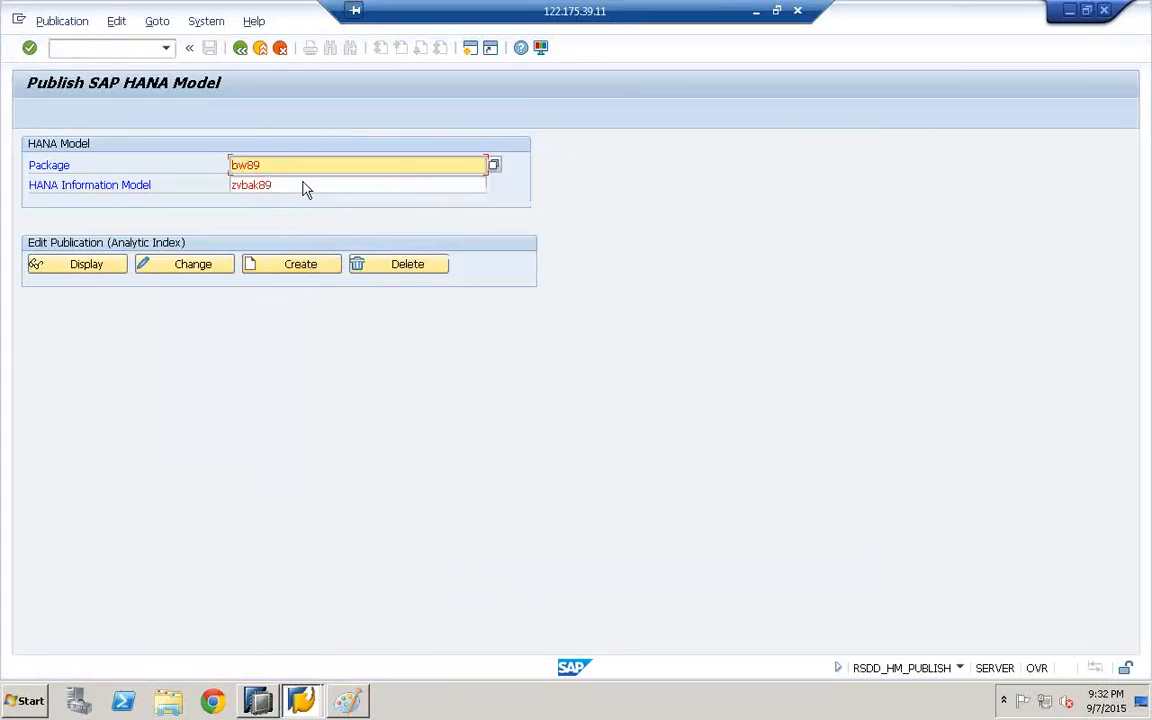
{"action": "left_click", "coordinate": [313, 184]}
{"action": "left_click", "coordinate": [494, 186]}
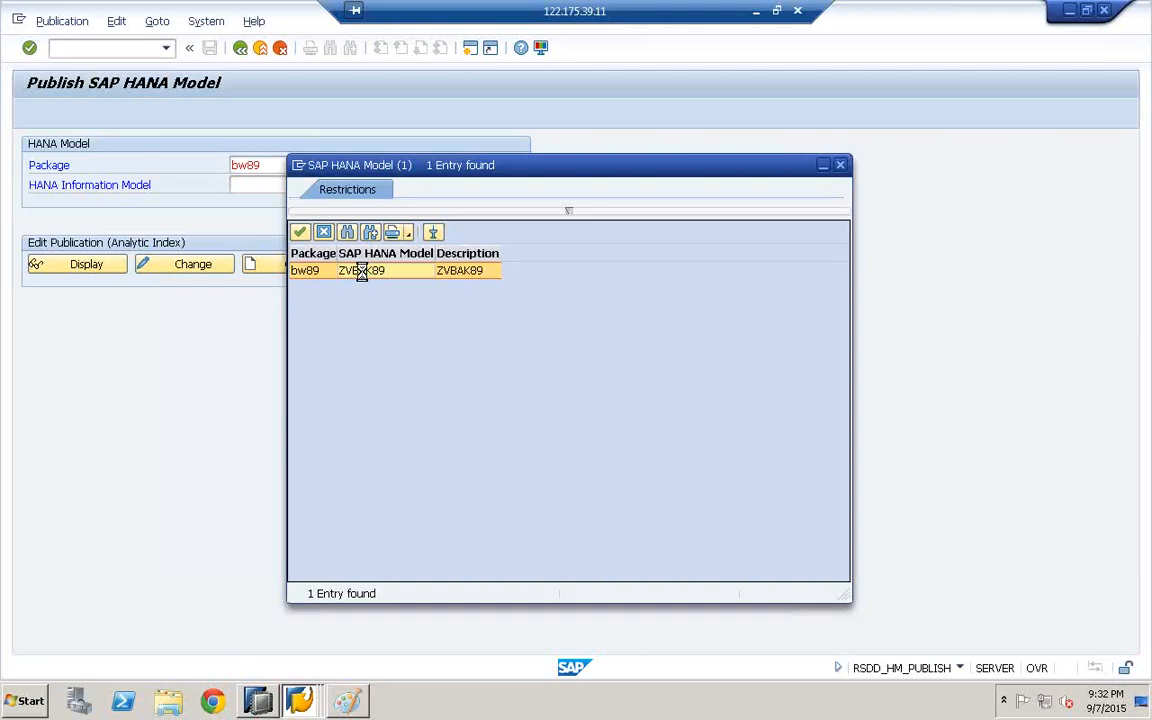
{"action": "double_click", "coordinate": [362, 272]}
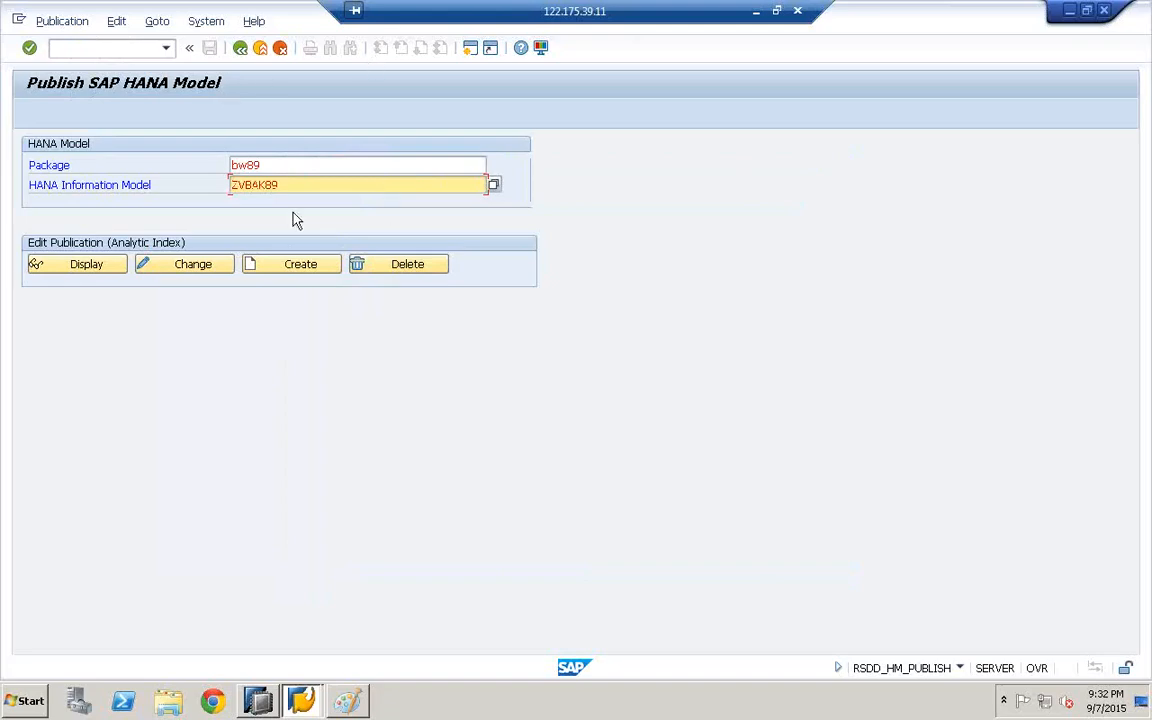
Create a new analytic index, keeping the name ZVBAK89 in the popup.
{"action": "left_click", "coordinate": [290, 270]}
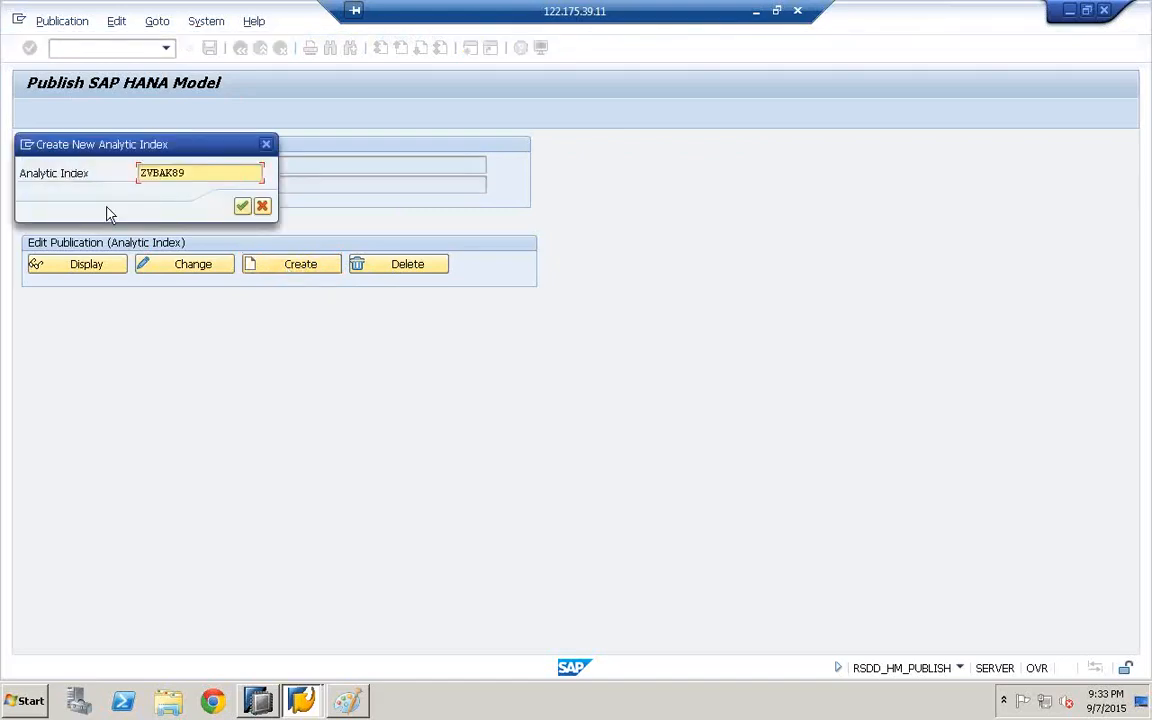
{"action": "left_click", "coordinate": [242, 210]}
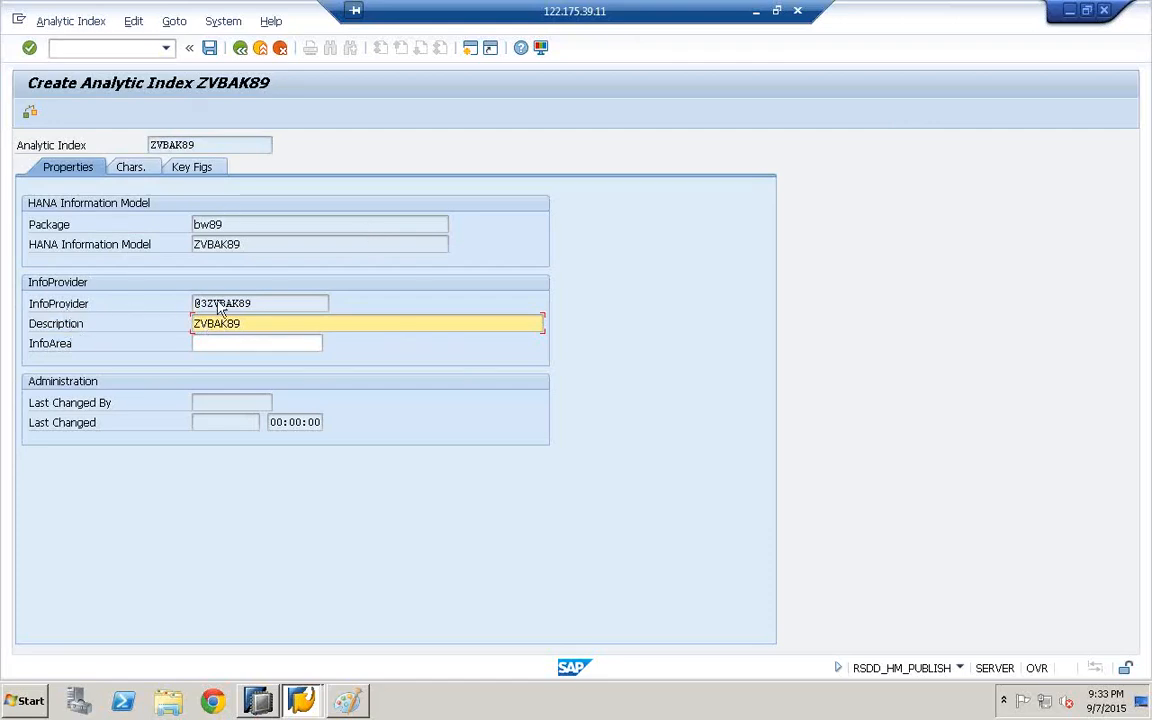
{"action": "left_click_drag", "start_coordinate": [255, 304], "coordinate": [182, 308]}
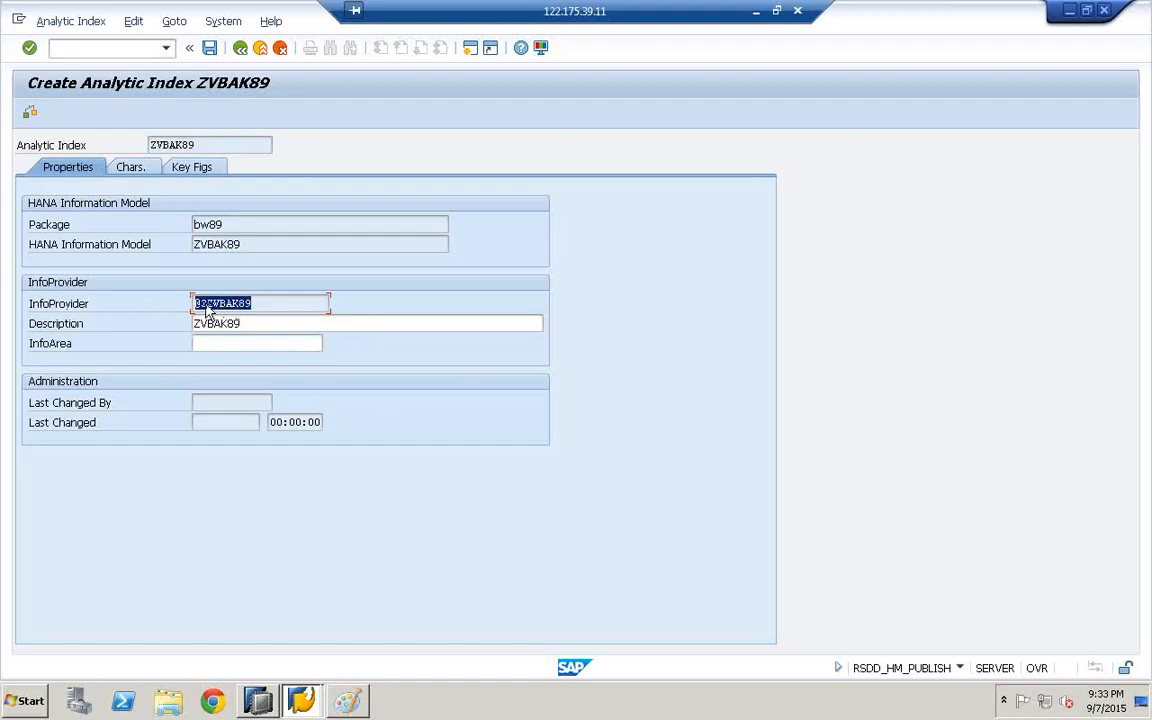
{"action": "left_click", "coordinate": [199, 303]}
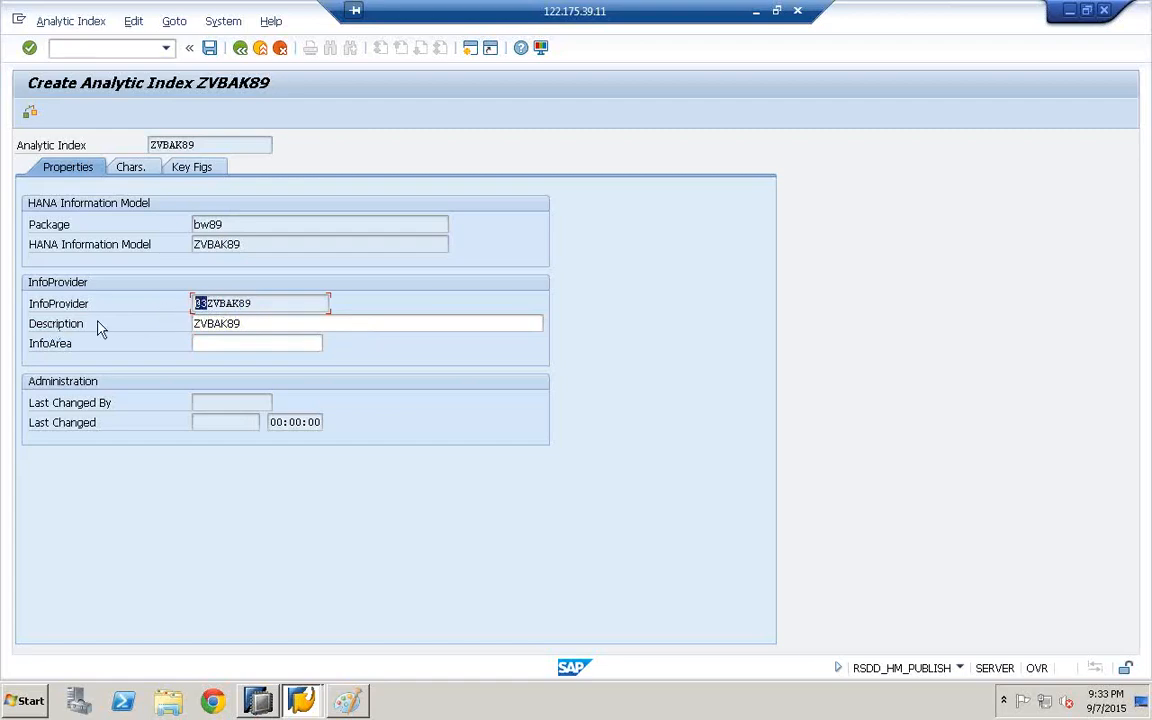
{"action": "key", "text": "Tab"}
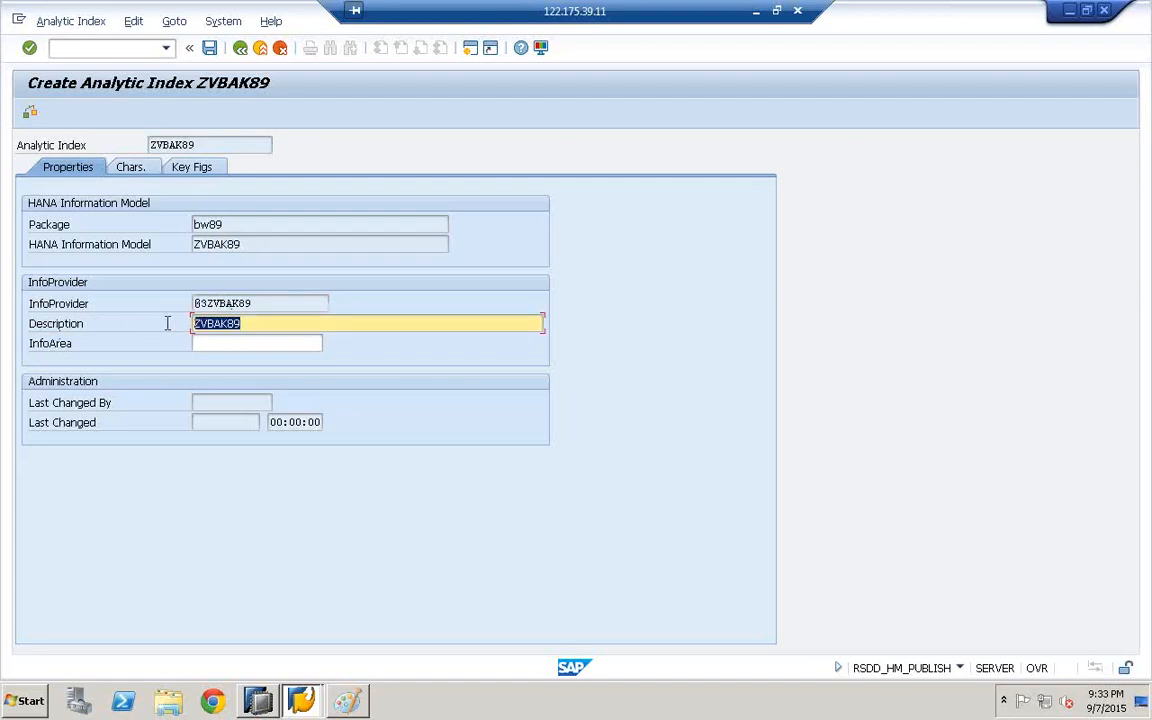
{"action": "left_click", "coordinate": [130, 170]}
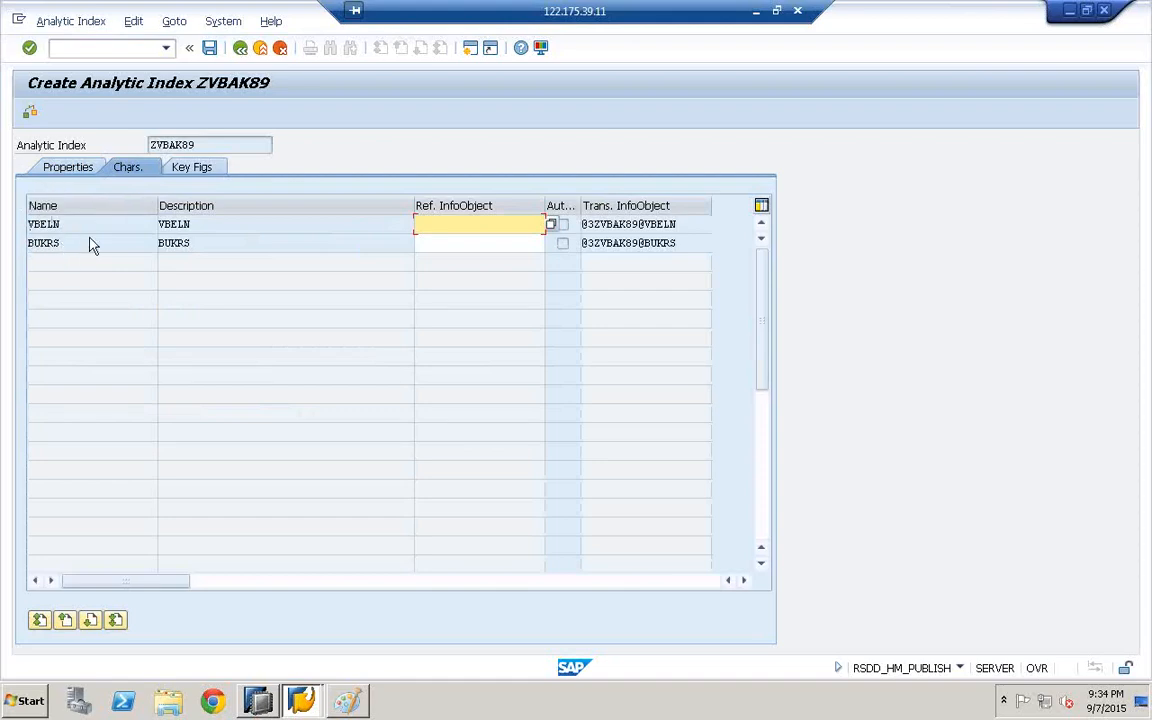
Review key figure VV010 and the characteristics, then save analytic index ZVBAK89 and check the status.
{"action": "left_click", "coordinate": [191, 167]}
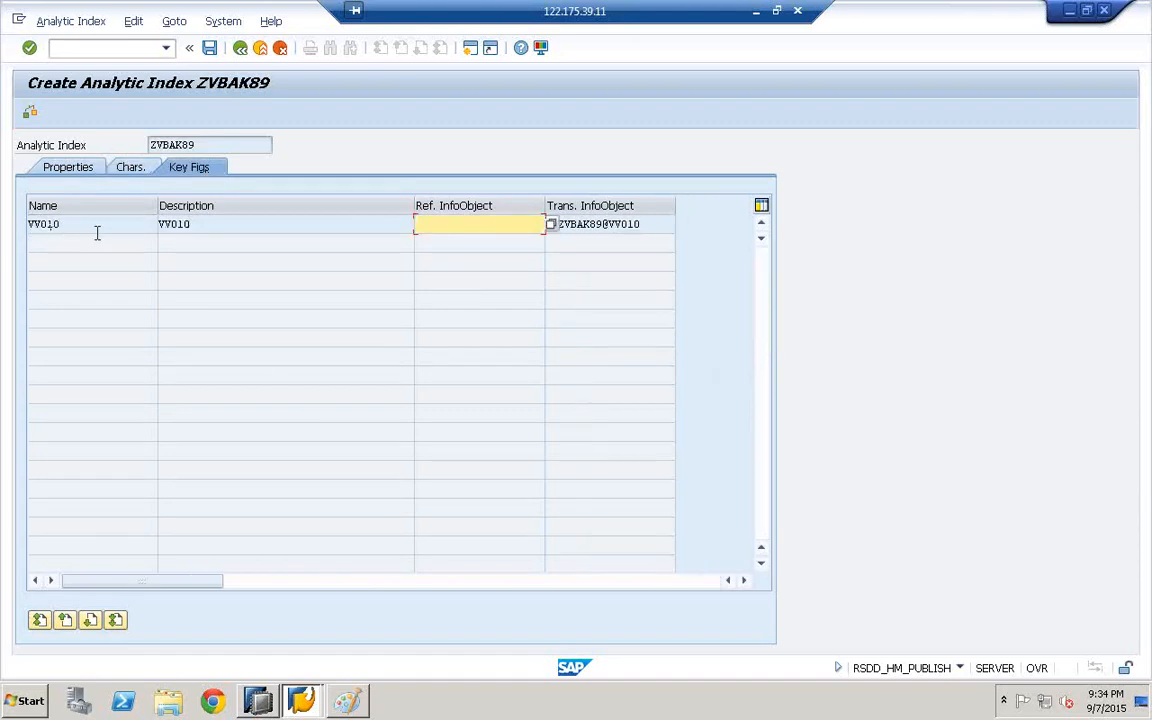
{"action": "left_click", "coordinate": [132, 169]}
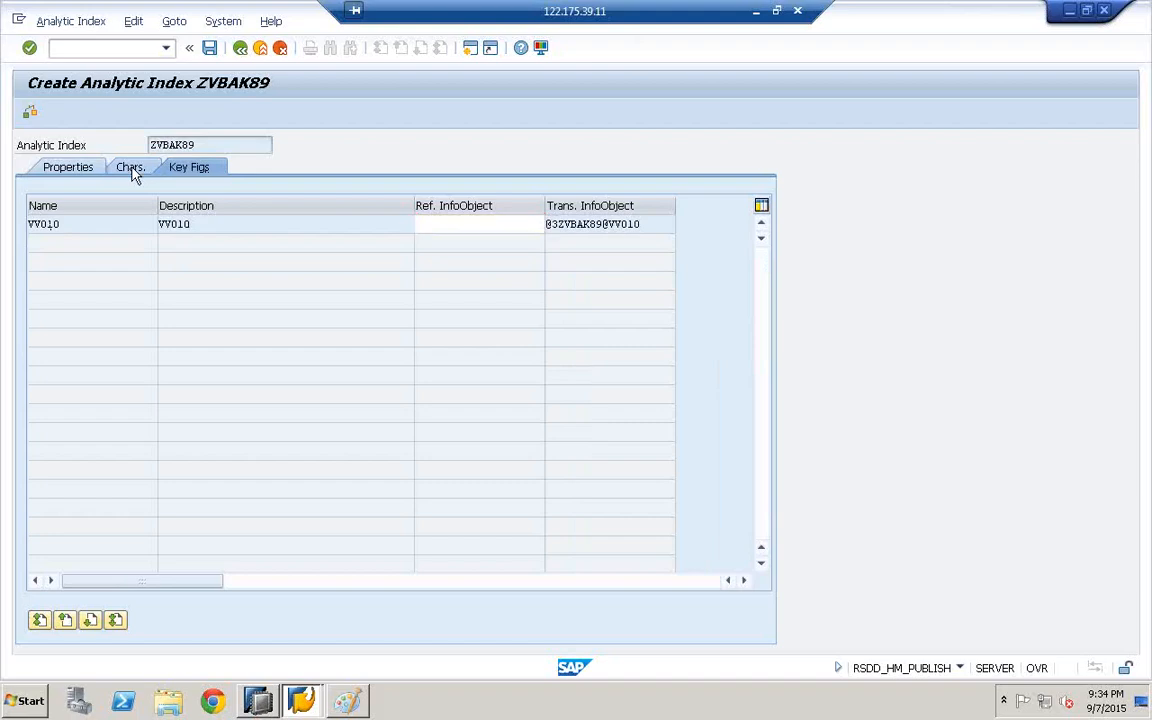
{"action": "left_click", "coordinate": [183, 170]}
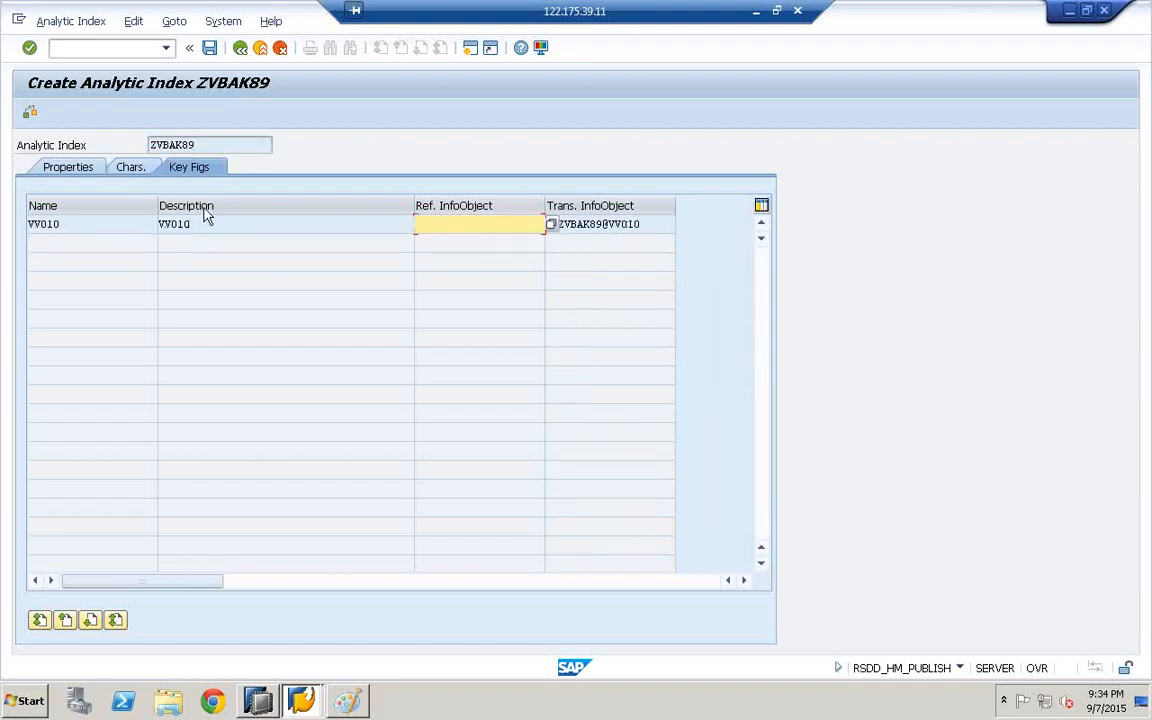
{"action": "left_click", "coordinate": [210, 48]}
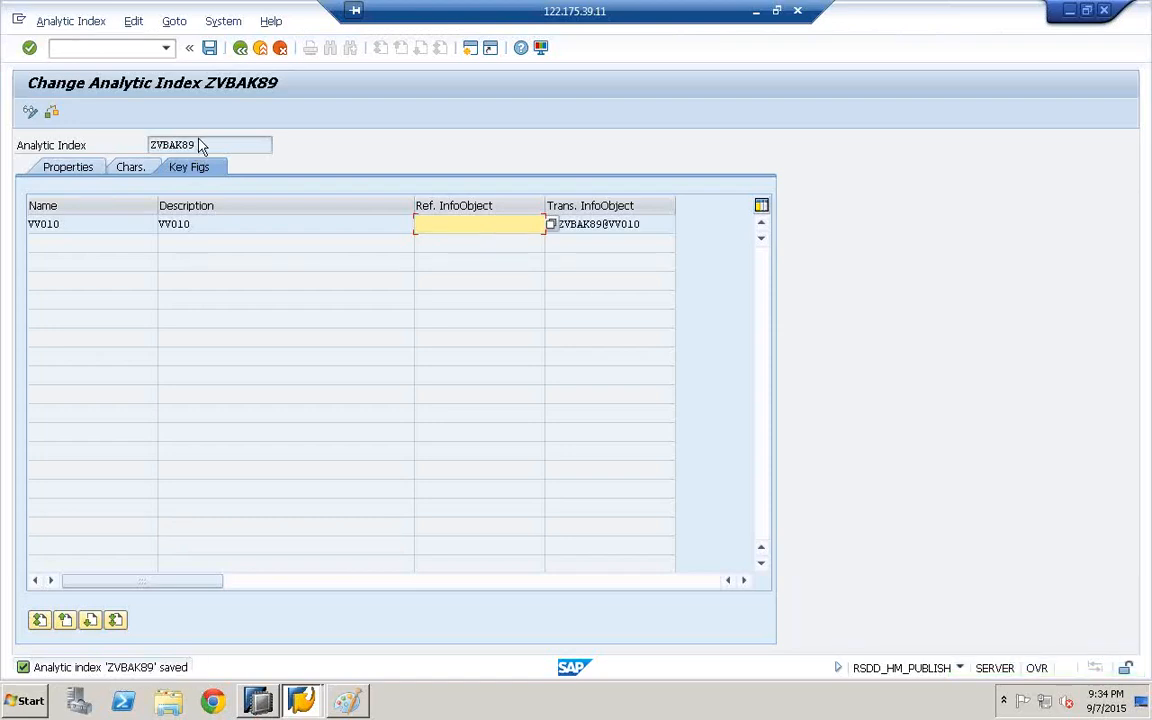
{"action": "left_click_drag", "start_coordinate": [198, 145], "coordinate": [122, 145]}
{"action": "key", "text": "ctrl+c"}
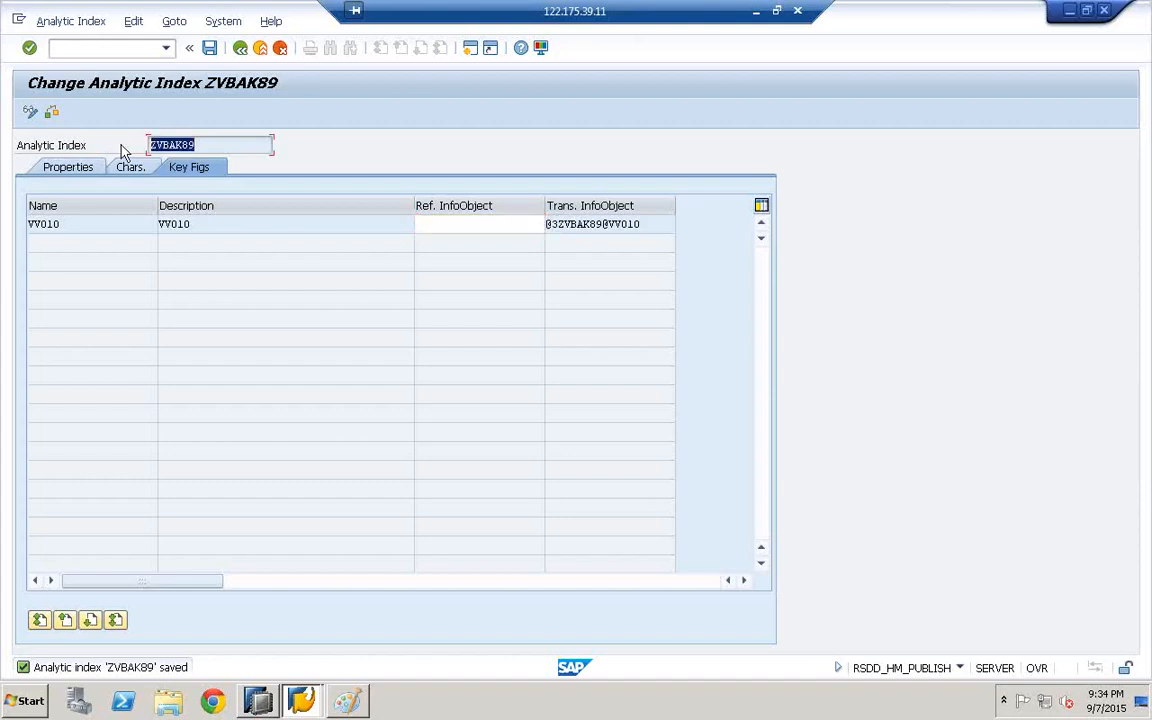
{"action": "left_click", "coordinate": [165, 153]}
Paste ZVBAK89 text labels into the bw box and below hana in the Paint diagram.
{"action": "left_click", "coordinate": [355, 706]}
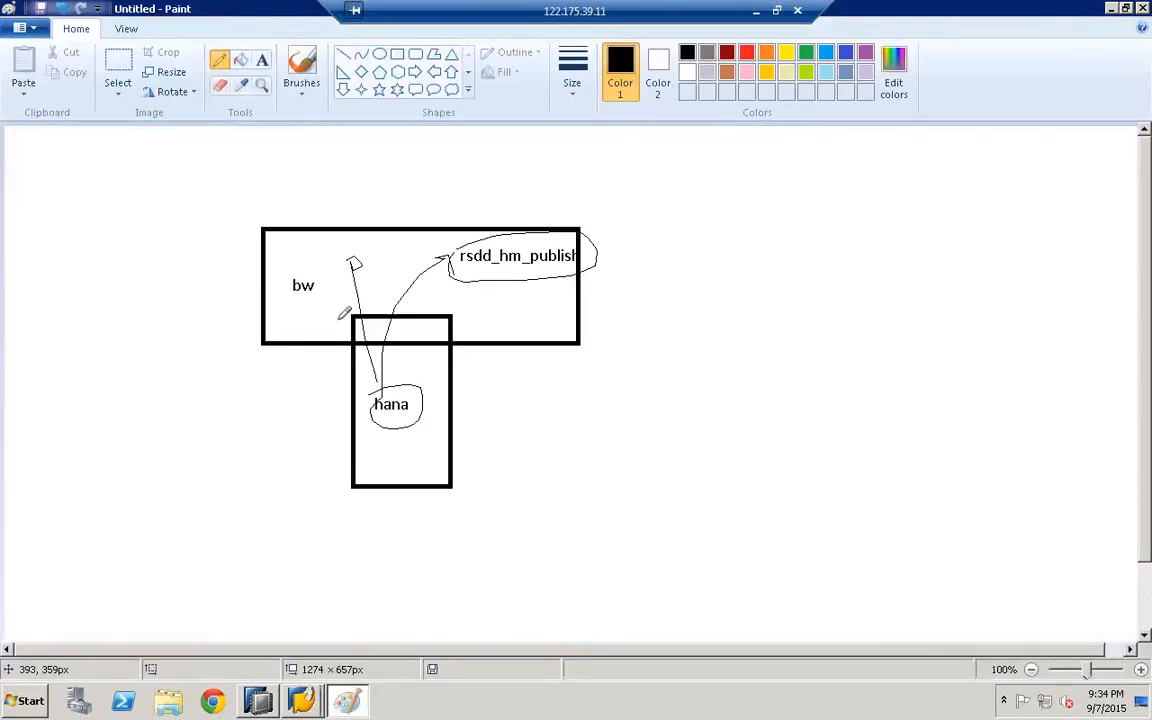
{"action": "left_click", "coordinate": [262, 60]}
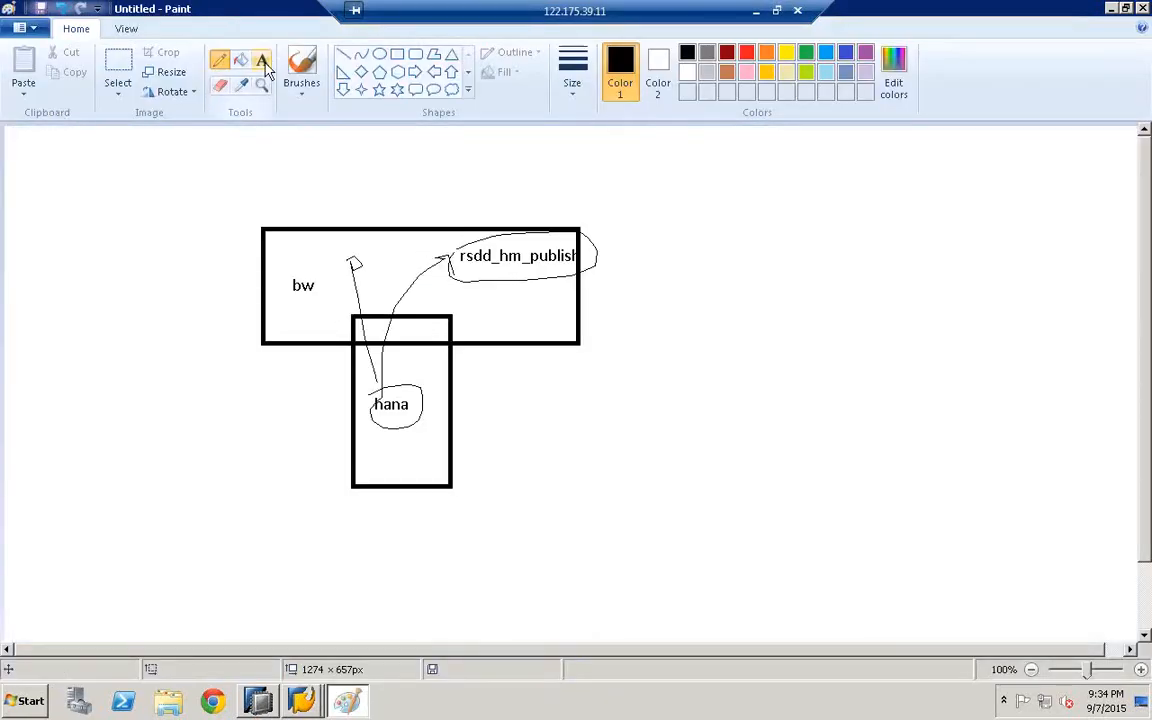
{"action": "left_click", "coordinate": [490, 295]}
{"action": "key", "text": "ctrl+v"}
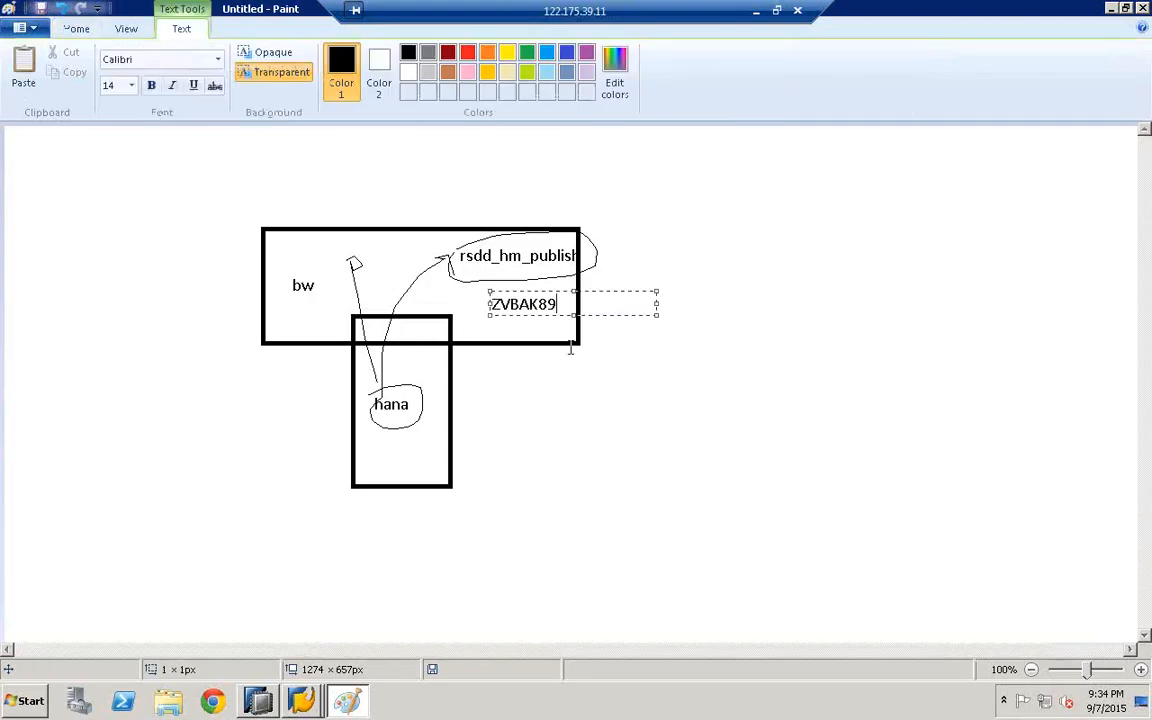
{"action": "left_click", "coordinate": [391, 444]}
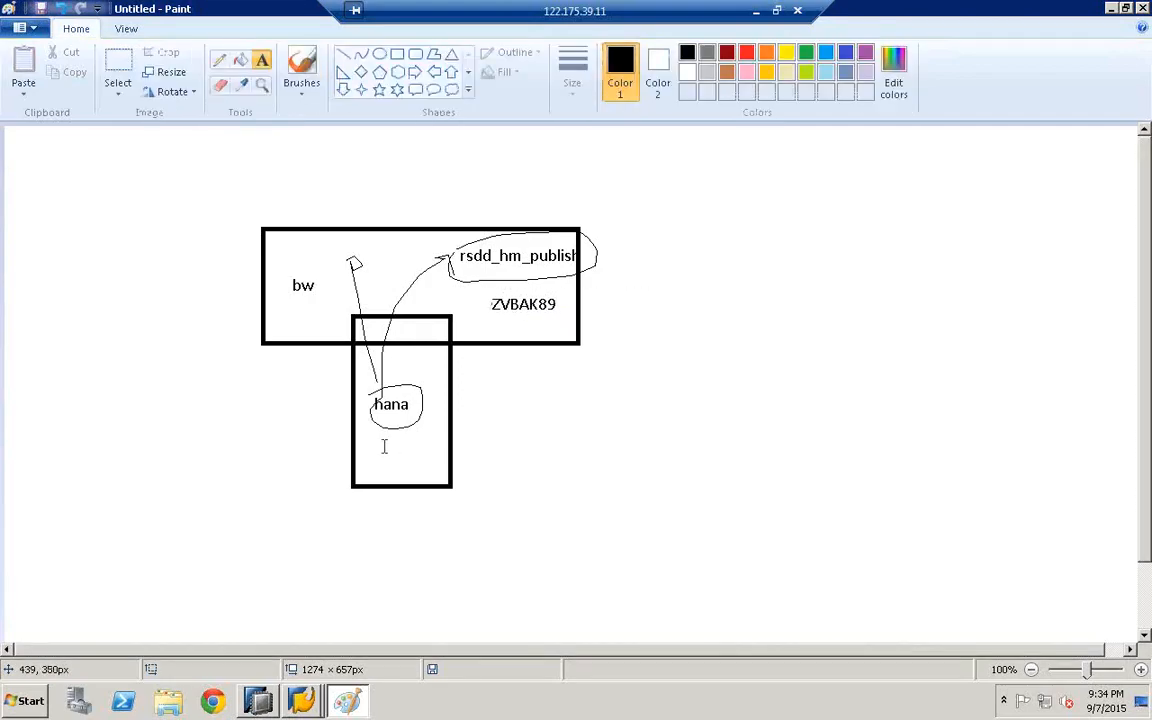
{"action": "left_click", "coordinate": [383, 447]}
{"action": "key", "text": "ctrl+v"}
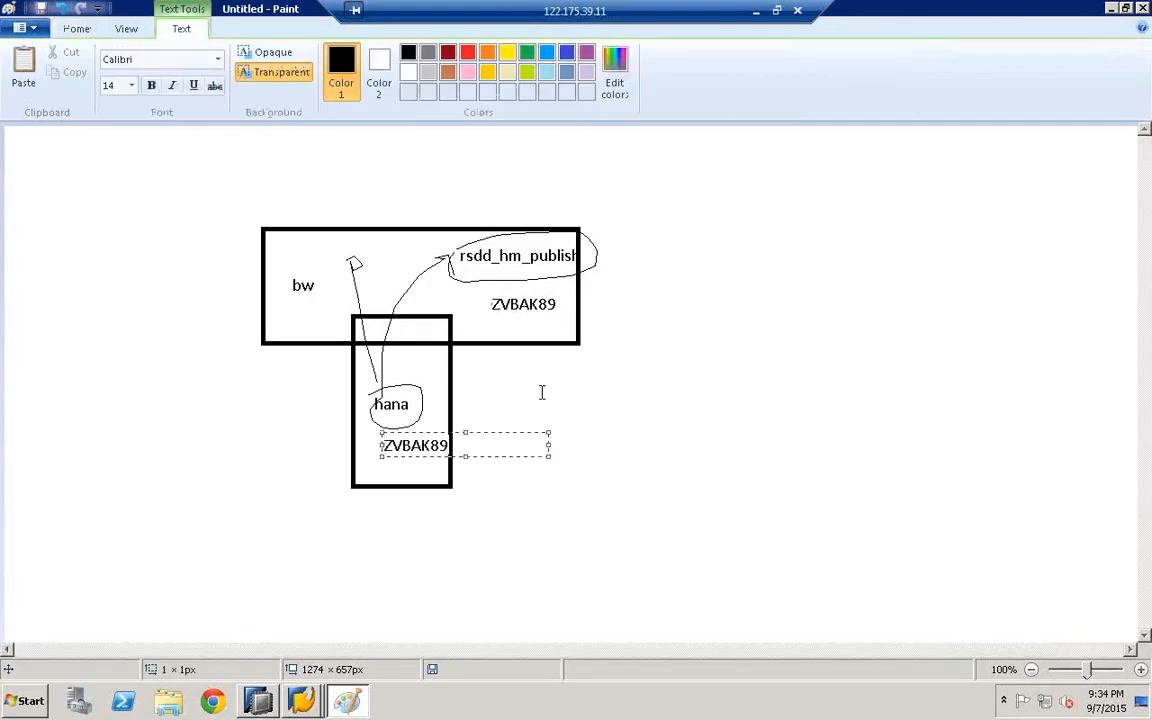
{"action": "left_click", "coordinate": [324, 198]}
Sketch pencil lines linking the ZVBAK89 labels to rsdd_hm_publish.
{"action": "left_click", "coordinate": [219, 59]}
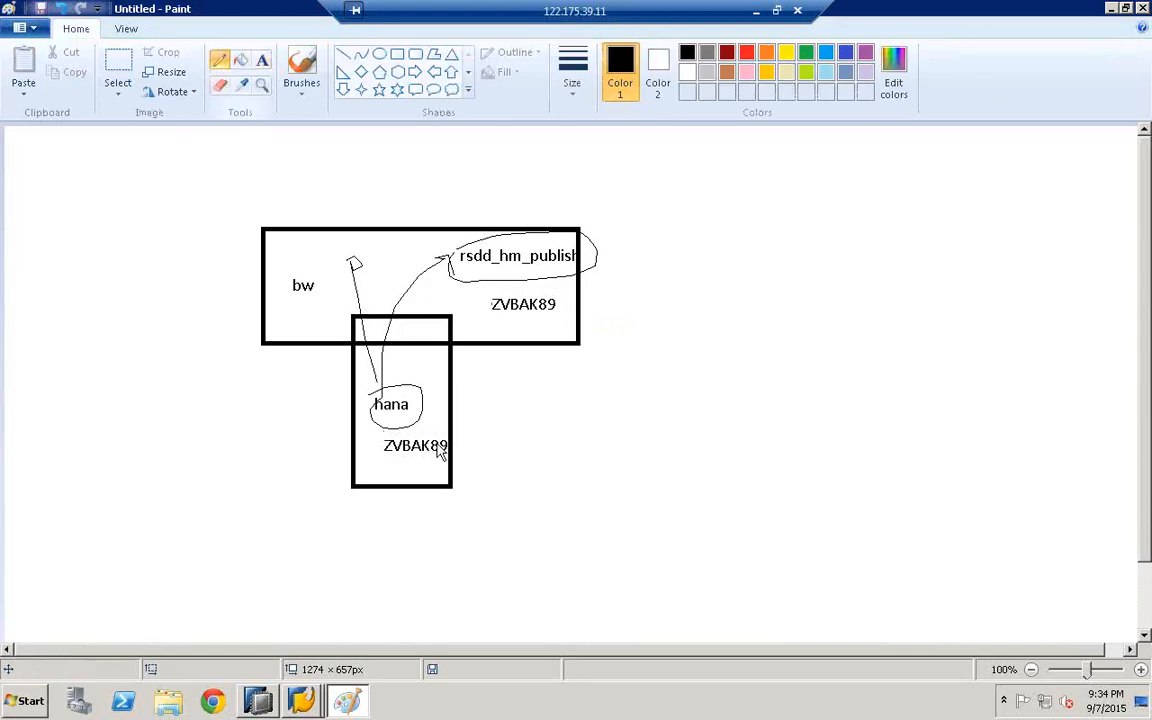
{"action": "mouse_move", "coordinate": [436, 432]}
{"action": "left_mouse_down"}
{"action": "mouse_move", "coordinate": [520, 306]}
{"action": "mouse_move", "coordinate": [509, 319]}
{"action": "left_mouse_up"}
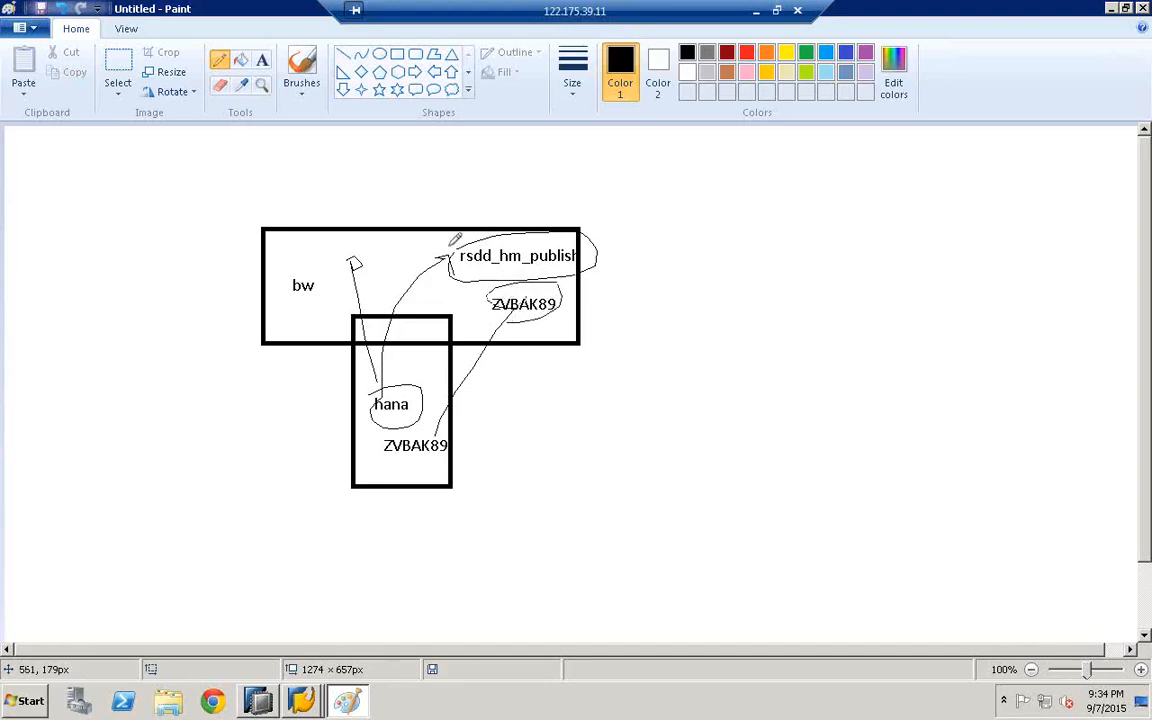
{"action": "left_click_drag", "start_coordinate": [393, 206], "coordinate": [470, 260]}
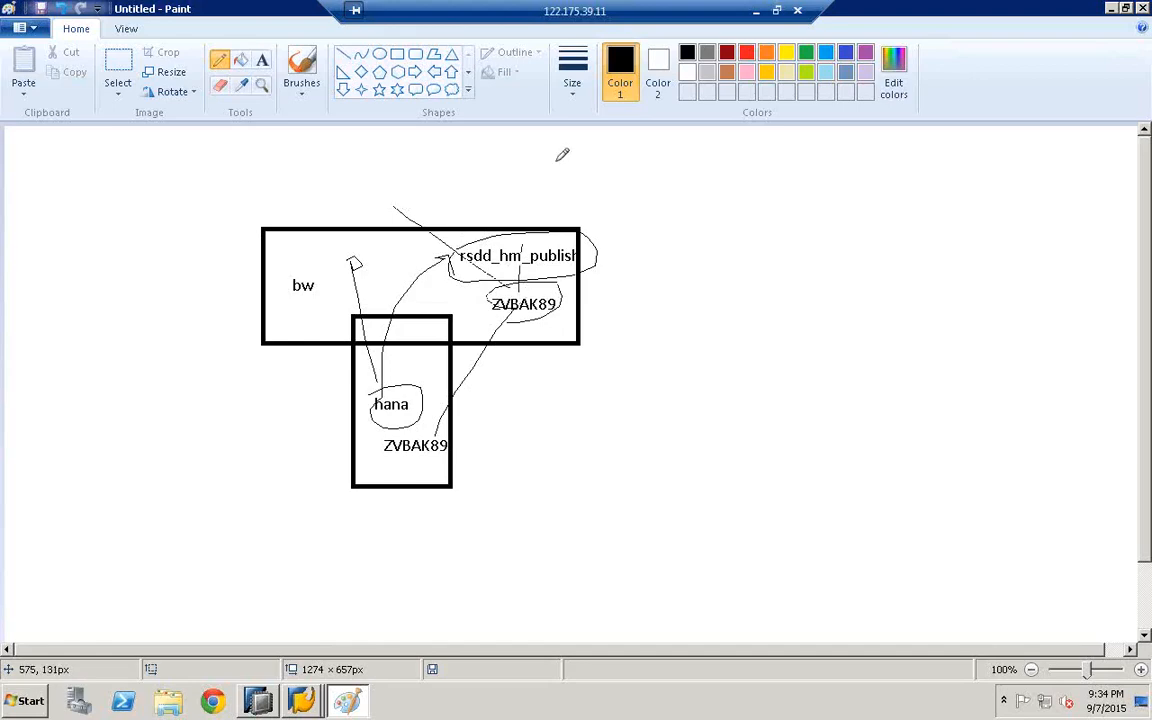
{"action": "left_click_drag", "start_coordinate": [519, 292], "coordinate": [557, 162]}
{"action": "mouse_move", "coordinate": [390, 158]}
{"action": "left_mouse_down"}
{"action": "mouse_move", "coordinate": [445, 157]}
{"action": "mouse_move", "coordinate": [467, 177]}
{"action": "mouse_move", "coordinate": [412, 191]}
{"action": "mouse_move", "coordinate": [586, 154]}
{"action": "mouse_move", "coordinate": [612, 334]}
{"action": "mouse_move", "coordinate": [476, 404]}
{"action": "left_mouse_up"}
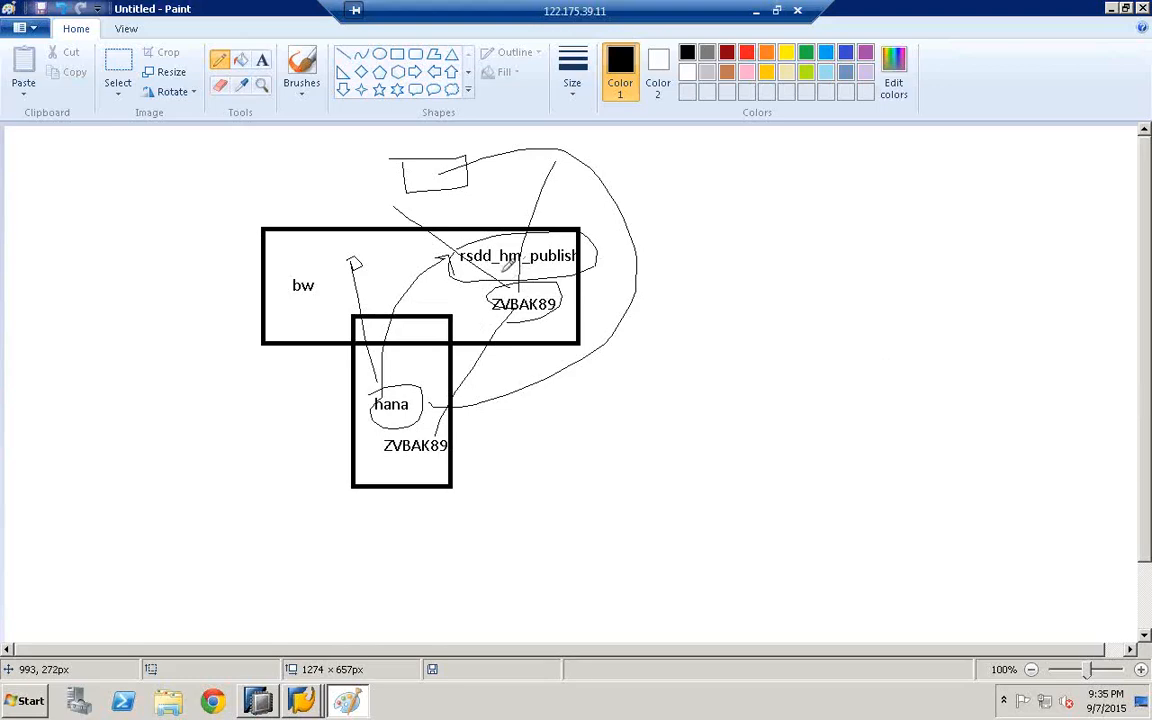
{"action": "left_click", "coordinate": [312, 700]}
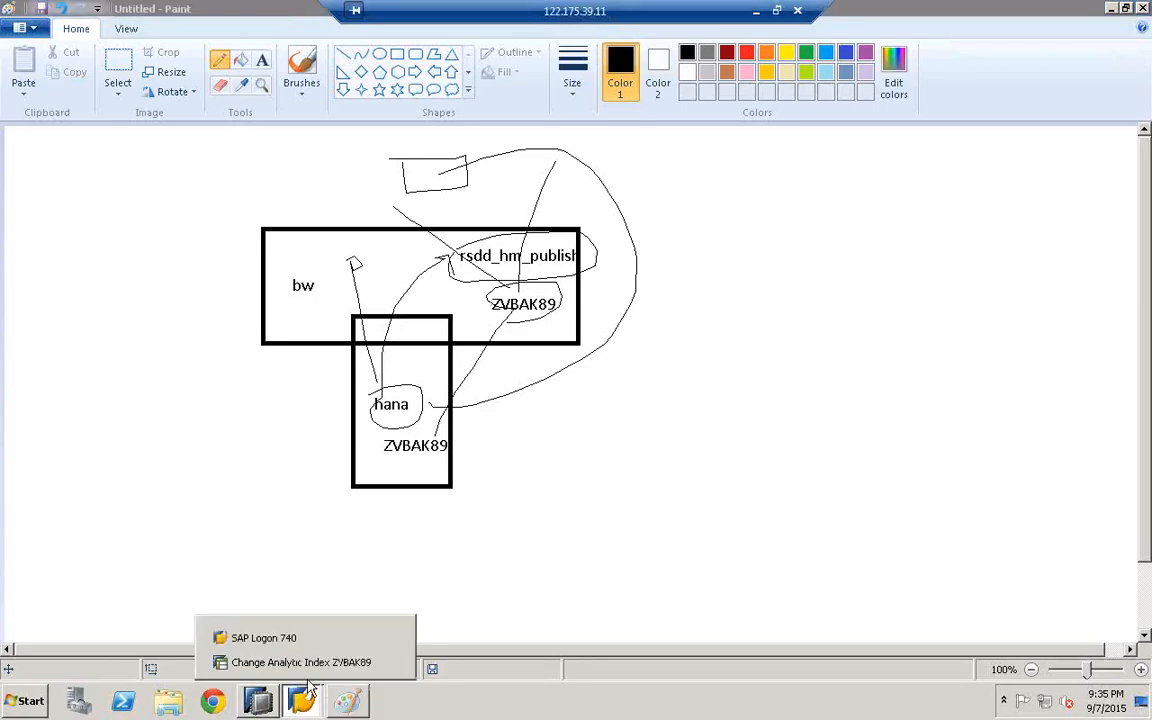
Return to the Change Analytic Index ZVBAK89 screen showing VV010, then bring up the Windows Start menu.
{"action": "left_click", "coordinate": [309, 666]}
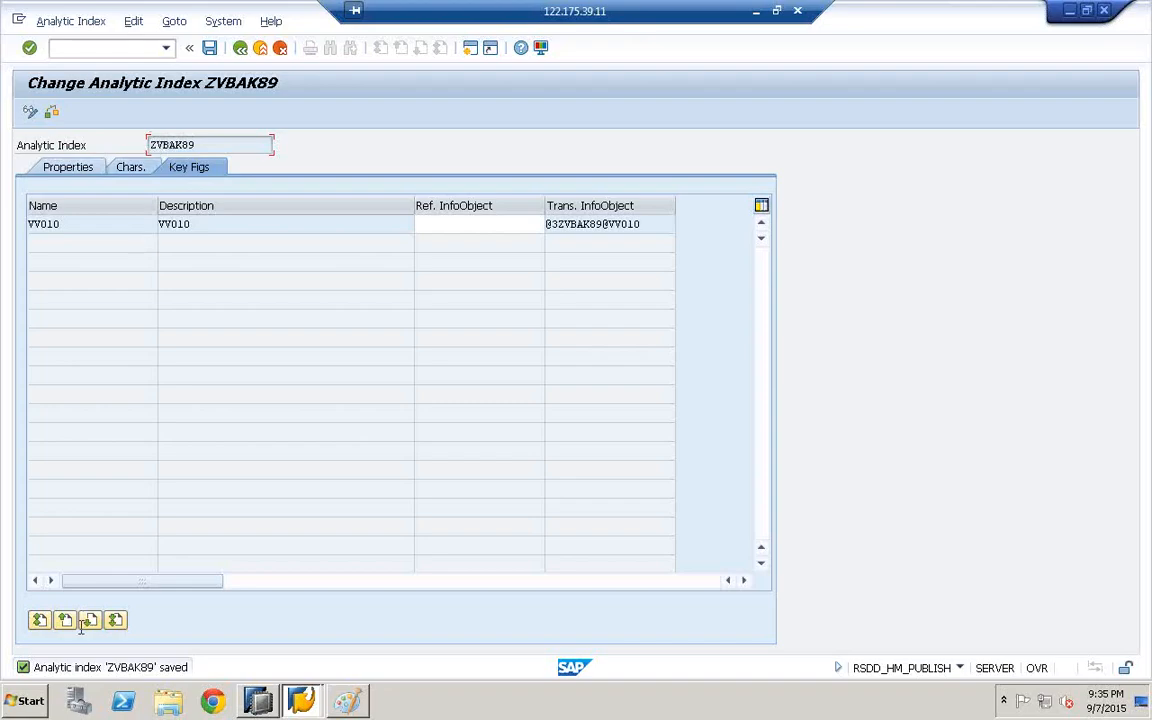
{"action": "left_click", "coordinate": [30, 702]}
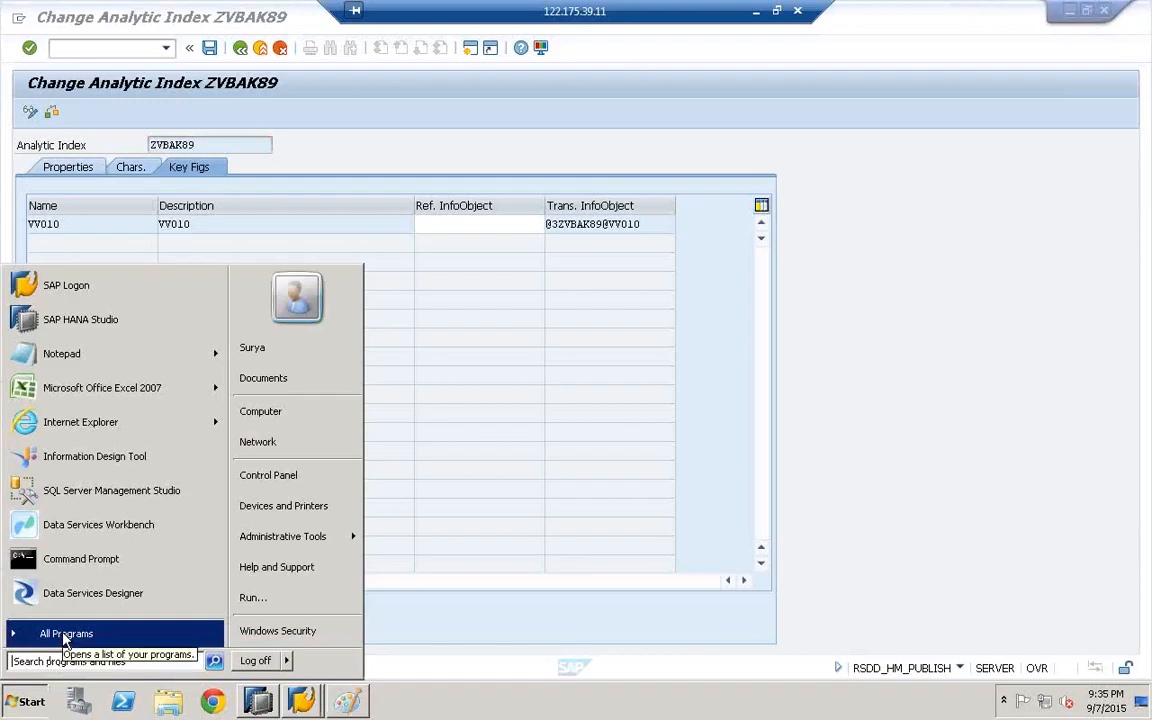
Launch BEx Analyzer from the Start menu's Business Explorer folder, allowing it to run.
{"action": "mouse_move", "coordinate": [63, 631]}
{"action": "left_click_drag", "start_coordinate": [217, 361], "coordinate": [217, 487]}
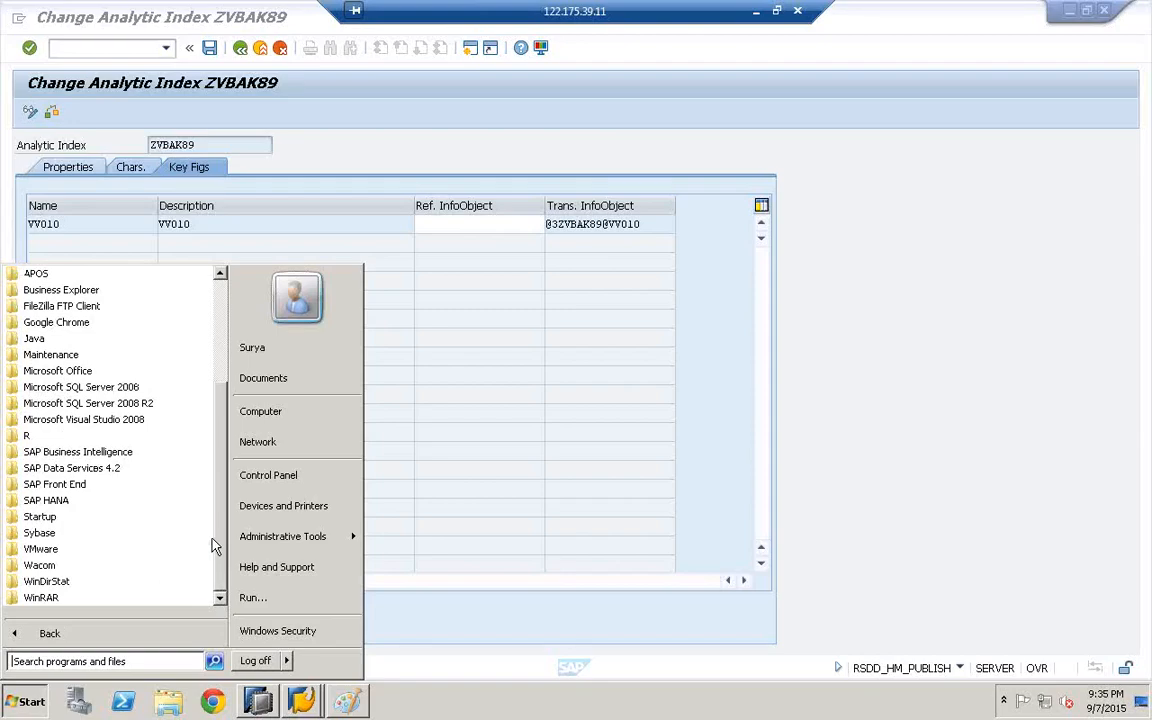
{"action": "left_click", "coordinate": [52, 292]}
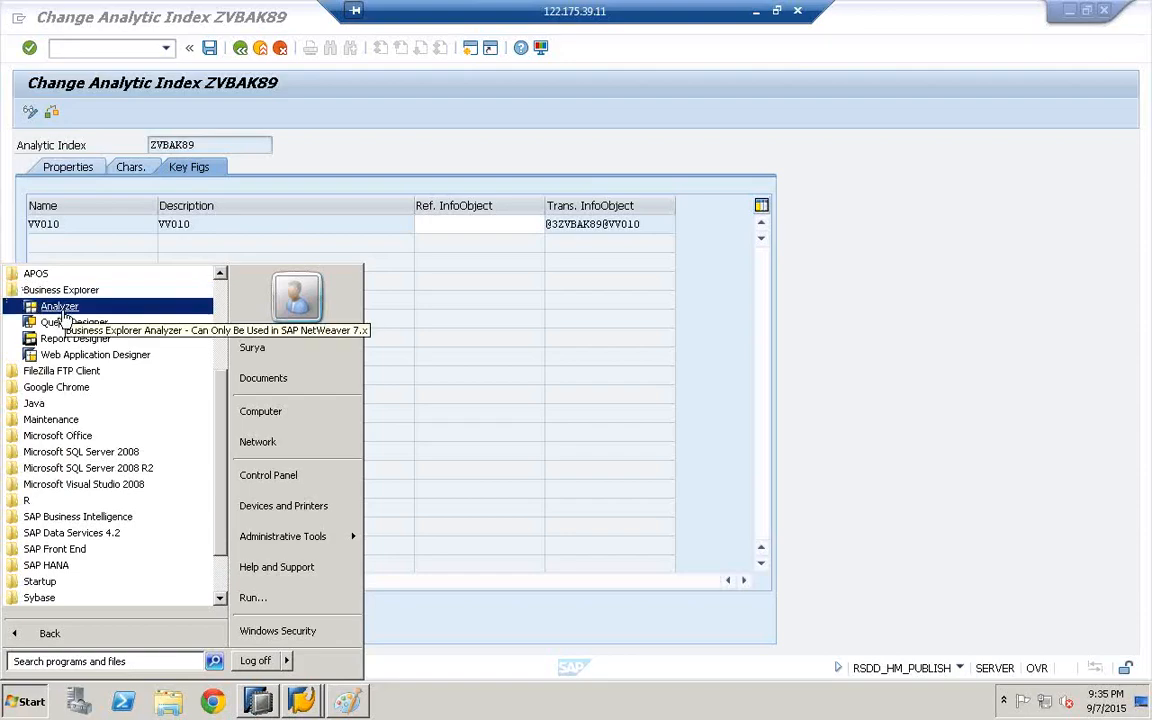
{"action": "left_click", "coordinate": [63, 312]}
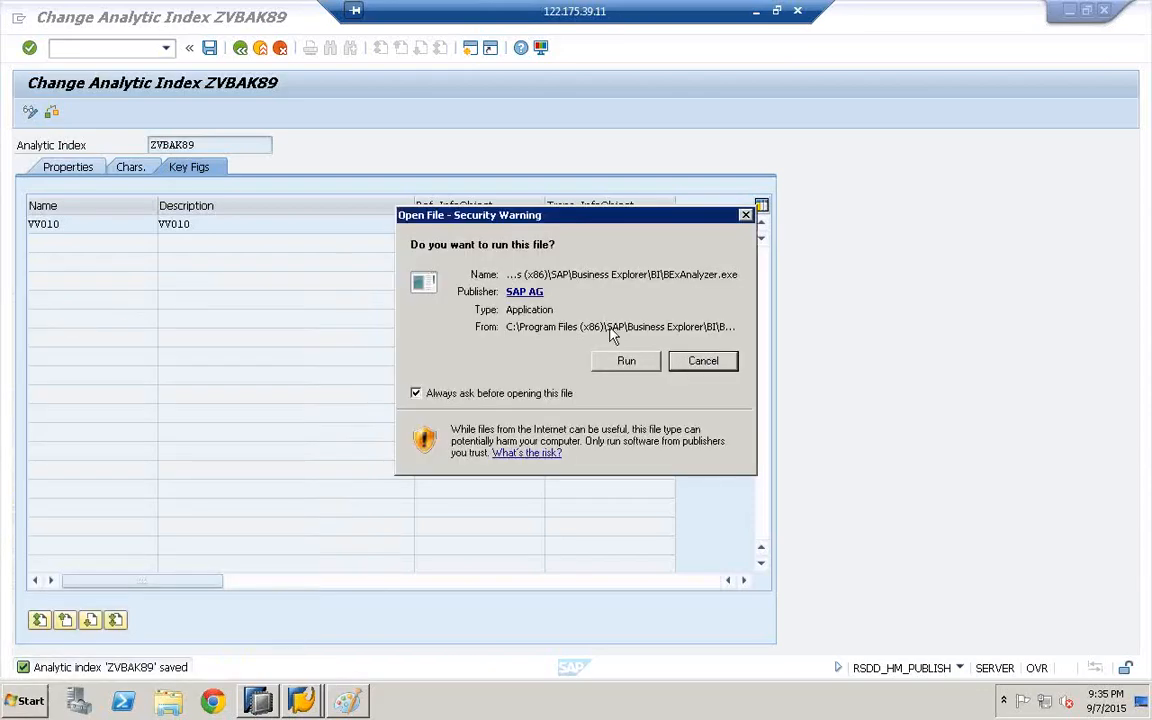
{"action": "left_click", "coordinate": [622, 362]}
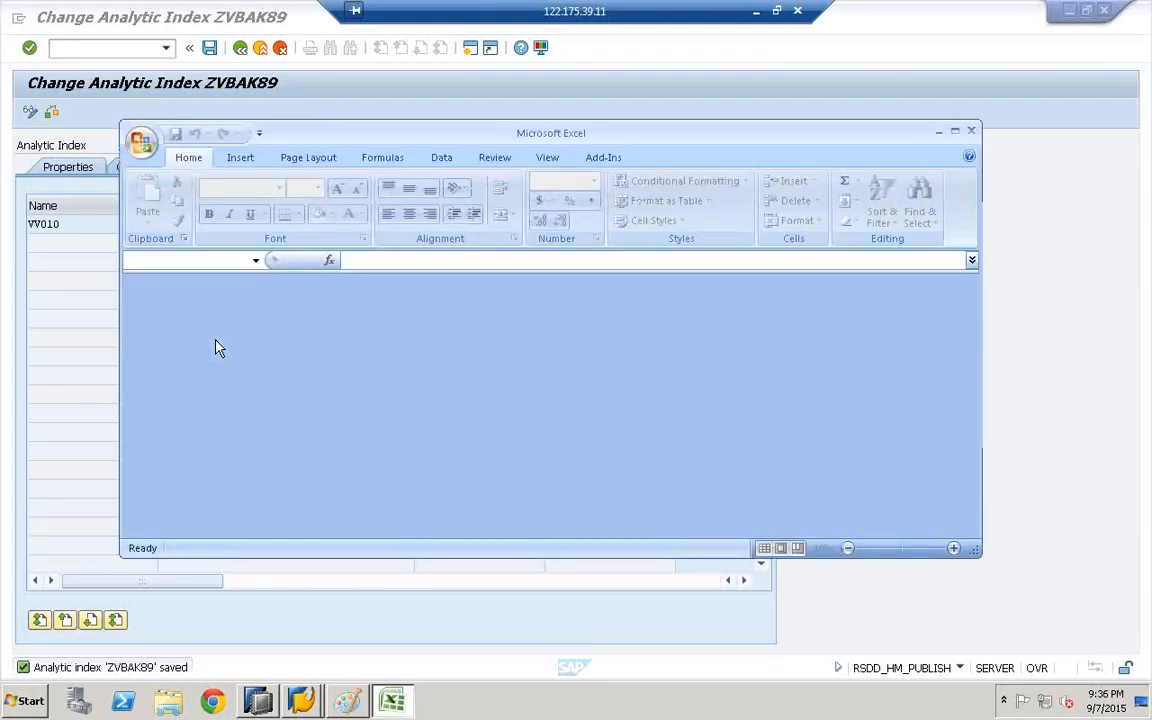
Choose Open Query from the BEx Analyzer add-in commands in Excel.
{"action": "left_click", "coordinate": [605, 160]}
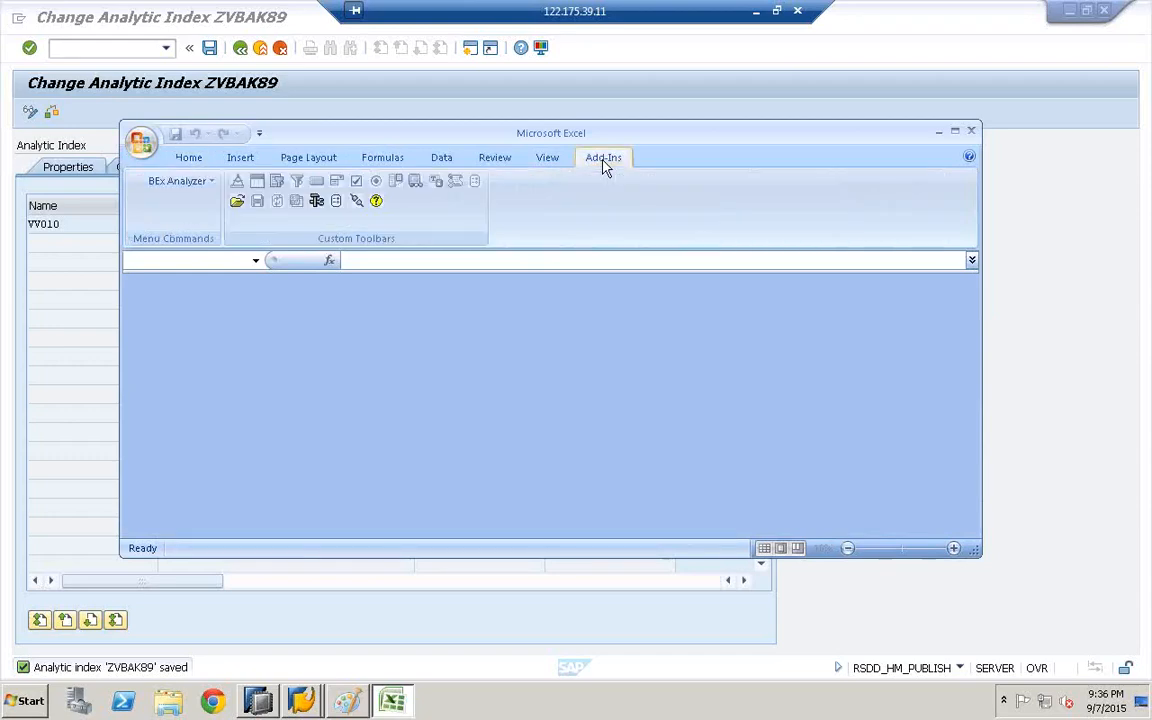
{"action": "left_click", "coordinate": [240, 204]}
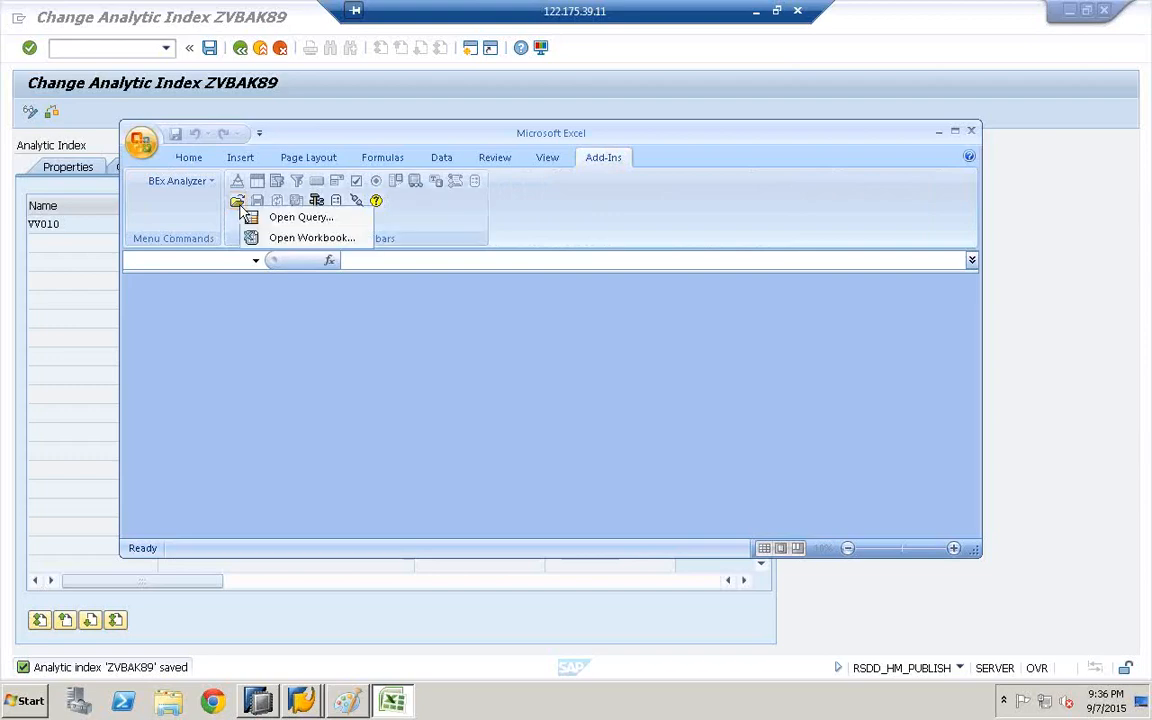
{"action": "left_click", "coordinate": [298, 220]}
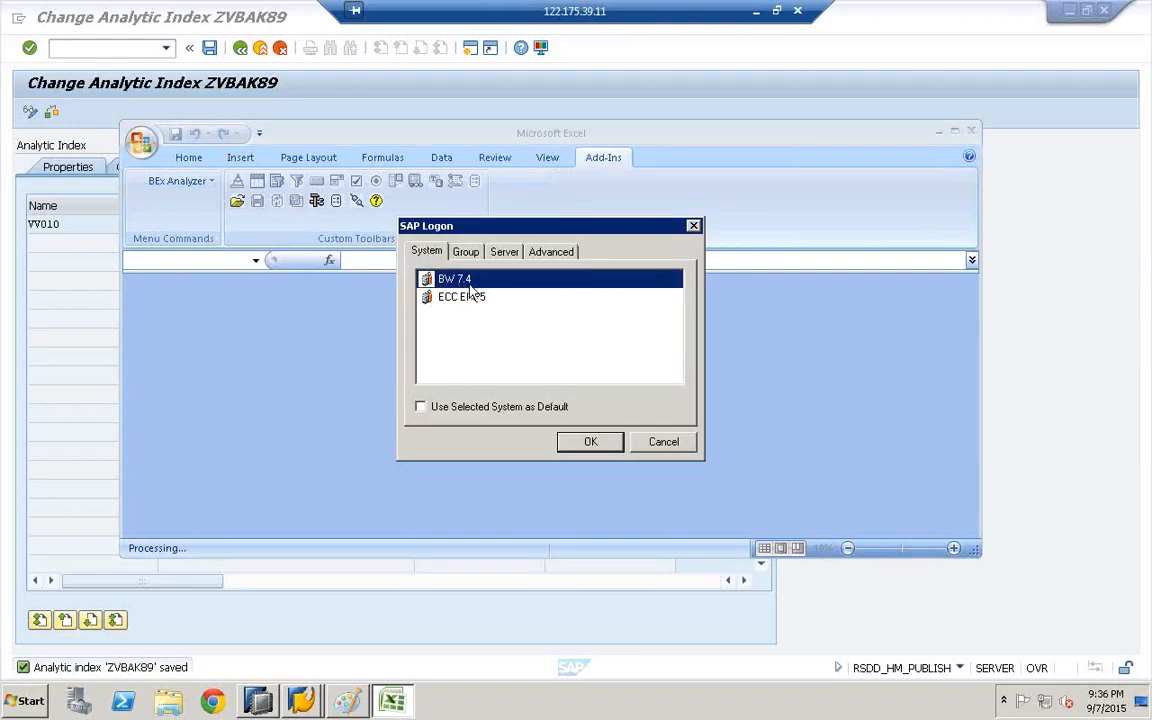
Log on to the BW 7.4 system with the account password.
{"action": "double_click", "coordinate": [470, 285]}
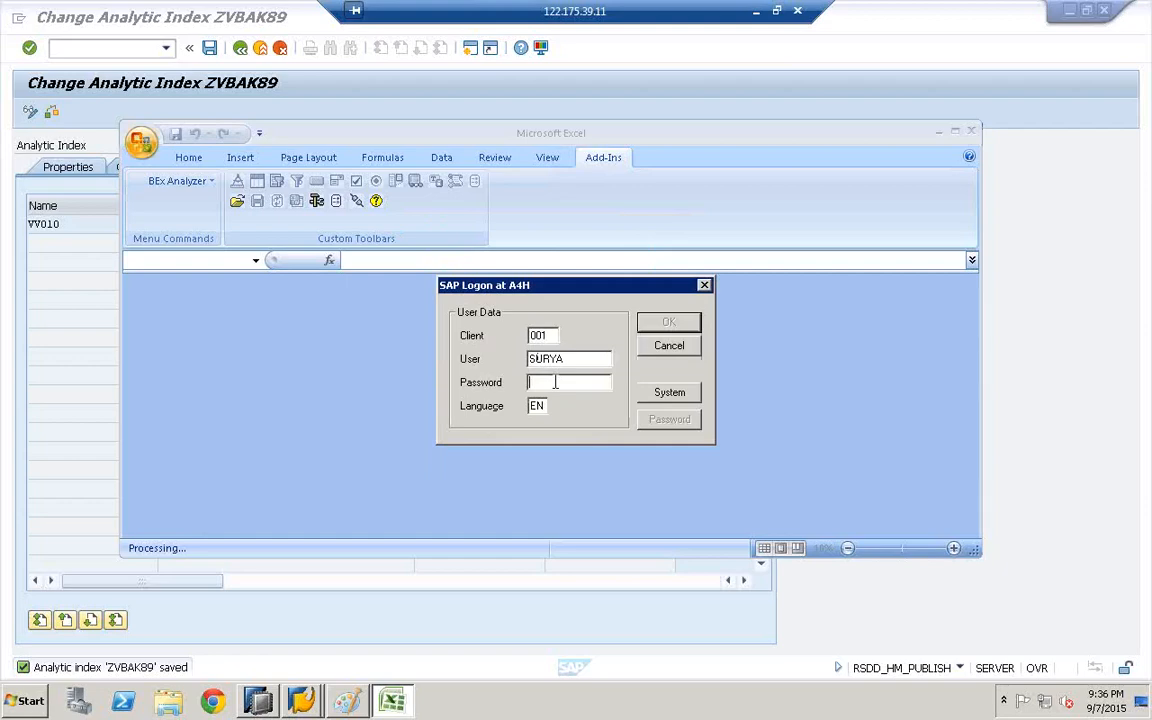
{"action": "type", "text": "*********"}
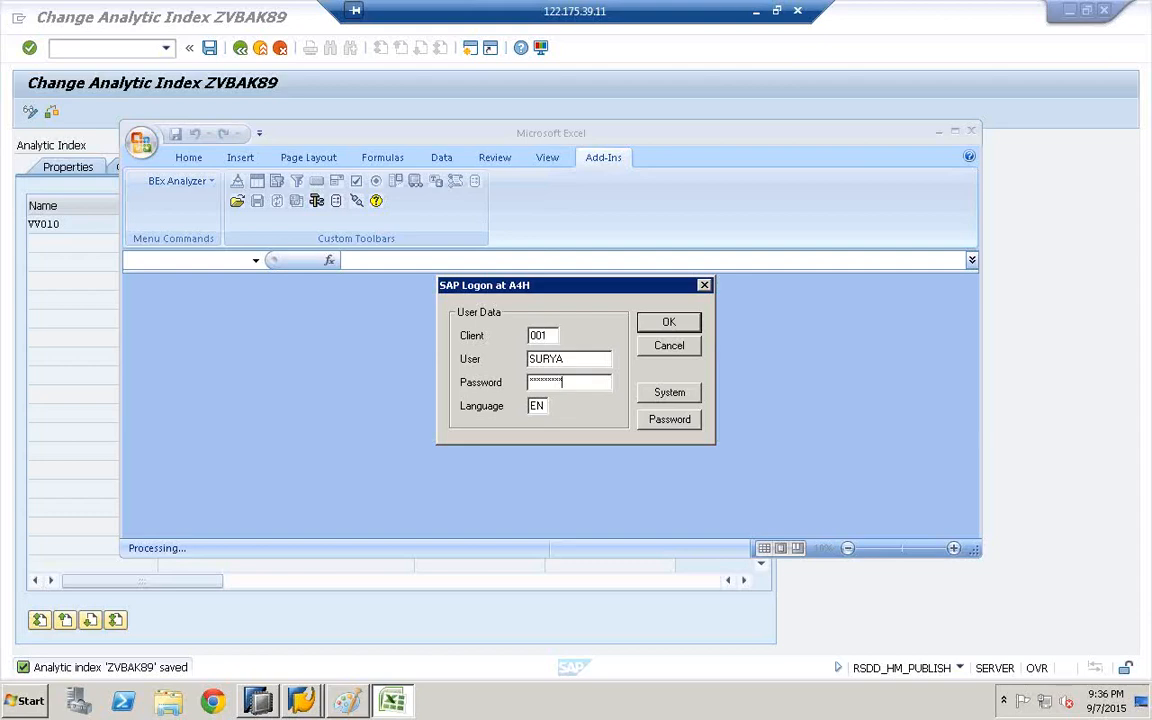
{"action": "left_click", "coordinate": [669, 324]}
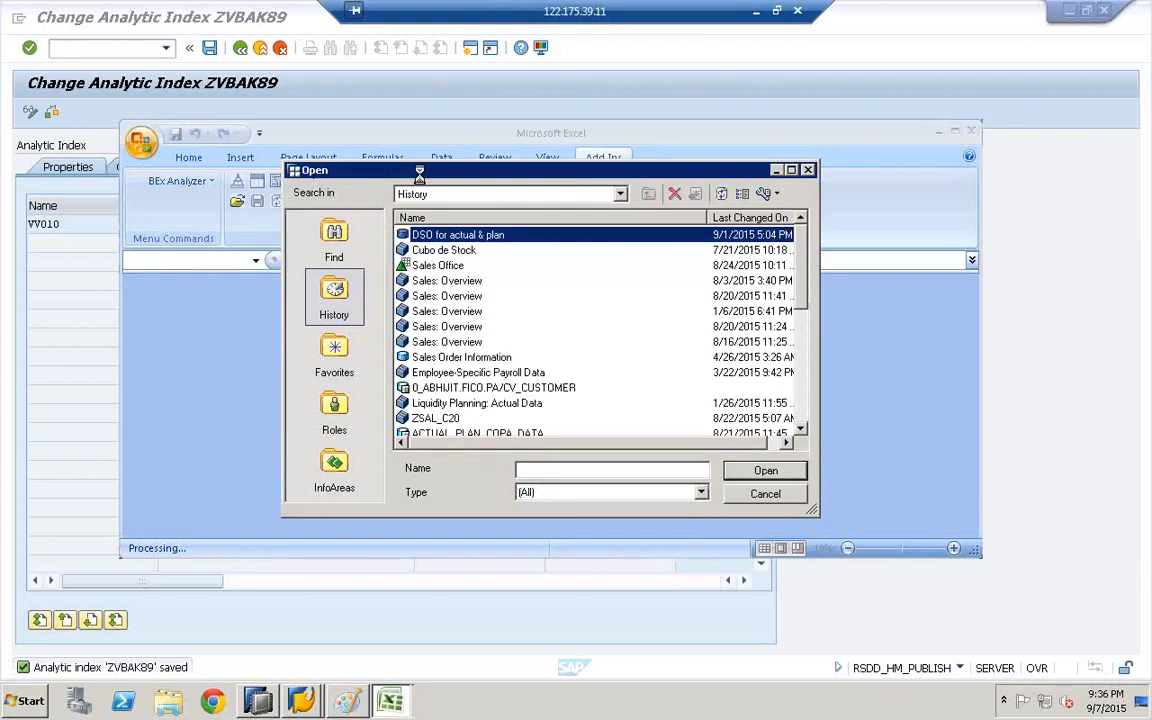
Find queries matching ZVBAK89, including technical names in the search.
{"action": "left_click", "coordinate": [335, 237]}
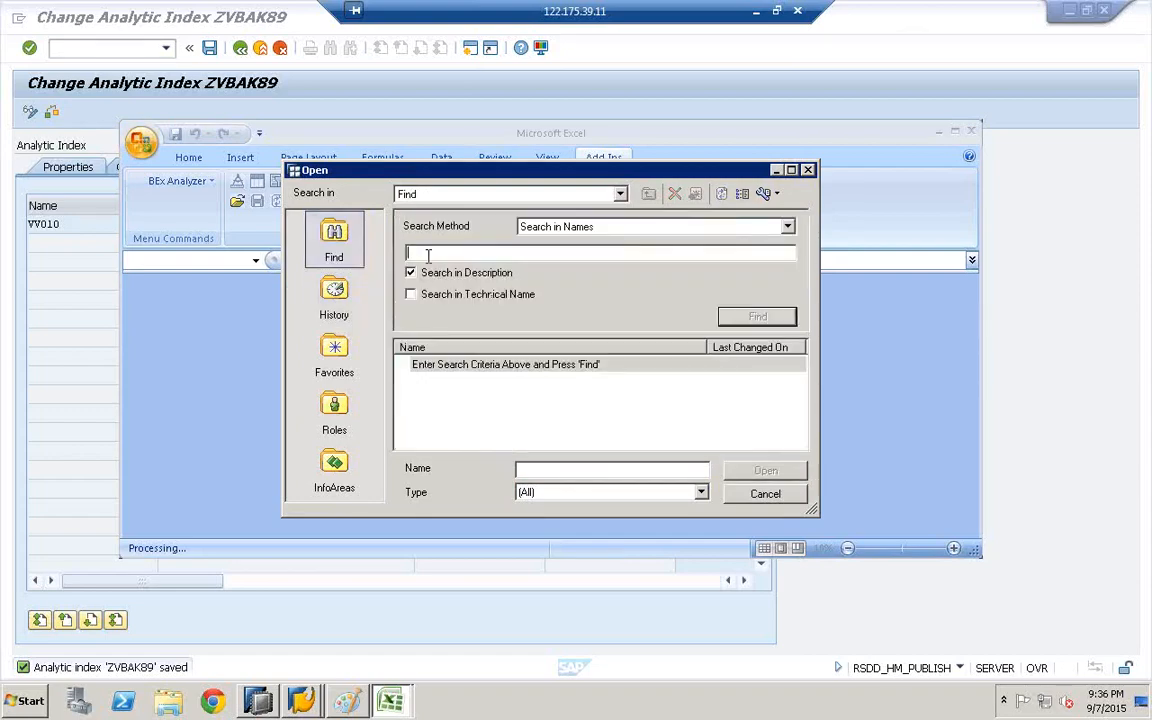
{"action": "type", "text": "ZVBAK89"}
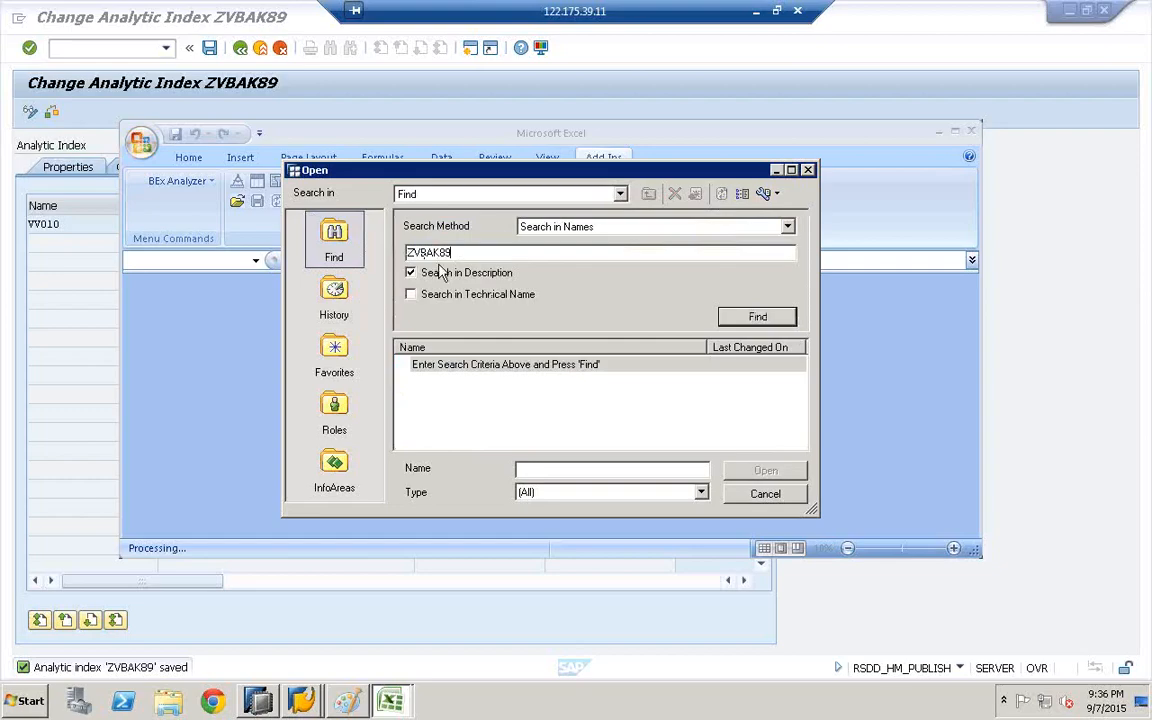
{"action": "left_click", "coordinate": [411, 295]}
{"action": "left_click", "coordinate": [764, 318]}
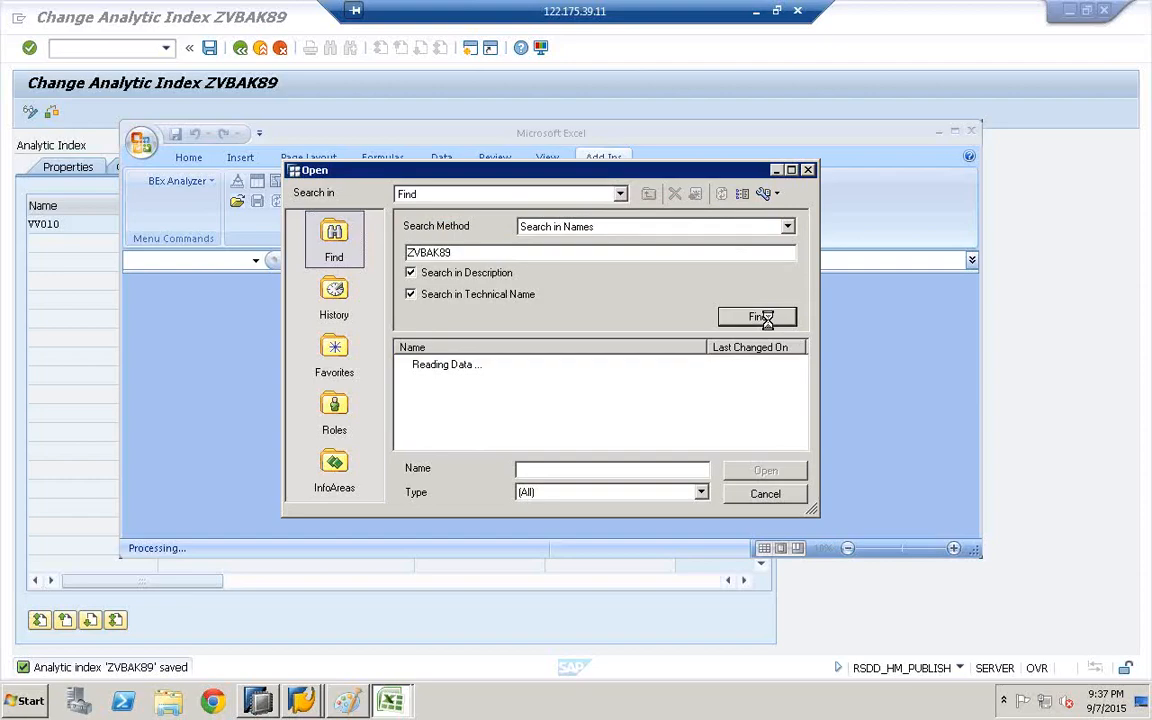
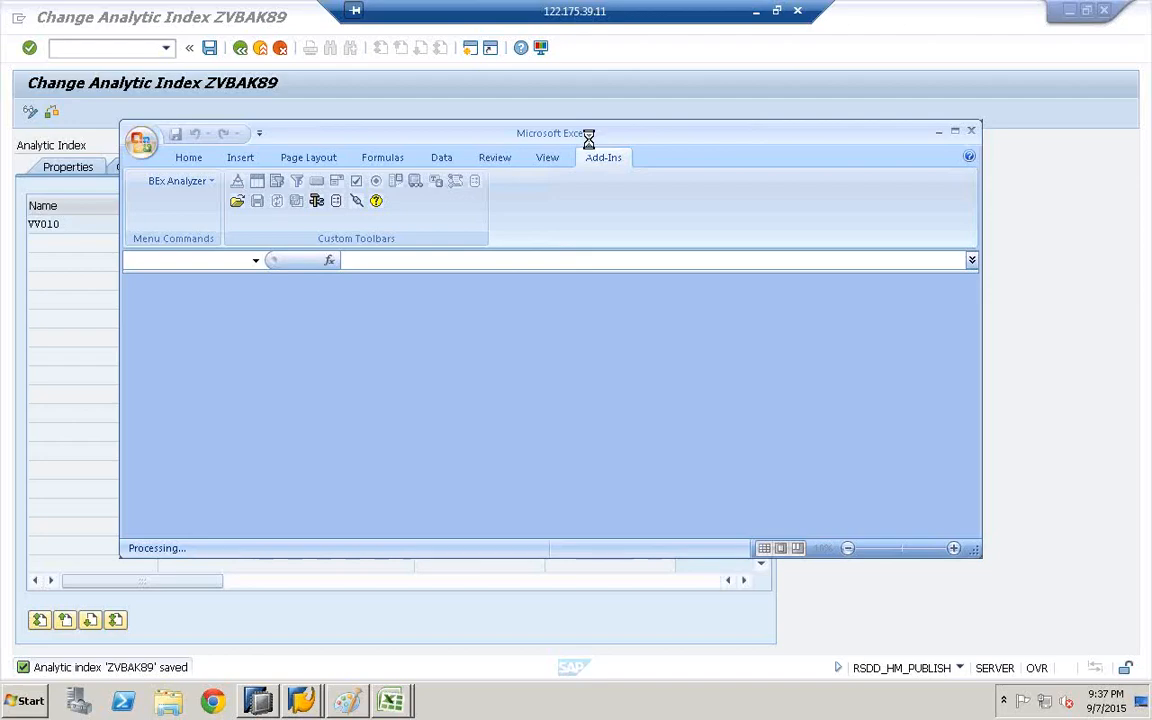
Bring the Paint sketch of the bw and hana boxes to the front.
{"action": "left_click", "coordinate": [346, 702]}
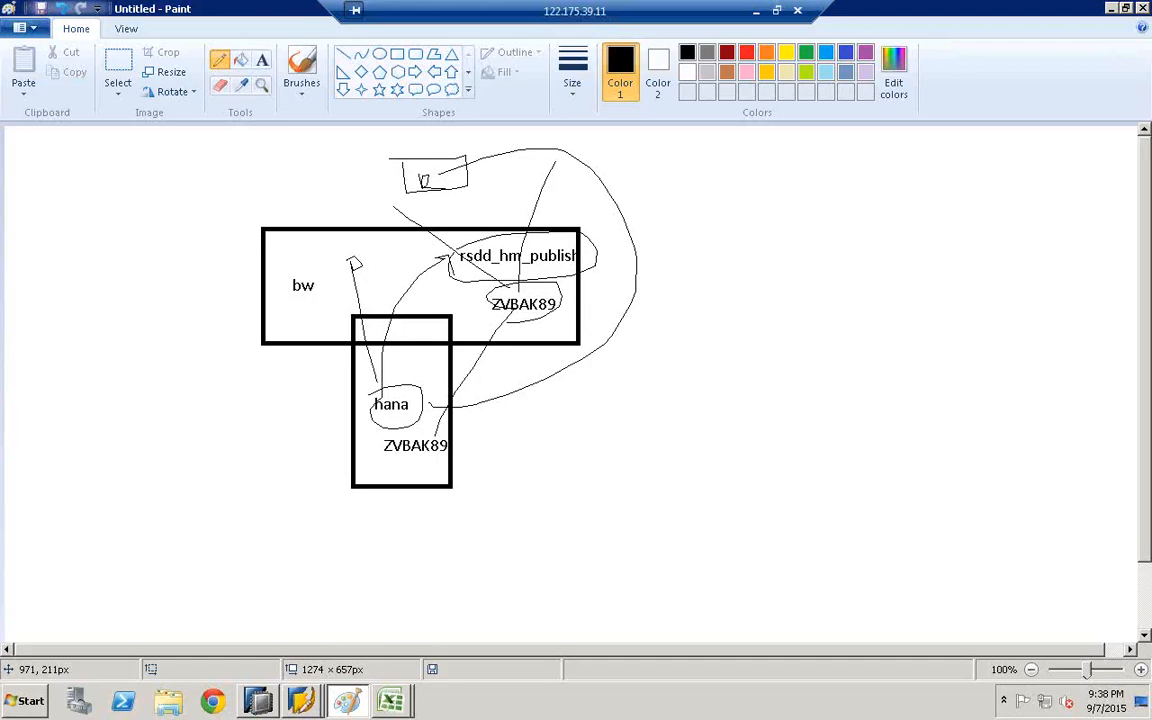
Draw a loop around the whole bw/hana diagram and a line from hana up toward rsdd_hm_publish.
{"action": "mouse_move", "coordinate": [301, 700]}
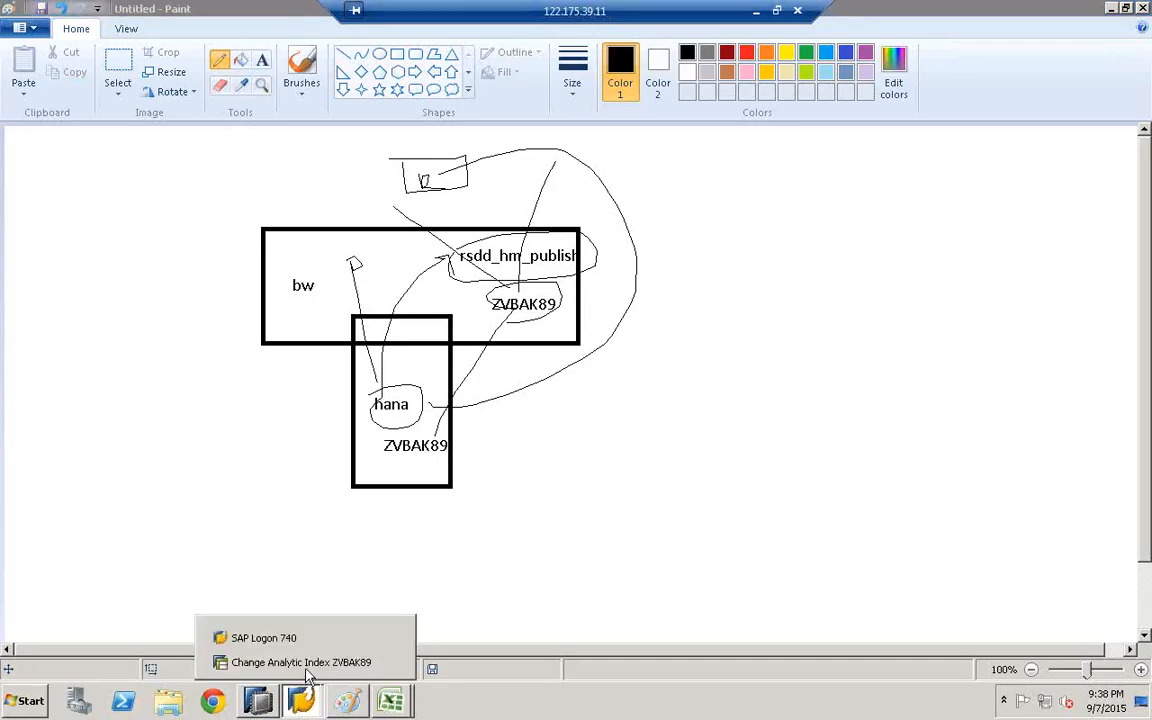
{"action": "left_click", "coordinate": [300, 663]}
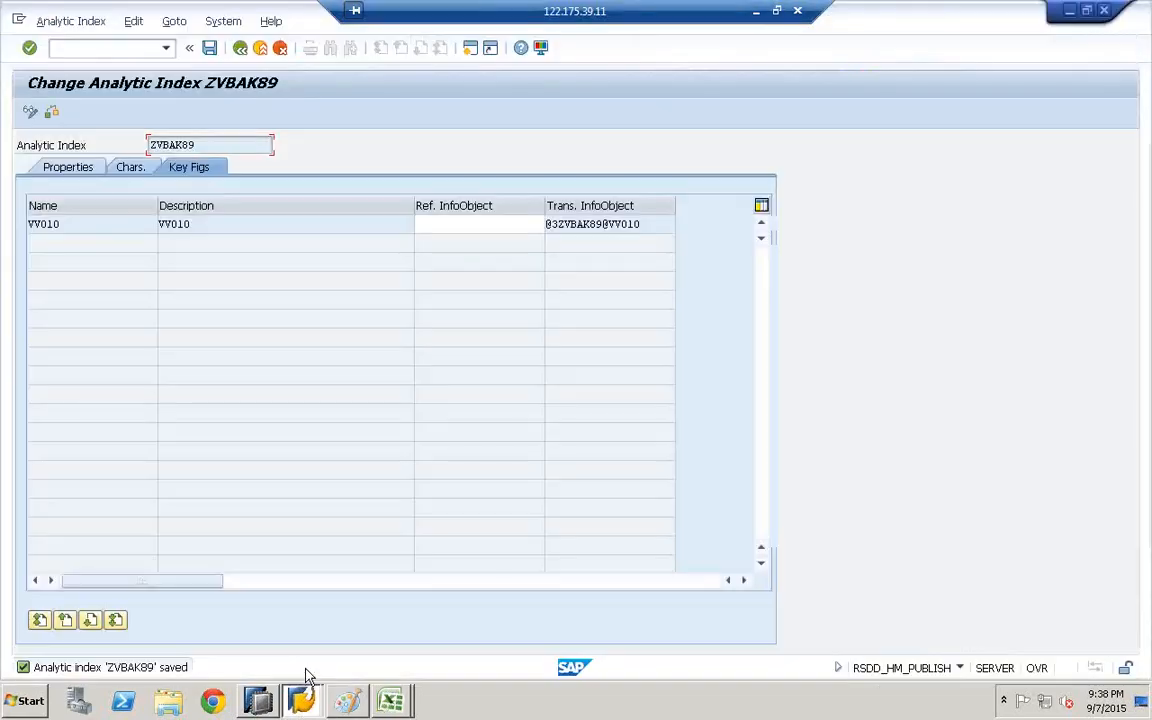
{"action": "left_click", "coordinate": [349, 700]}
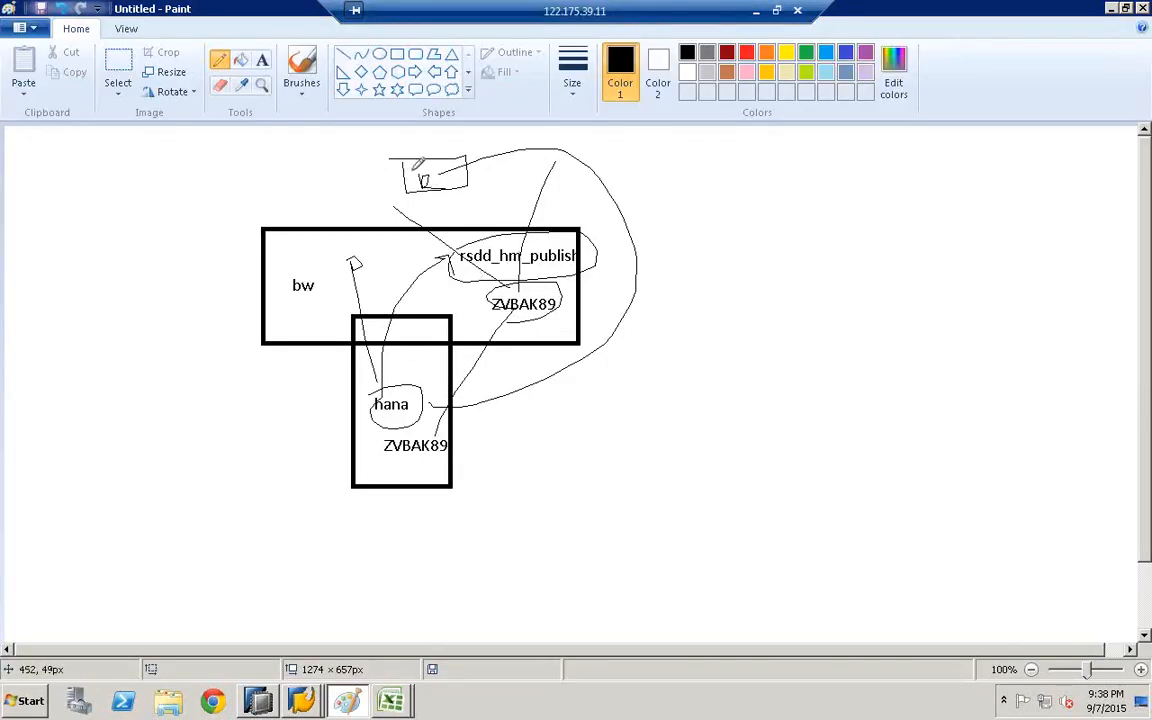
{"action": "mouse_move", "coordinate": [390, 163]}
{"action": "left_mouse_down"}
{"action": "mouse_move", "coordinate": [334, 162]}
{"action": "mouse_move", "coordinate": [257, 193]}
{"action": "mouse_move", "coordinate": [238, 388]}
{"action": "mouse_move", "coordinate": [262, 412]}
{"action": "mouse_move", "coordinate": [350, 445]}
{"action": "left_mouse_up"}
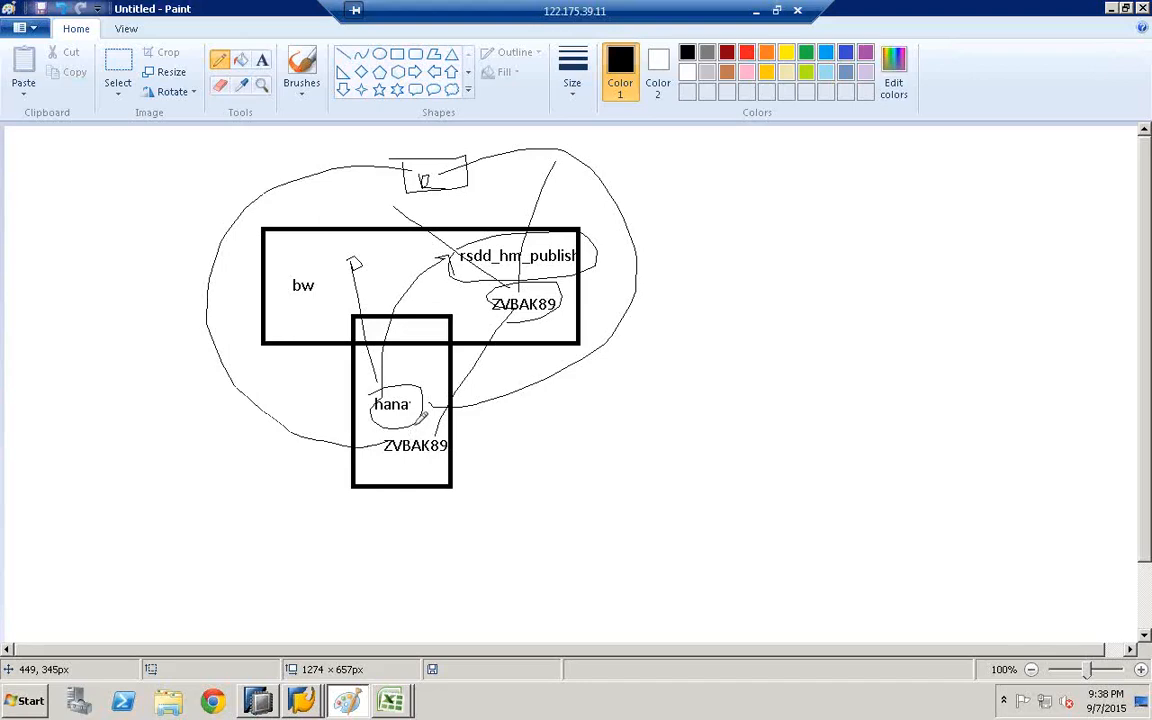
{"action": "mouse_move", "coordinate": [417, 420]}
{"action": "left_mouse_down"}
{"action": "mouse_move", "coordinate": [442, 315]}
{"action": "mouse_move", "coordinate": [462, 284]}
{"action": "mouse_move", "coordinate": [520, 266]}
{"action": "mouse_move", "coordinate": [565, 304]}
{"action": "mouse_move", "coordinate": [497, 322]}
{"action": "mouse_move", "coordinate": [485, 296]}
{"action": "mouse_move", "coordinate": [494, 275]}
{"action": "left_mouse_up"}
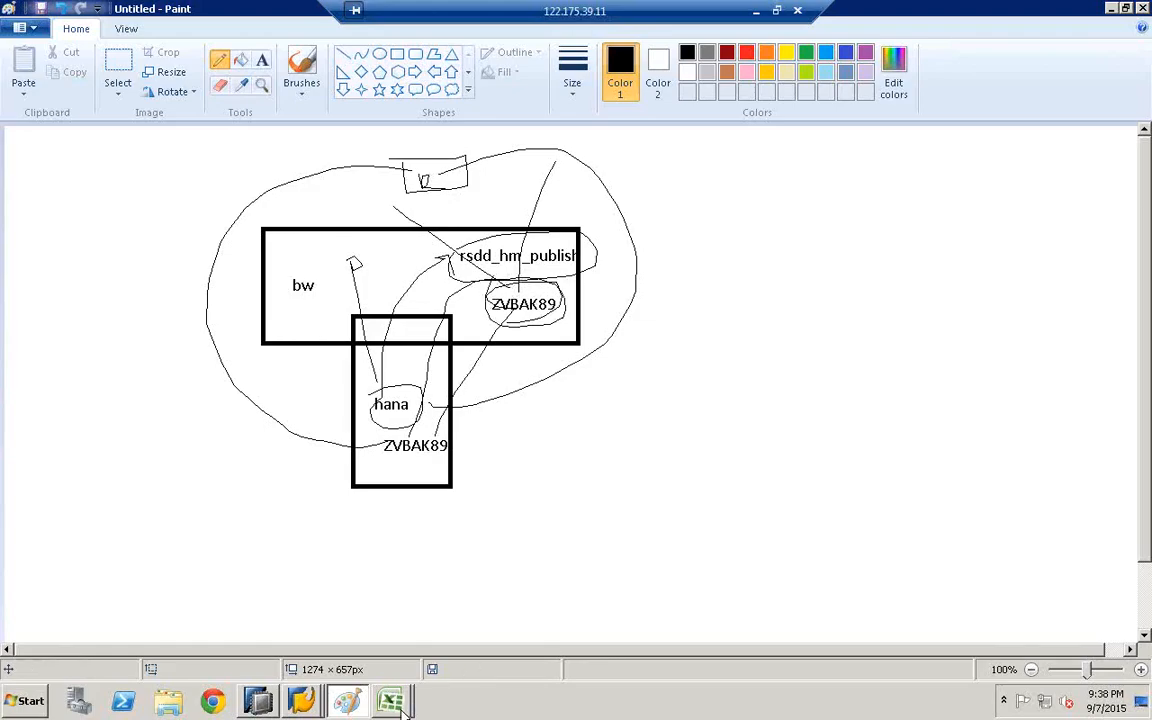
Open the bw89/ZVBAK89 query from the Open dialog's search results.
{"action": "mouse_move", "coordinate": [403, 705]}
{"action": "left_click", "coordinate": [405, 668]}
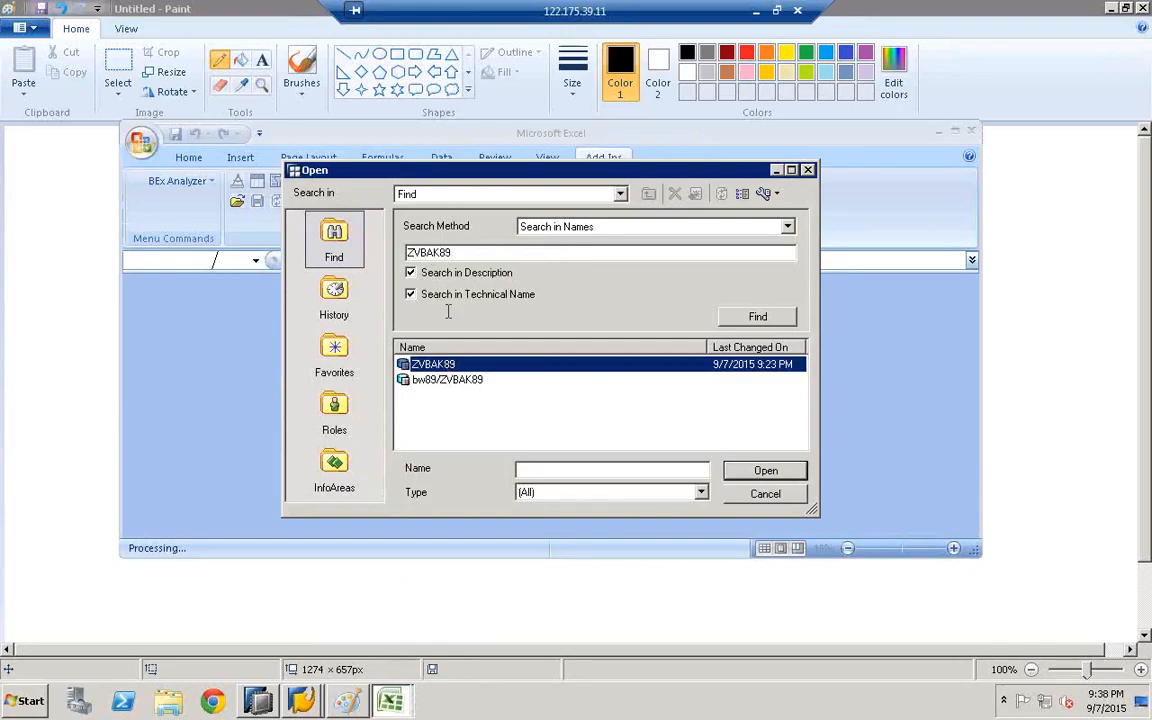
{"action": "left_click", "coordinate": [435, 381]}
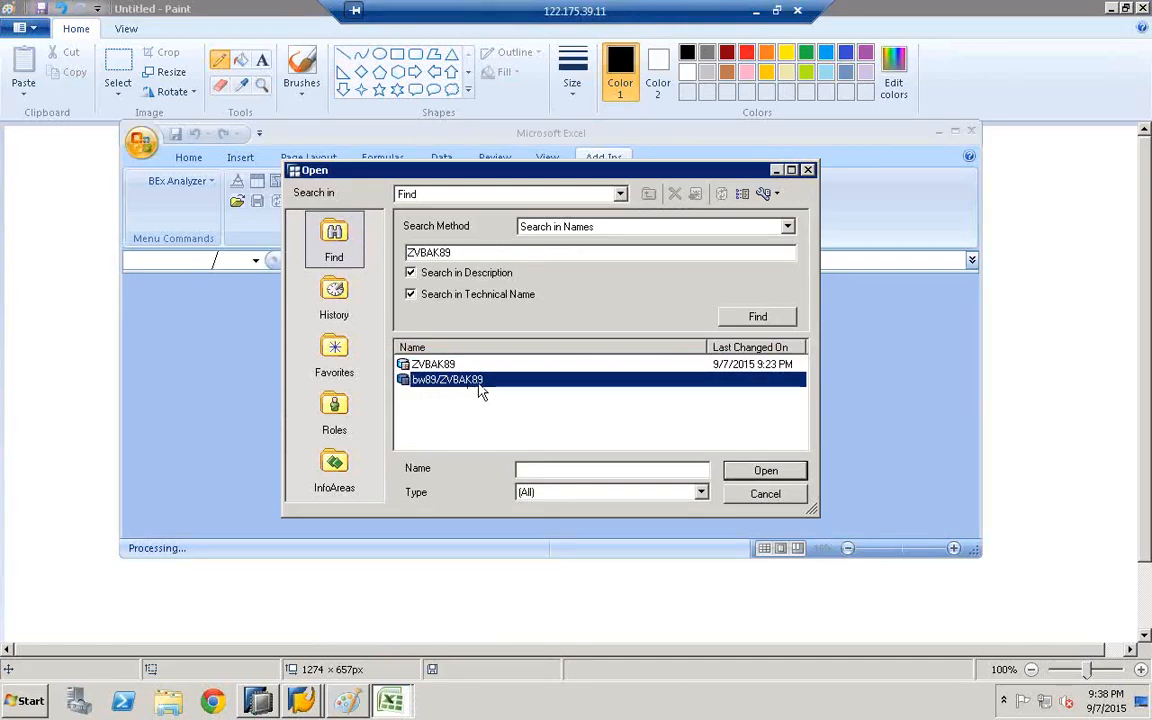
{"action": "left_click", "coordinate": [752, 476]}
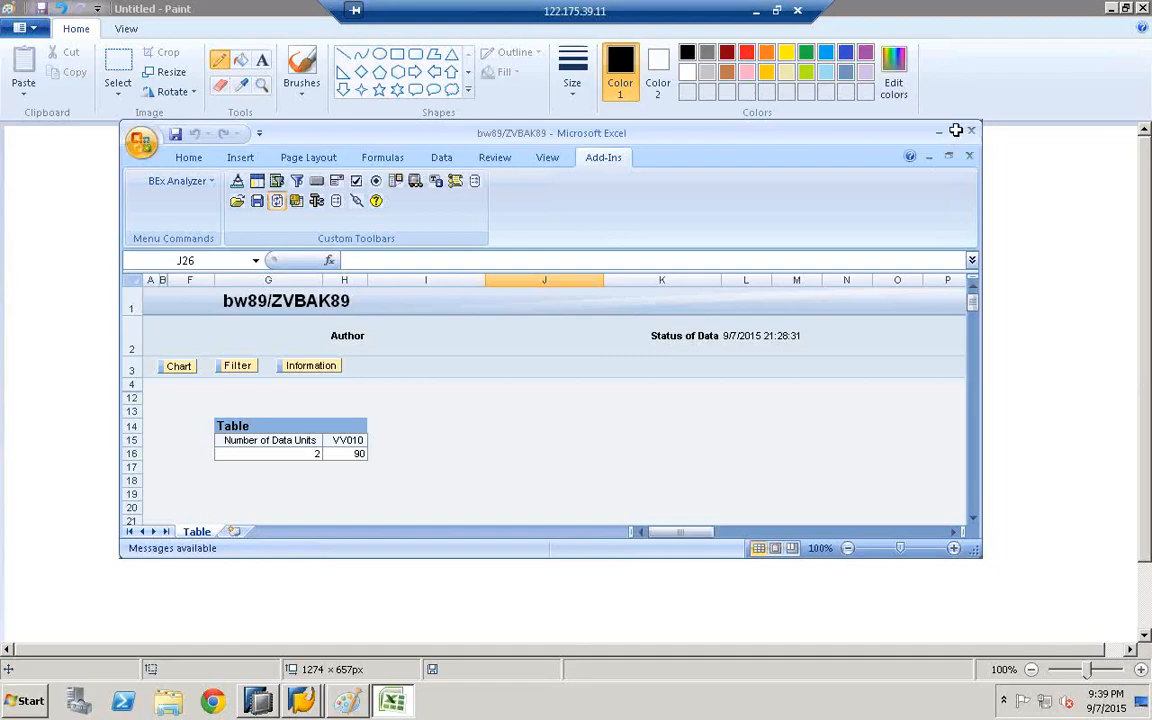
Drill the ZVBAK89 results down by BUKRS and VBELN, remove Number of Data Units, then view HANA raw data.
{"action": "left_click", "coordinate": [956, 130]}
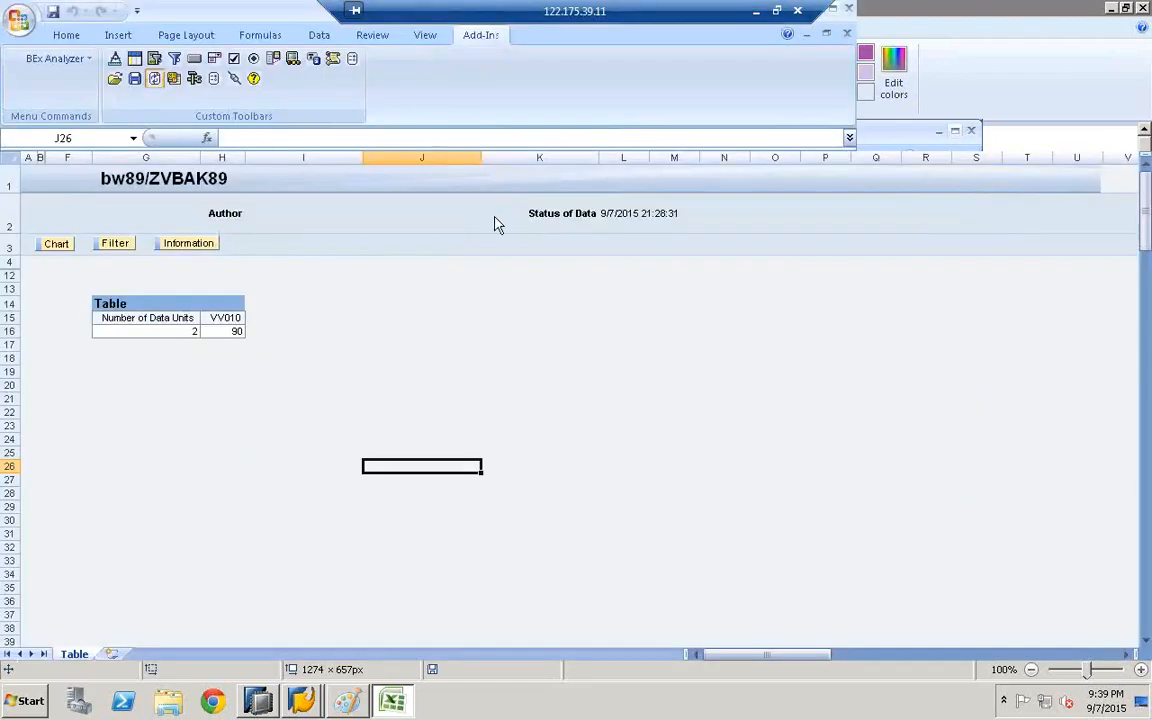
{"action": "left_click", "coordinate": [118, 247]}
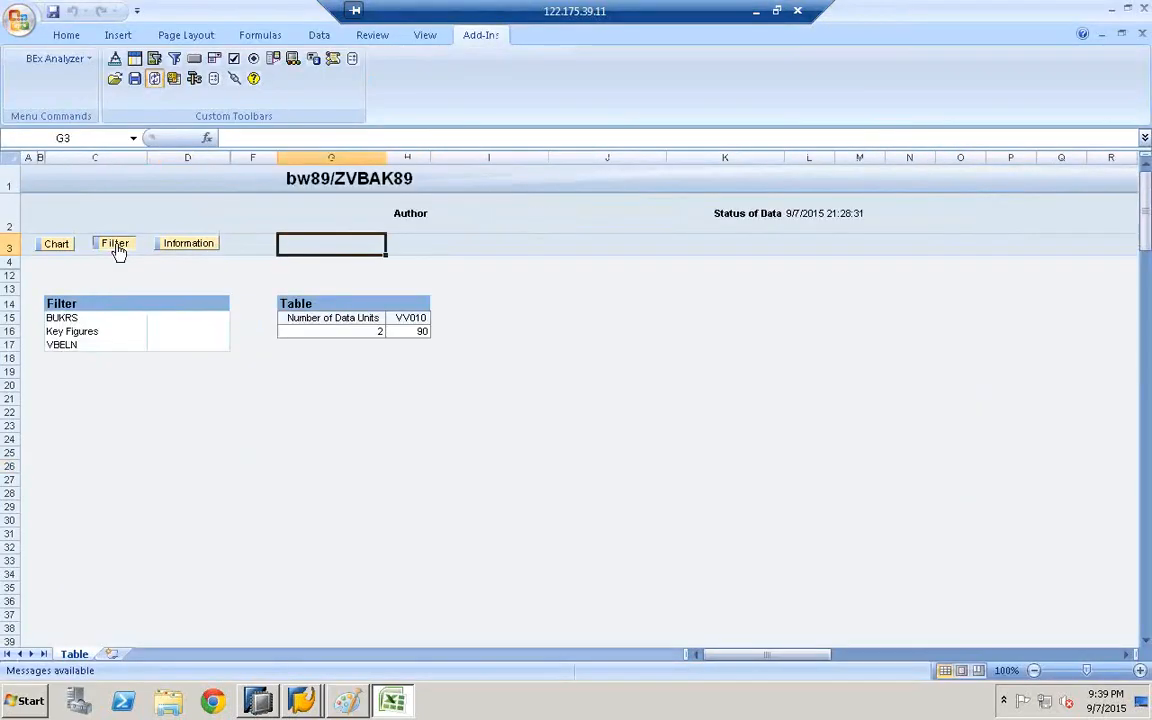
{"action": "left_click", "coordinate": [78, 319]}
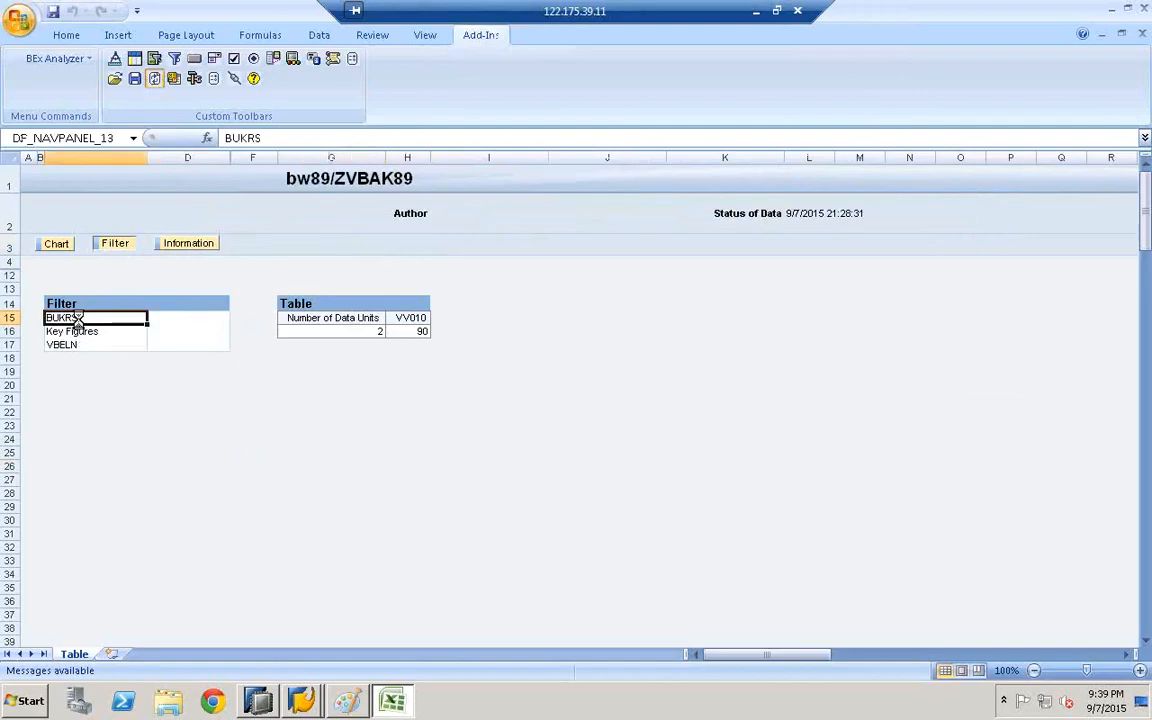
{"action": "right_click", "coordinate": [78, 319]}
{"action": "left_click", "coordinate": [70, 318]}
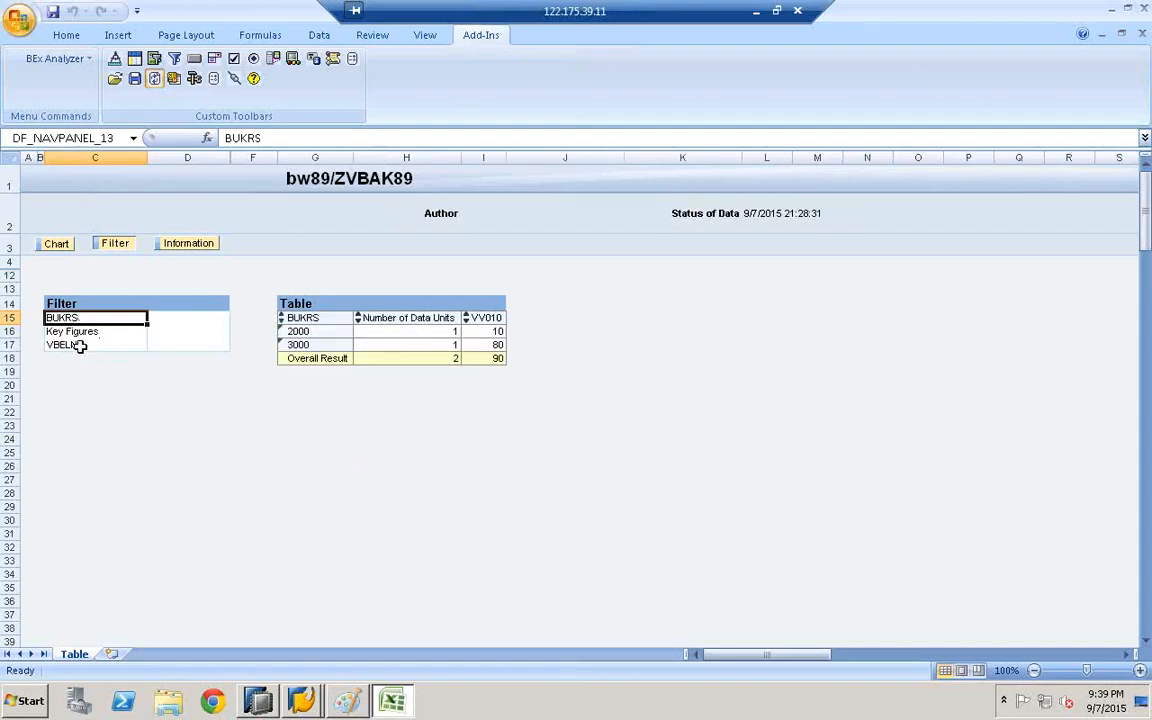
{"action": "left_click", "coordinate": [80, 345]}
{"action": "double_click", "coordinate": [80, 346]}
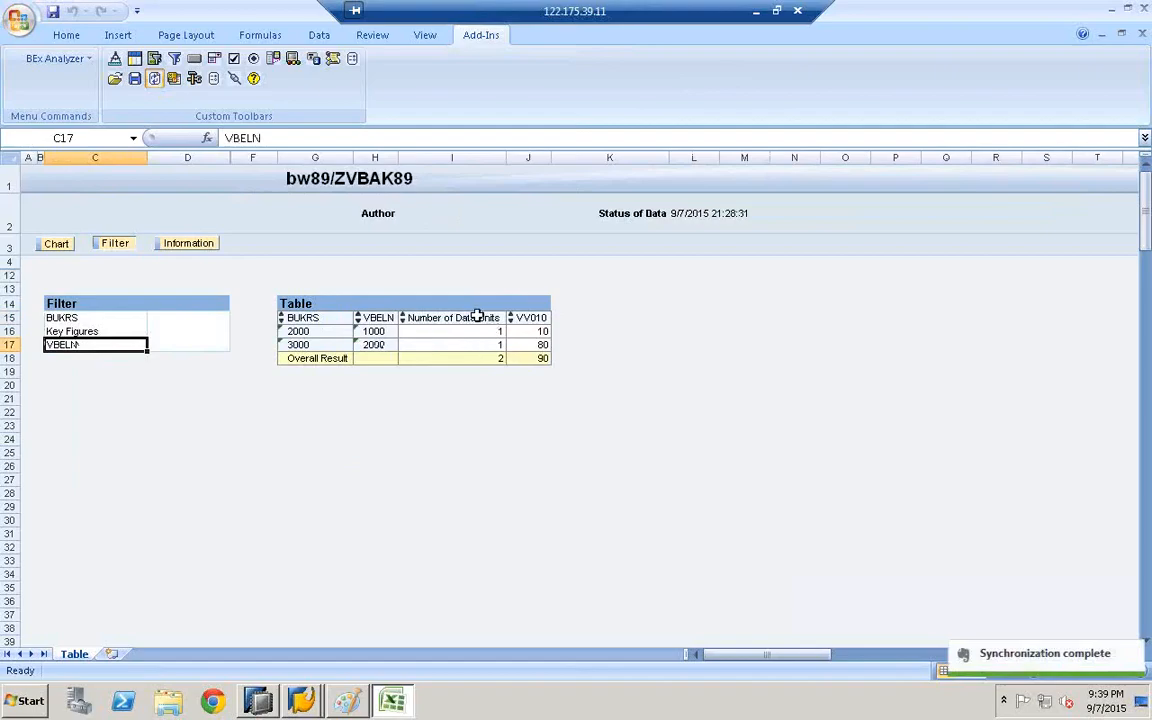
{"action": "left_click_drag", "start_coordinate": [490, 320], "coordinate": [183, 427]}
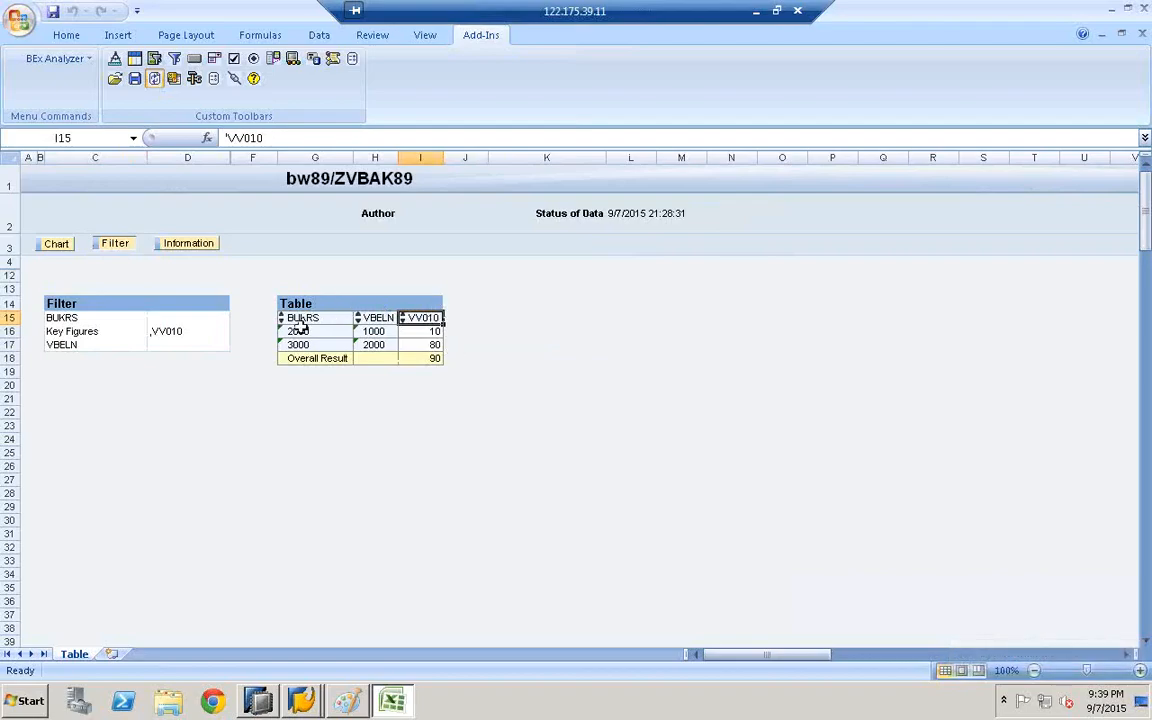
{"action": "left_click", "coordinate": [262, 706]}
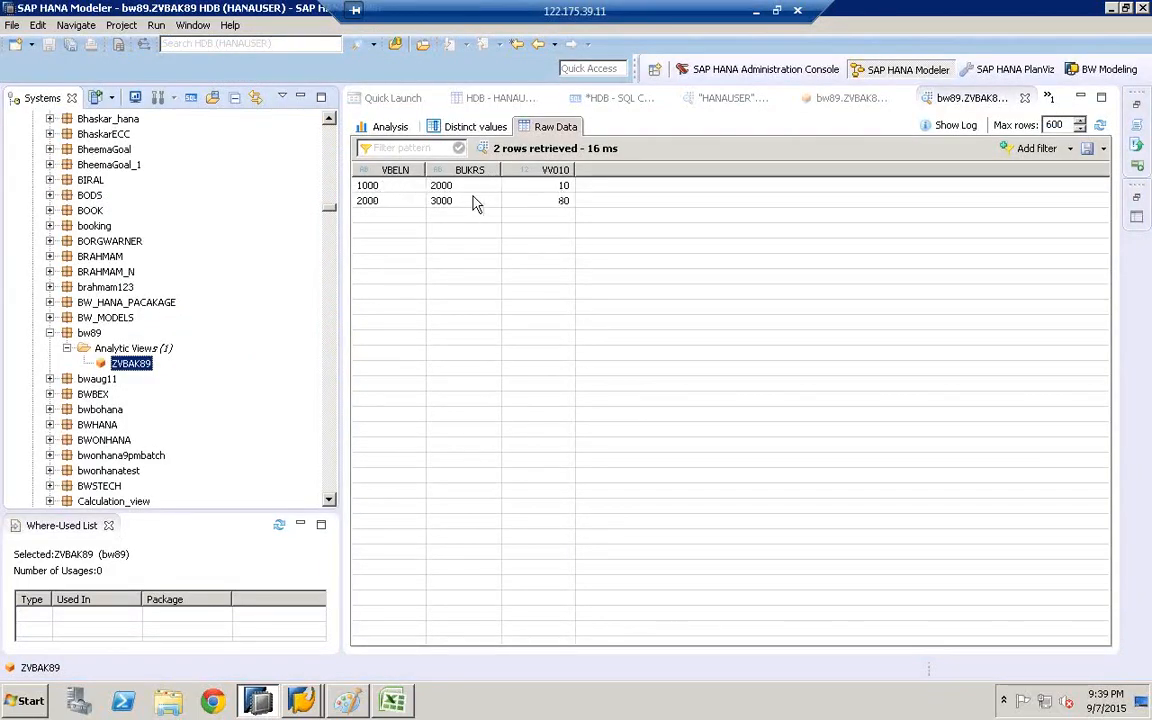
Compare HANA Studio's ZVBAK89 raw data with the Excel table, including its Overall Result row, then minimize Studio.
{"action": "left_click", "coordinate": [1126, 9]}
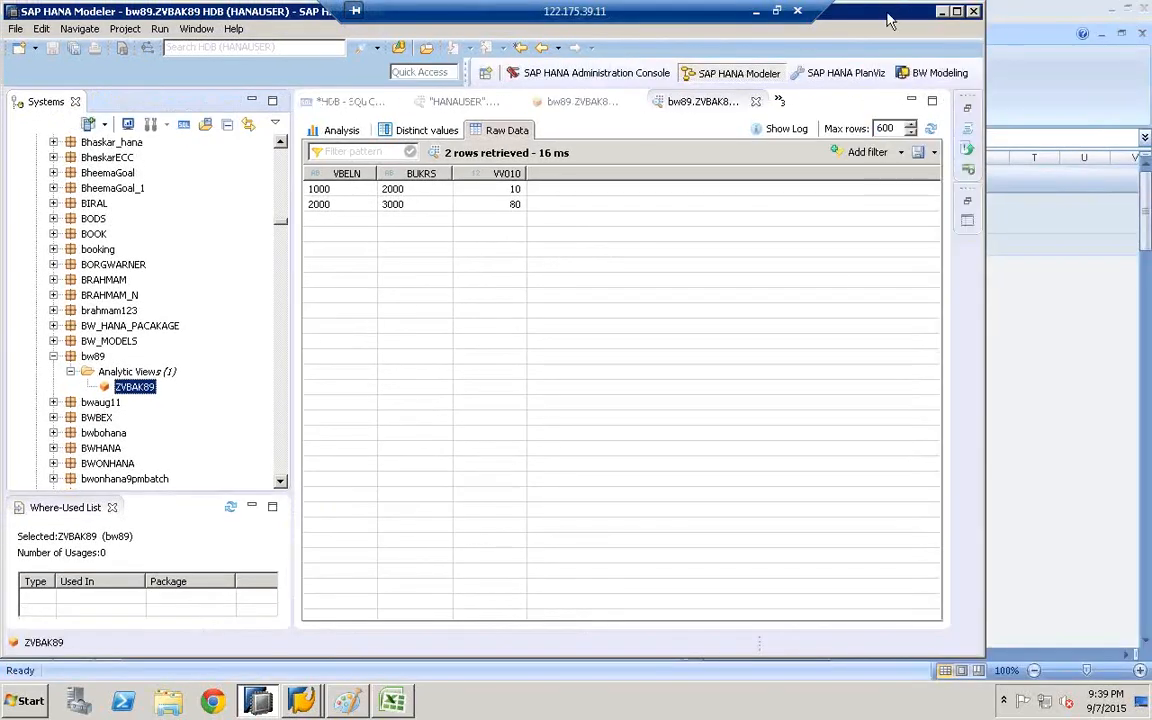
{"action": "left_click_drag", "start_coordinate": [890, 20], "coordinate": [823, 363]}
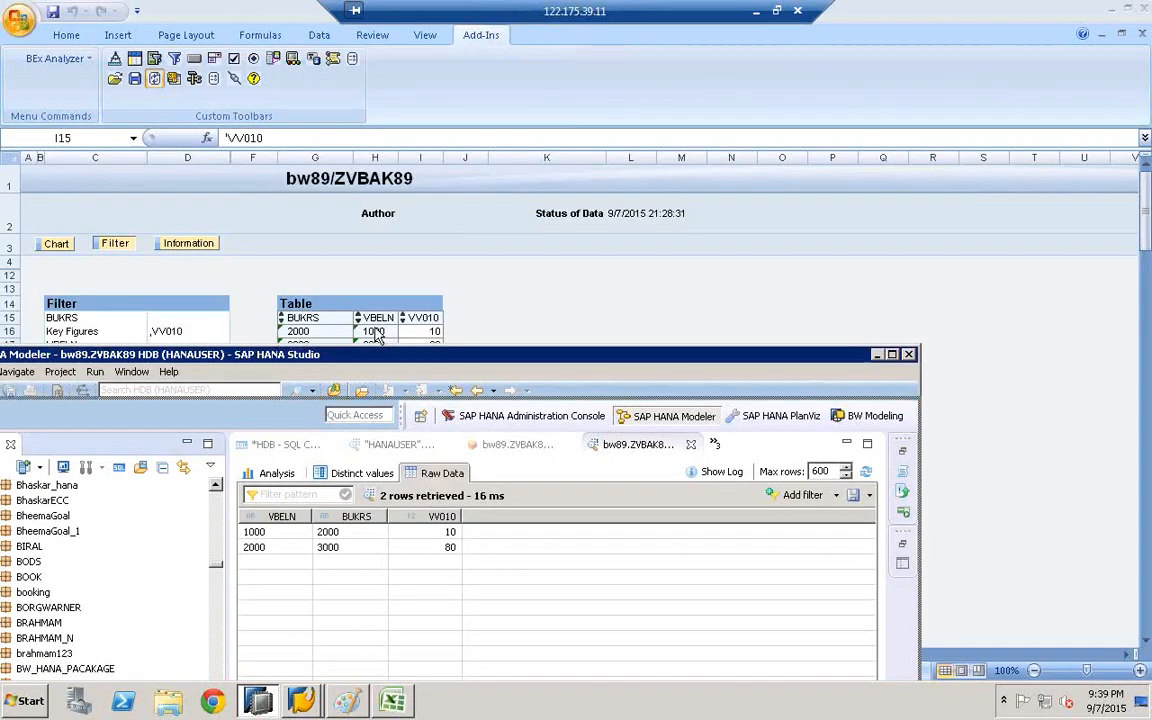
{"action": "left_click_drag", "start_coordinate": [381, 354], "coordinate": [381, 426]}
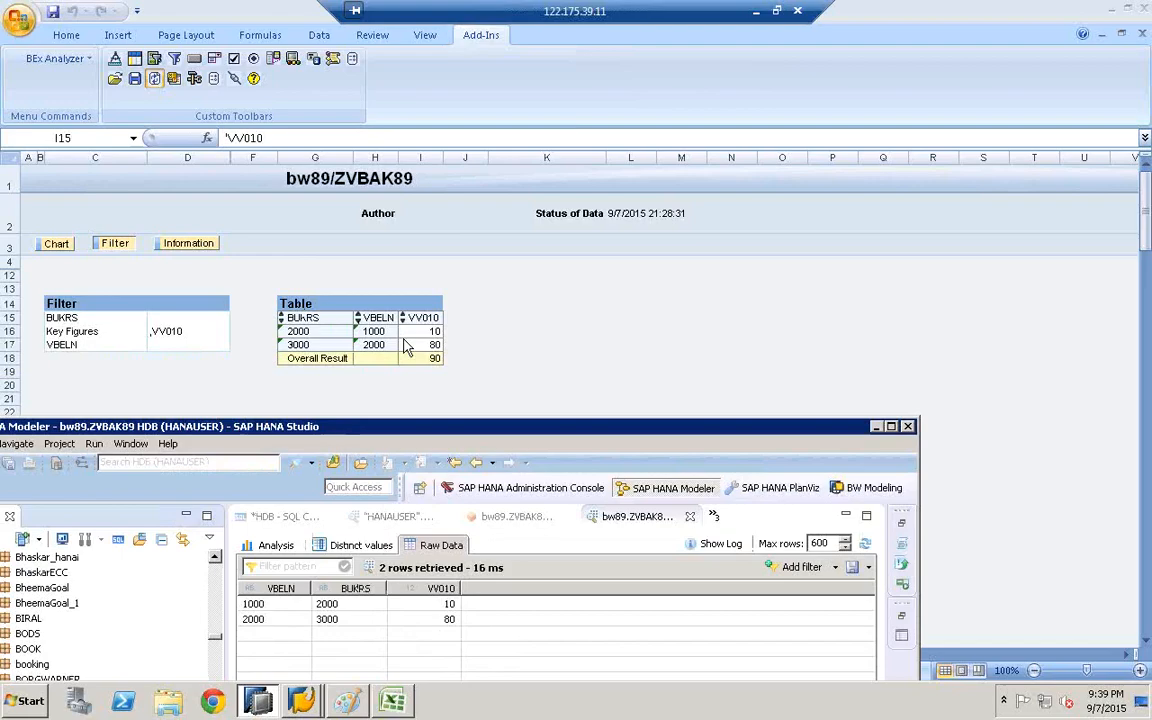
{"action": "left_click", "coordinate": [876, 426]}
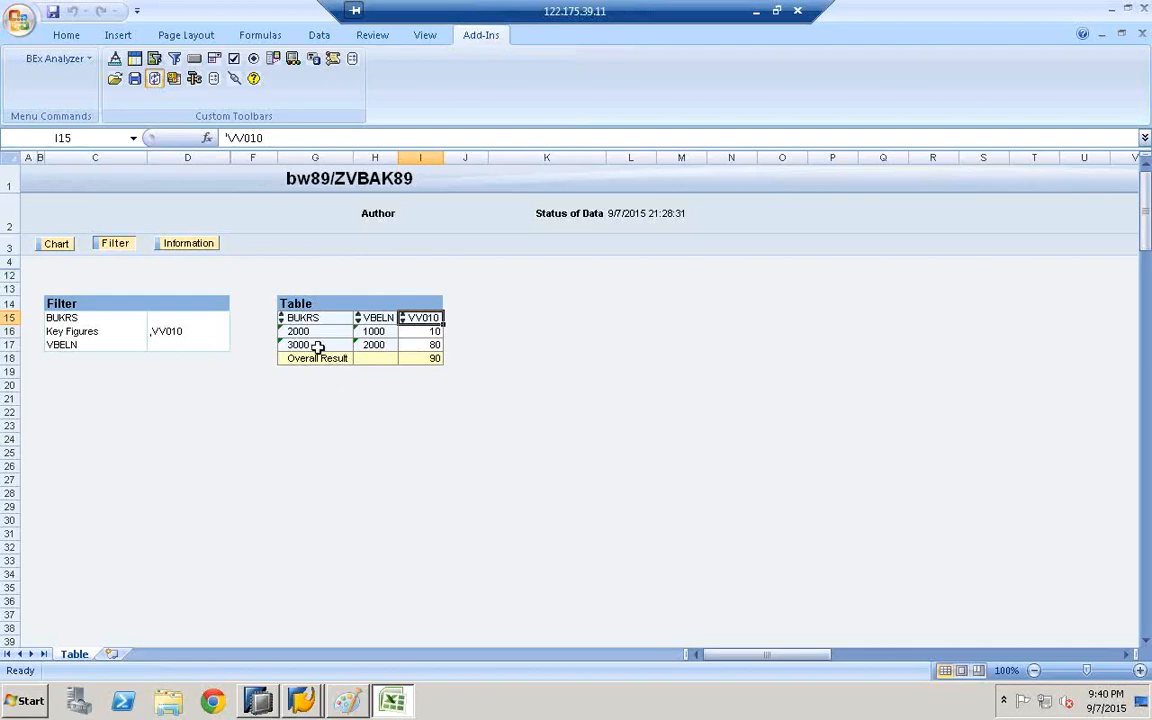
Draw a curve from below hana out to the right and label its end 'vp'.
{"action": "left_click", "coordinate": [347, 702]}
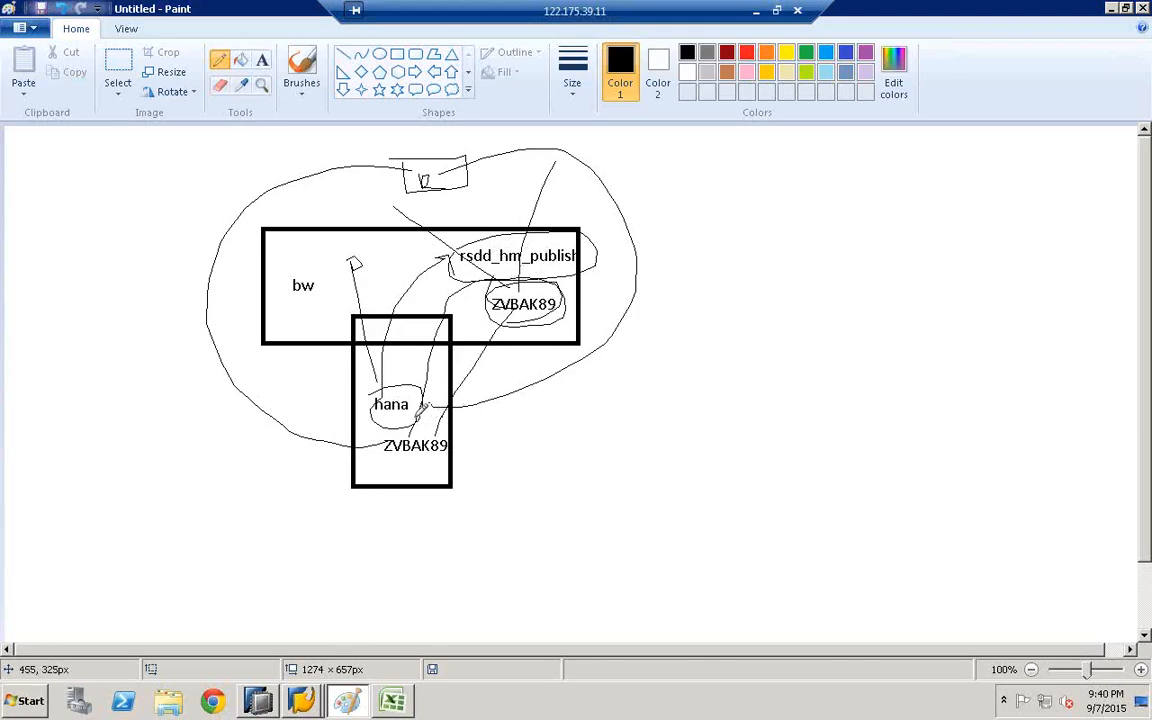
{"action": "mouse_move", "coordinate": [443, 423]}
{"action": "left_mouse_down"}
{"action": "mouse_move", "coordinate": [668, 380]}
{"action": "mouse_move", "coordinate": [730, 280]}
{"action": "left_mouse_up"}
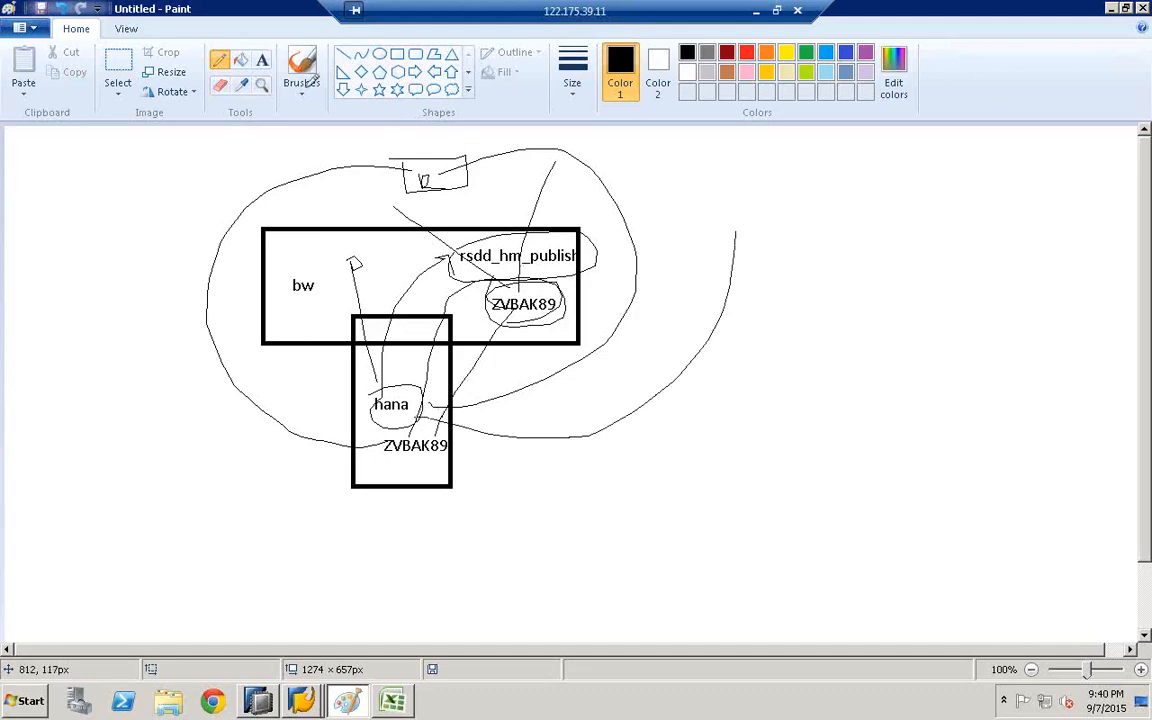
{"action": "left_click", "coordinate": [262, 60]}
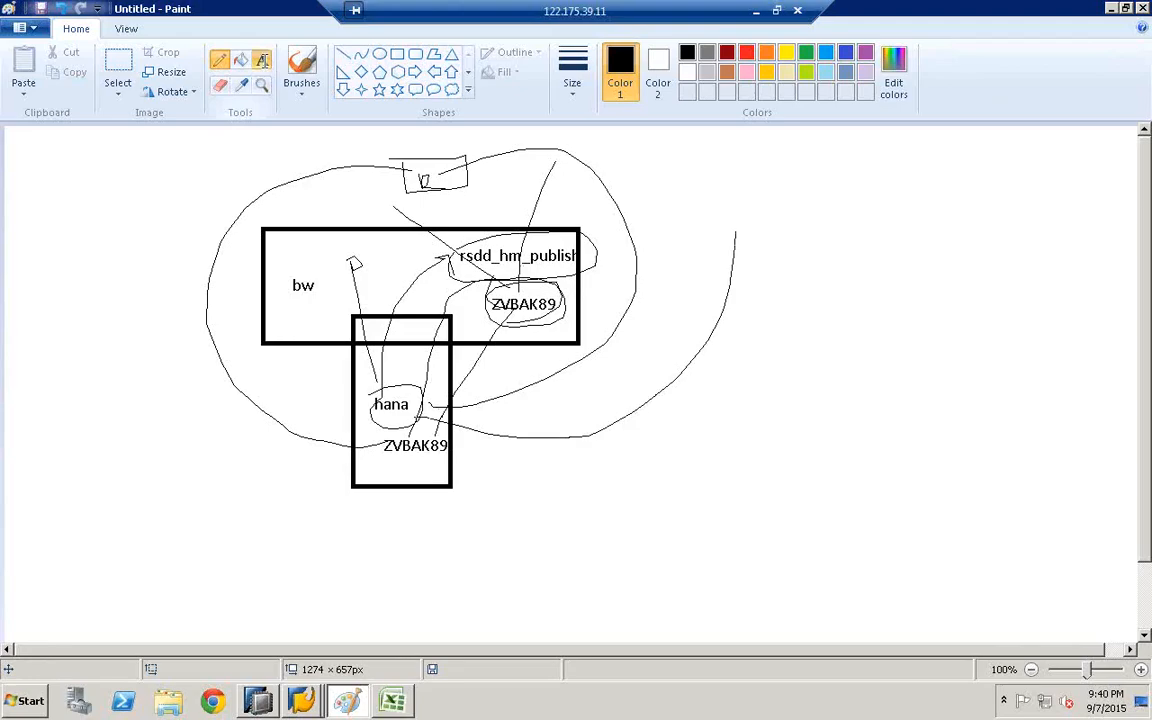
{"action": "left_click", "coordinate": [735, 196]}
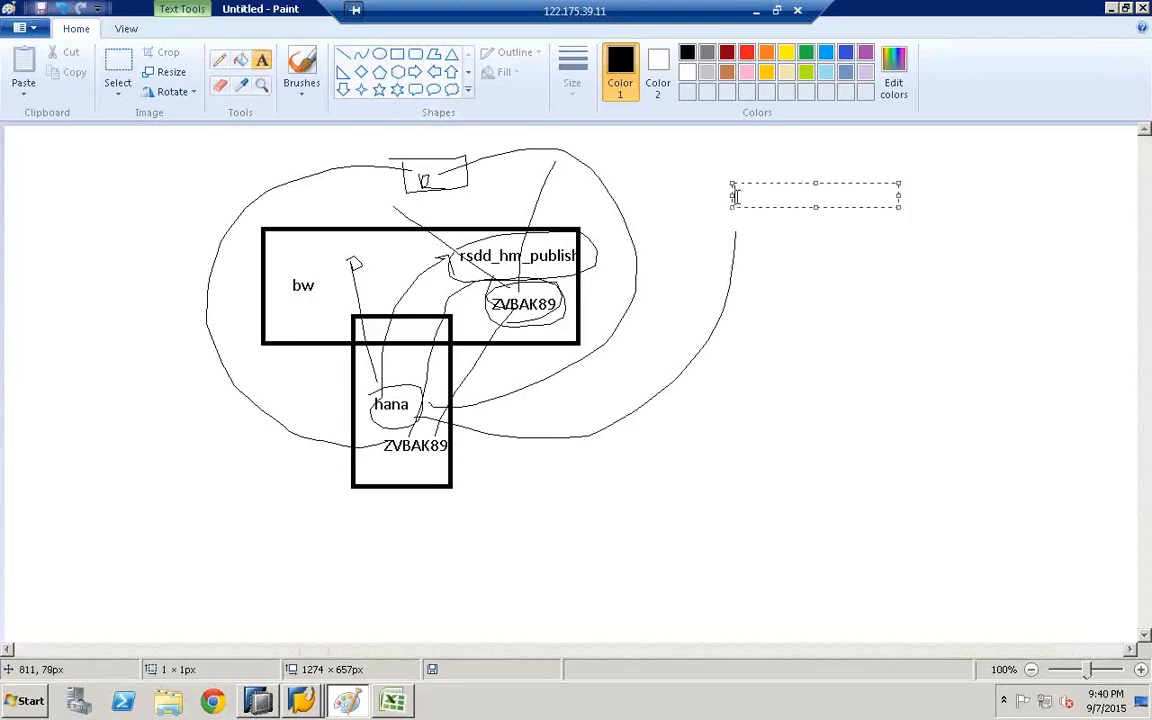
{"action": "type", "text": "vp"}
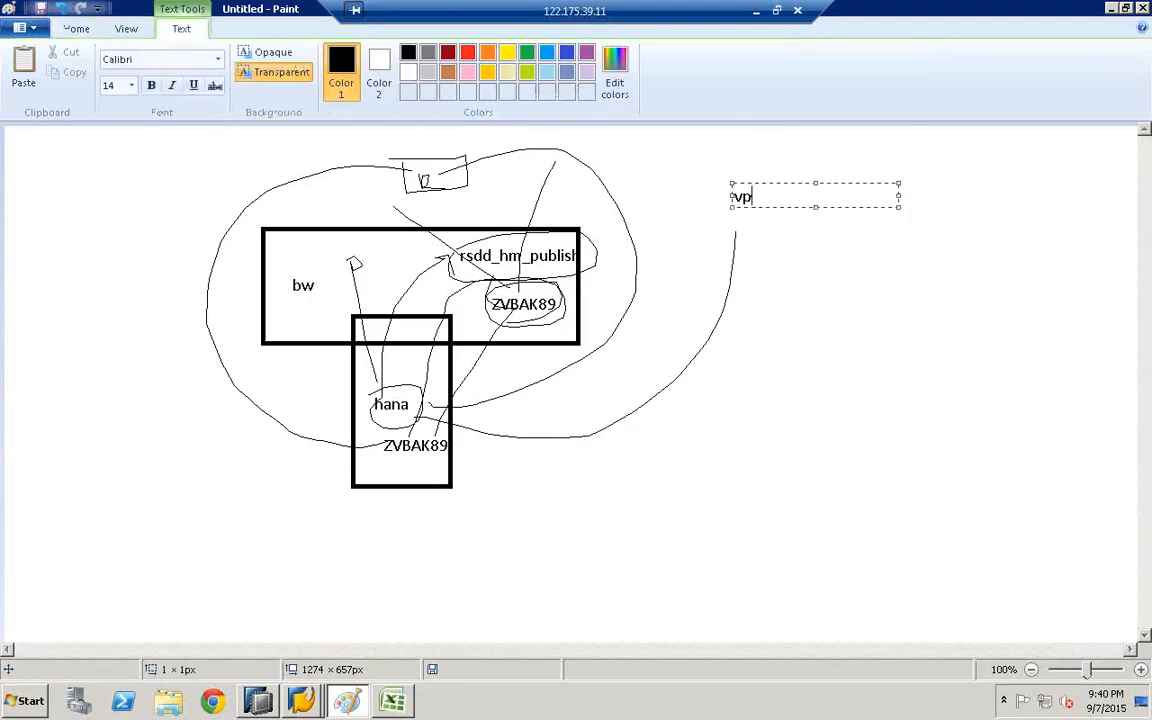
{"action": "left_click", "coordinate": [800, 253]}
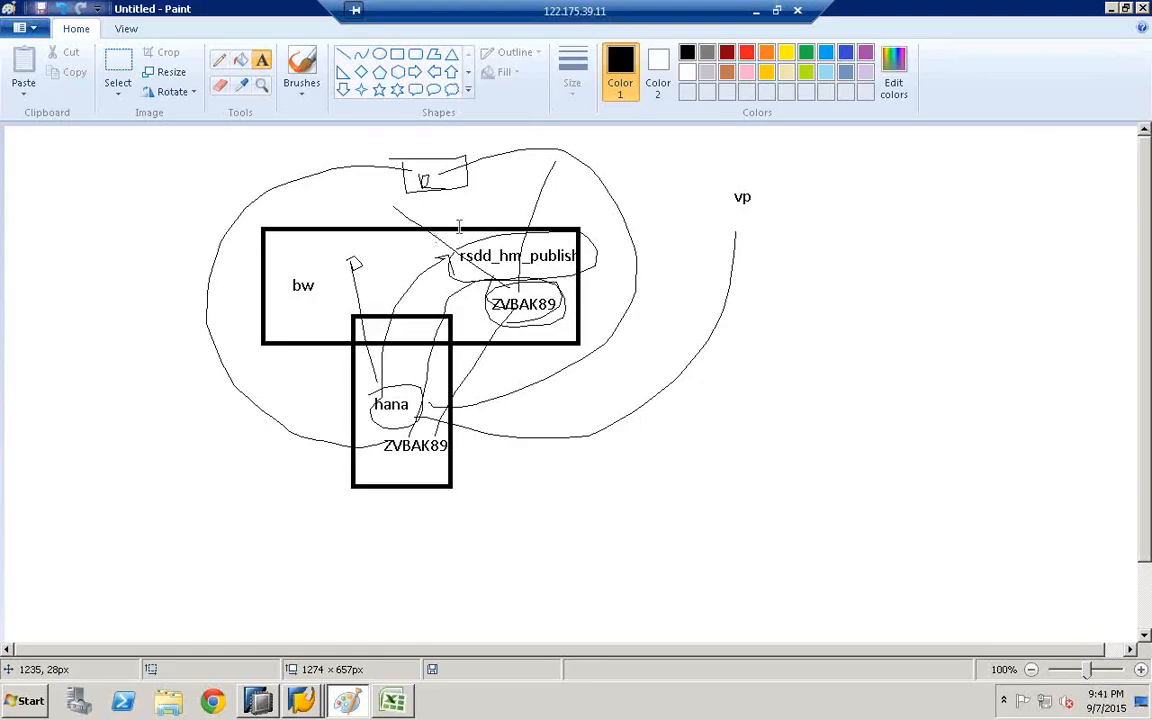
Enclose the 'vp' label in a rounded rectangle box in the Paint sketch.
{"action": "left_click", "coordinate": [491, 187]}
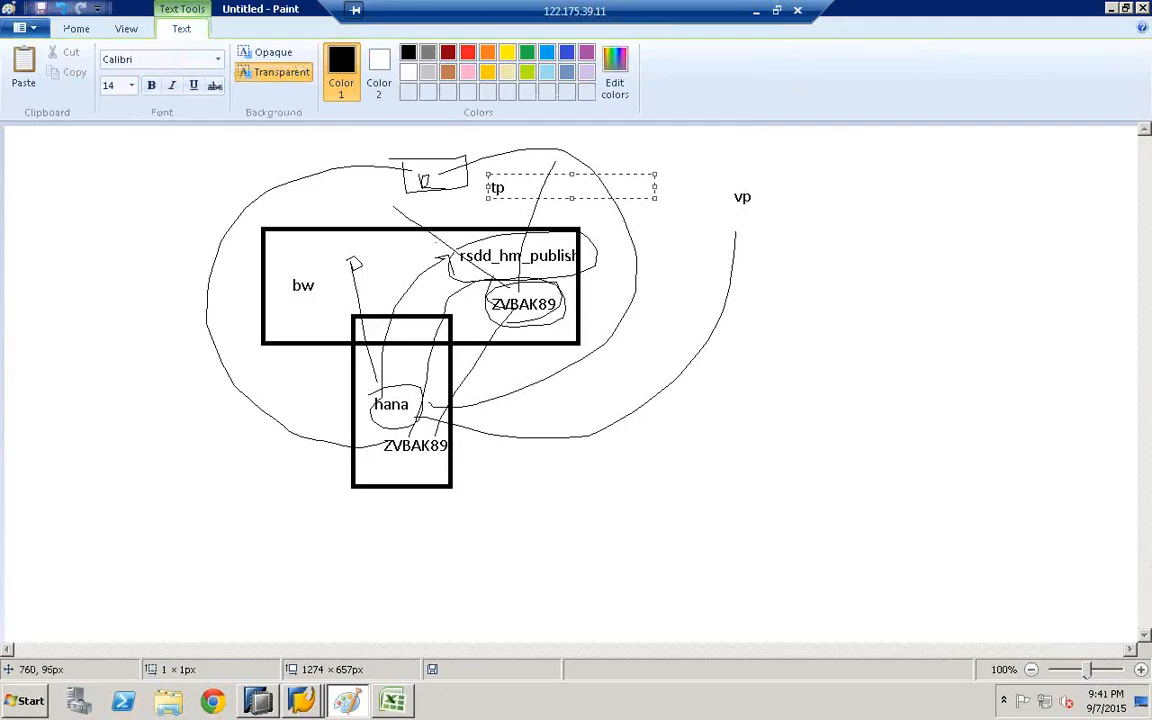
{"action": "left_click", "coordinate": [683, 171]}
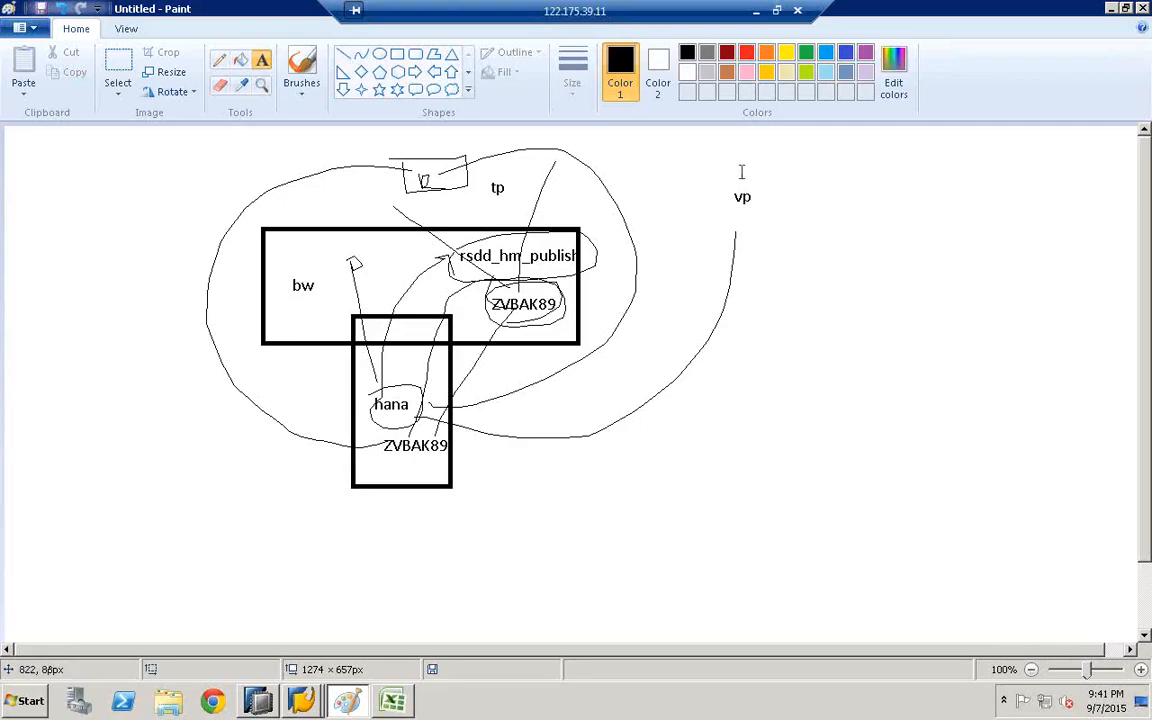
{"action": "left_click", "coordinate": [416, 54]}
{"action": "left_click_drag", "start_coordinate": [714, 172], "coordinate": [783, 224]}
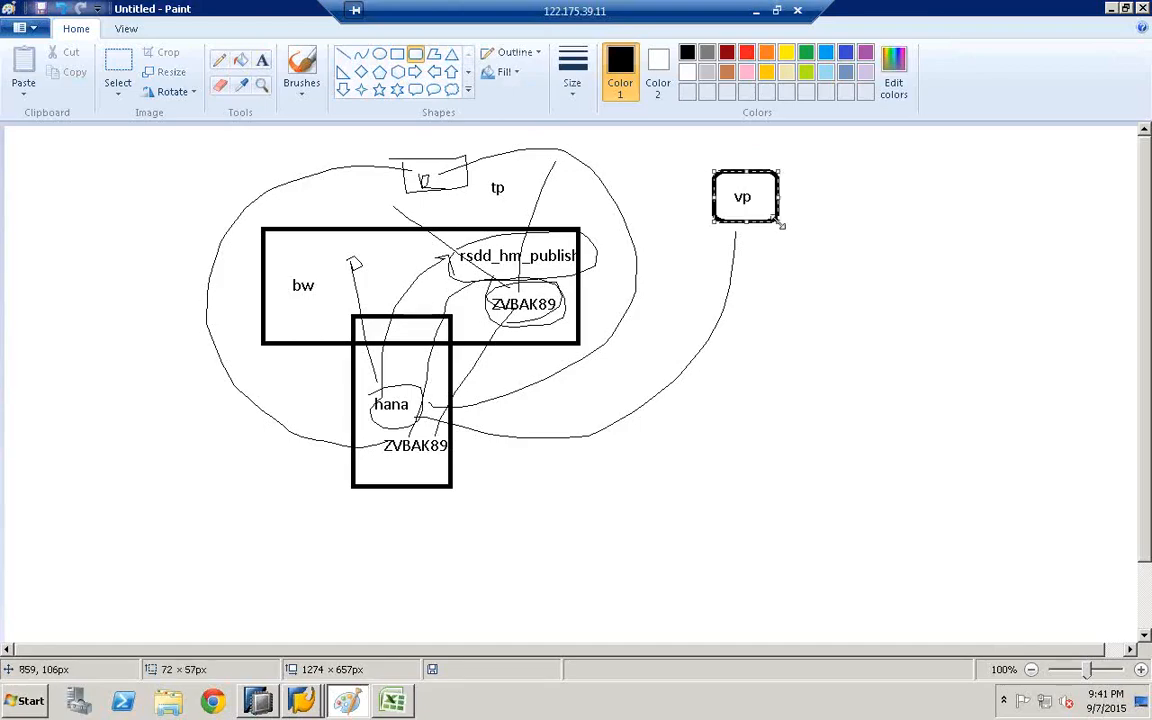
{"action": "left_click", "coordinate": [795, 266]}
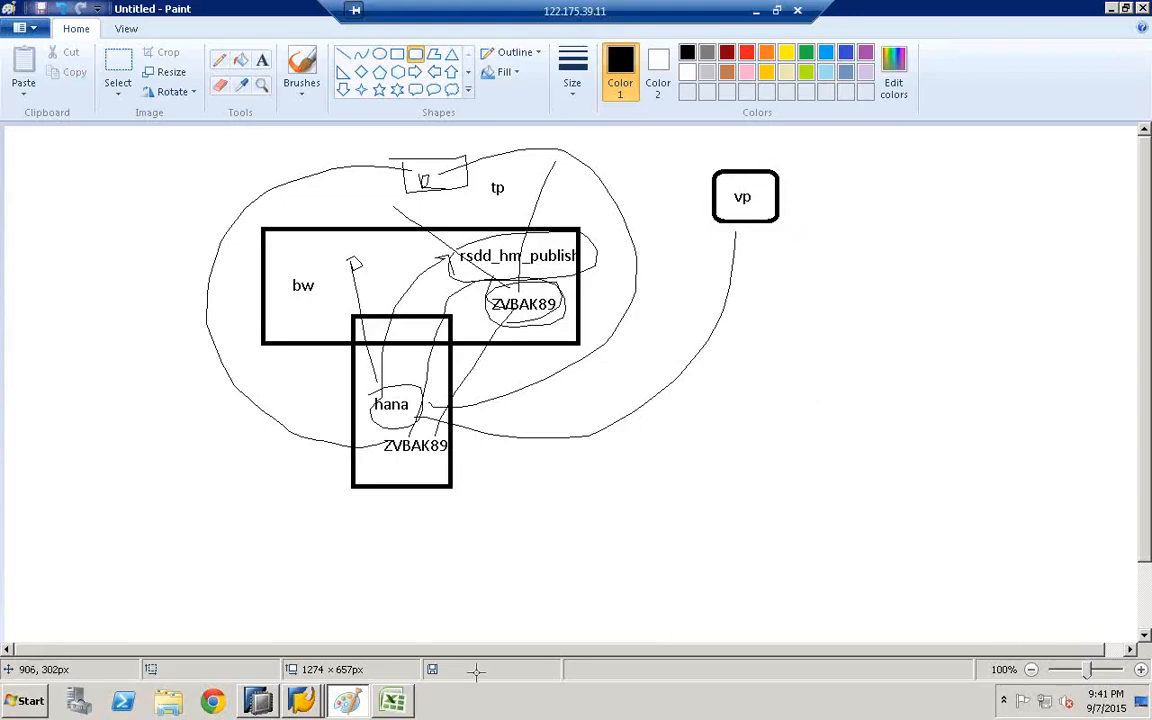
{"action": "mouse_move", "coordinate": [314, 703]}
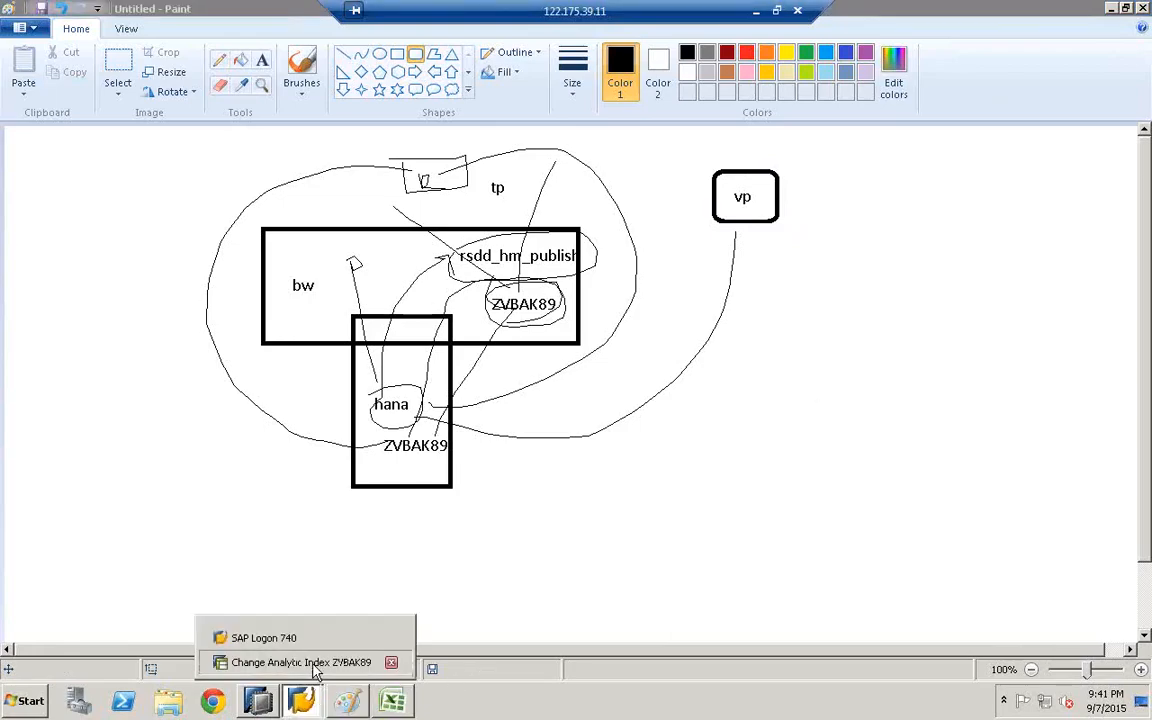
Return from the ZVBAK89 analytic index to SAP Easy Access and run transaction rsa1.
{"action": "left_click", "coordinate": [313, 664]}
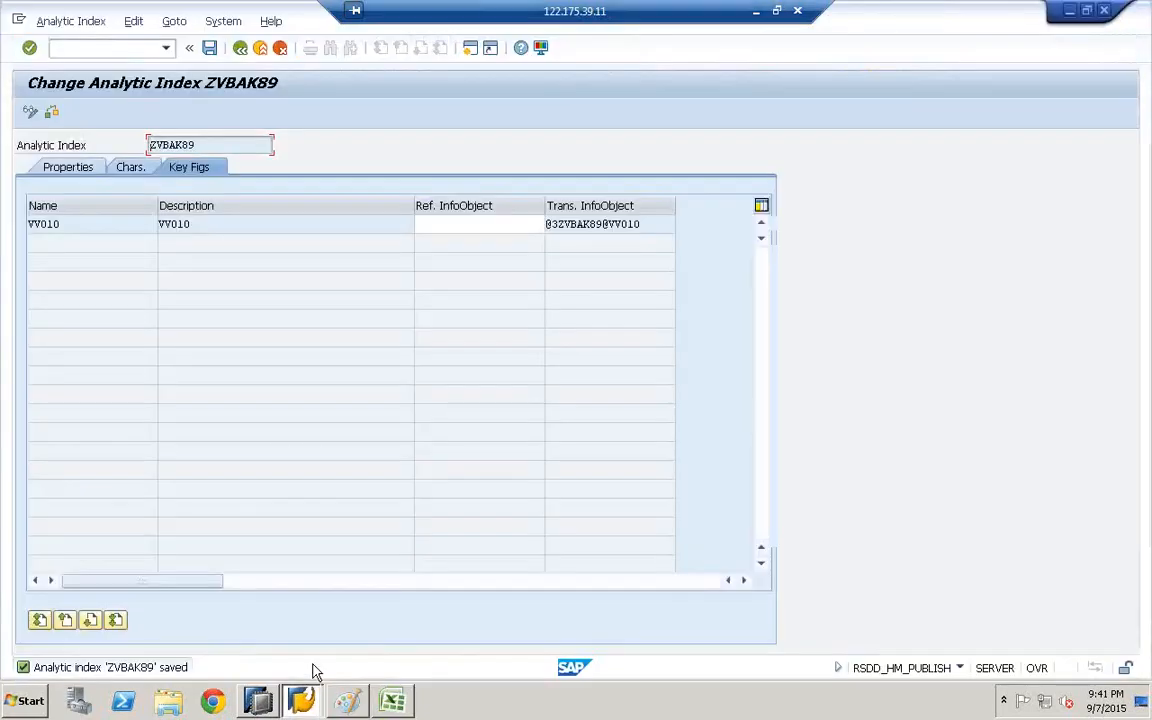
{"action": "left_click", "coordinate": [241, 49]}
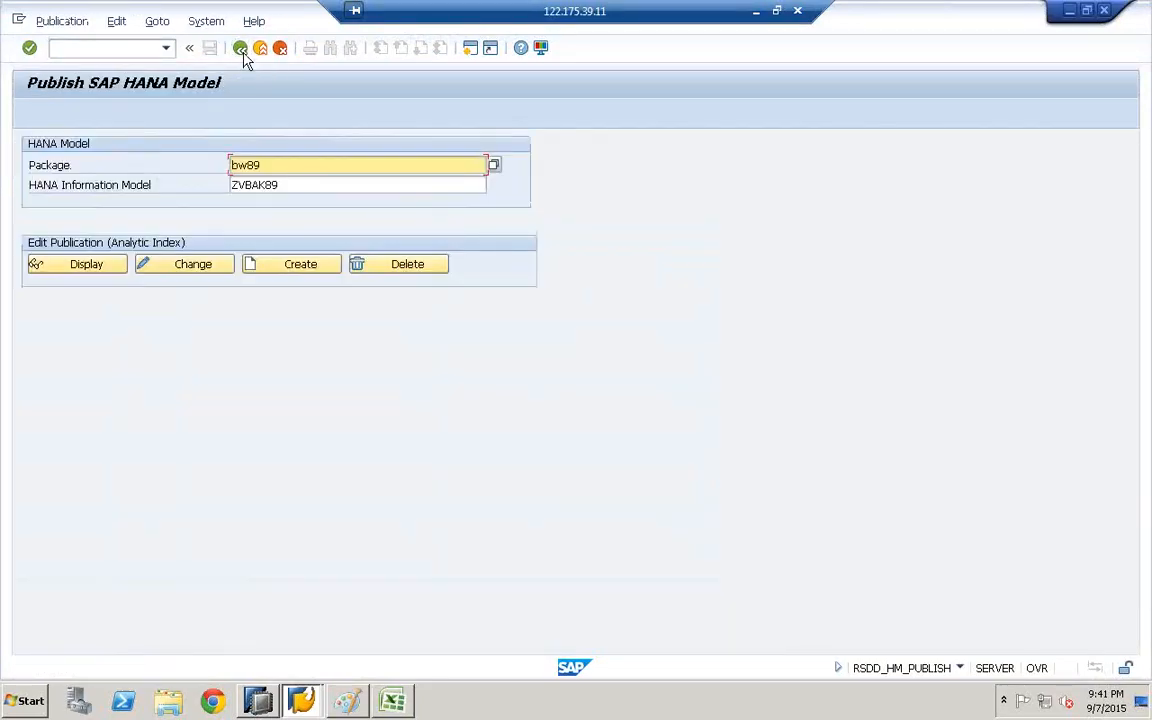
{"action": "left_click", "coordinate": [241, 49]}
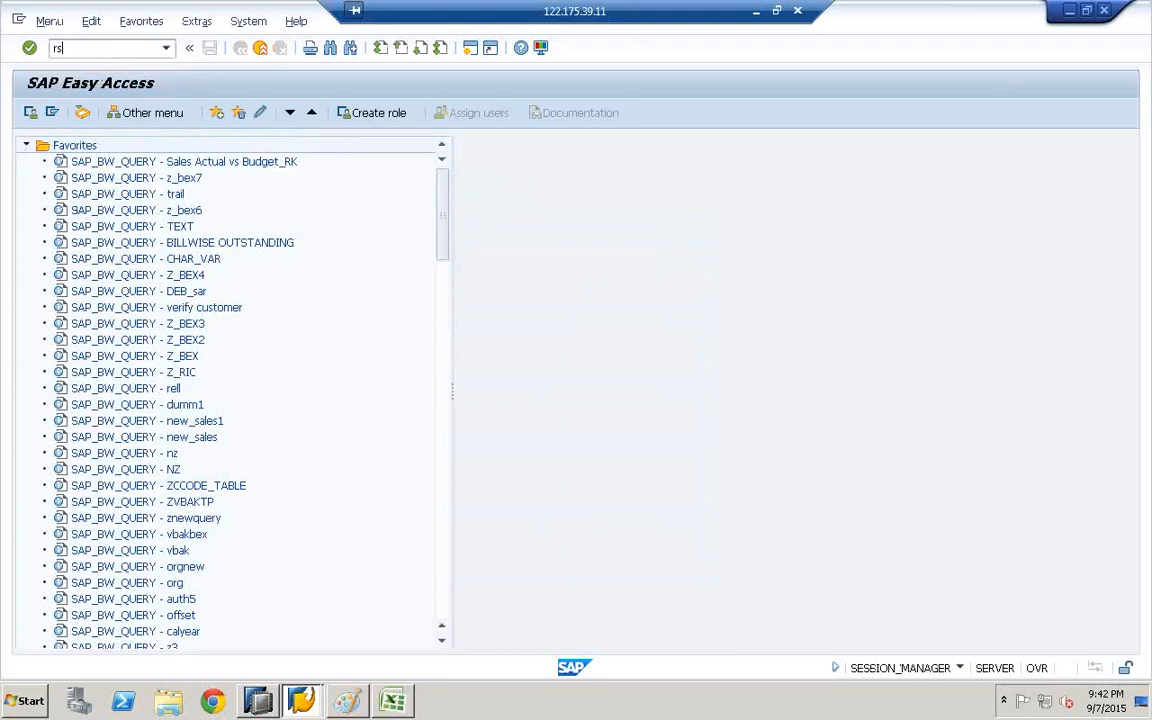
{"action": "key", "text": "Return"}
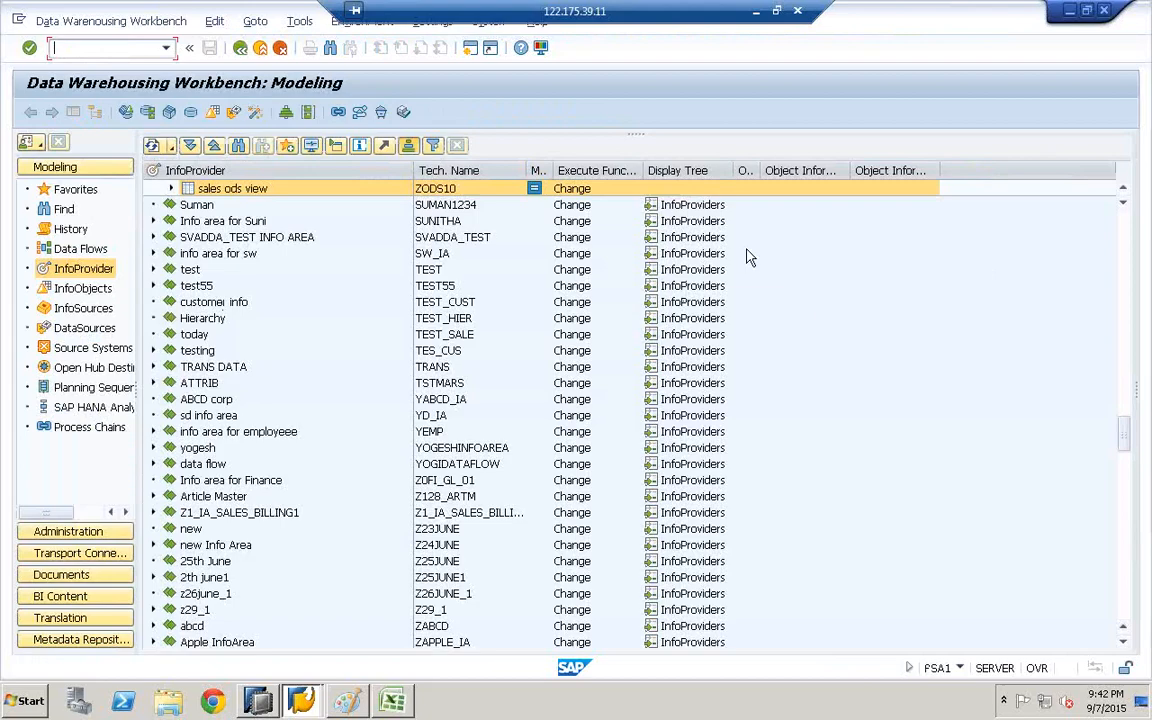
{"action": "left_click", "coordinate": [172, 207]}
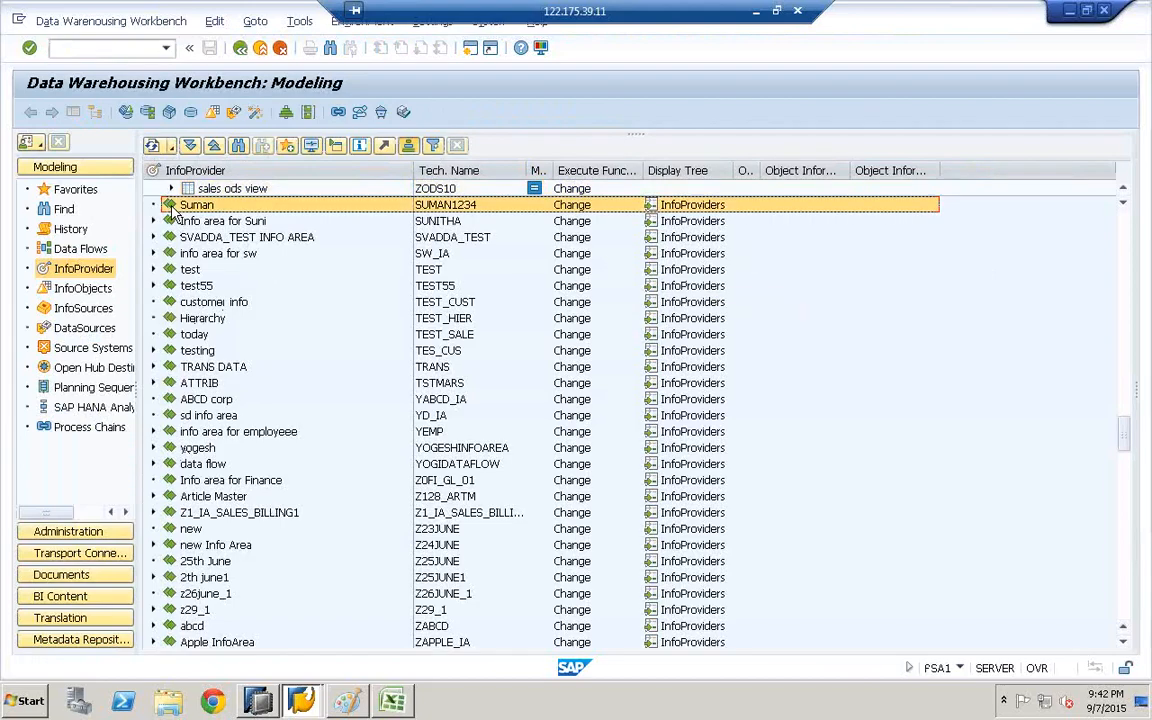
{"action": "right_click", "coordinate": [172, 207]}
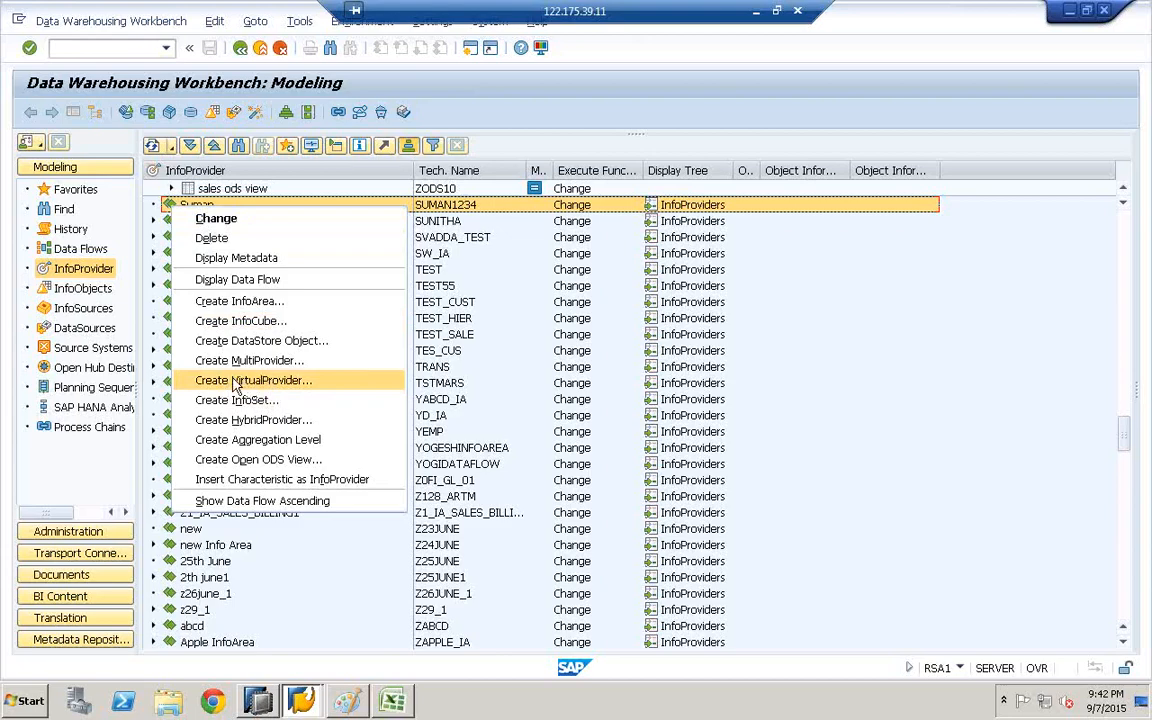
{"action": "left_click", "coordinate": [241, 384]}
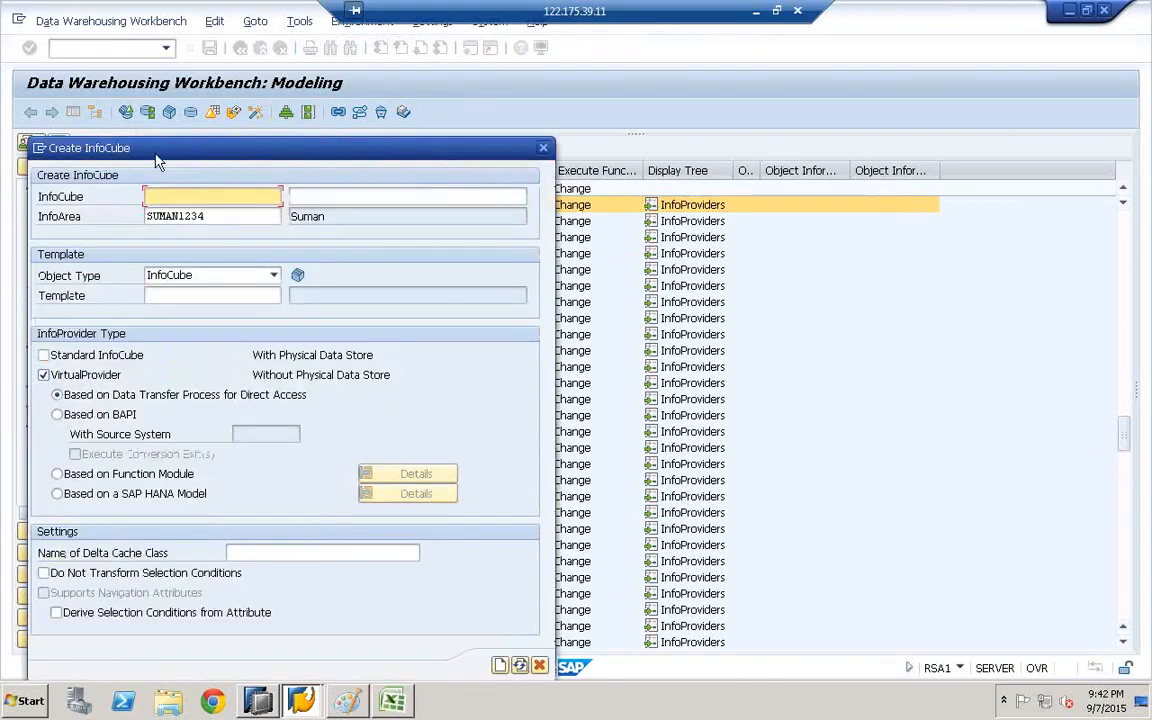
{"action": "left_click_drag", "start_coordinate": [55, 147], "coordinate": [137, 97]}
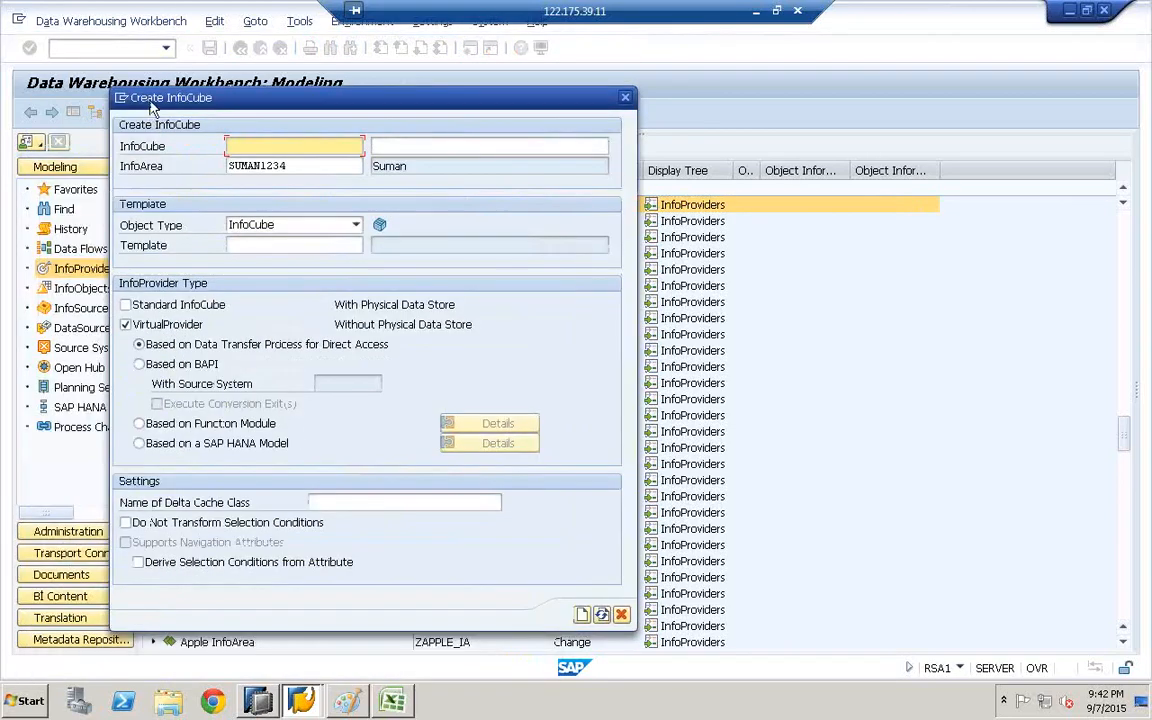
{"action": "left_click", "coordinate": [139, 444]}
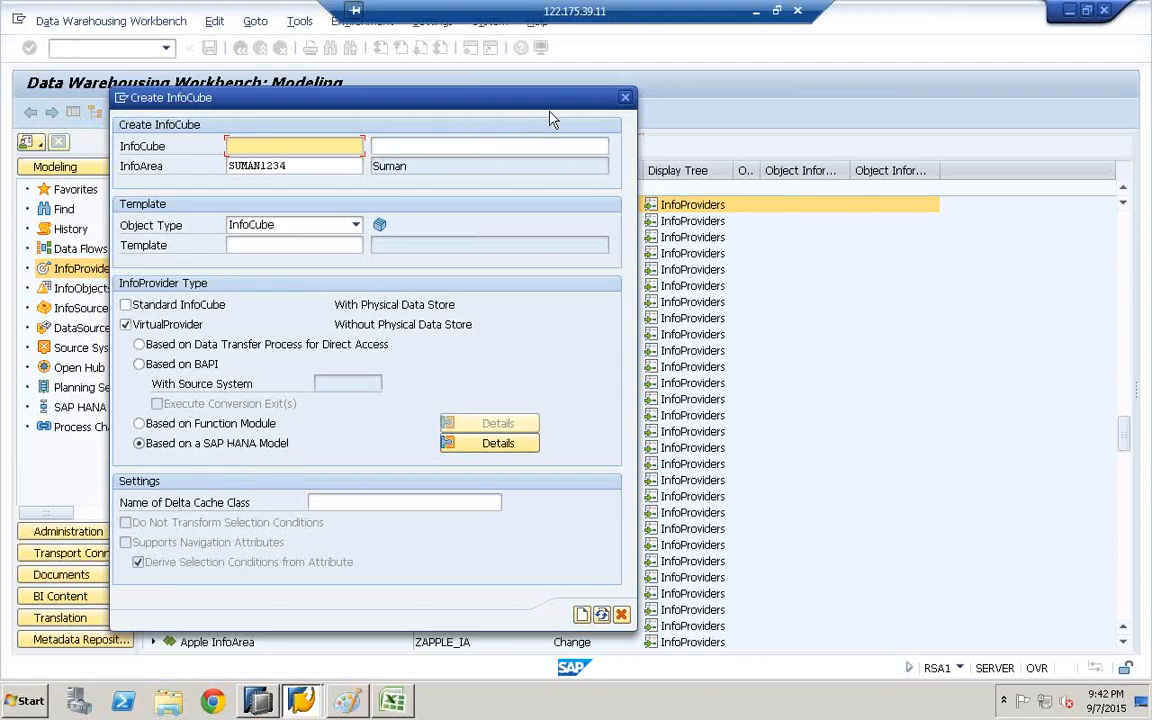
{"action": "left_click", "coordinate": [626, 99]}
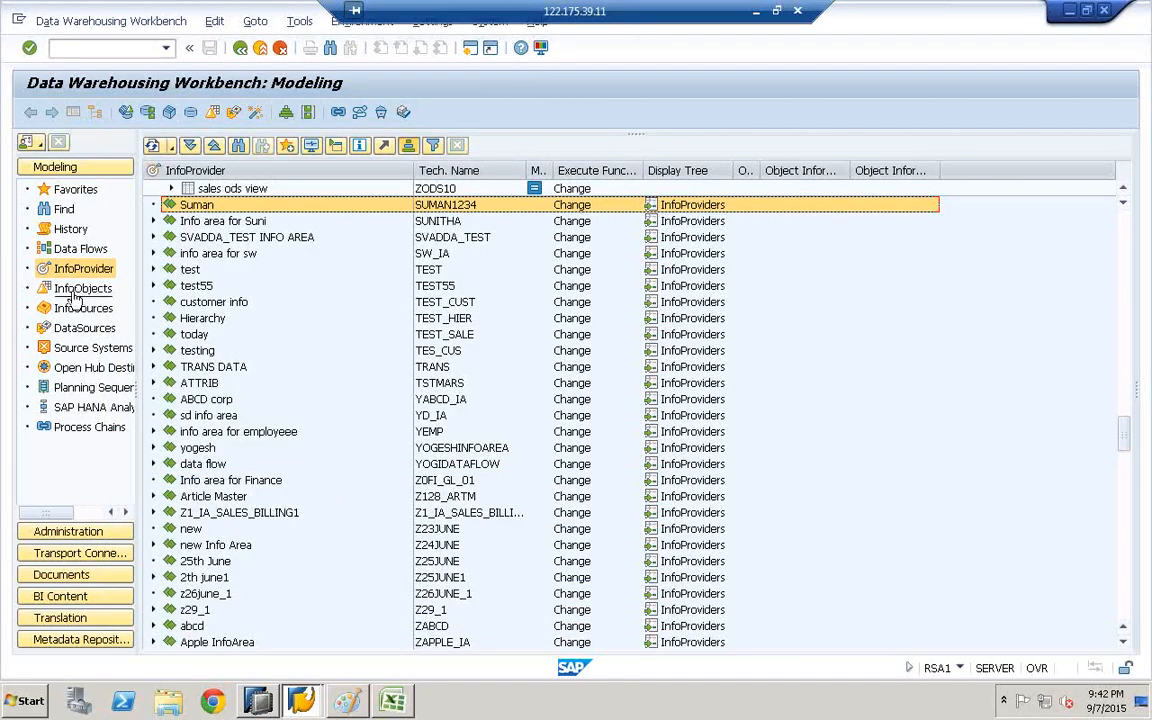
Show the InfoObjects tree and expand INFO AREA FOR STUDENT.
{"action": "left_click", "coordinate": [77, 292]}
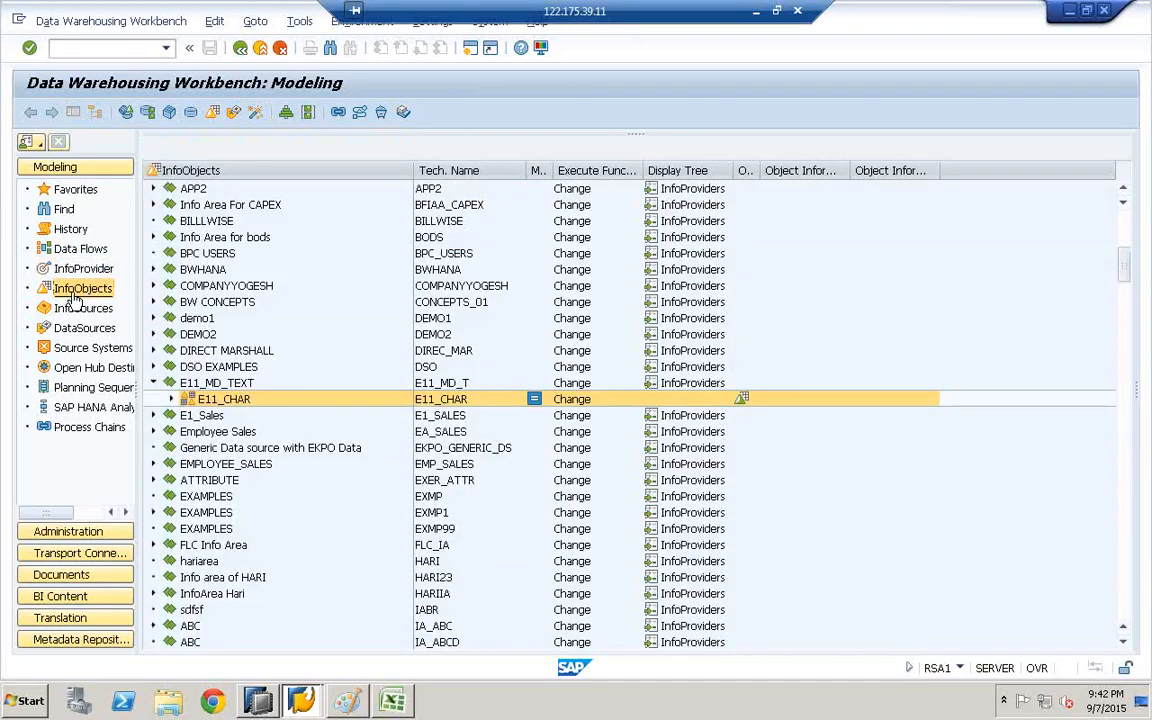
{"action": "left_click", "coordinate": [155, 384]}
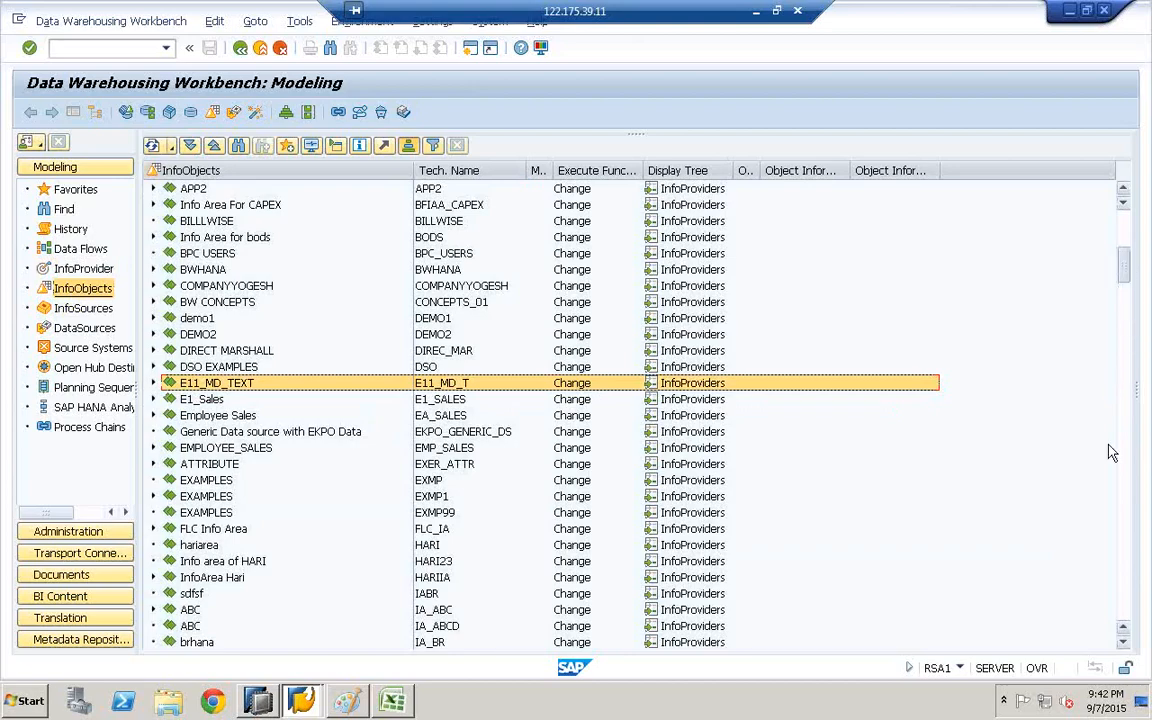
{"action": "scroll", "coordinate": [998, 425], "scroll_direction": "down", "scroll_amount": 15}
{"action": "scroll", "coordinate": [1119, 625], "scroll_direction": "down", "scroll_amount": 10}
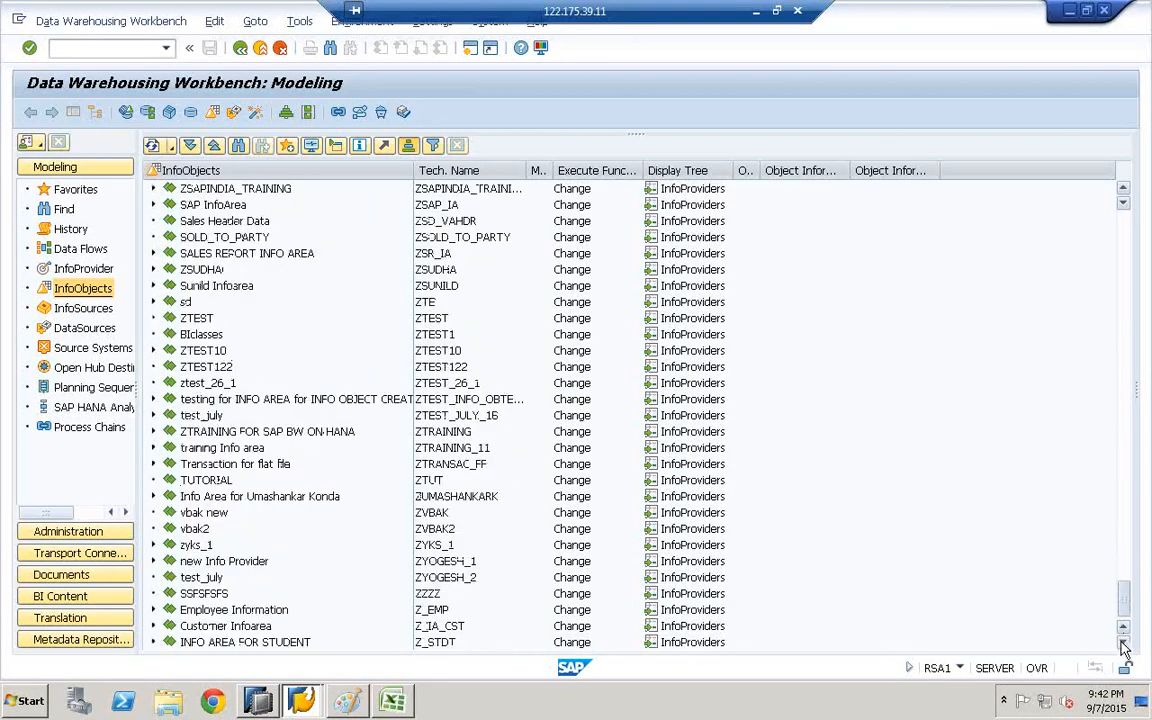
{"action": "left_click", "coordinate": [154, 642]}
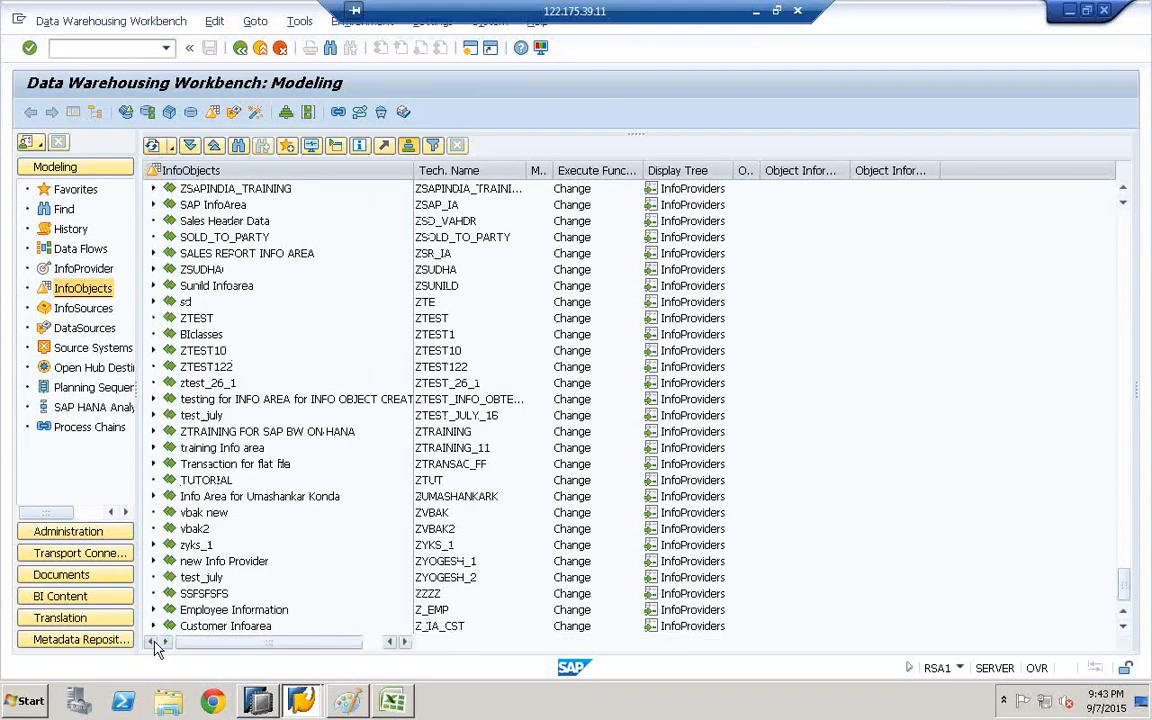
{"action": "left_click", "coordinate": [1124, 611]}
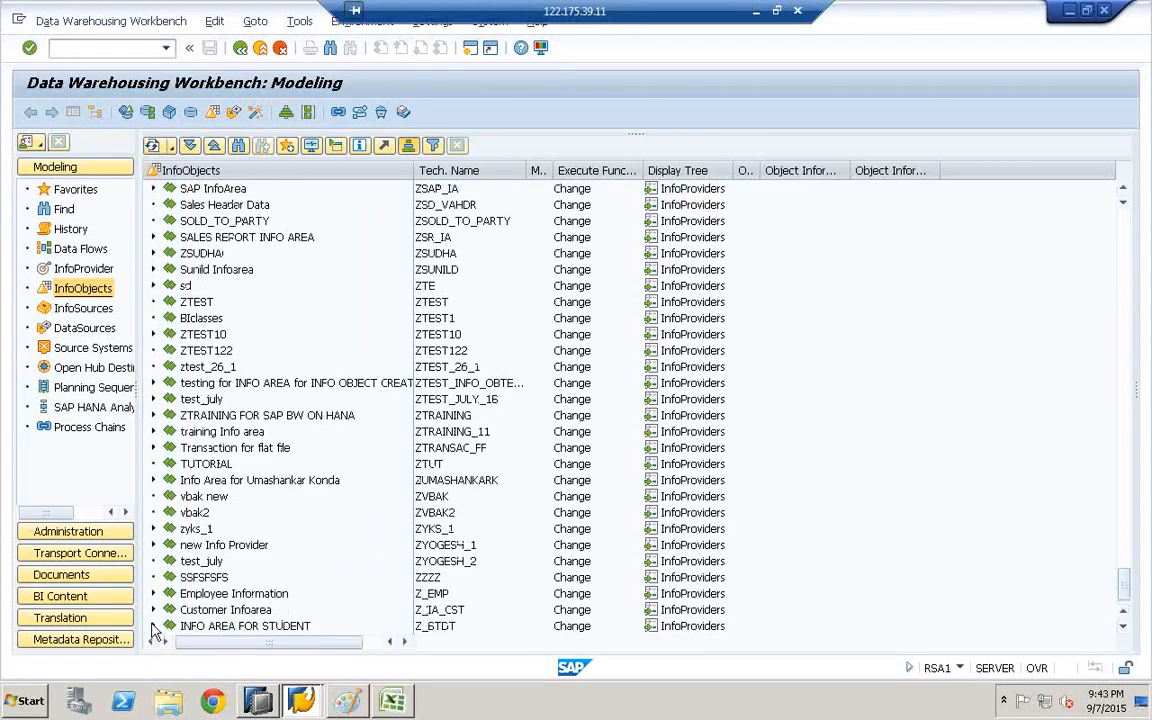
{"action": "left_click", "coordinate": [154, 627]}
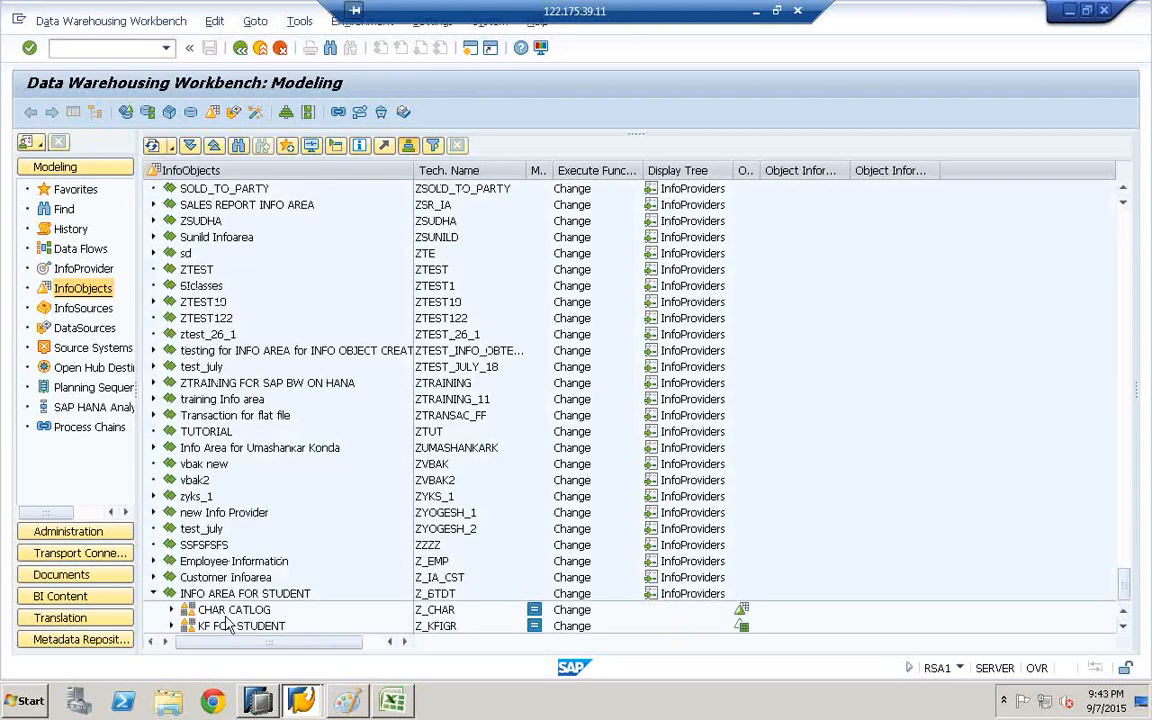
Select the CHAR CATLOG catalog and bring up its context menu.
{"action": "left_click", "coordinate": [178, 610]}
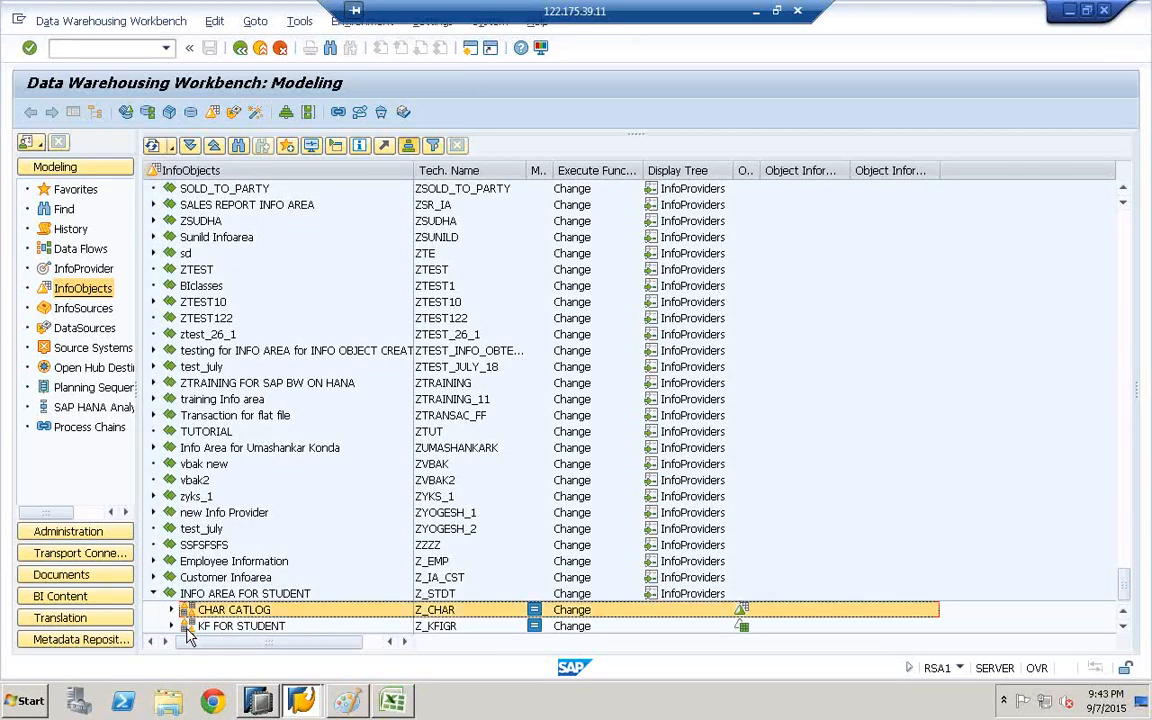
{"action": "left_click", "coordinate": [192, 624]}
{"action": "left_click", "coordinate": [192, 611]}
{"action": "left_click", "coordinate": [197, 624]}
{"action": "left_click", "coordinate": [193, 611]}
{"action": "left_click", "coordinate": [195, 624]}
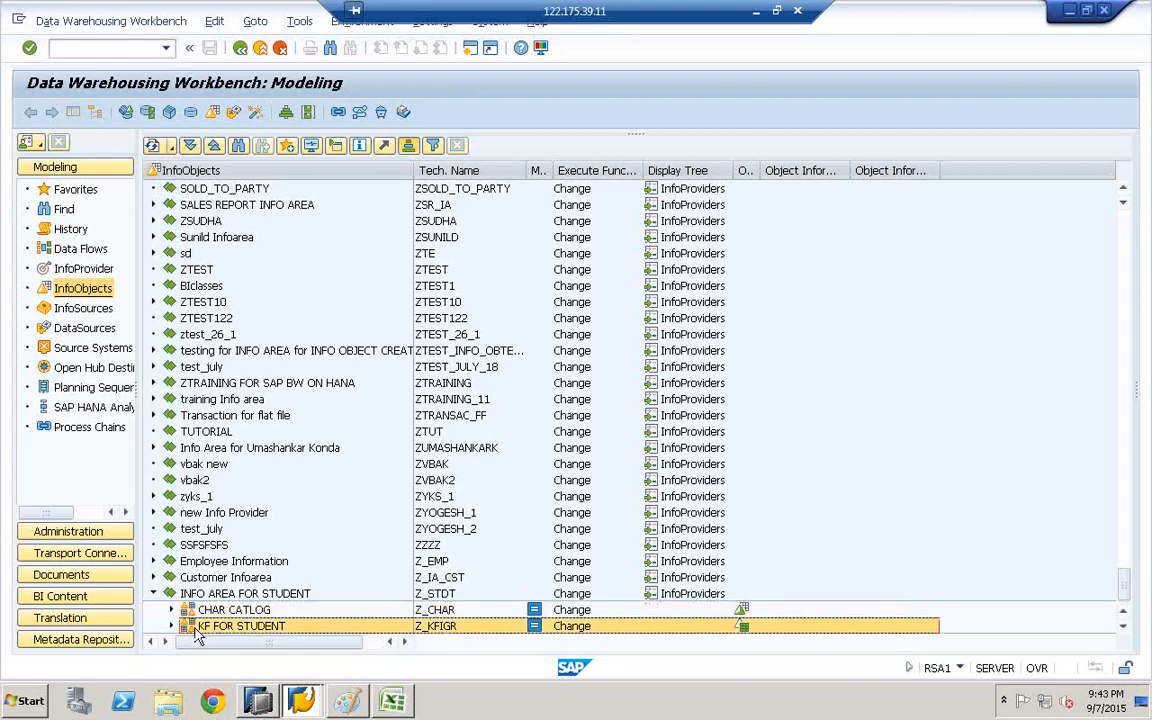
{"action": "left_click", "coordinate": [190, 611]}
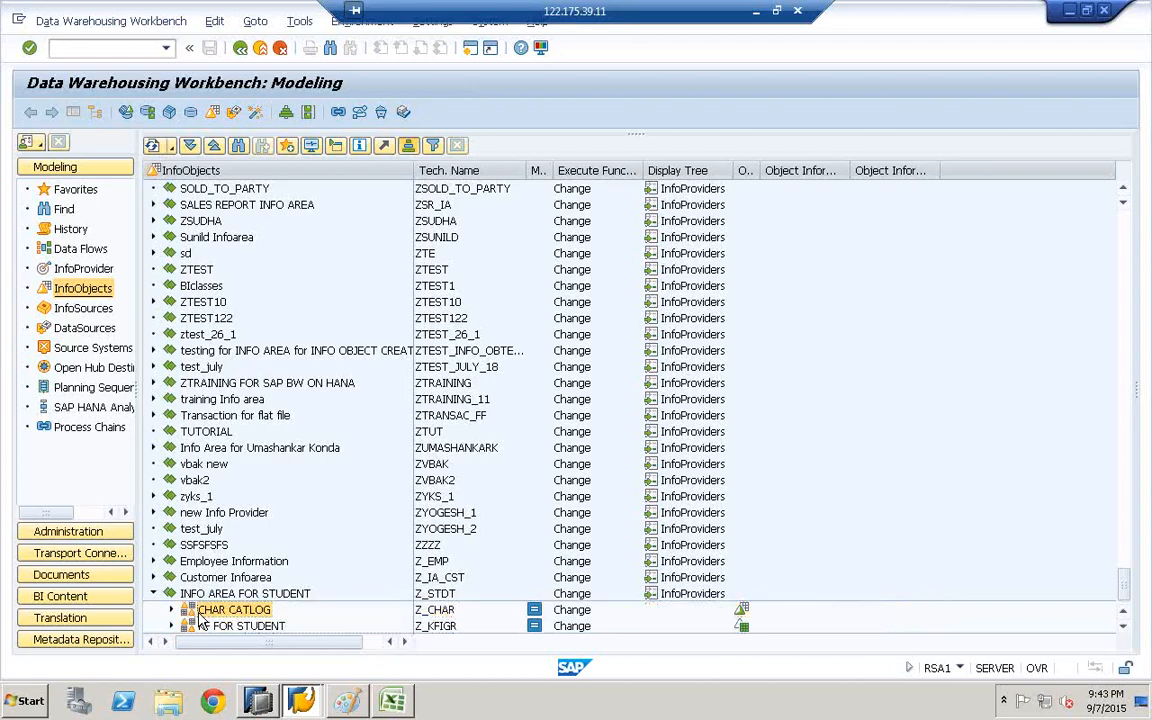
{"action": "right_click", "coordinate": [197, 611]}
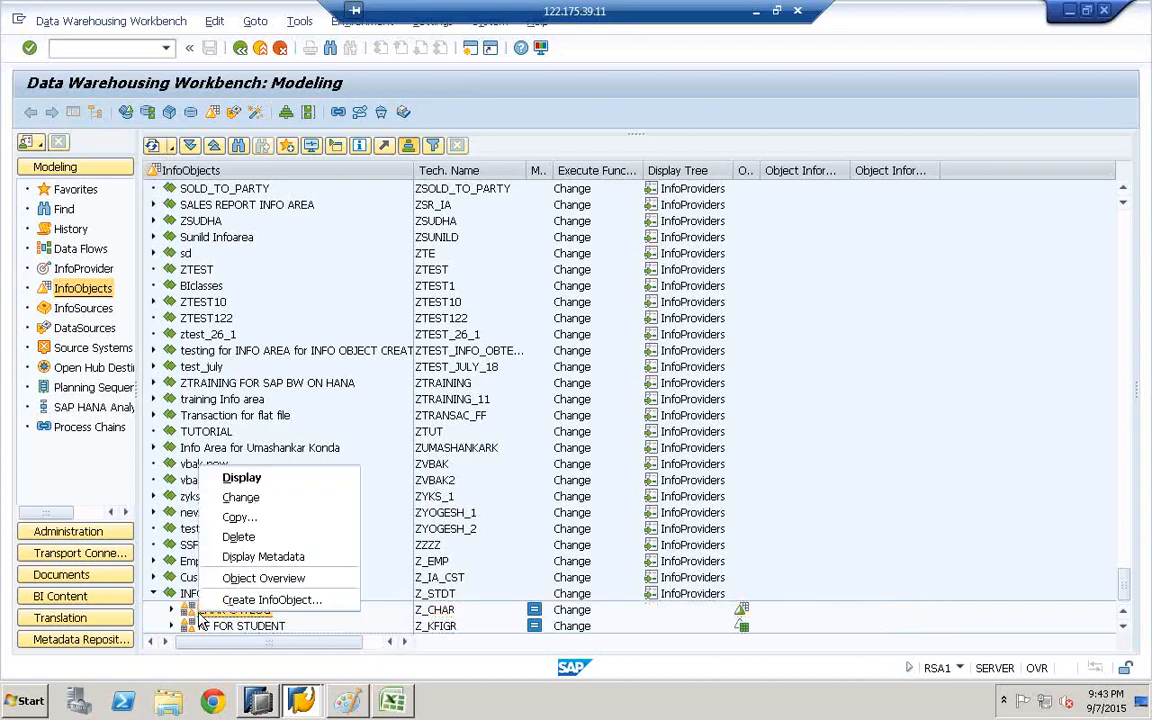
Create characteristic ZVBL with description zvbeln in CHAR CATLOG, checking the table columns in HANA Studio.
{"action": "left_click", "coordinate": [262, 601]}
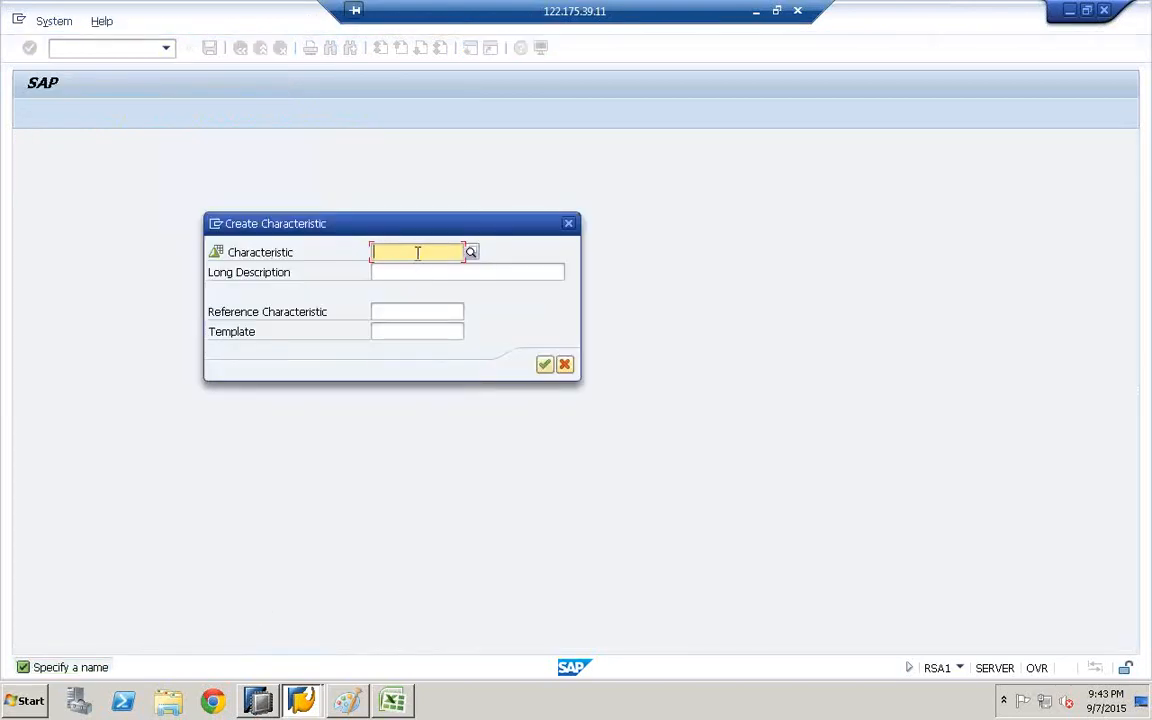
{"action": "left_click", "coordinate": [262, 701]}
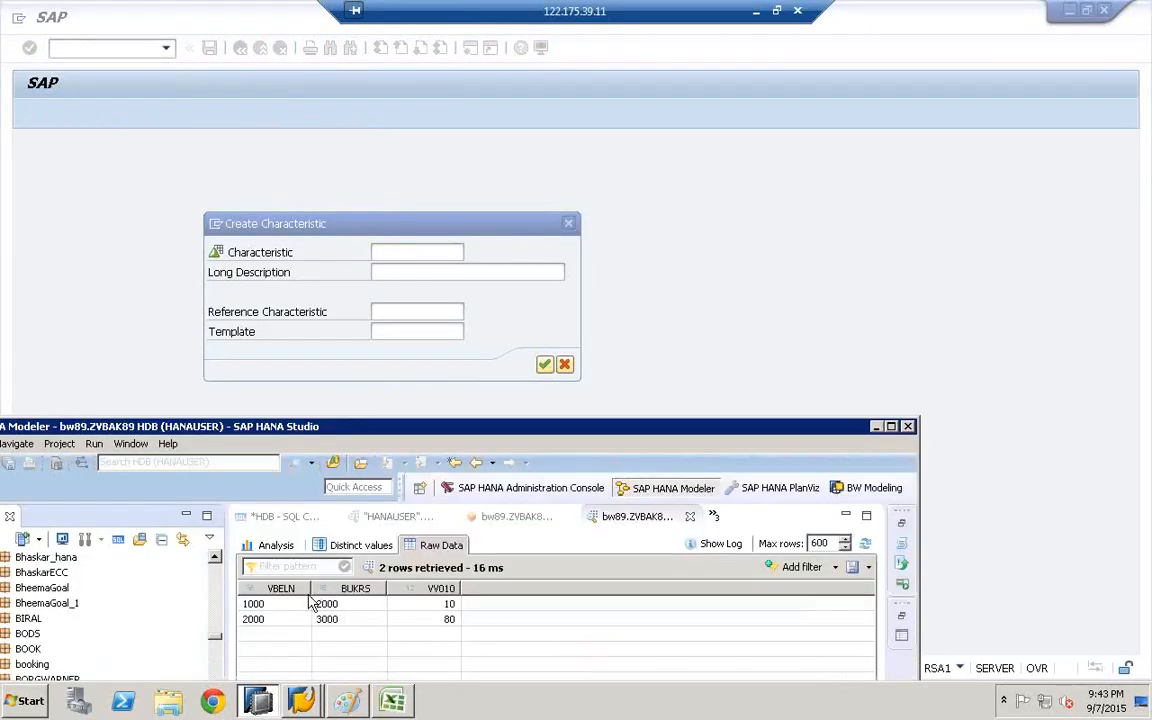
{"action": "left_click", "coordinate": [392, 255]}
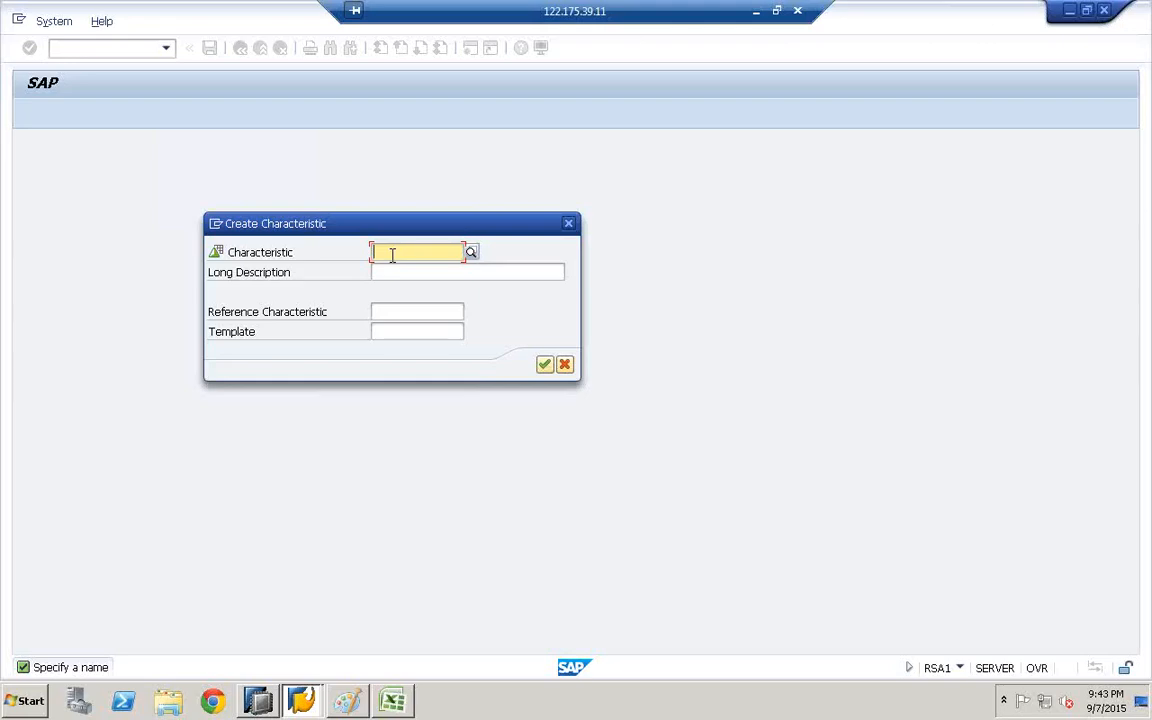
{"action": "type", "text": "zvb"}
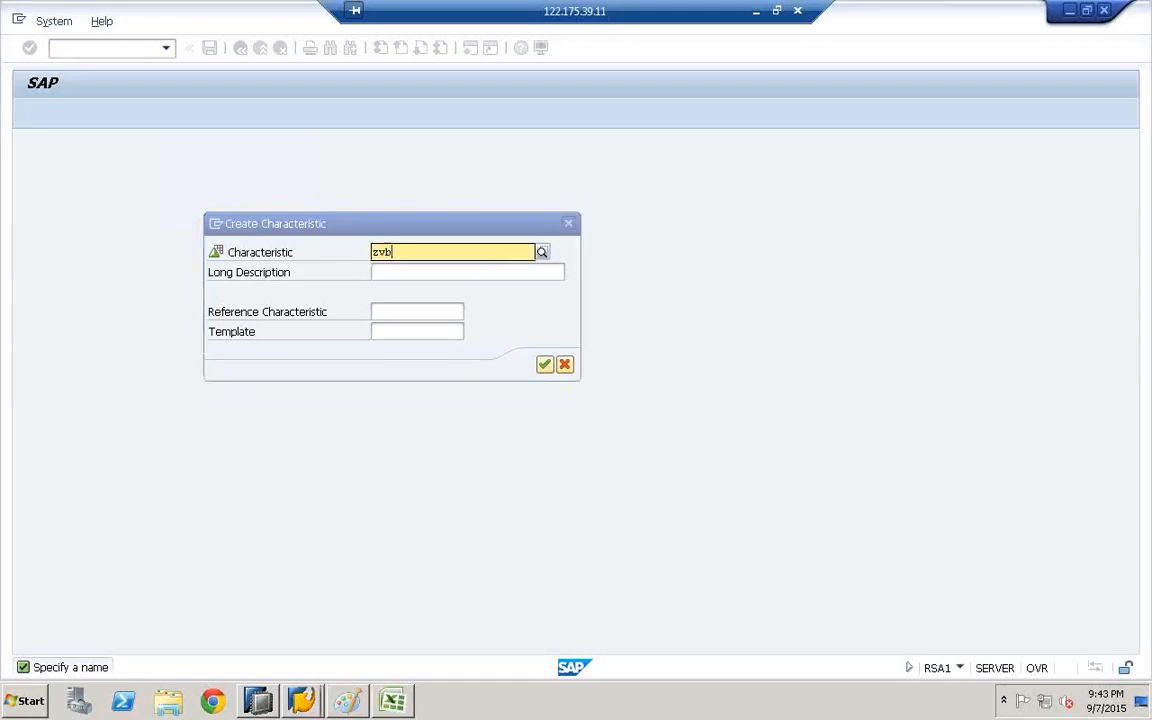
{"action": "type", "text": "1"}
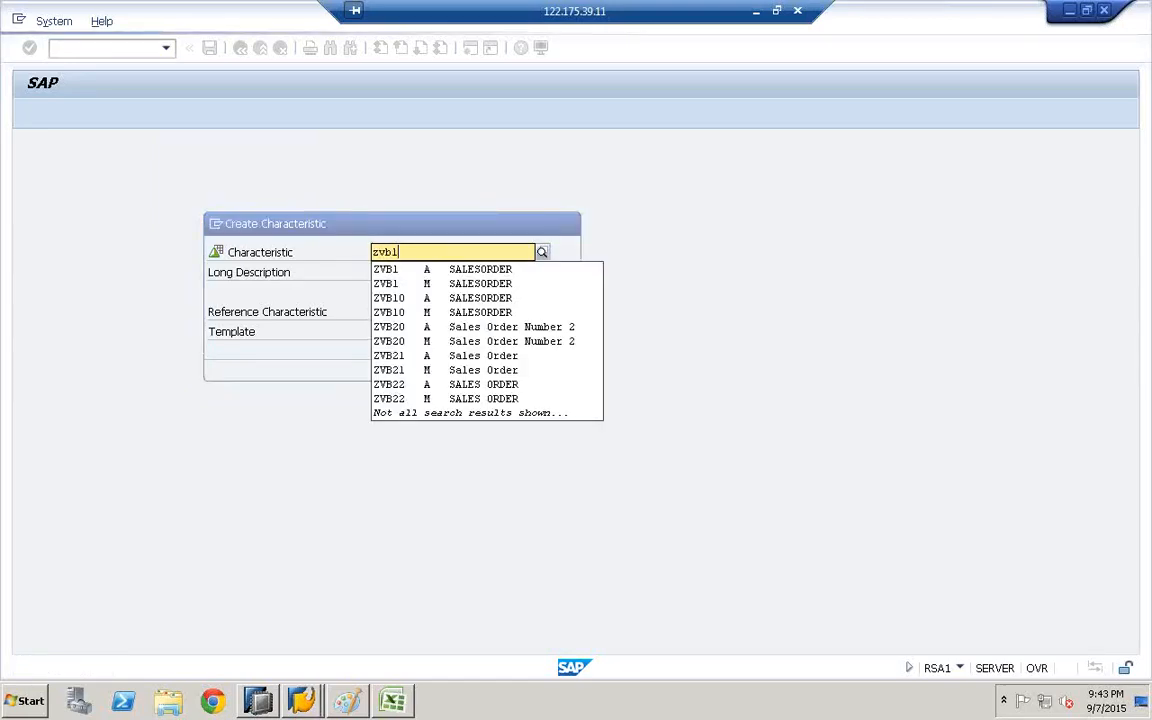
{"action": "key", "text": "Return"}
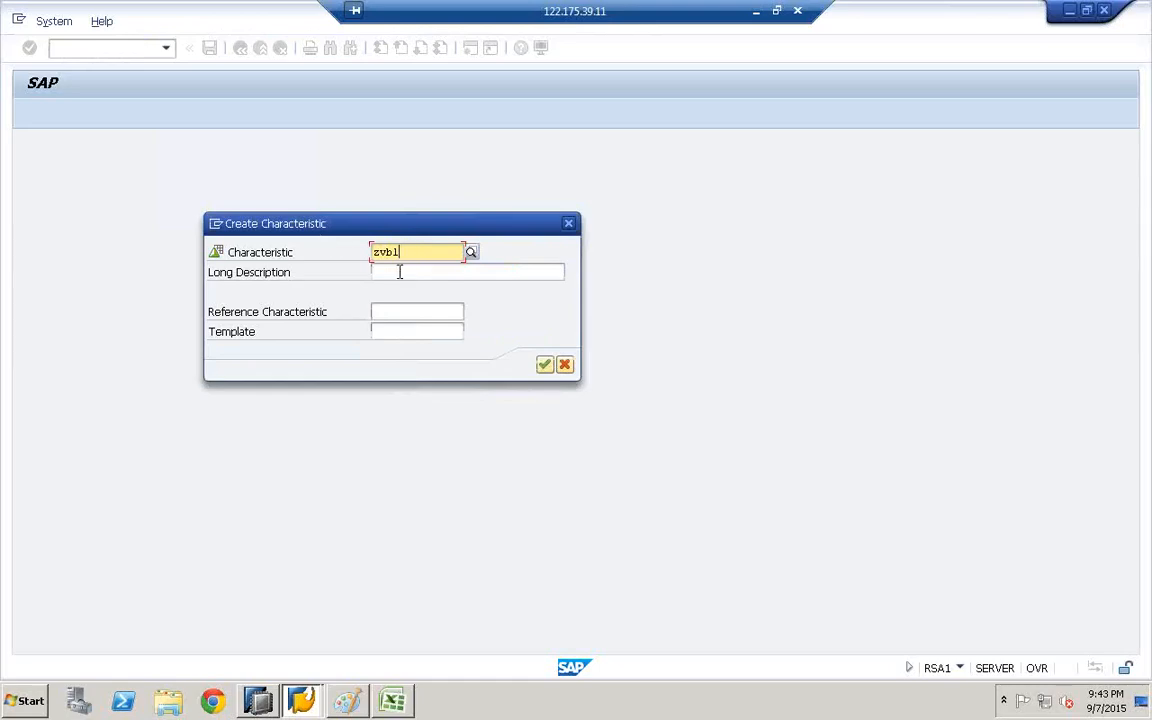
{"action": "left_click", "coordinate": [399, 272]}
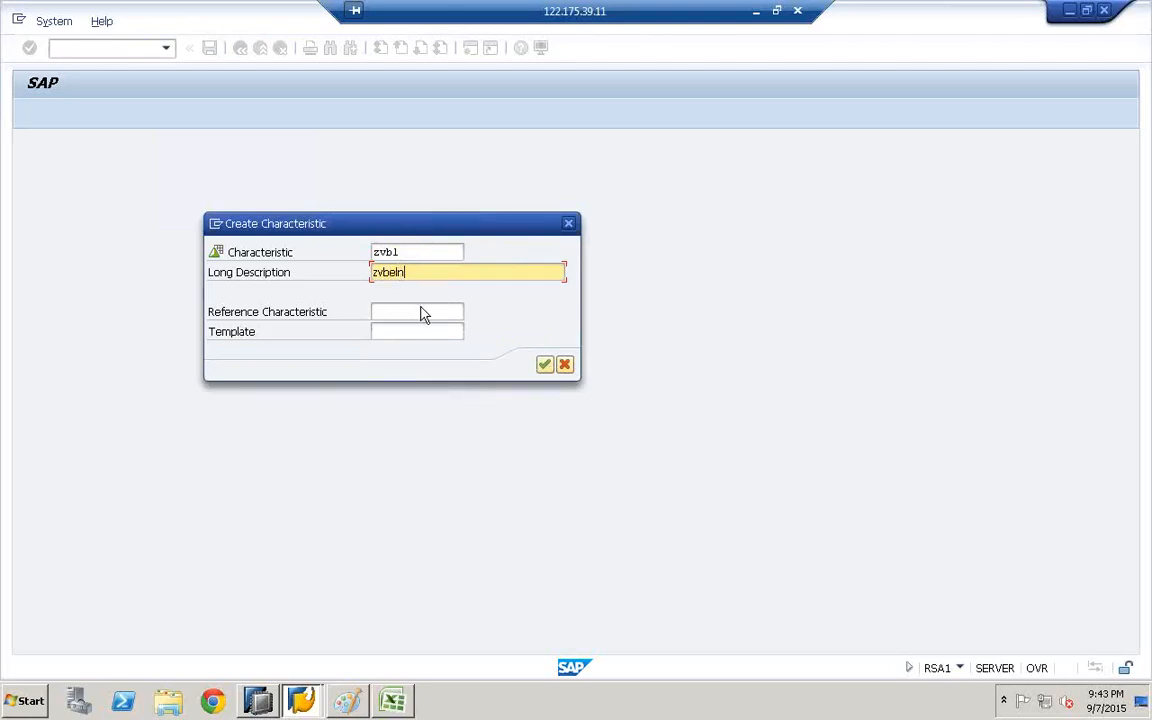
{"action": "left_click", "coordinate": [545, 366]}
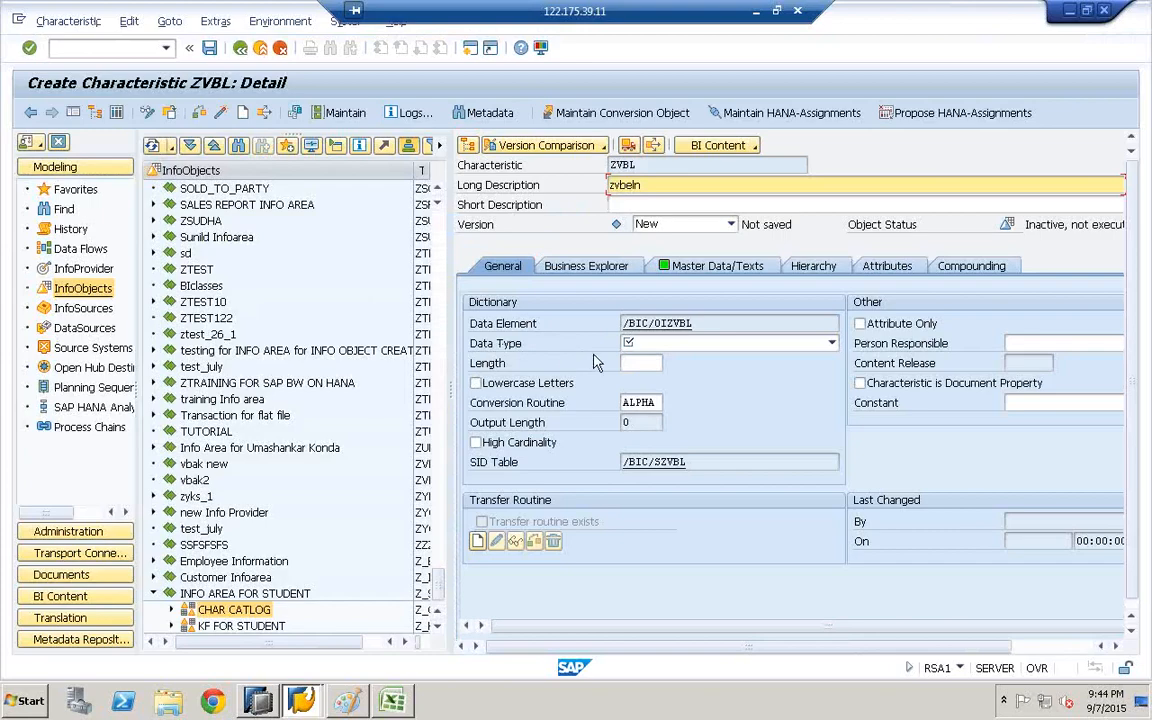
Set ZVBL's data type to CHAR with length 10 and activate it.
{"action": "left_click", "coordinate": [651, 346]}
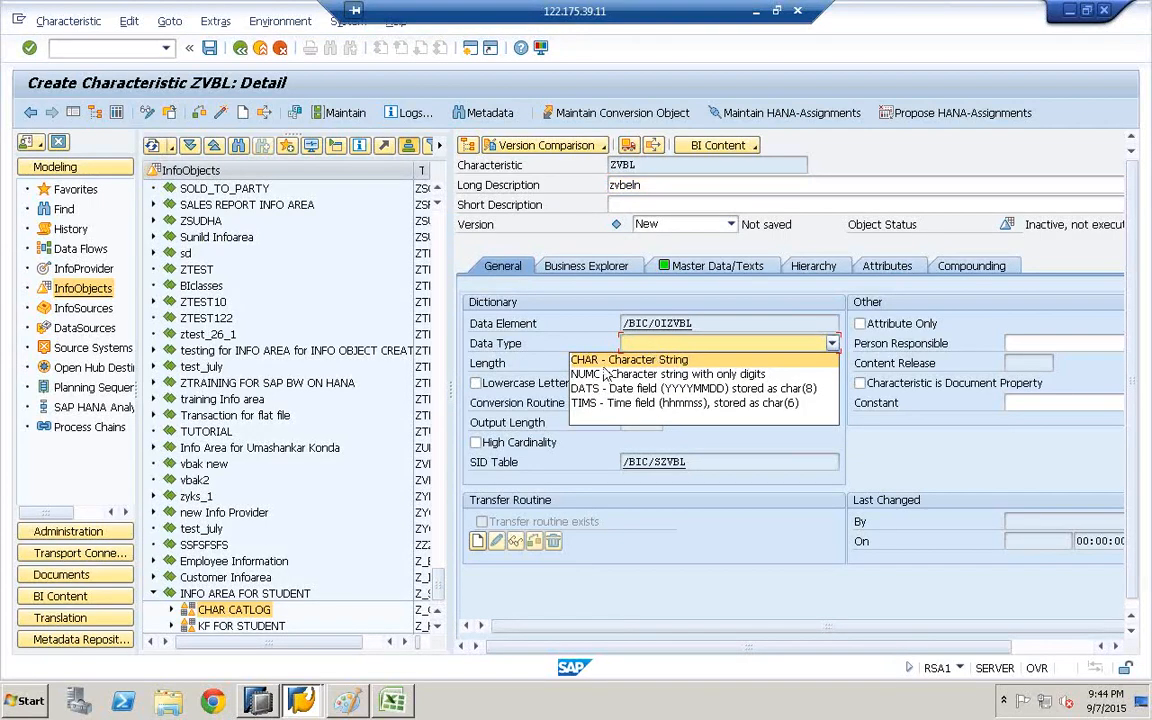
{"action": "left_click", "coordinate": [628, 360]}
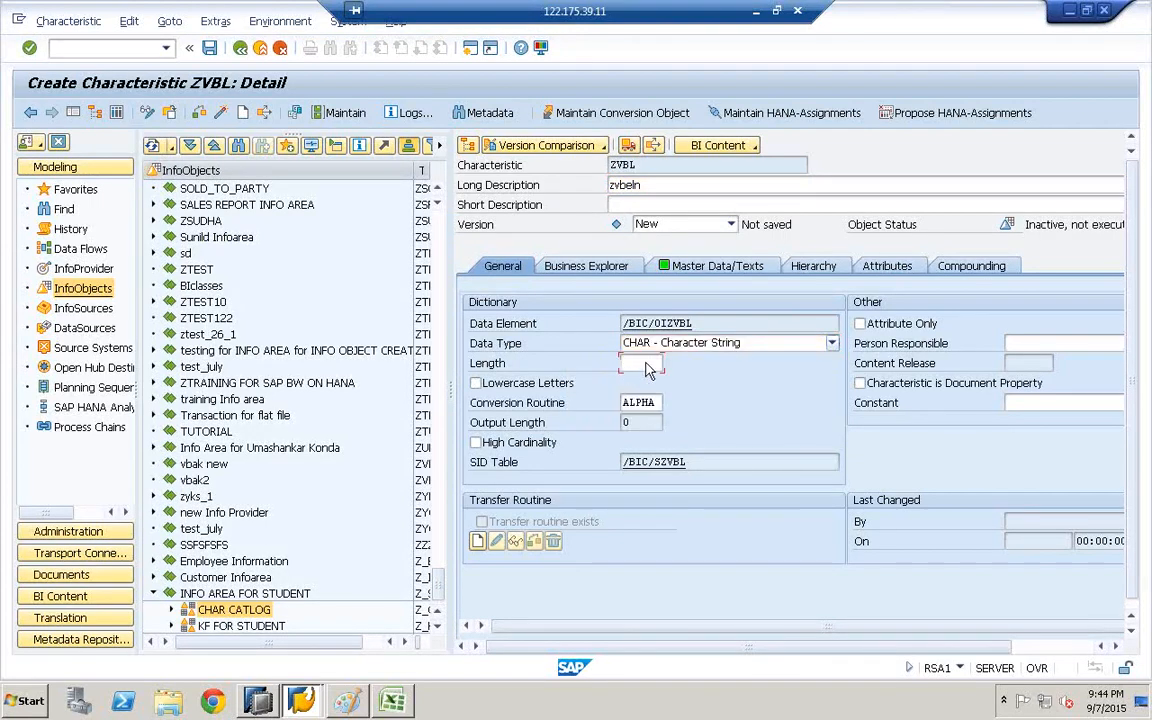
{"action": "left_click", "coordinate": [647, 364]}
{"action": "type", "text": "1"}
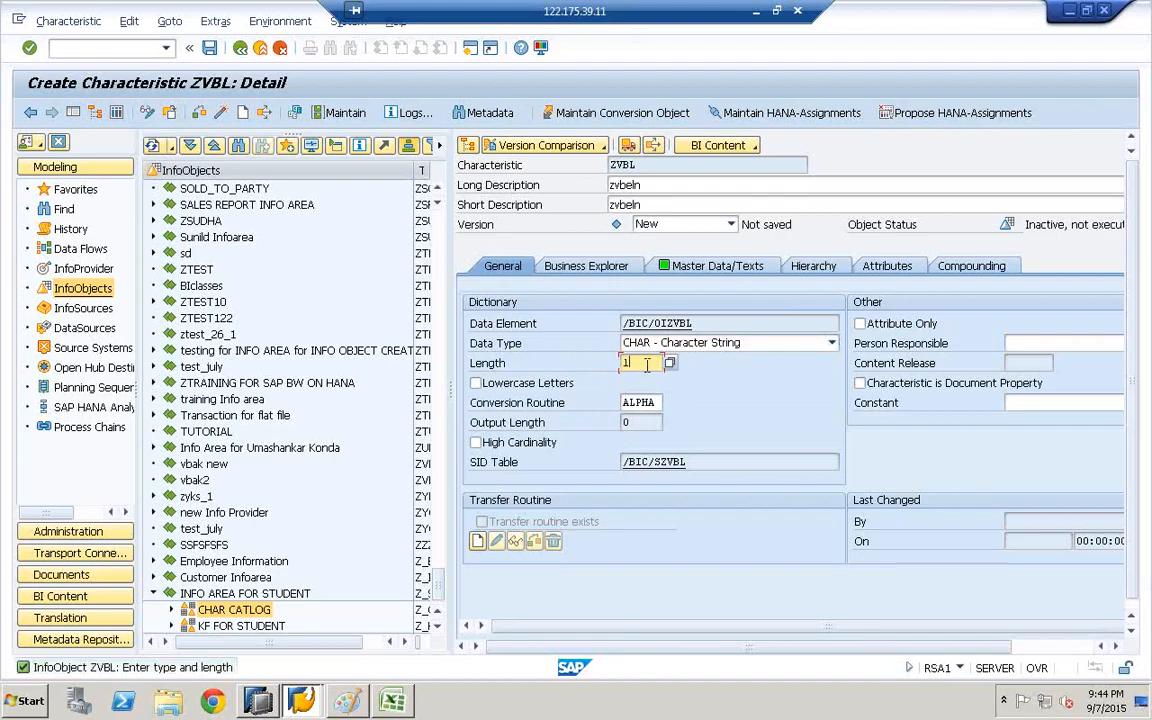
{"action": "type", "text": "0"}
{"action": "left_click", "coordinate": [223, 114]}
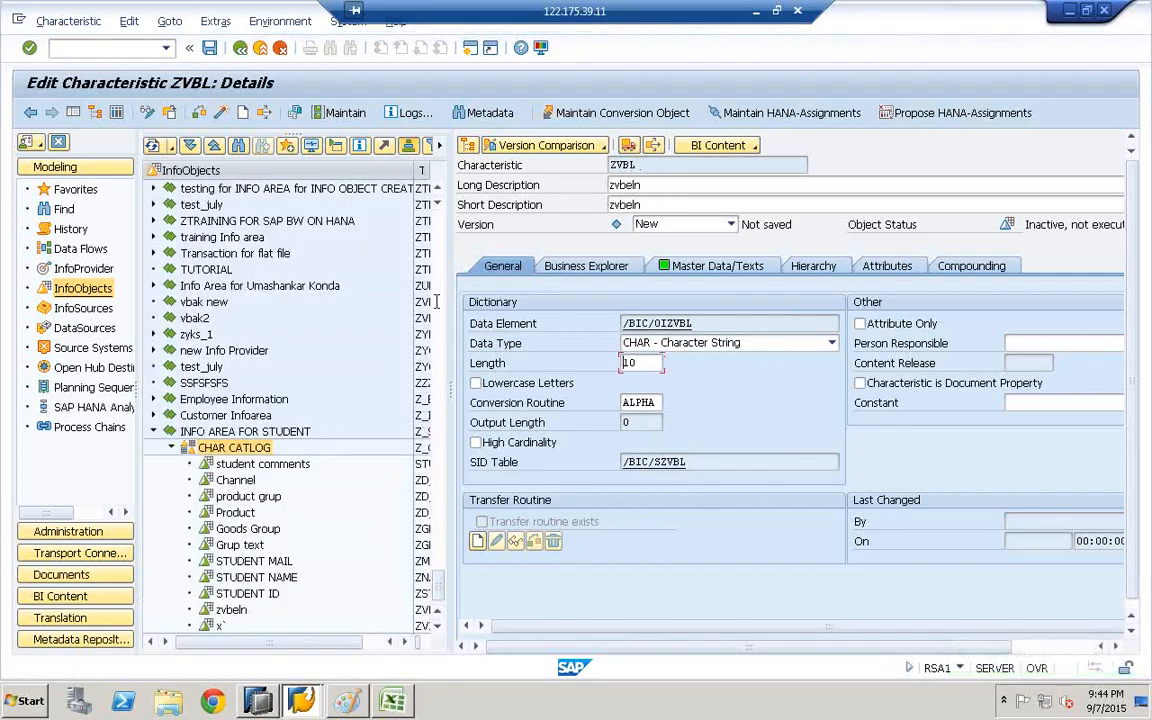
Start a new InfoObject in the CHAR CATLOG catalog and enter a first name attempt.
{"action": "right_click", "coordinate": [246, 455]}
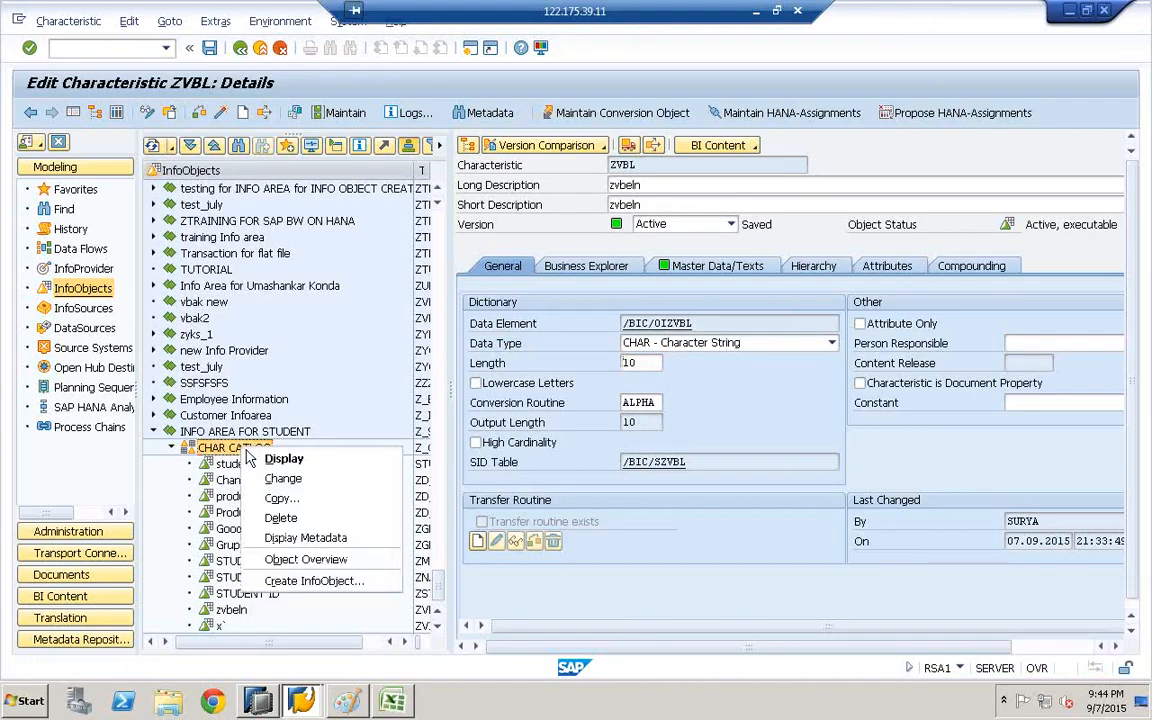
{"action": "left_click", "coordinate": [311, 588]}
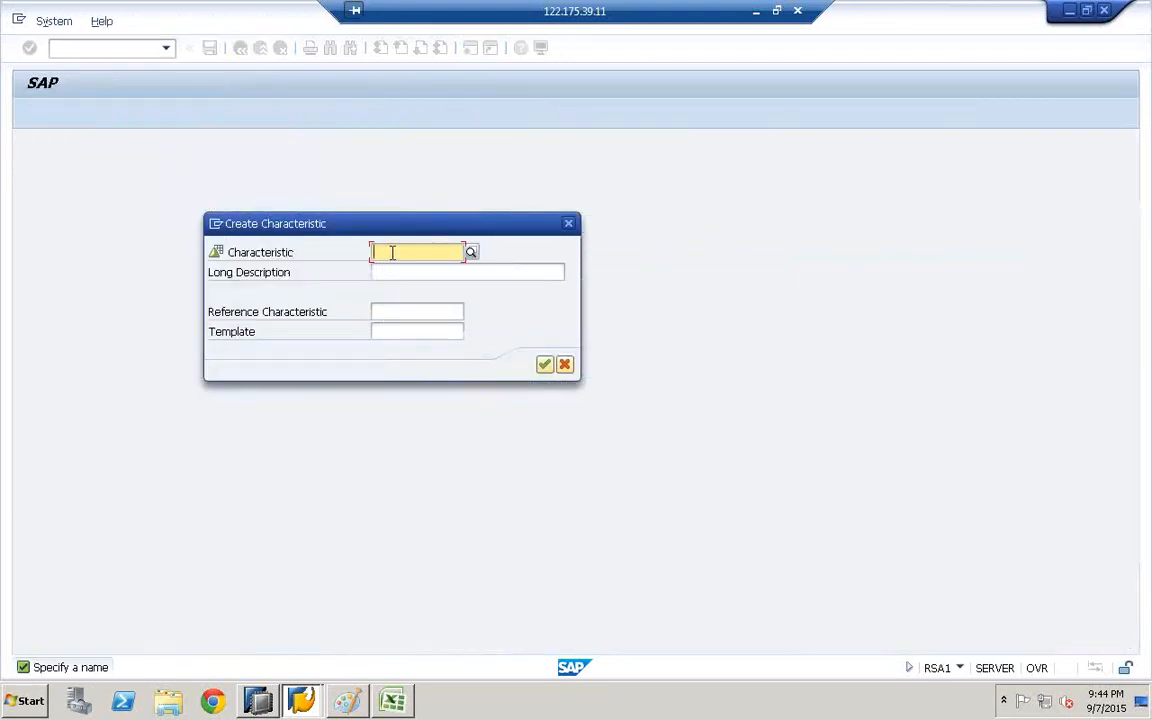
{"action": "type", "text": "zbuk"}
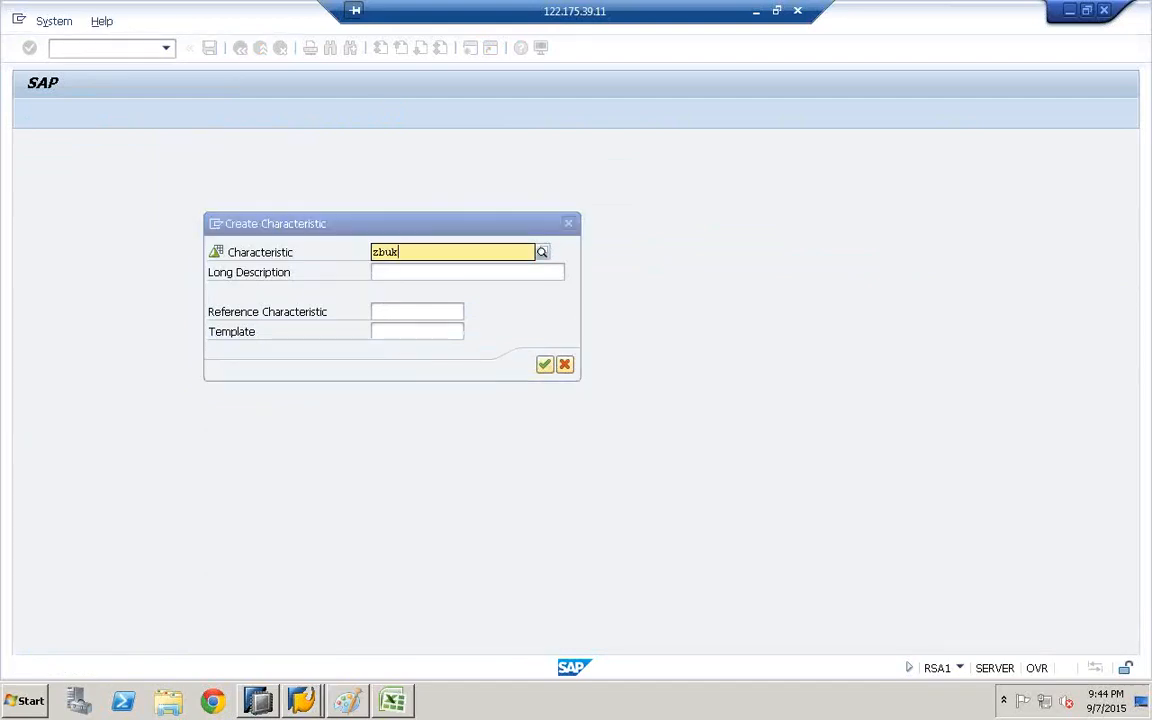
{"action": "type", "text": "rs"}
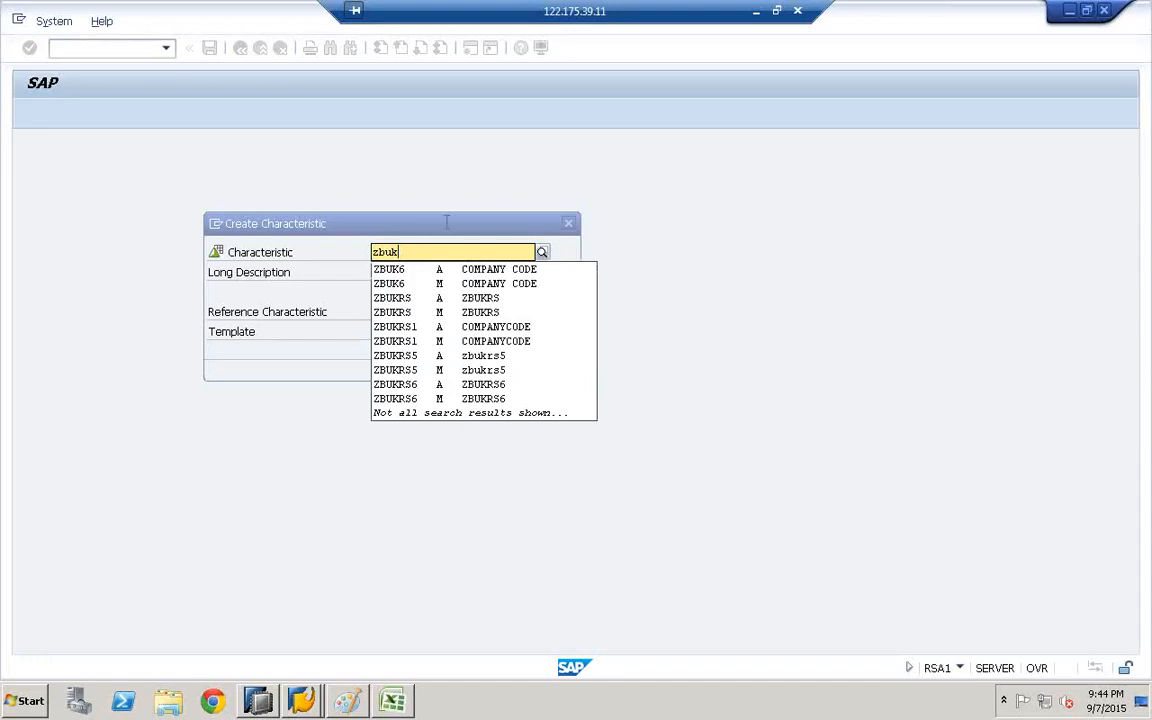
{"action": "left_click", "coordinate": [440, 251]}
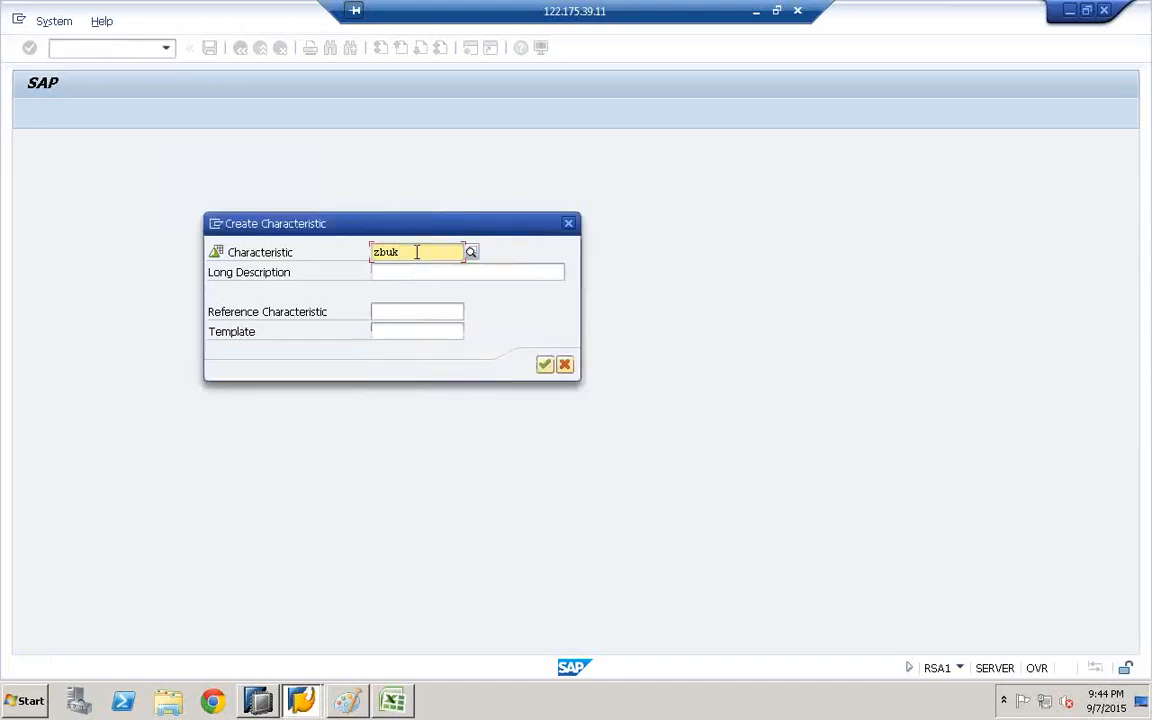
{"action": "type", "text": "rs1"}
{"action": "key", "text": "Return"}
Correct the characteristic name to ZBUK1, describe it as ZBUKRS, and confirm creation.
{"action": "double_click", "coordinate": [428, 253]}
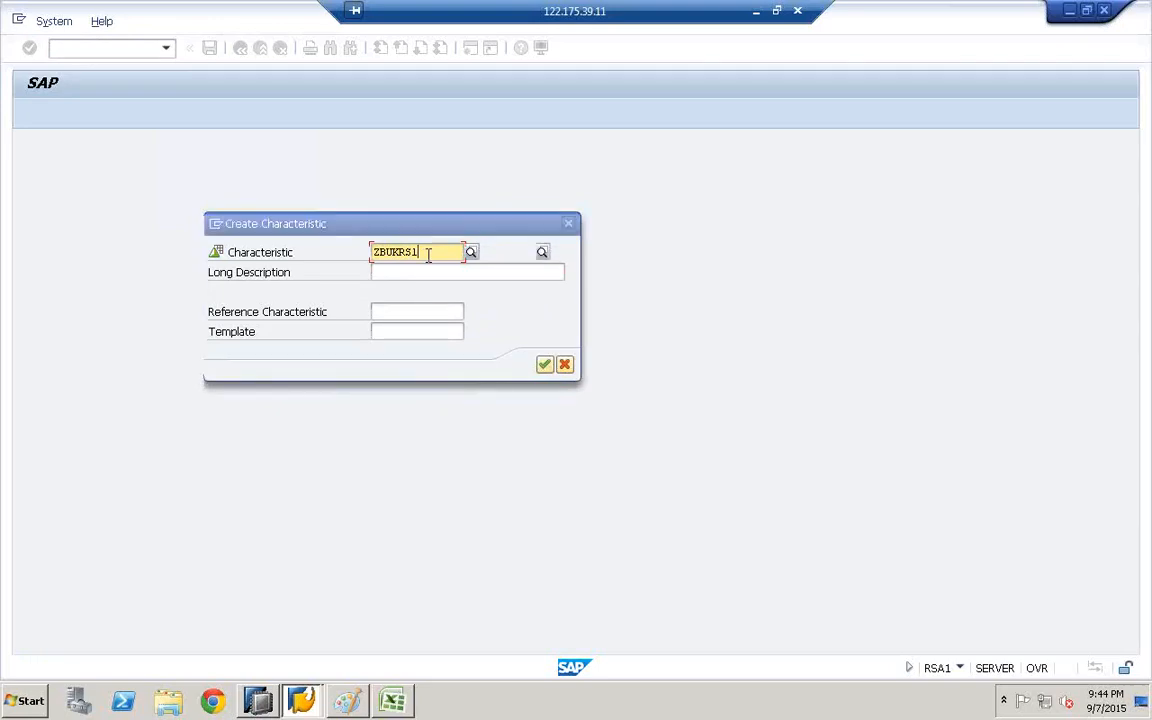
{"action": "type", "text": "ZBU"}
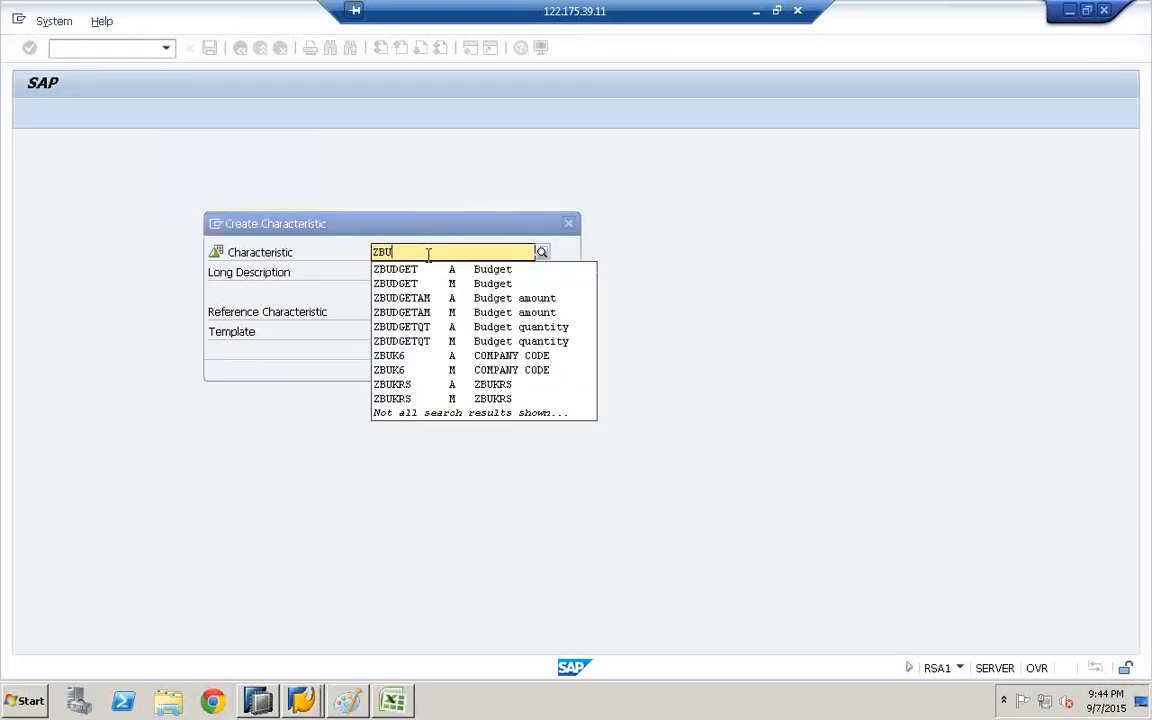
{"action": "type", "text": "k"}
{"action": "key", "text": "BackSpace"}
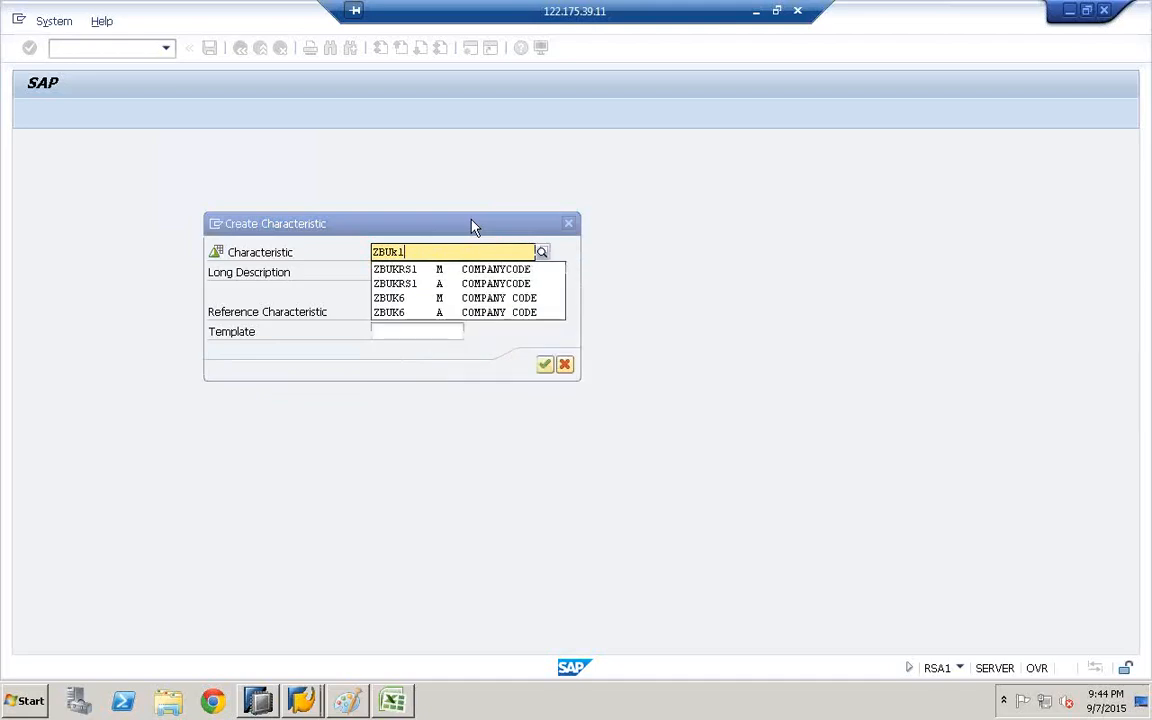
{"action": "key", "text": "BackSpace"}
{"action": "key", "text": "BackSpace"}
{"action": "key", "text": "BackSpace"}
{"action": "key", "text": "BackSpace"}
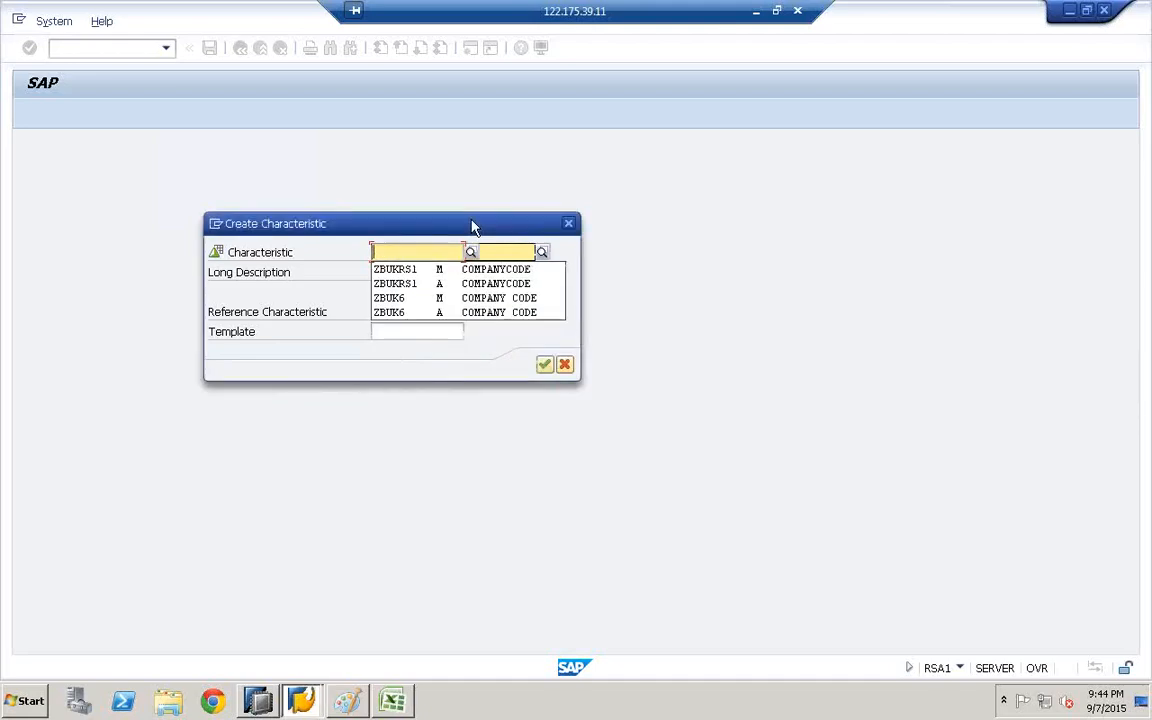
{"action": "type", "text": "ZB"}
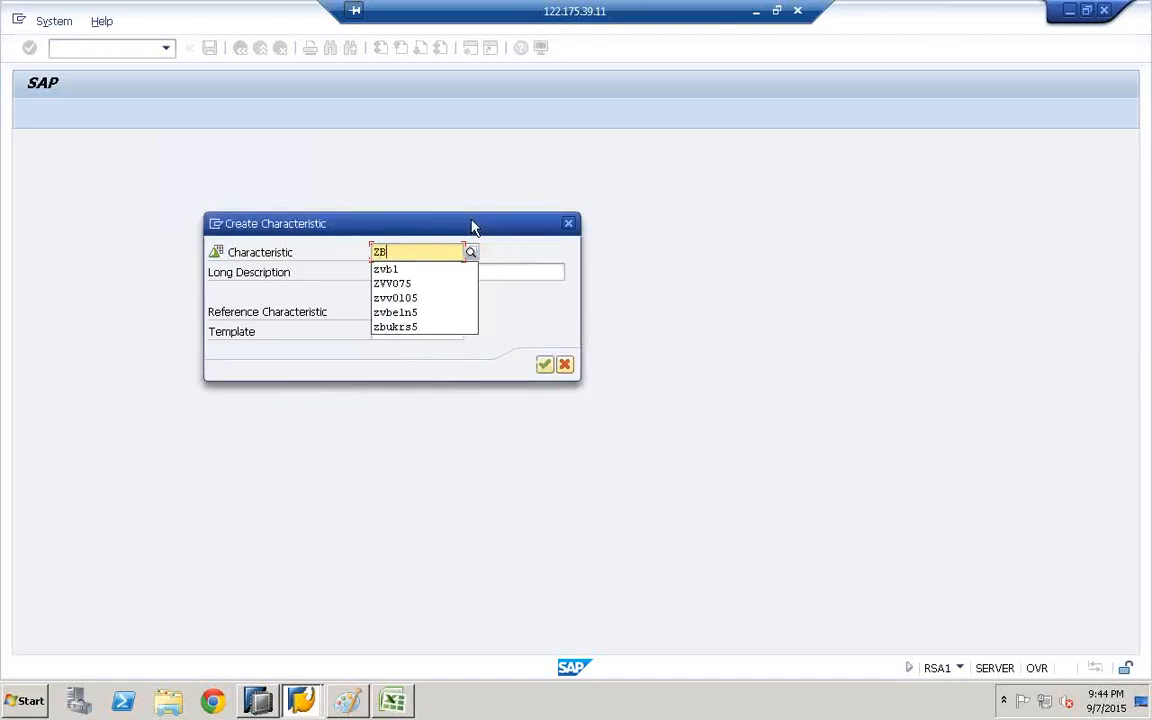
{"action": "type", "text": "UK1"}
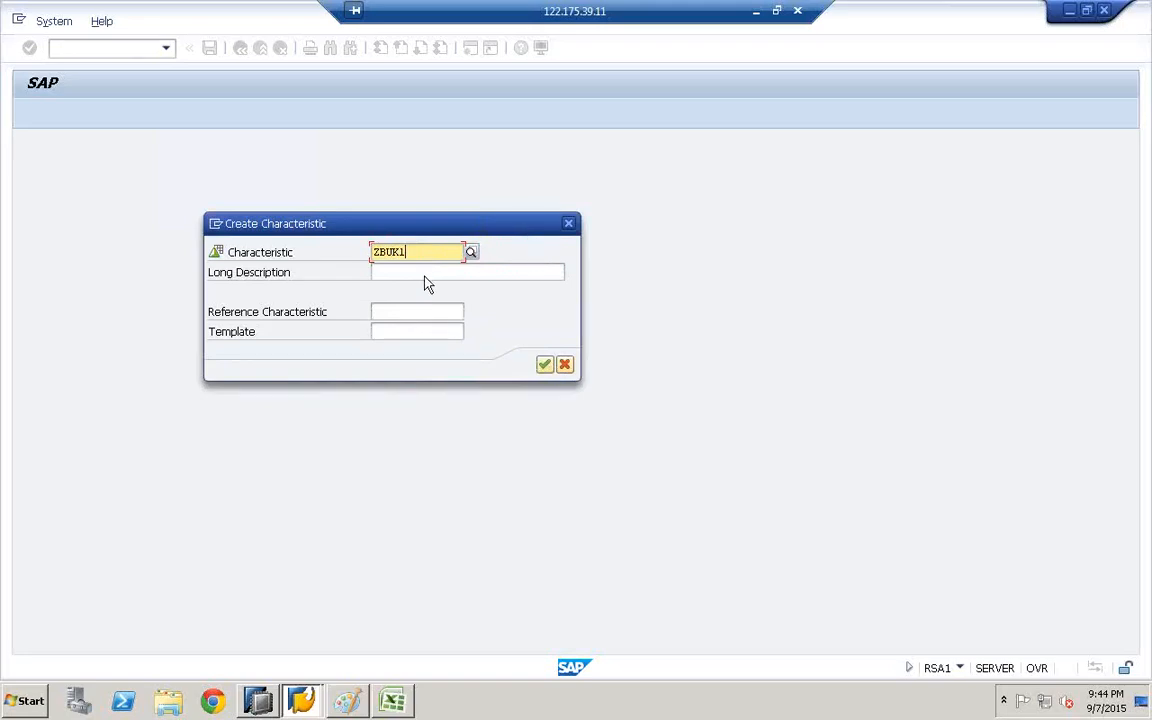
{"action": "left_click", "coordinate": [425, 274]}
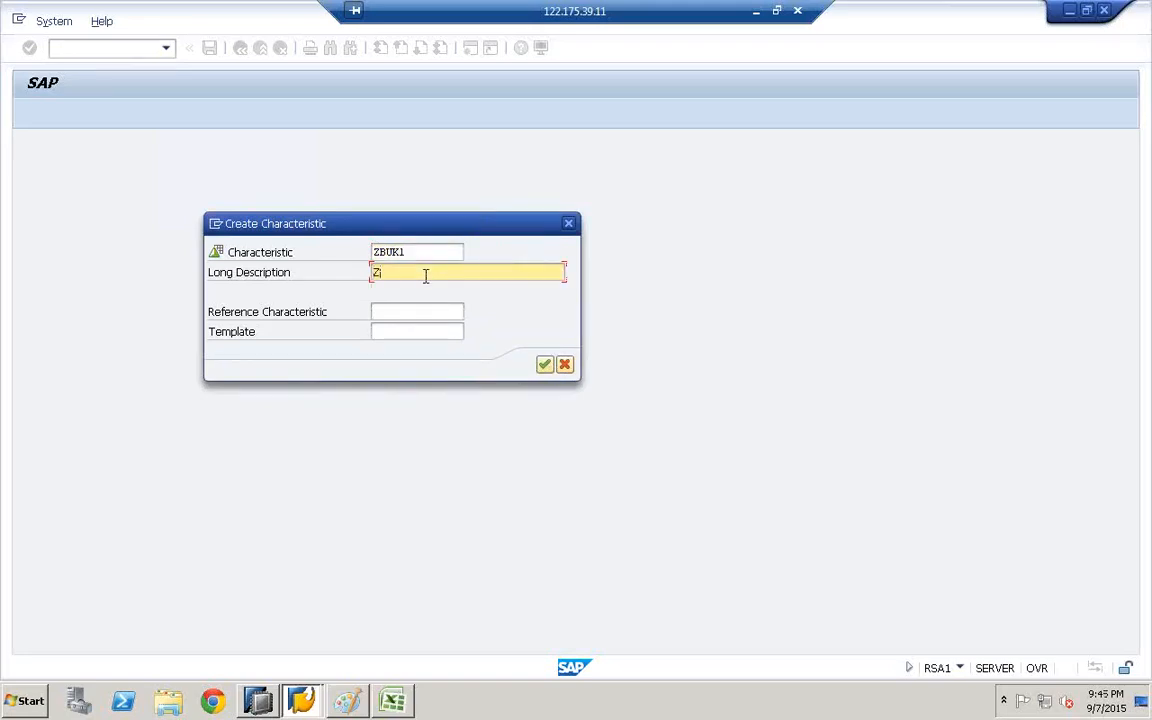
{"action": "left_click", "coordinate": [545, 366]}
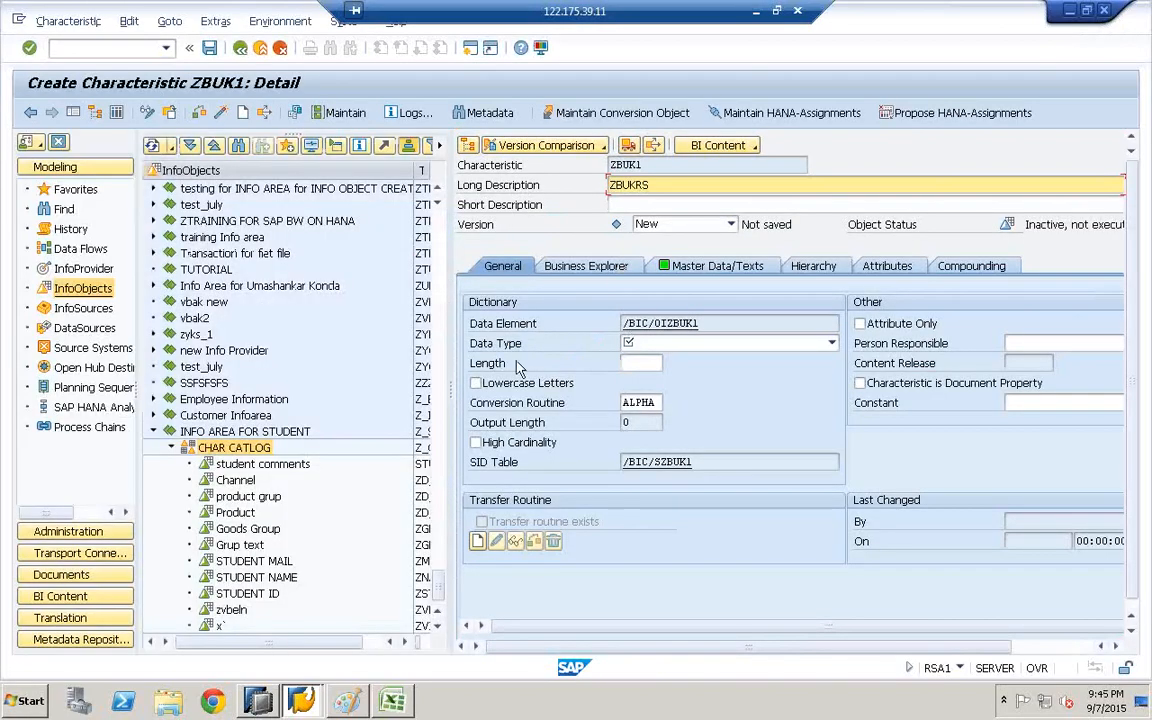
Make ZBUK1 a CHAR string of length 10 and activate it.
{"action": "left_click", "coordinate": [690, 345]}
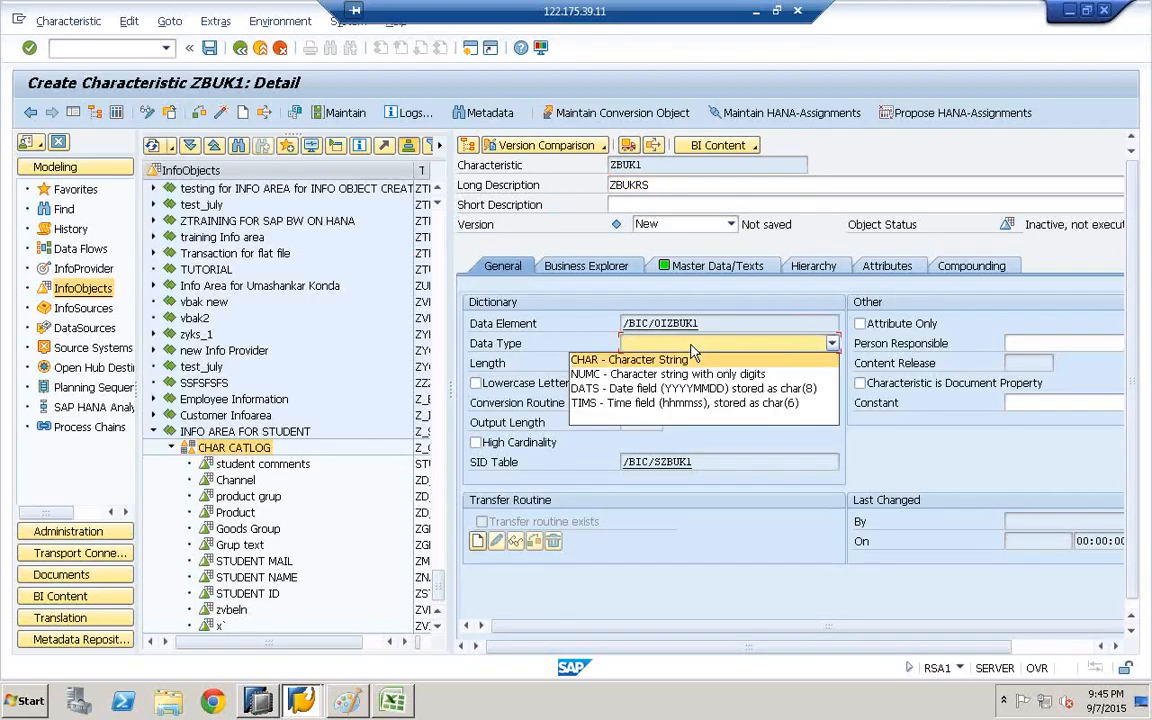
{"action": "left_click", "coordinate": [660, 359]}
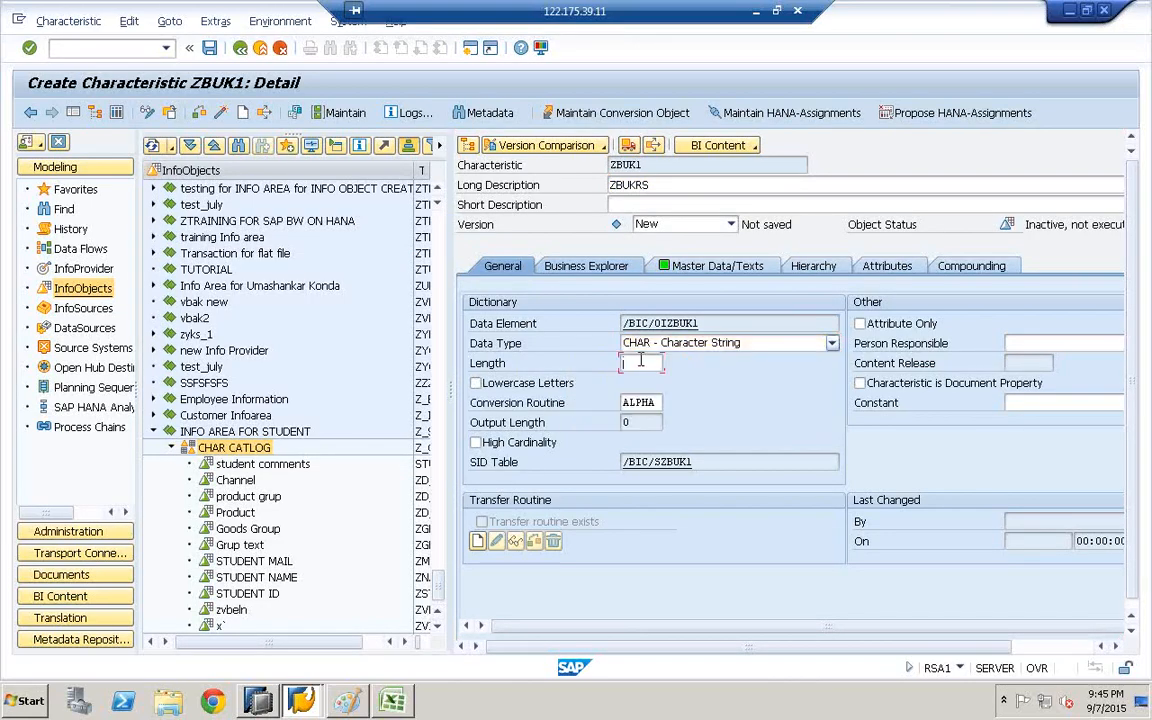
{"action": "type", "text": "10"}
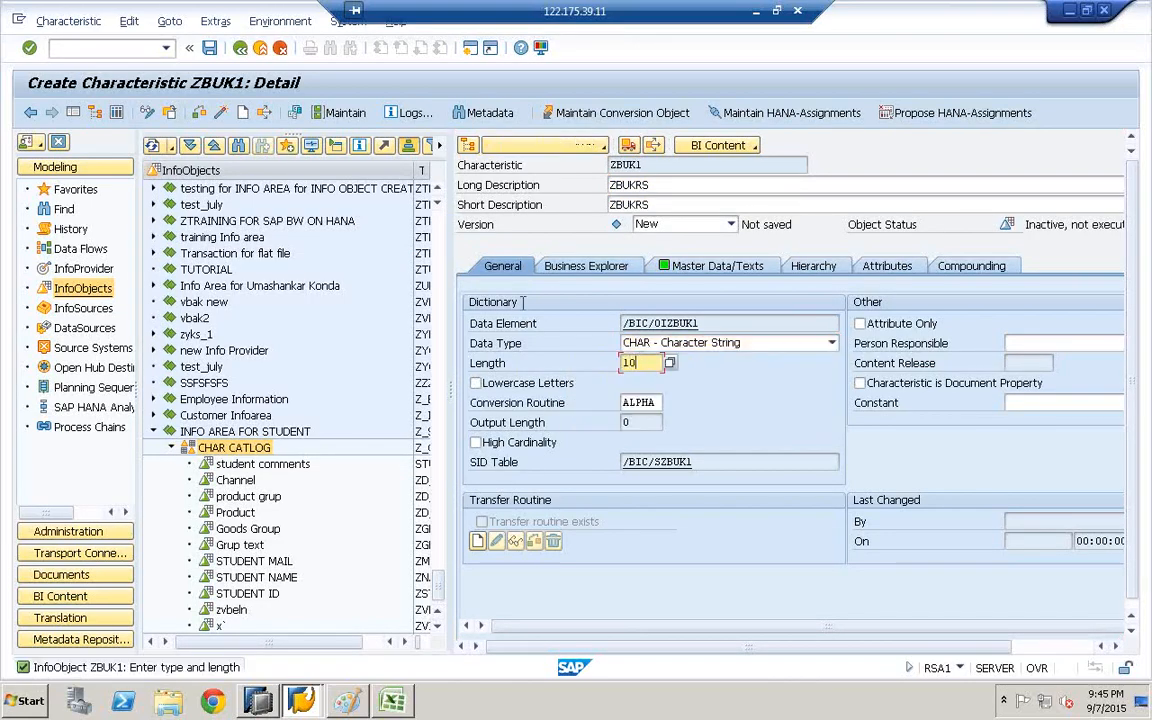
{"action": "left_click", "coordinate": [223, 112]}
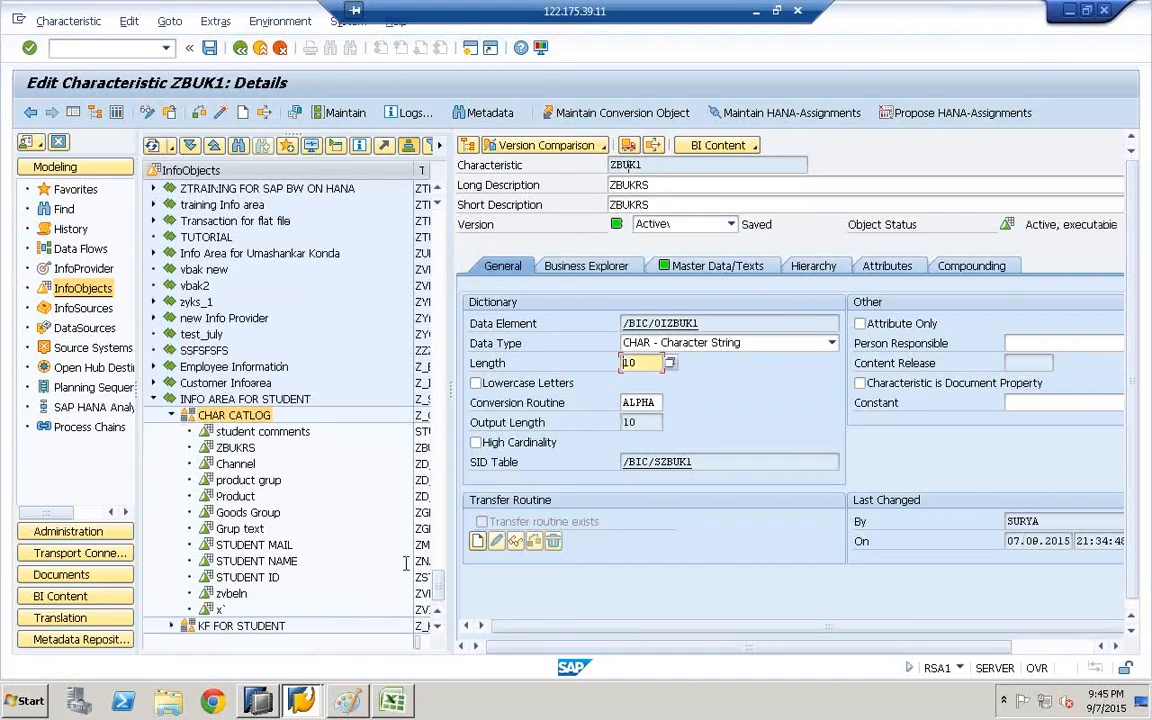
Glance at the HANA Studio table preview, then select the KF FOR STUDENT catalog.
{"action": "left_click", "coordinate": [286, 704]}
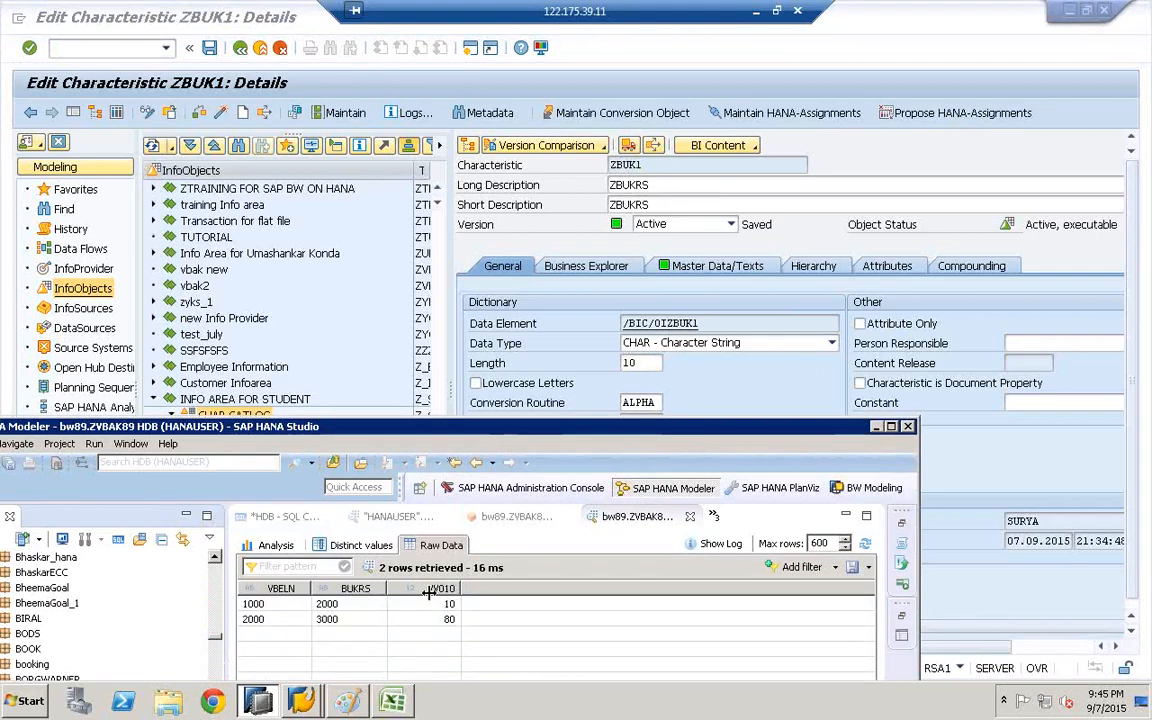
{"action": "left_click", "coordinate": [875, 428]}
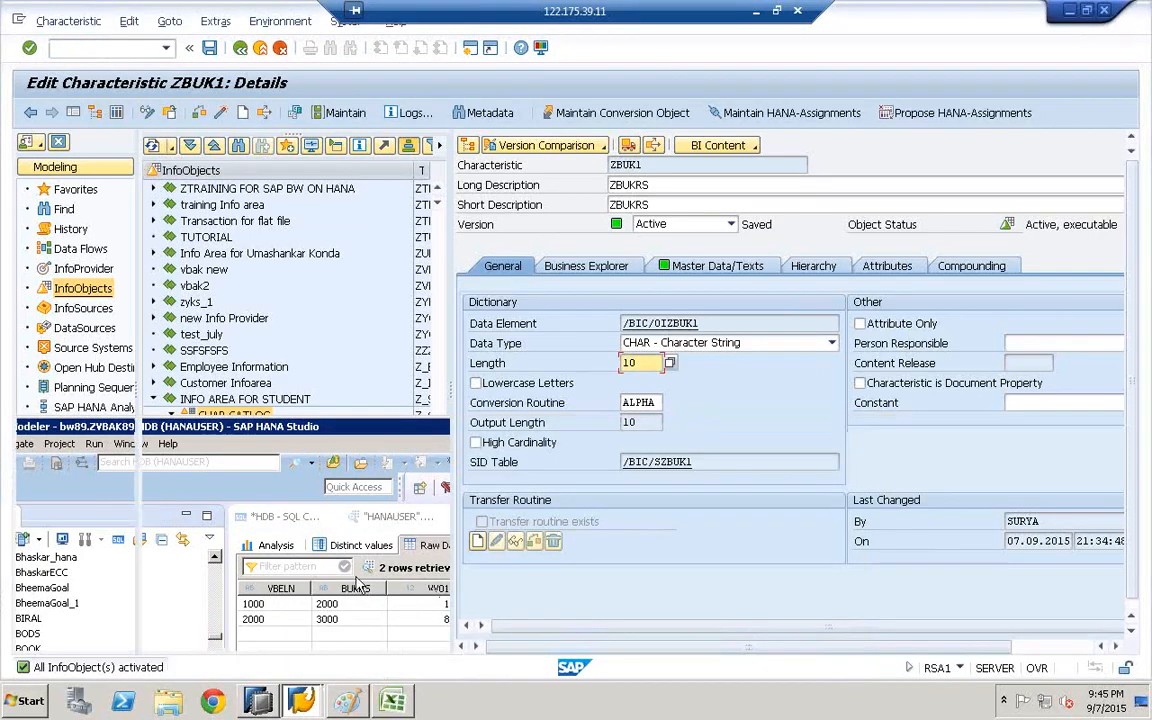
{"action": "left_click", "coordinate": [233, 628]}
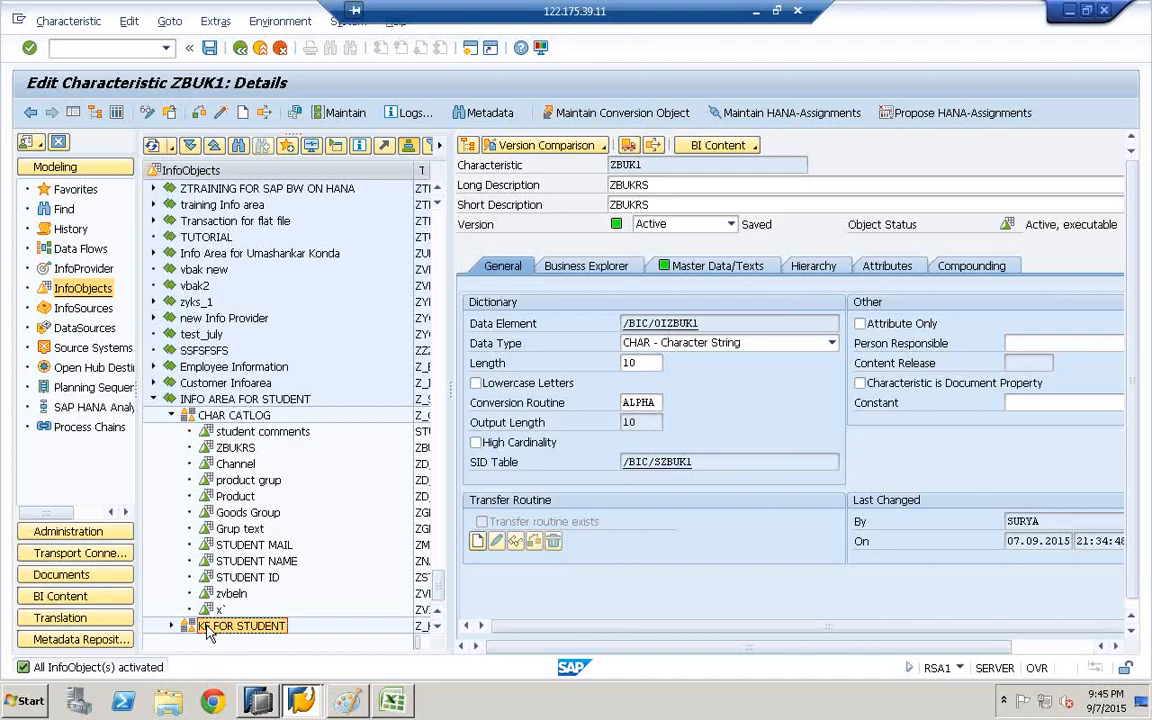
Create key figure ZVV0 with description ZVV010 in the KF FOR STUDENT catalog.
{"action": "right_click", "coordinate": [207, 628]}
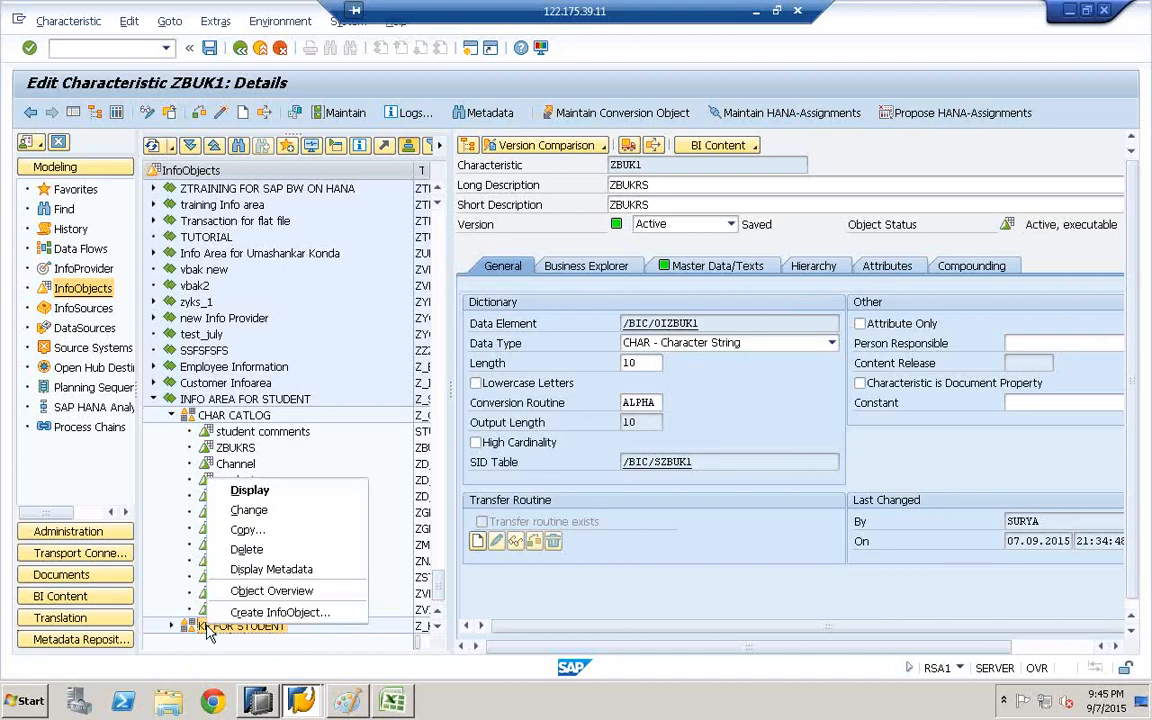
{"action": "left_click", "coordinate": [284, 617]}
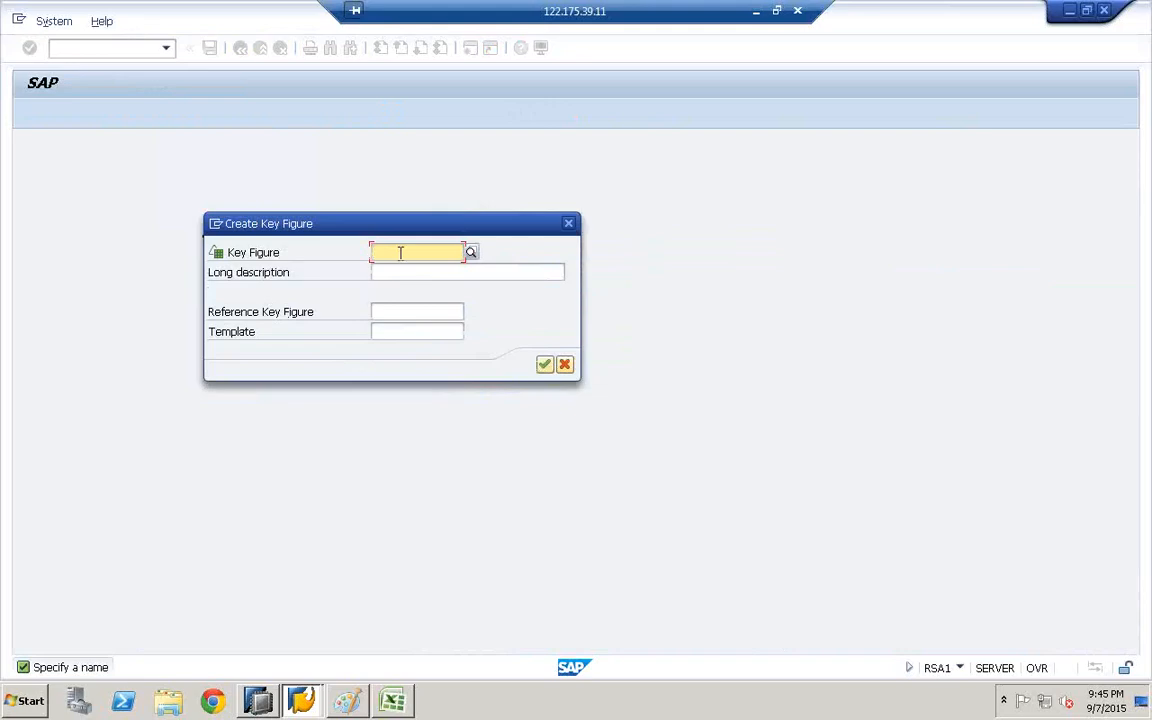
{"action": "type", "text": "ZVV0"}
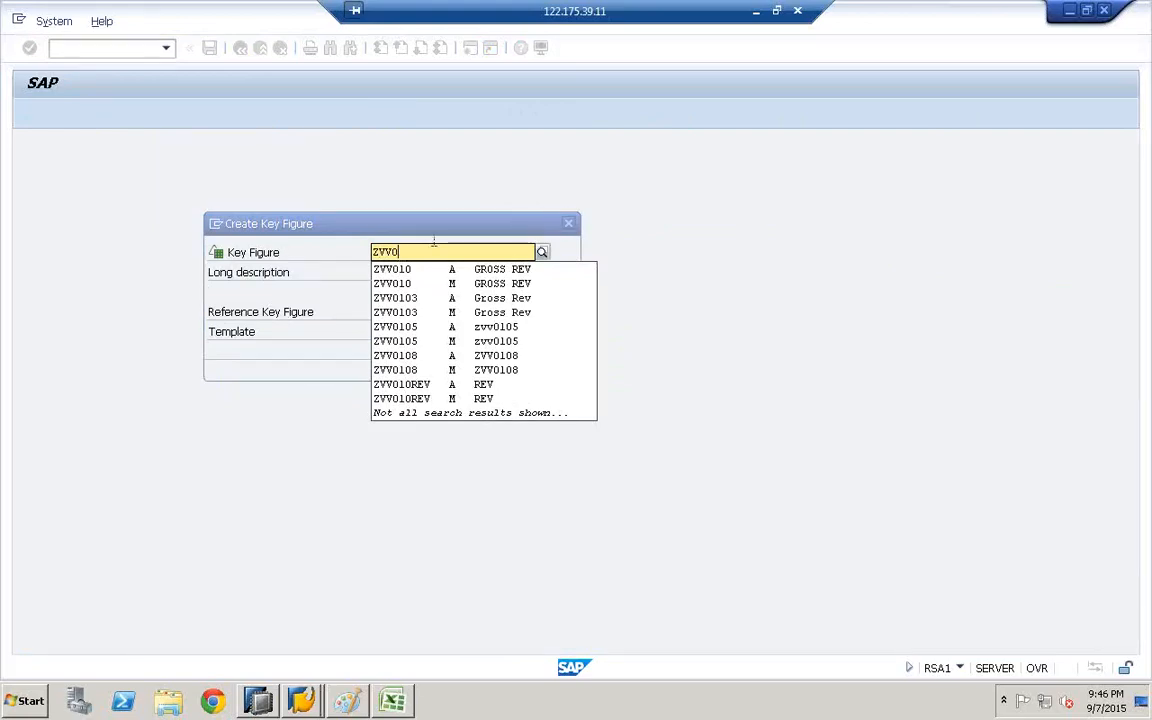
{"action": "left_click", "coordinate": [359, 239]}
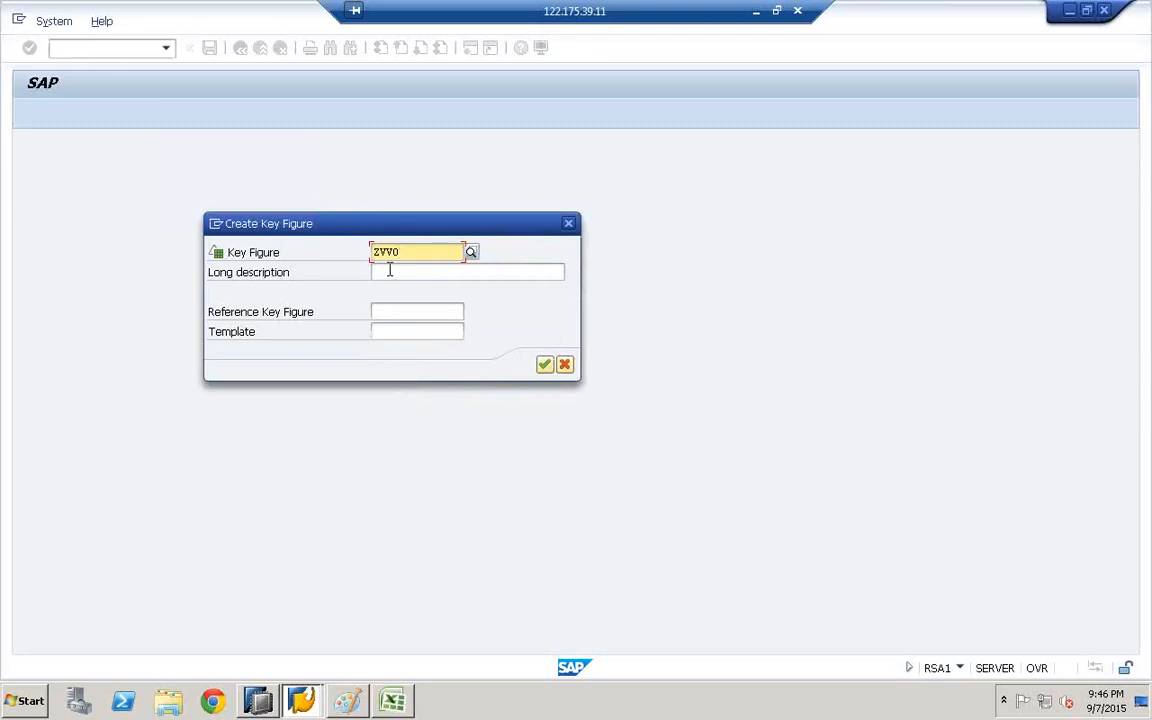
{"action": "left_click", "coordinate": [390, 270]}
{"action": "type", "text": "ZVV"}
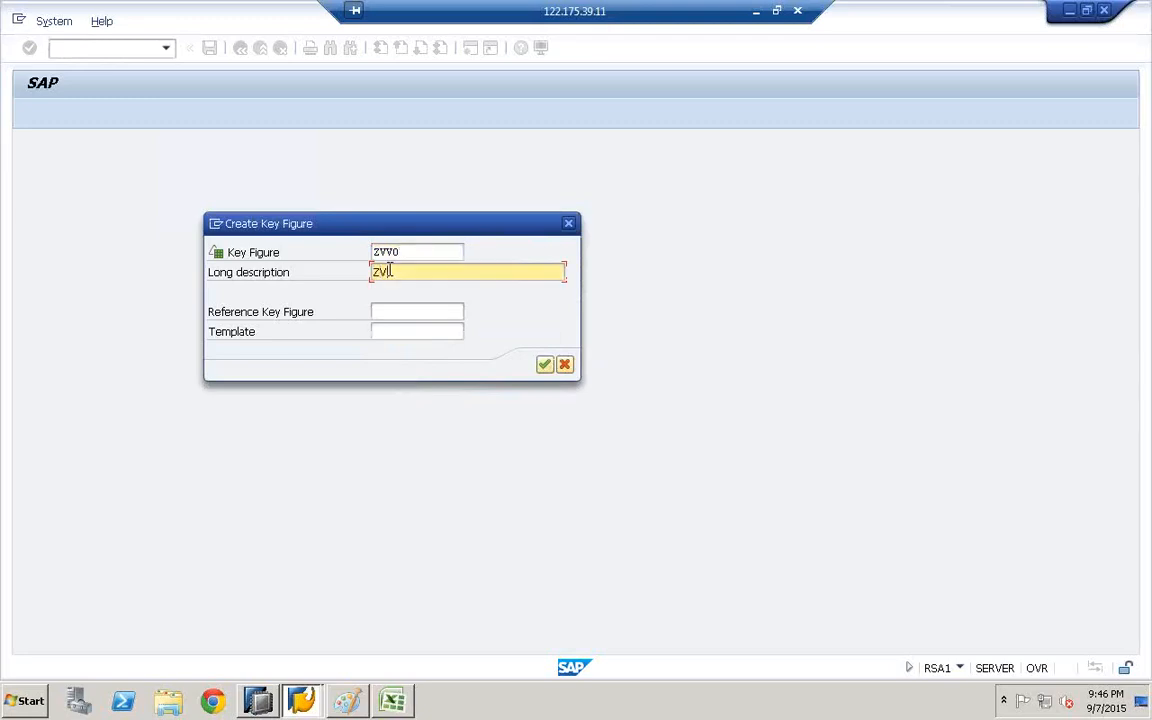
{"action": "type", "text": "010"}
{"action": "left_click", "coordinate": [545, 366]}
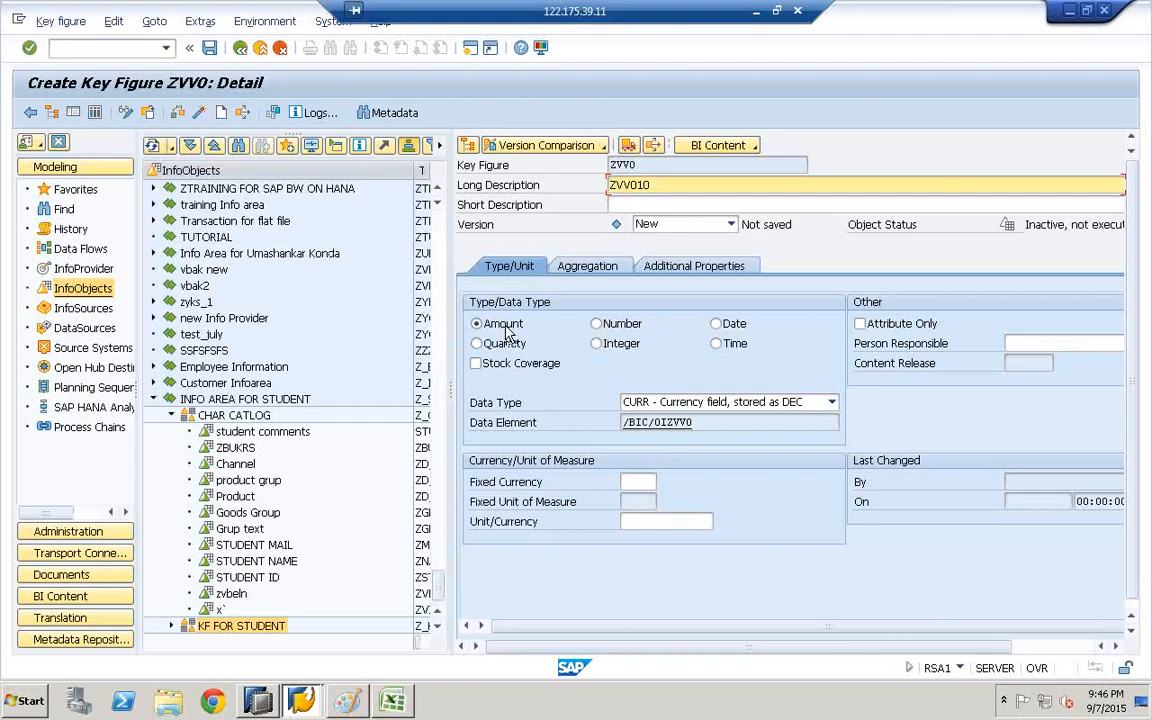
Set the fixed currency to USD and activate key figure ZVV0.
{"action": "left_click", "coordinate": [634, 483]}
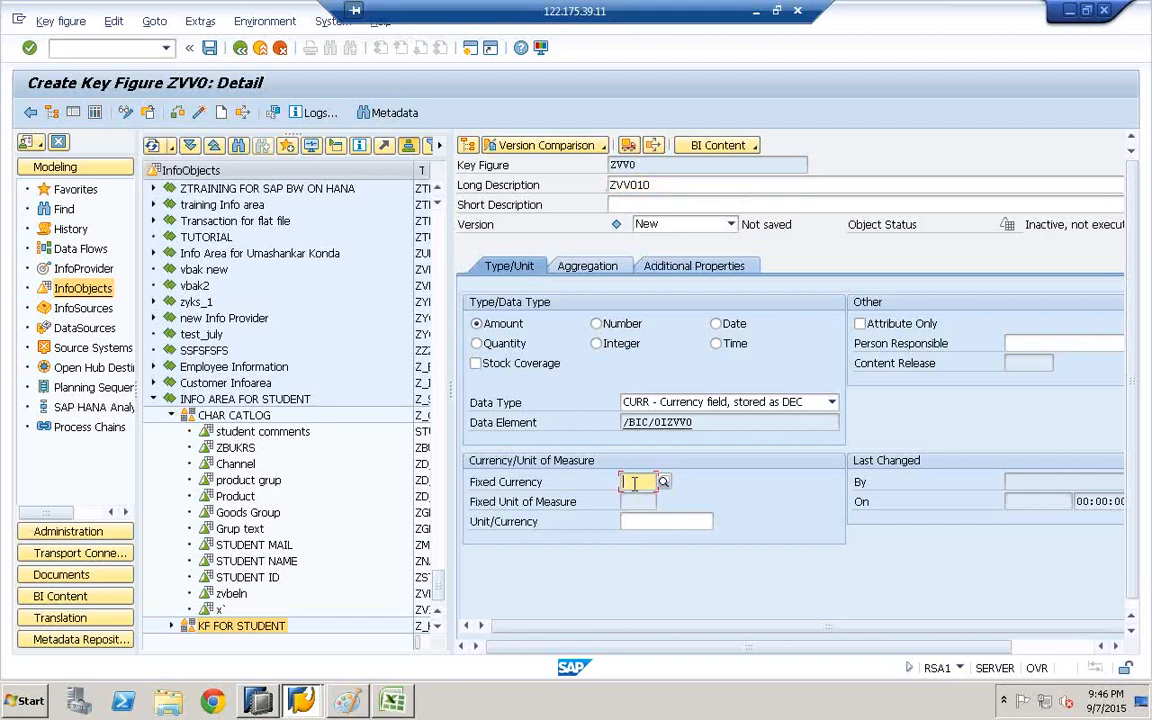
{"action": "type", "text": "USD"}
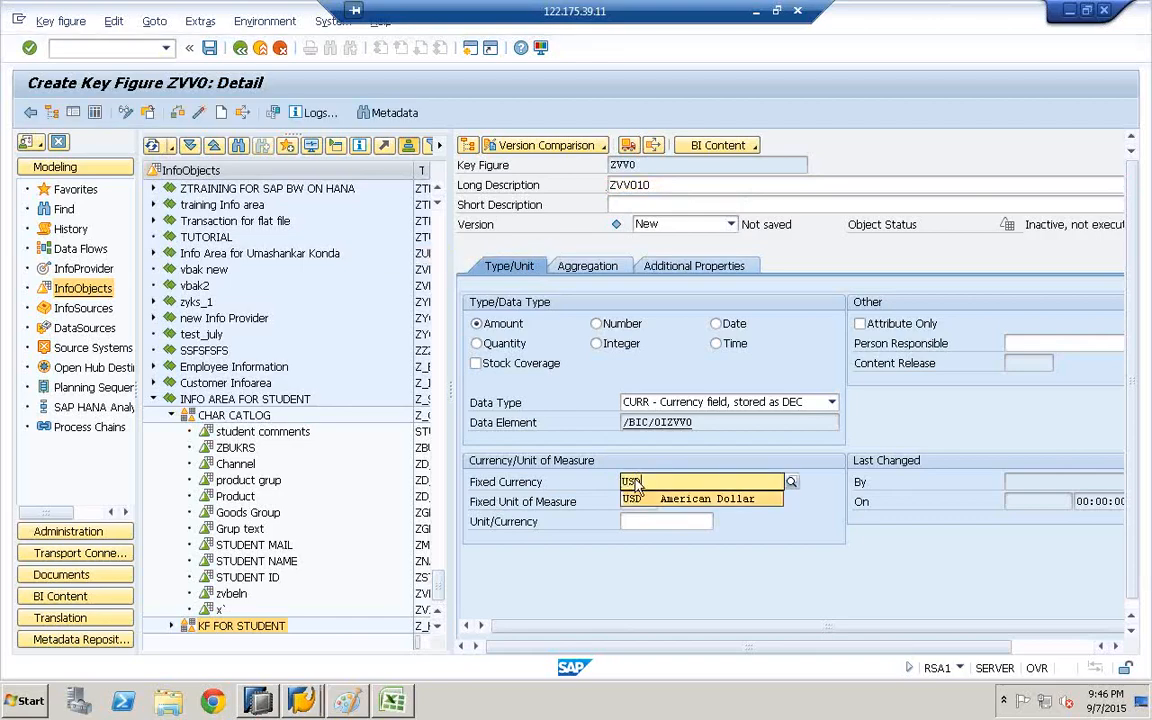
{"action": "left_click", "coordinate": [568, 431]}
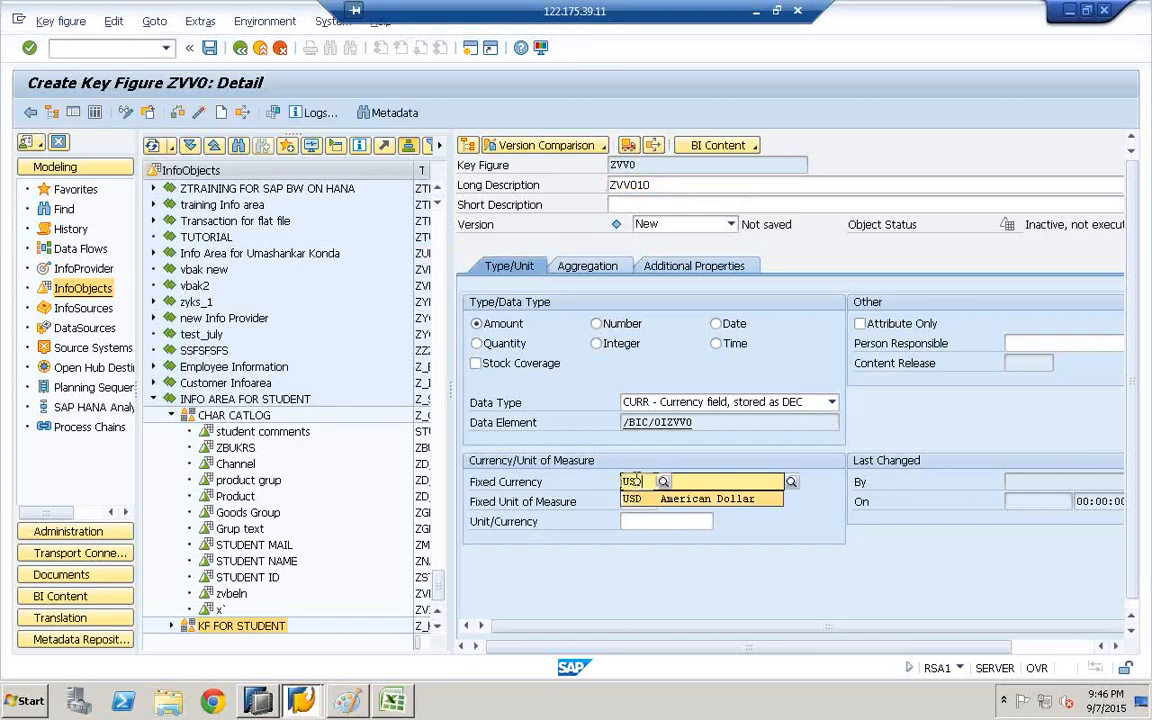
{"action": "left_click", "coordinate": [202, 113]}
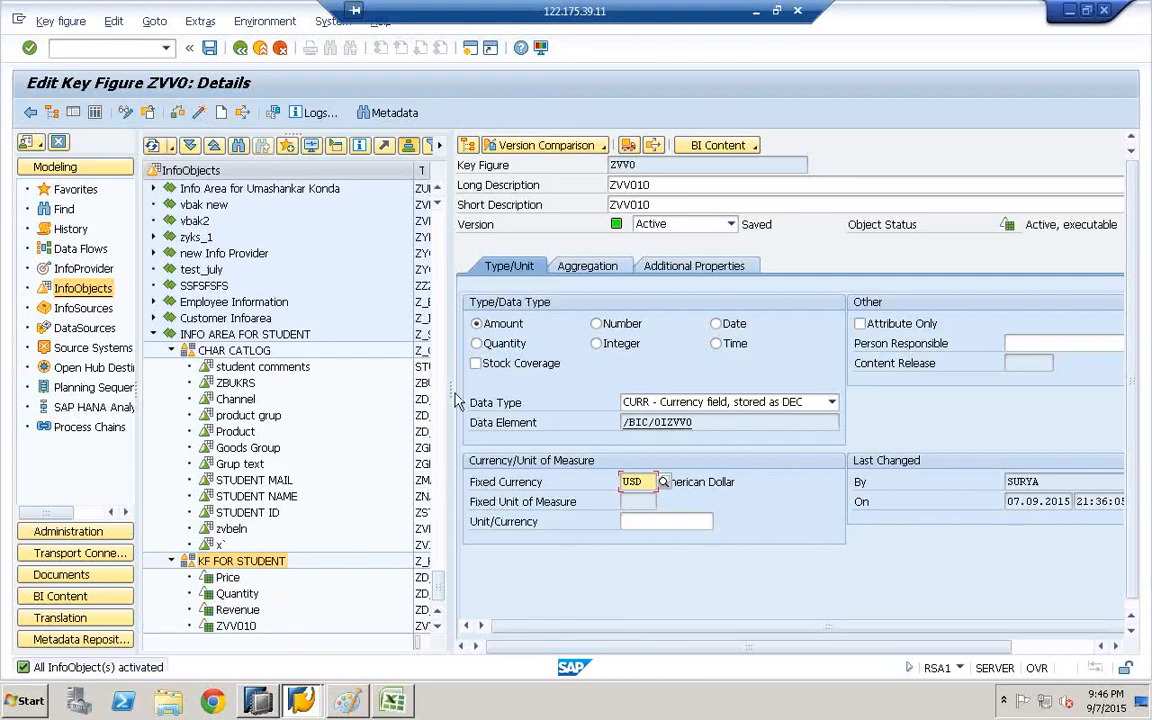
Widen the InfoObject tree to show technical names, copy ZVBL, and launch Notepad.
{"action": "left_click_drag", "start_coordinate": [610, 385], "coordinate": [612, 385]}
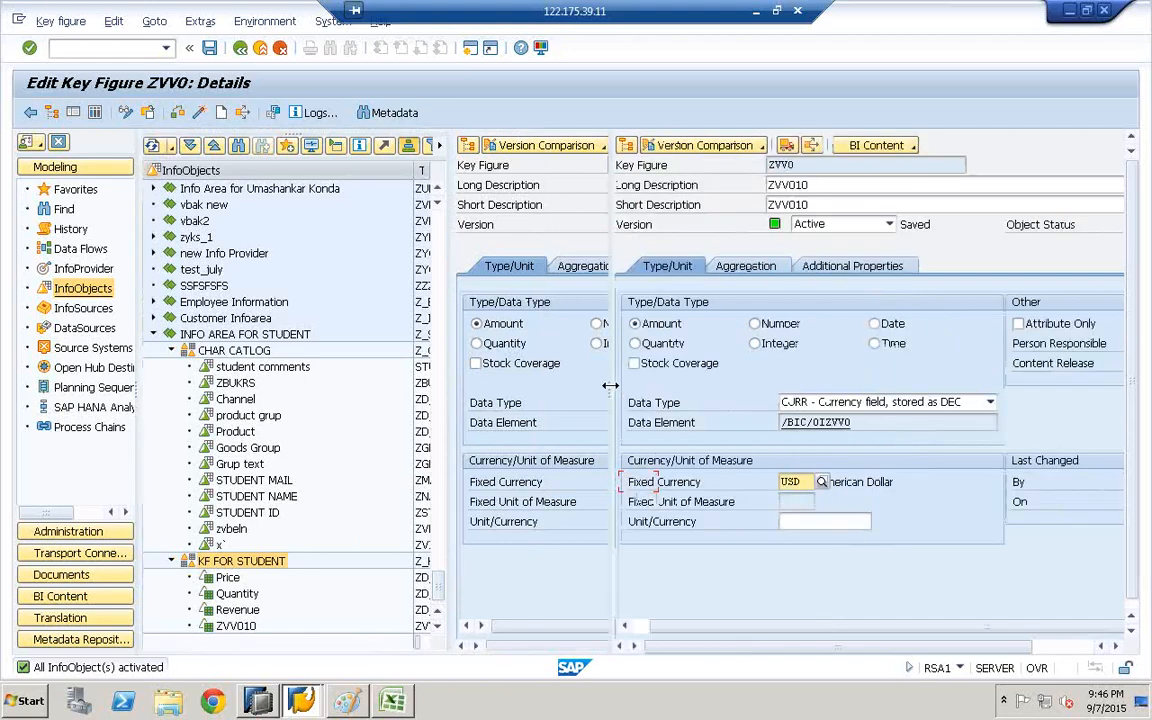
{"action": "left_click", "coordinate": [429, 530]}
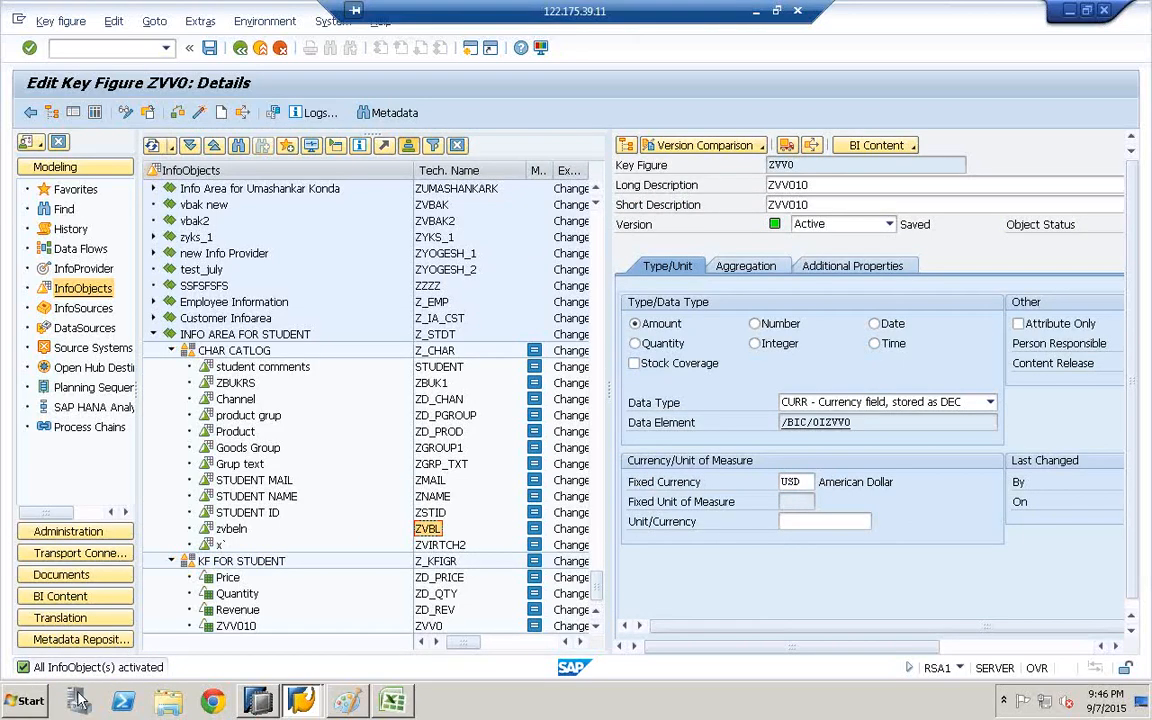
{"action": "left_click", "coordinate": [30, 700]}
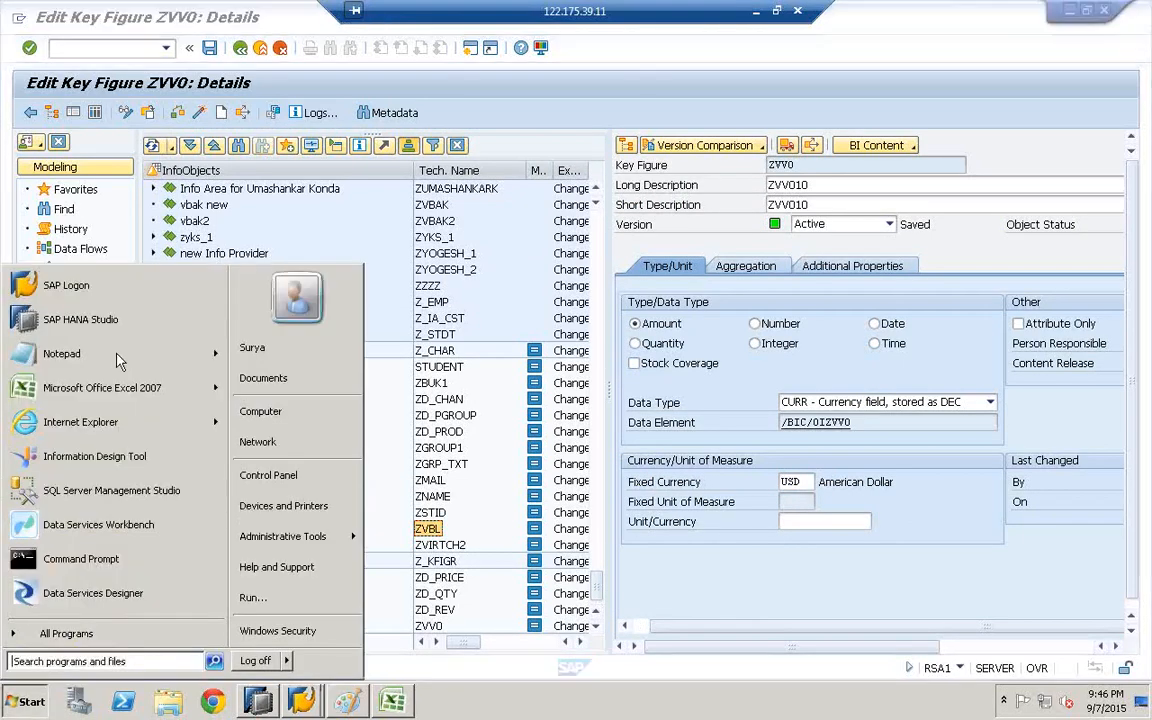
{"action": "left_click", "coordinate": [128, 357]}
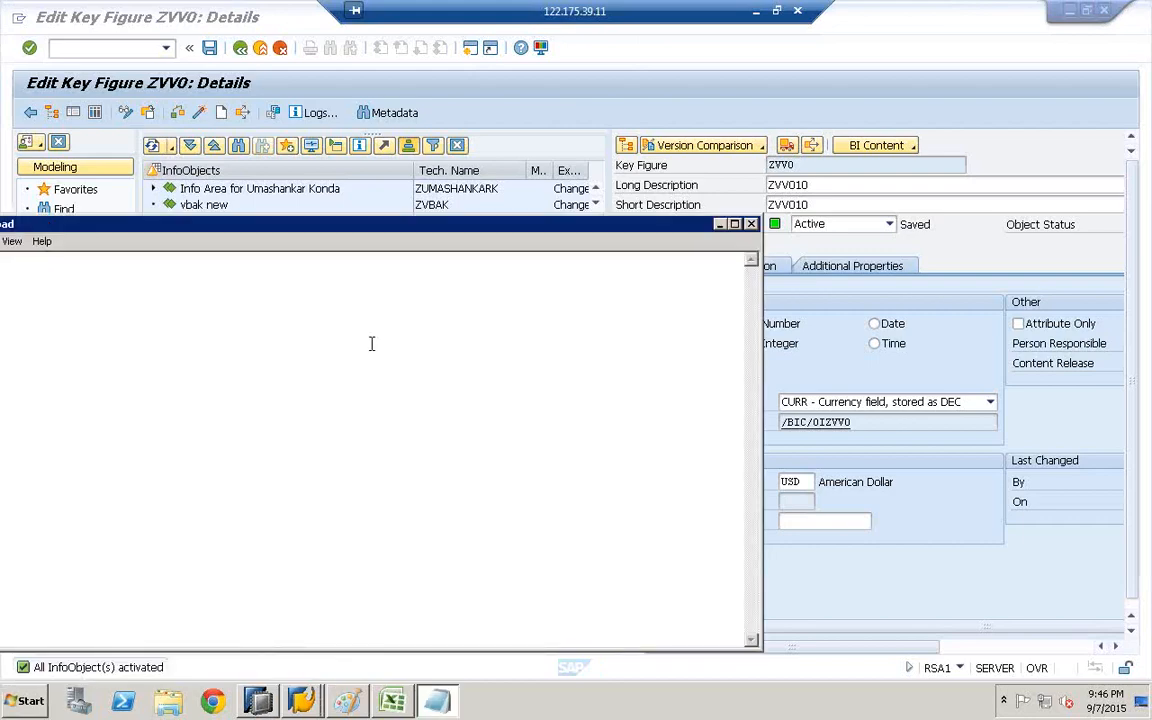
{"action": "left_click_drag", "start_coordinate": [230, 232], "coordinate": [486, 239]}
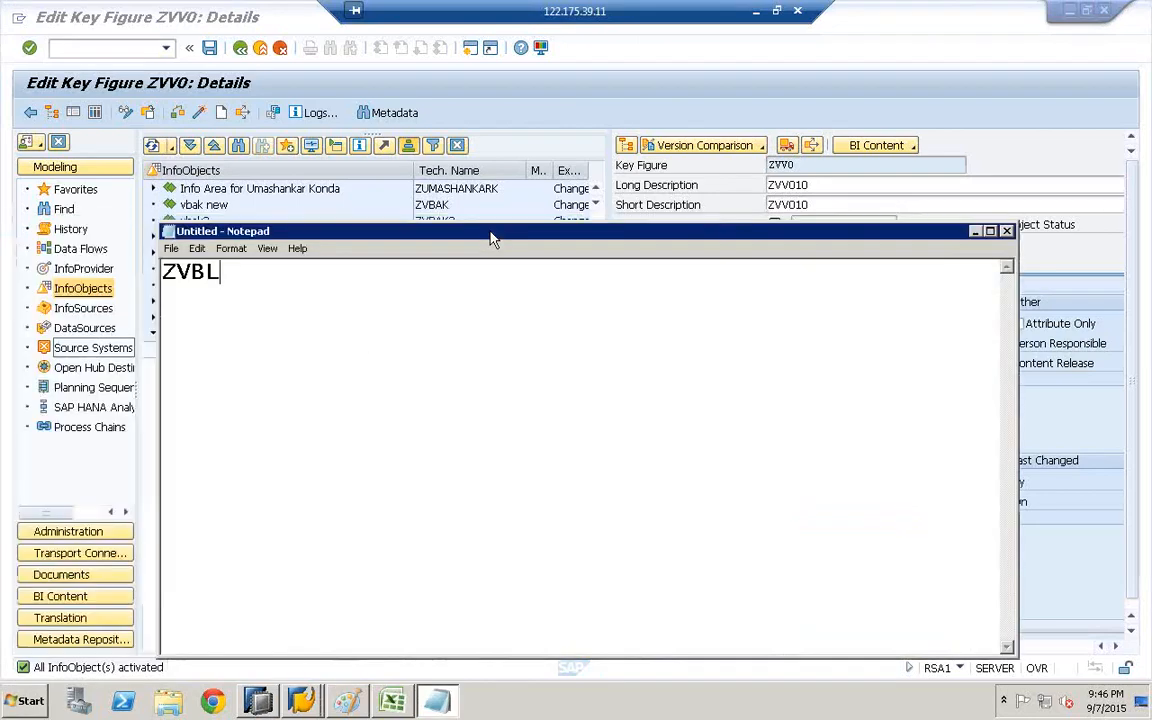
{"action": "left_click", "coordinate": [429, 205]}
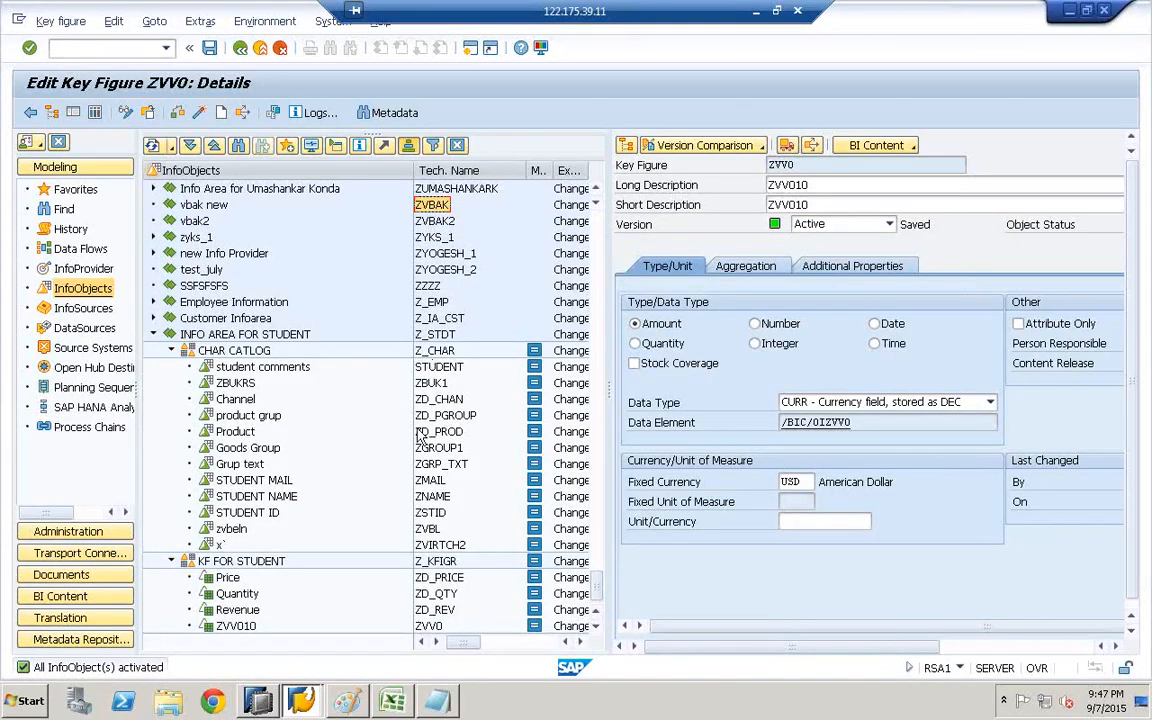
Paste ZBUK1 and ZVV0 into the Notepad notes, then minimize Notepad.
{"action": "left_click", "coordinate": [436, 393]}
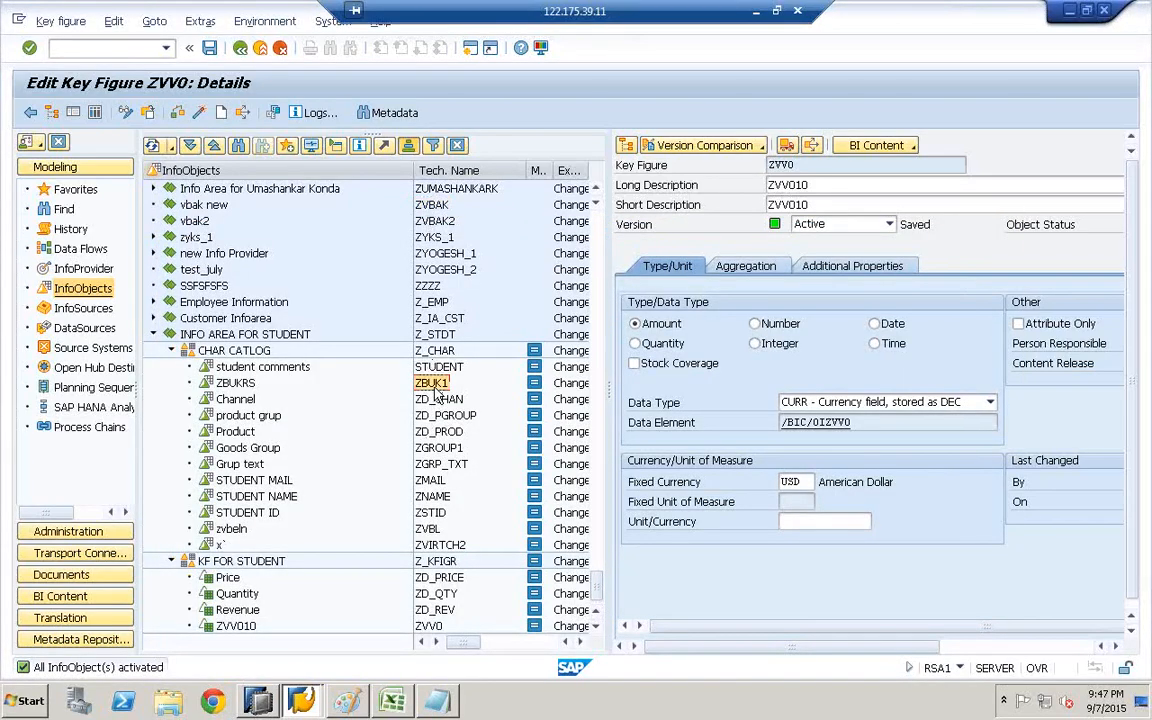
{"action": "left_click", "coordinate": [445, 700]}
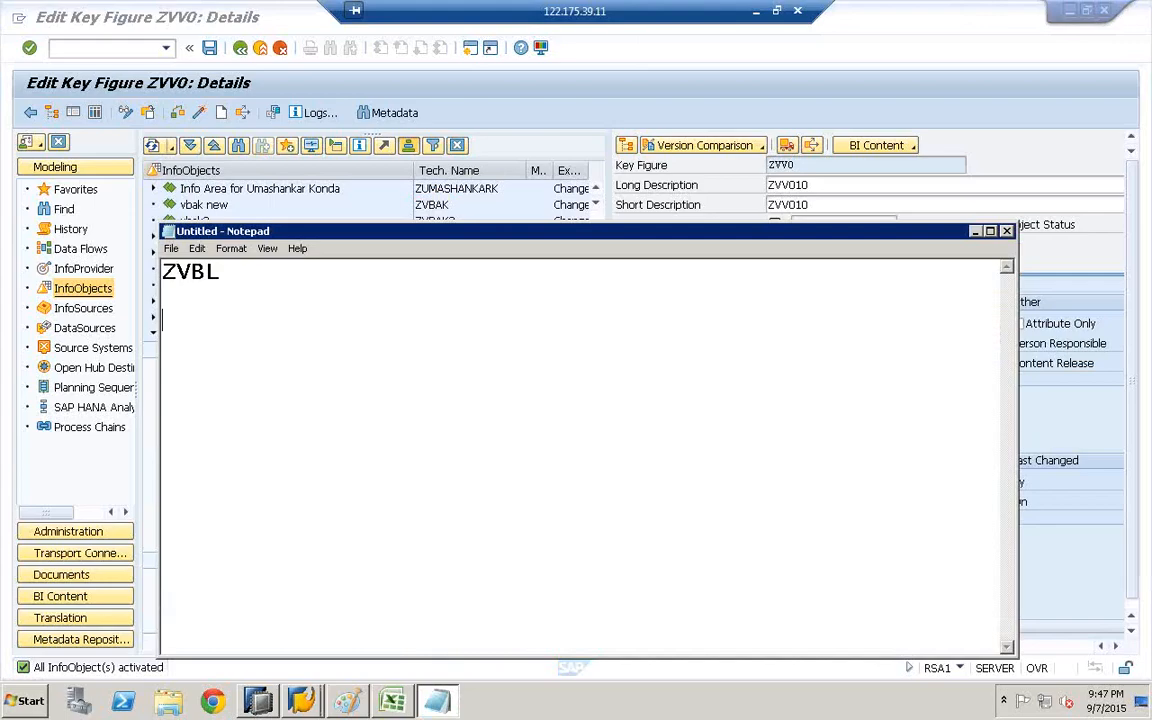
{"action": "type", "text": "ZBUK1"}
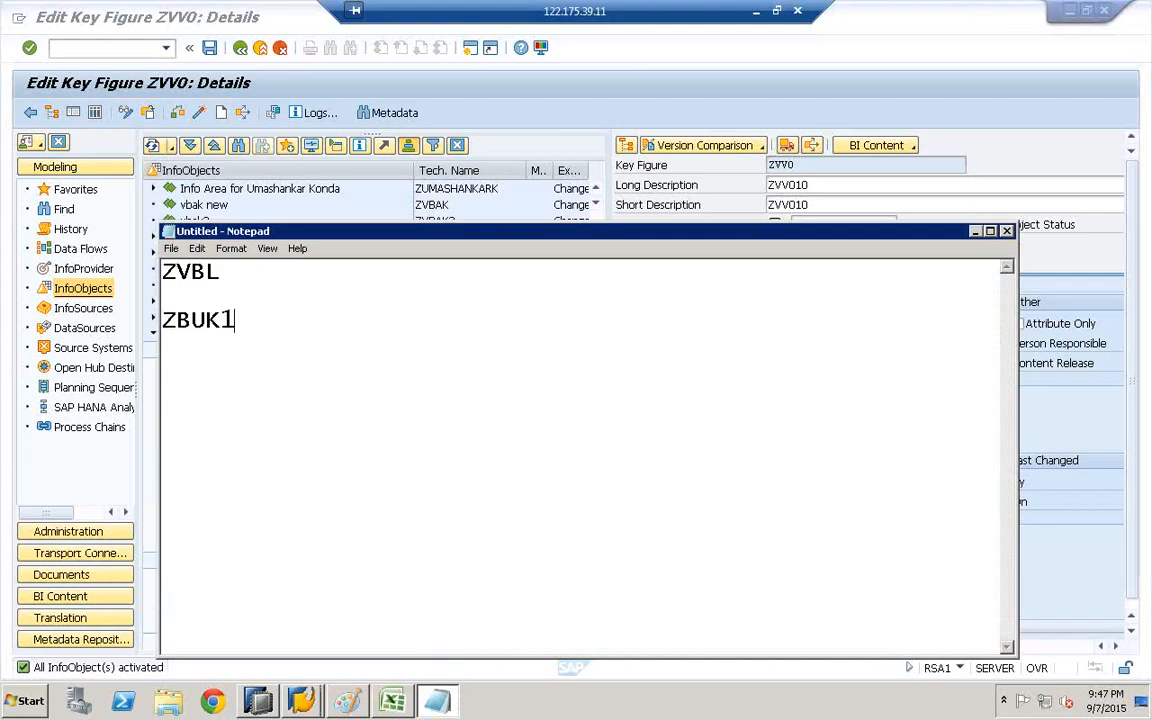
{"action": "left_click", "coordinate": [977, 233]}
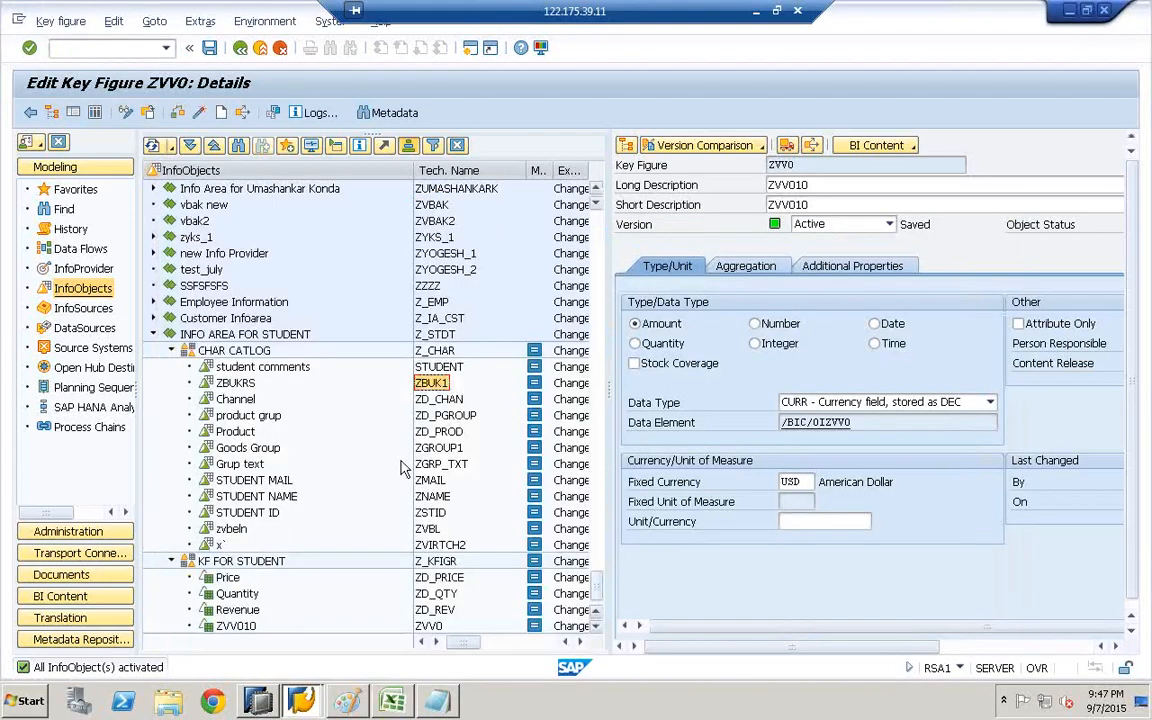
{"action": "left_click", "coordinate": [428, 625]}
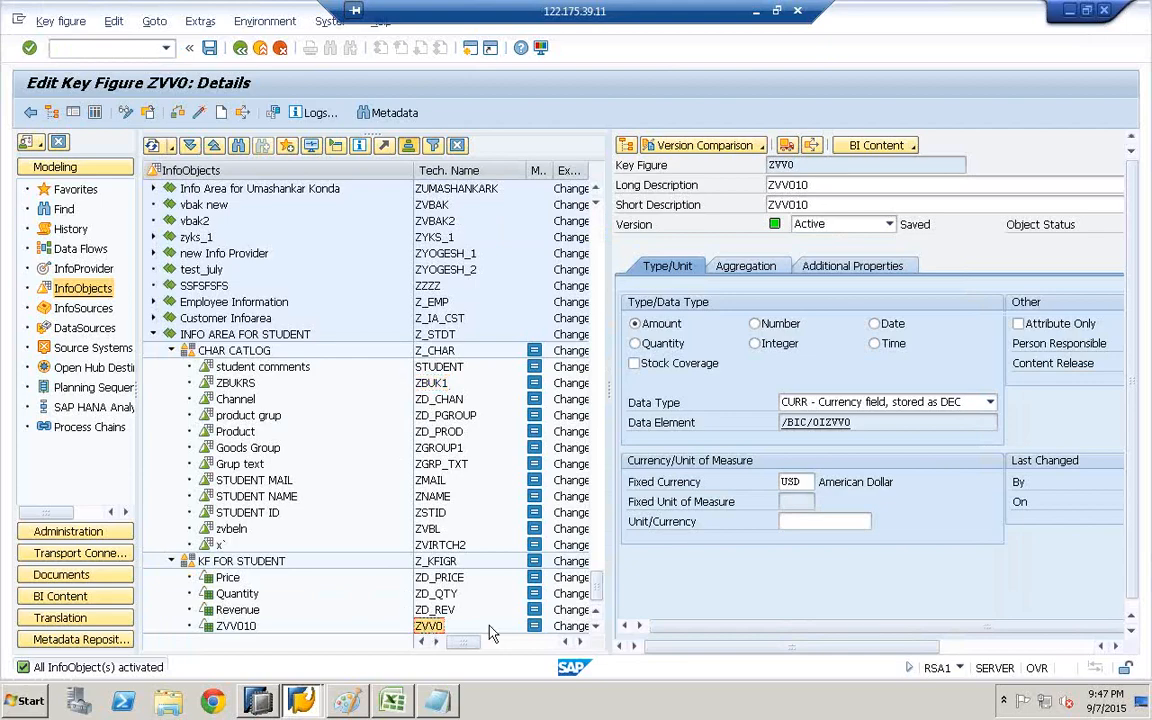
{"action": "left_click", "coordinate": [437, 700]}
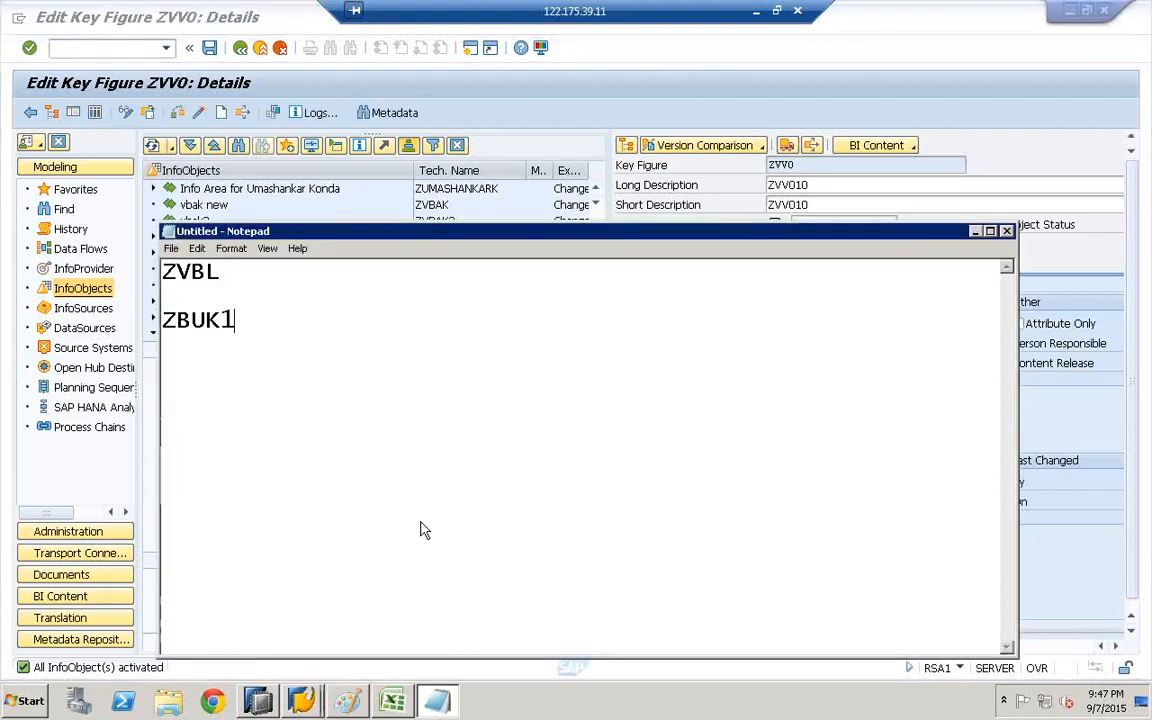
{"action": "type", "text": "ZVV0"}
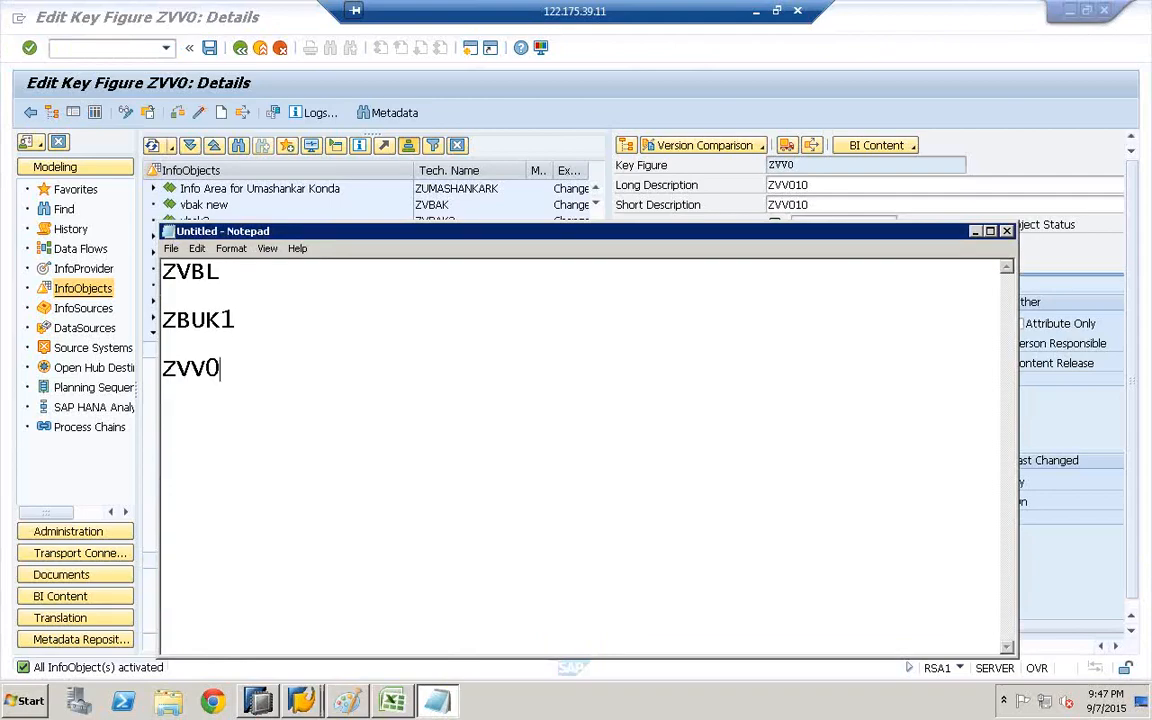
{"action": "left_click", "coordinate": [227, 278]}
{"action": "left_click", "coordinate": [245, 323]}
{"action": "left_click", "coordinate": [976, 233]}
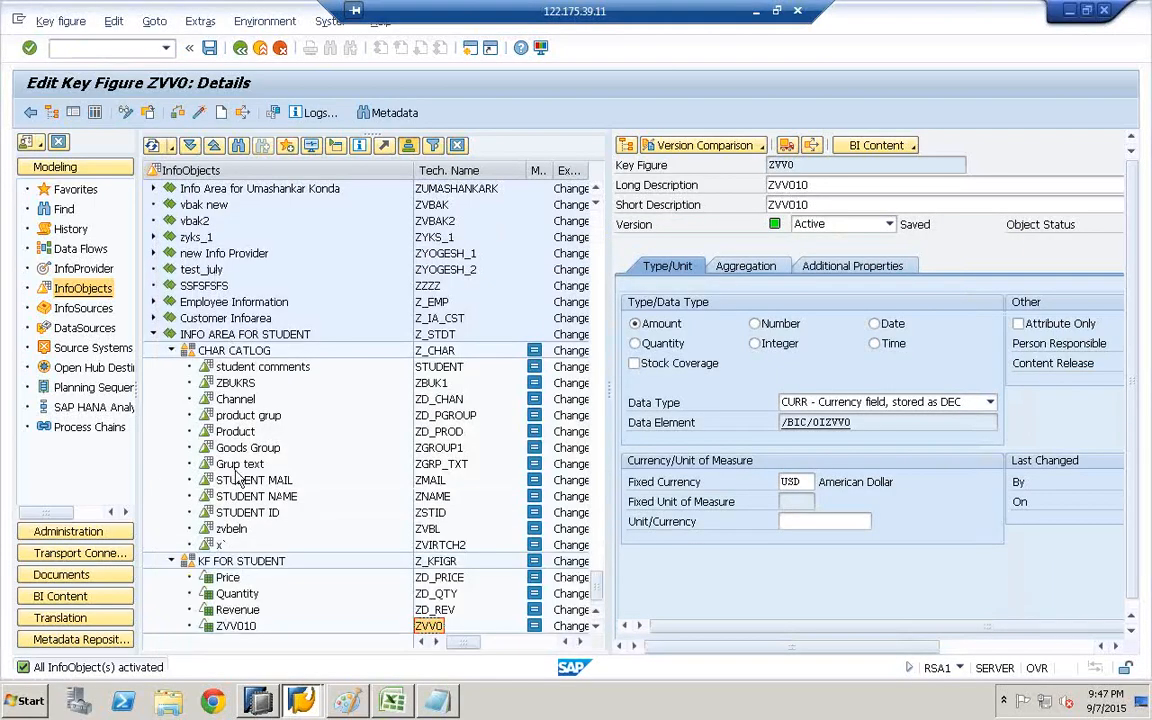
Start a new VirtualProvider in the 'today' InfoArea (TEST_SALE) from the InfoProvider tree.
{"action": "left_click", "coordinate": [88, 271]}
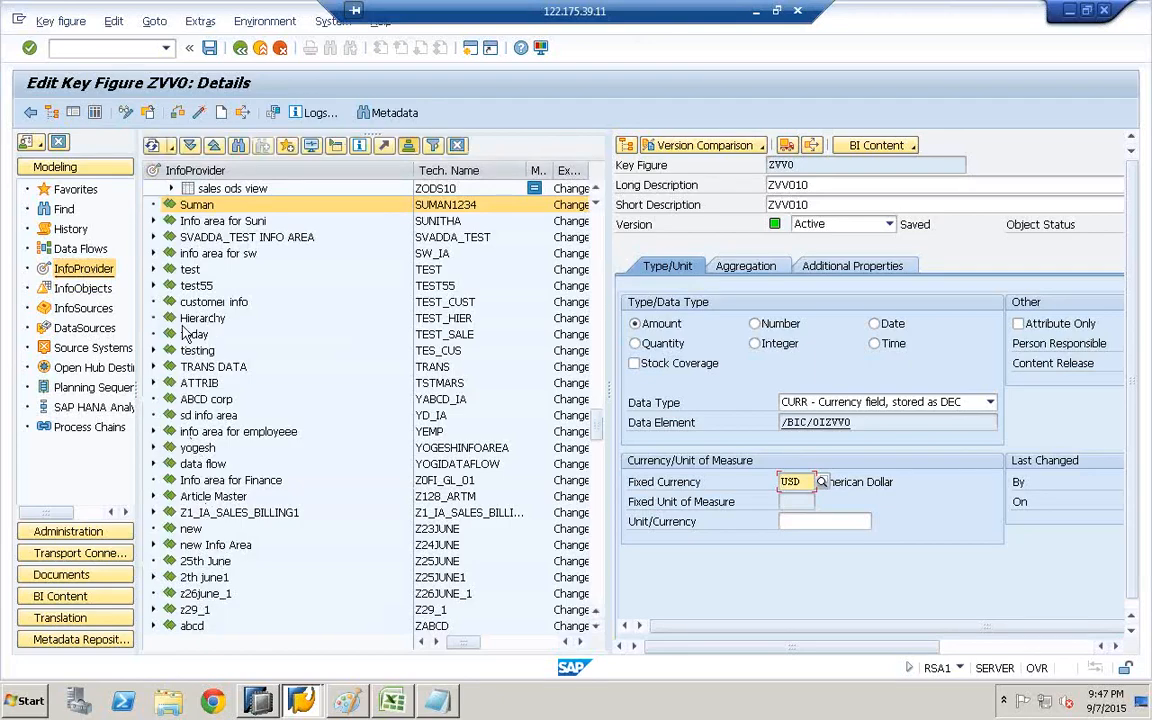
{"action": "right_click", "coordinate": [178, 340]}
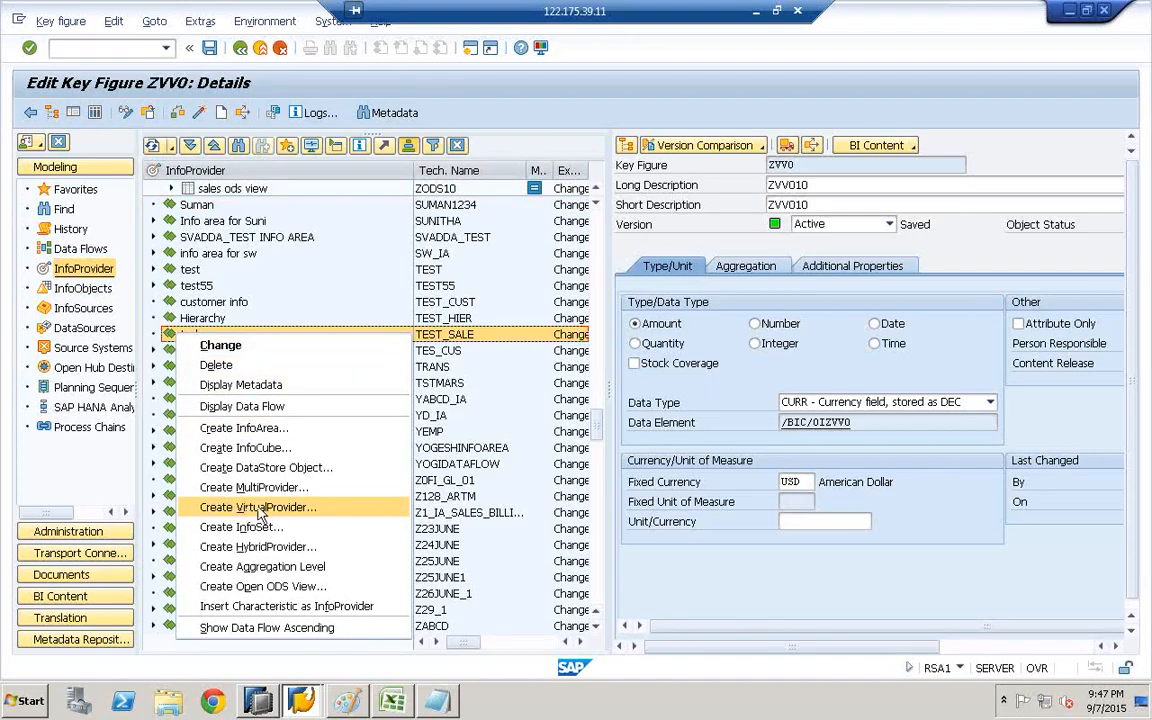
{"action": "left_click", "coordinate": [257, 507]}
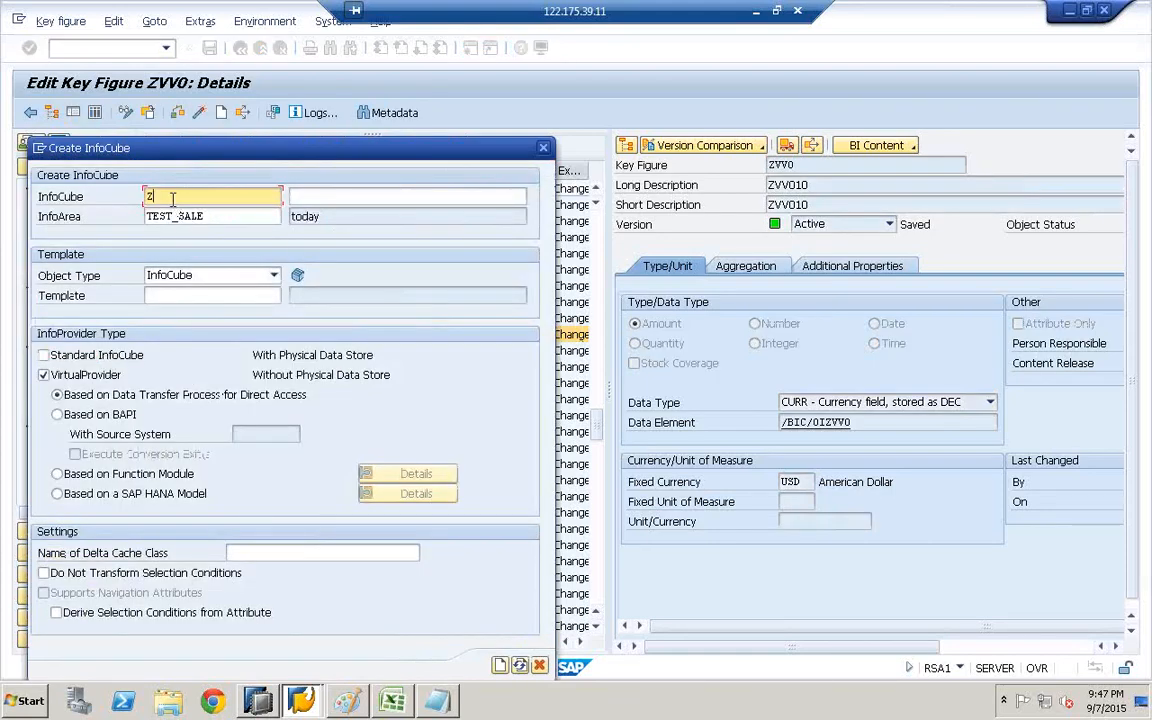
Name the VirtualProvider ZSALESVP with description ZSALESVP and base it on a SAP HANA model.
{"action": "type", "text": "ZSALESVP"}
{"action": "left_click_drag", "start_coordinate": [200, 196], "coordinate": [134, 187]}
{"action": "key", "text": "ctrl+c"}
{"action": "left_click", "coordinate": [352, 205]}
{"action": "left_click", "coordinate": [352, 197]}
{"action": "key", "text": "ctrl+v"}
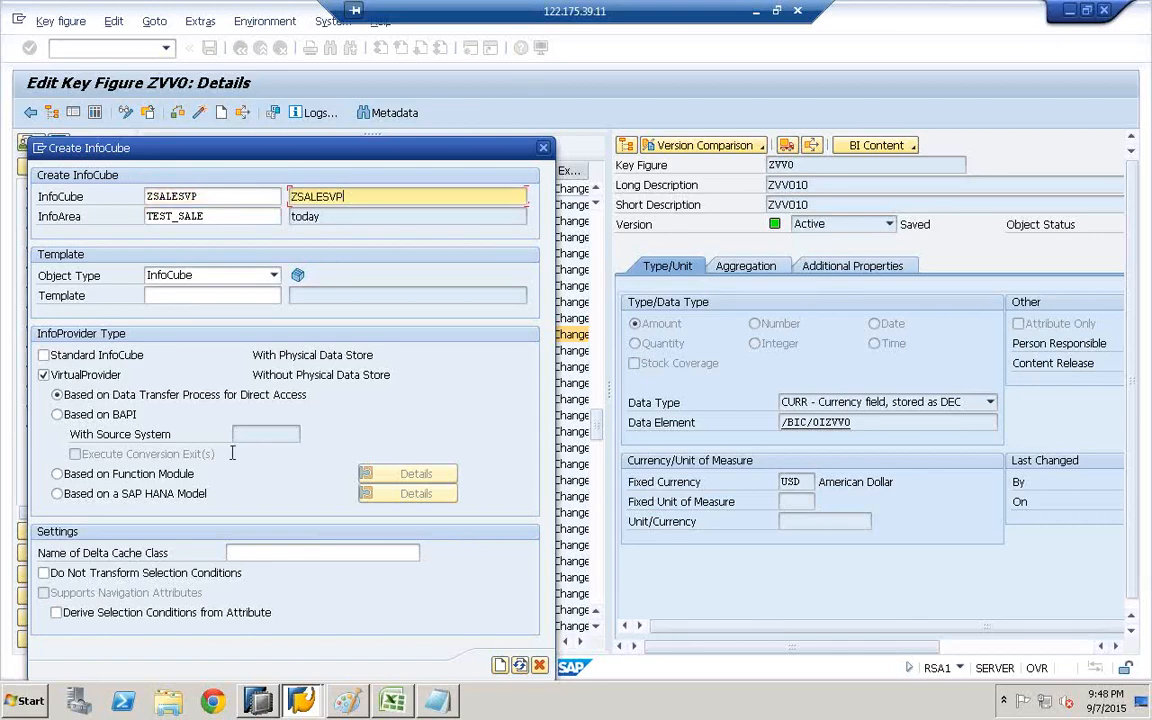
{"action": "left_click", "coordinate": [58, 495]}
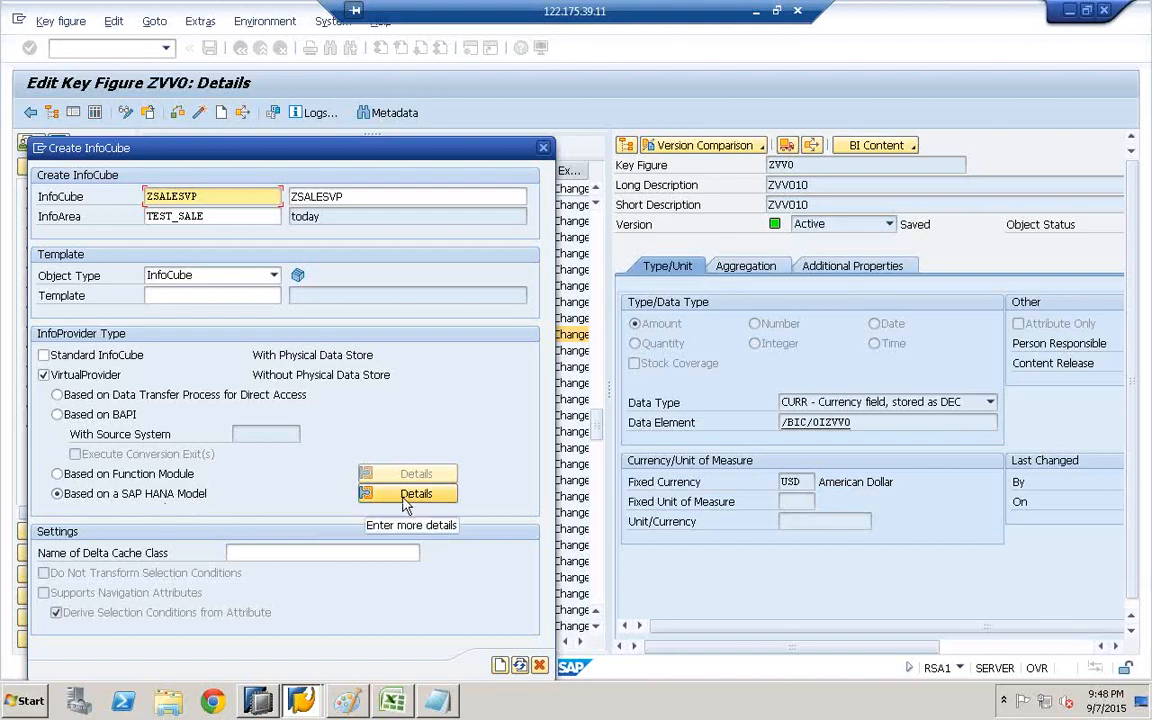
{"action": "left_click", "coordinate": [405, 502]}
Search the Package value help for BW89.
{"action": "left_click", "coordinate": [404, 496]}
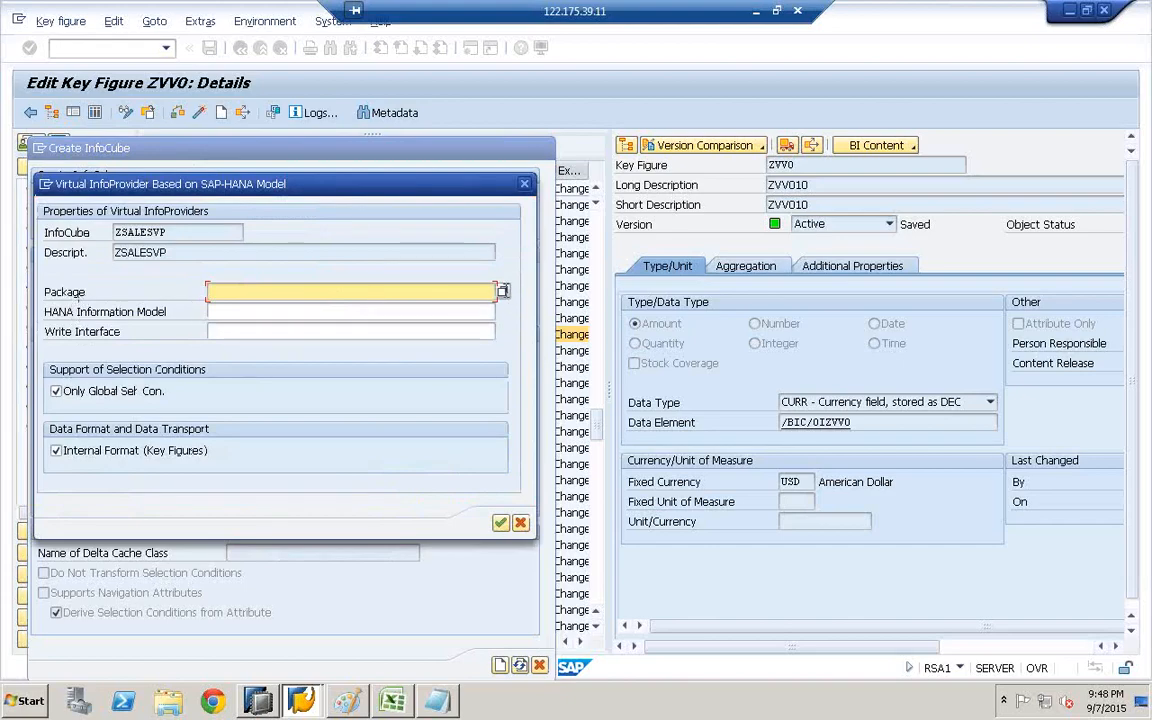
{"action": "left_click", "coordinate": [504, 292]}
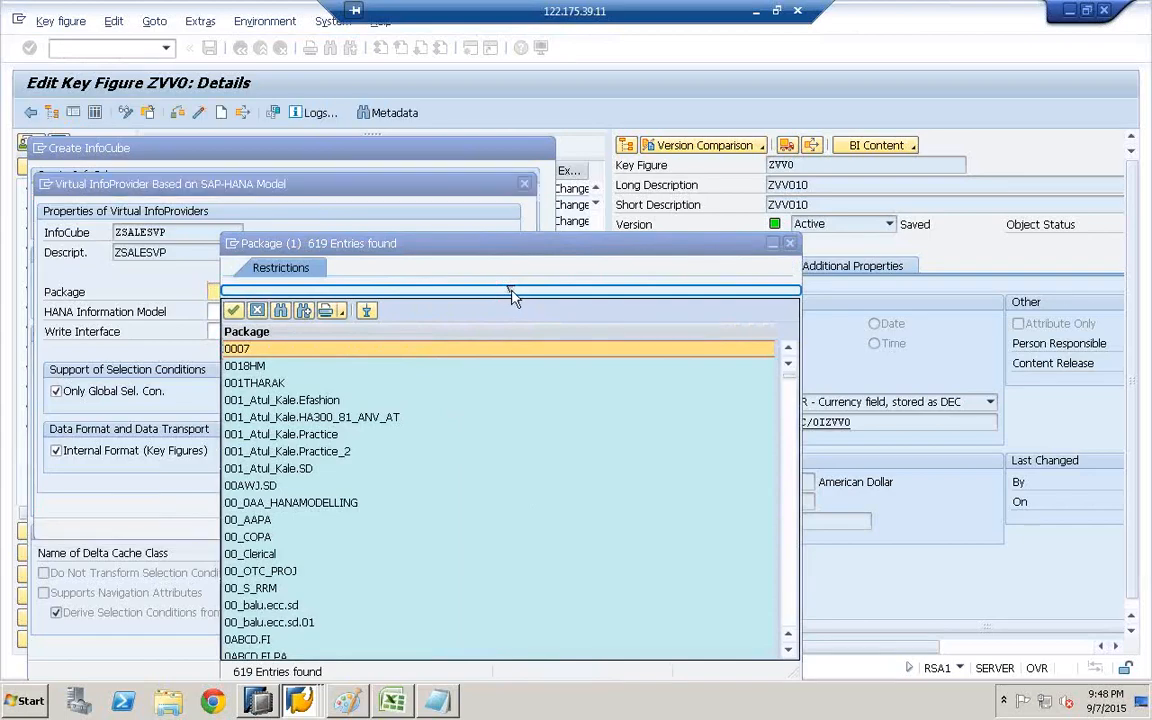
{"action": "left_click", "coordinate": [509, 291]}
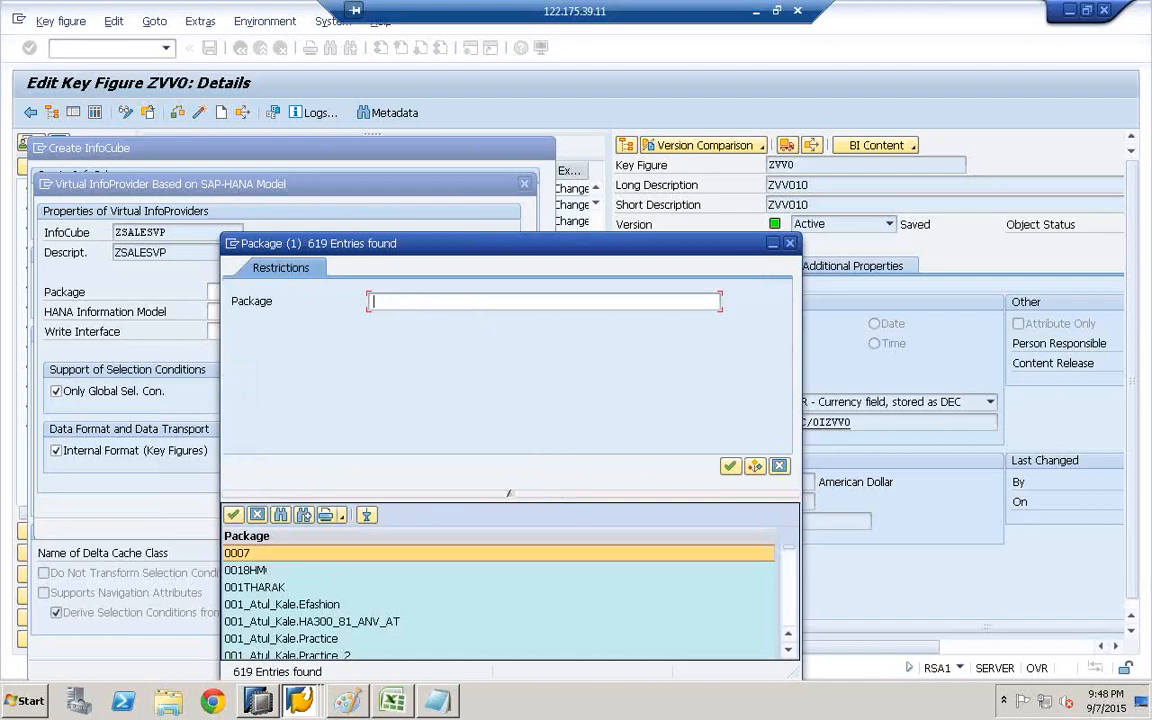
{"action": "type", "text": "Z"}
{"action": "key", "text": "BackSpace"}
{"action": "type", "text": "BW"}
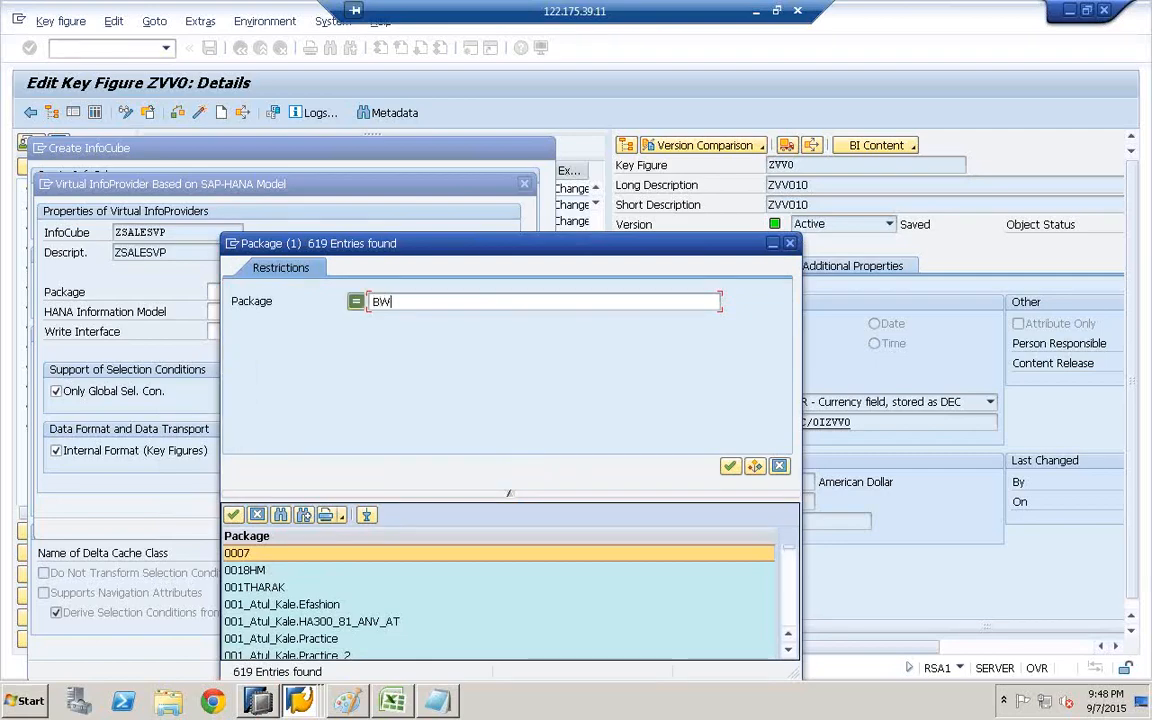
{"action": "type", "text": "89"}
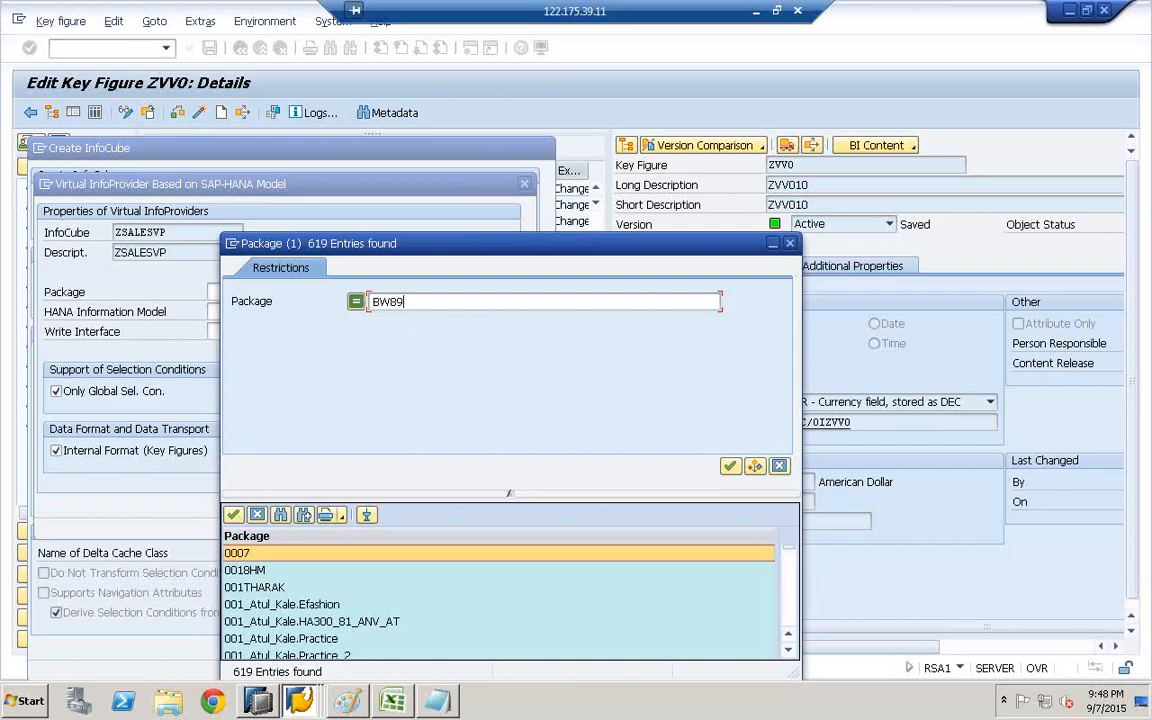
{"action": "left_click", "coordinate": [729, 466]}
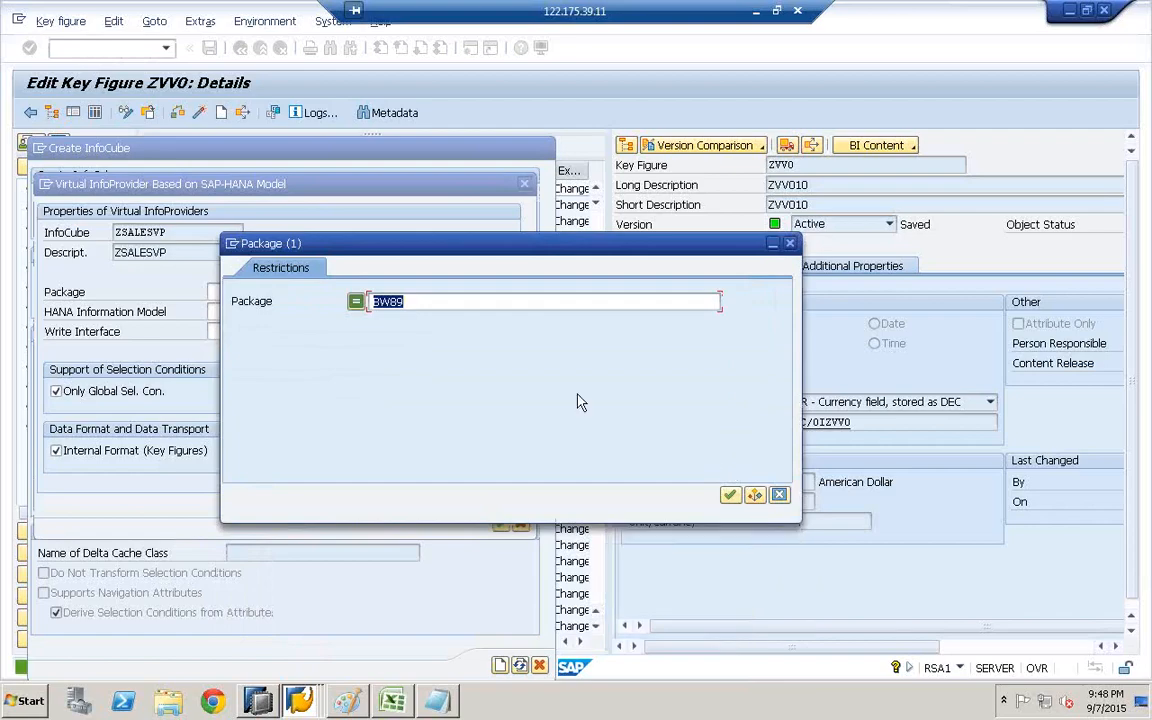
Check the name in HANA Studio, search for lowercase bw89, and take the bw89 package.
{"action": "left_click", "coordinate": [427, 303]}
{"action": "left_click", "coordinate": [258, 702]}
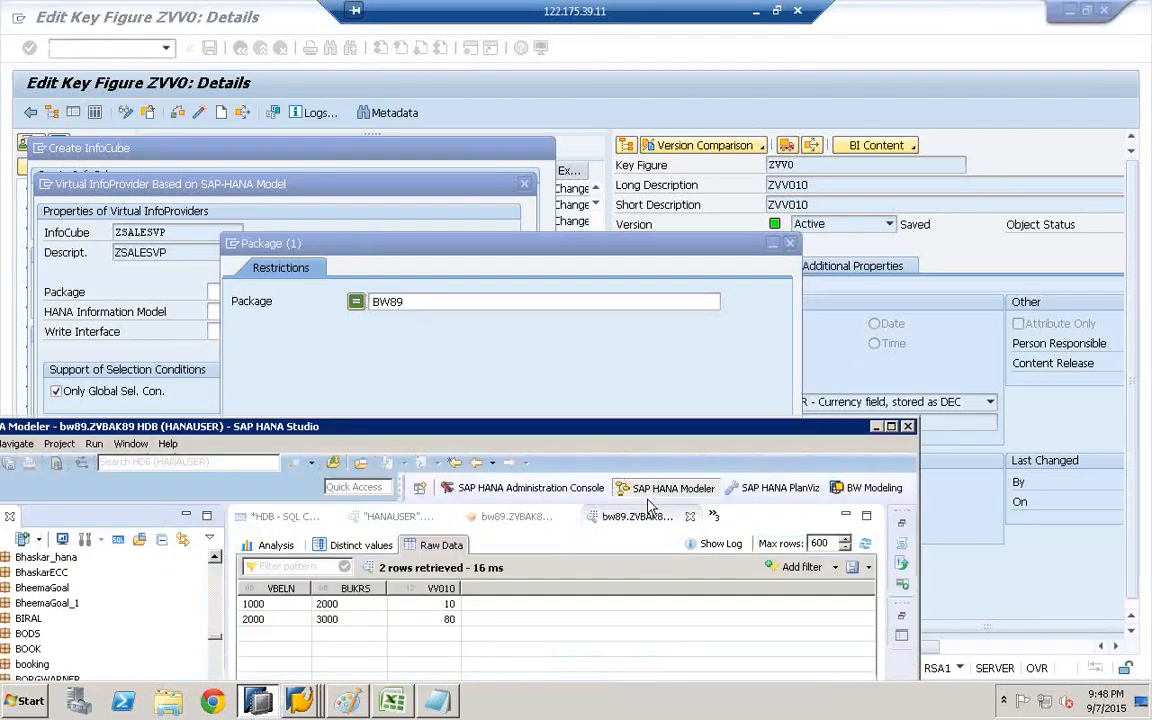
{"action": "left_click", "coordinate": [389, 305]}
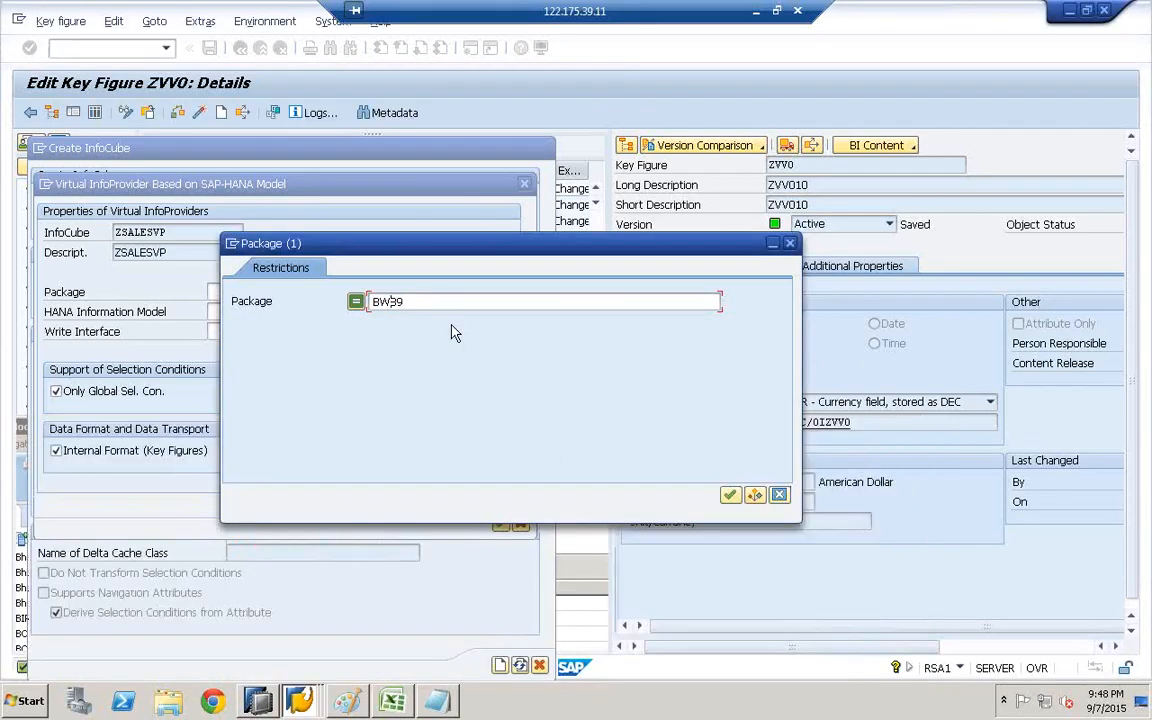
{"action": "key", "text": "BackSpace"}
{"action": "key", "text": "BackSpace"}
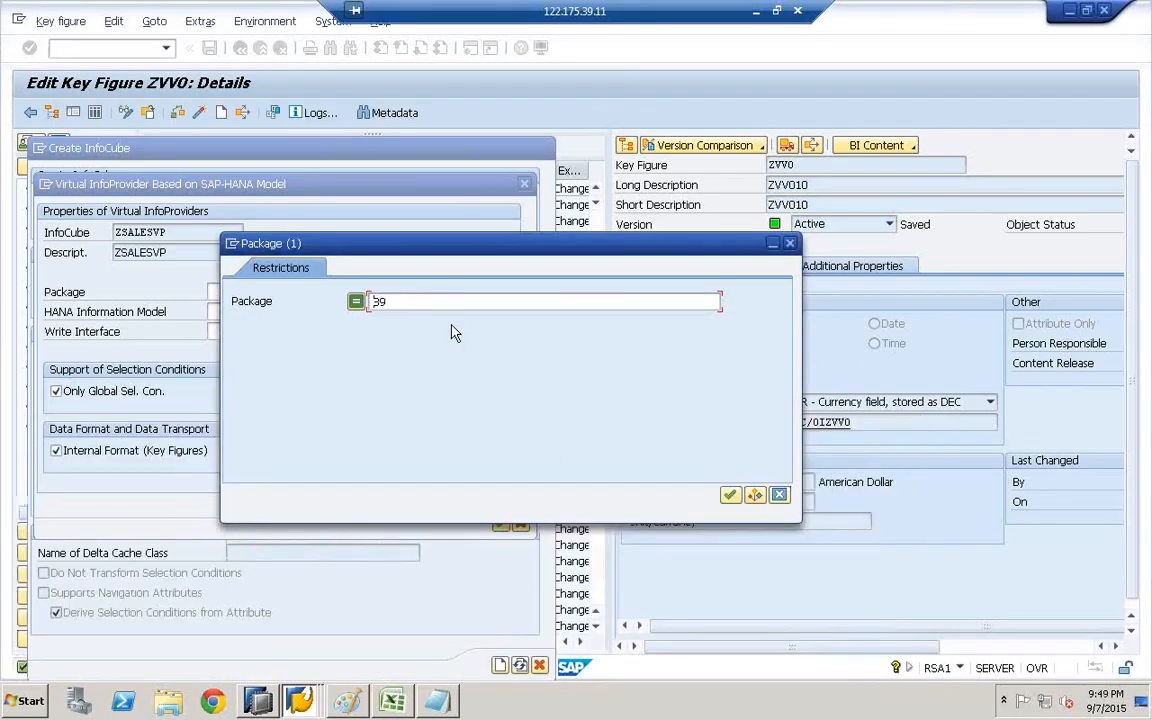
{"action": "type", "text": "bw"}
{"action": "left_click", "coordinate": [729, 494]}
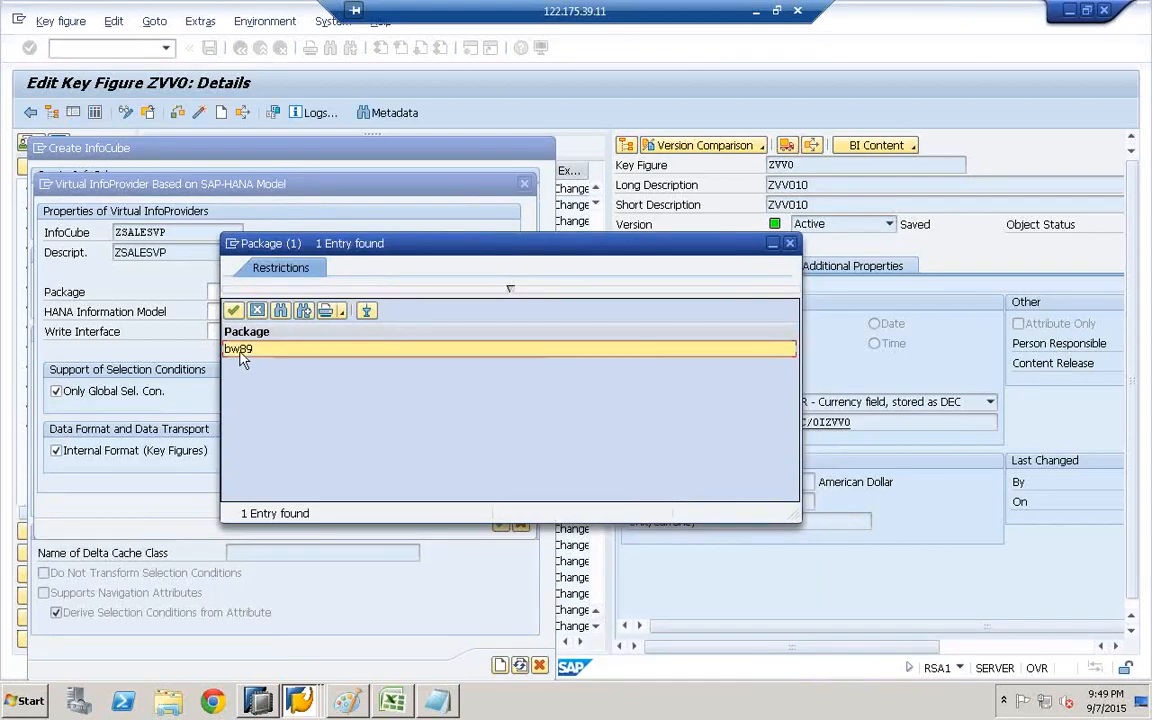
{"action": "double_click", "coordinate": [240, 352]}
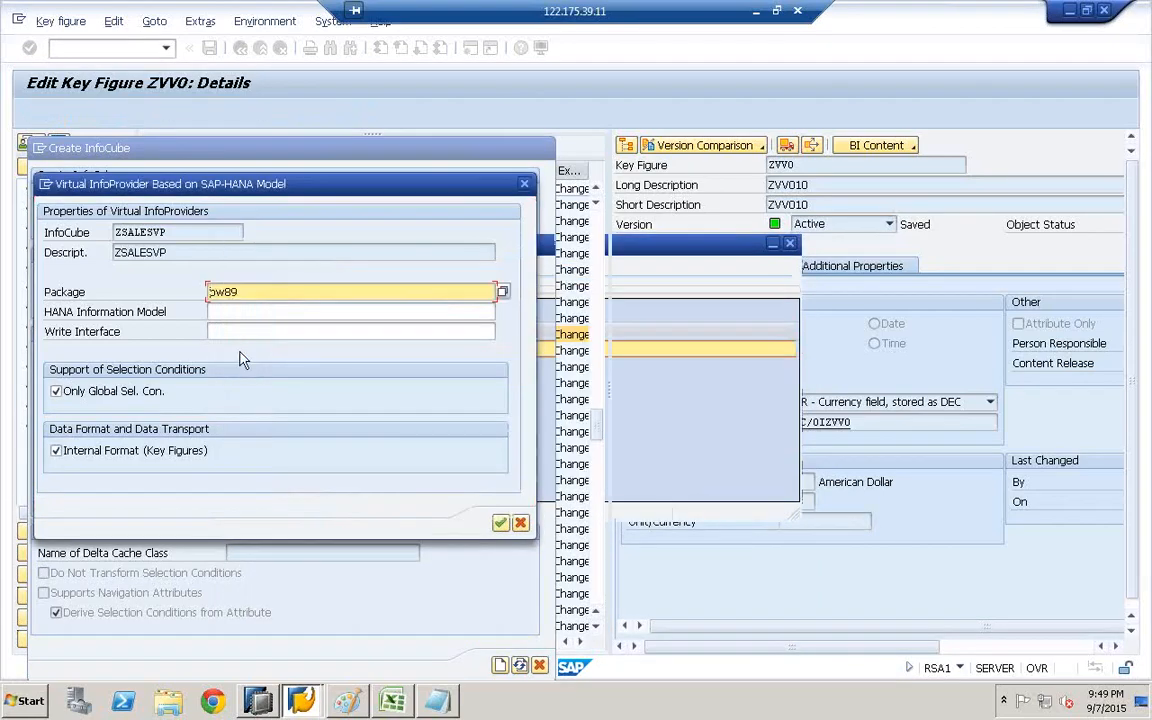
Choose HANA model ZVBAK89, confirm the settings, and create InfoCube ZSALESVP.
{"action": "left_click", "coordinate": [275, 311]}
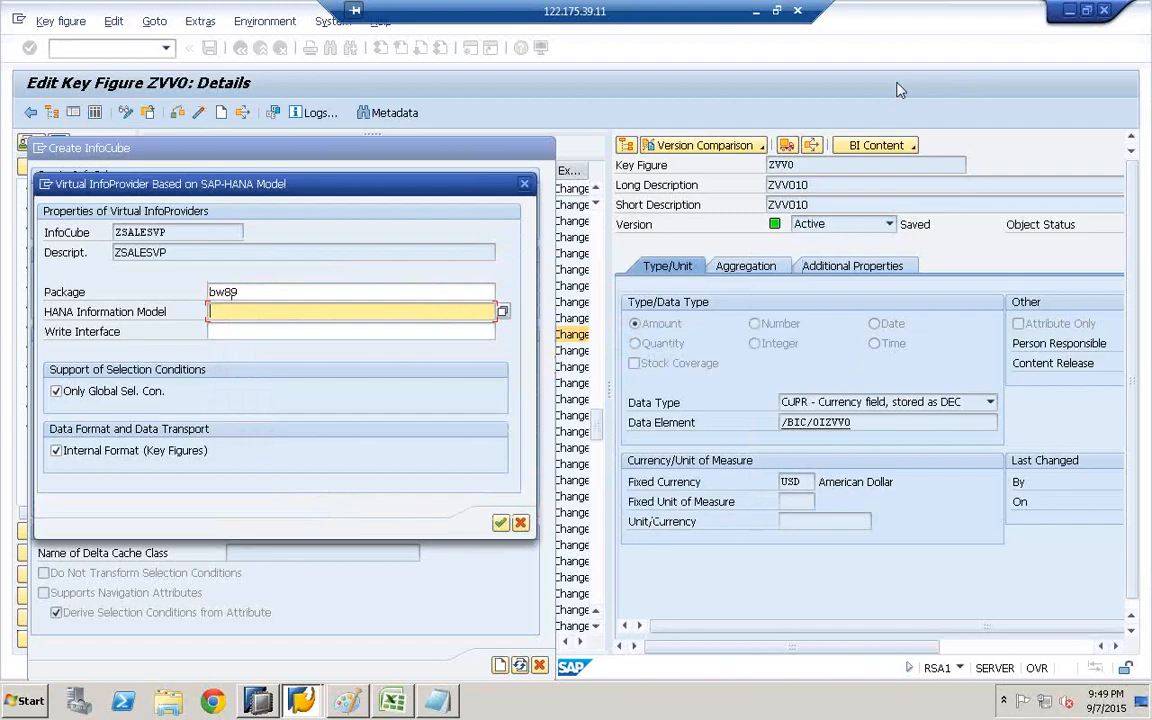
{"action": "left_click", "coordinate": [503, 311]}
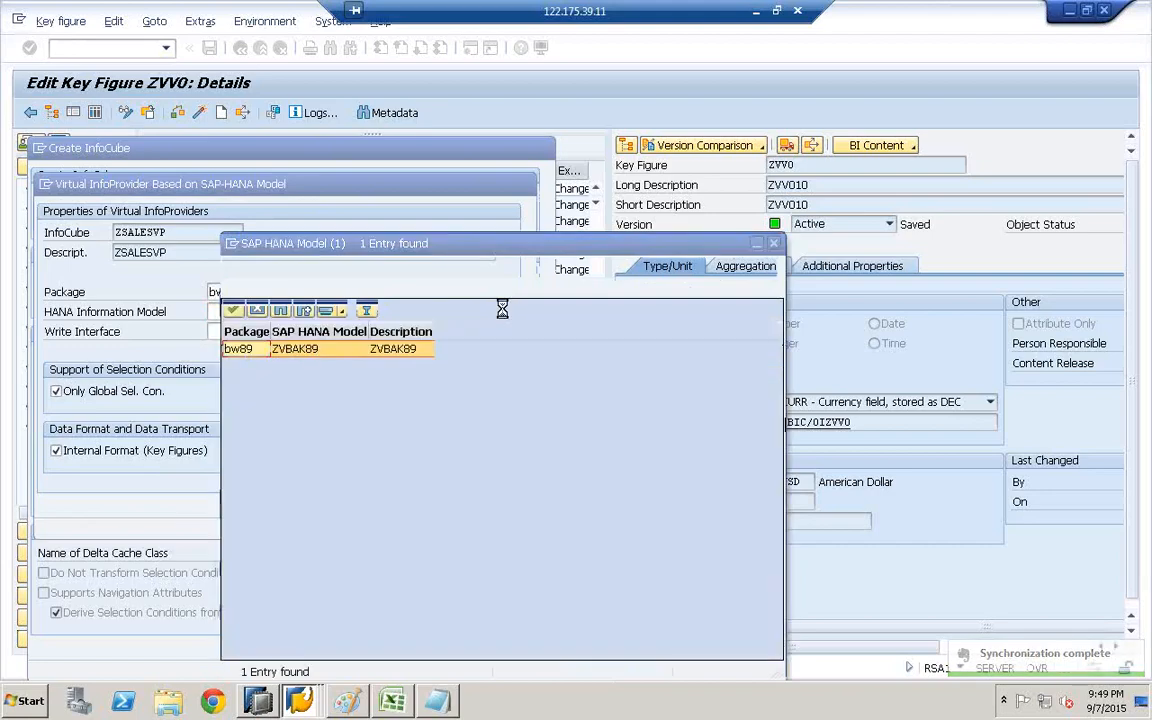
{"action": "double_click", "coordinate": [300, 349]}
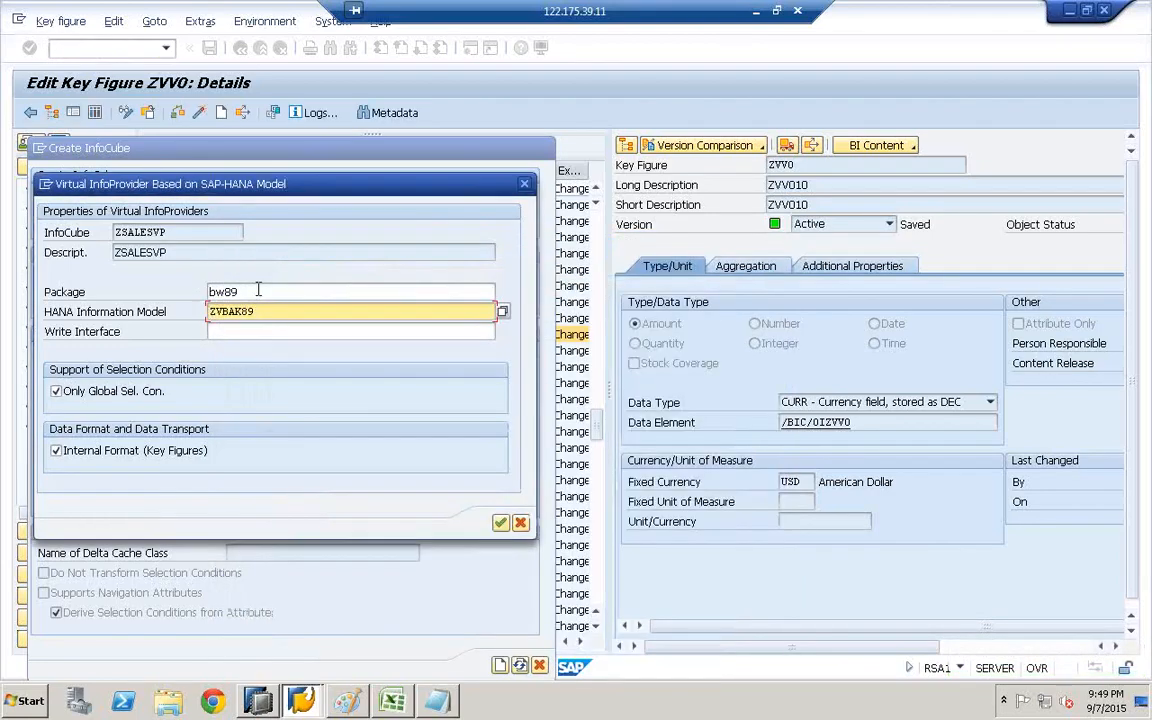
{"action": "left_click", "coordinate": [500, 524]}
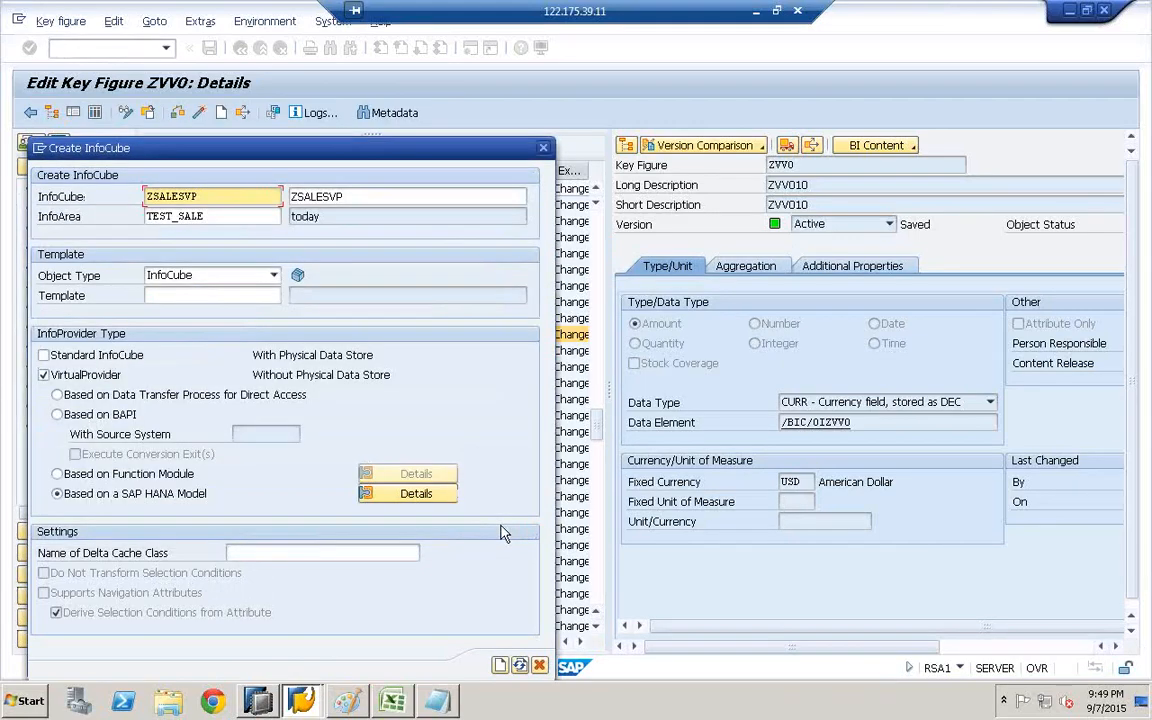
{"action": "left_click", "coordinate": [500, 667]}
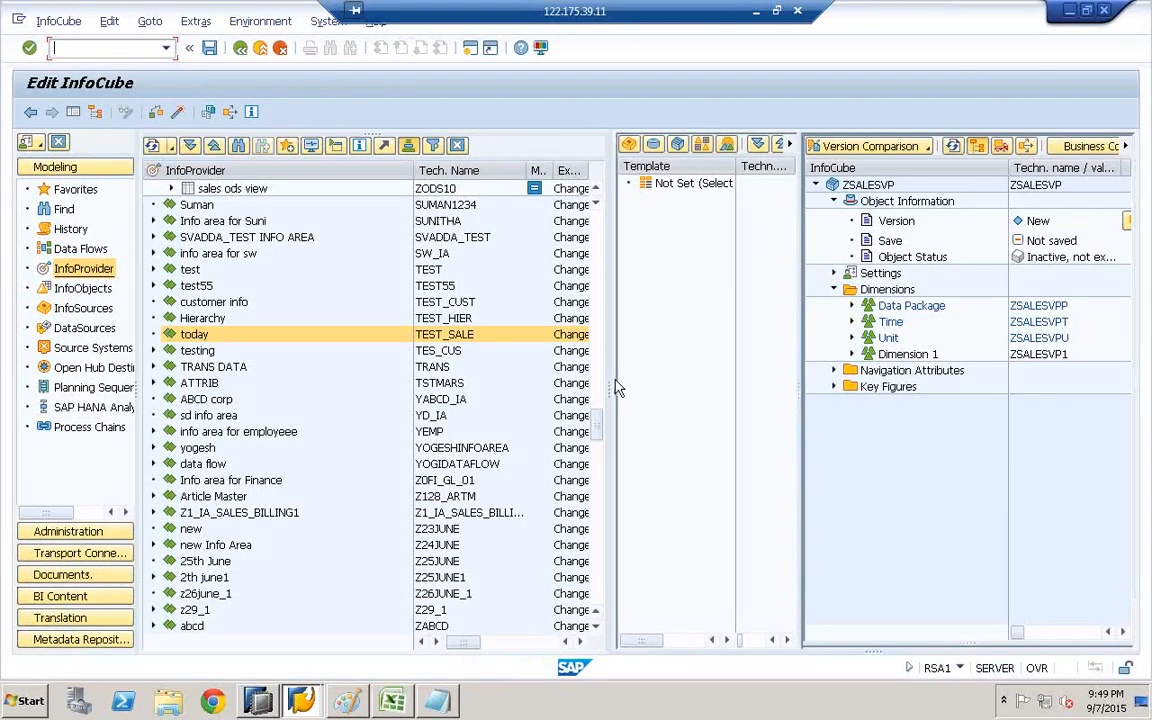
Widen the panes and open direct InfoObject input for Dimension 1.
{"action": "left_click_drag", "start_coordinate": [605, 382], "coordinate": [517, 380]}
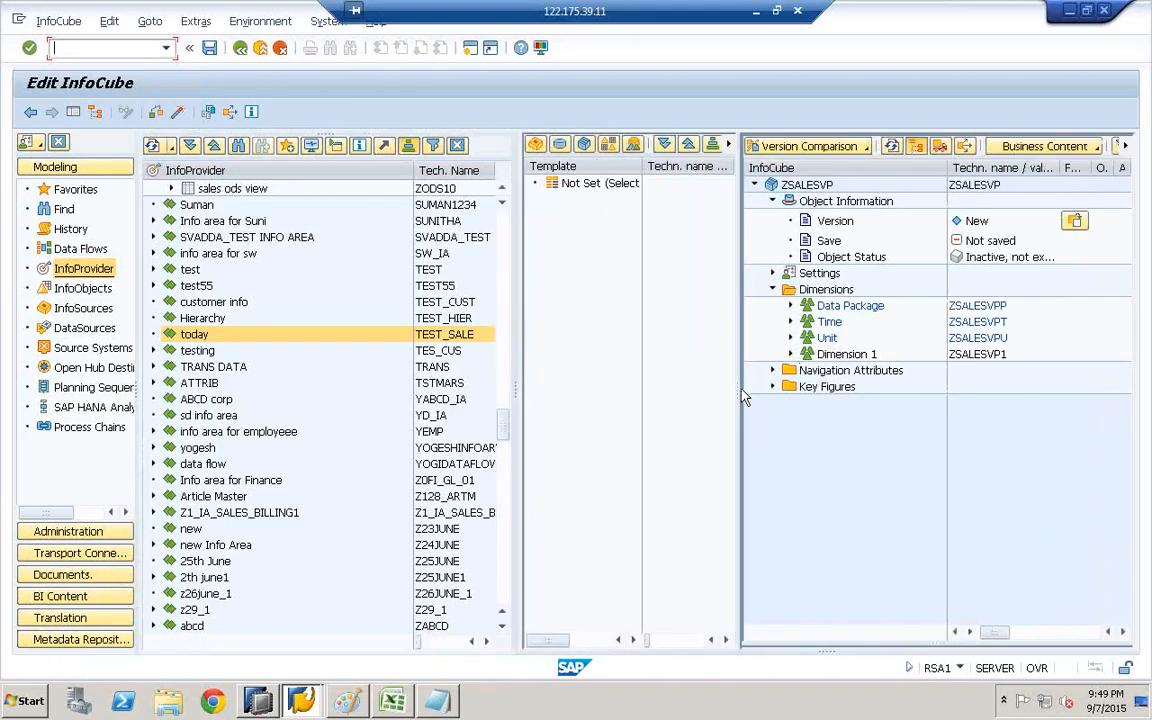
{"action": "left_click_drag", "start_coordinate": [738, 389], "coordinate": [572, 396]}
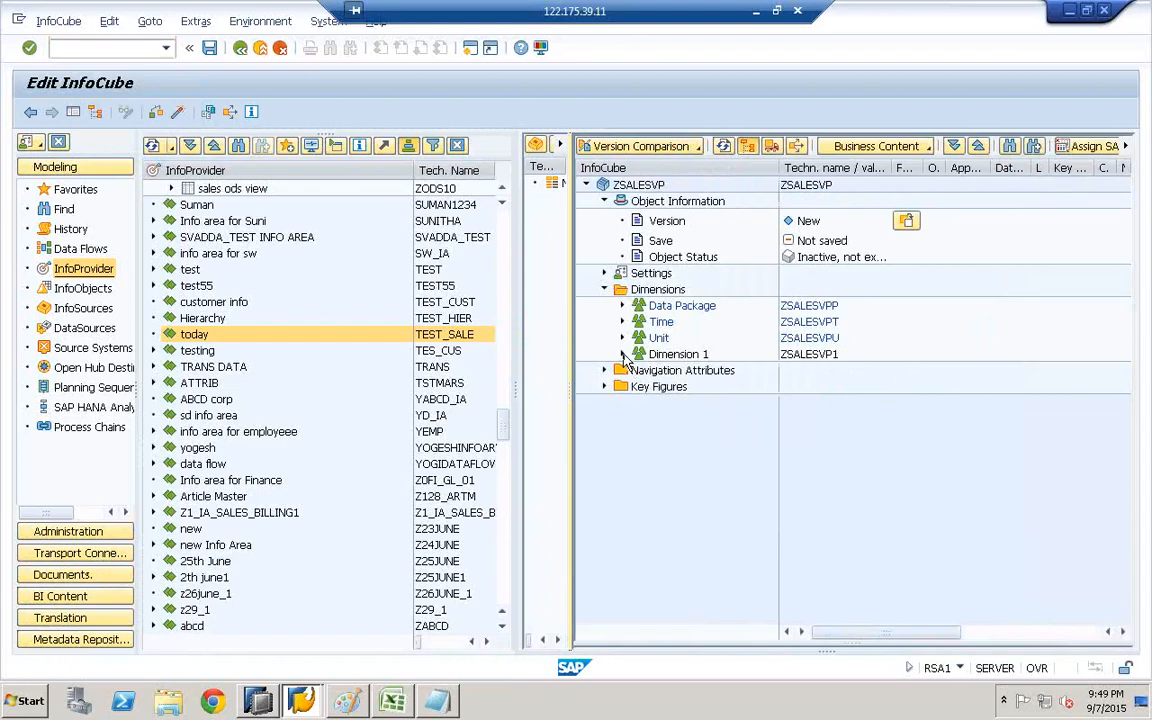
{"action": "left_click", "coordinate": [623, 355]}
{"action": "left_click", "coordinate": [673, 356]}
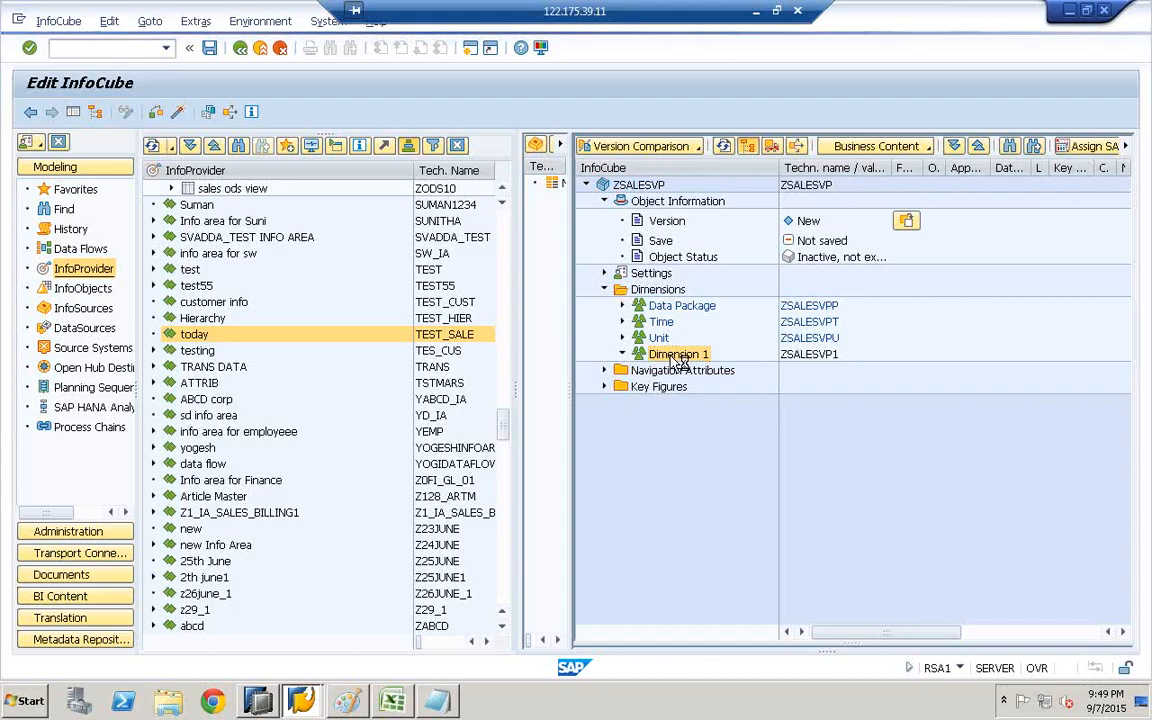
{"action": "right_click", "coordinate": [677, 358]}
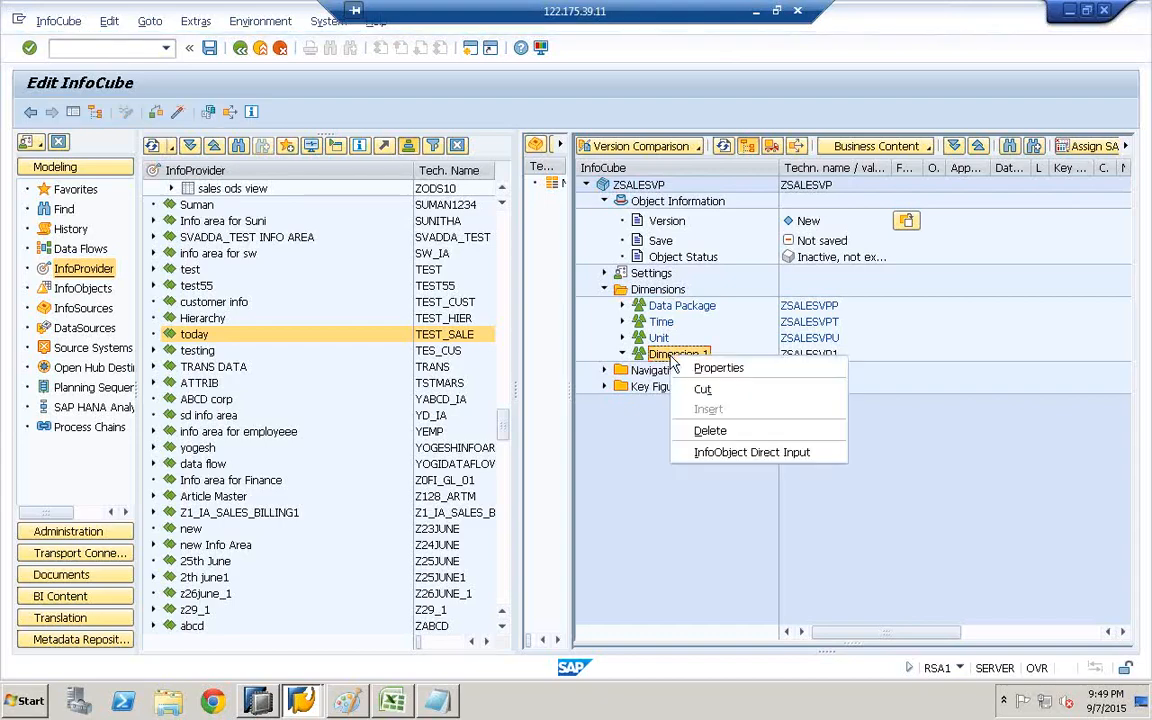
{"action": "left_click", "coordinate": [750, 453]}
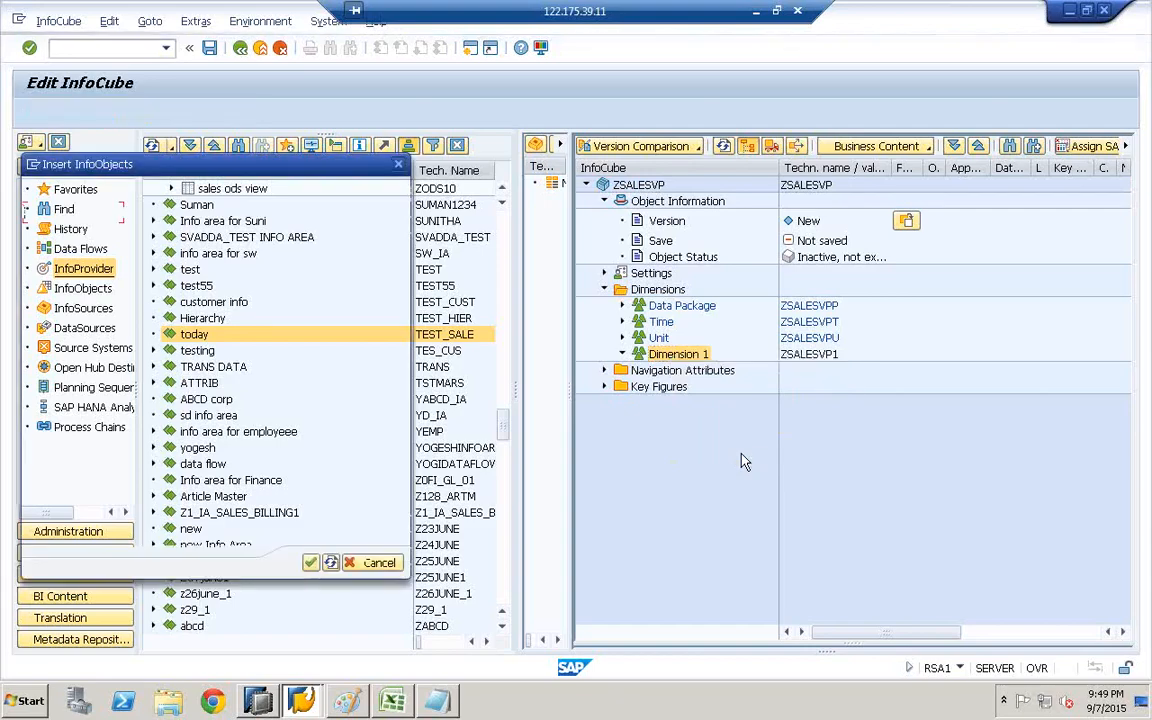
Paste ZVBL and ZBUK1 from the notes into Dimension 1, then copy ZVV0.
{"action": "left_click", "coordinate": [440, 703]}
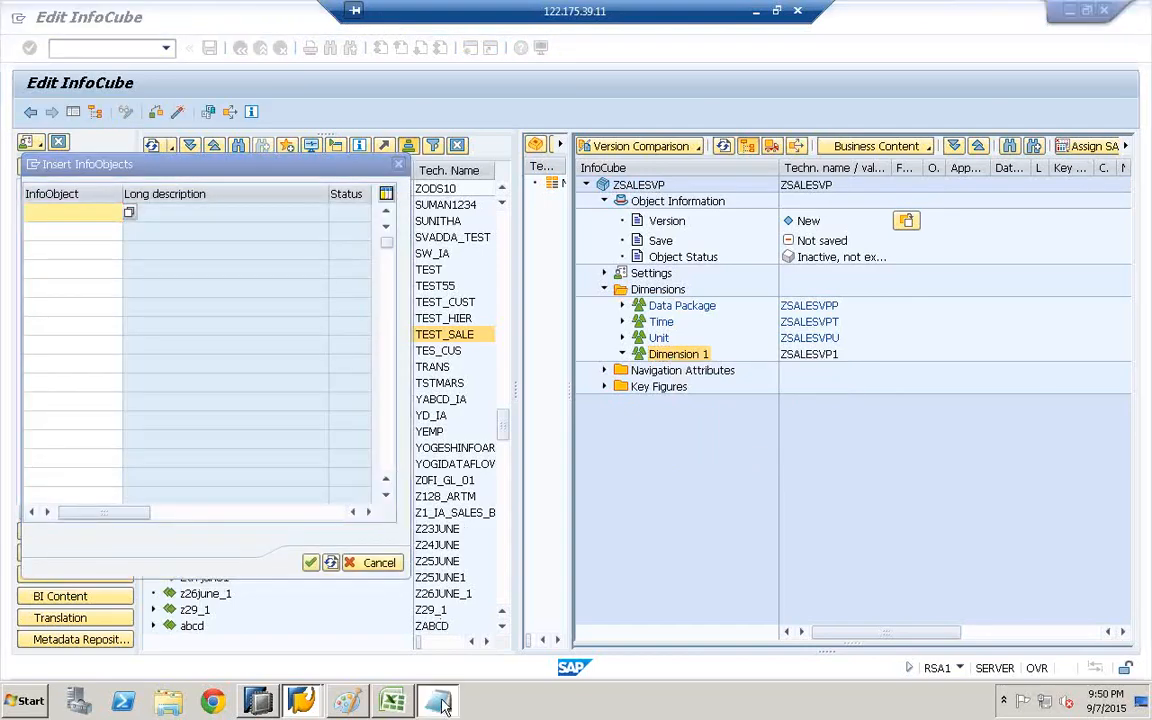
{"action": "left_click_drag", "start_coordinate": [243, 326], "coordinate": [143, 261]}
{"action": "key", "text": "ctrl+c"}
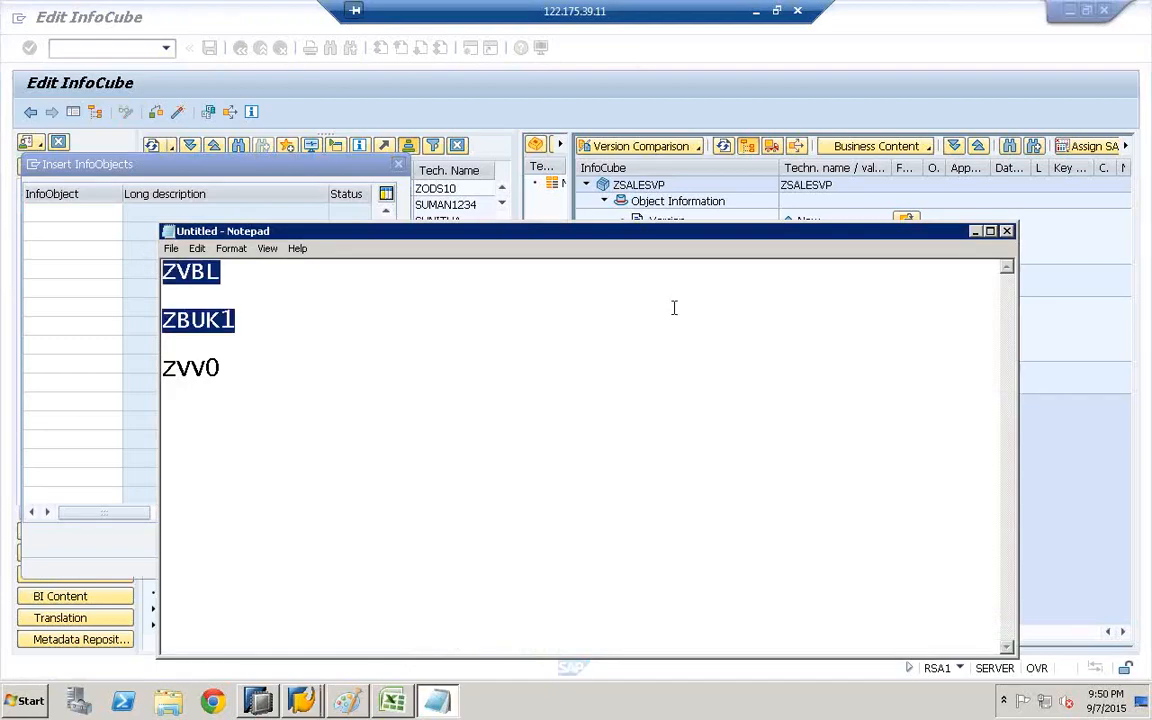
{"action": "left_click", "coordinate": [976, 233]}
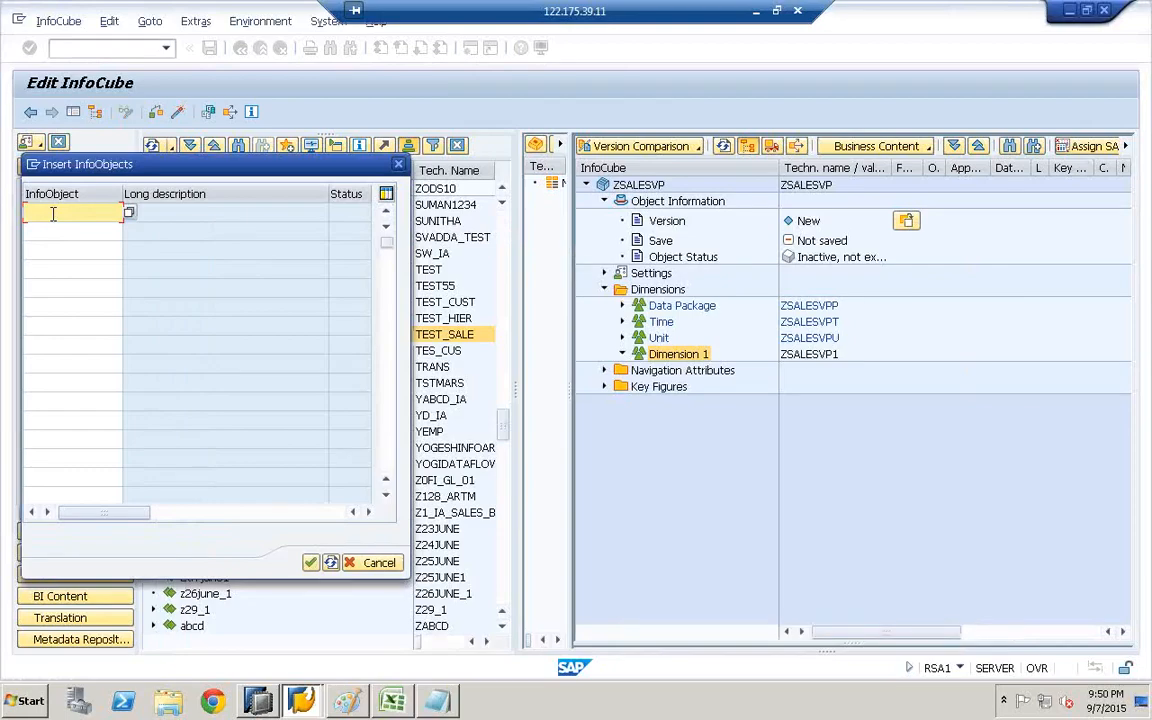
{"action": "key", "text": "ctrl+v"}
{"action": "left_click", "coordinate": [311, 564]}
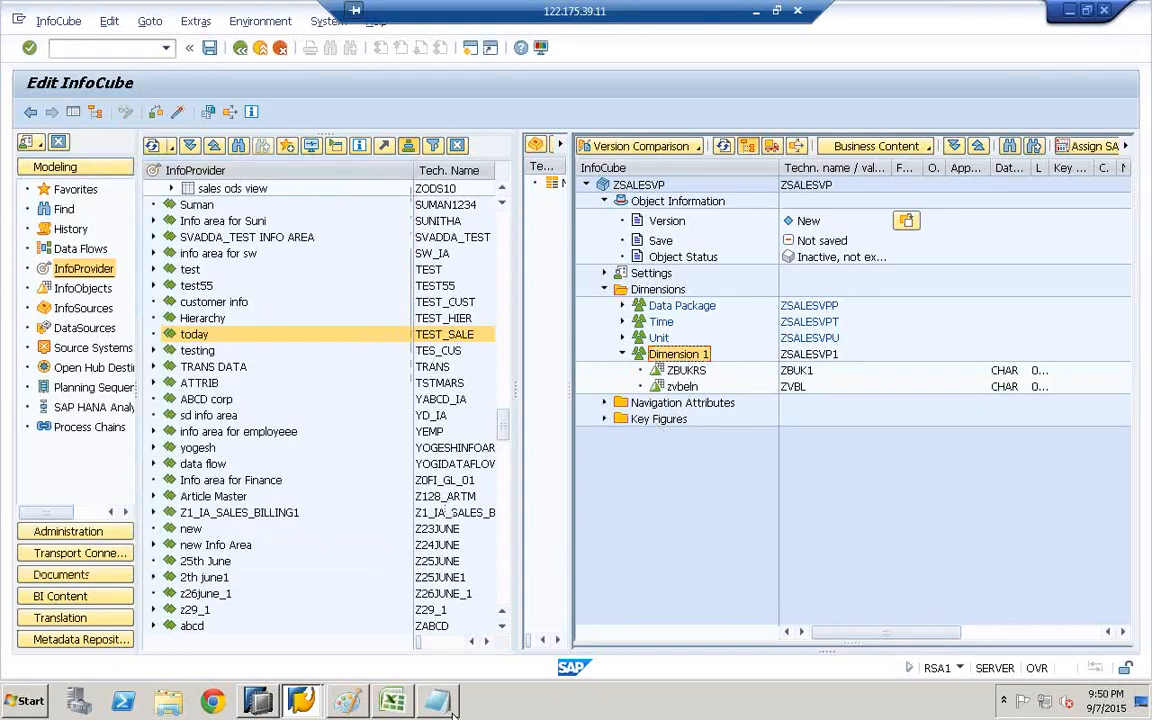
{"action": "left_click", "coordinate": [440, 702]}
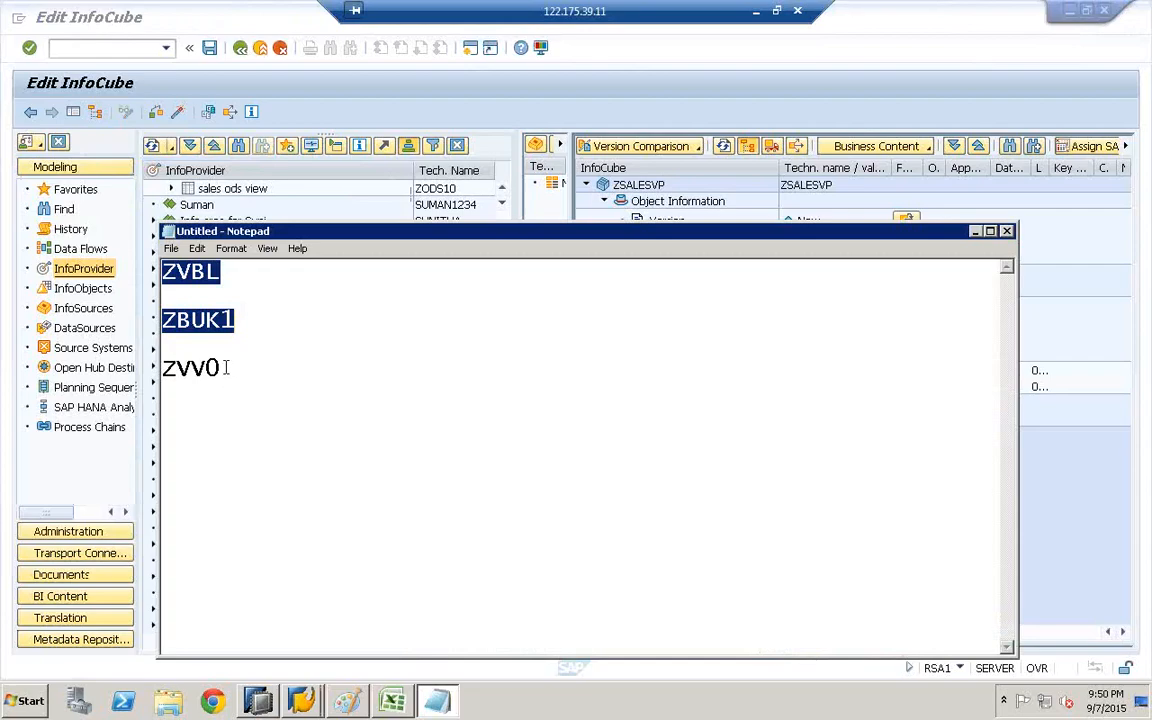
{"action": "left_click_drag", "start_coordinate": [221, 368], "coordinate": [146, 372]}
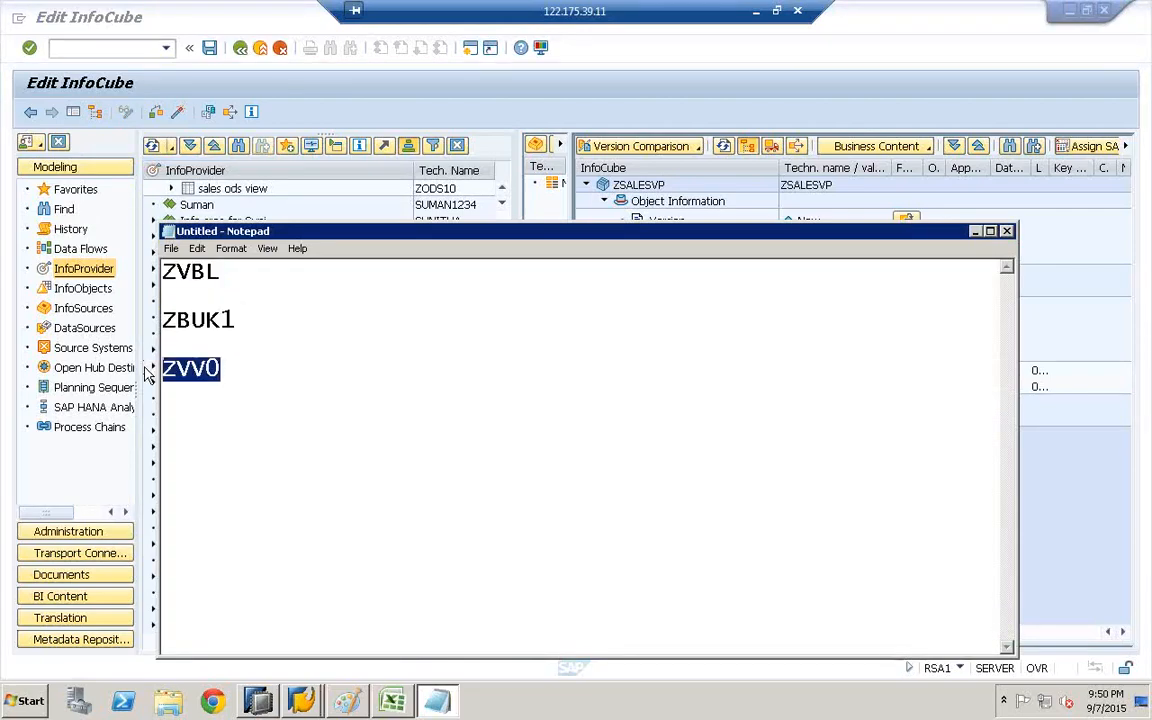
{"action": "left_click", "coordinate": [974, 233]}
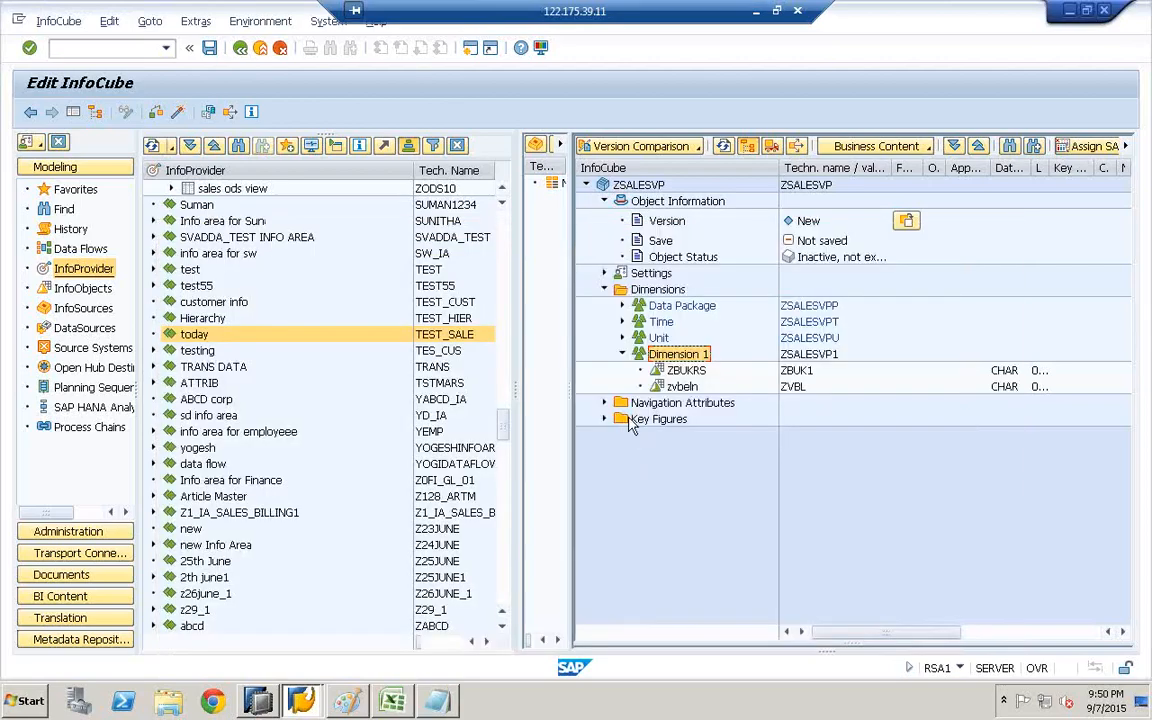
Add key figure ZVV0 to the Key Figures folder of ZSALESVP by direct input.
{"action": "left_click", "coordinate": [631, 421]}
{"action": "right_click", "coordinate": [631, 421]}
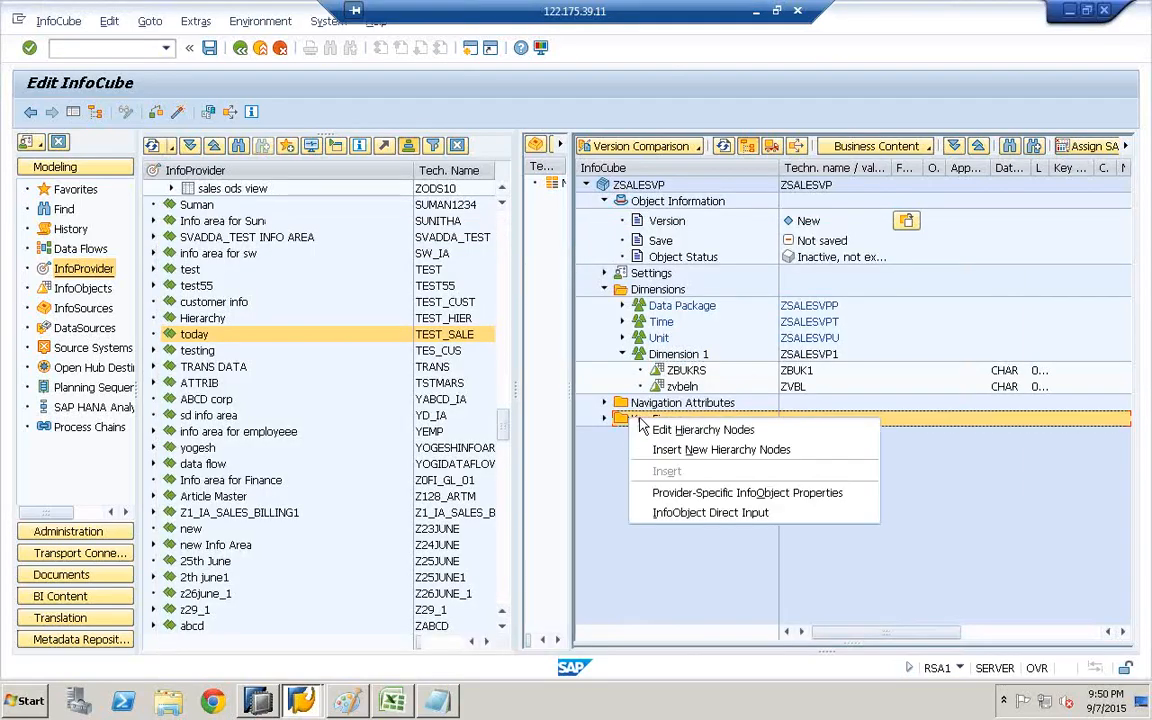
{"action": "left_click", "coordinate": [706, 516]}
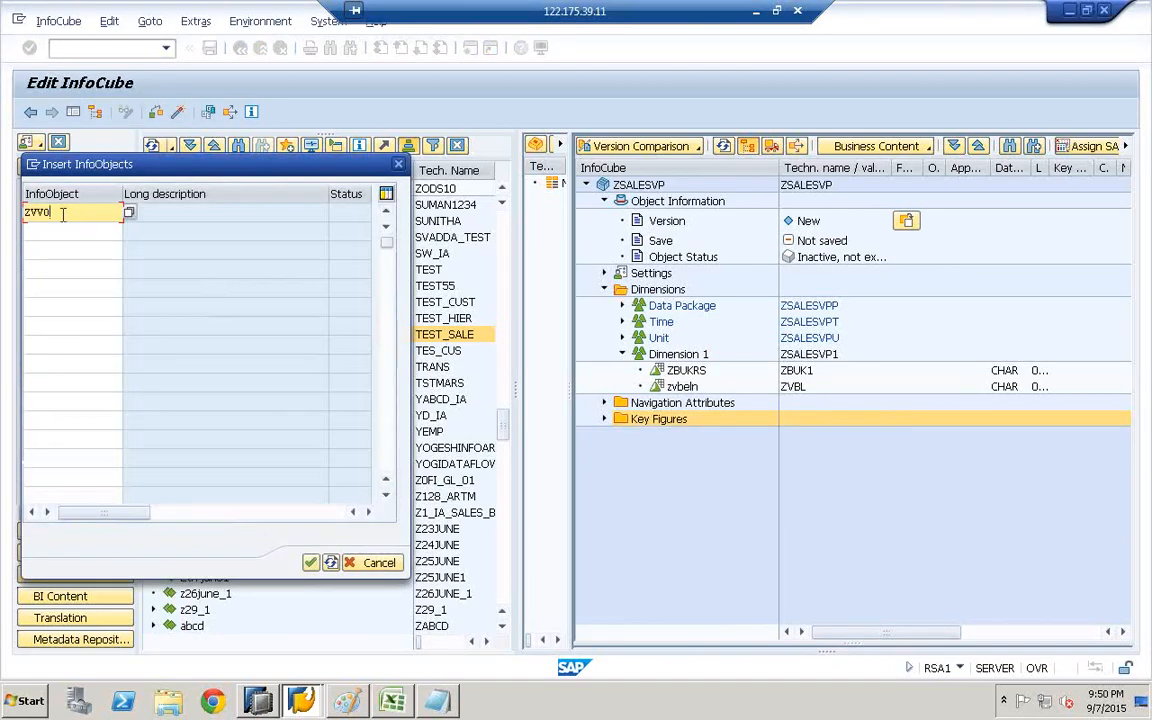
{"action": "type", "text": "ZVV01"}
{"action": "left_click", "coordinate": [311, 563]}
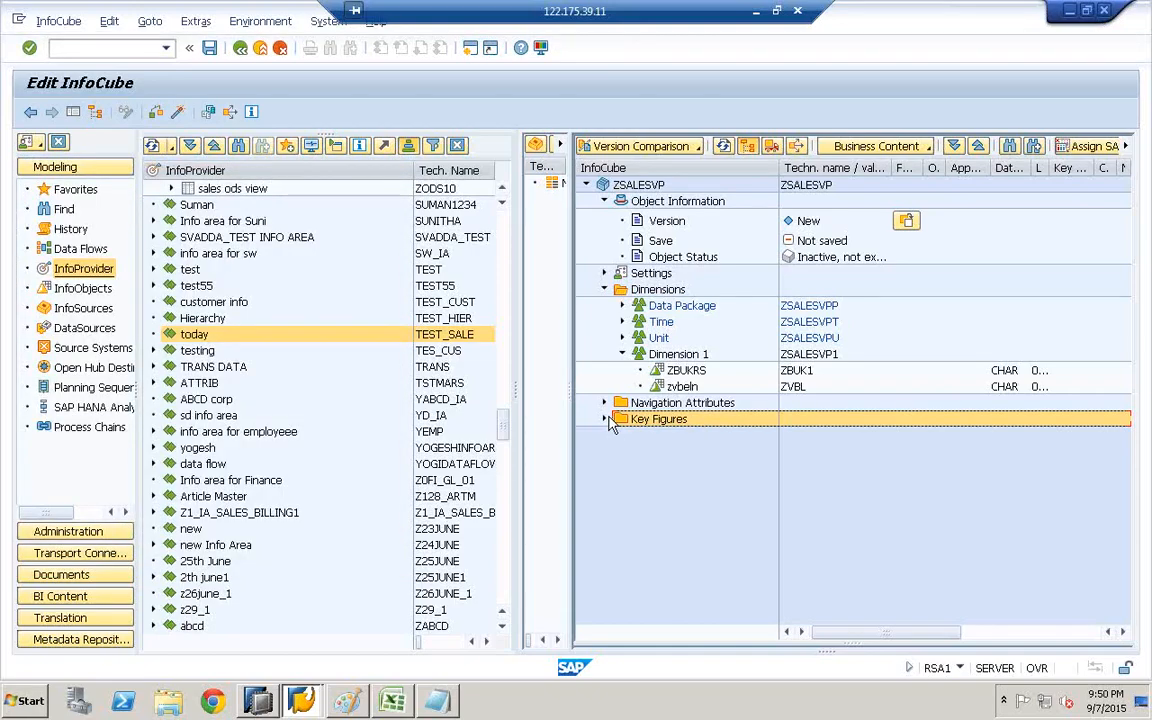
Check ZVV010 under Key Figures and compare it with the HANA Studio raw data.
{"action": "left_click", "coordinate": [603, 420]}
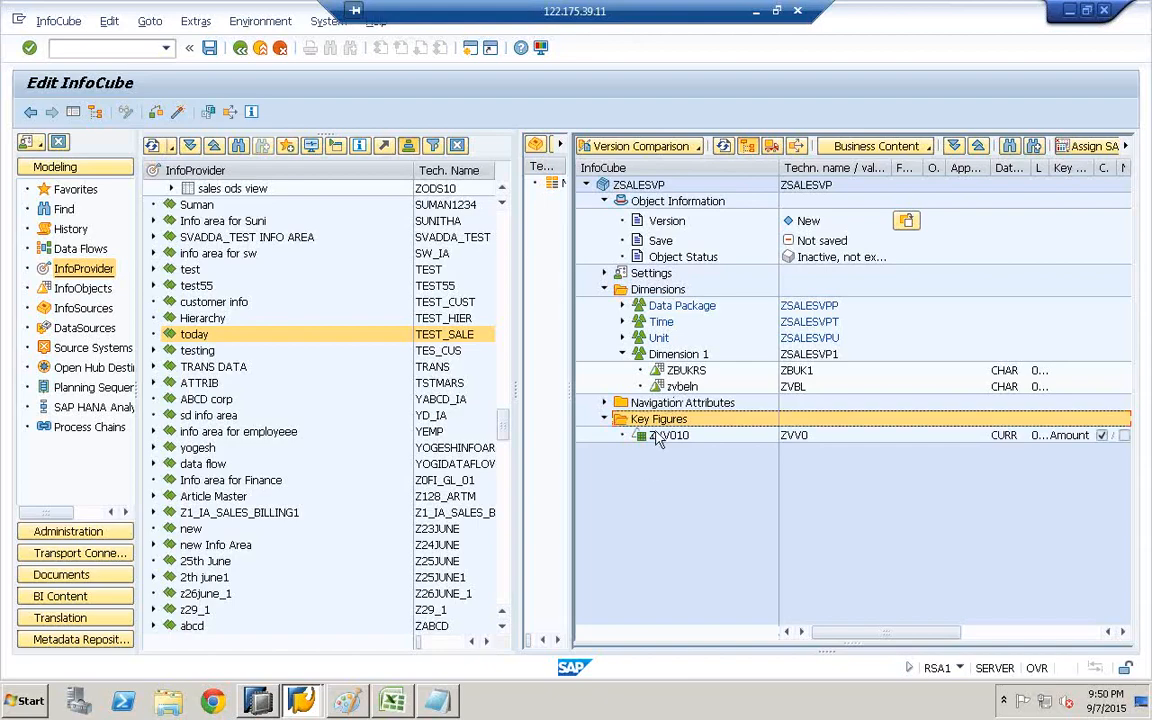
{"action": "left_click", "coordinate": [668, 437]}
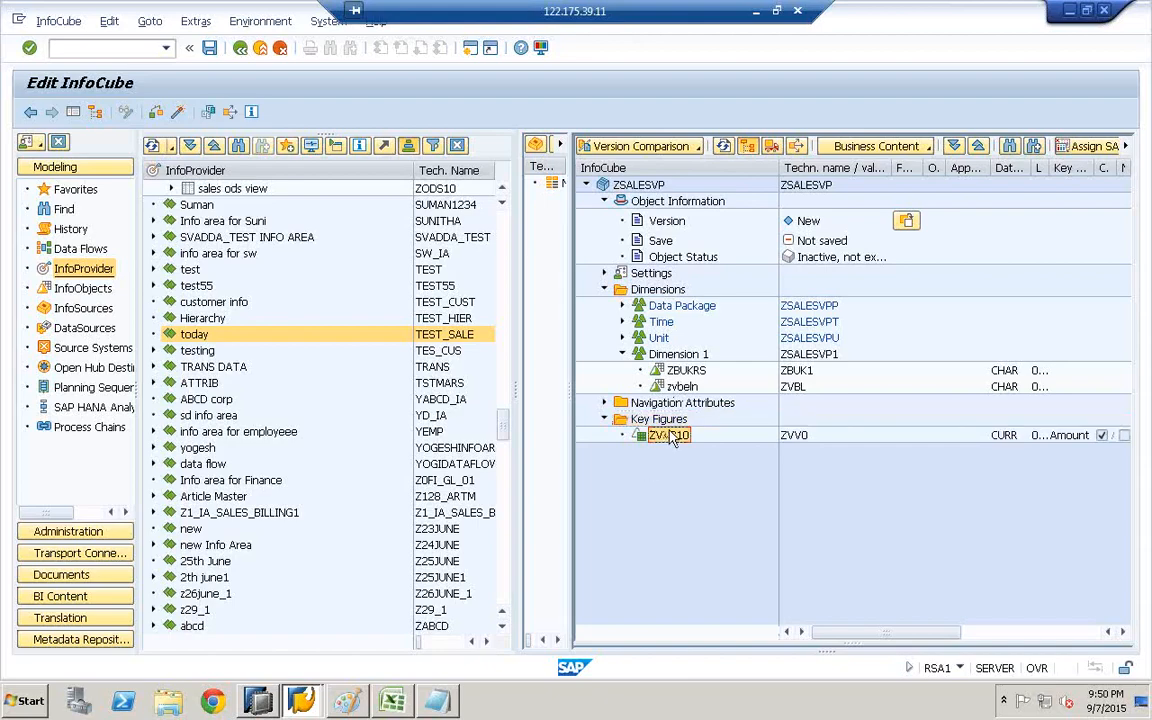
{"action": "left_click", "coordinate": [676, 372]}
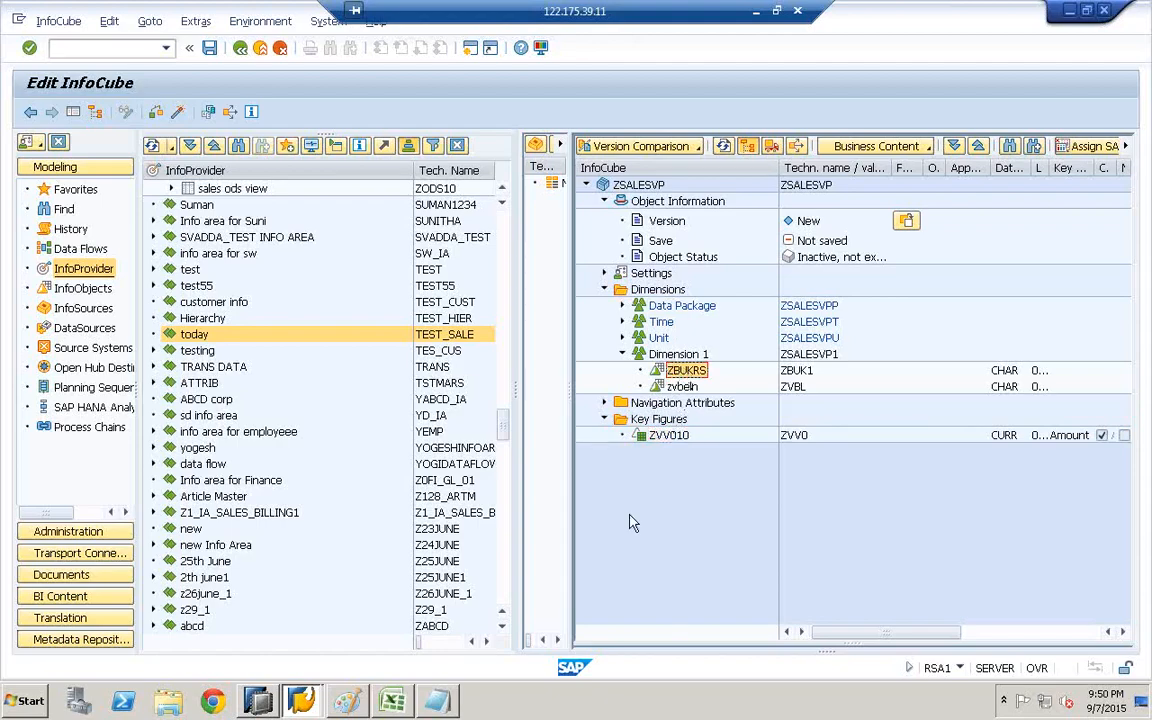
{"action": "left_click", "coordinate": [260, 702]}
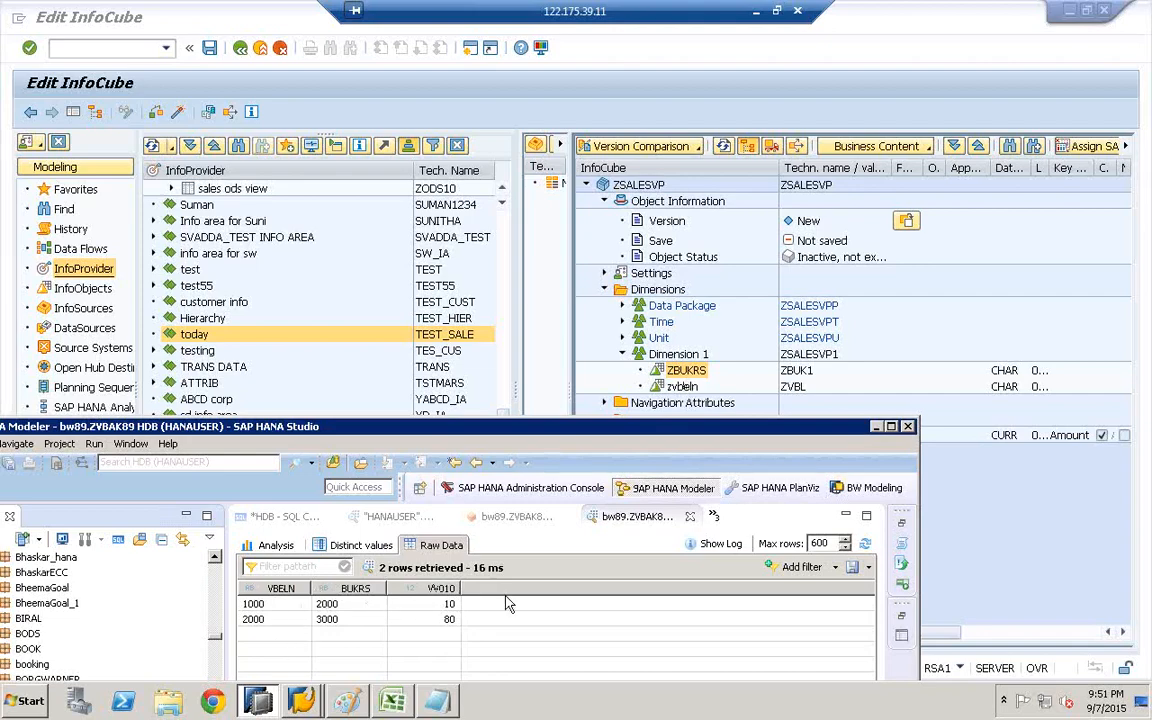
{"action": "left_click", "coordinate": [877, 428]}
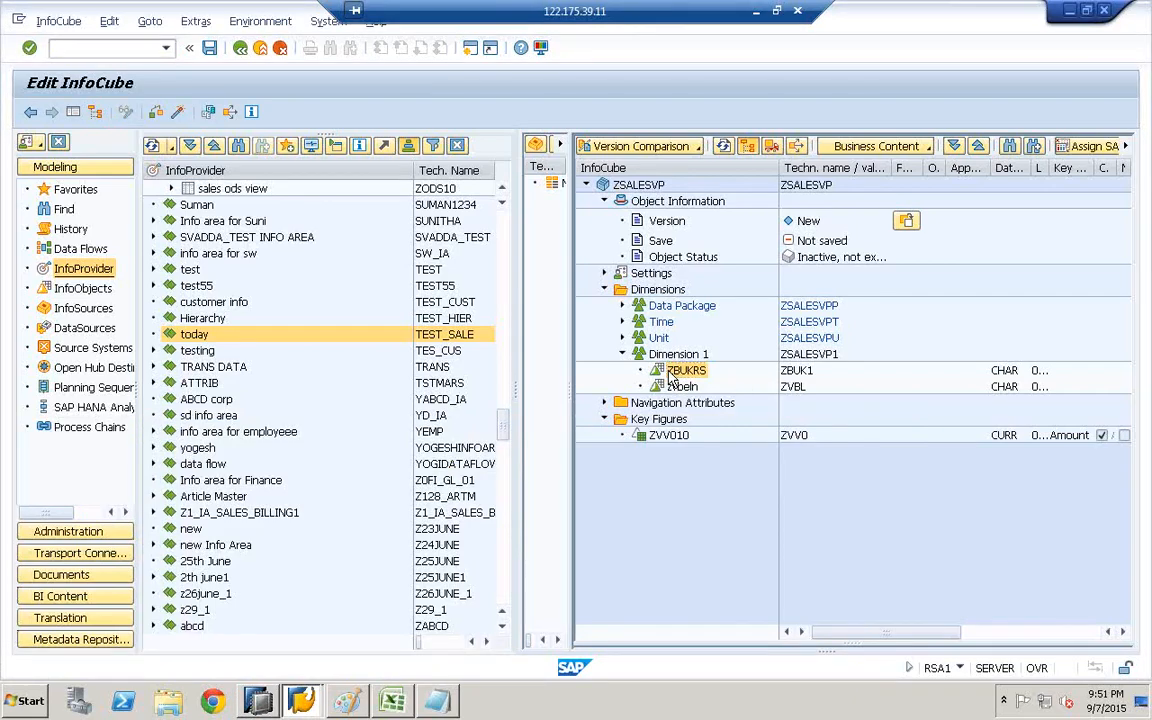
Map characteristic ZBUKRS to HANA attribute BUKRS in its provider-specific properties.
{"action": "right_click", "coordinate": [672, 376]}
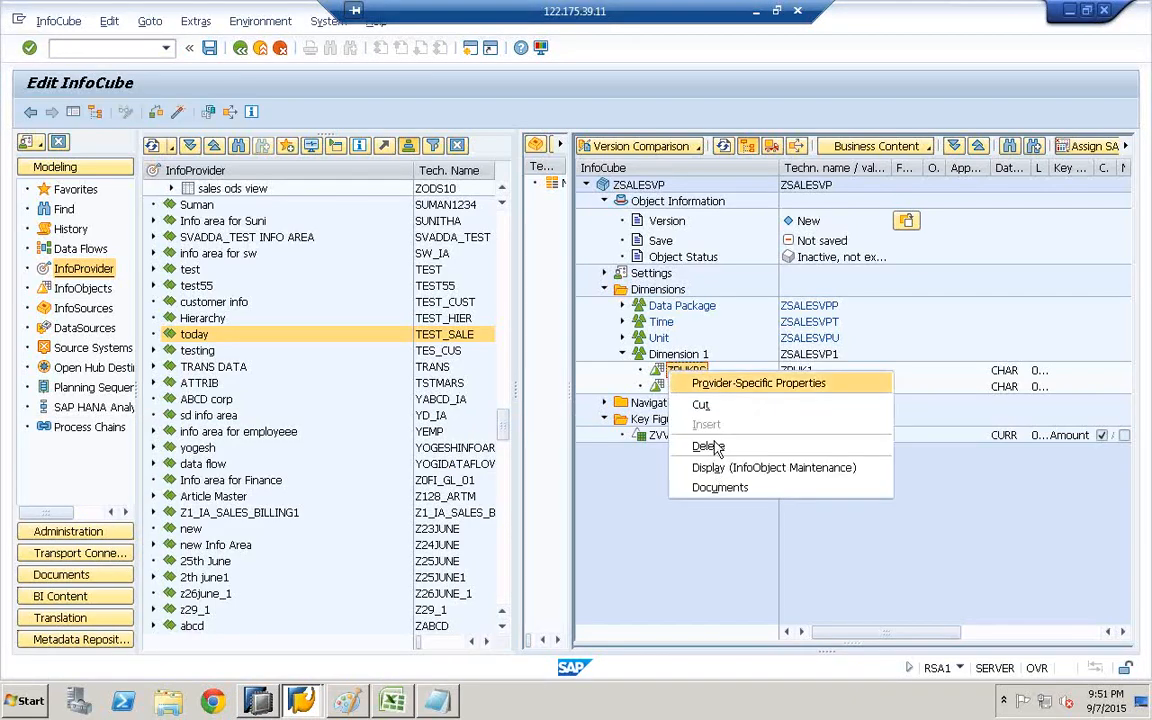
{"action": "left_click", "coordinate": [745, 388]}
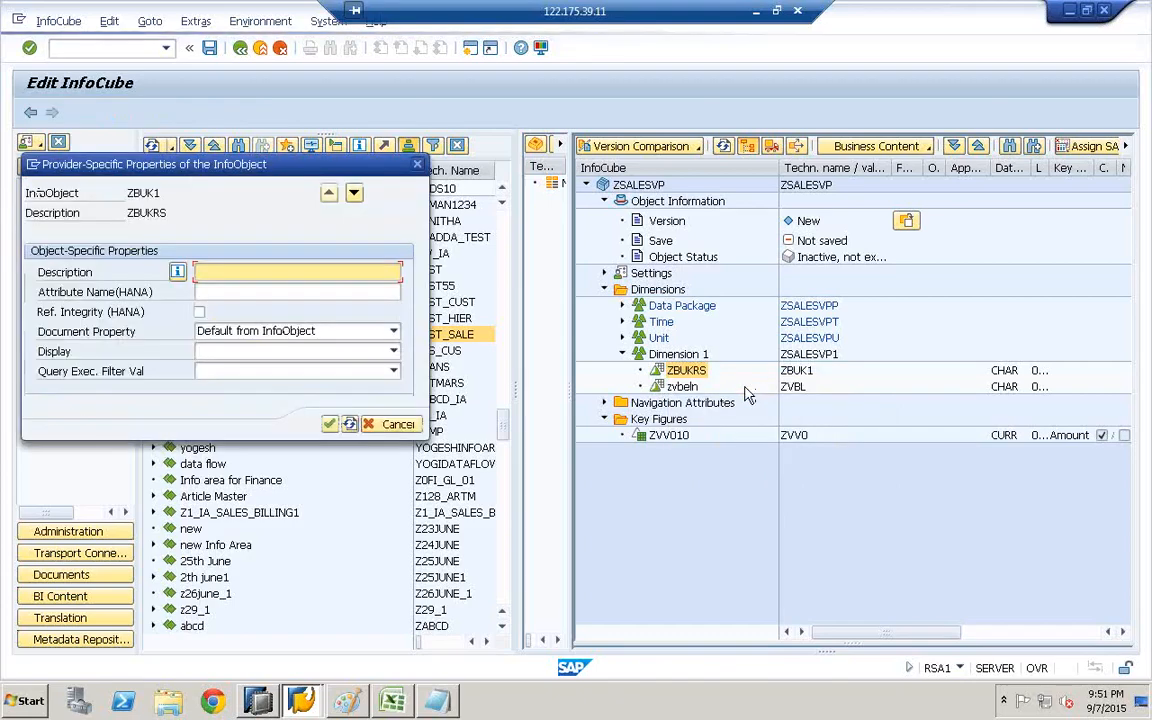
{"action": "left_click", "coordinate": [319, 292]}
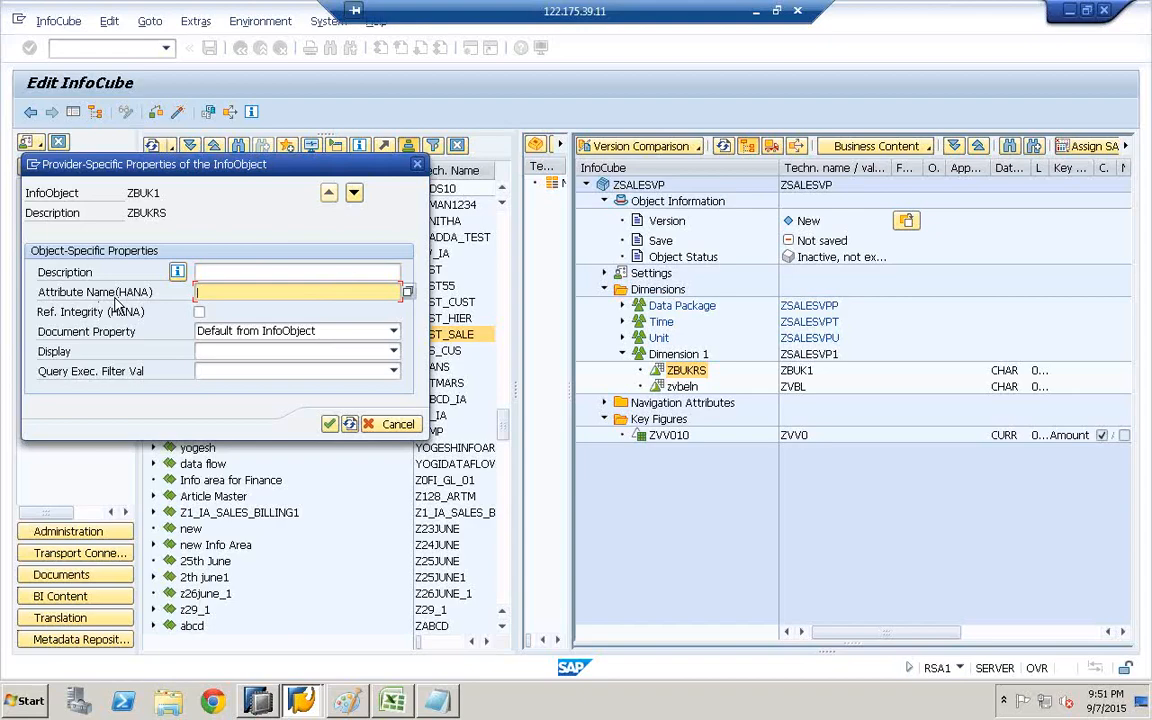
{"action": "left_click", "coordinate": [407, 293]}
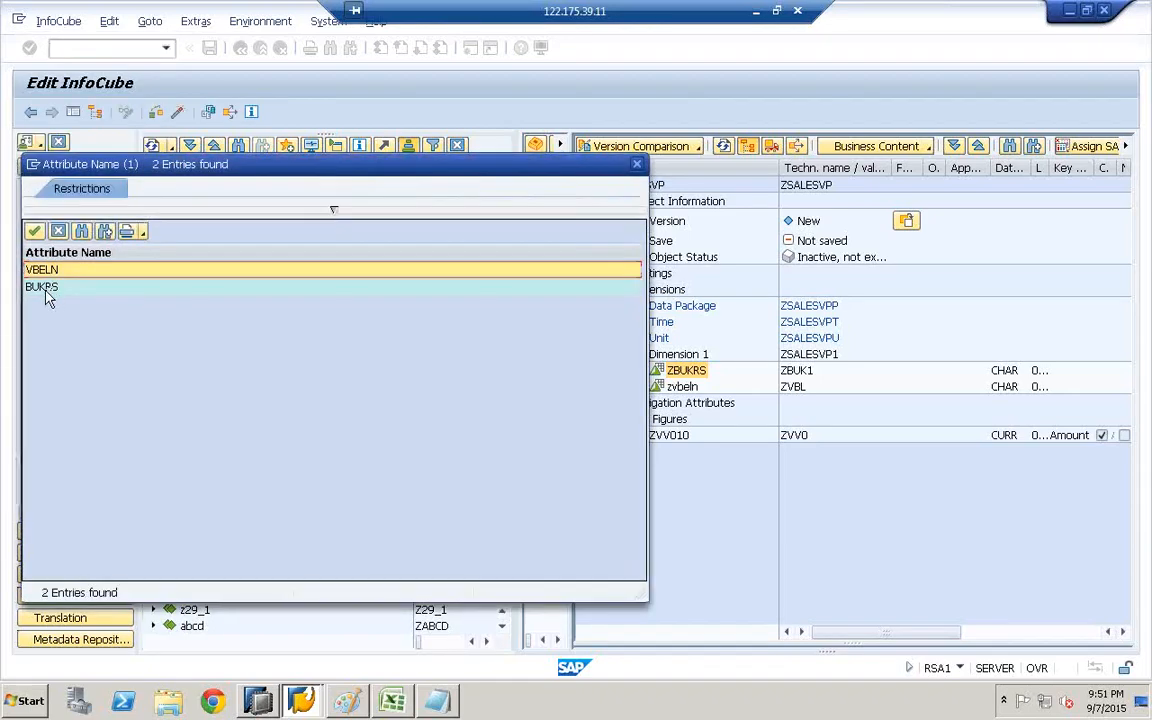
{"action": "left_click", "coordinate": [54, 290]}
{"action": "double_click", "coordinate": [52, 290]}
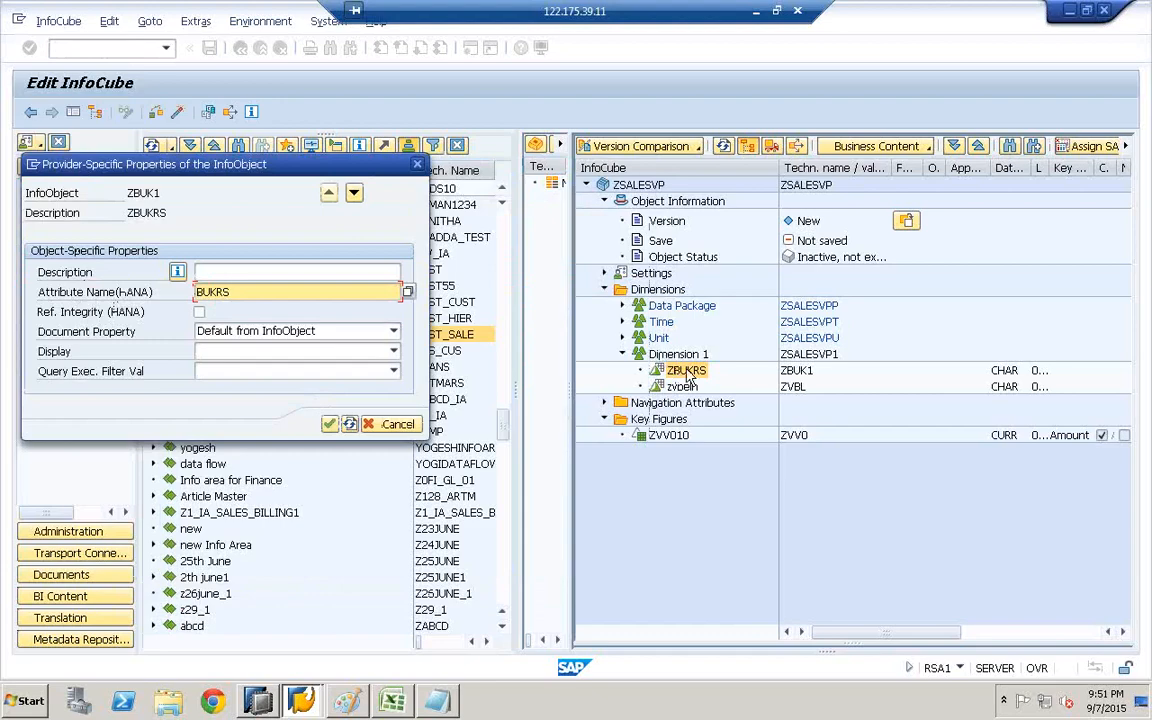
{"action": "left_click", "coordinate": [329, 424]}
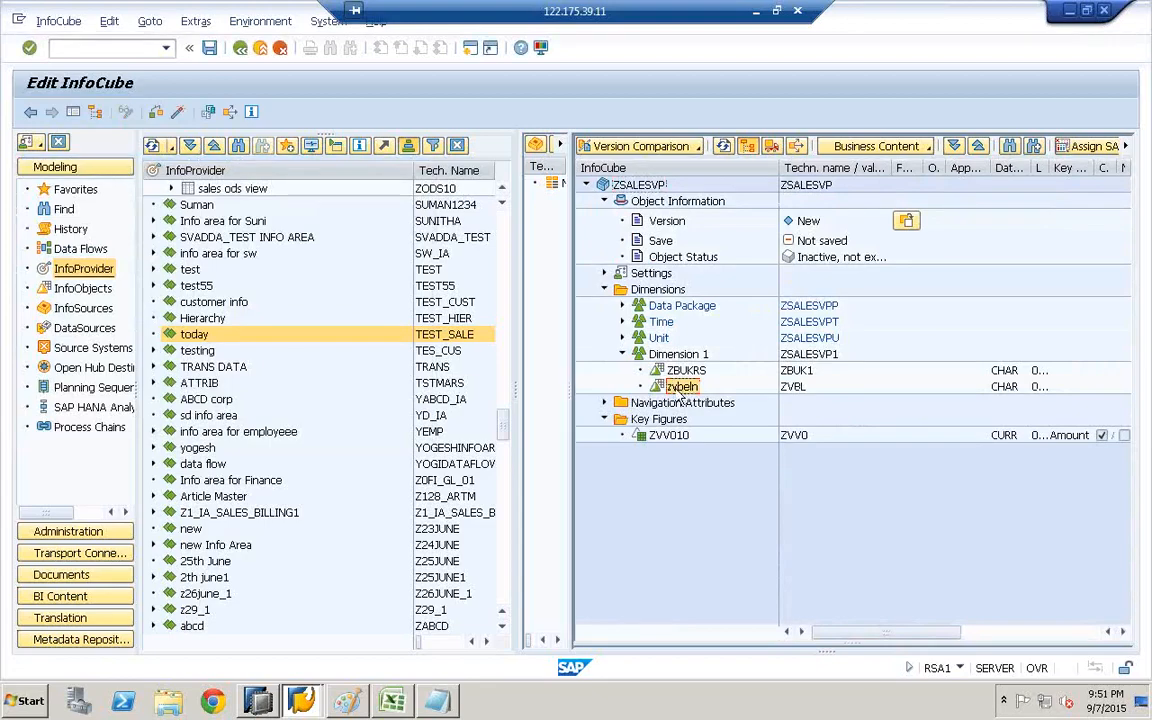
Map characteristic zvbeln to HANA attribute VBELN in its provider-specific properties.
{"action": "right_click", "coordinate": [676, 394]}
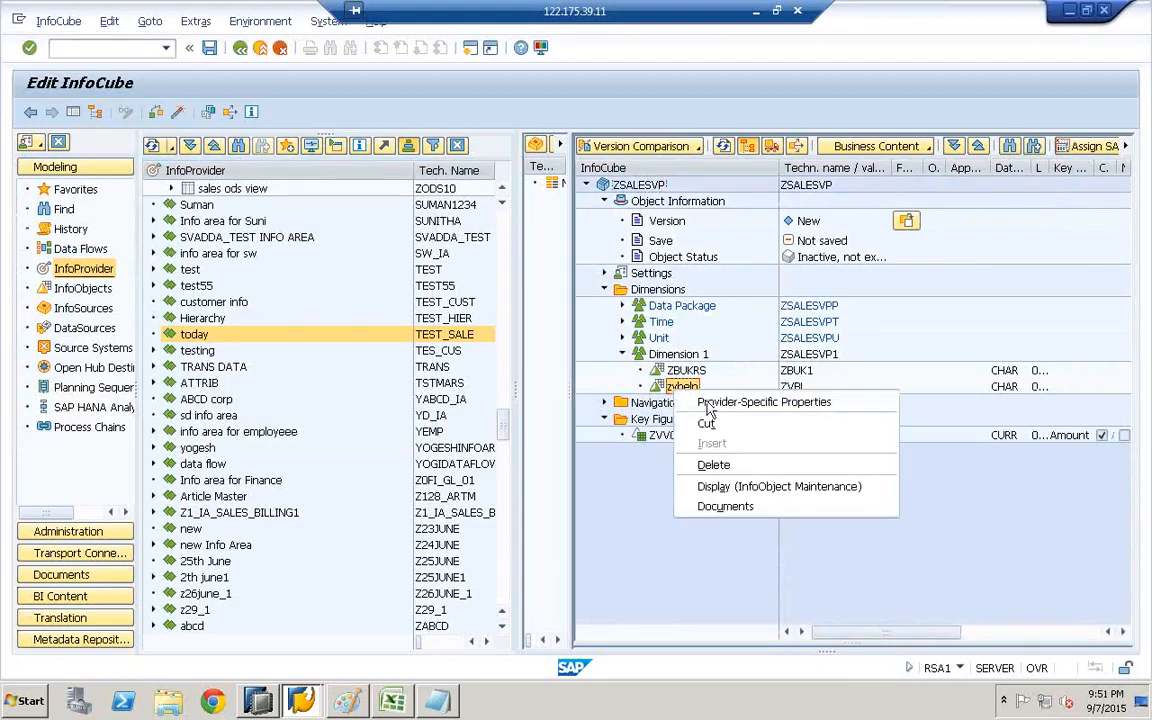
{"action": "left_click", "coordinate": [713, 404]}
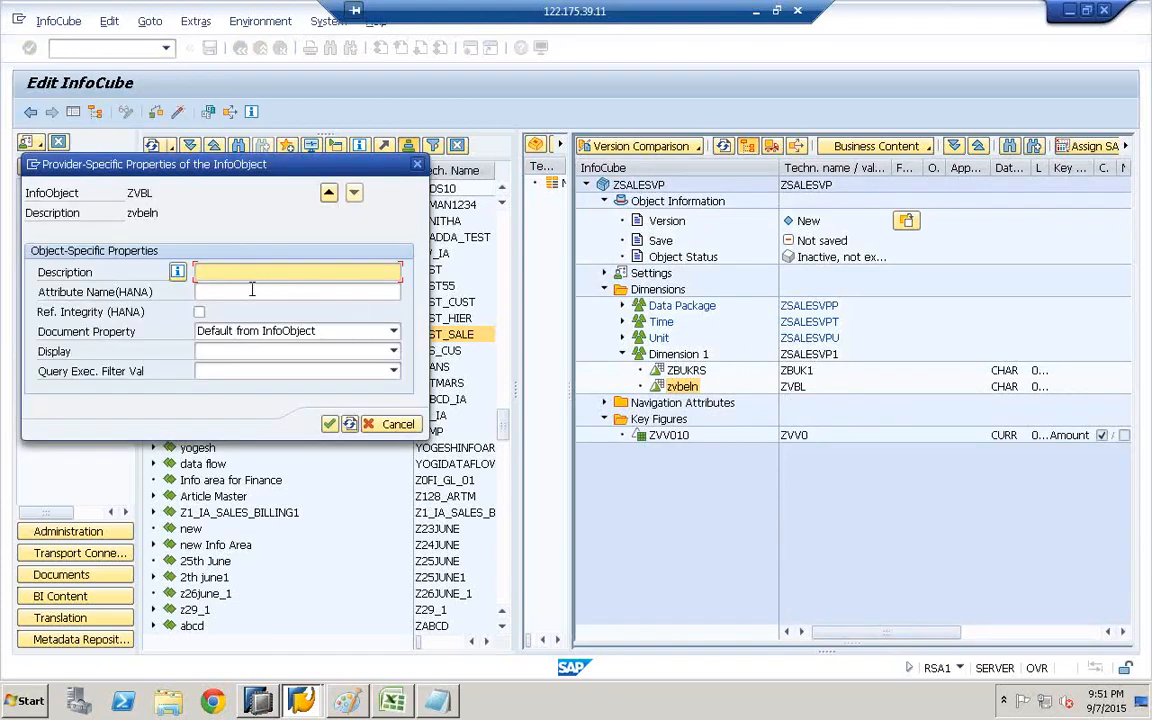
{"action": "left_click", "coordinate": [253, 291]}
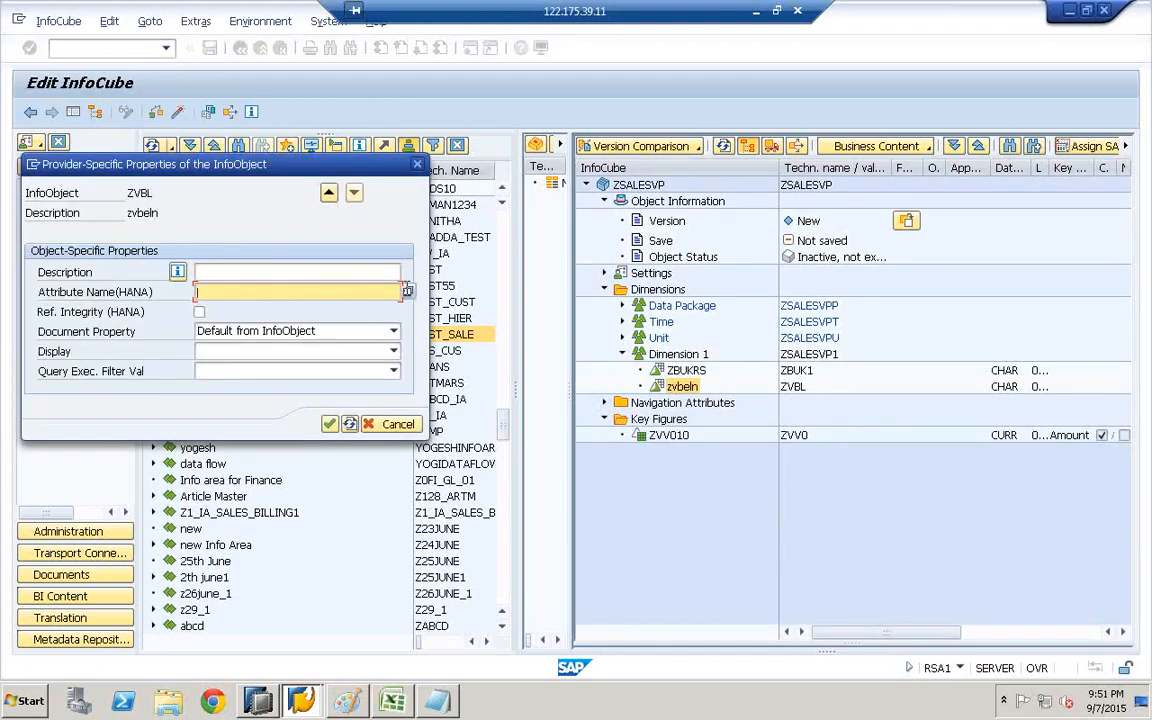
{"action": "left_click", "coordinate": [407, 293]}
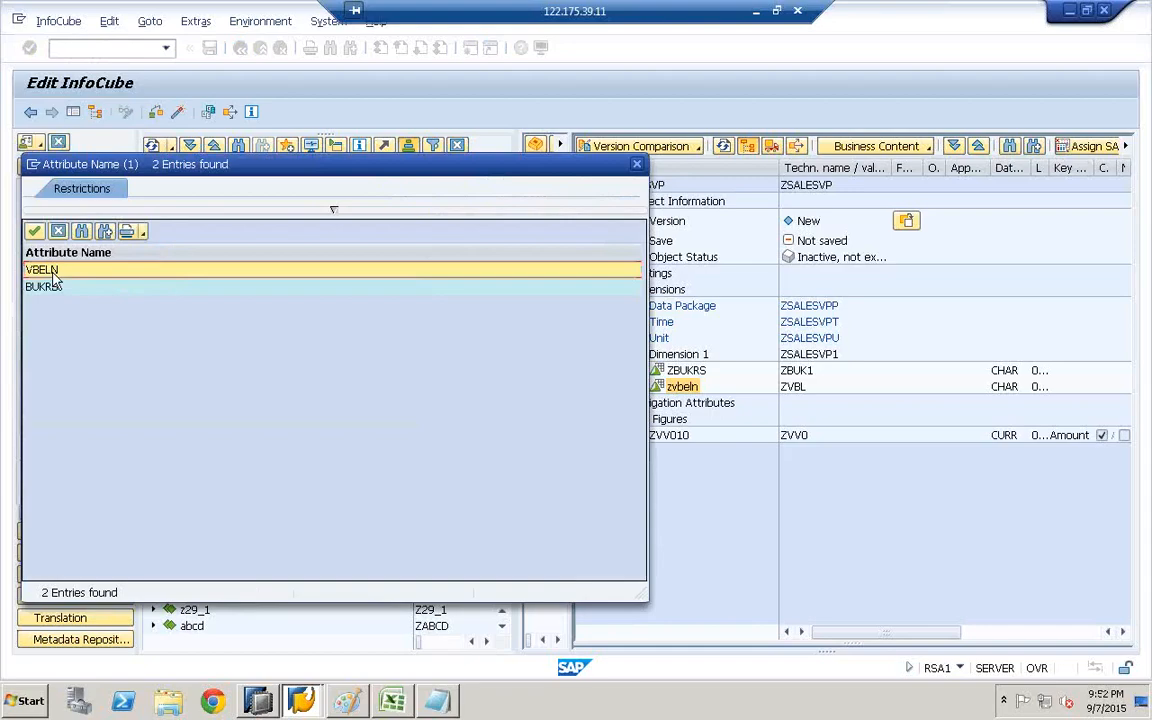
{"action": "double_click", "coordinate": [53, 273]}
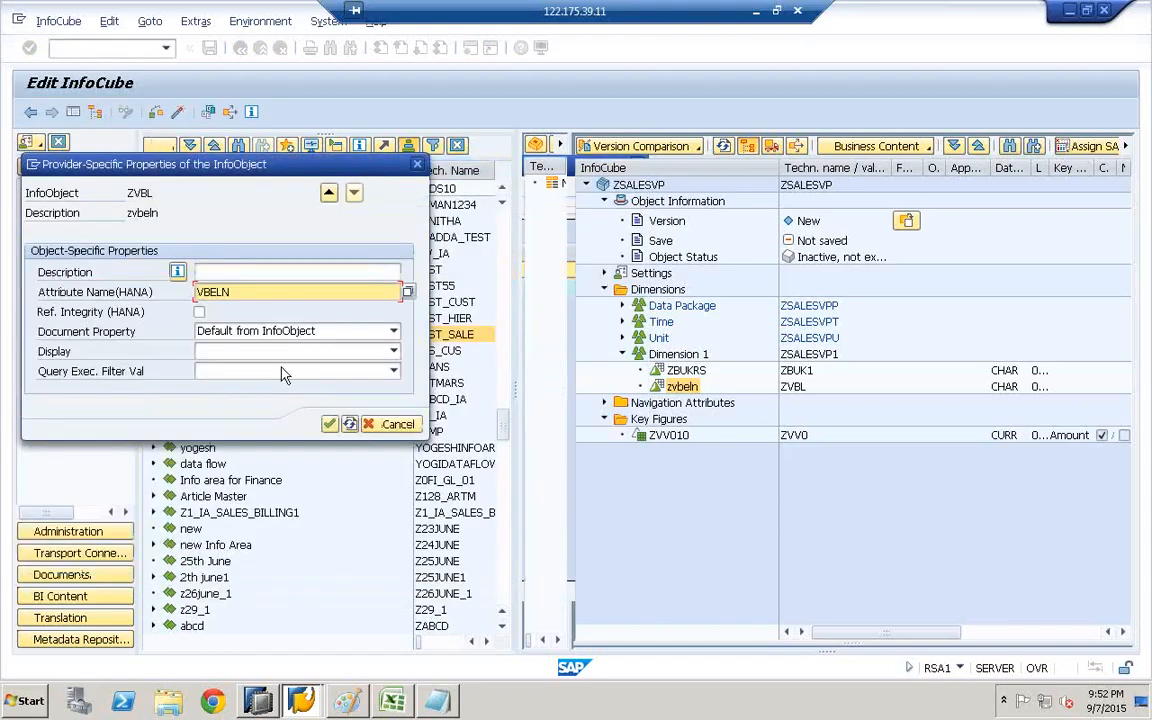
{"action": "left_click", "coordinate": [329, 425]}
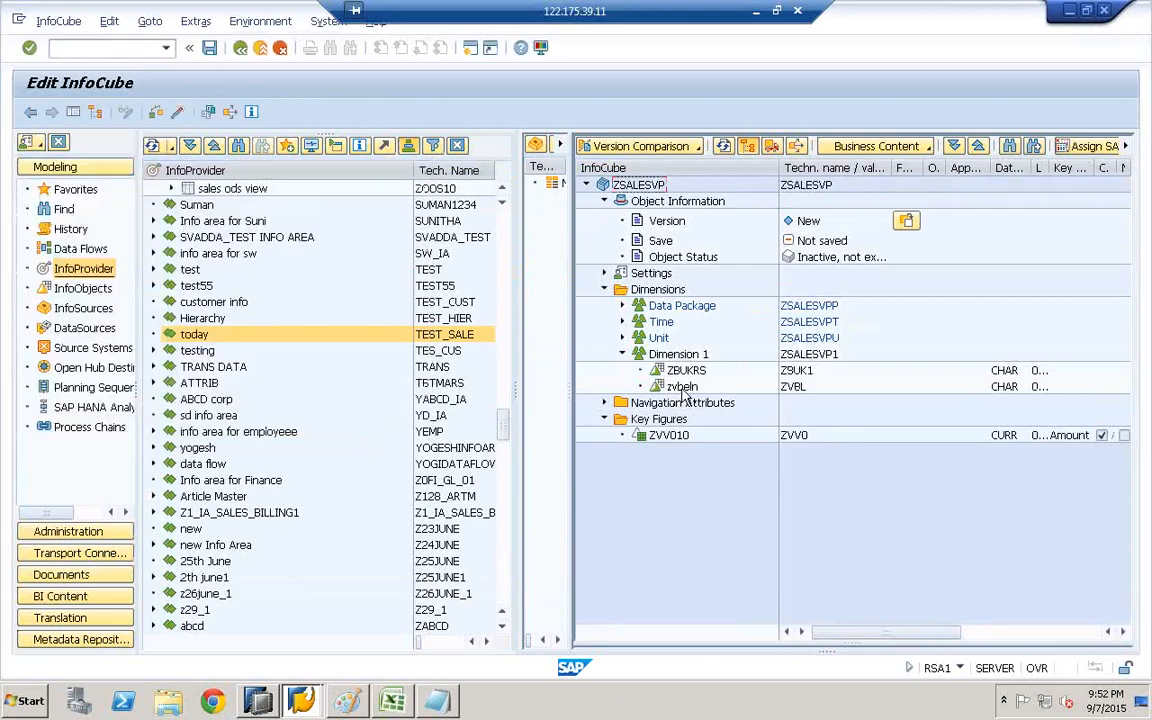
Map key figure ZVV010 to HANA attribute VV010, then select the ZBUKRS and zvbeln characteristics.
{"action": "left_click", "coordinate": [661, 441]}
{"action": "right_click", "coordinate": [661, 441]}
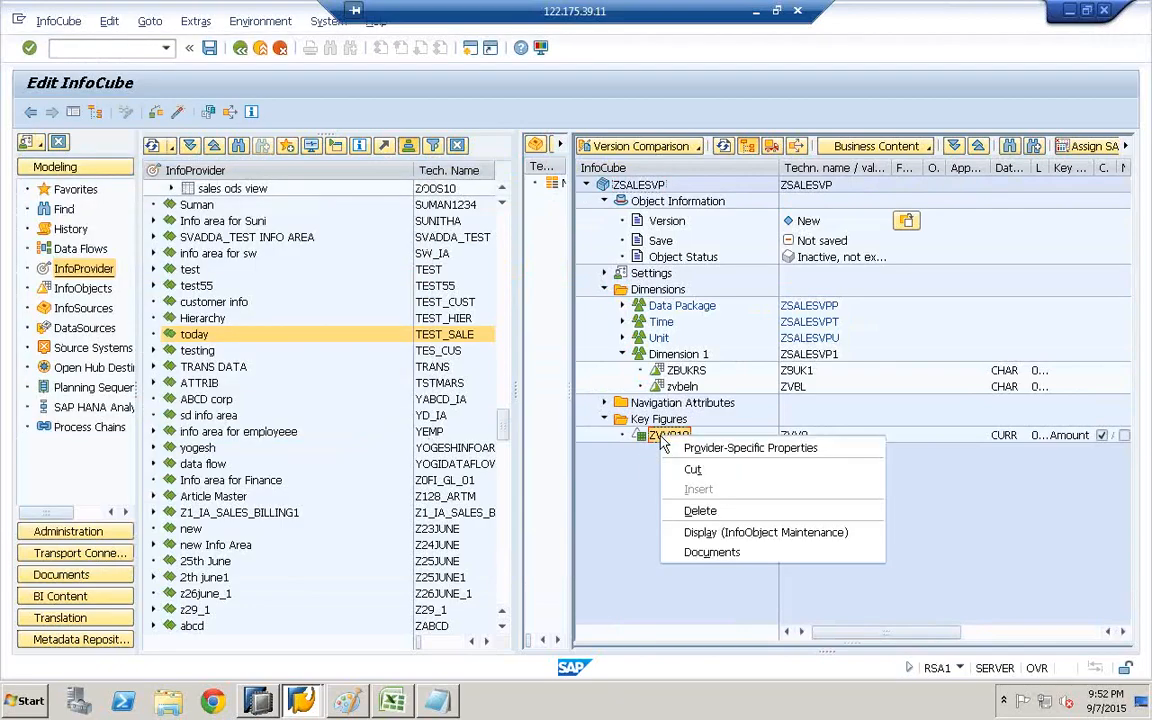
{"action": "left_click", "coordinate": [717, 455]}
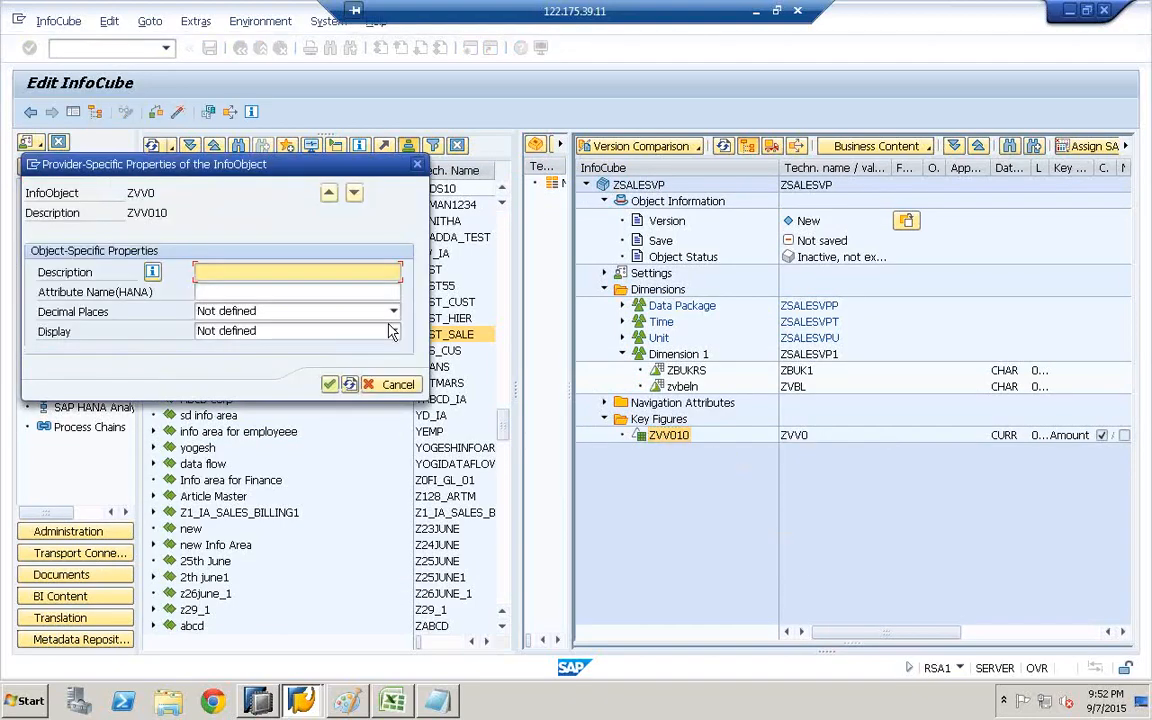
{"action": "left_click", "coordinate": [297, 289]}
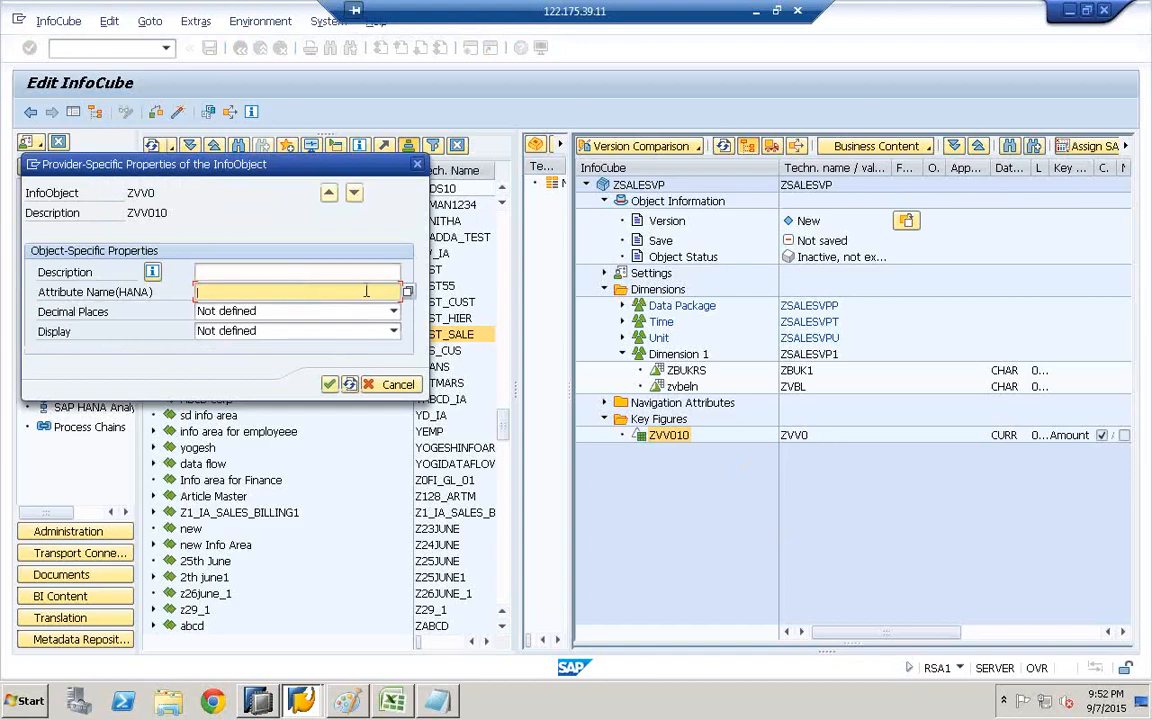
{"action": "left_click", "coordinate": [408, 293]}
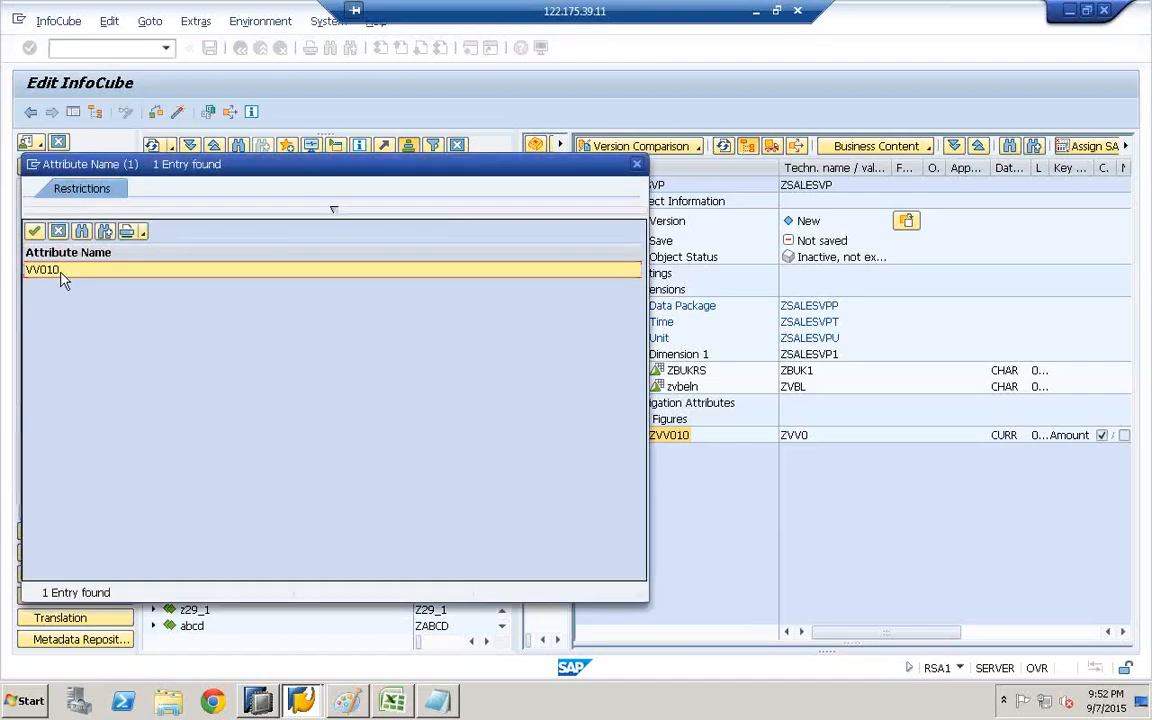
{"action": "double_click", "coordinate": [60, 279]}
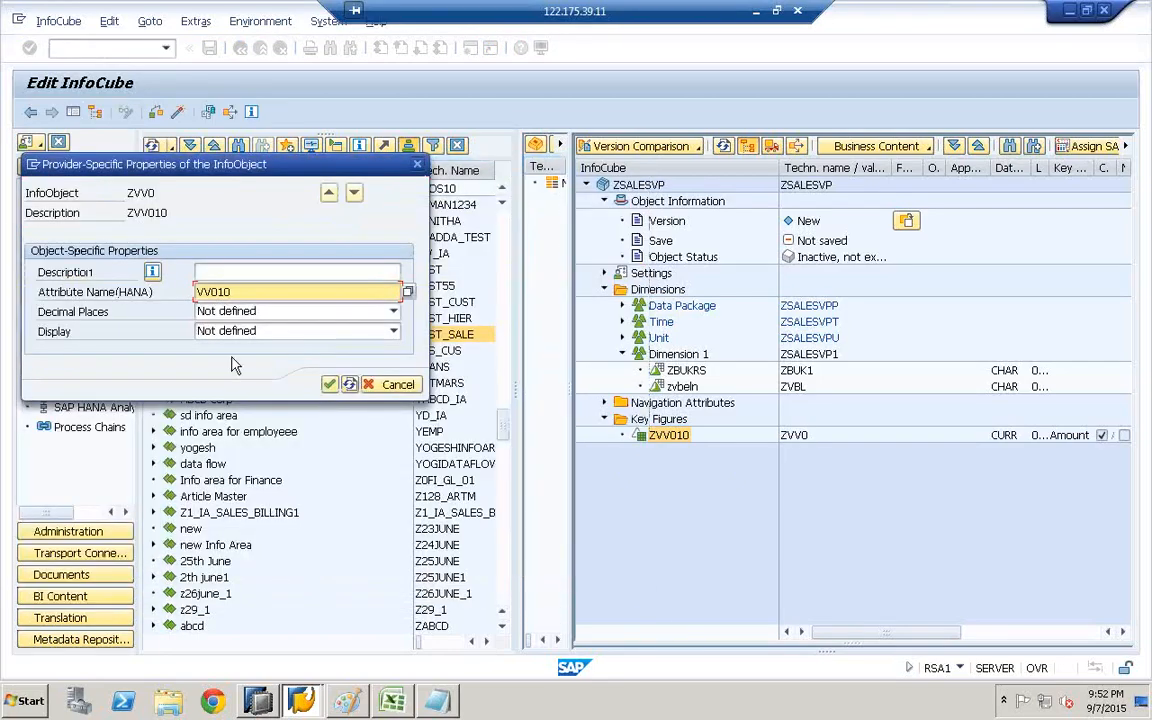
{"action": "left_click", "coordinate": [329, 384]}
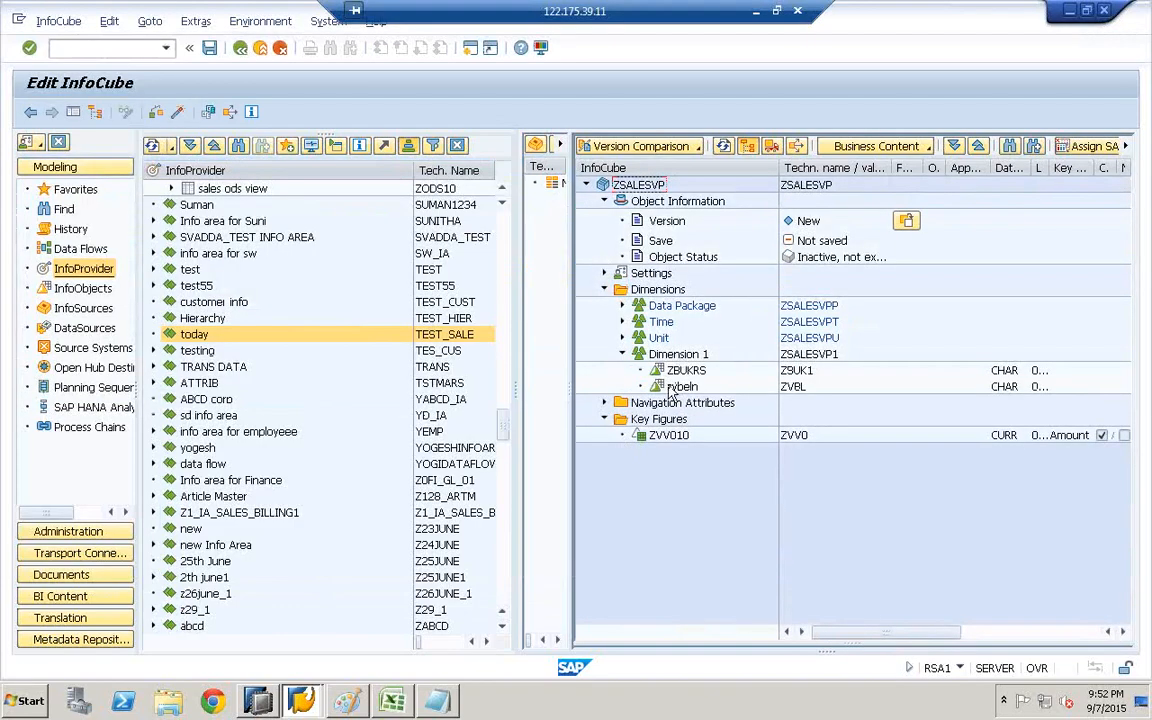
{"action": "left_click", "coordinate": [684, 371]}
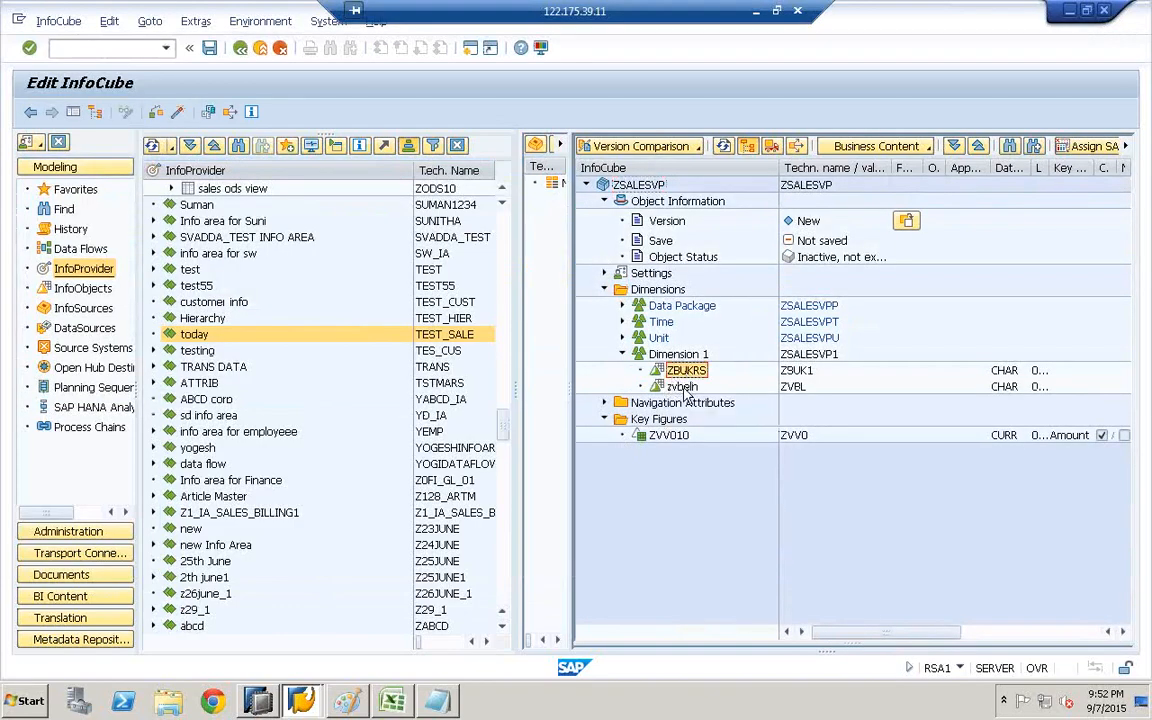
{"action": "left_click", "coordinate": [684, 388]}
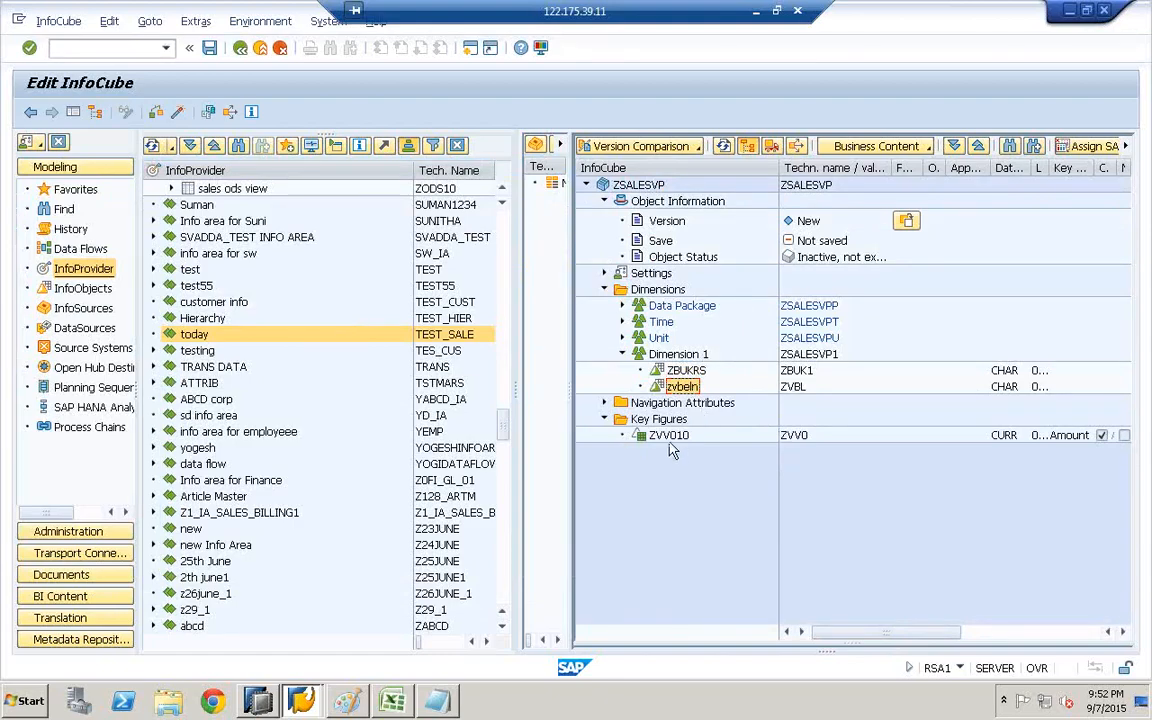
Activate ZSALESVP despite the decimal-places warnings, then select it in the today InfoArea tree.
{"action": "left_click", "coordinate": [180, 115]}
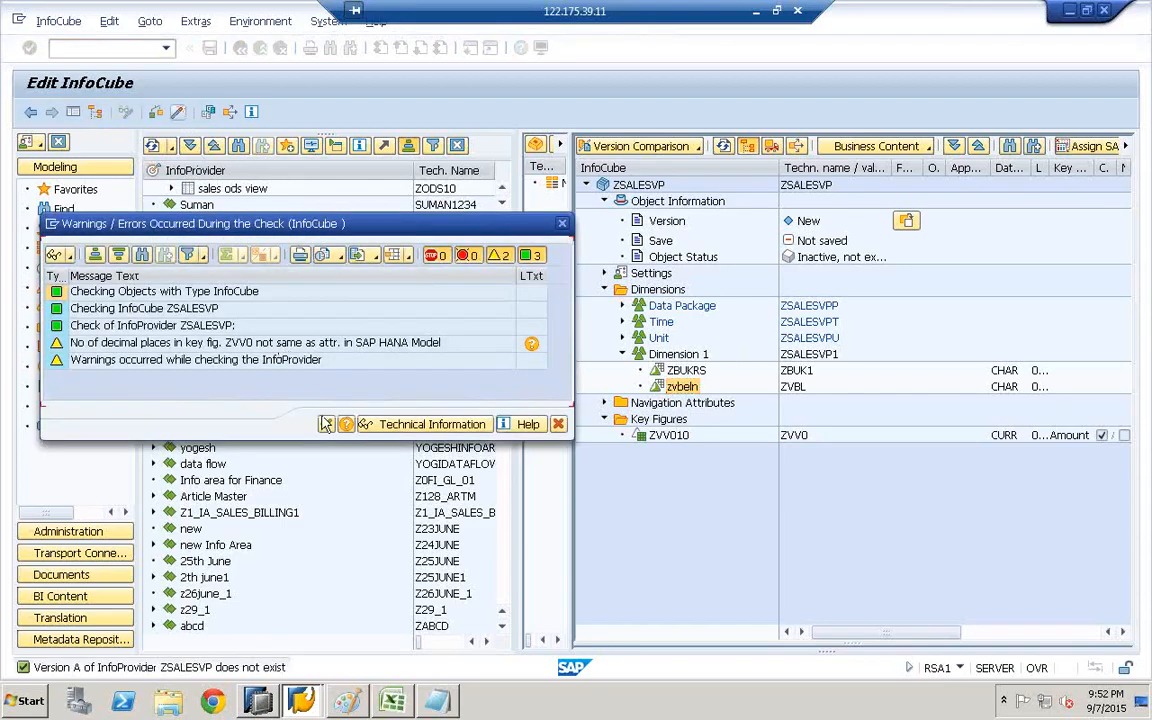
{"action": "left_click", "coordinate": [327, 425]}
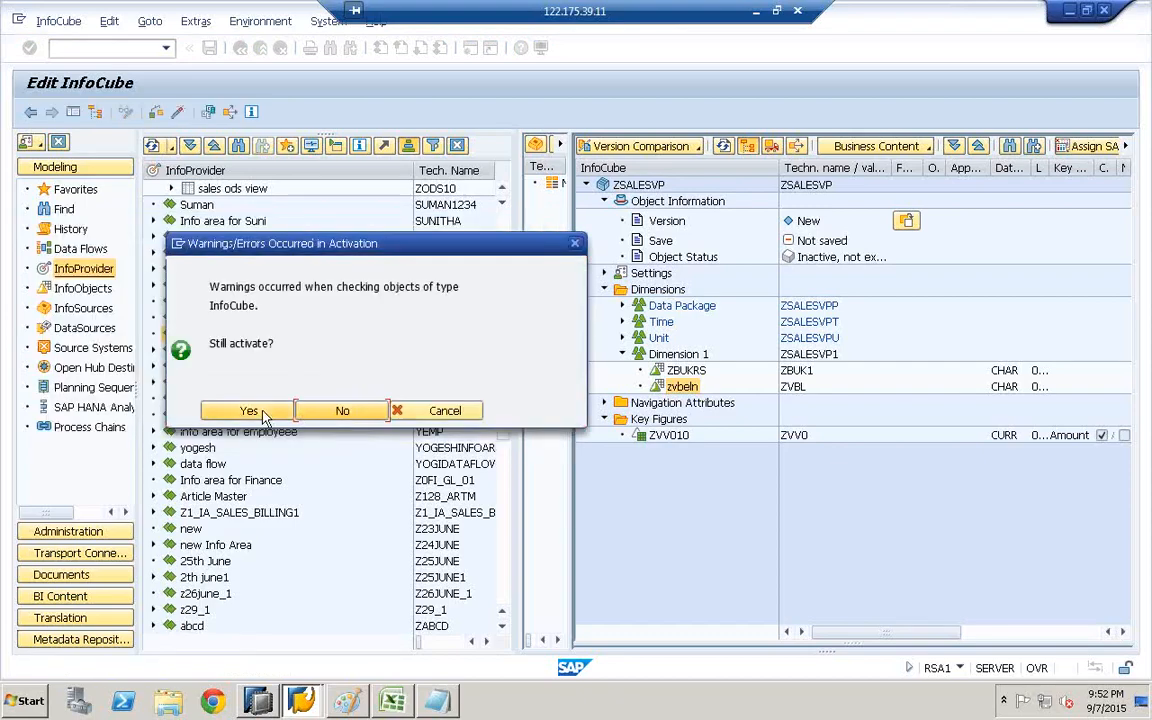
{"action": "left_click", "coordinate": [262, 412]}
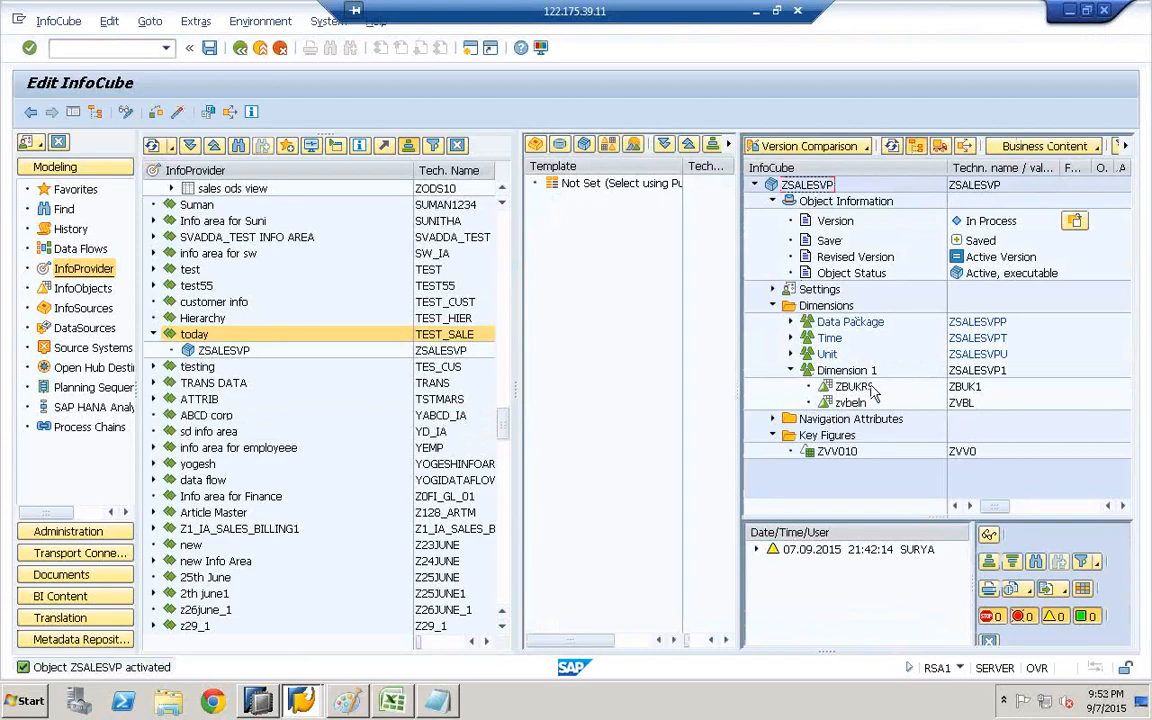
Select the newly activated ZSALESVP in the tree.
{"action": "left_click", "coordinate": [196, 355]}
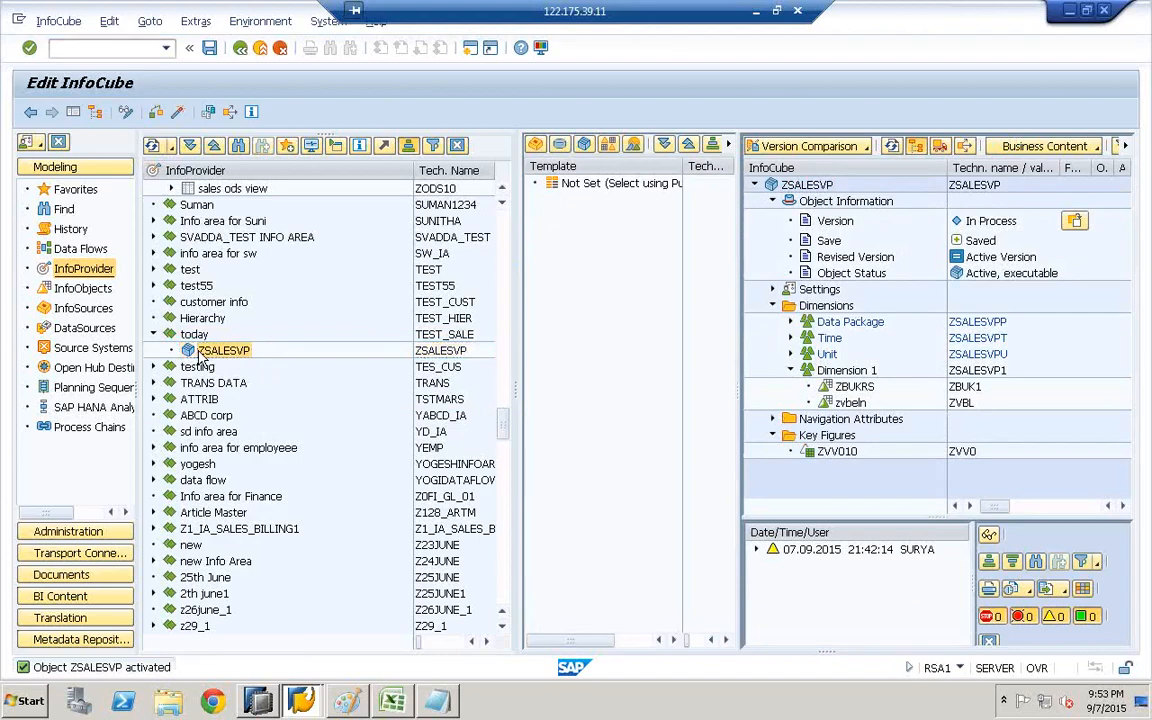
Open Display Data for ZSALESVP and include ZBUKRS among the output fields.
{"action": "right_click", "coordinate": [201, 355]}
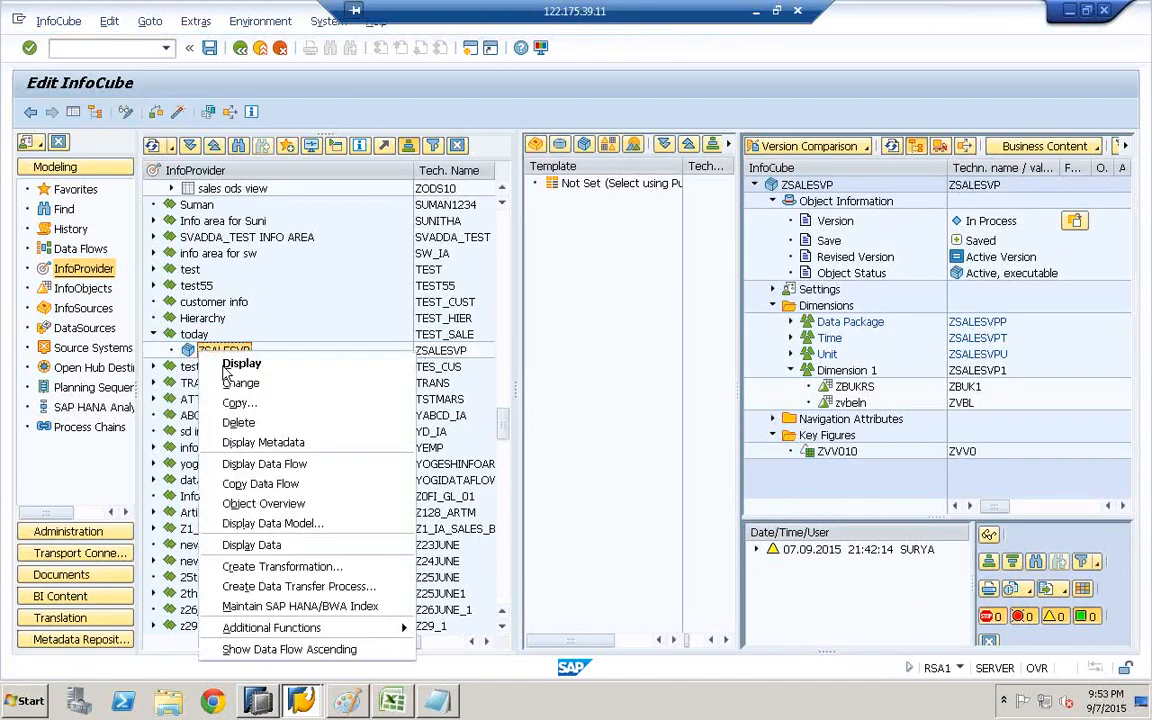
{"action": "left_click", "coordinate": [252, 546]}
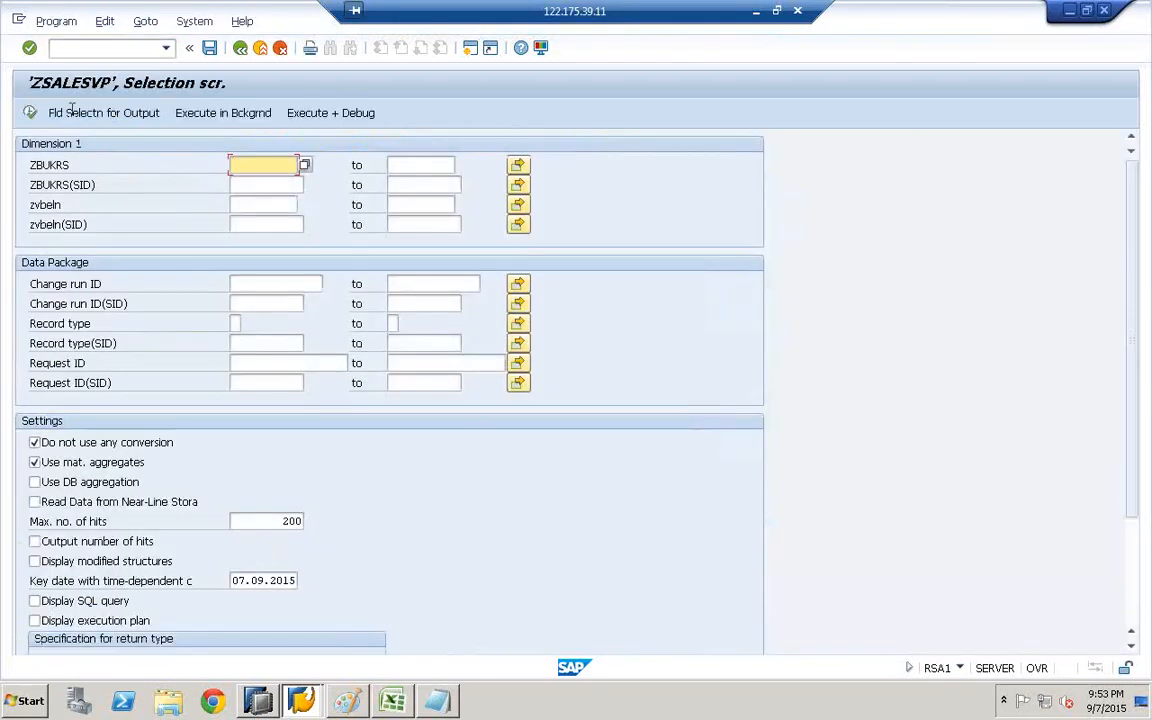
{"action": "left_click", "coordinate": [114, 116]}
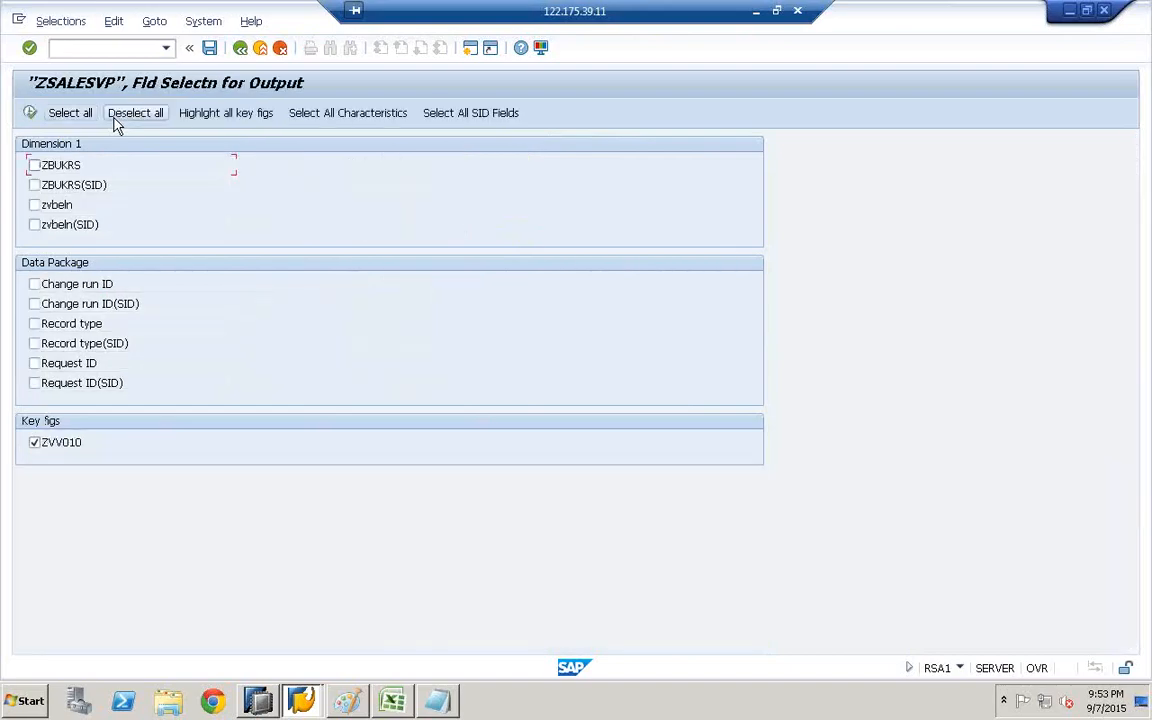
{"action": "left_click", "coordinate": [67, 170]}
Execute the display to list two rows and place HANA Studio's raw data alongside.
{"action": "left_click", "coordinate": [30, 113]}
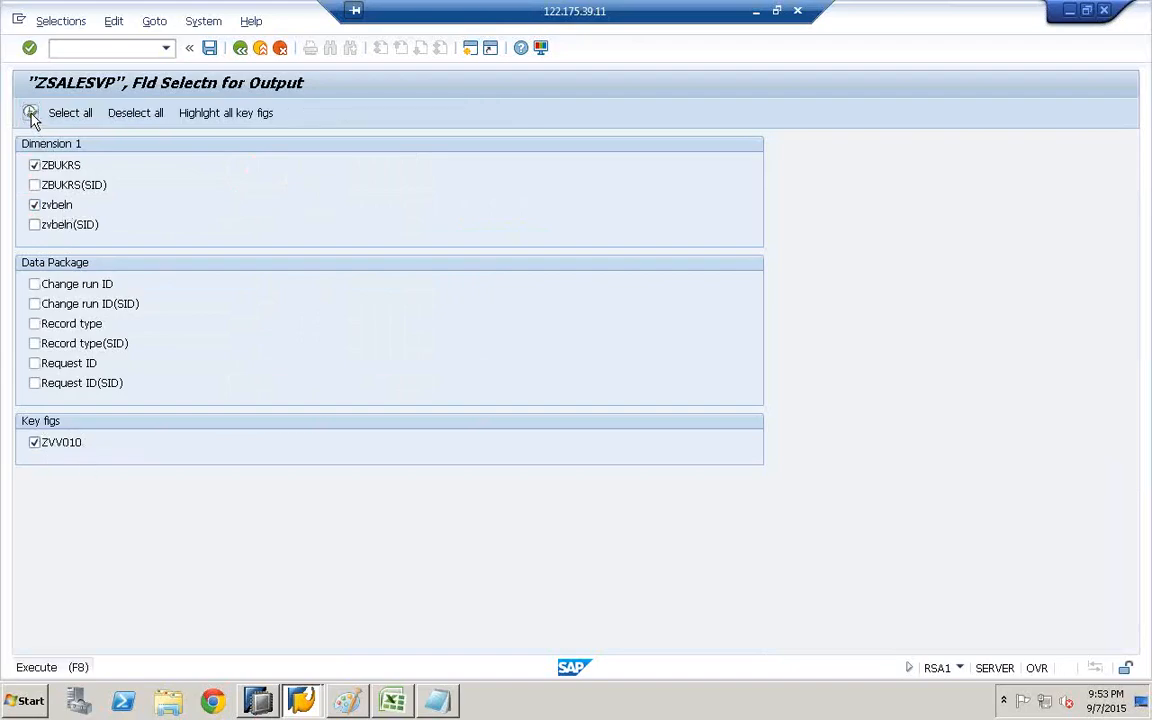
{"action": "left_click", "coordinate": [30, 113]}
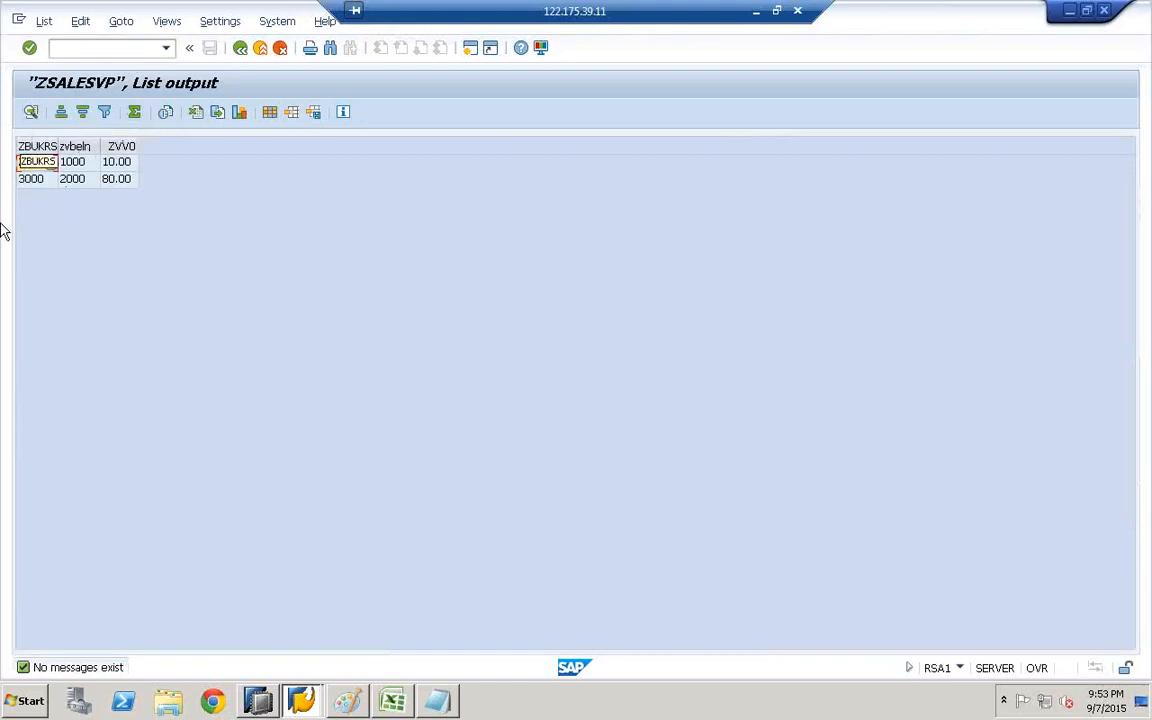
{"action": "left_click", "coordinate": [258, 702]}
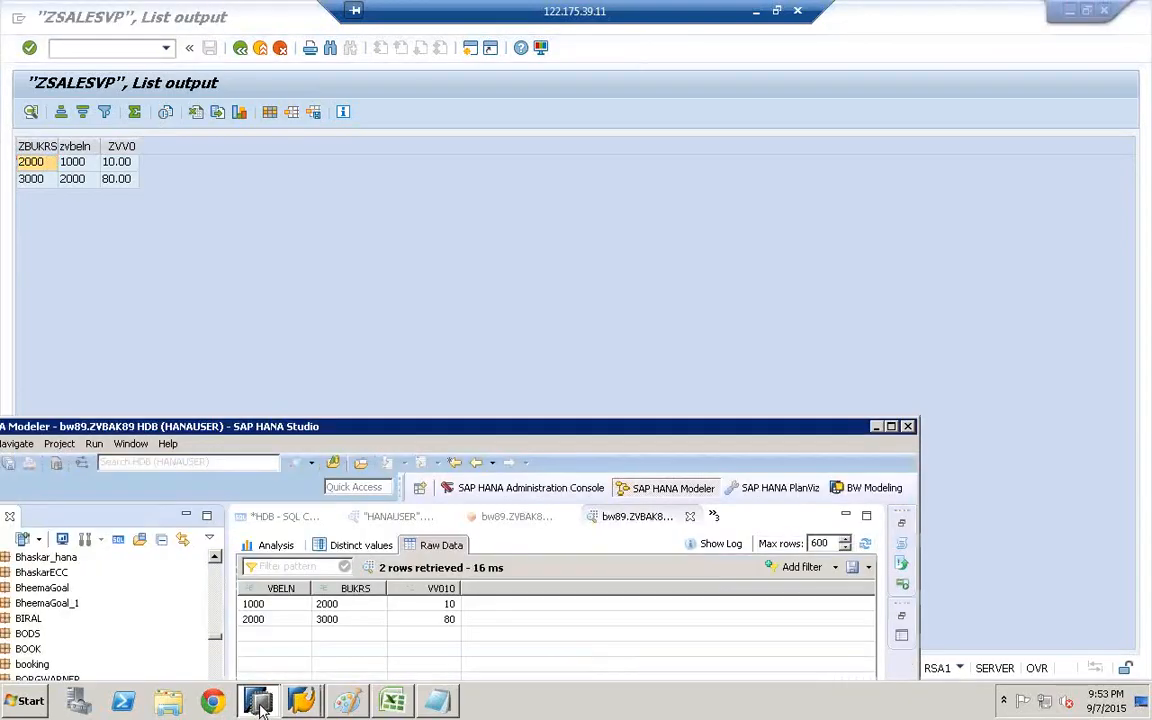
{"action": "left_click_drag", "start_coordinate": [340, 430], "coordinate": [611, 298]}
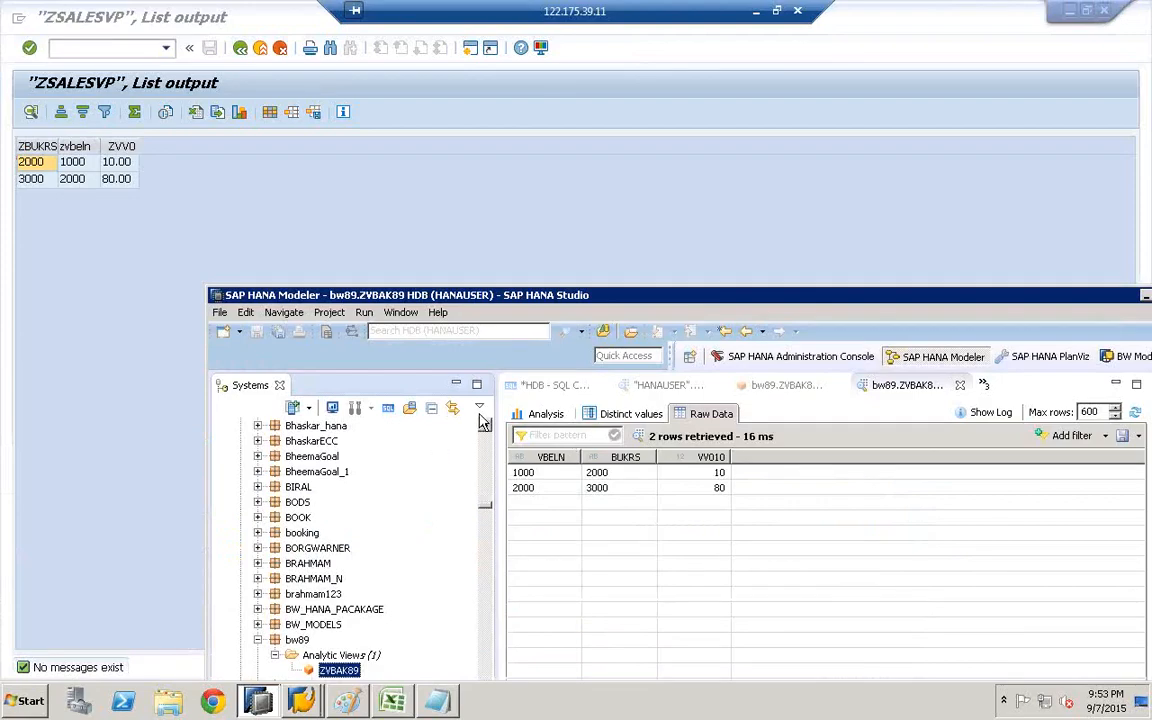
Expand Catalog > HANAUSER > Tables and bring up the Generate options for ZVBAK78.
{"action": "left_click_drag", "start_coordinate": [485, 462], "coordinate": [485, 430]}
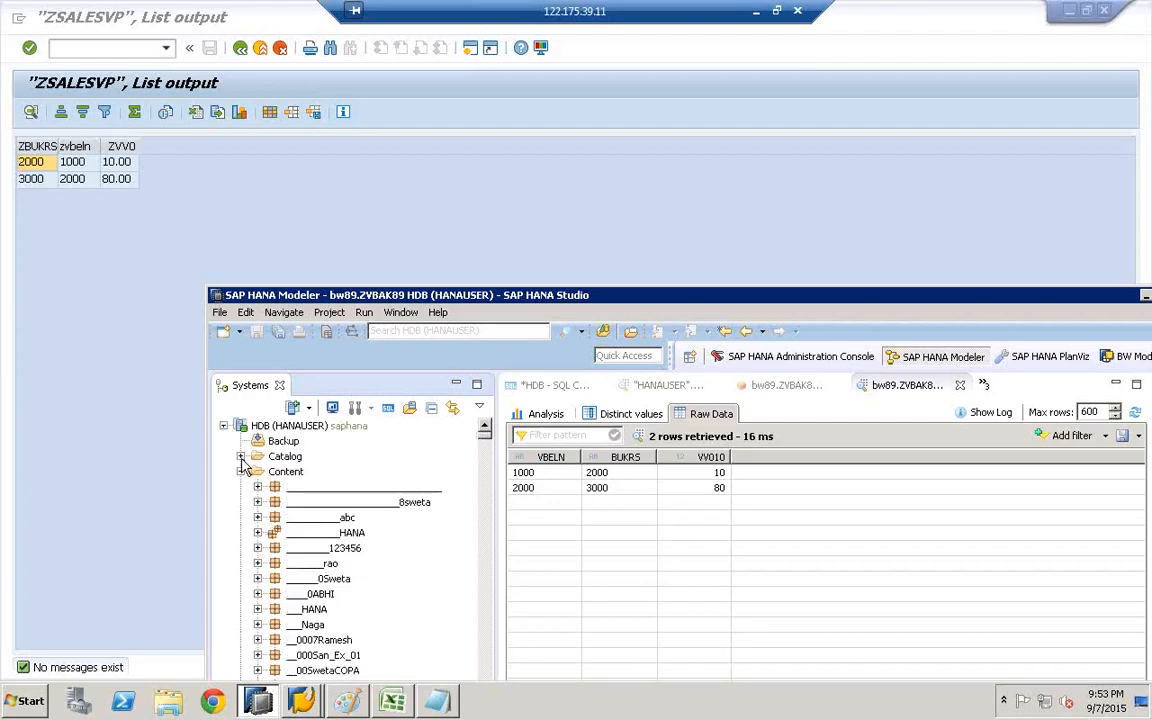
{"action": "left_click", "coordinate": [241, 458]}
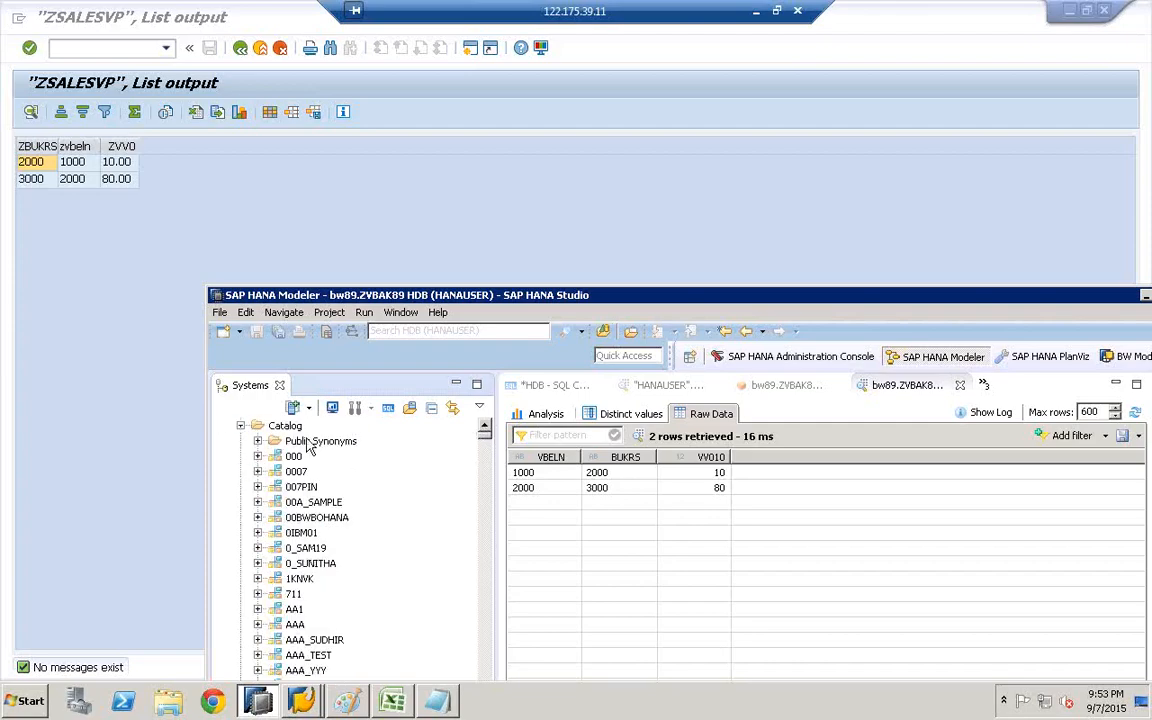
{"action": "left_click", "coordinate": [291, 524]}
{"action": "scroll", "coordinate": [293, 533], "scroll_direction": "down", "scroll_amount": 5}
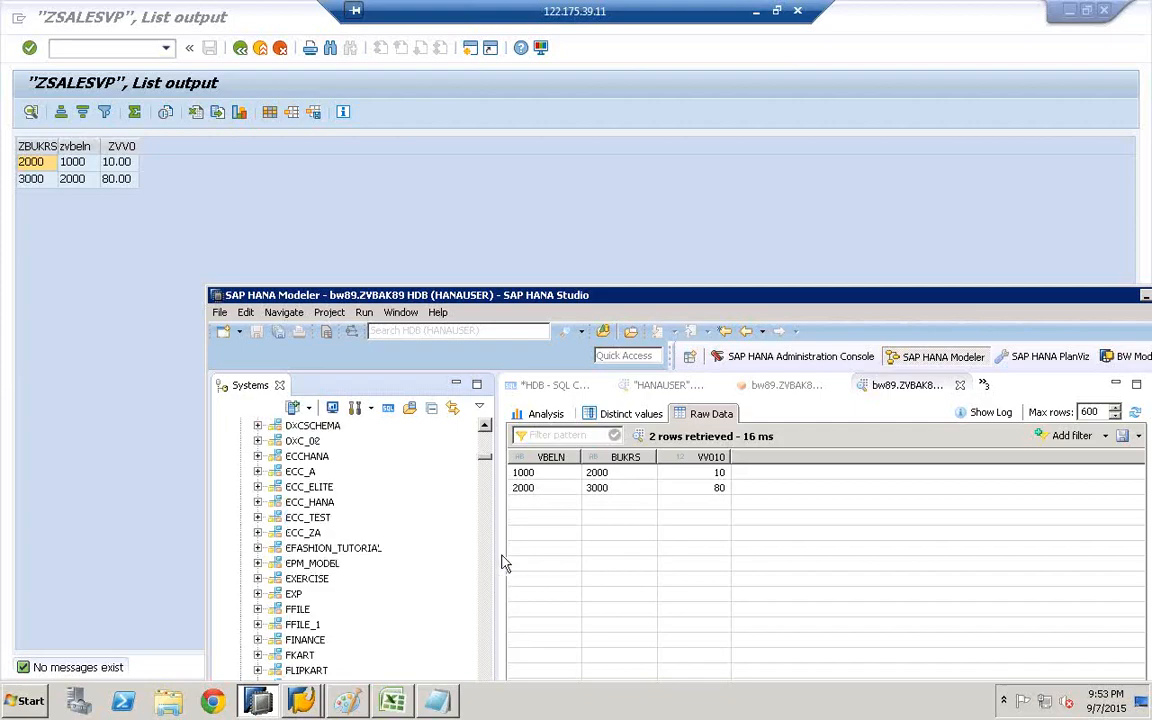
{"action": "left_click", "coordinate": [488, 610]}
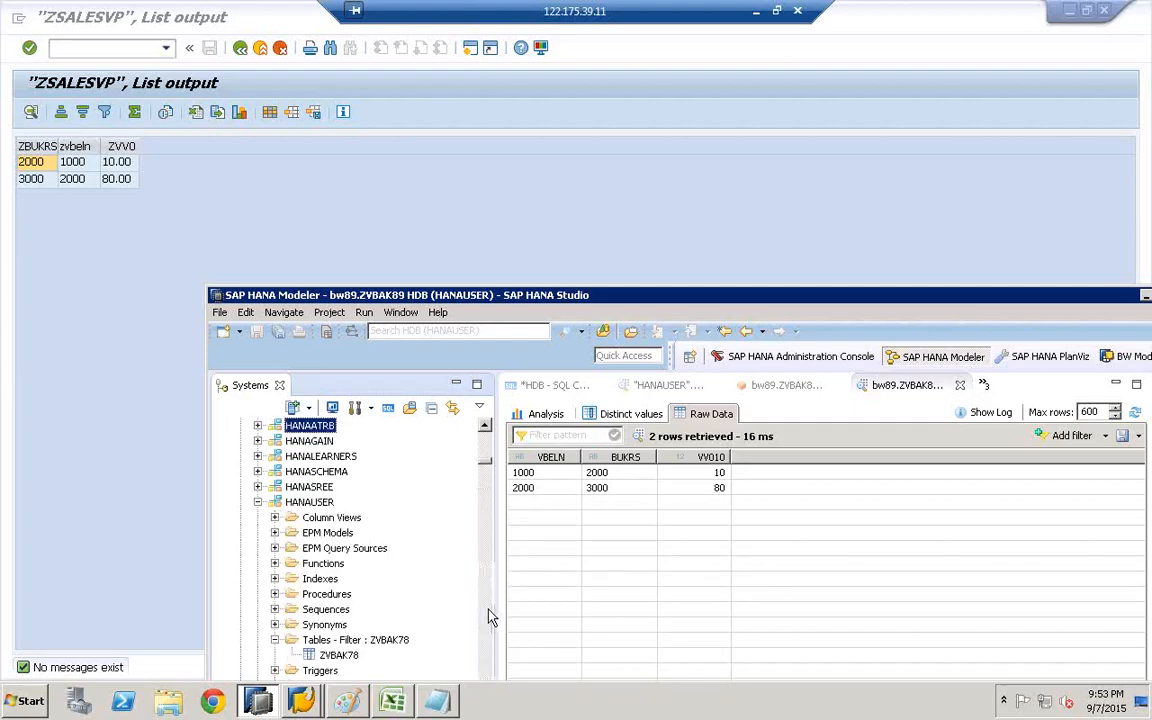
{"action": "left_click", "coordinate": [337, 656]}
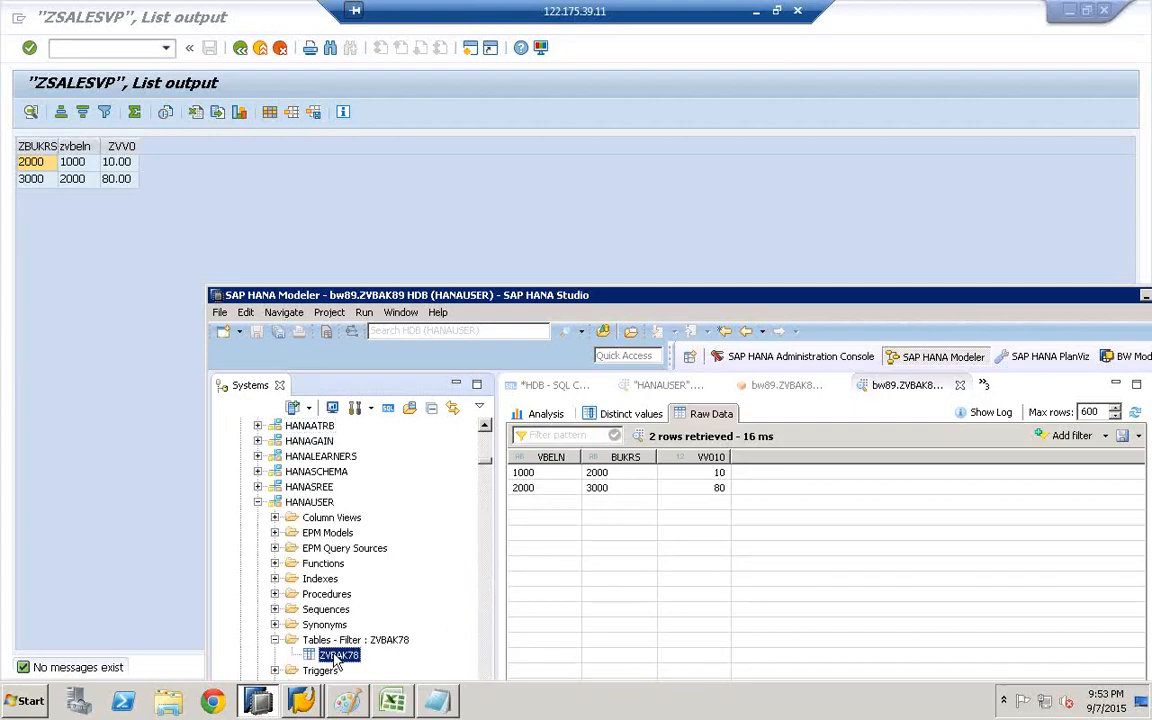
{"action": "right_click", "coordinate": [337, 660]}
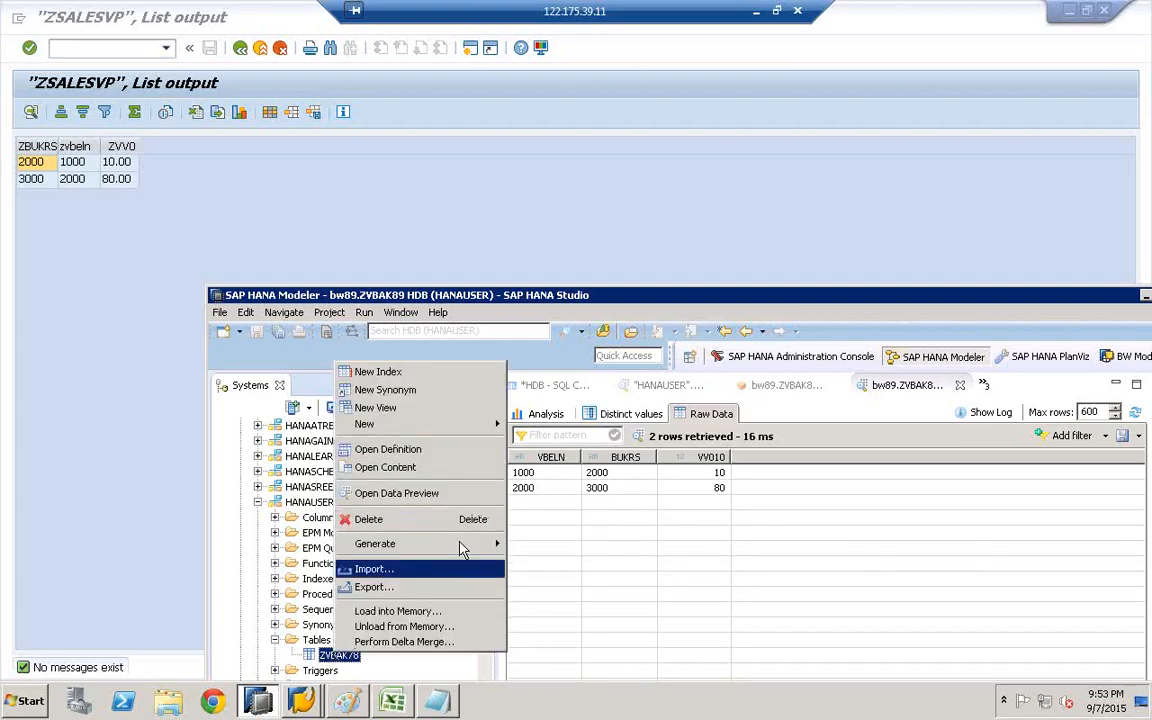
{"action": "mouse_move", "coordinate": [485, 551]}
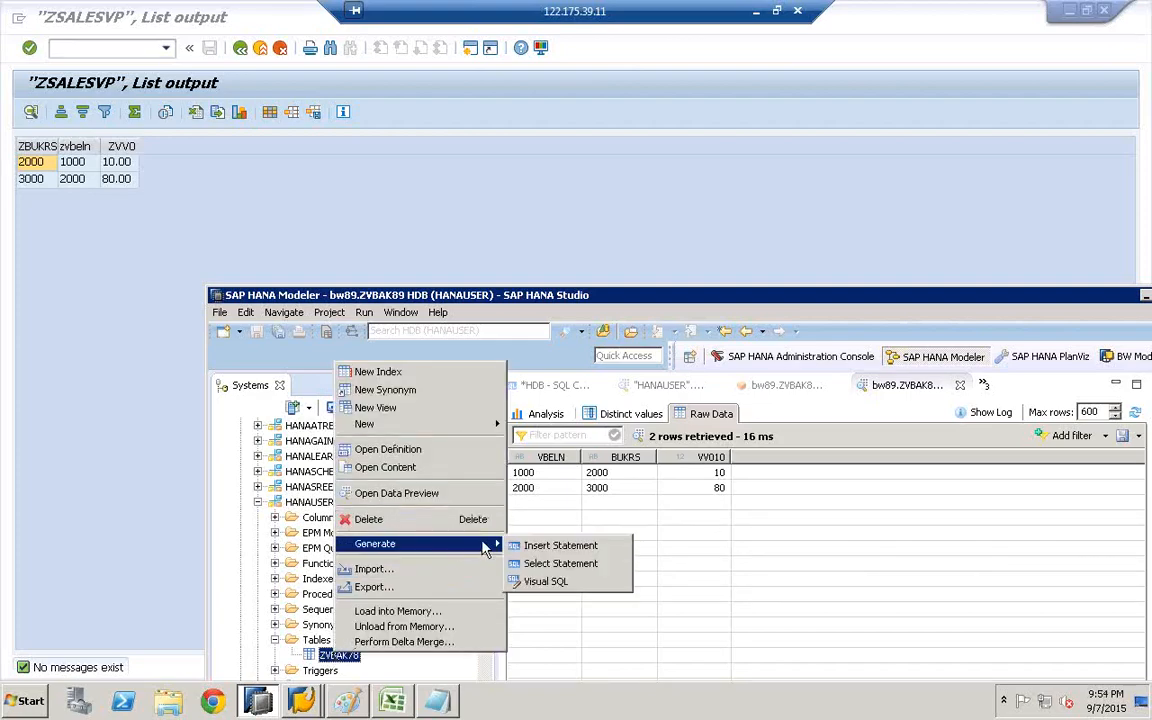
Generate an insert into ZVBAK78 with values '399', '45', 1, 3, then return SAP to the selection screen.
{"action": "left_click", "coordinate": [562, 546]}
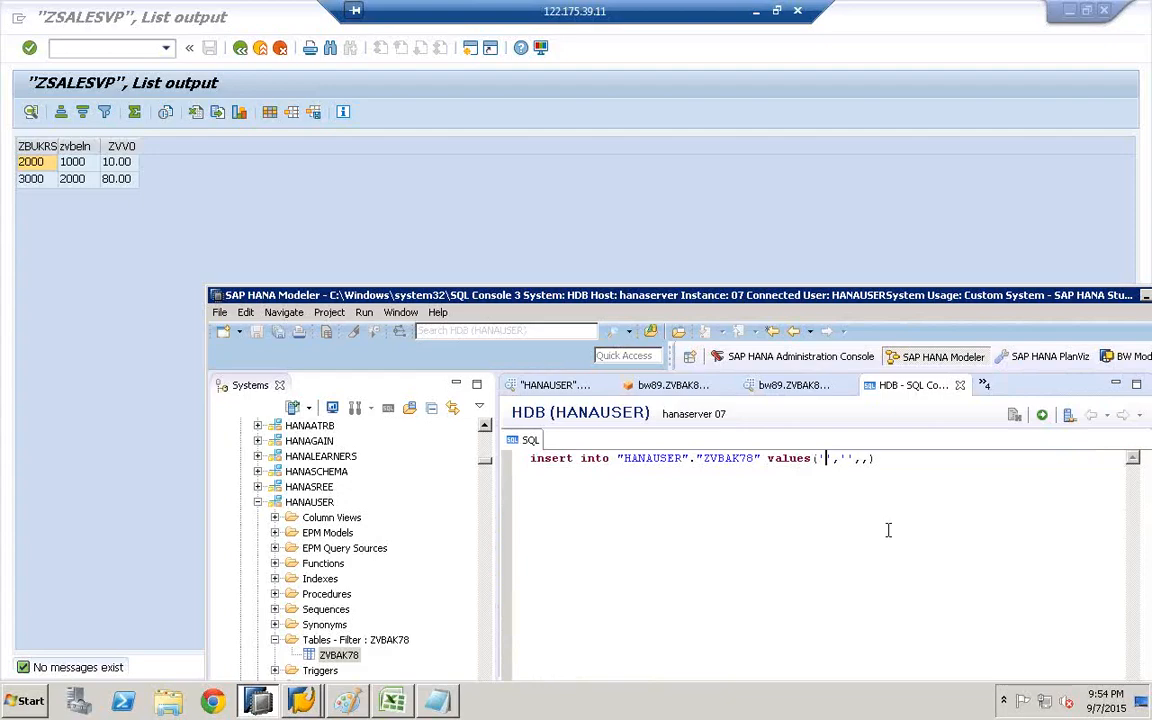
{"action": "type", "text": "399"}
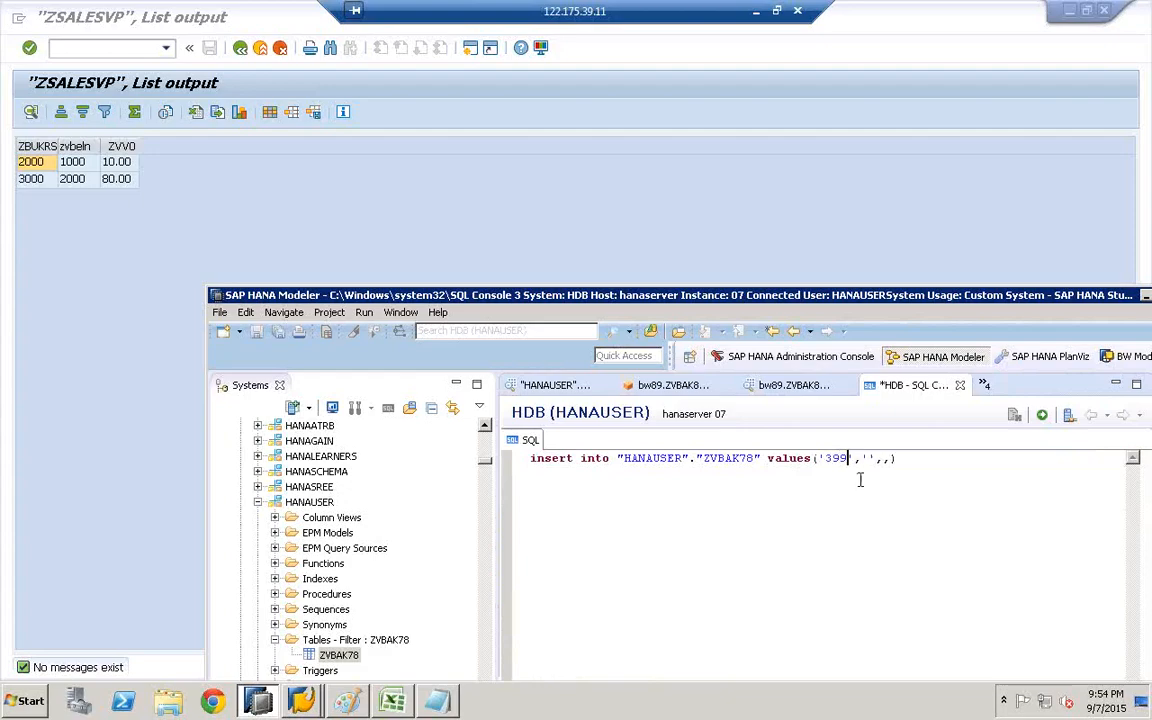
{"action": "left_click", "coordinate": [867, 459]}
{"action": "left_click", "coordinate": [898, 459]}
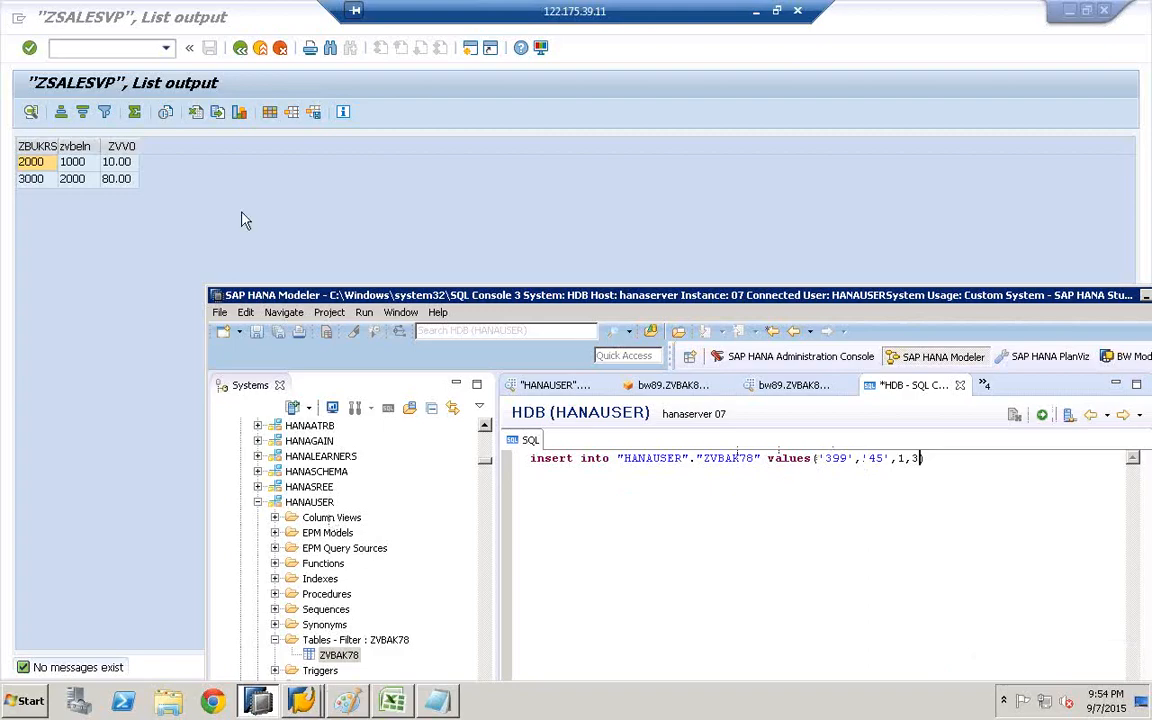
{"action": "left_click", "coordinate": [243, 51]}
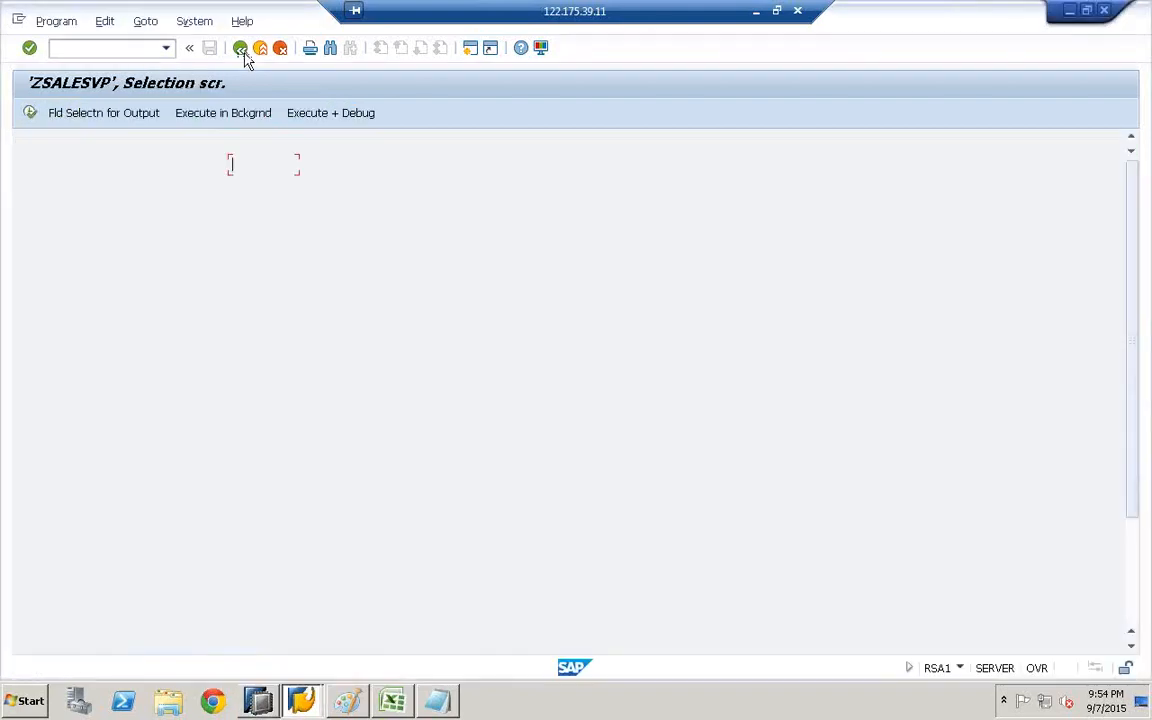
Rerun the ZSALESVP data display, then minimize HANA Studio, Paint and Excel.
{"action": "left_click", "coordinate": [30, 113]}
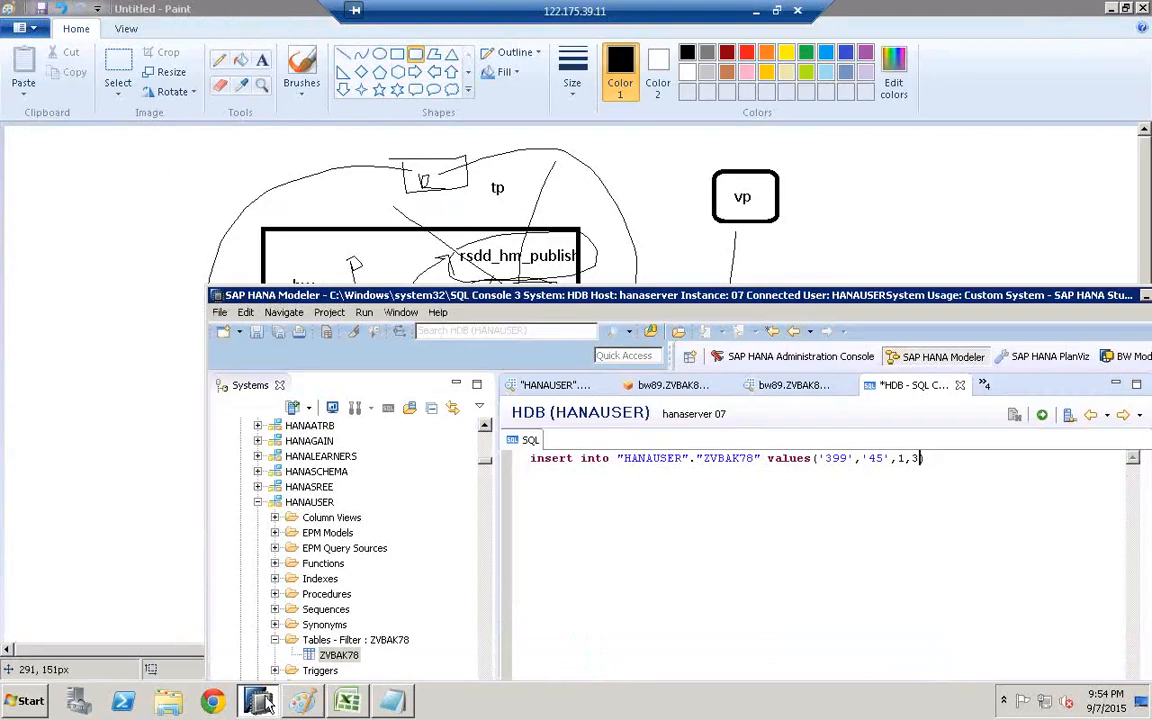
{"action": "left_click", "coordinate": [262, 702]}
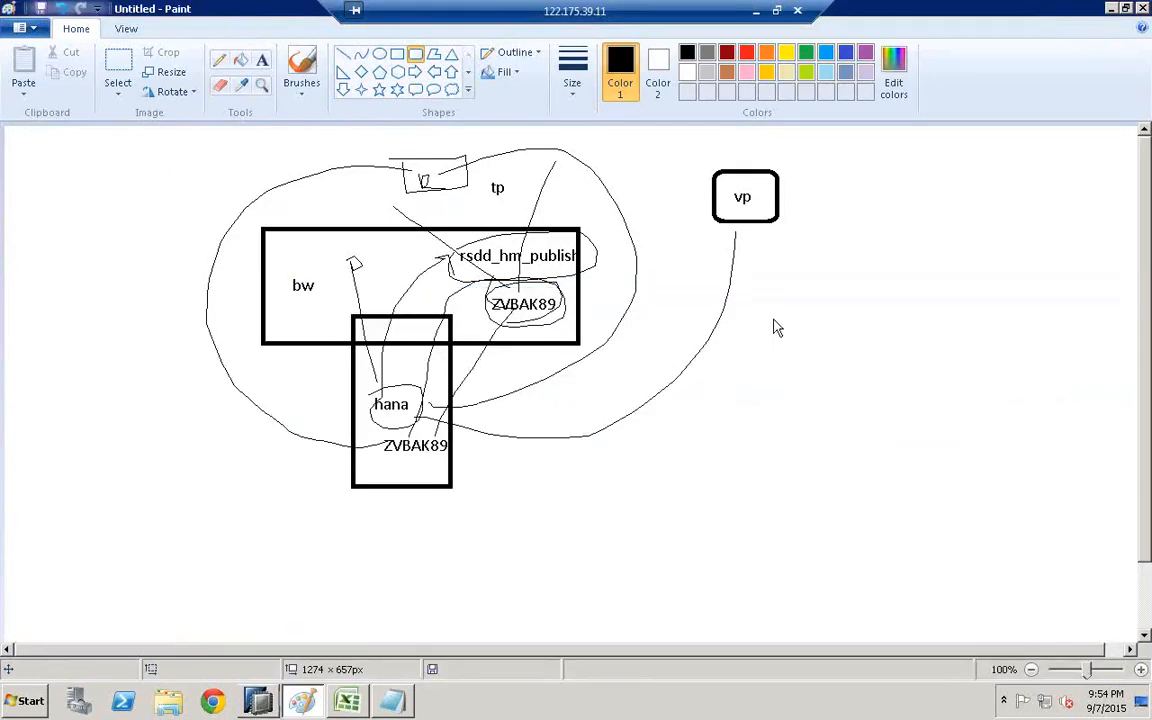
{"action": "left_click", "coordinate": [1117, 17]}
{"action": "left_click", "coordinate": [1117, 17]}
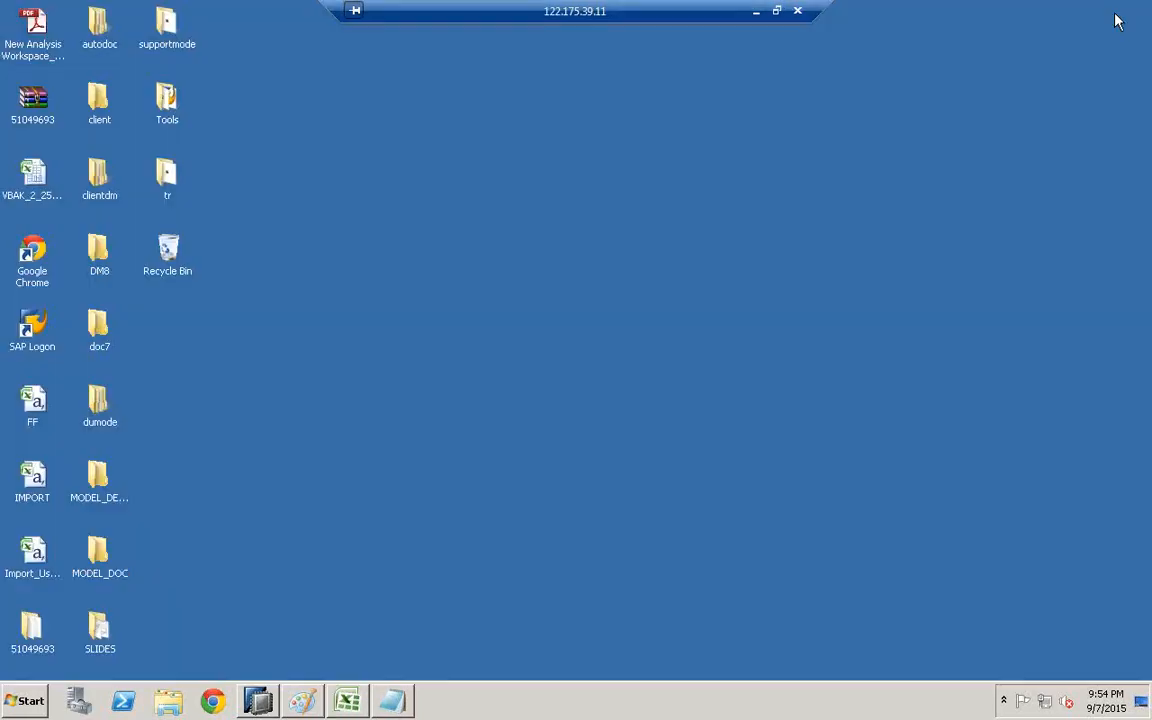
Log on to BW7.4 from SAP Logon with user name and password, then run rsa1.
{"action": "double_click", "coordinate": [34, 340]}
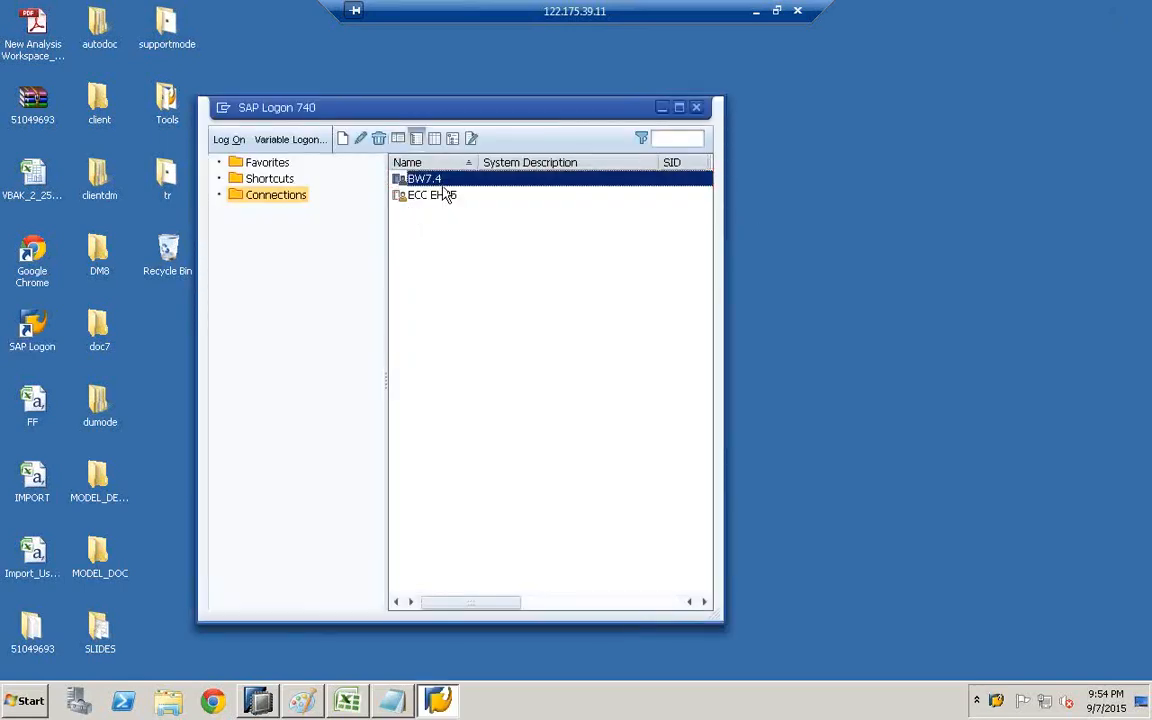
{"action": "right_click", "coordinate": [443, 188]}
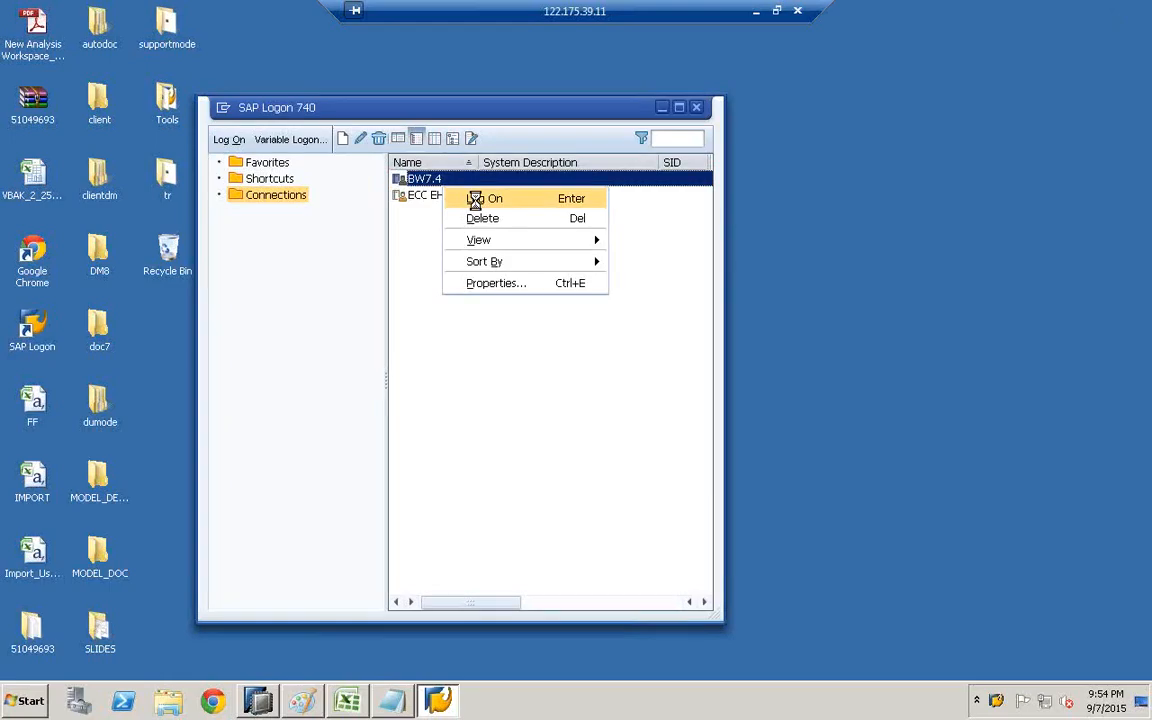
{"action": "left_click", "coordinate": [476, 198]}
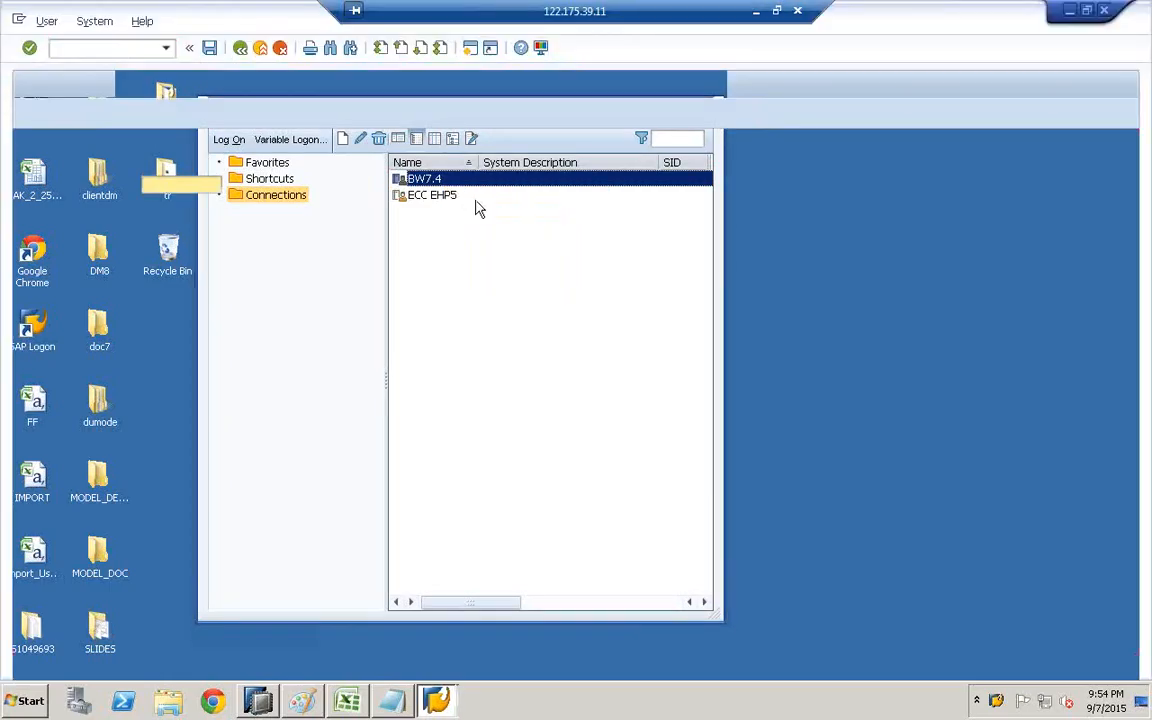
{"action": "type", "text": "sur"}
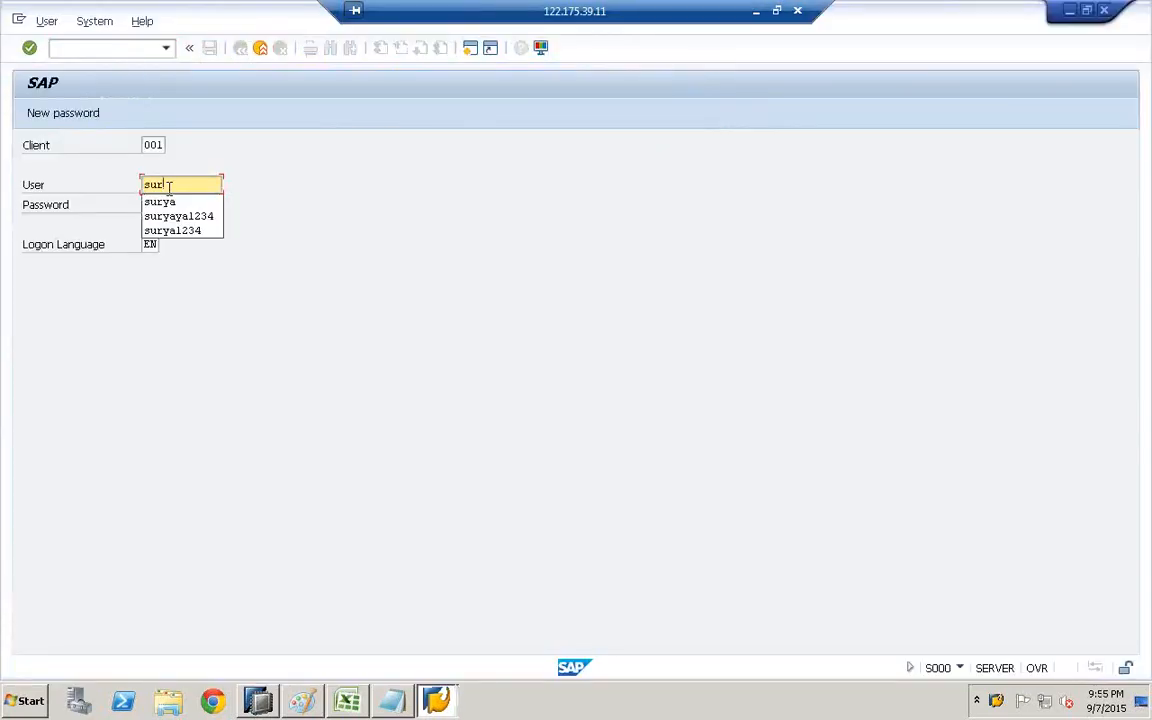
{"action": "type", "text": "ya"}
{"action": "left_click", "coordinate": [180, 203]}
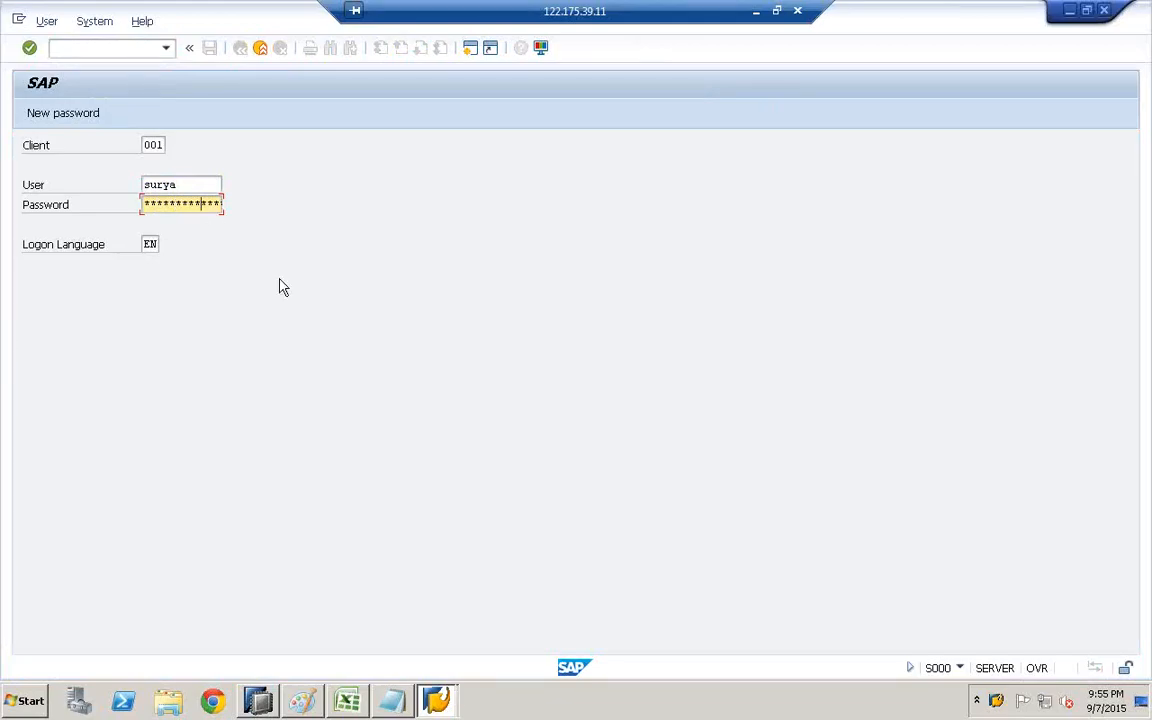
{"action": "key", "text": "Return"}
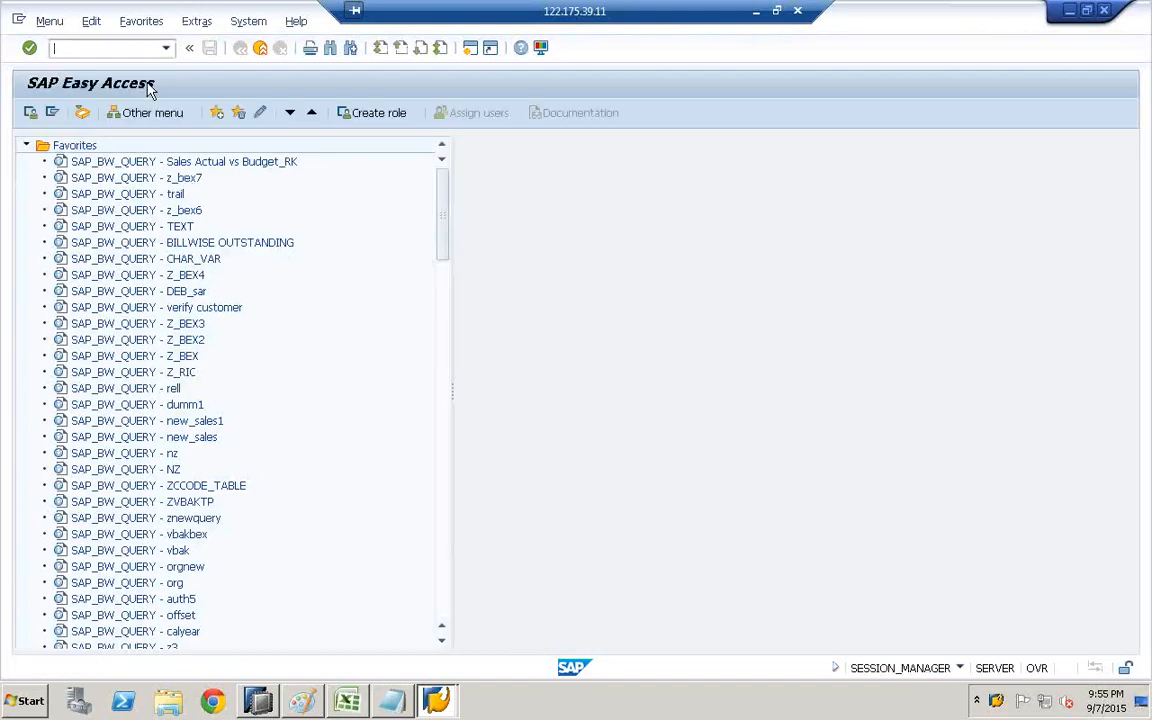
{"action": "type", "text": "rsa1"}
{"action": "key", "text": "Return"}
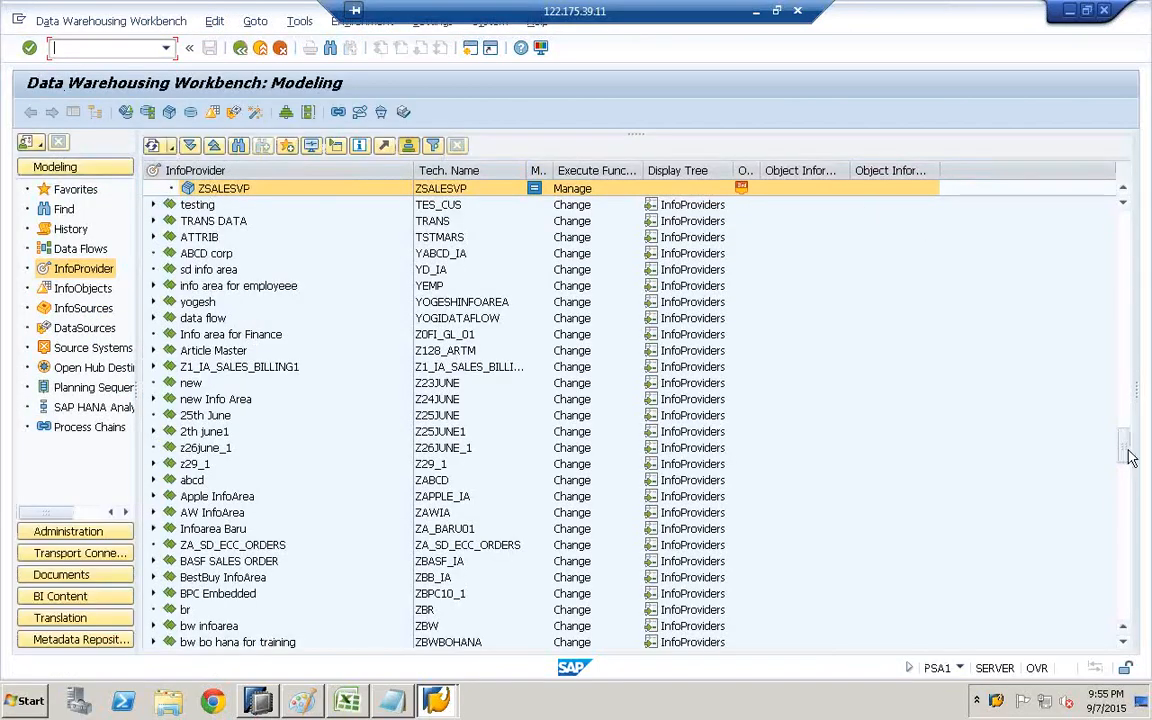
Open Display Data for ZSALESVP and tick ZBUKRS and zvbeln as output fields.
{"action": "scroll", "coordinate": [1124, 442], "scroll_direction": "up", "scroll_amount": 3}
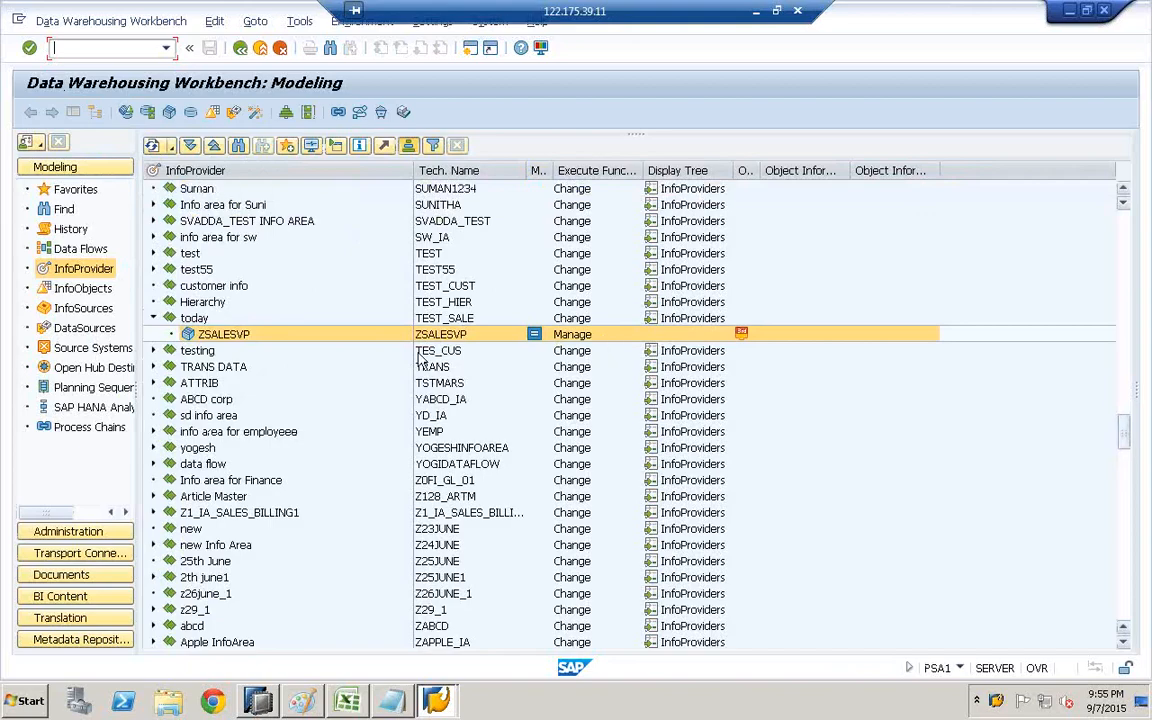
{"action": "right_click", "coordinate": [195, 340]}
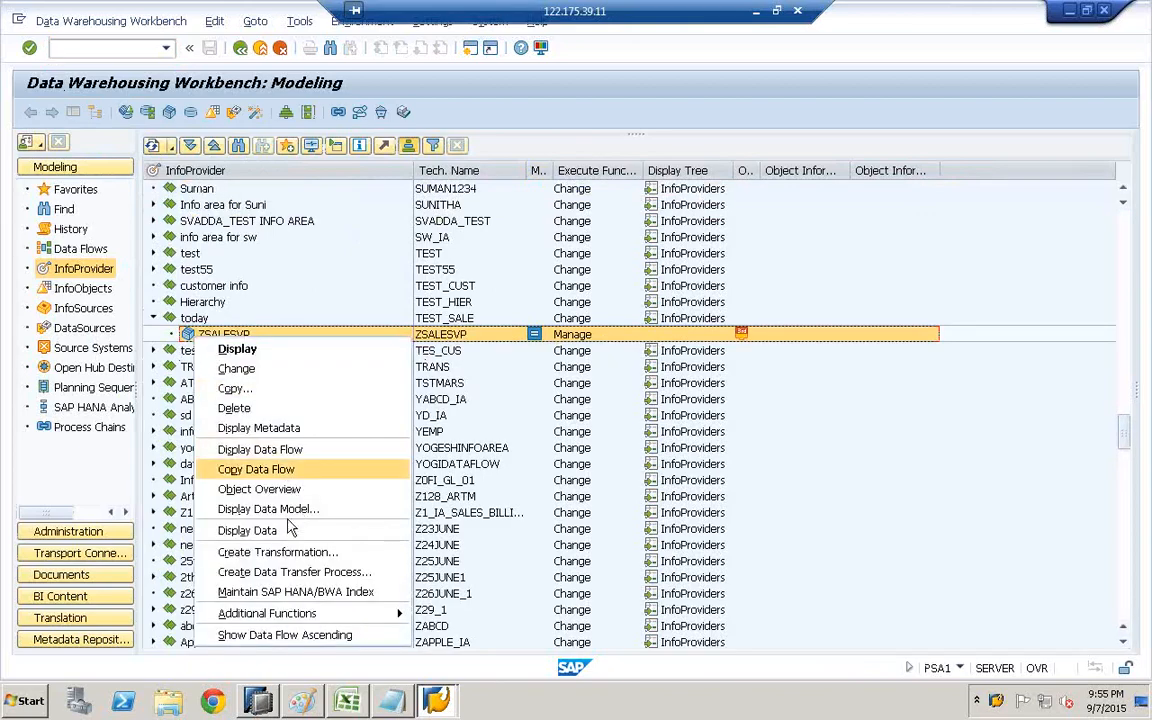
{"action": "left_click", "coordinate": [258, 535]}
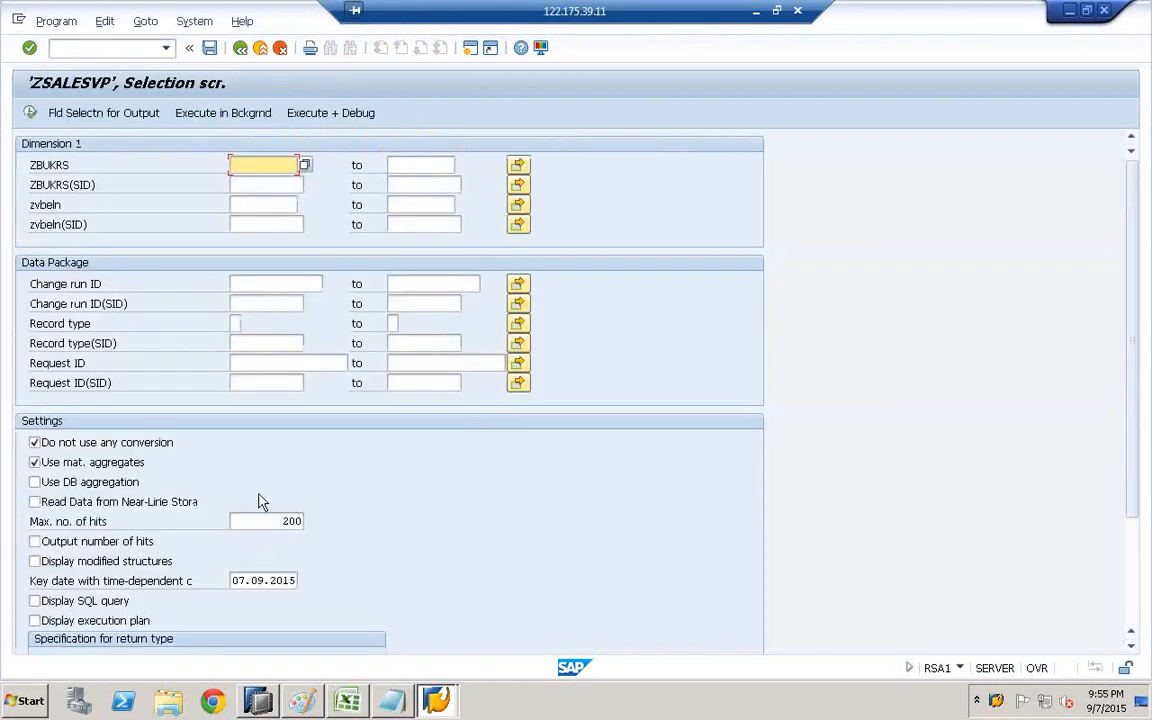
{"action": "left_click", "coordinate": [101, 114]}
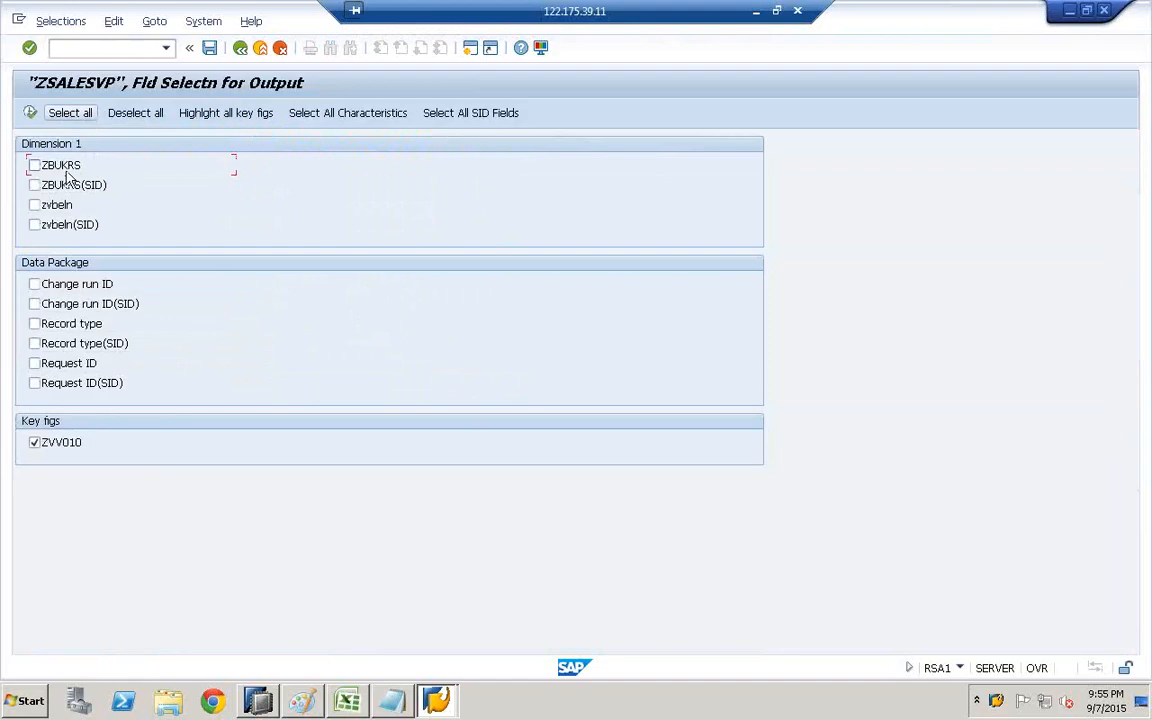
{"action": "left_click", "coordinate": [60, 165]}
{"action": "left_click", "coordinate": [60, 206]}
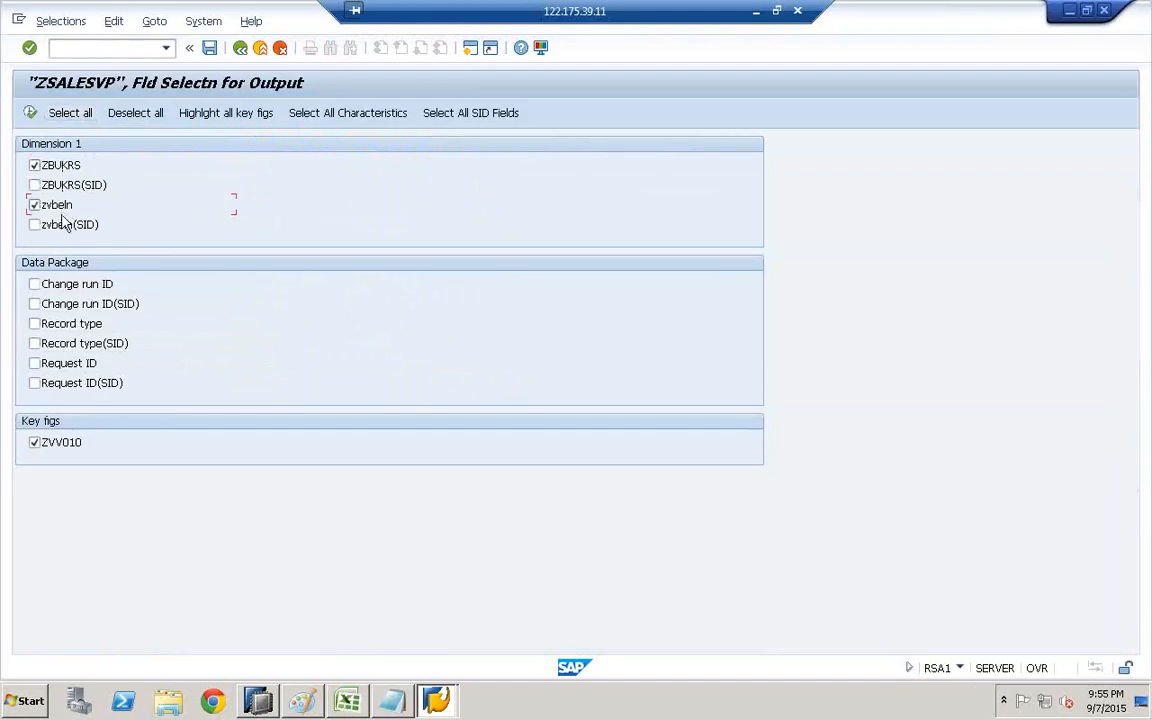
Execute the display, mark the new 45/399/1.00 row, and bring up HANA's insert statement.
{"action": "left_click", "coordinate": [31, 113]}
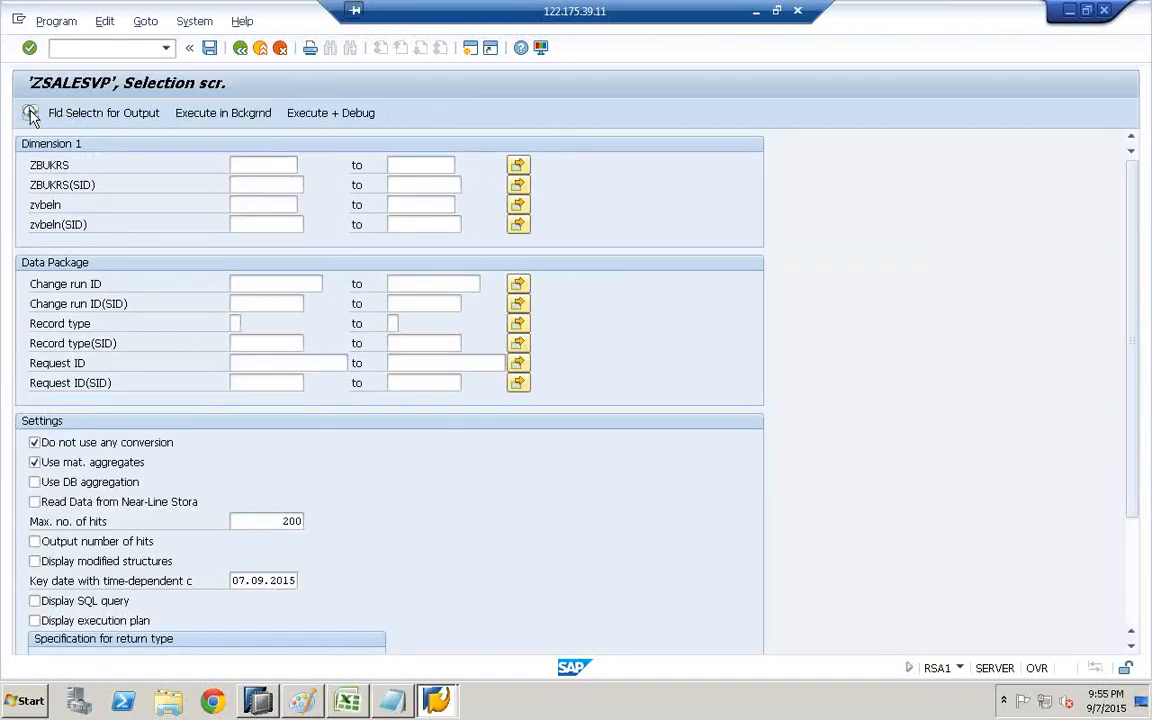
{"action": "left_click", "coordinate": [31, 113]}
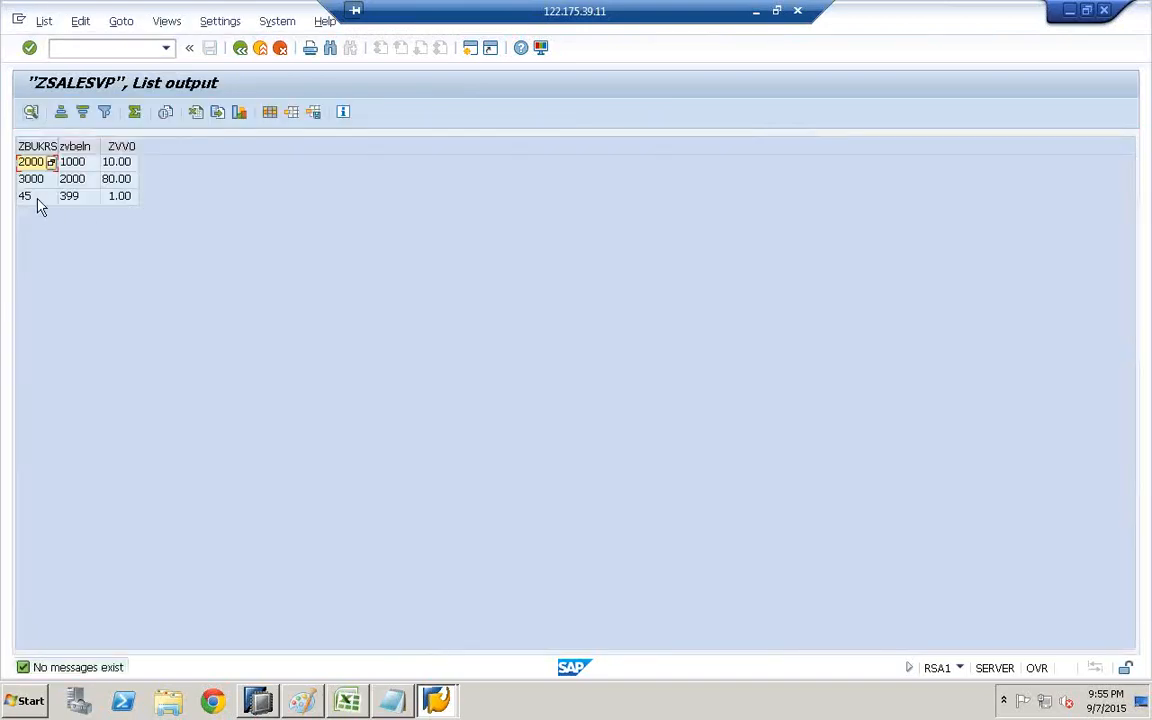
{"action": "left_click", "coordinate": [38, 199]}
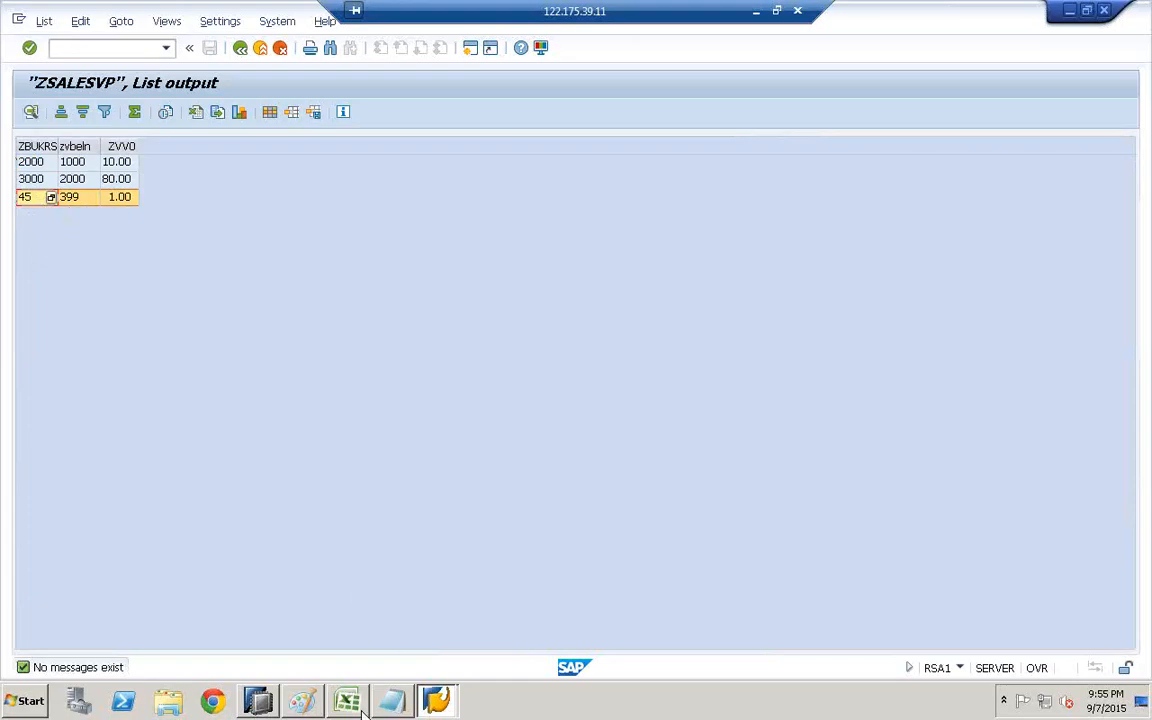
{"action": "left_click", "coordinate": [275, 703]}
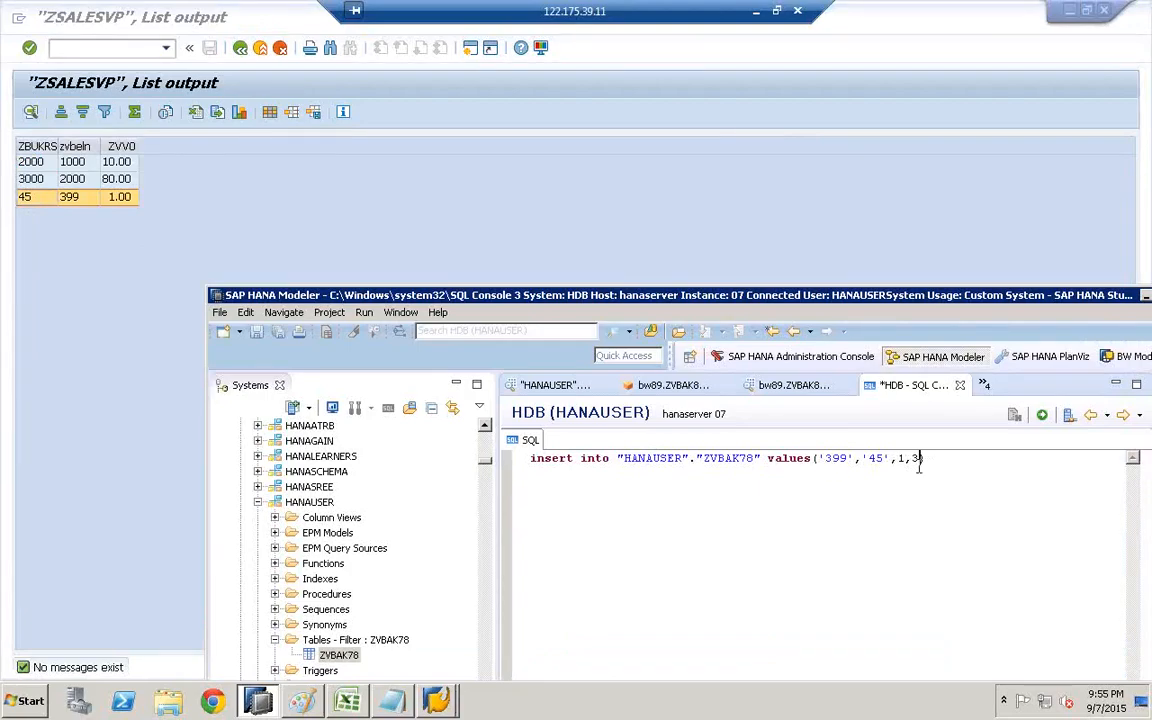
Move the HANA window aside, go back to the Modeling tree, and switch to Paint.
{"action": "left_click_drag", "start_coordinate": [1068, 303], "coordinate": [743, 316]}
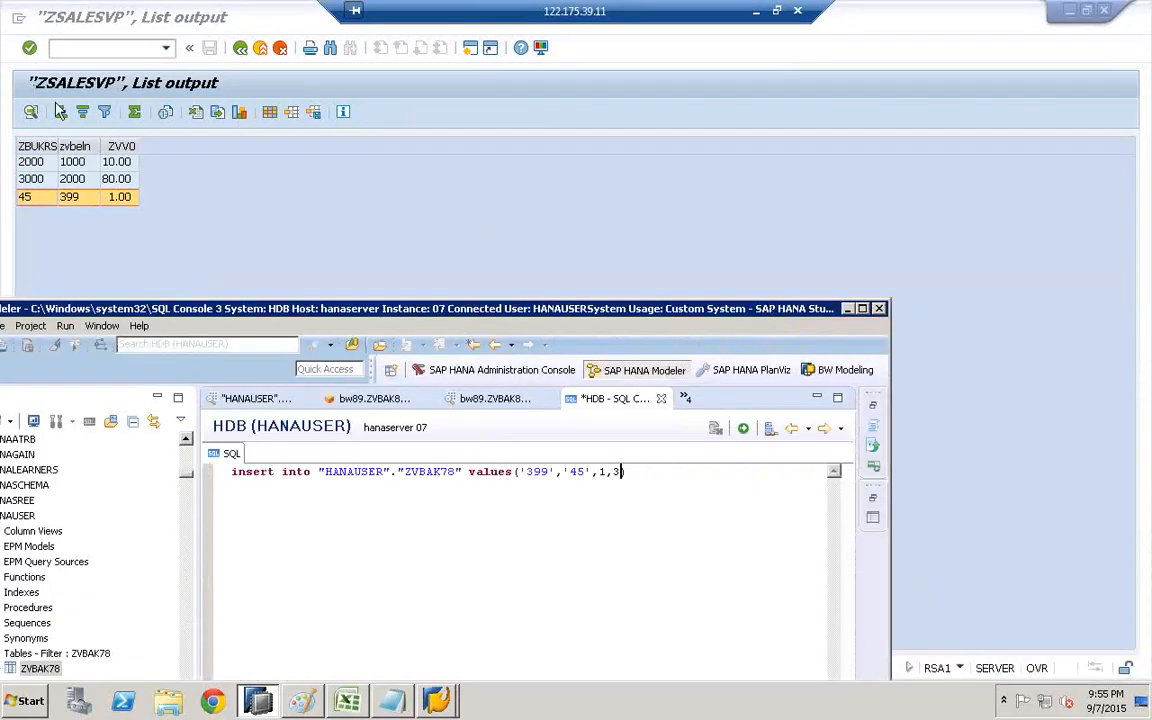
{"action": "left_click", "coordinate": [242, 50]}
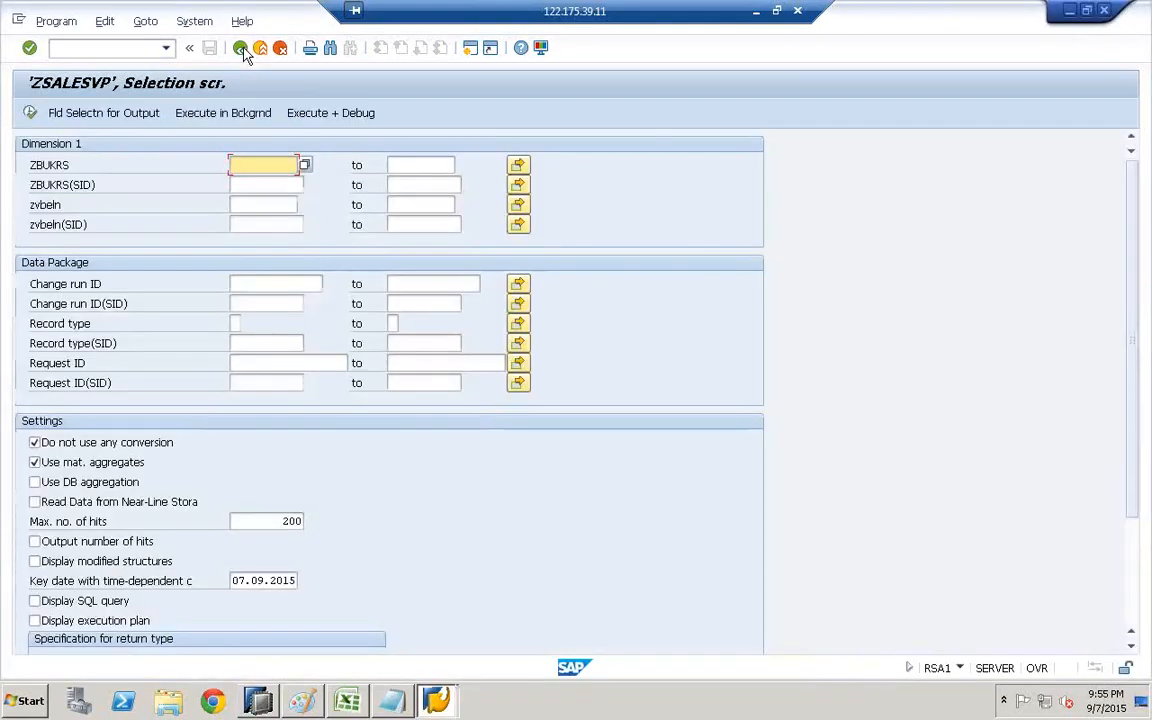
{"action": "left_click", "coordinate": [242, 50]}
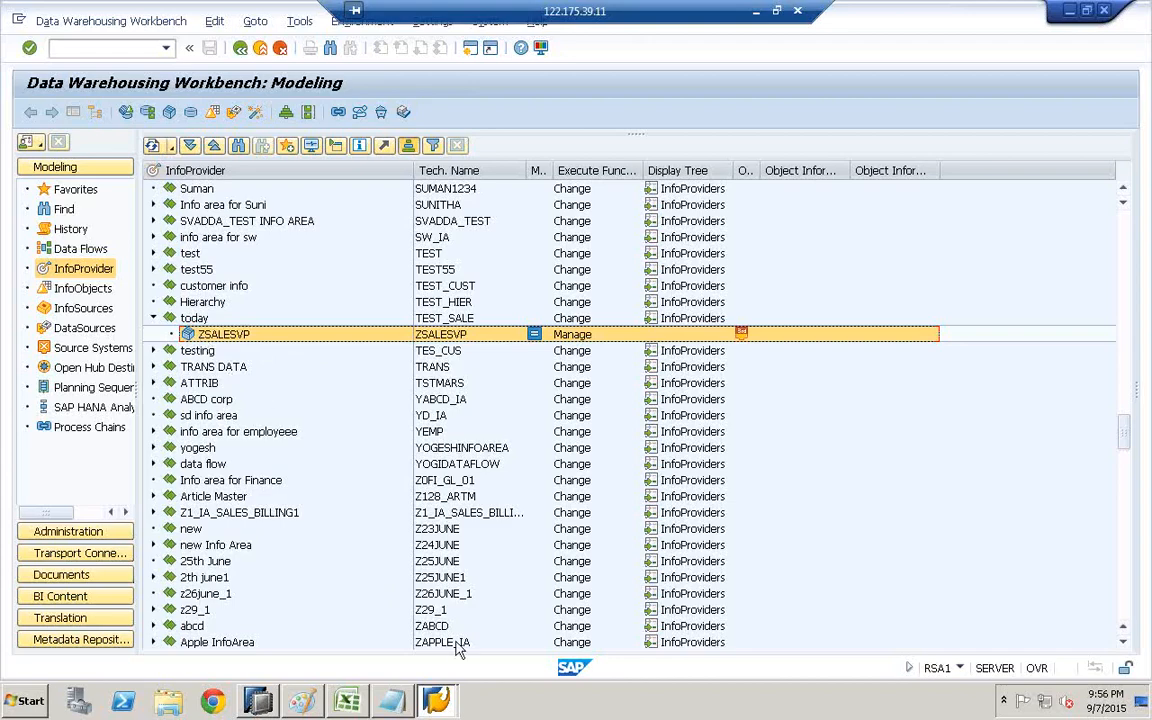
{"action": "left_click", "coordinate": [312, 702]}
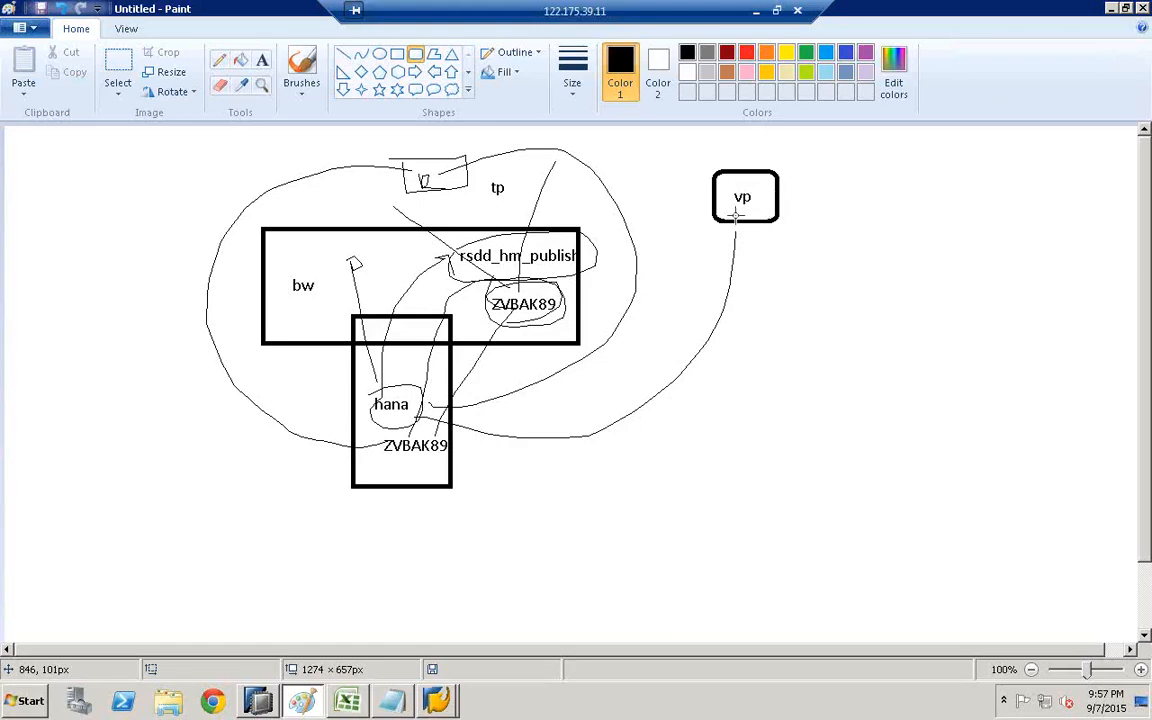
With the Pencil, circle tp, link vp to the ZVBAK89 box, and sketch loops at left.
{"action": "left_click", "coordinate": [219, 59]}
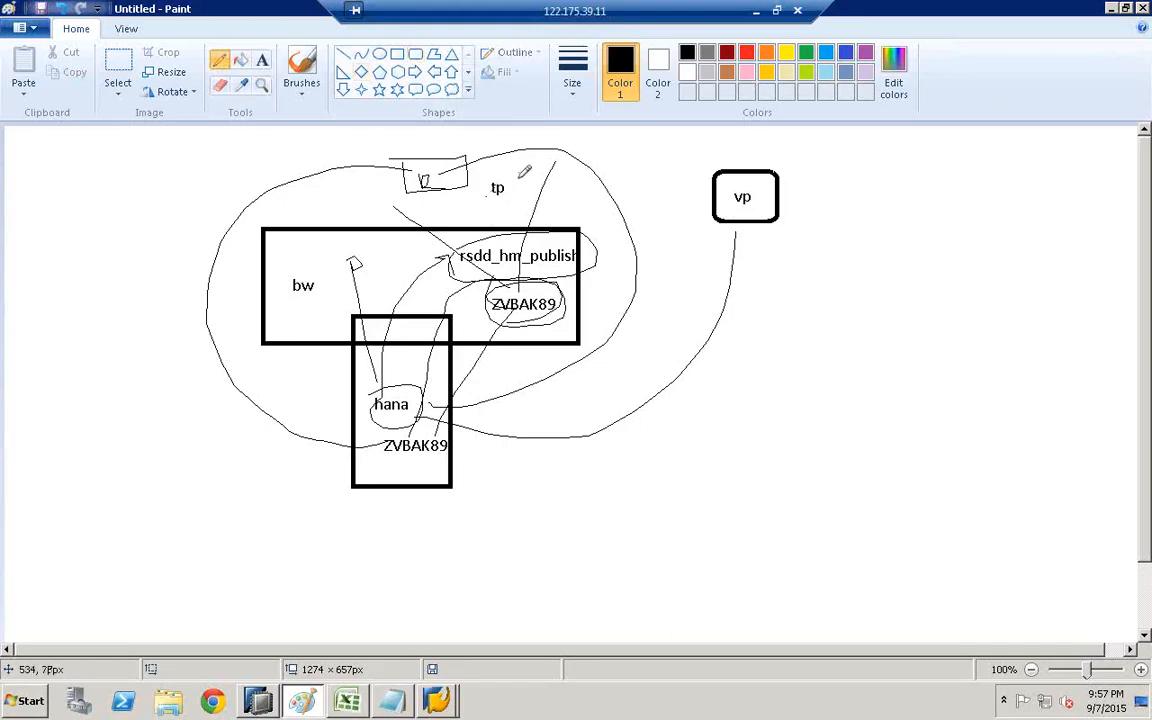
{"action": "mouse_move", "coordinate": [520, 172]}
{"action": "left_mouse_down"}
{"action": "mouse_move", "coordinate": [498, 190]}
{"action": "mouse_move", "coordinate": [428, 390]}
{"action": "left_mouse_up"}
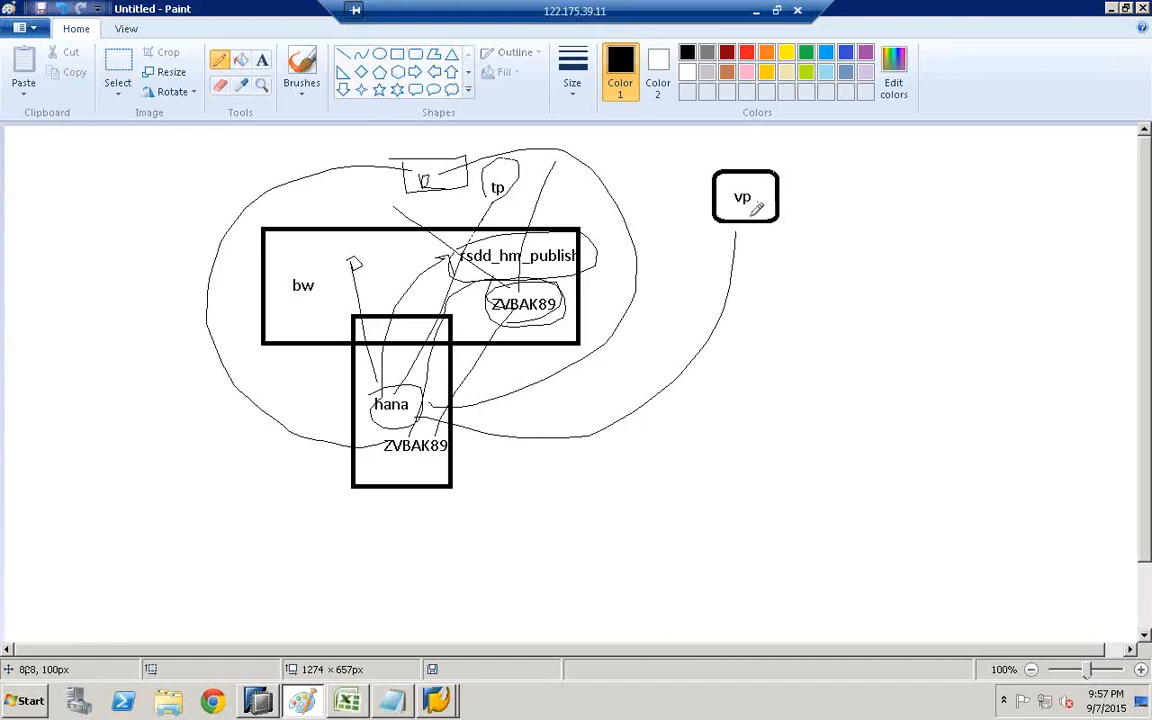
{"action": "mouse_move", "coordinate": [755, 212]}
{"action": "left_mouse_down"}
{"action": "mouse_move", "coordinate": [694, 442]}
{"action": "mouse_move", "coordinate": [455, 485]}
{"action": "left_mouse_up"}
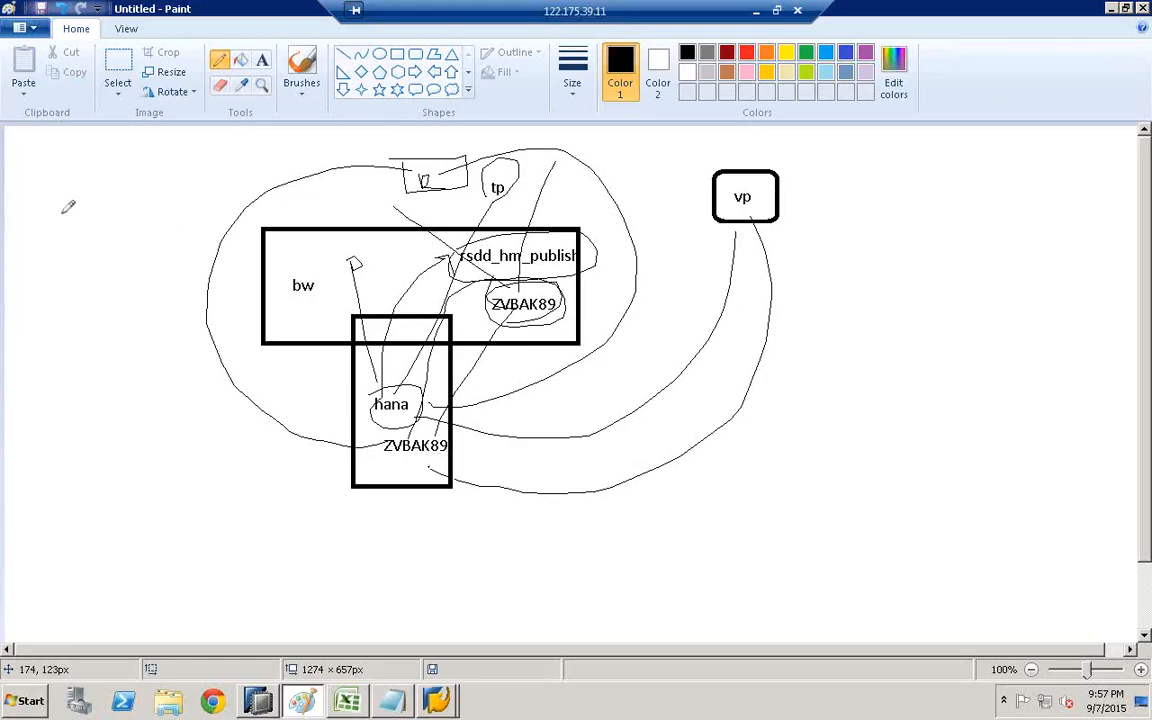
{"action": "mouse_move", "coordinate": [87, 201]}
{"action": "left_mouse_down"}
{"action": "mouse_move", "coordinate": [61, 213]}
{"action": "mouse_move", "coordinate": [72, 196]}
{"action": "mouse_move", "coordinate": [141, 334]}
{"action": "mouse_move", "coordinate": [303, 463]}
{"action": "mouse_move", "coordinate": [352, 468]}
{"action": "left_mouse_up"}
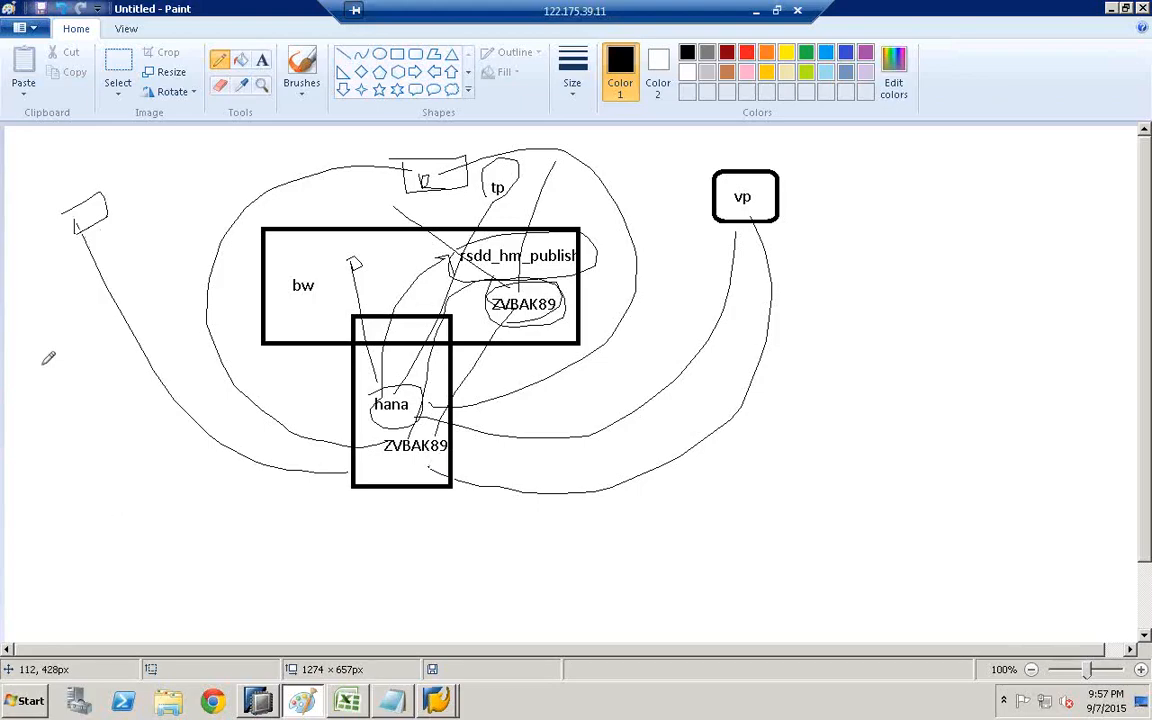
{"action": "mouse_move", "coordinate": [56, 338]}
{"action": "left_mouse_down"}
{"action": "mouse_move", "coordinate": [43, 364]}
{"action": "mouse_move", "coordinate": [56, 340]}
{"action": "mouse_move", "coordinate": [200, 484]}
{"action": "mouse_move", "coordinate": [358, 487]}
{"action": "left_mouse_up"}
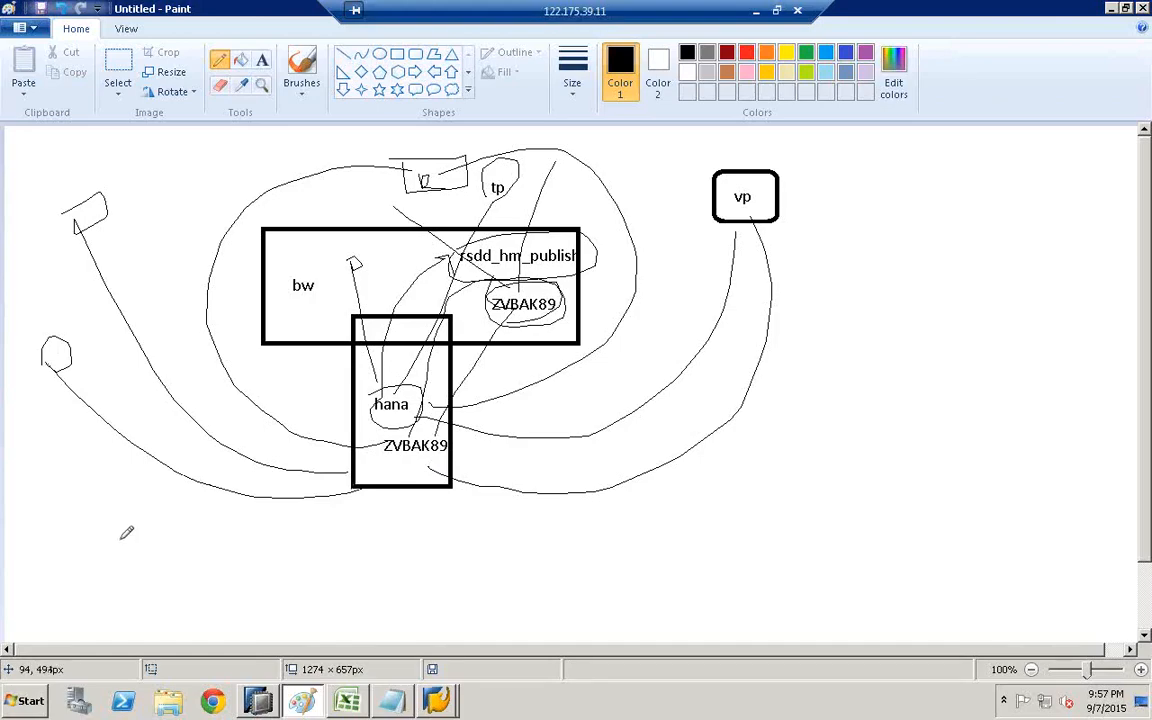
{"action": "mouse_move", "coordinate": [112, 540]}
{"action": "left_mouse_down"}
{"action": "mouse_move", "coordinate": [92, 565]}
{"action": "mouse_move", "coordinate": [128, 570]}
{"action": "mouse_move", "coordinate": [112, 540]}
{"action": "mouse_move", "coordinate": [250, 565]}
{"action": "mouse_move", "coordinate": [402, 481]}
{"action": "left_mouse_up"}
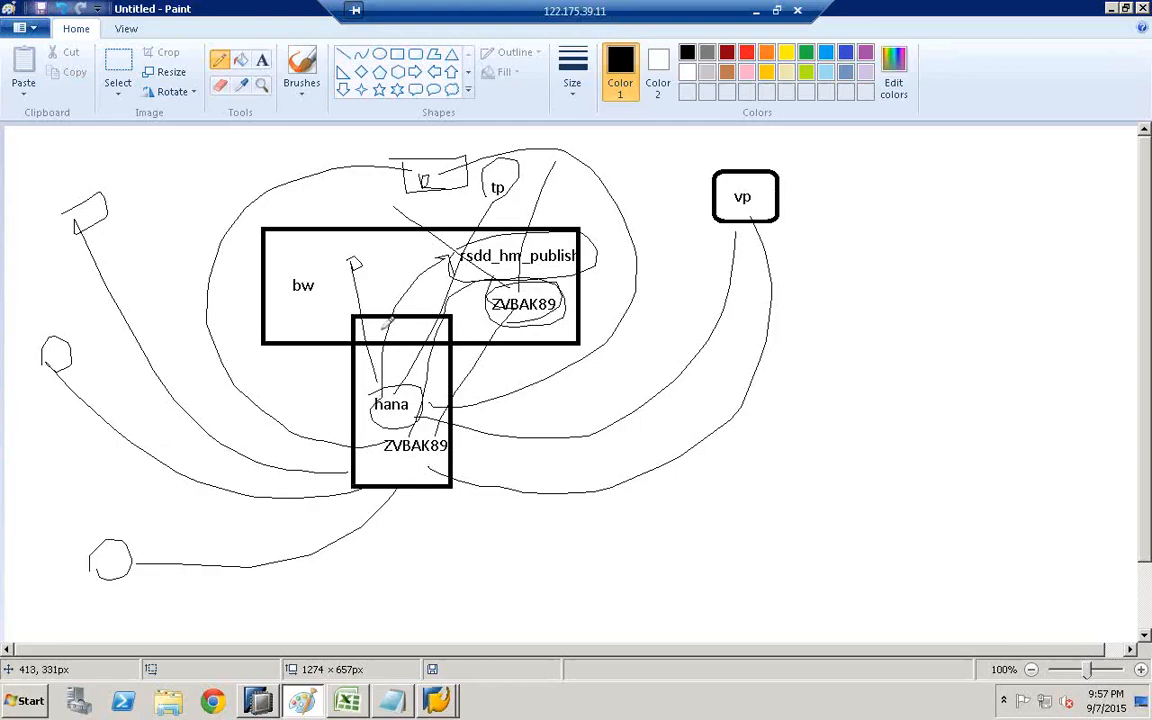
Circle the bw and hana labels, draw two lines below the lower box, and link bw to hana.
{"action": "mouse_move", "coordinate": [284, 282]}
{"action": "left_mouse_down"}
{"action": "mouse_move", "coordinate": [326, 276]}
{"action": "mouse_move", "coordinate": [303, 298]}
{"action": "left_mouse_up"}
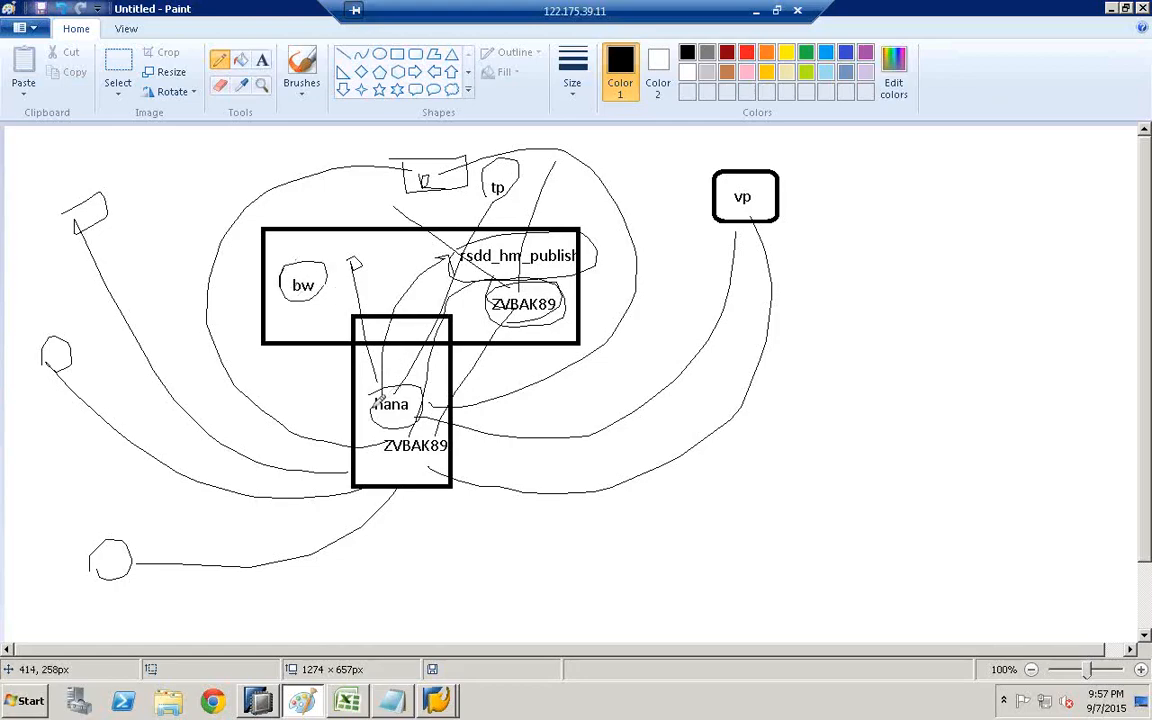
{"action": "mouse_move", "coordinate": [373, 389]}
{"action": "left_mouse_down"}
{"action": "mouse_move", "coordinate": [424, 392]}
{"action": "mouse_move", "coordinate": [400, 428]}
{"action": "mouse_move", "coordinate": [367, 400]}
{"action": "left_mouse_up"}
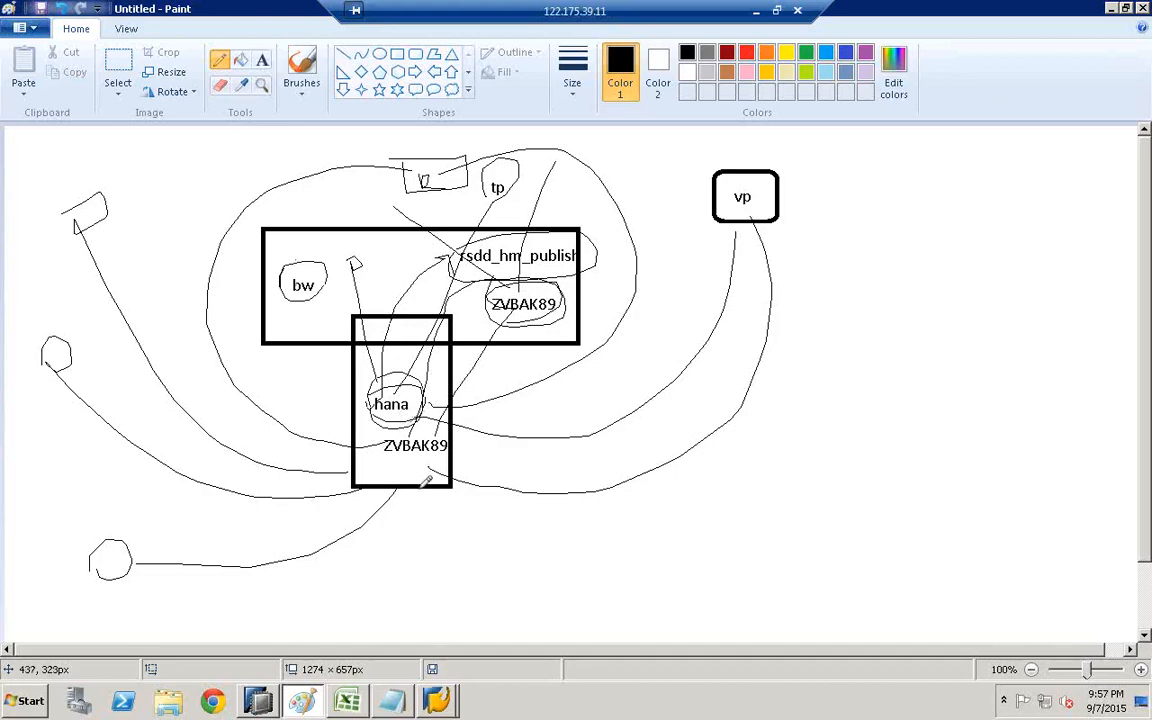
{"action": "left_click_drag", "start_coordinate": [421, 490], "coordinate": [471, 515]}
{"action": "mouse_move", "coordinate": [408, 484]}
{"action": "left_mouse_down"}
{"action": "mouse_move", "coordinate": [411, 525]}
{"action": "mouse_move", "coordinate": [492, 548]}
{"action": "left_mouse_up"}
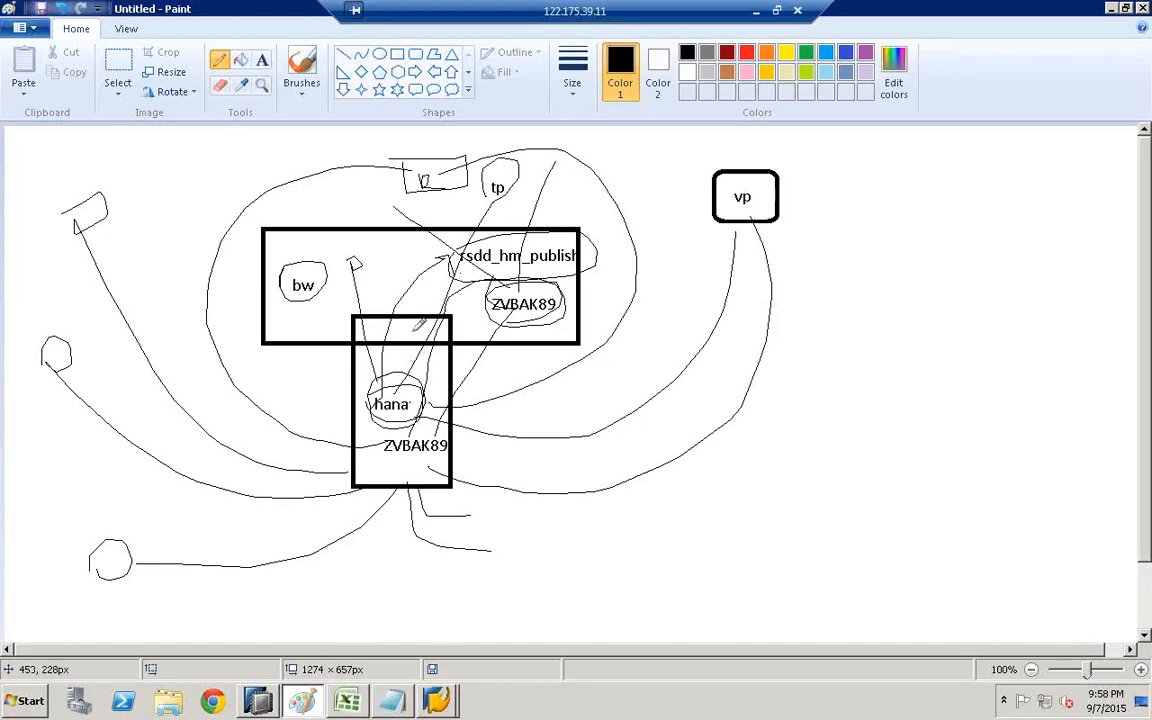
{"action": "mouse_move", "coordinate": [300, 302]}
{"action": "left_mouse_down"}
{"action": "mouse_move", "coordinate": [298, 325]}
{"action": "mouse_move", "coordinate": [371, 394]}
{"action": "left_mouse_up"}
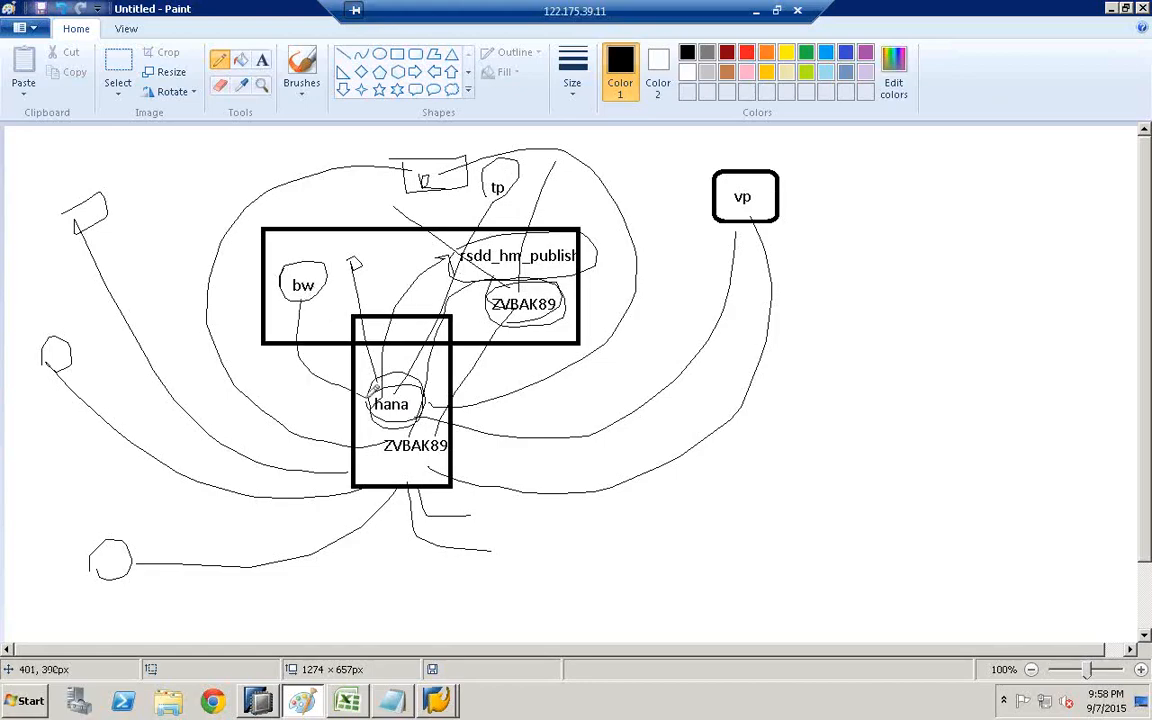